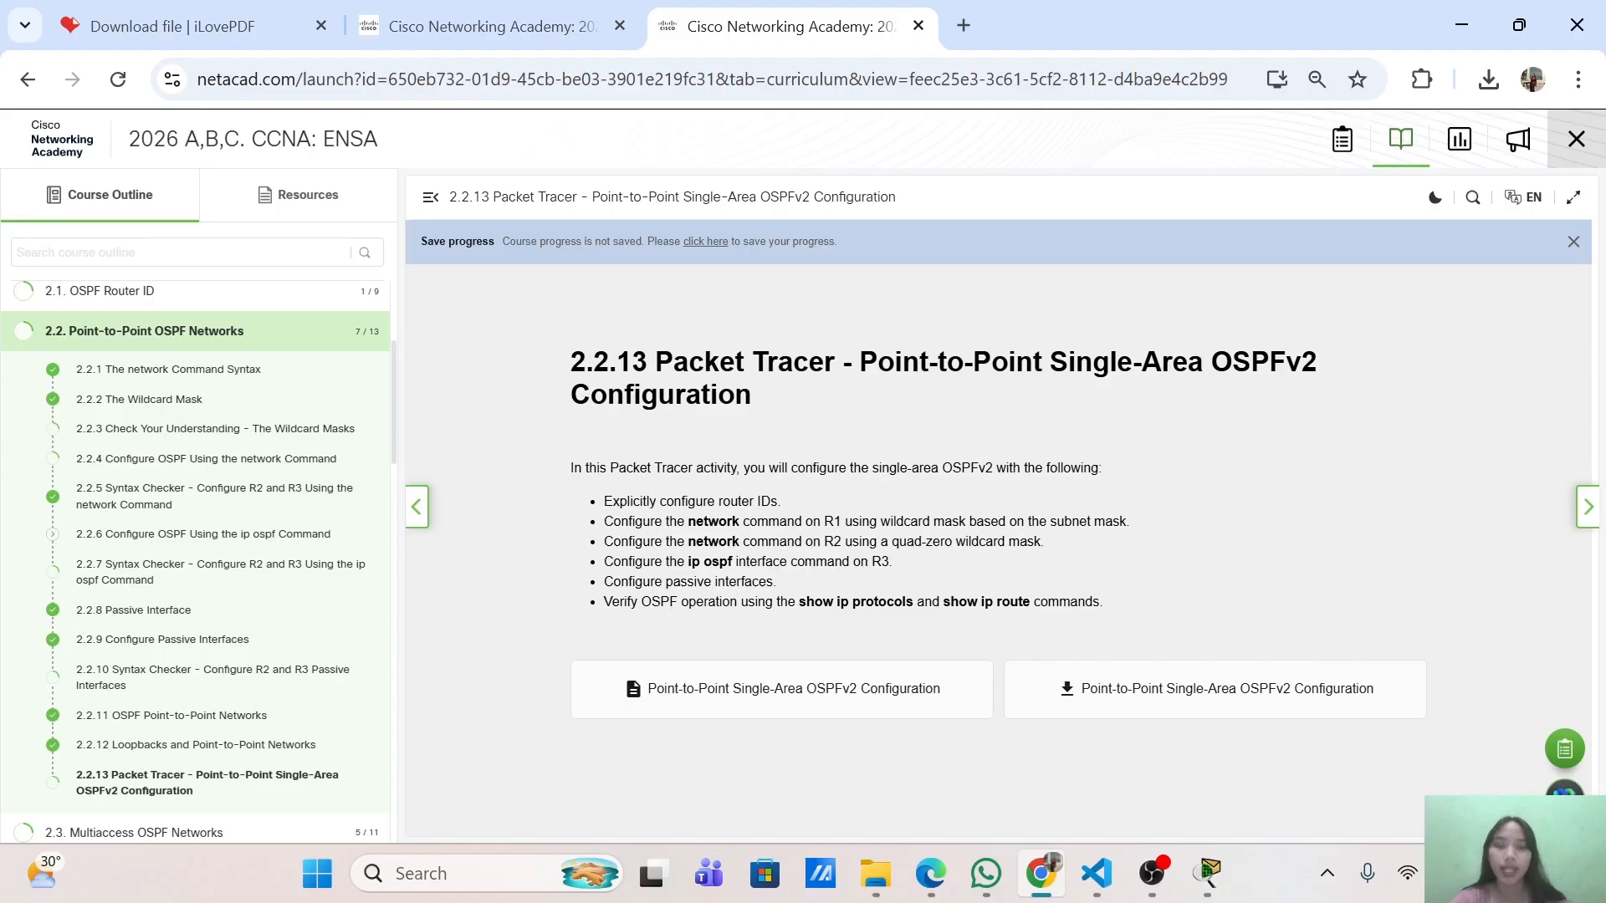
Switch from the course page to the open Packet Tracer activity and maximize its window.
{"action": "scroll", "coordinate": [262, 430], "scroll_direction": "up", "scroll_amount": 2}
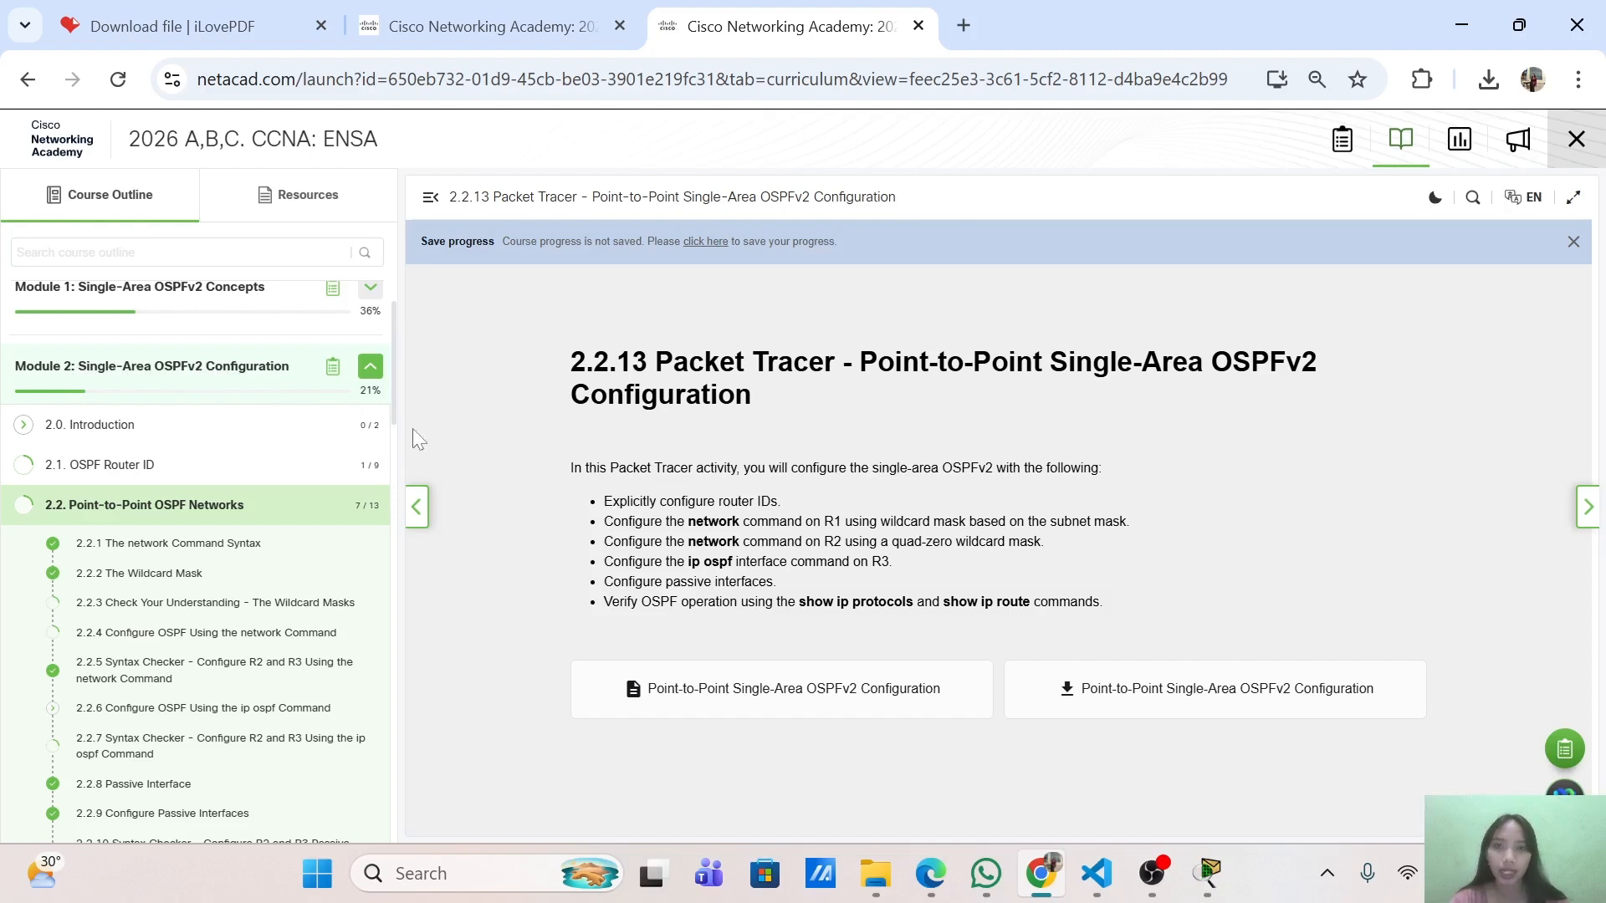
{"action": "scroll", "coordinate": [271, 501], "scroll_direction": "down", "scroll_amount": 2}
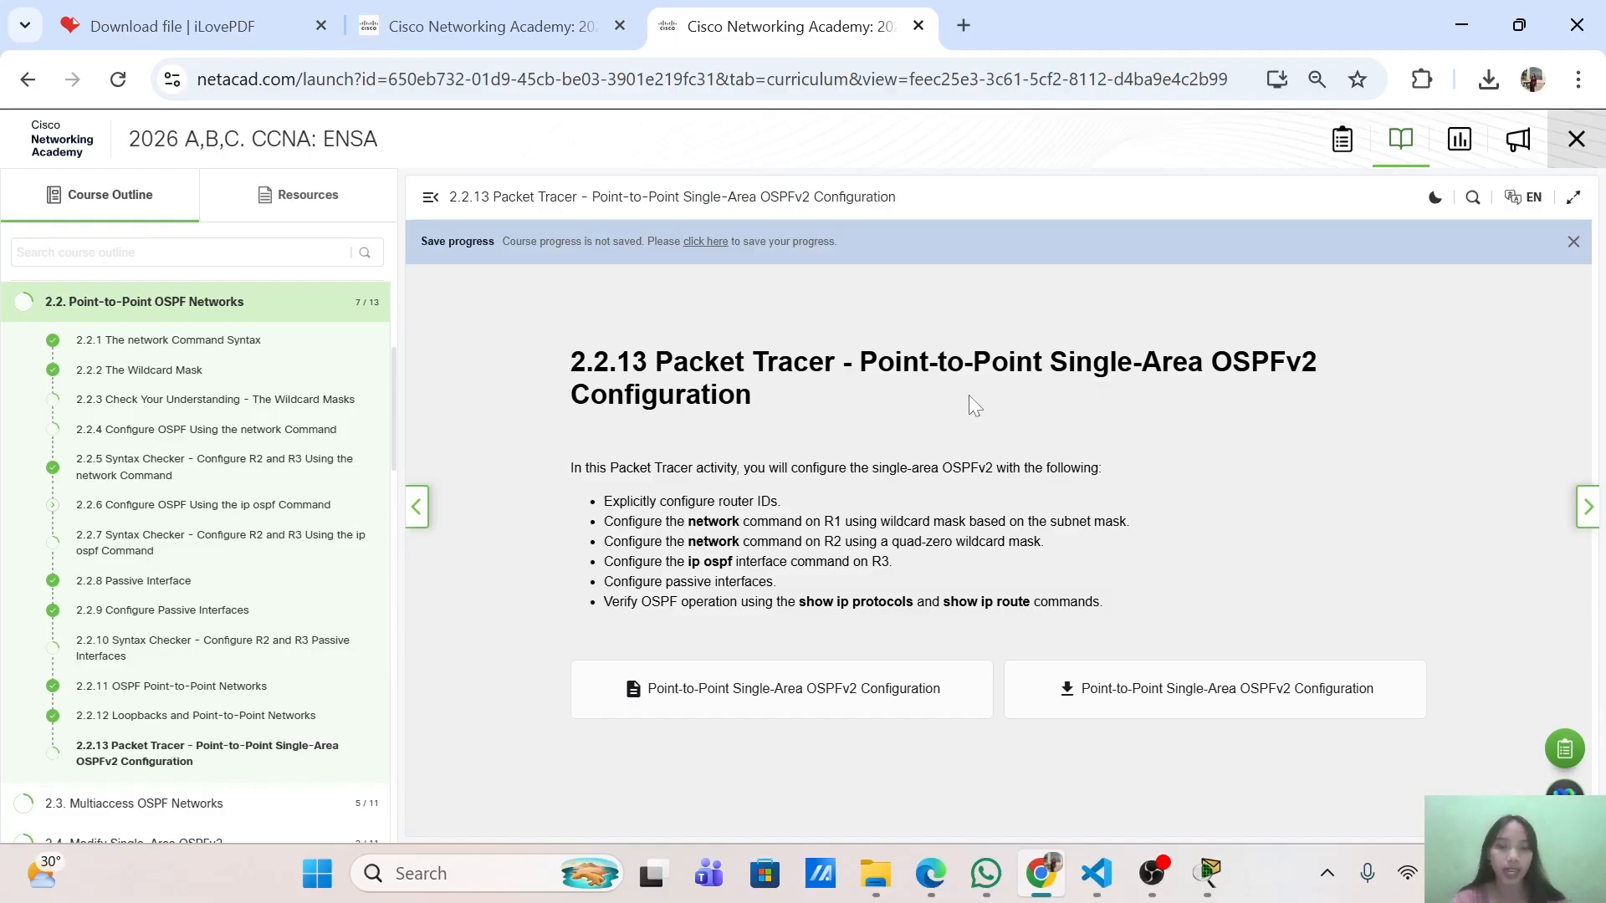
{"action": "left_click", "coordinate": [1462, 15]}
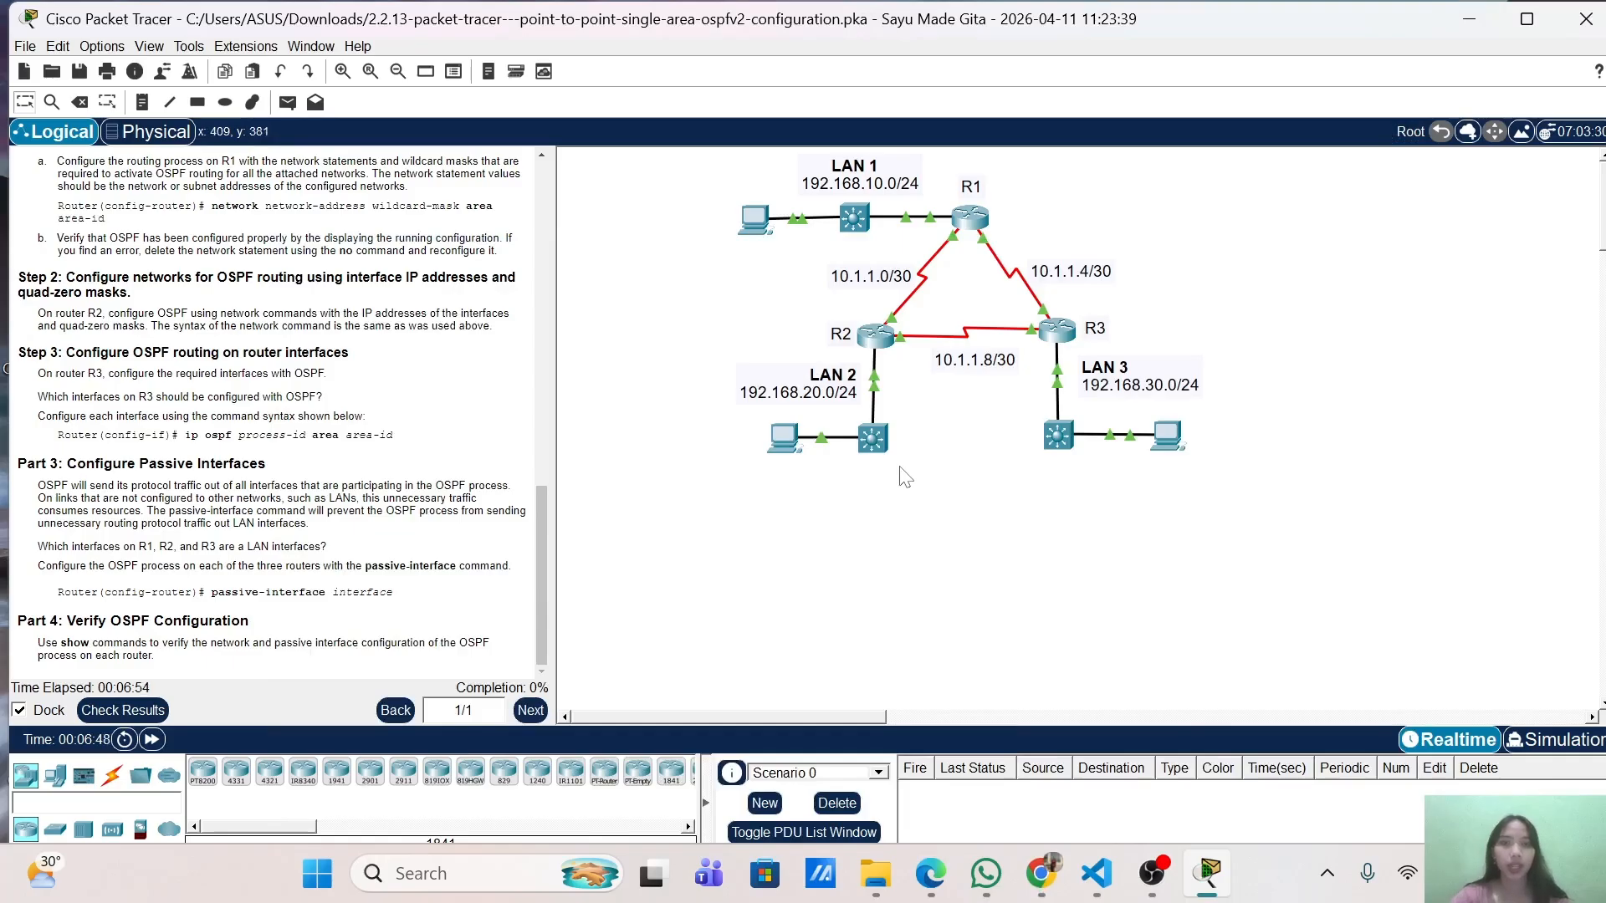
{"action": "scroll", "coordinate": [276, 418], "scroll_direction": "up", "scroll_amount": 6}
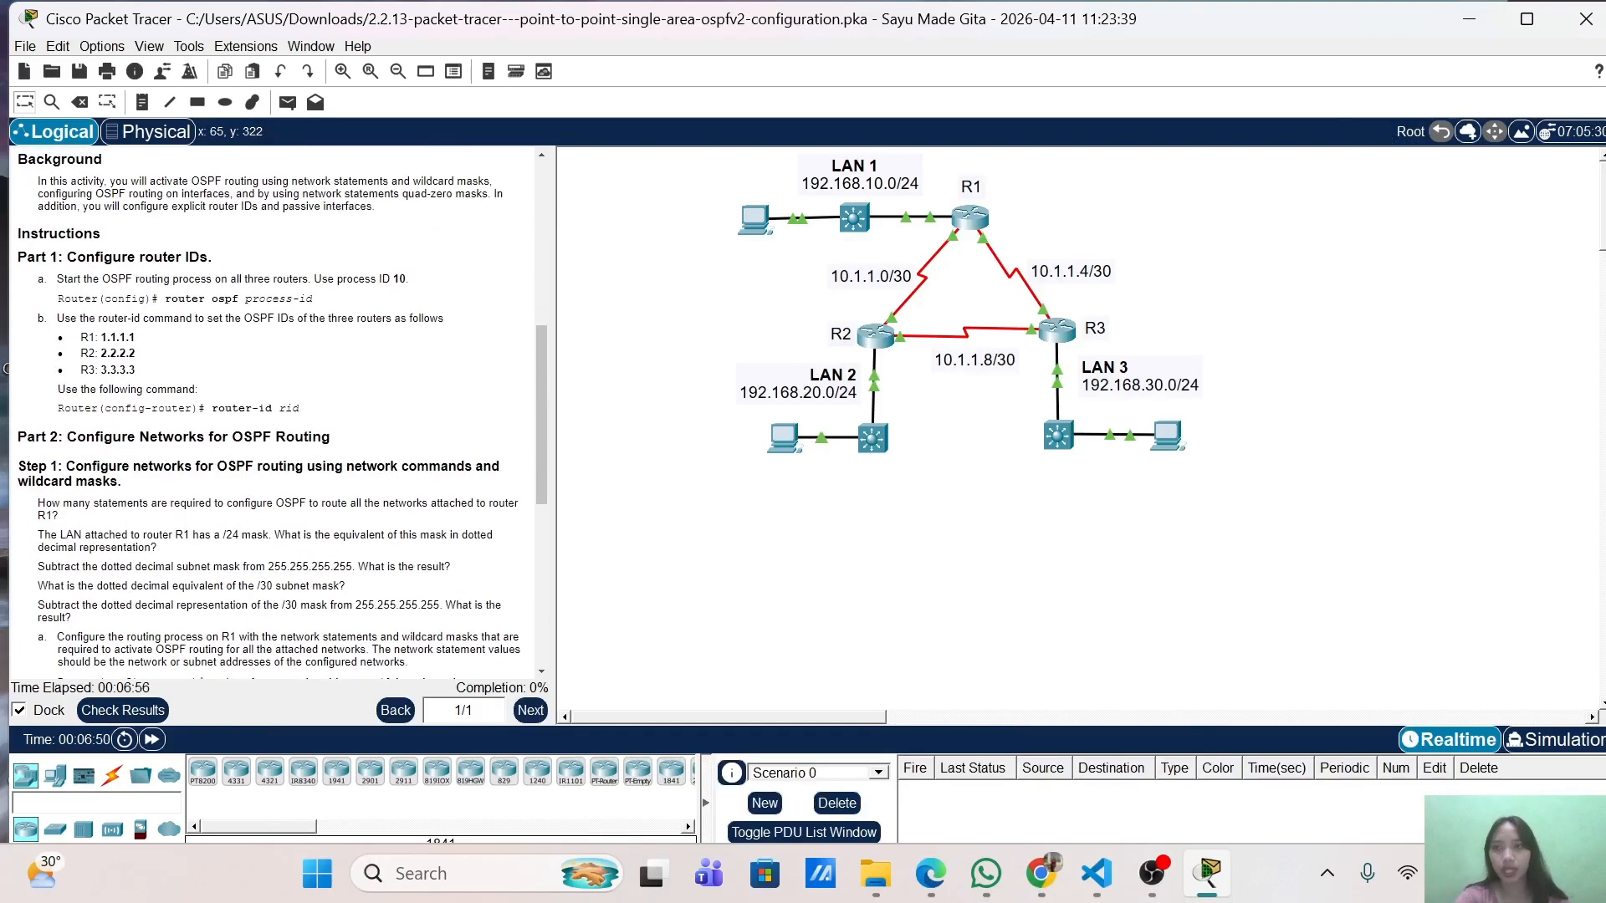
{"action": "left_click", "coordinate": [1526, 18]}
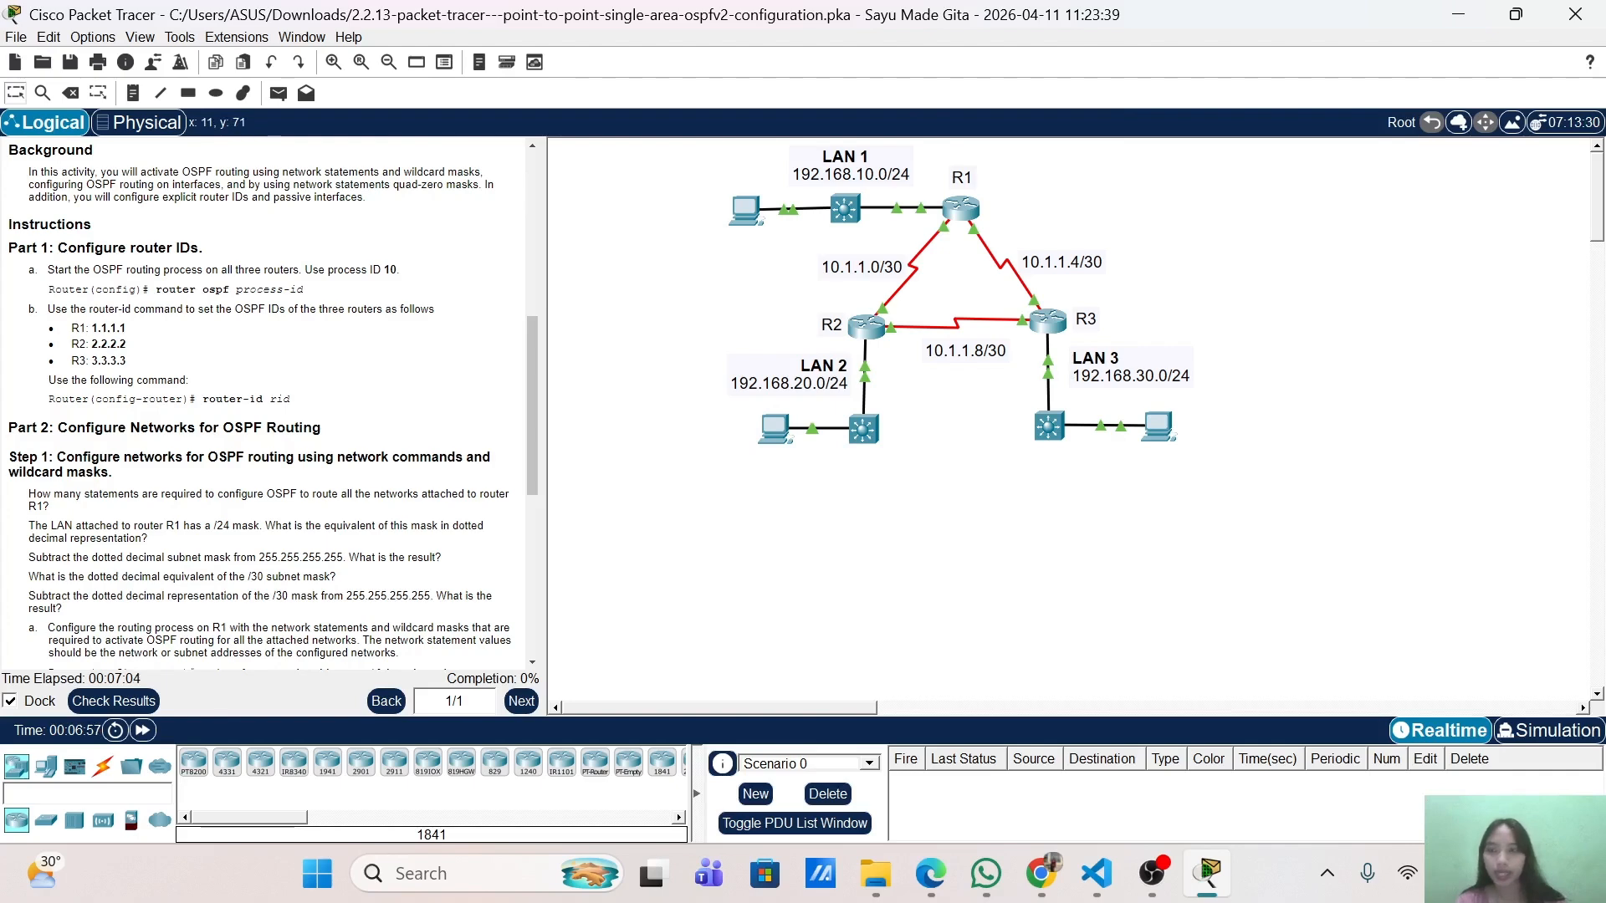
Skim the activity instructions from the addressing table through Part 4, returning to the router ID and network configuration tasks.
{"action": "scroll", "coordinate": [268, 402], "scroll_direction": "up", "scroll_amount": 8}
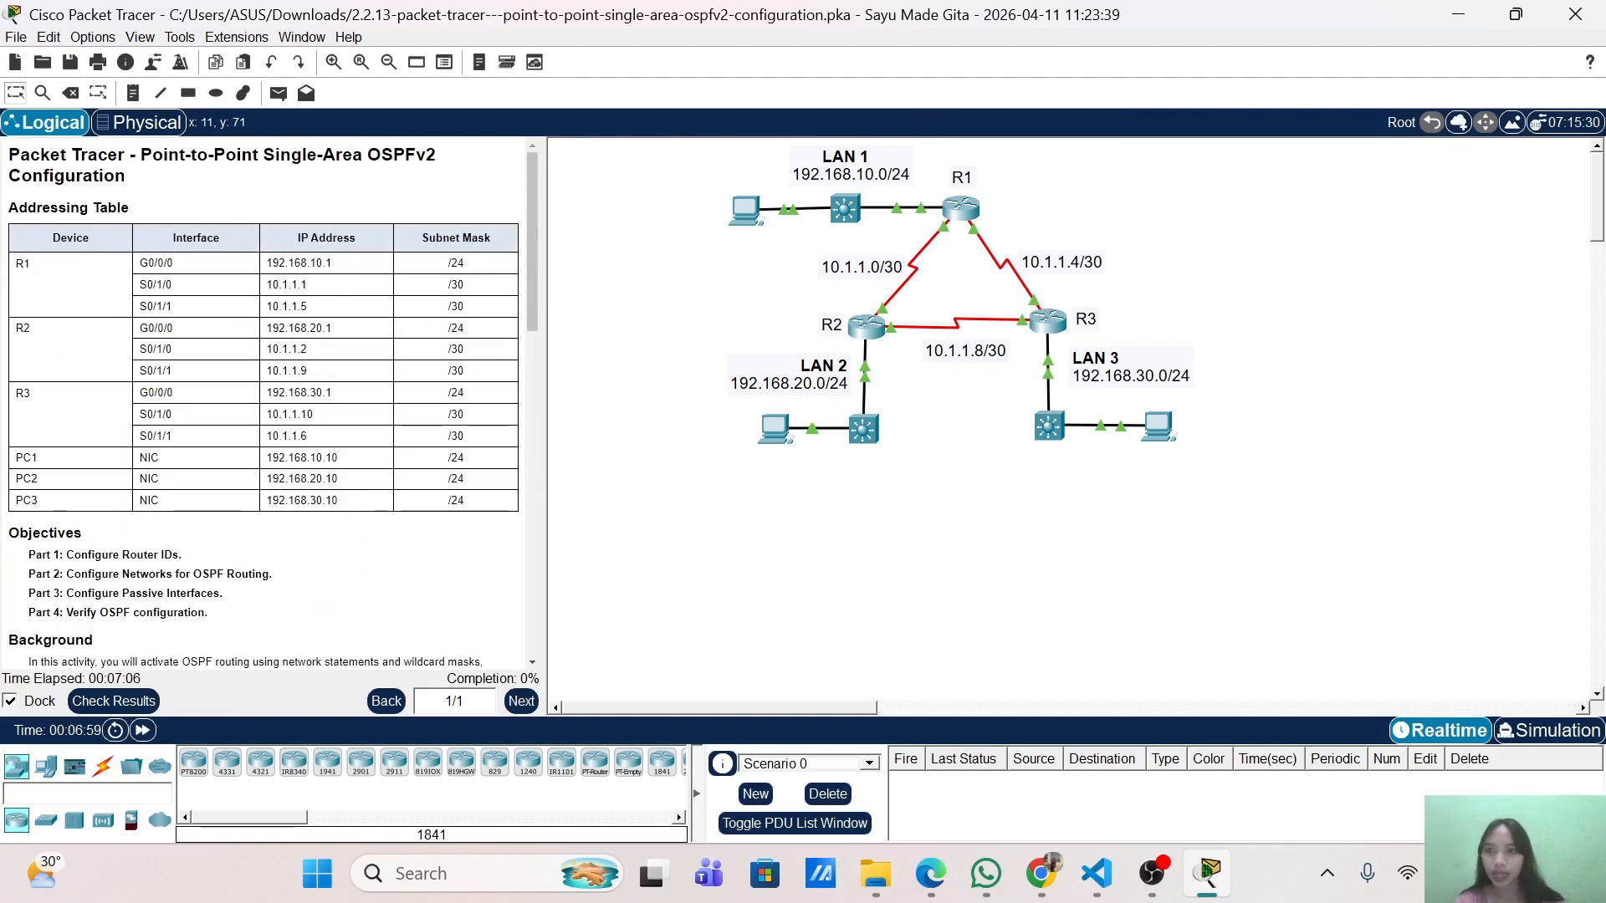
{"action": "scroll", "coordinate": [267, 402], "scroll_direction": "down", "scroll_amount": 4}
{"action": "scroll", "coordinate": [267, 401], "scroll_direction": "down", "scroll_amount": 5}
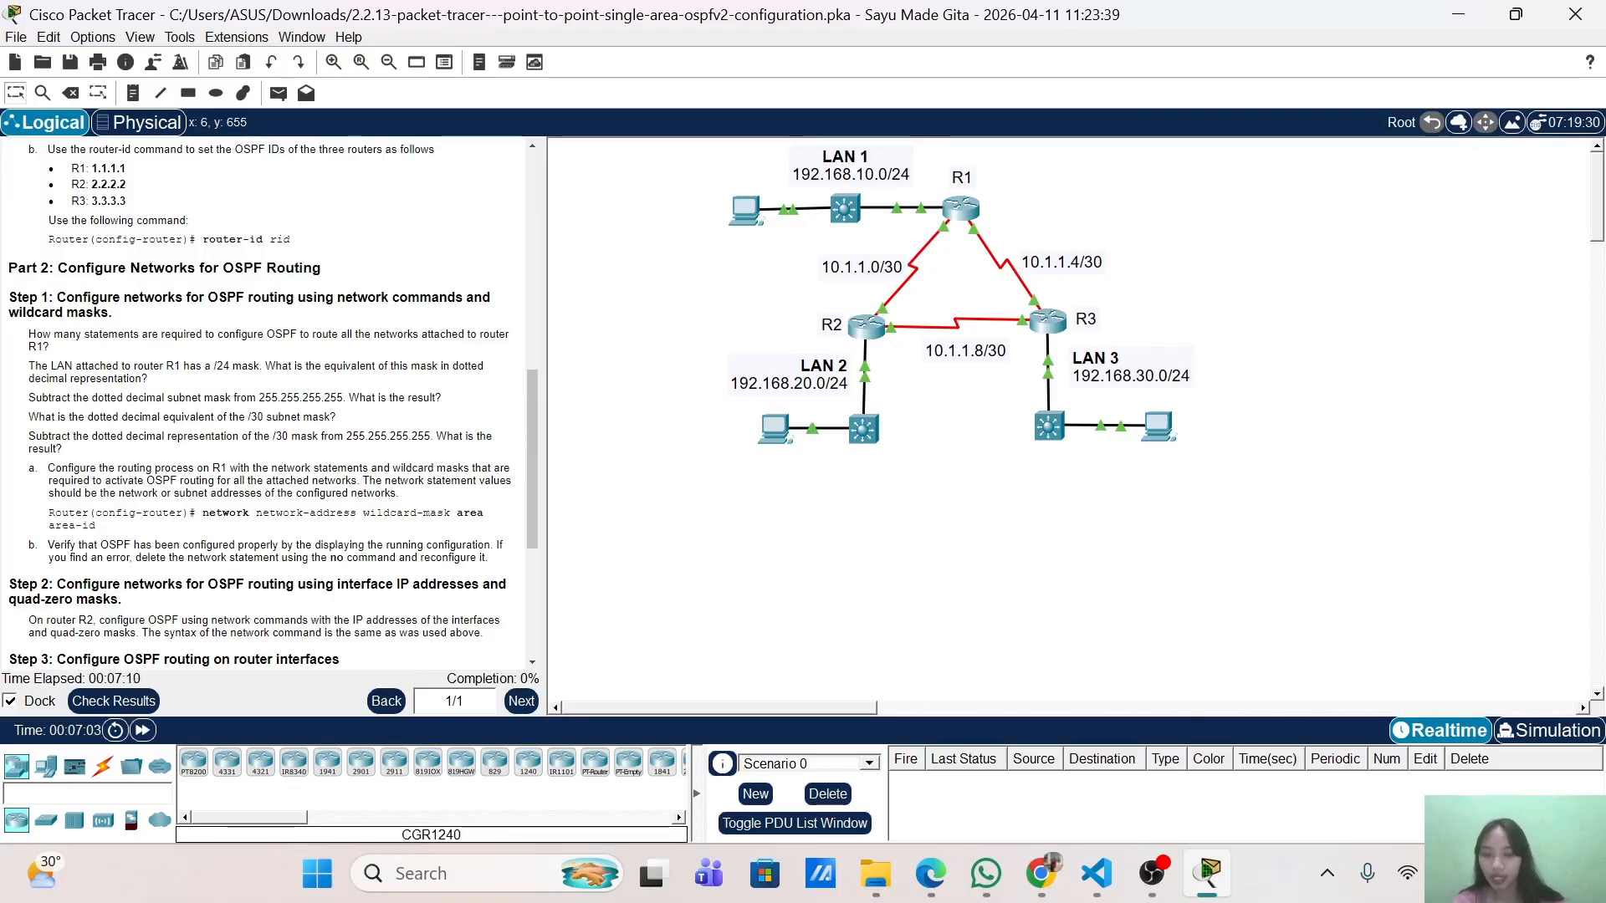
{"action": "scroll", "coordinate": [268, 401], "scroll_direction": "down", "scroll_amount": 2}
{"action": "scroll", "coordinate": [268, 402], "scroll_direction": "down", "scroll_amount": 2}
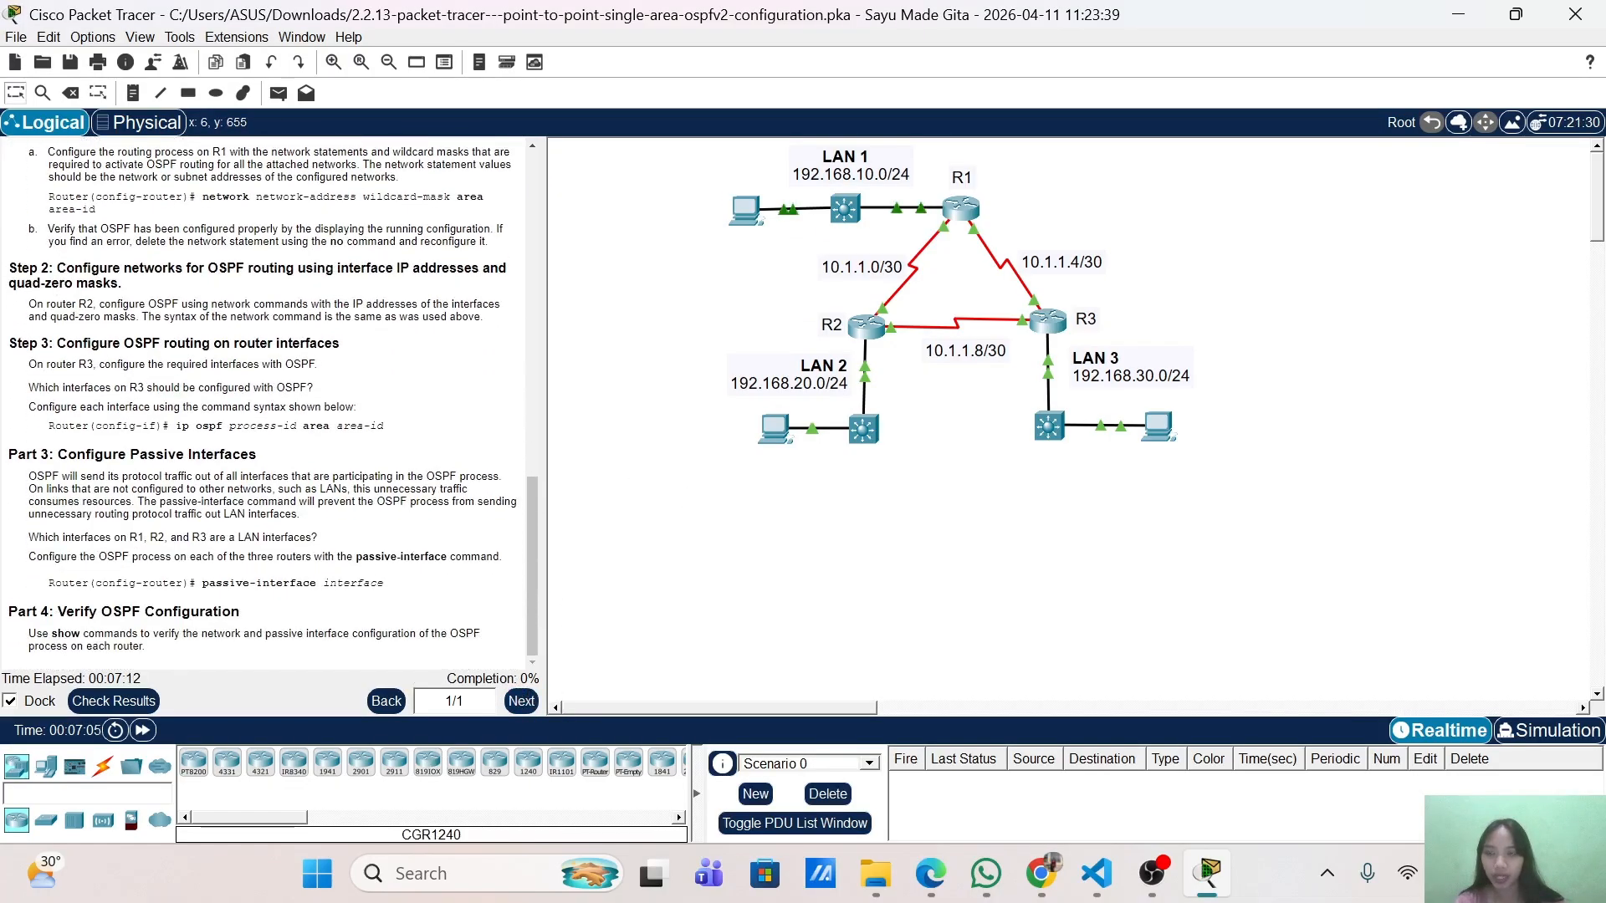
{"action": "scroll", "coordinate": [267, 401], "scroll_direction": "up", "scroll_amount": 9}
{"action": "scroll", "coordinate": [267, 402], "scroll_direction": "down", "scroll_amount": 3}
{"action": "scroll", "coordinate": [240, 271], "scroll_direction": "down", "scroll_amount": 2}
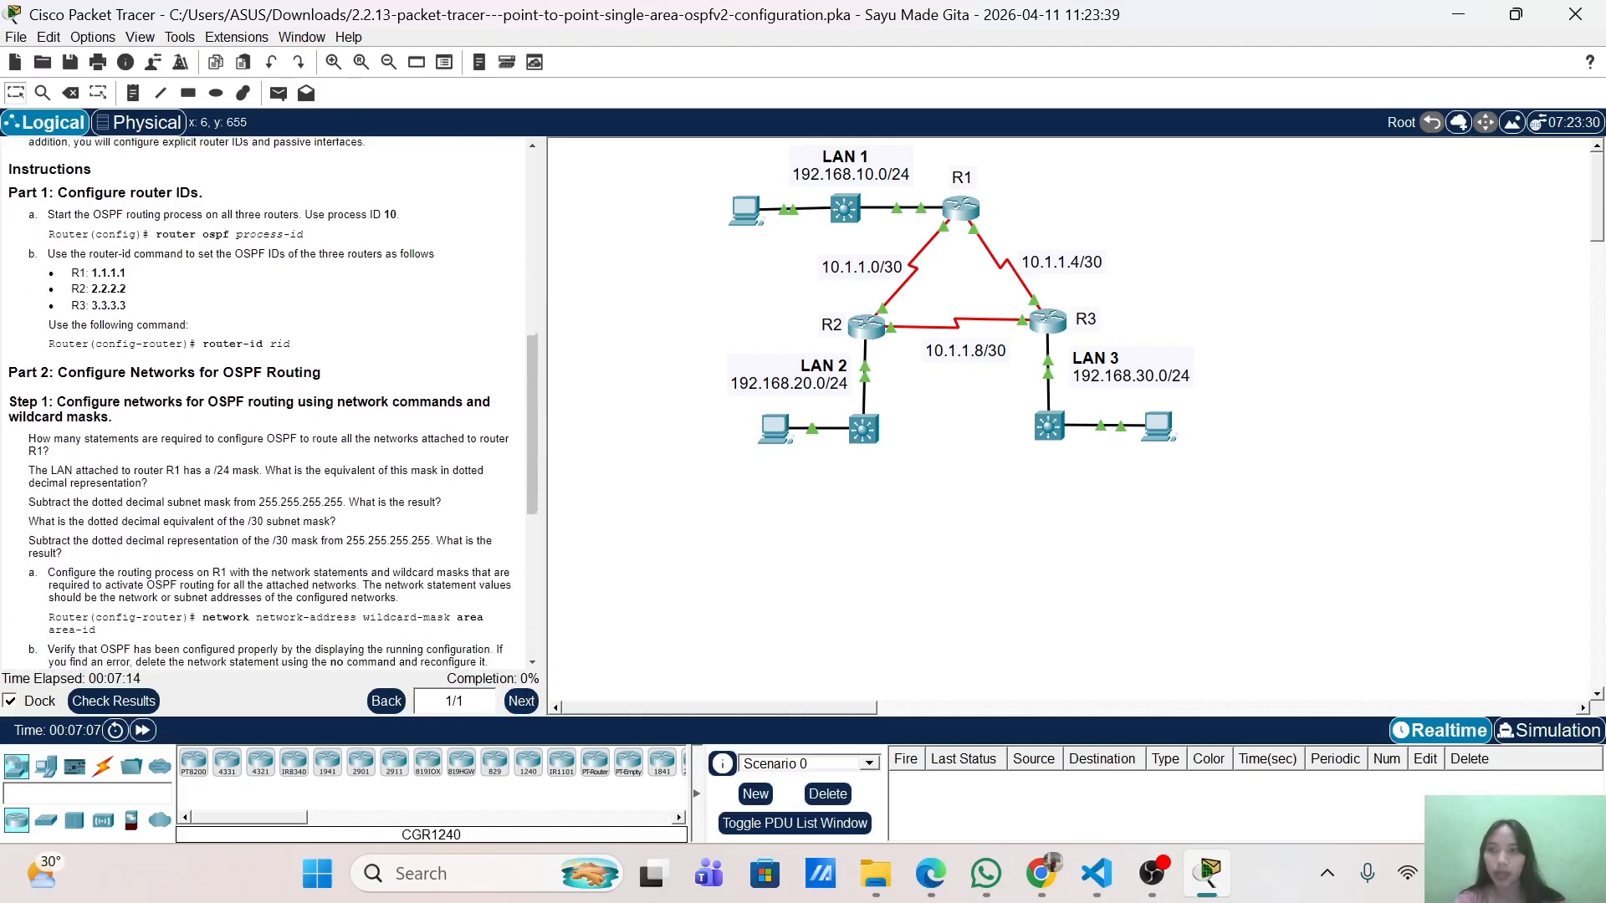
{"action": "scroll", "coordinate": [240, 272], "scroll_direction": "up", "scroll_amount": 1}
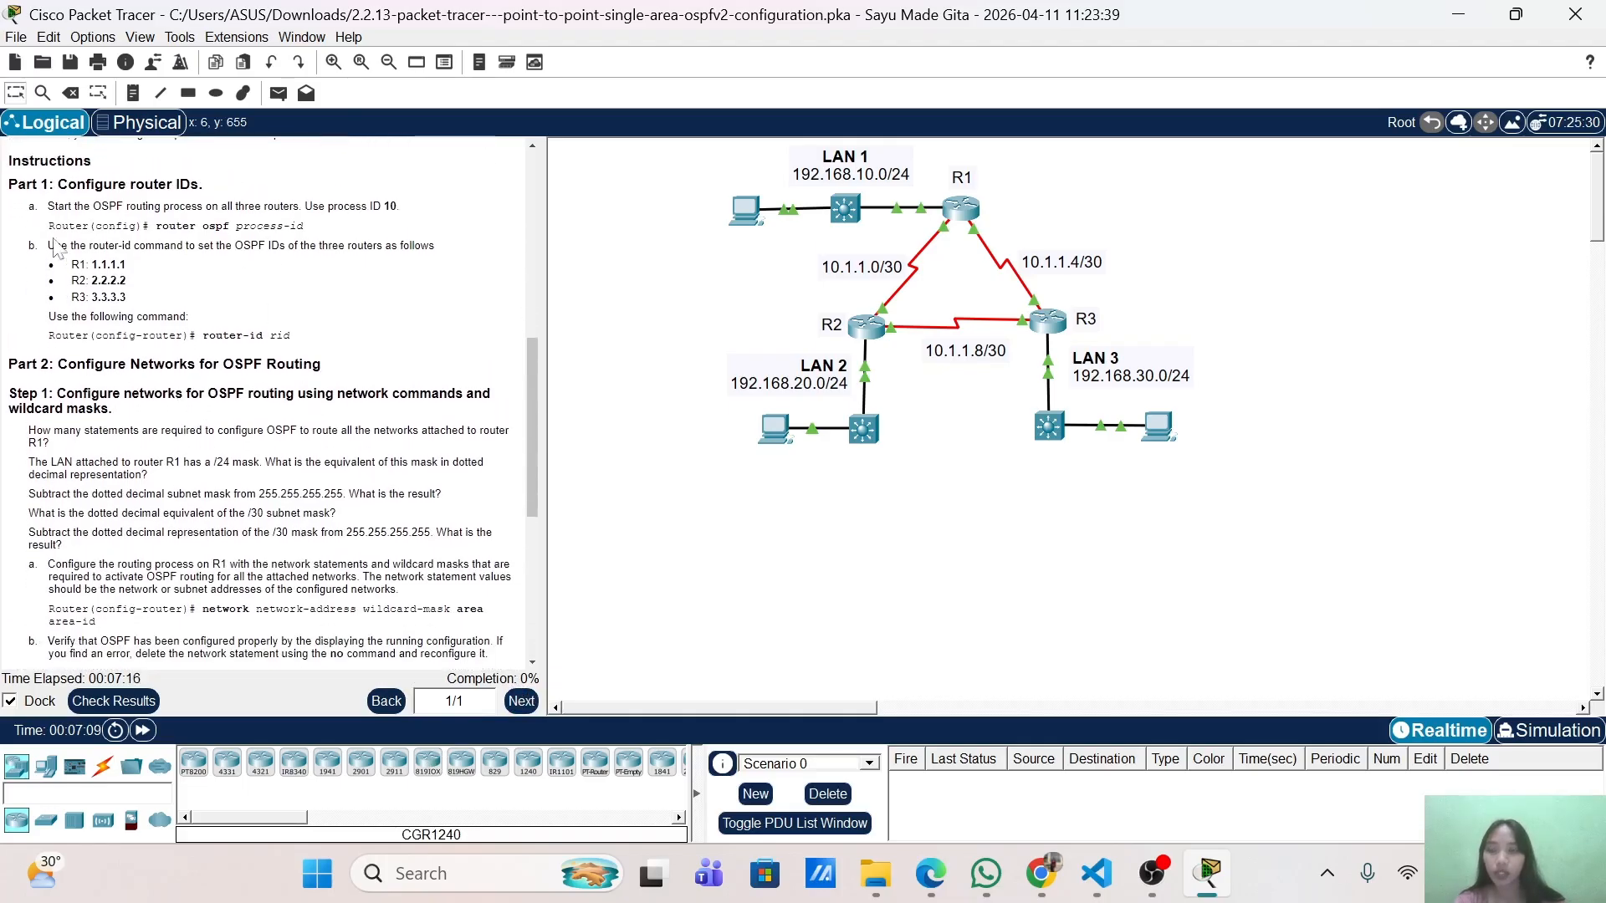
{"action": "scroll", "coordinate": [459, 586], "scroll_direction": "down", "scroll_amount": 2}
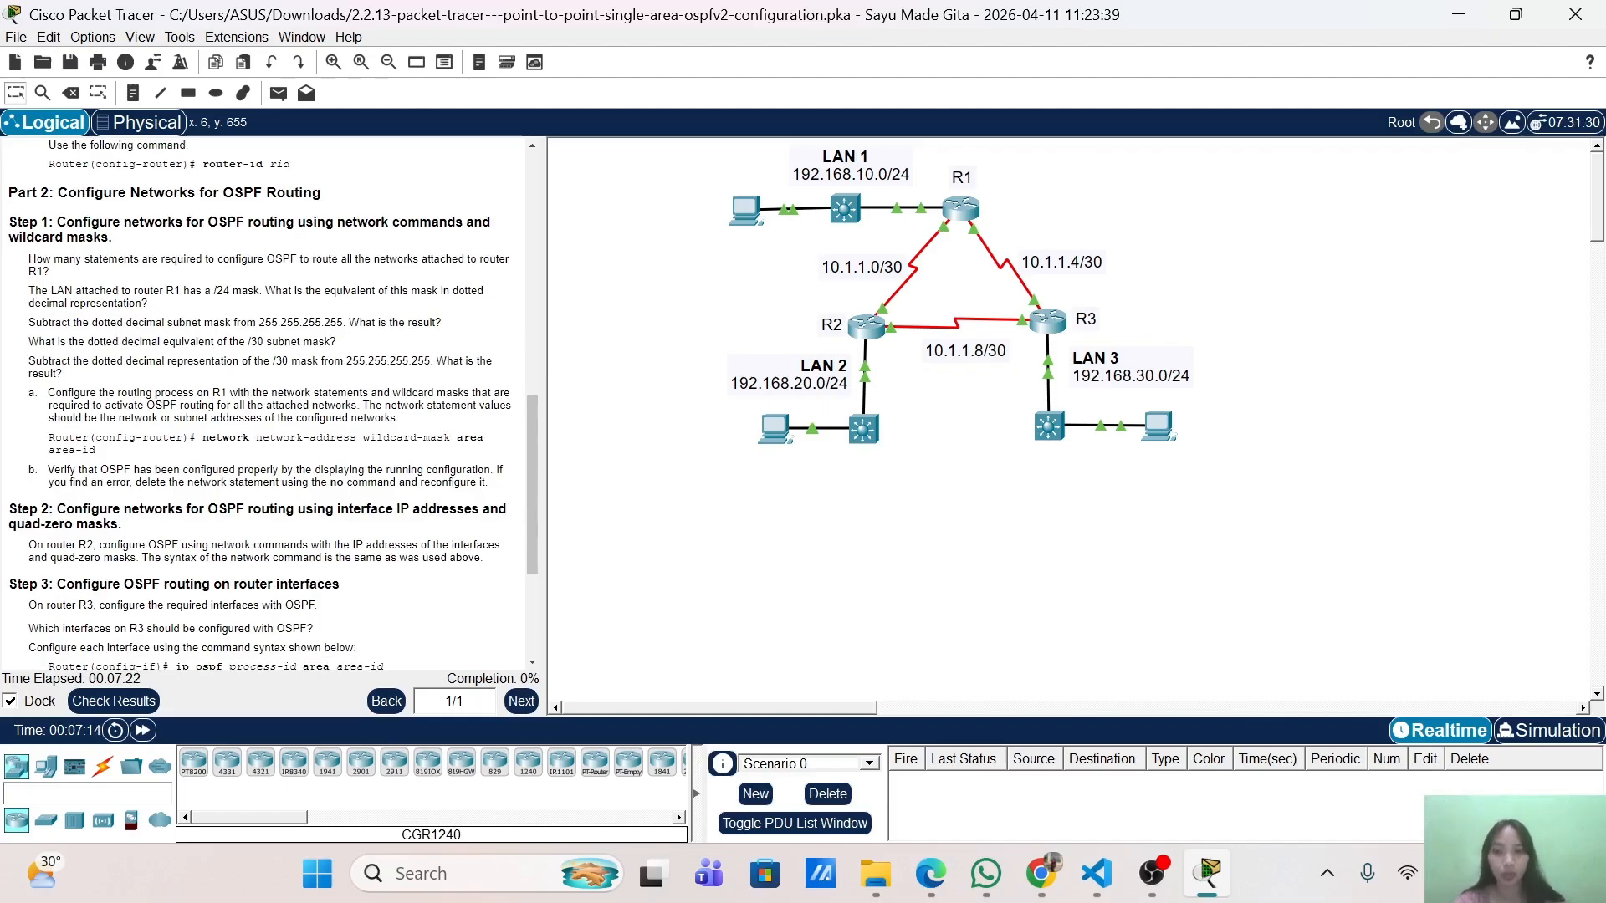
Check the activity results, review the assessment items for R1, R2 and R3, and return to the topology.
{"action": "left_click", "coordinate": [144, 705]}
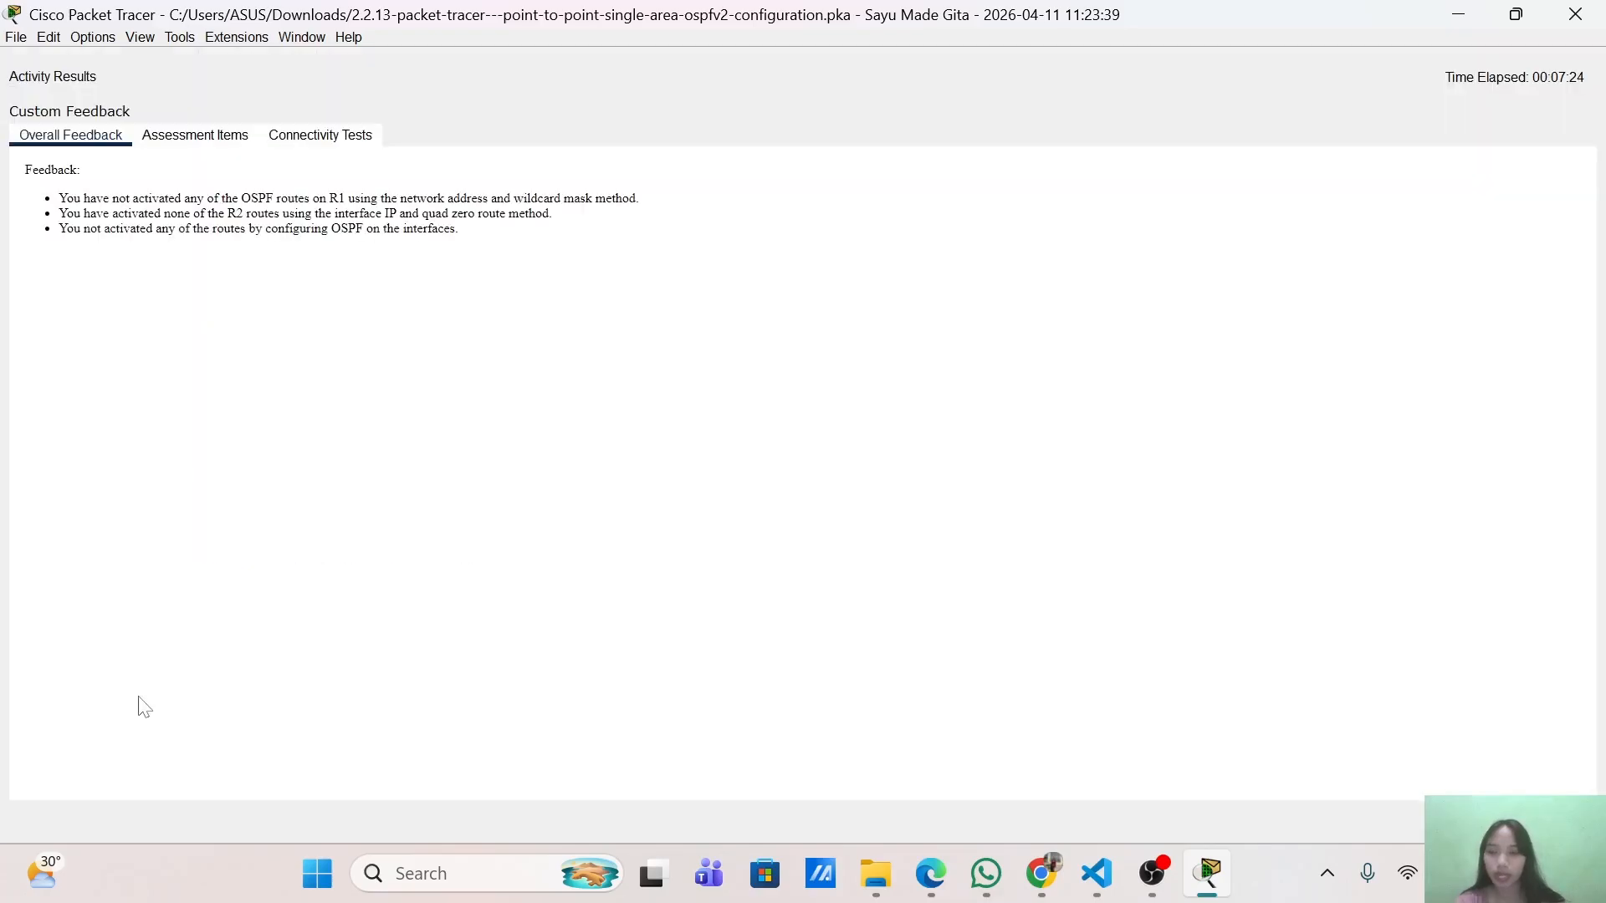
{"action": "left_click", "coordinate": [194, 140]}
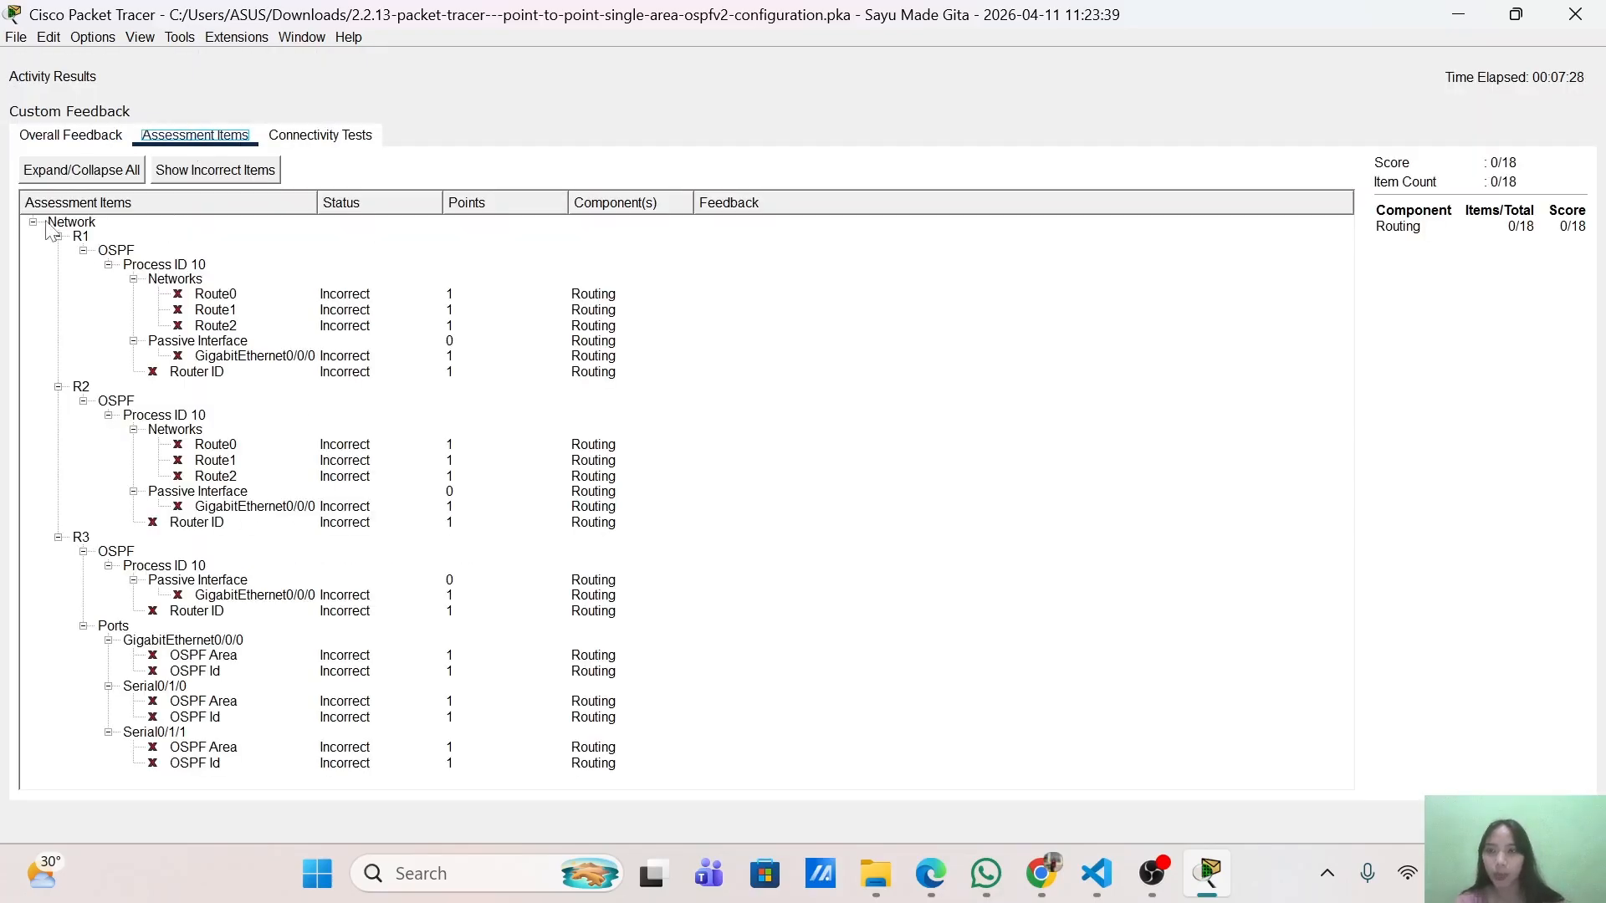
{"action": "left_click", "coordinate": [286, 703]}
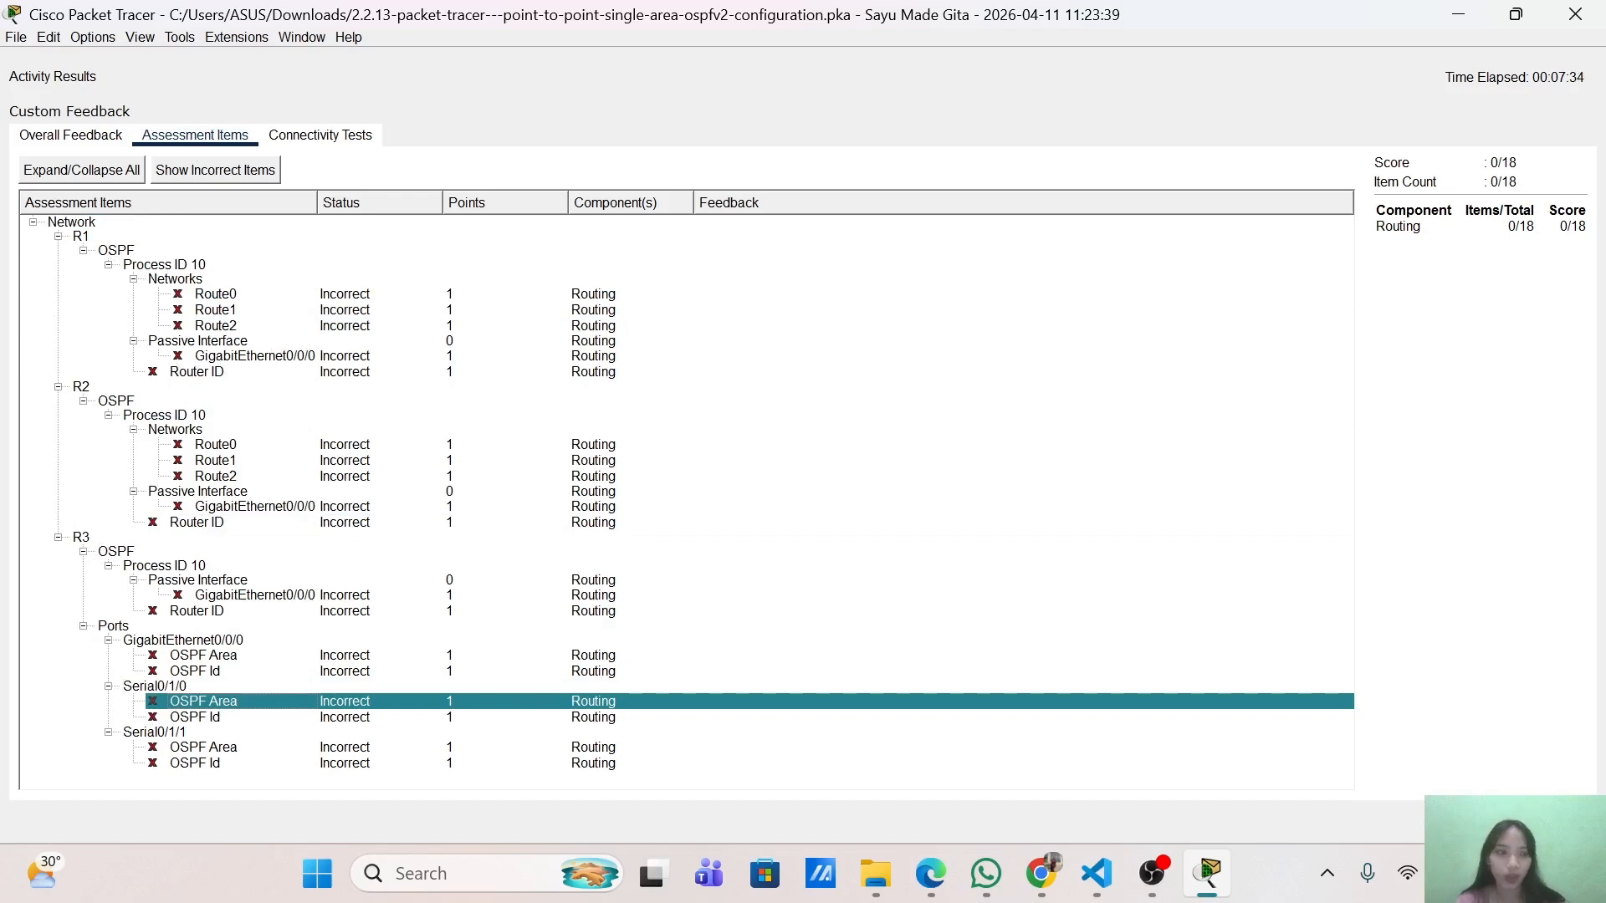
{"action": "left_click", "coordinate": [1557, 822]}
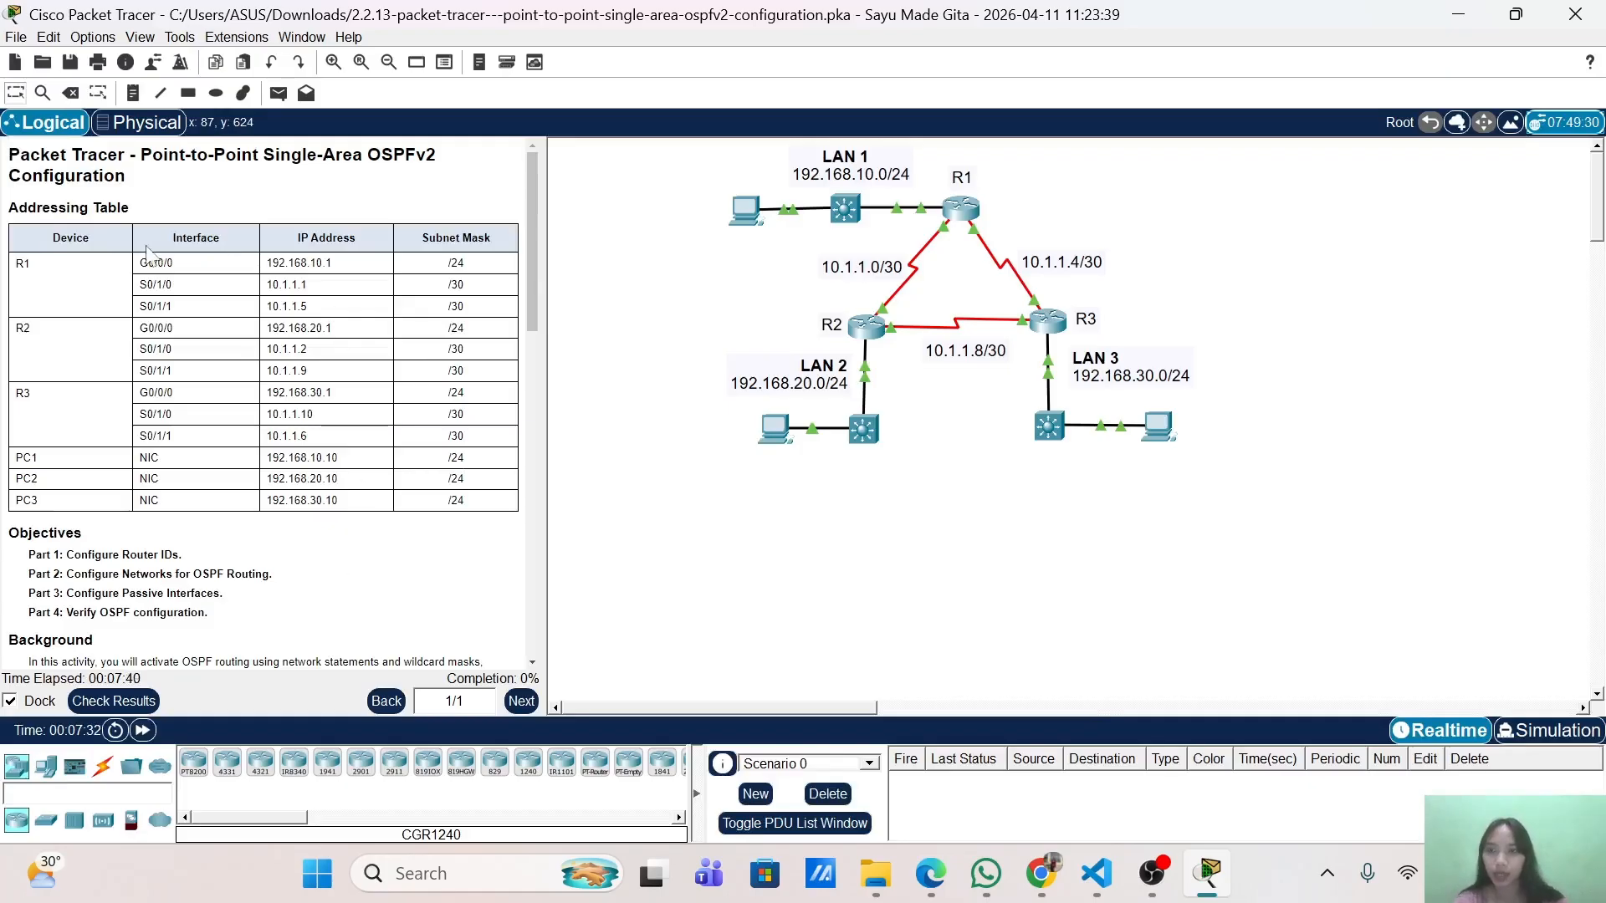
Read through the addressing table, objectives, background and the instructions for Parts 1 to 4.
{"action": "scroll", "coordinate": [148, 251], "scroll_direction": "down", "scroll_amount": 3}
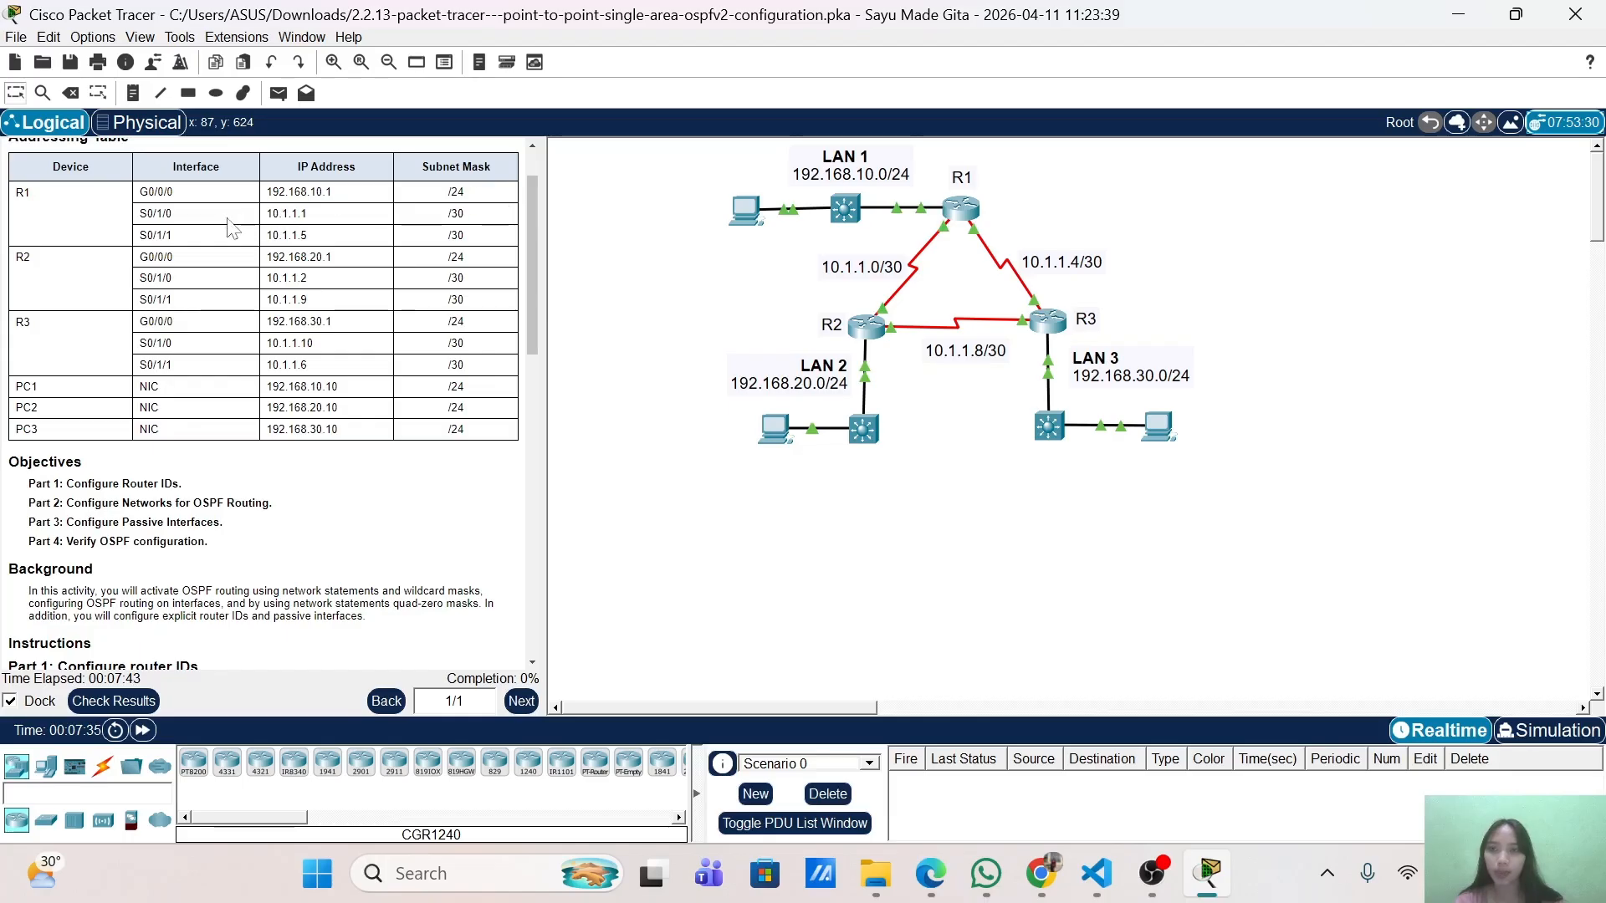
{"action": "scroll", "coordinate": [232, 226], "scroll_direction": "down", "scroll_amount": 1}
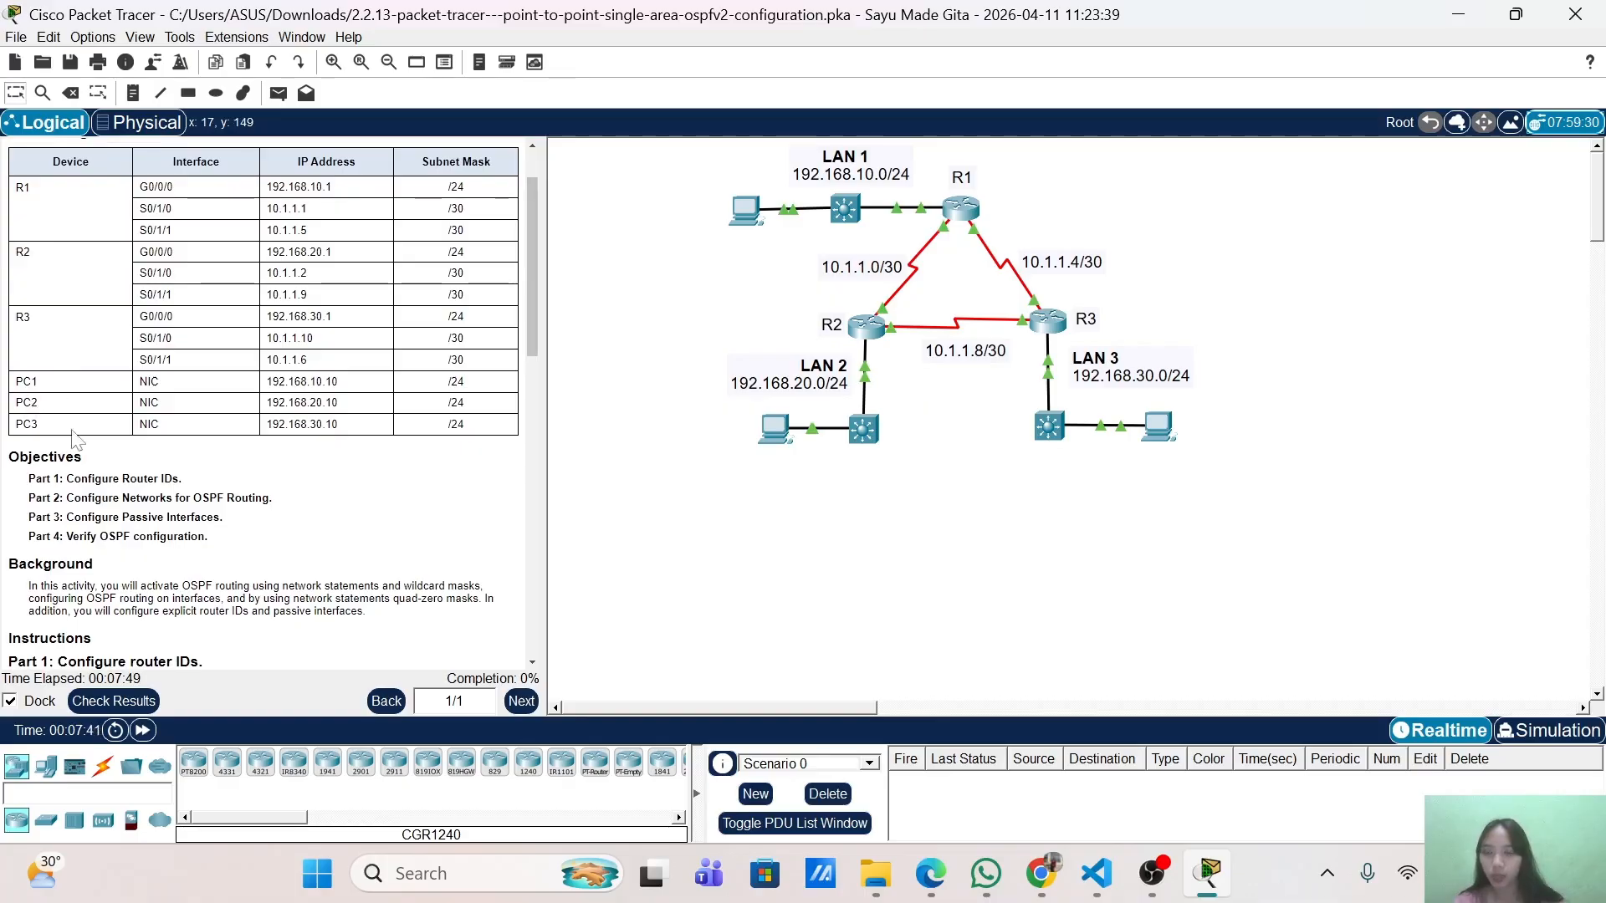
{"action": "scroll", "coordinate": [170, 475], "scroll_direction": "down", "scroll_amount": 5}
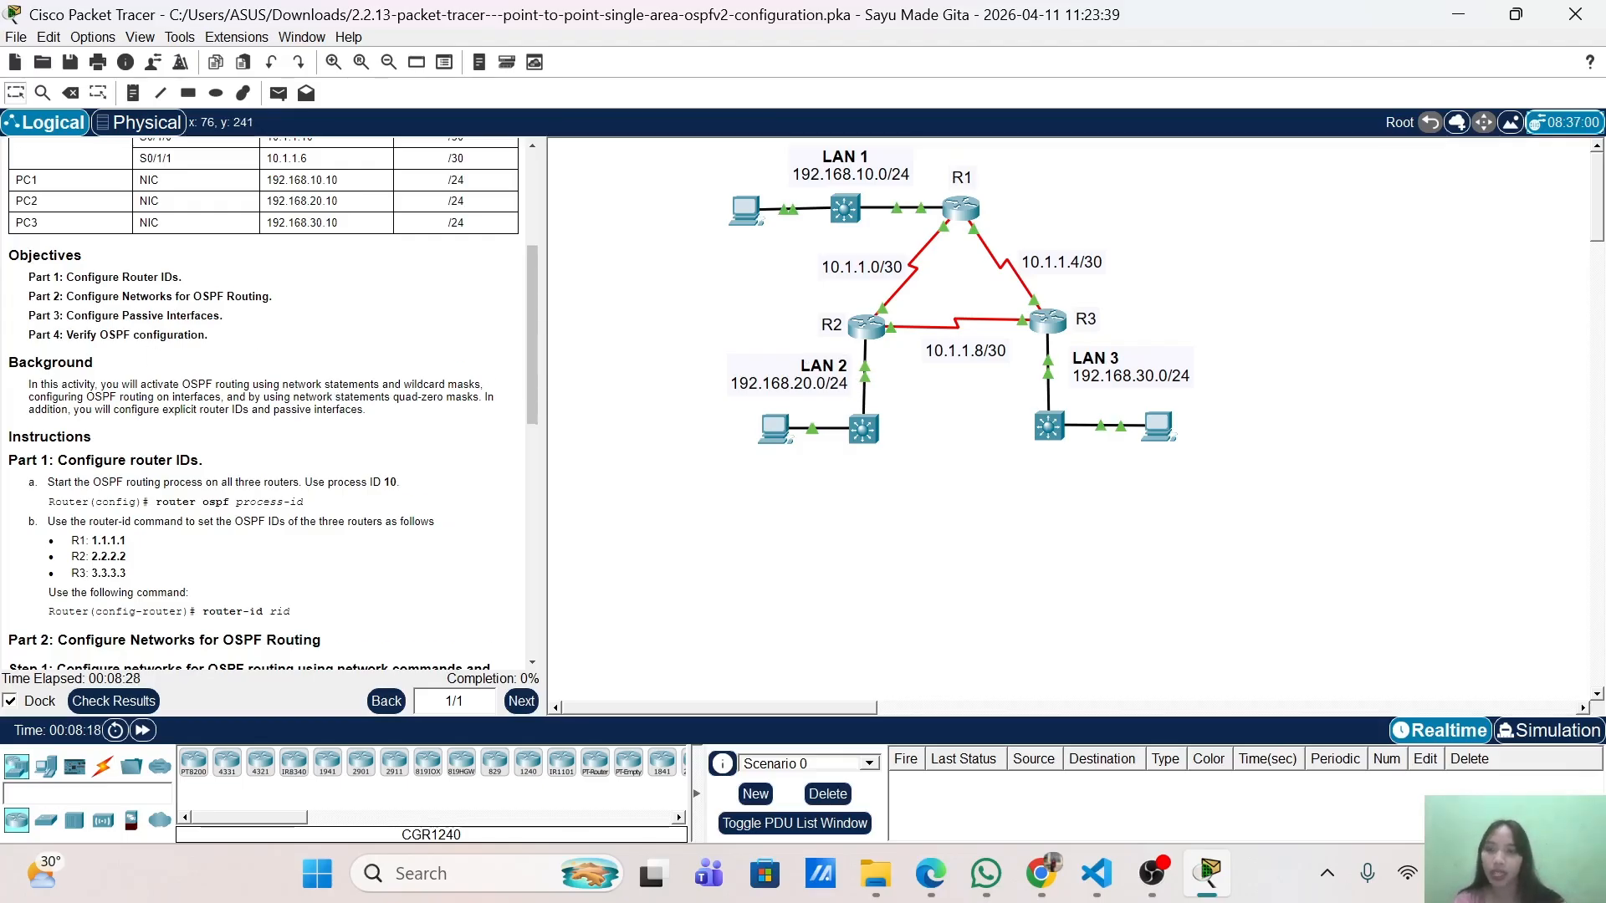
{"action": "scroll", "coordinate": [268, 401], "scroll_direction": "down", "scroll_amount": 2}
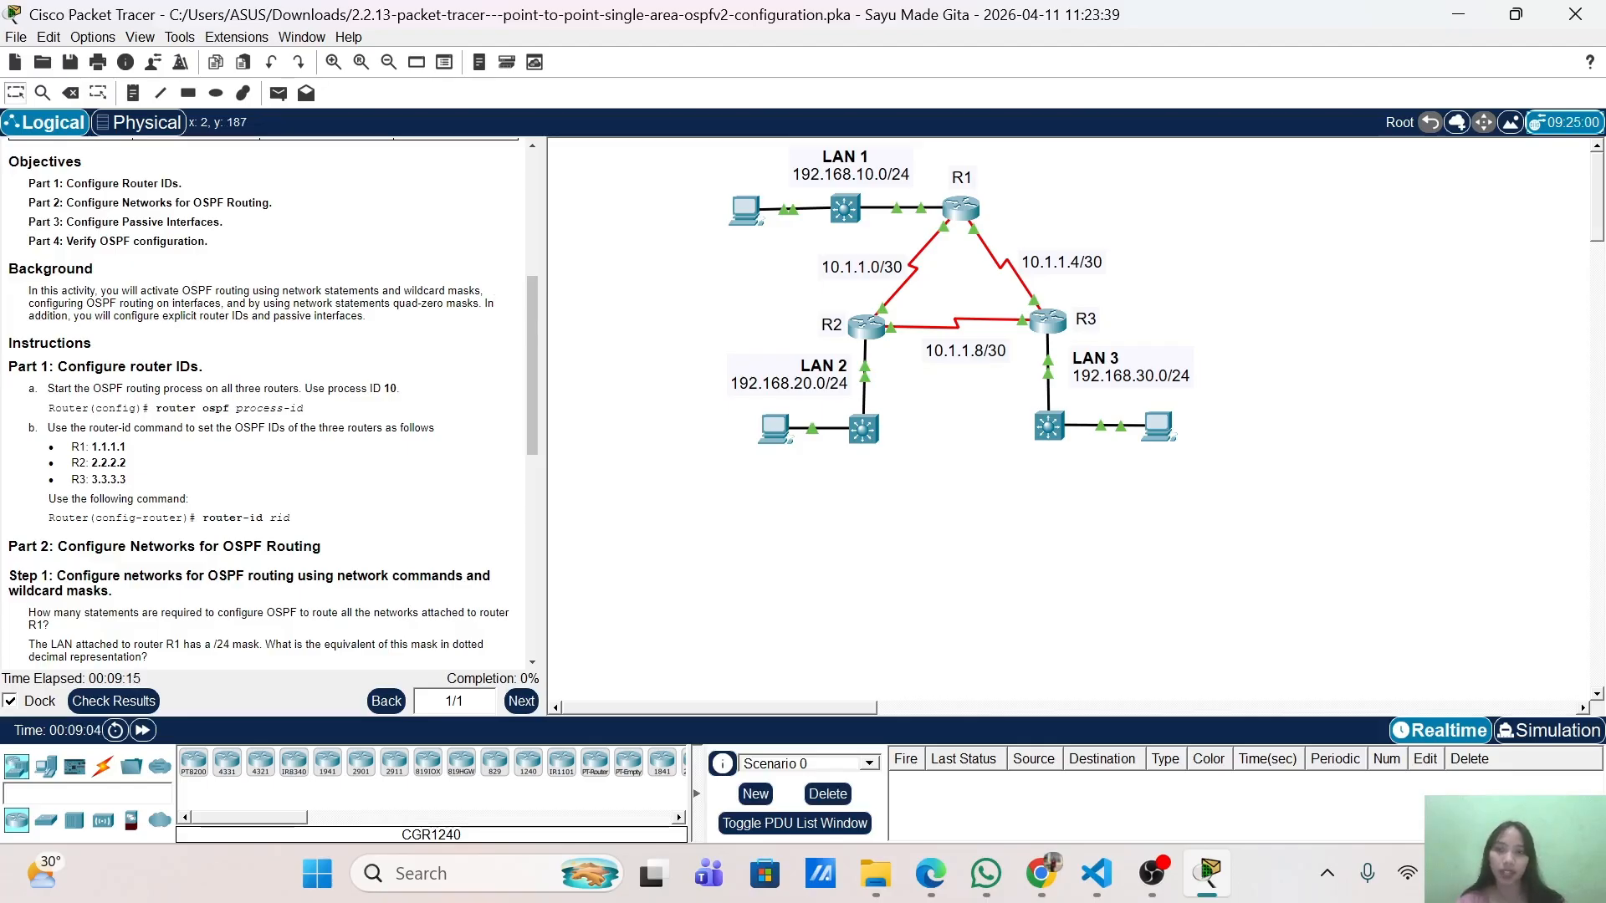
{"action": "scroll", "coordinate": [268, 401], "scroll_direction": "down", "scroll_amount": 5}
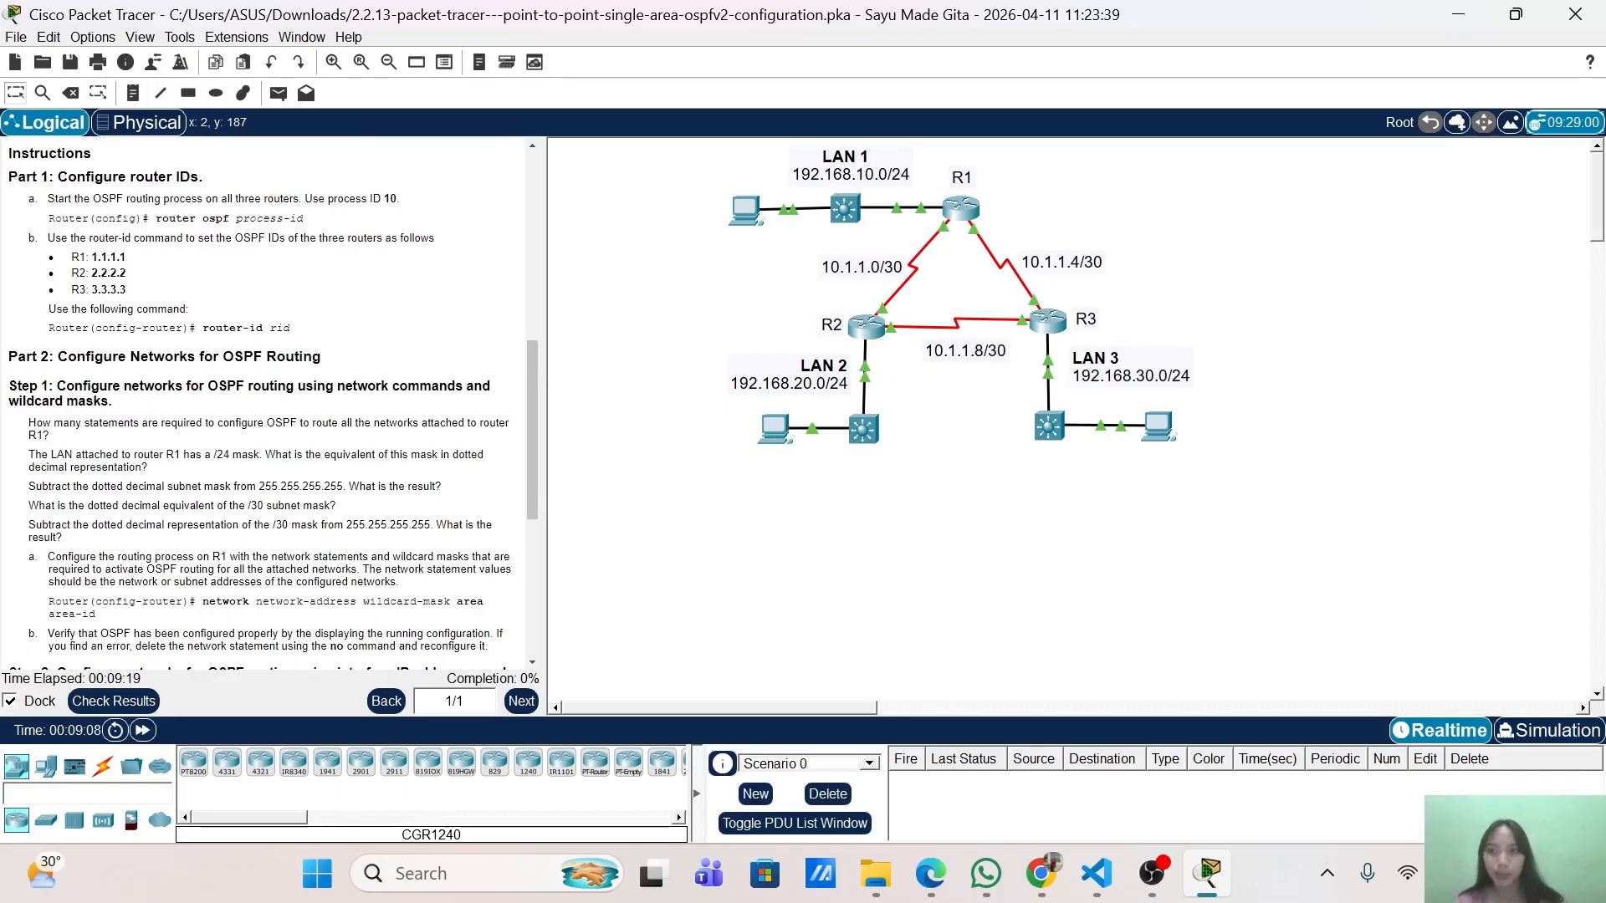
{"action": "scroll", "coordinate": [267, 402], "scroll_direction": "down", "scroll_amount": 5}
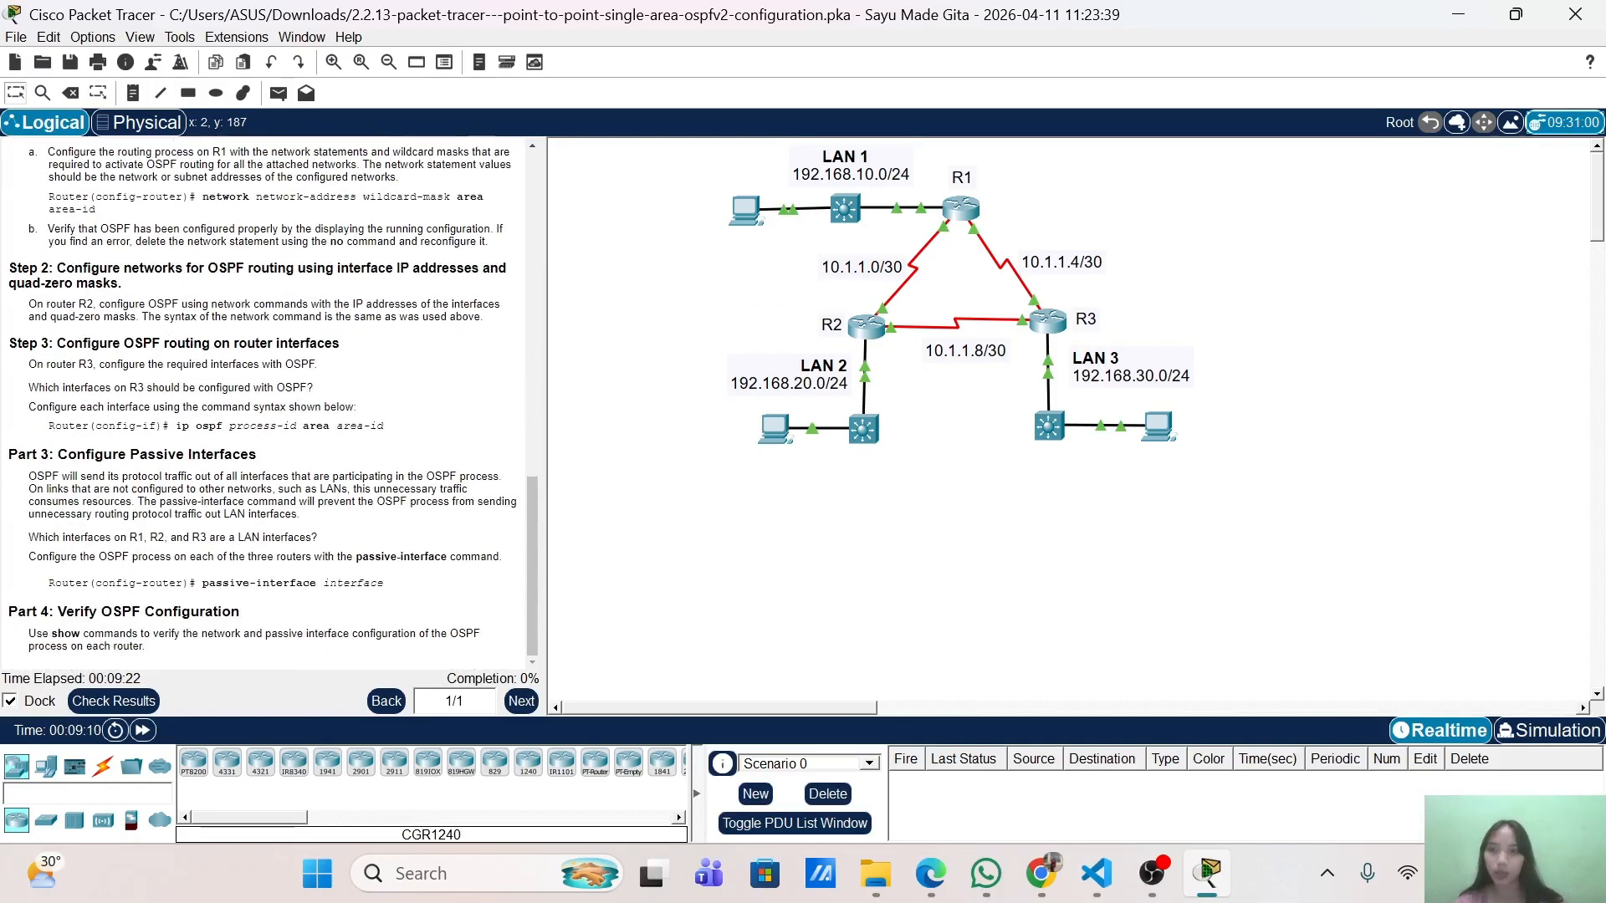
{"action": "scroll", "coordinate": [268, 402], "scroll_direction": "up", "scroll_amount": 9}
{"action": "scroll", "coordinate": [268, 401], "scroll_direction": "down", "scroll_amount": 9}
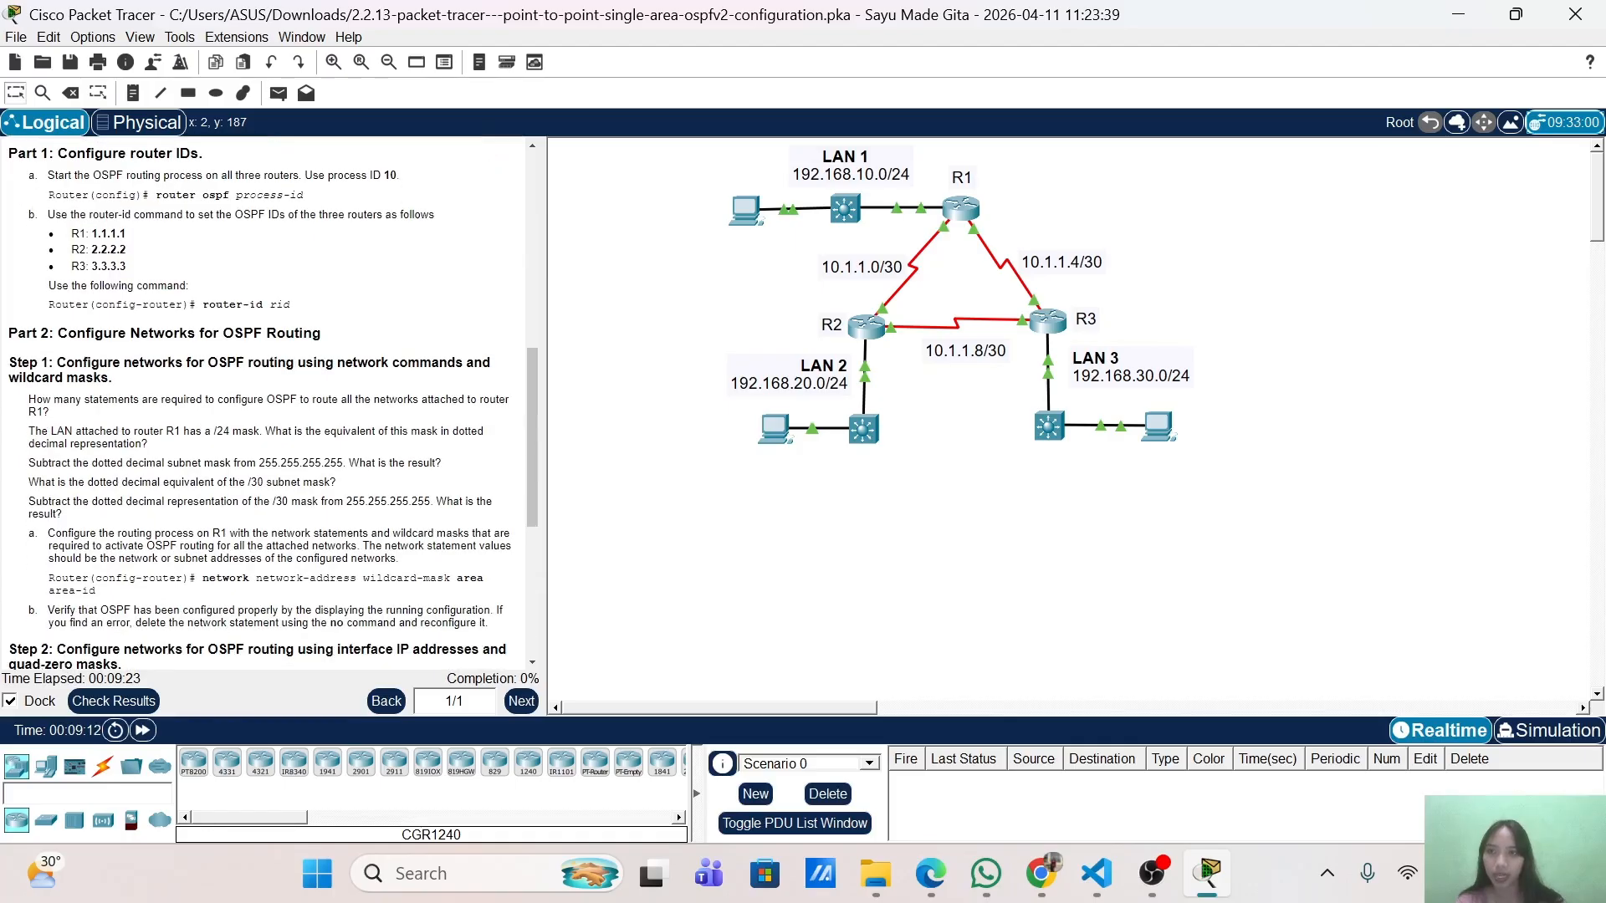
Examine the Part 1 instructions for the OSPF process ID, the three router IDs and the command syntax.
{"action": "scroll", "coordinate": [313, 452], "scroll_direction": "up", "scroll_amount": 1}
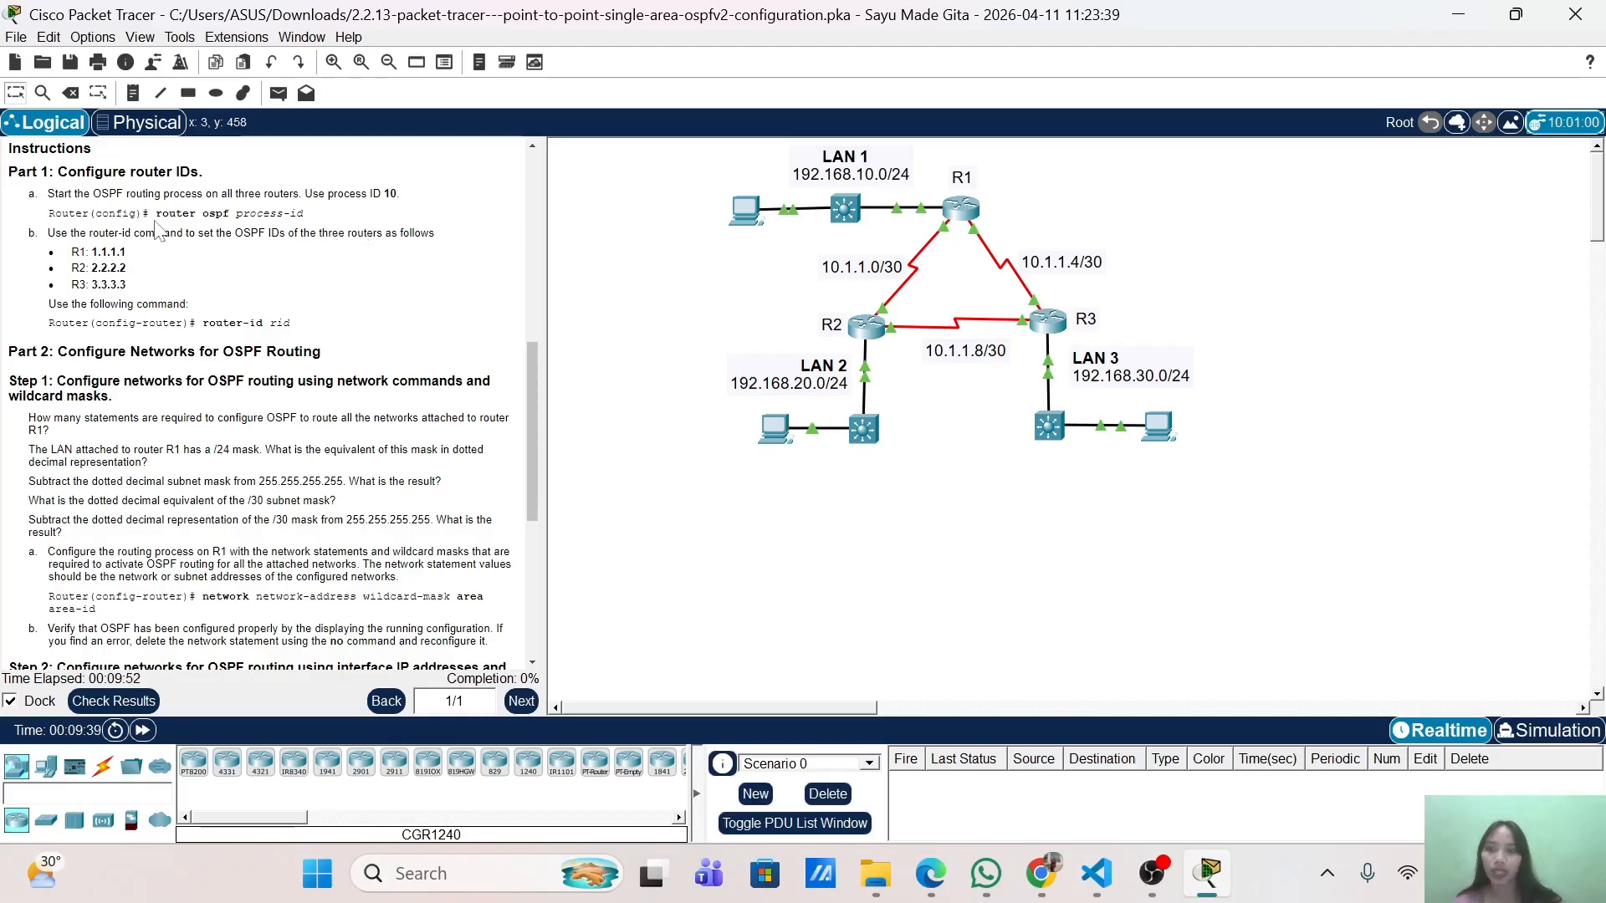
{"action": "scroll", "coordinate": [157, 230], "scroll_direction": "down", "scroll_amount": 1}
{"action": "scroll", "coordinate": [157, 230], "scroll_direction": "up", "scroll_amount": 1}
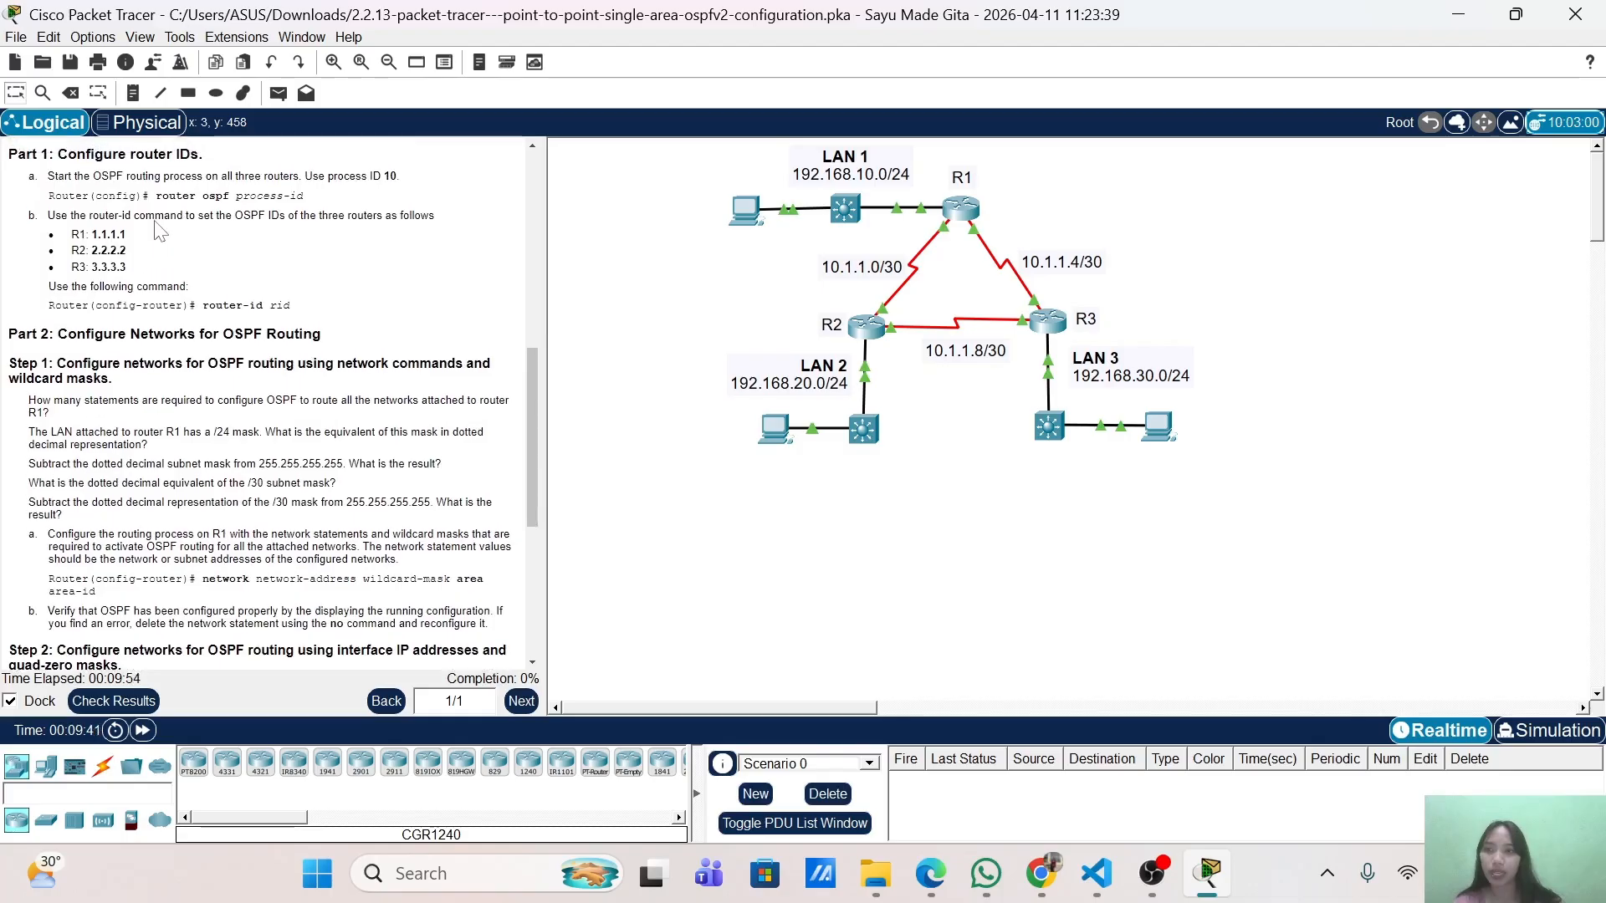
{"action": "scroll", "coordinate": [161, 232], "scroll_direction": "down", "scroll_amount": 1}
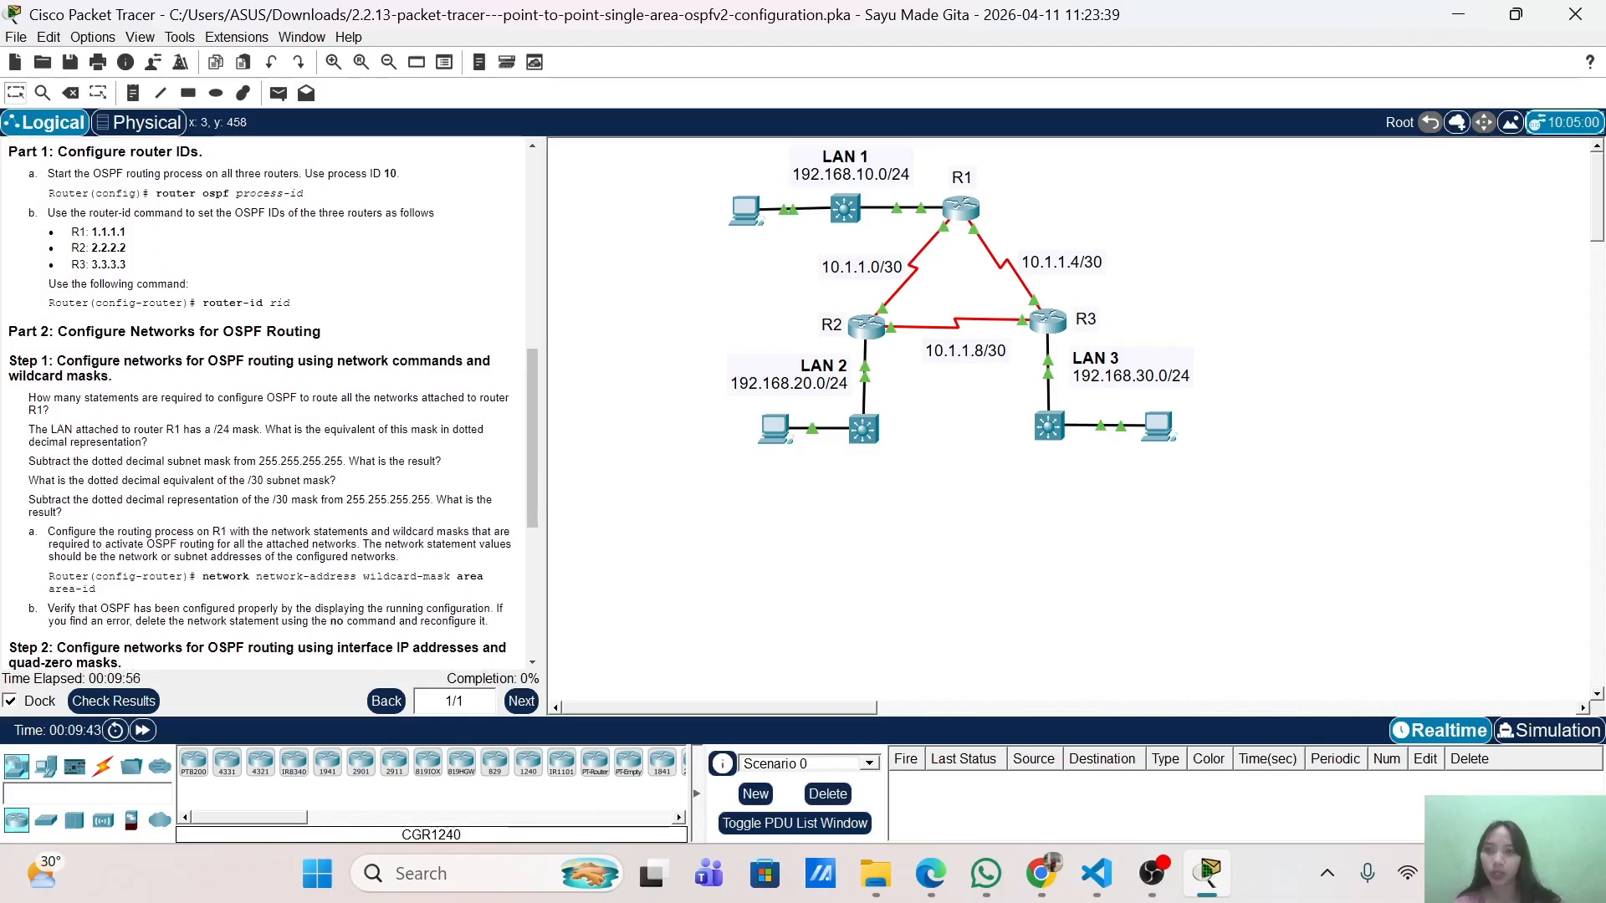
{"action": "double_click", "coordinate": [269, 195]}
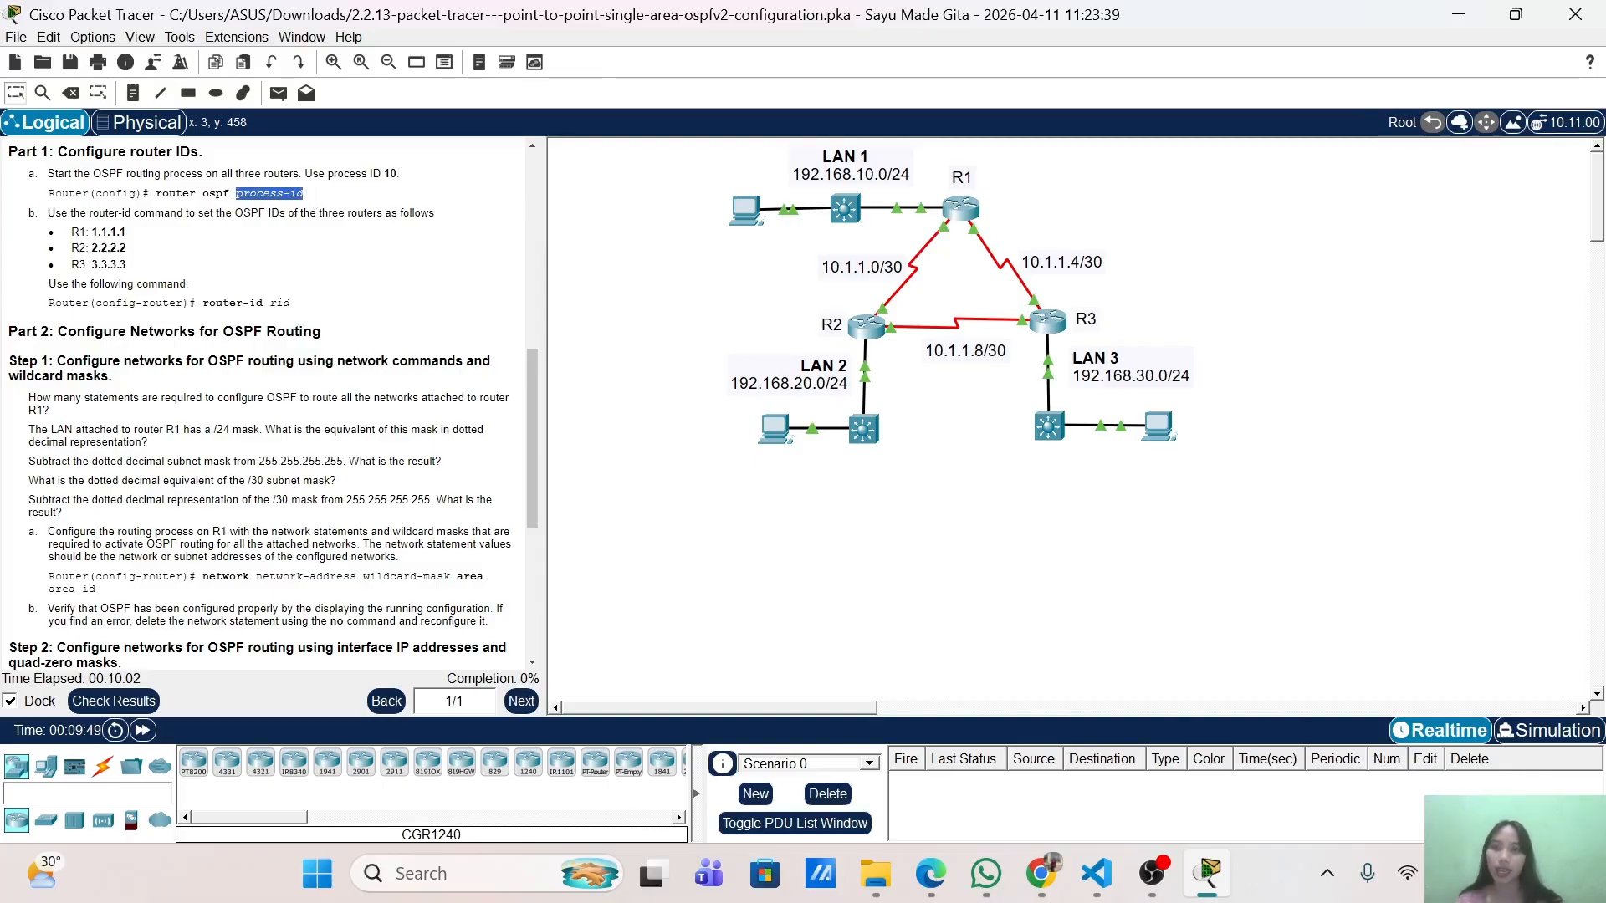
{"action": "scroll", "coordinate": [290, 274], "scroll_direction": "down", "scroll_amount": 2}
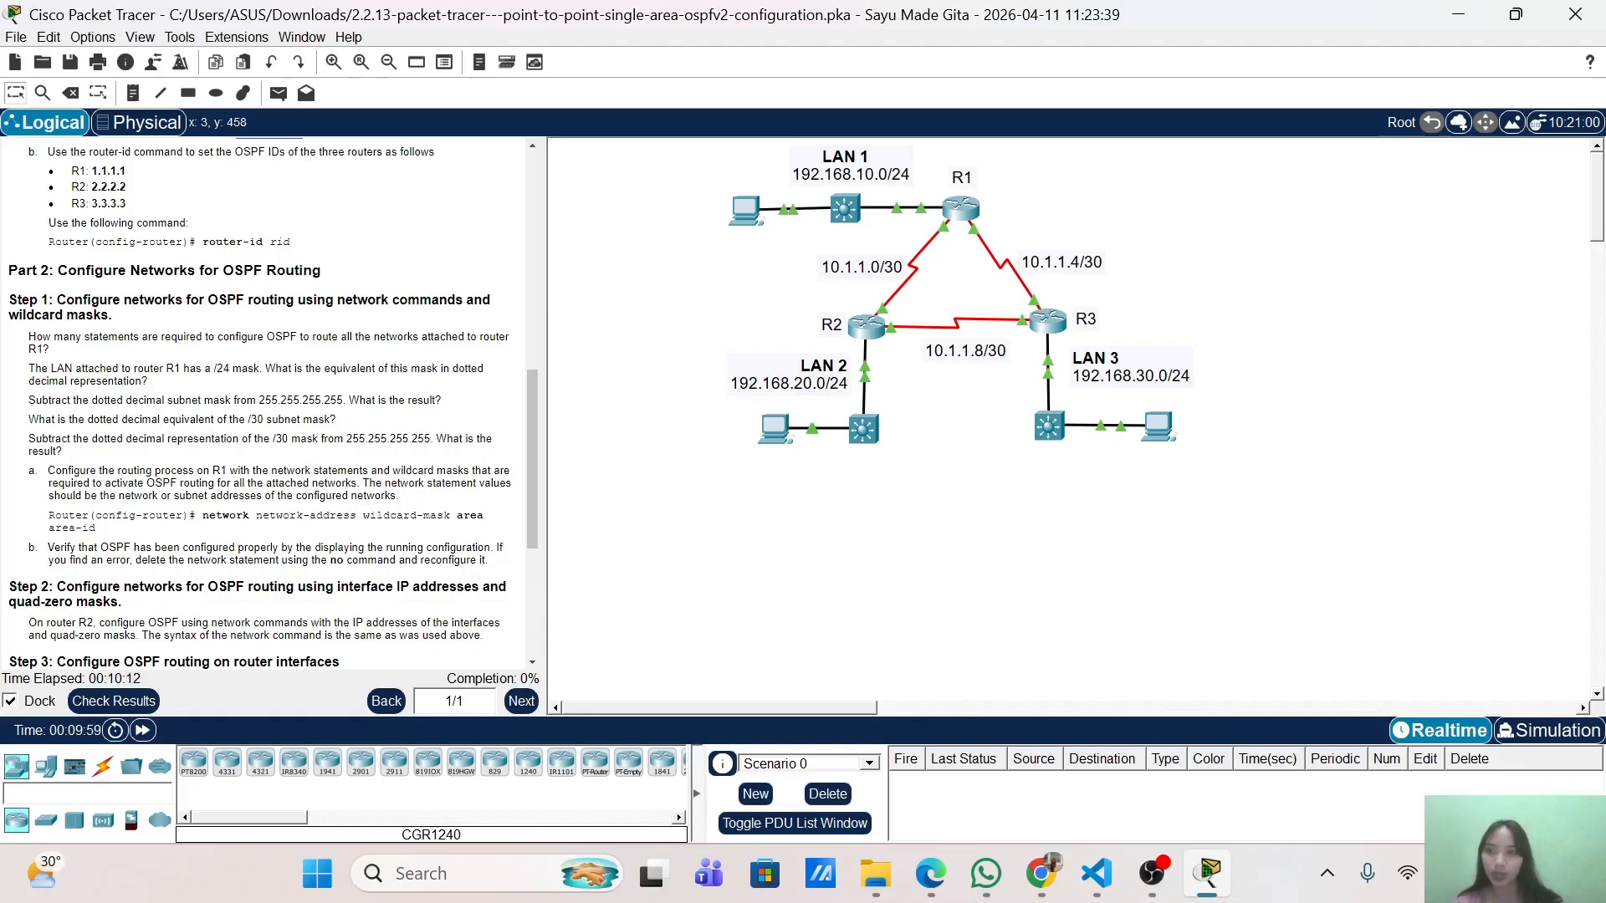
{"action": "scroll", "coordinate": [268, 401], "scroll_direction": "up", "scroll_amount": 1}
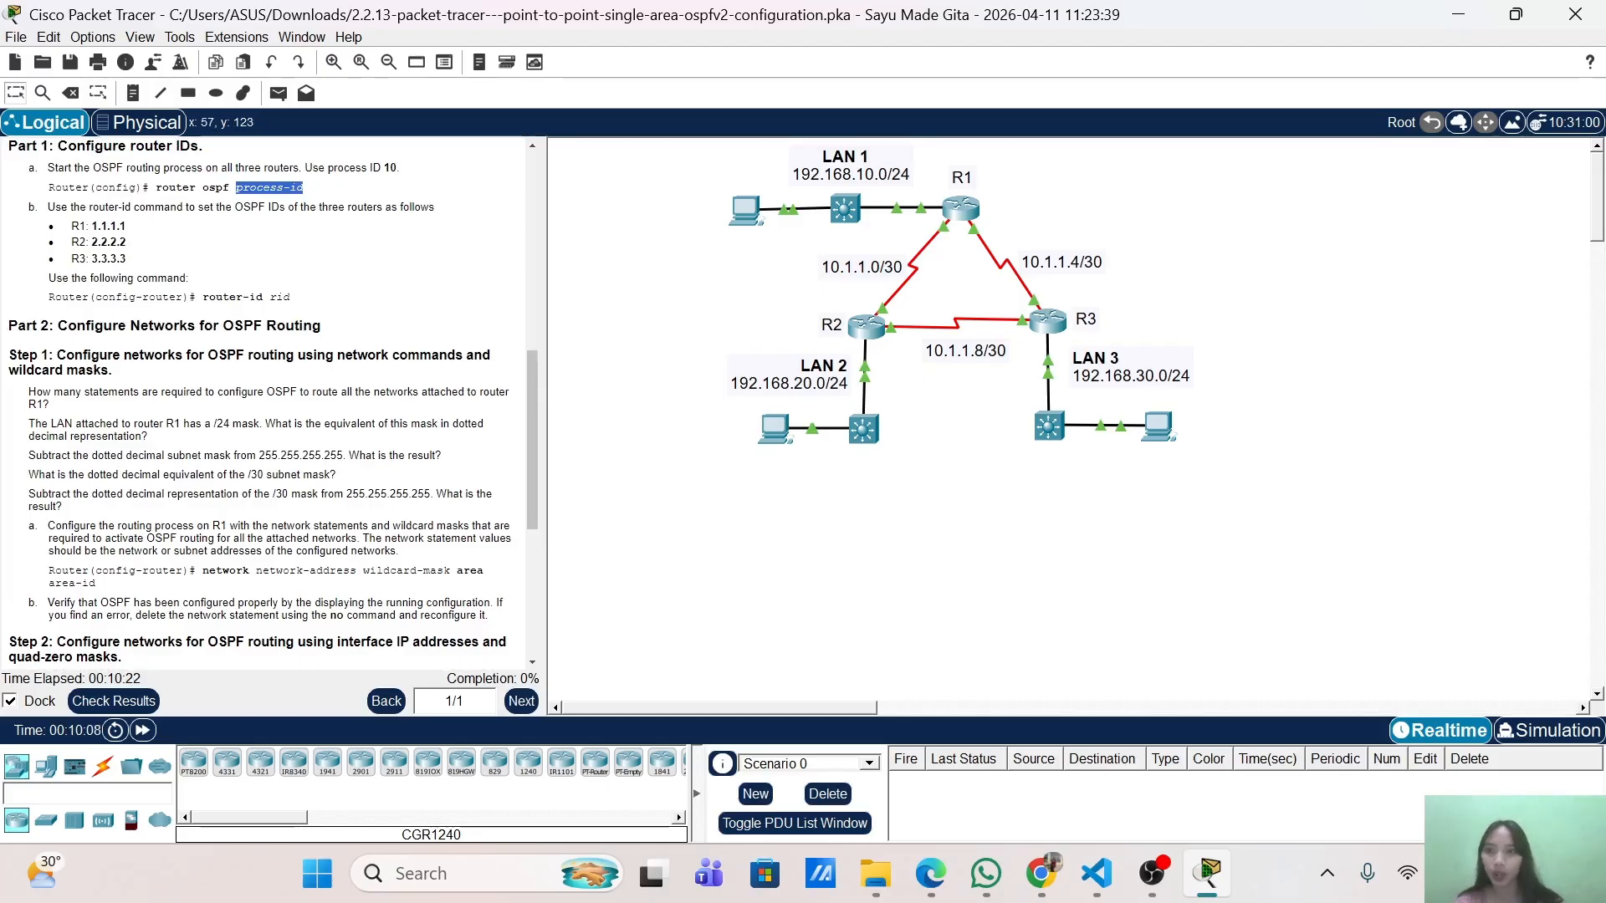
{"action": "scroll", "coordinate": [371, 218], "scroll_direction": "down", "scroll_amount": 3}
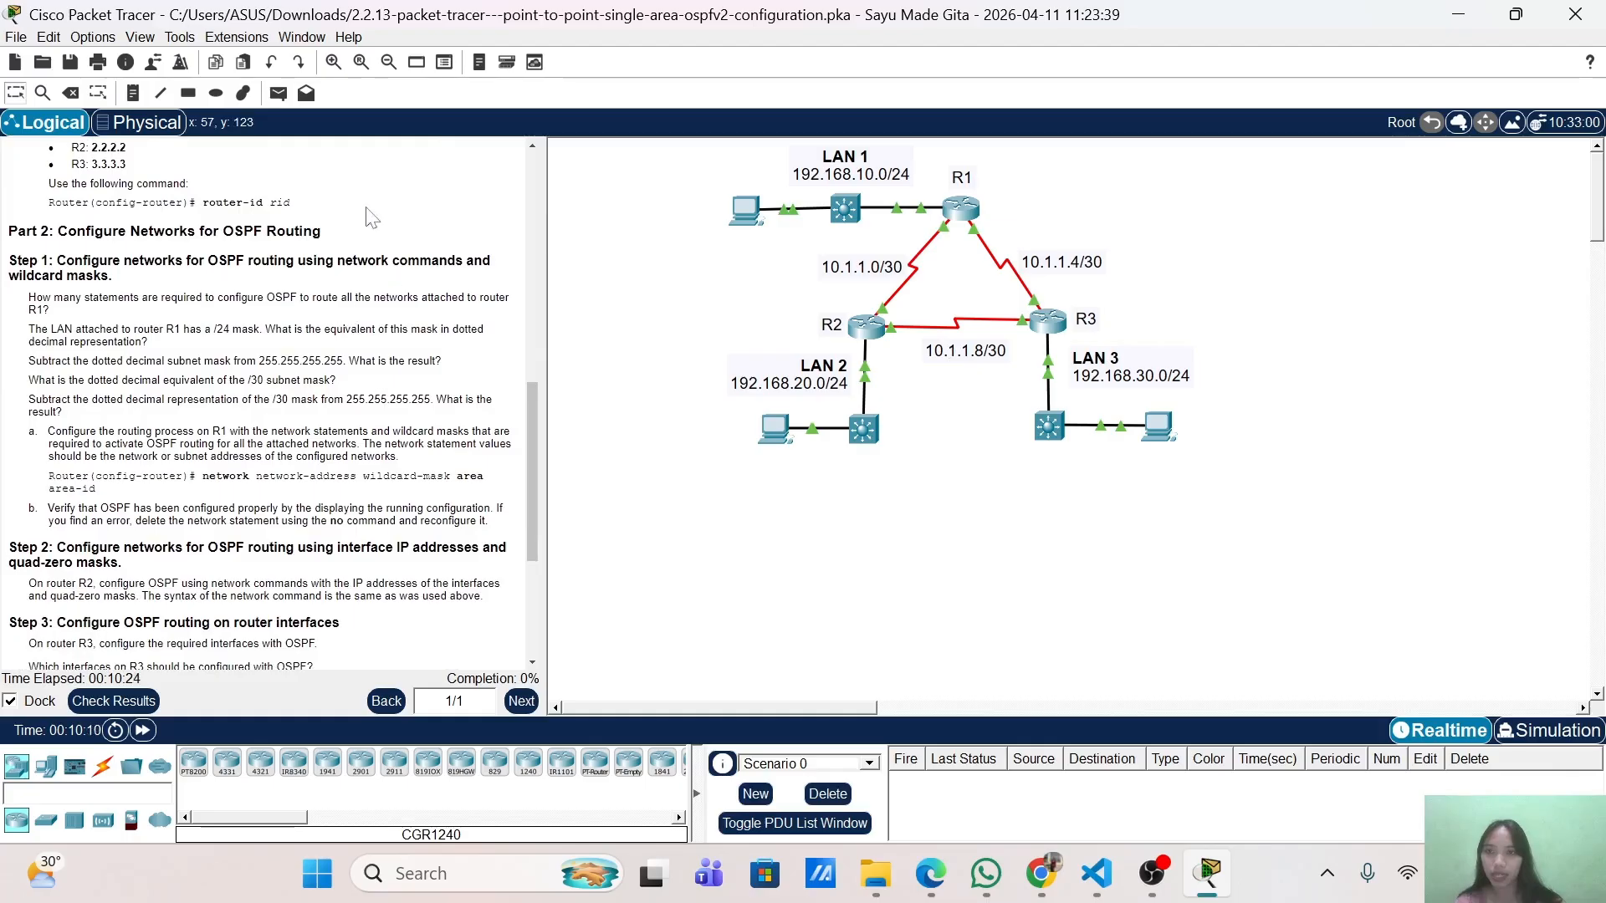
{"action": "scroll", "coordinate": [237, 331], "scroll_direction": "up", "scroll_amount": 4}
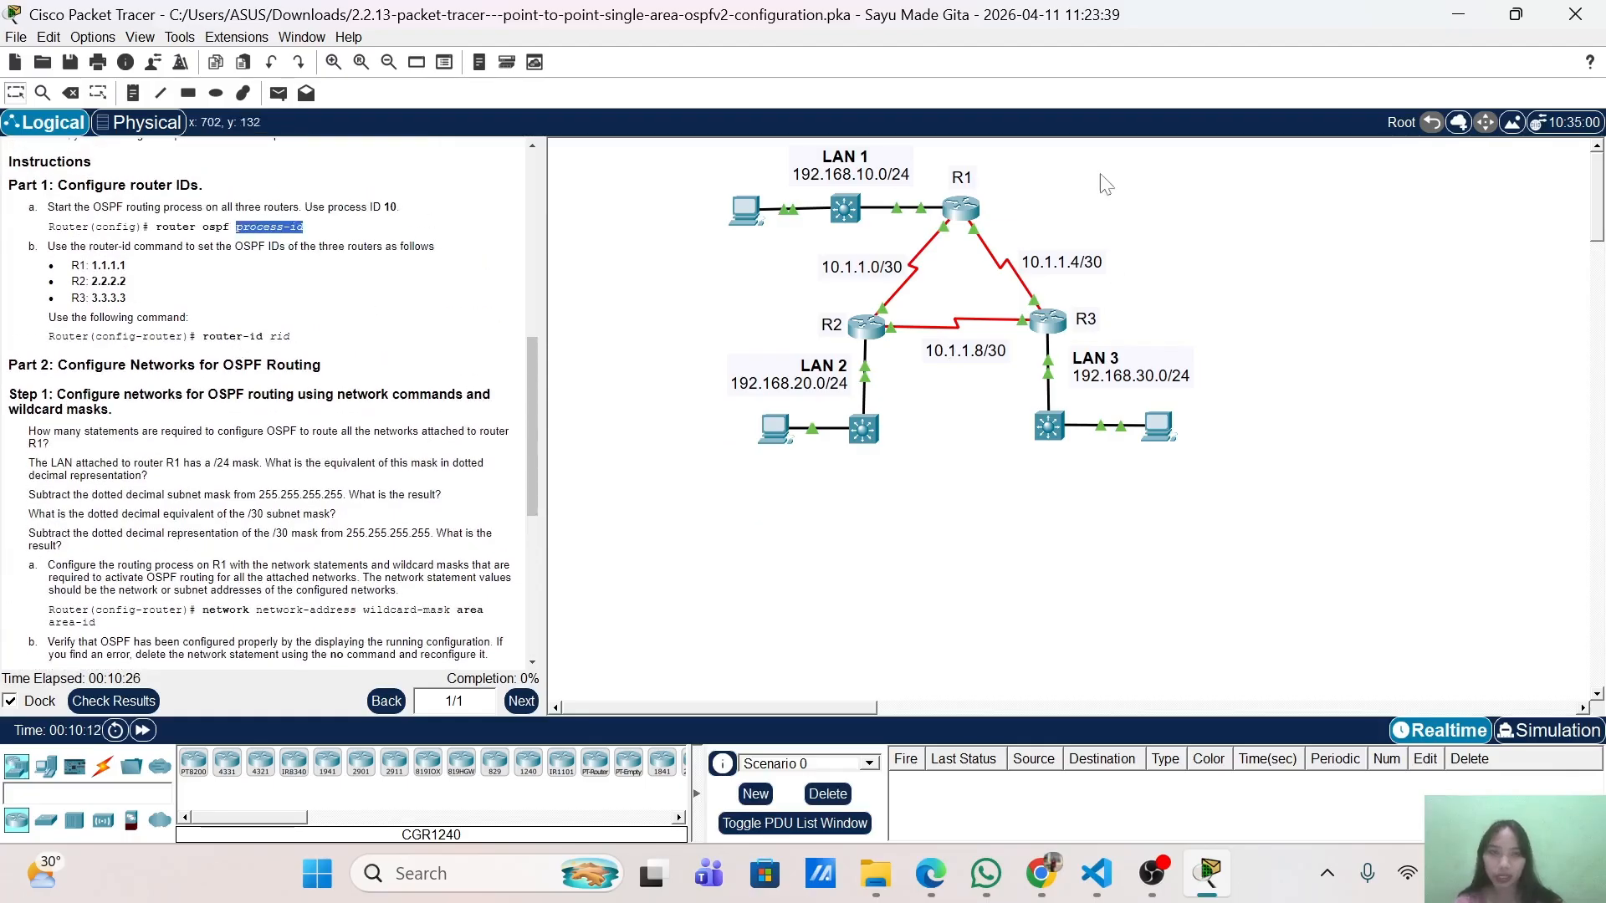
Open router R1's command line and fit its window beside the instructions so both are readable.
{"action": "left_click", "coordinate": [962, 210]}
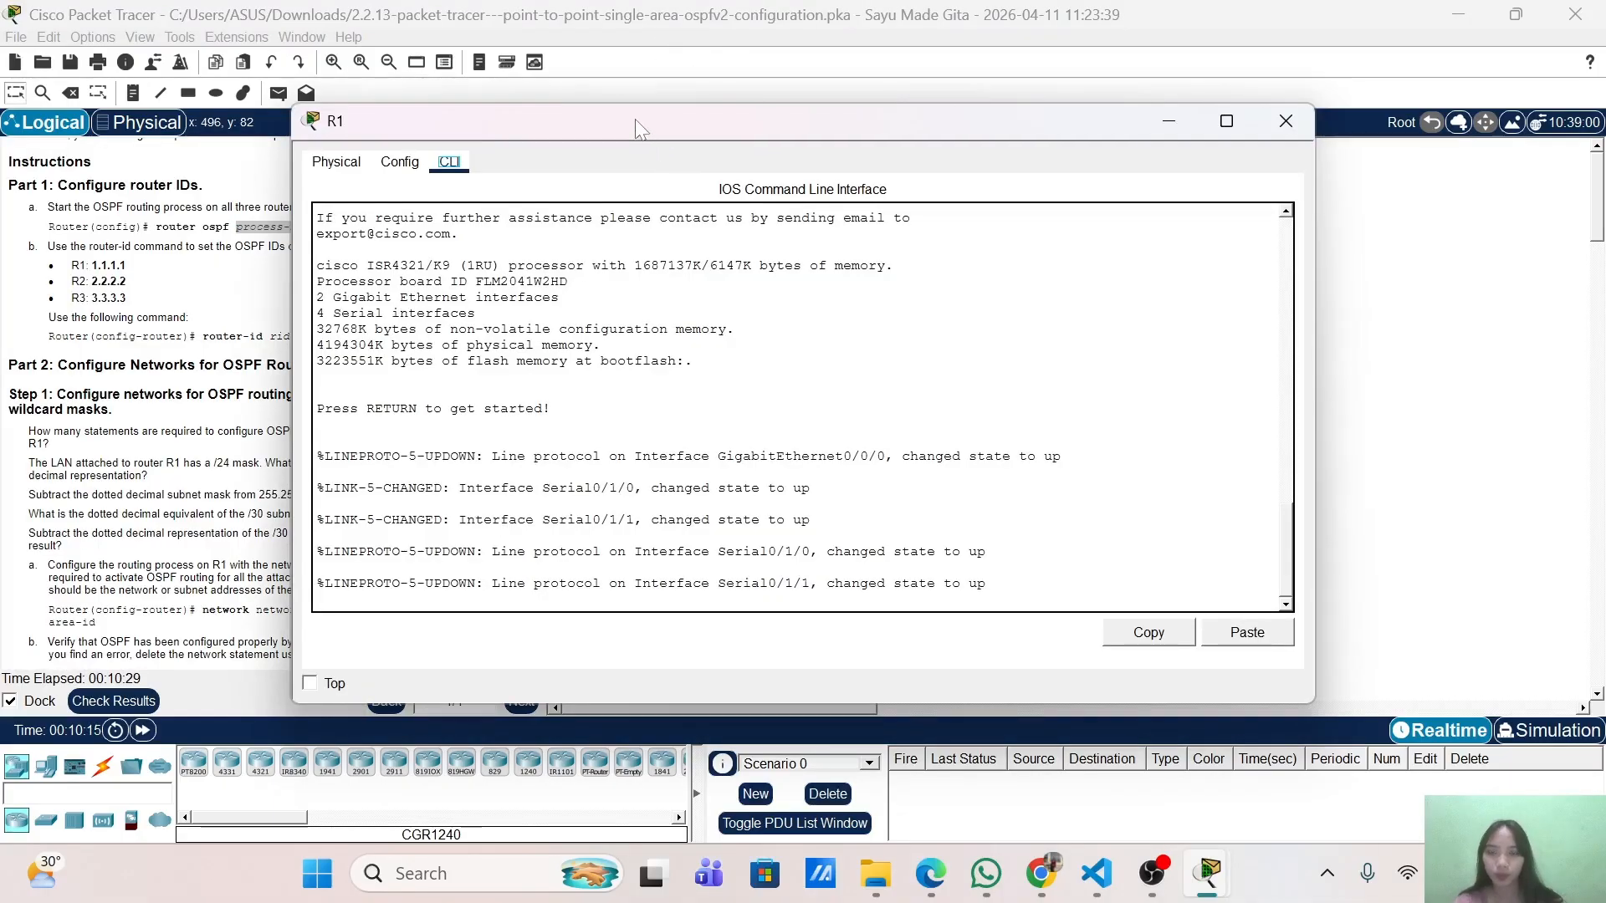
{"action": "left_click_drag", "start_coordinate": [637, 126], "coordinate": [1009, 154]}
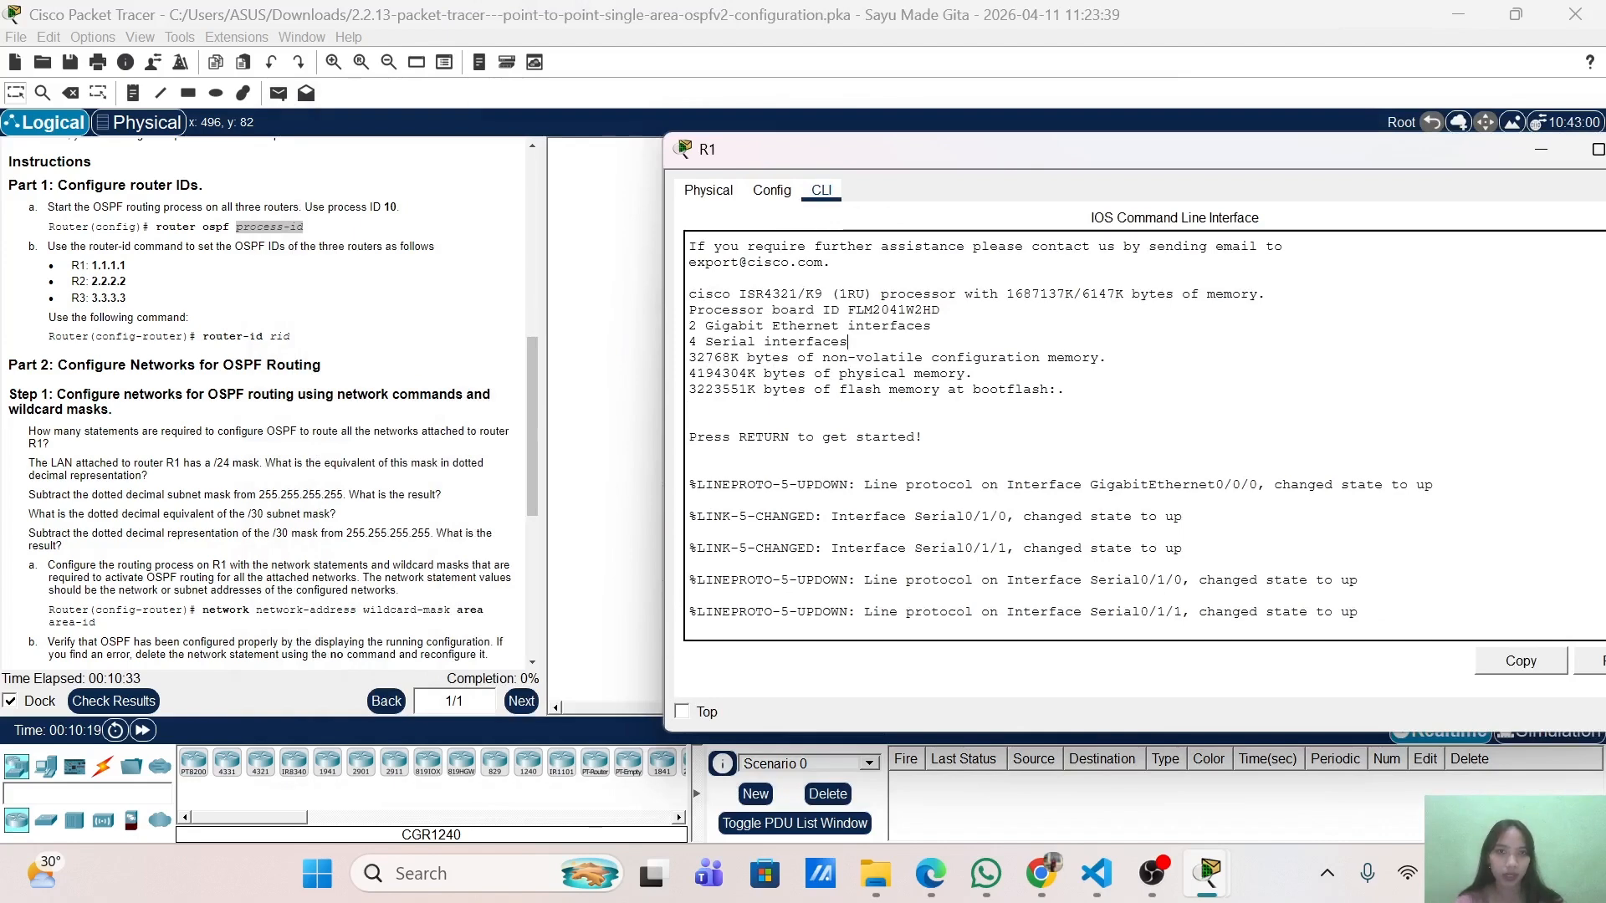
{"action": "left_click_drag", "start_coordinate": [656, 291], "coordinate": [1003, 162]}
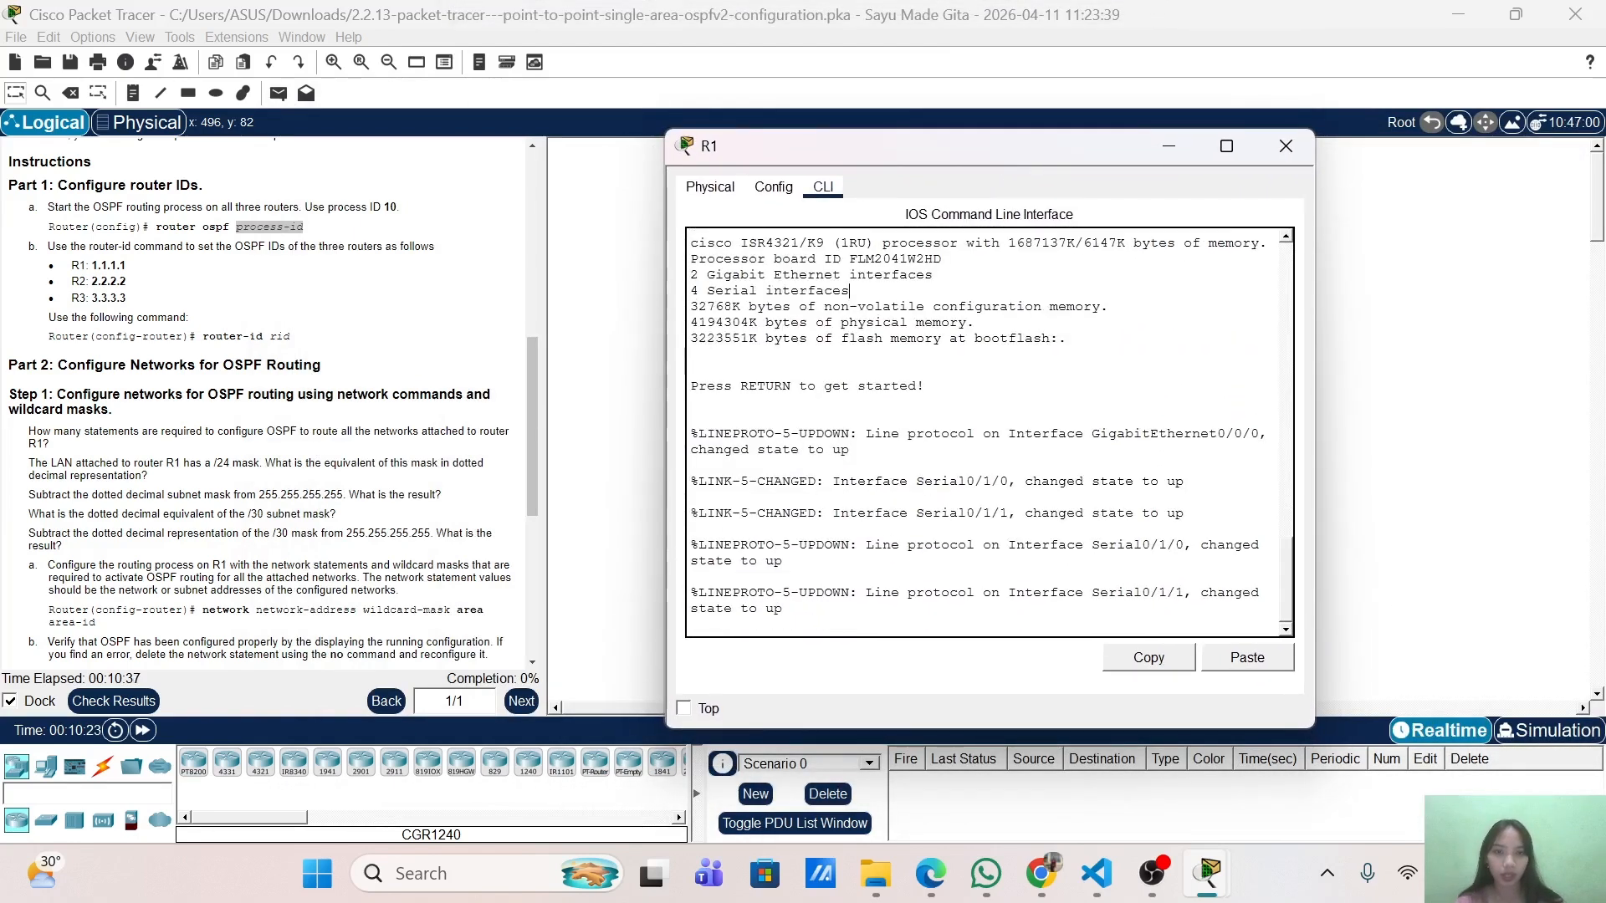
Enter privileged EXEC mode on R1 and switch to global configuration mode.
{"action": "key", "text": "Return"}
{"action": "key", "text": "Return"}
{"action": "type", "text": "ena"}
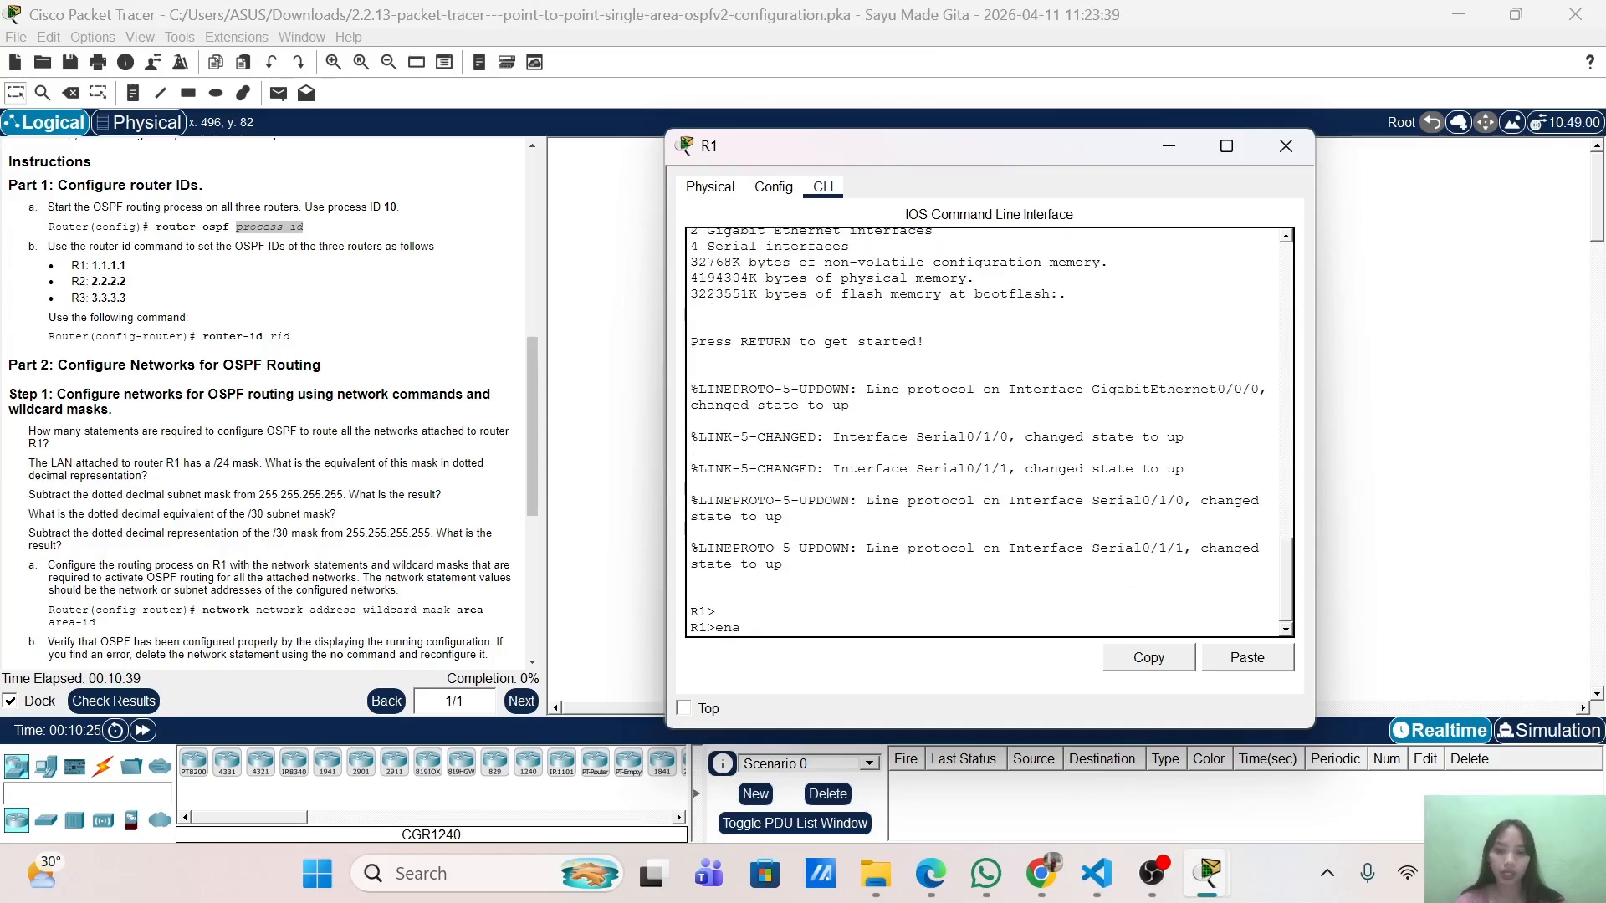
{"action": "key", "text": "Tab"}
{"action": "key", "text": "Return"}
{"action": "key", "text": "Return"}
{"action": "type", "text": "conf term"}
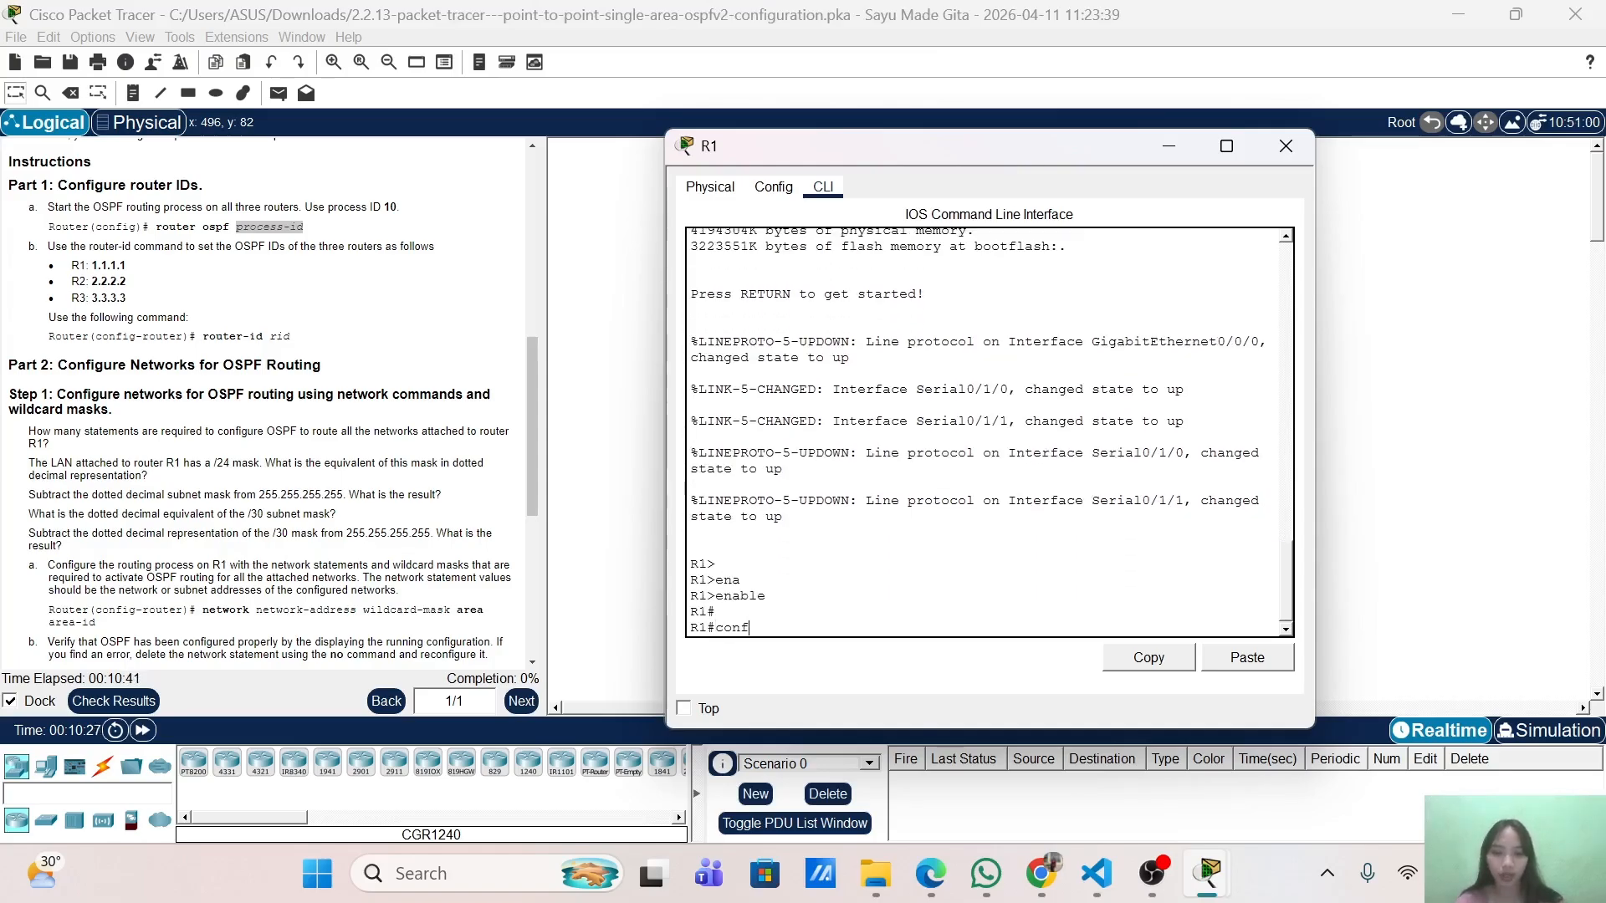
{"action": "key", "text": "Return"}
{"action": "key", "text": "Return"}
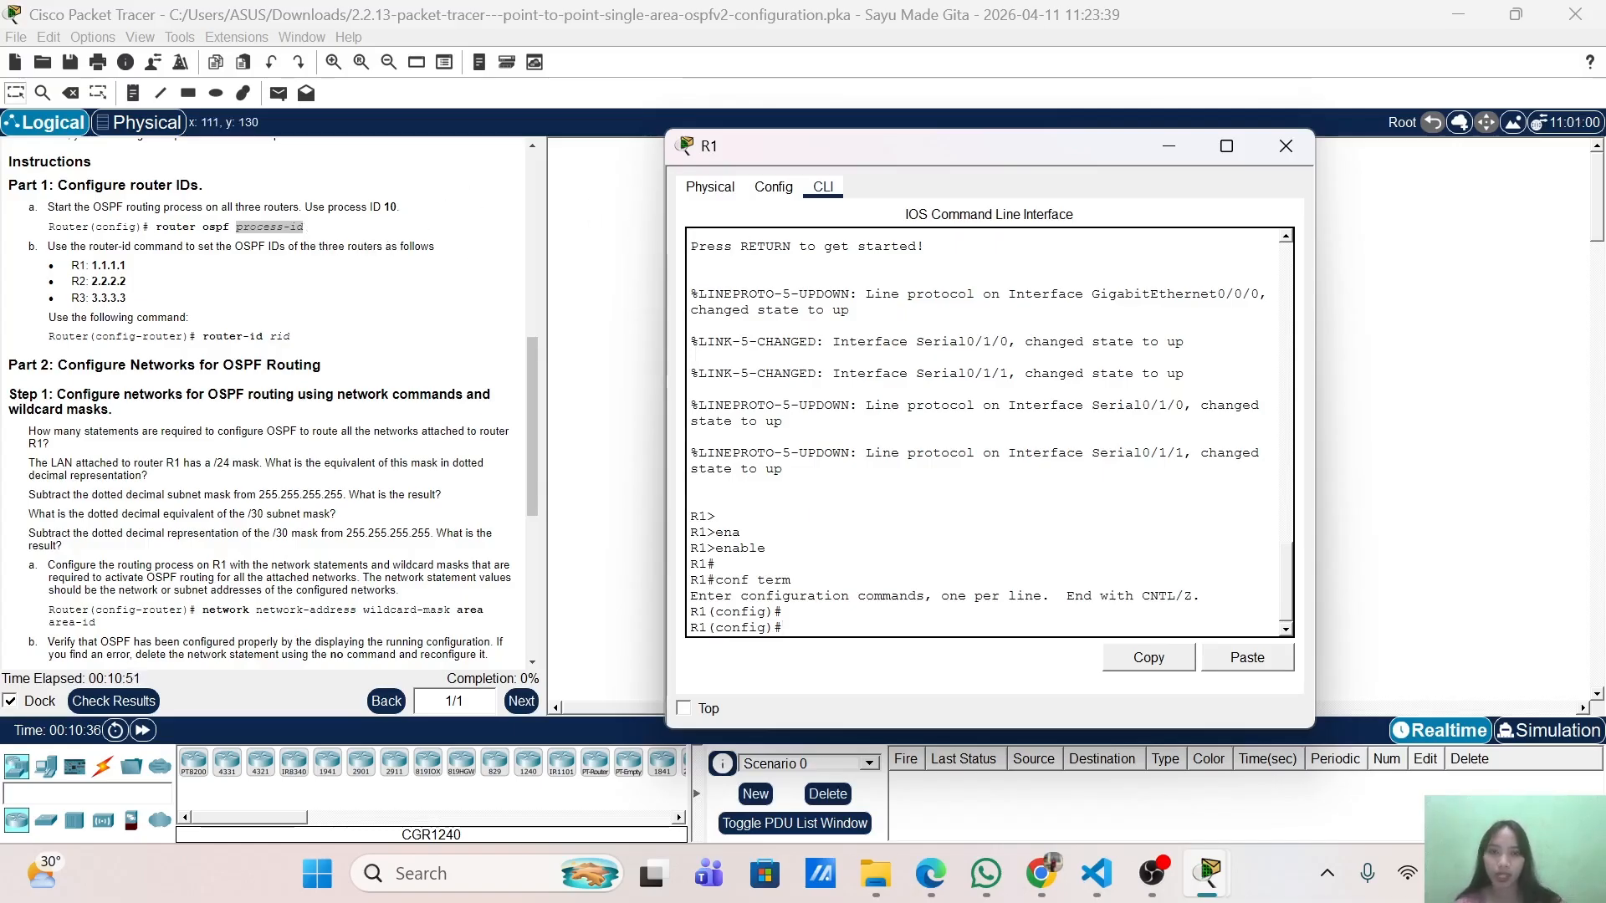
Start the OSPF routing process on R1 with process ID 10.
{"action": "type", "text": "rou"}
{"action": "key", "text": "Tab"}
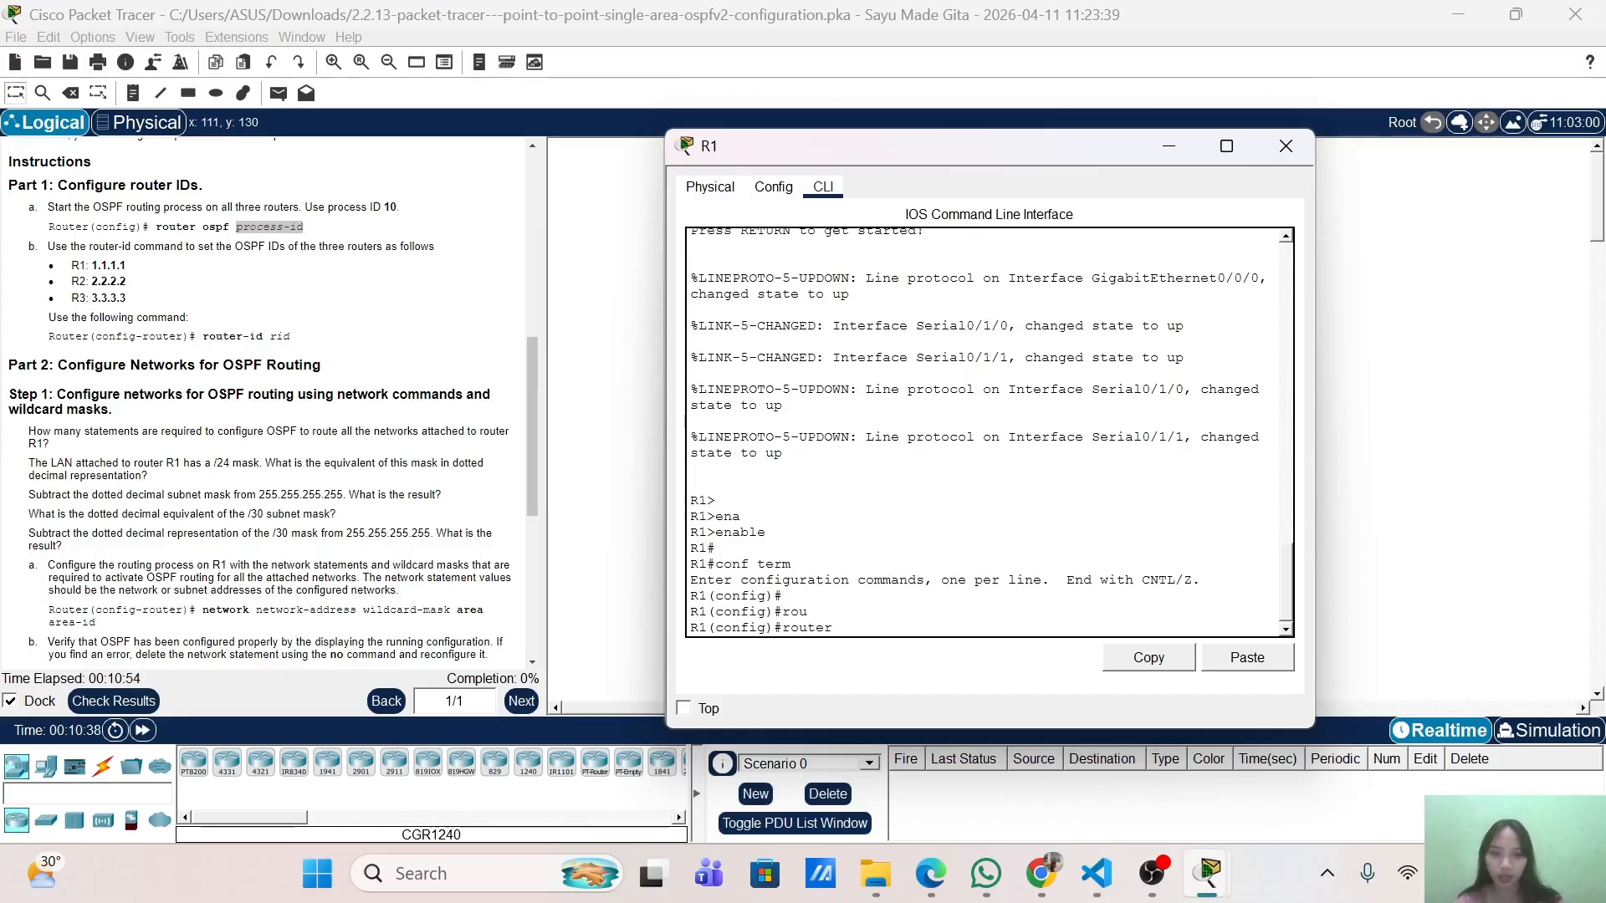
{"action": "type", "text": "os"}
{"action": "key", "text": "Tab"}
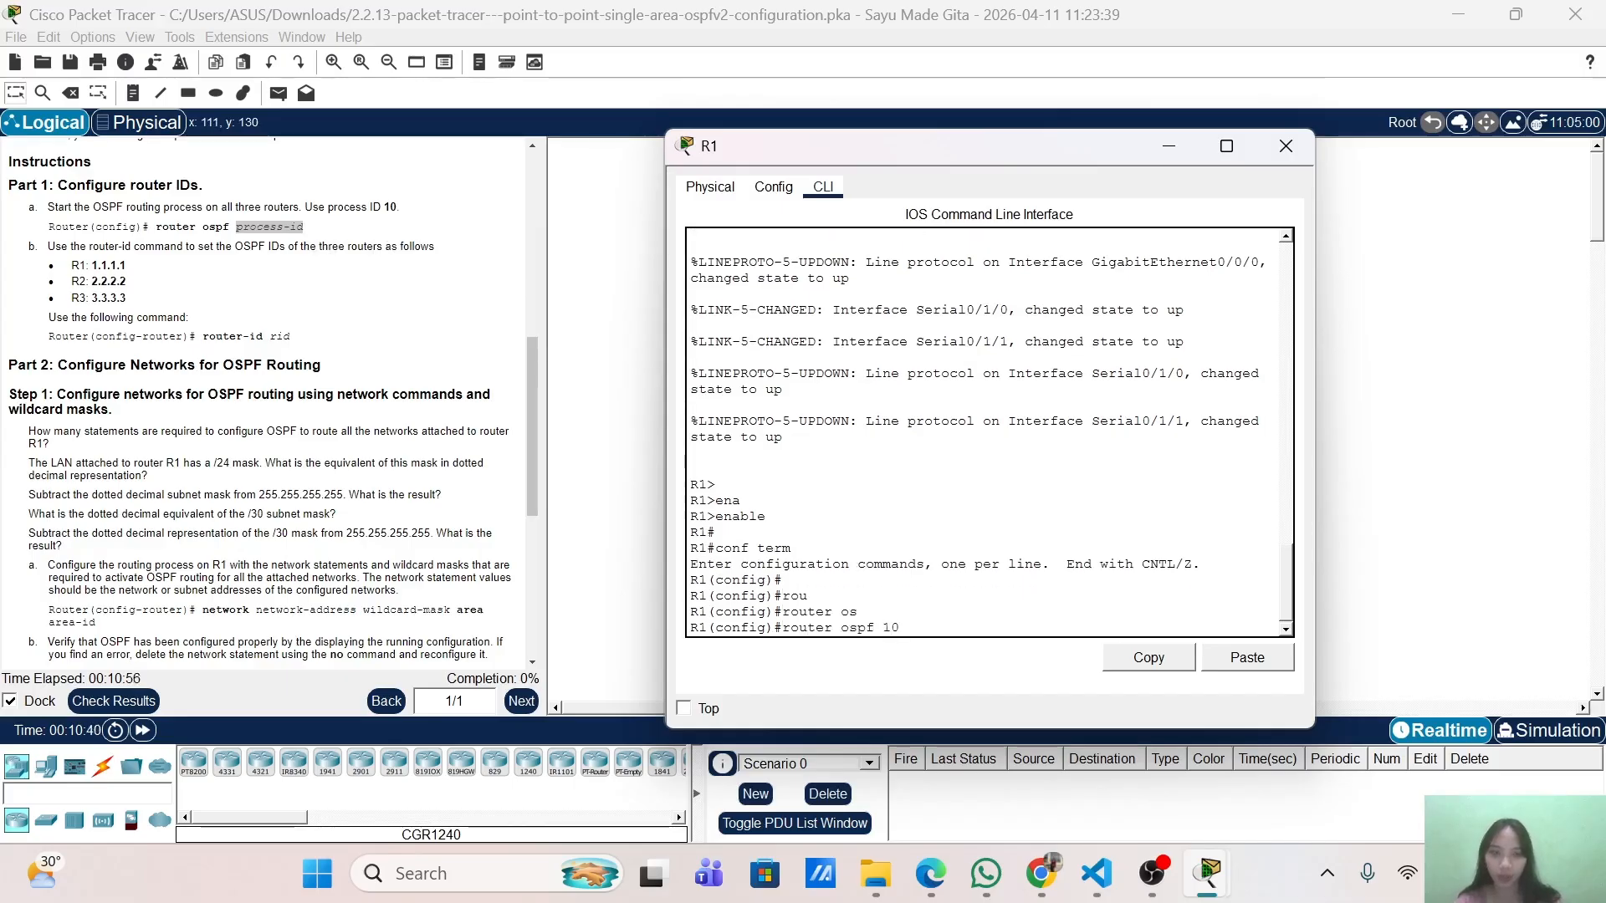
{"action": "key", "text": "Return"}
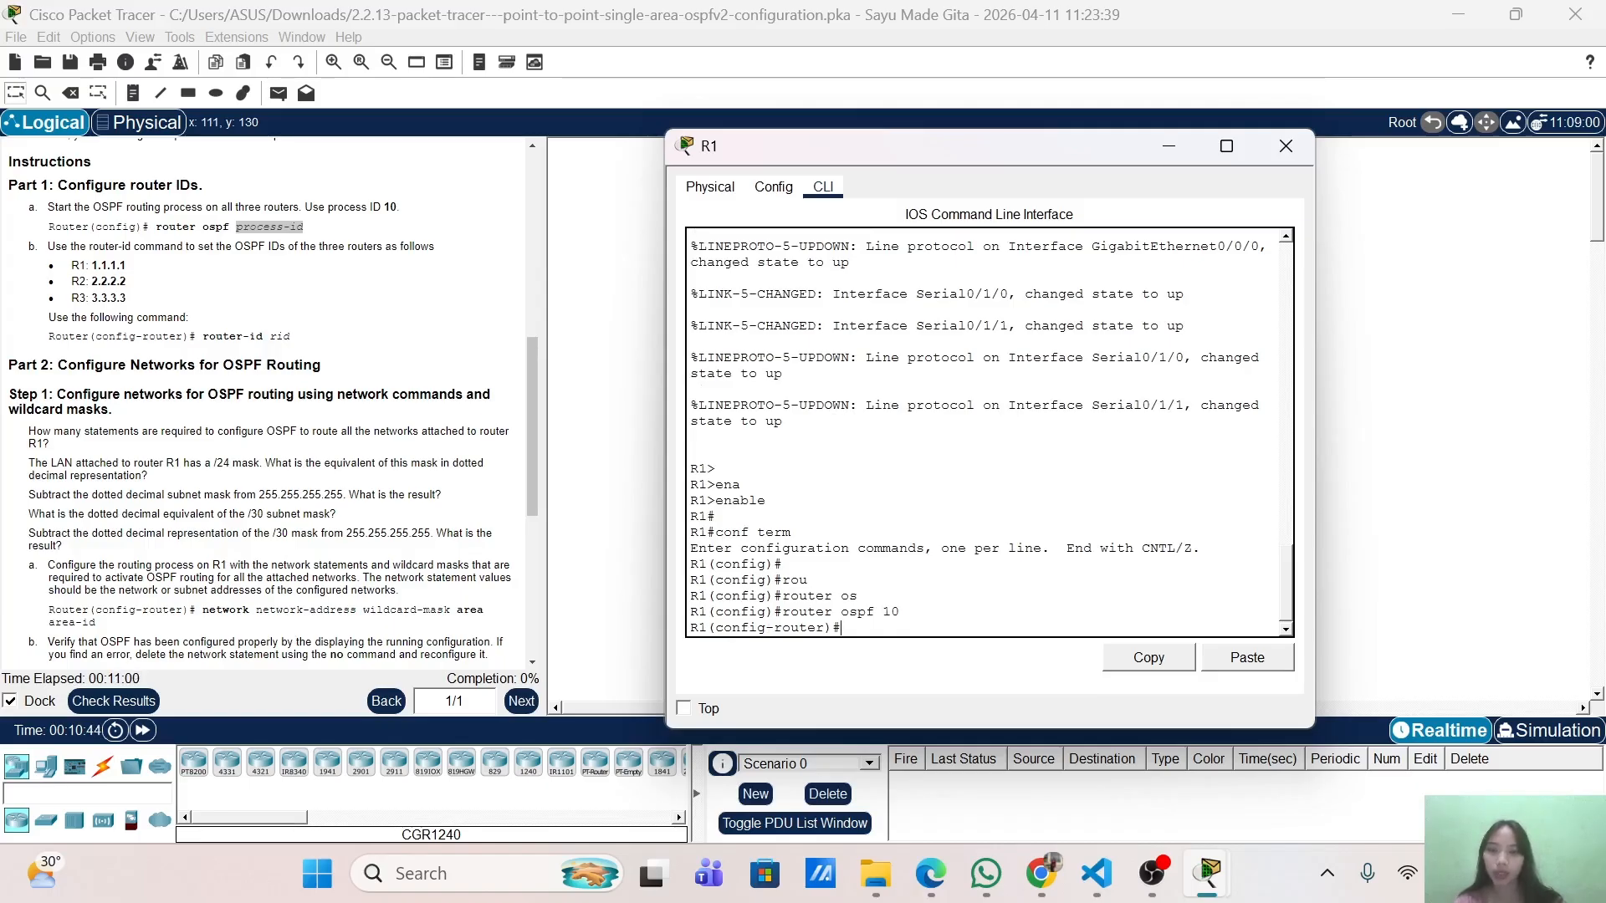
Set R1's OSPF router ID to 1.1.1.1.
{"action": "type", "text": "router"}
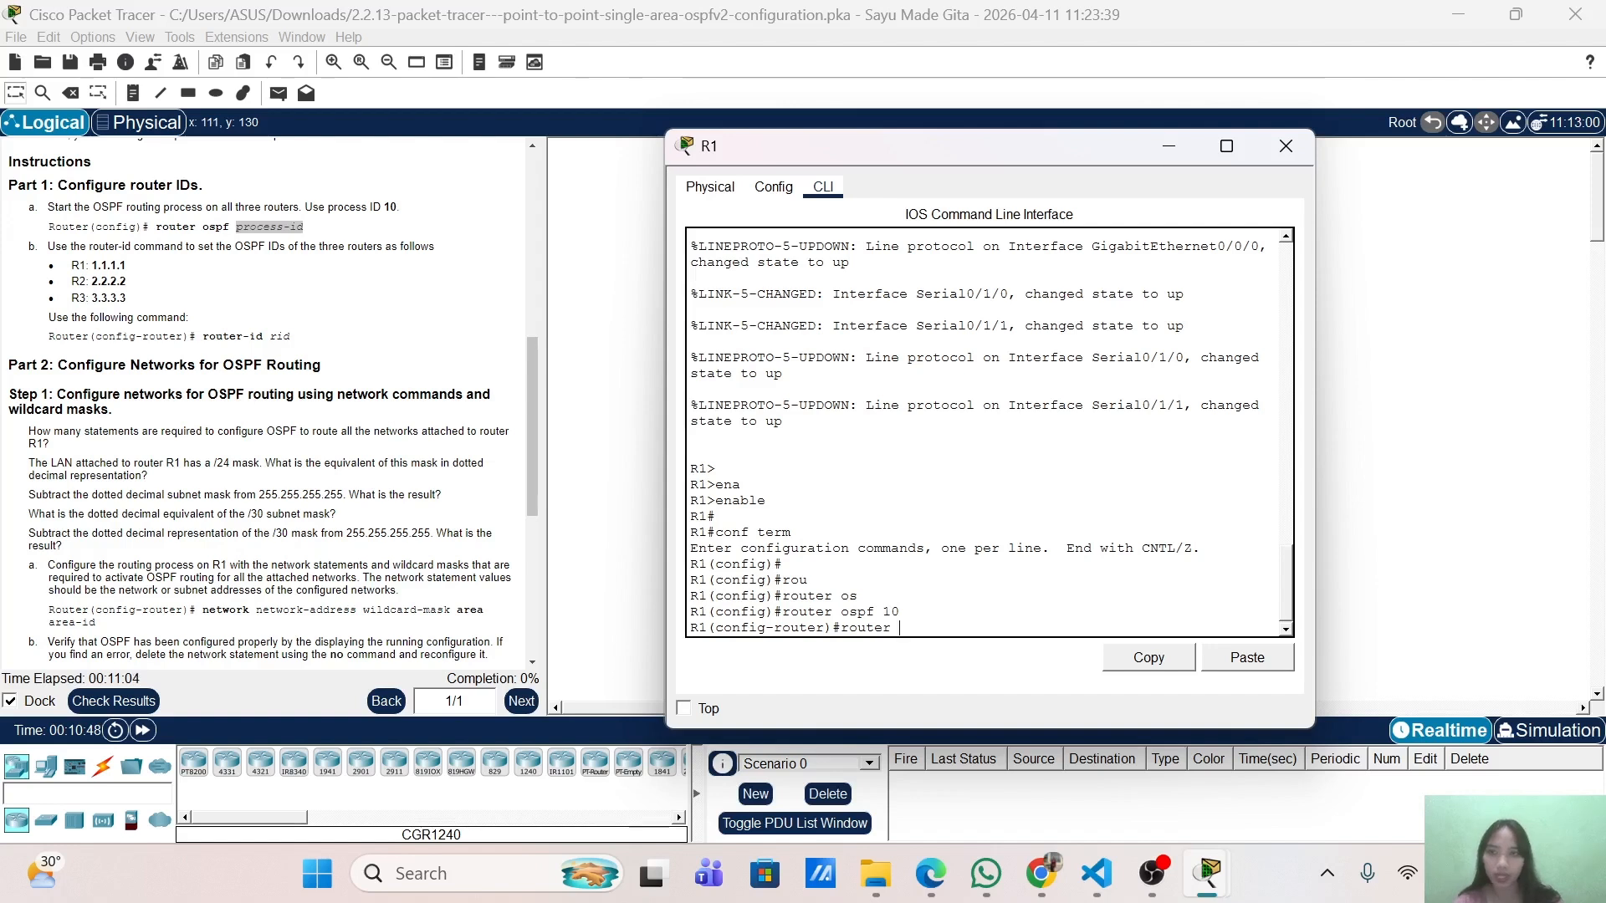
{"action": "type", "text": " id"}
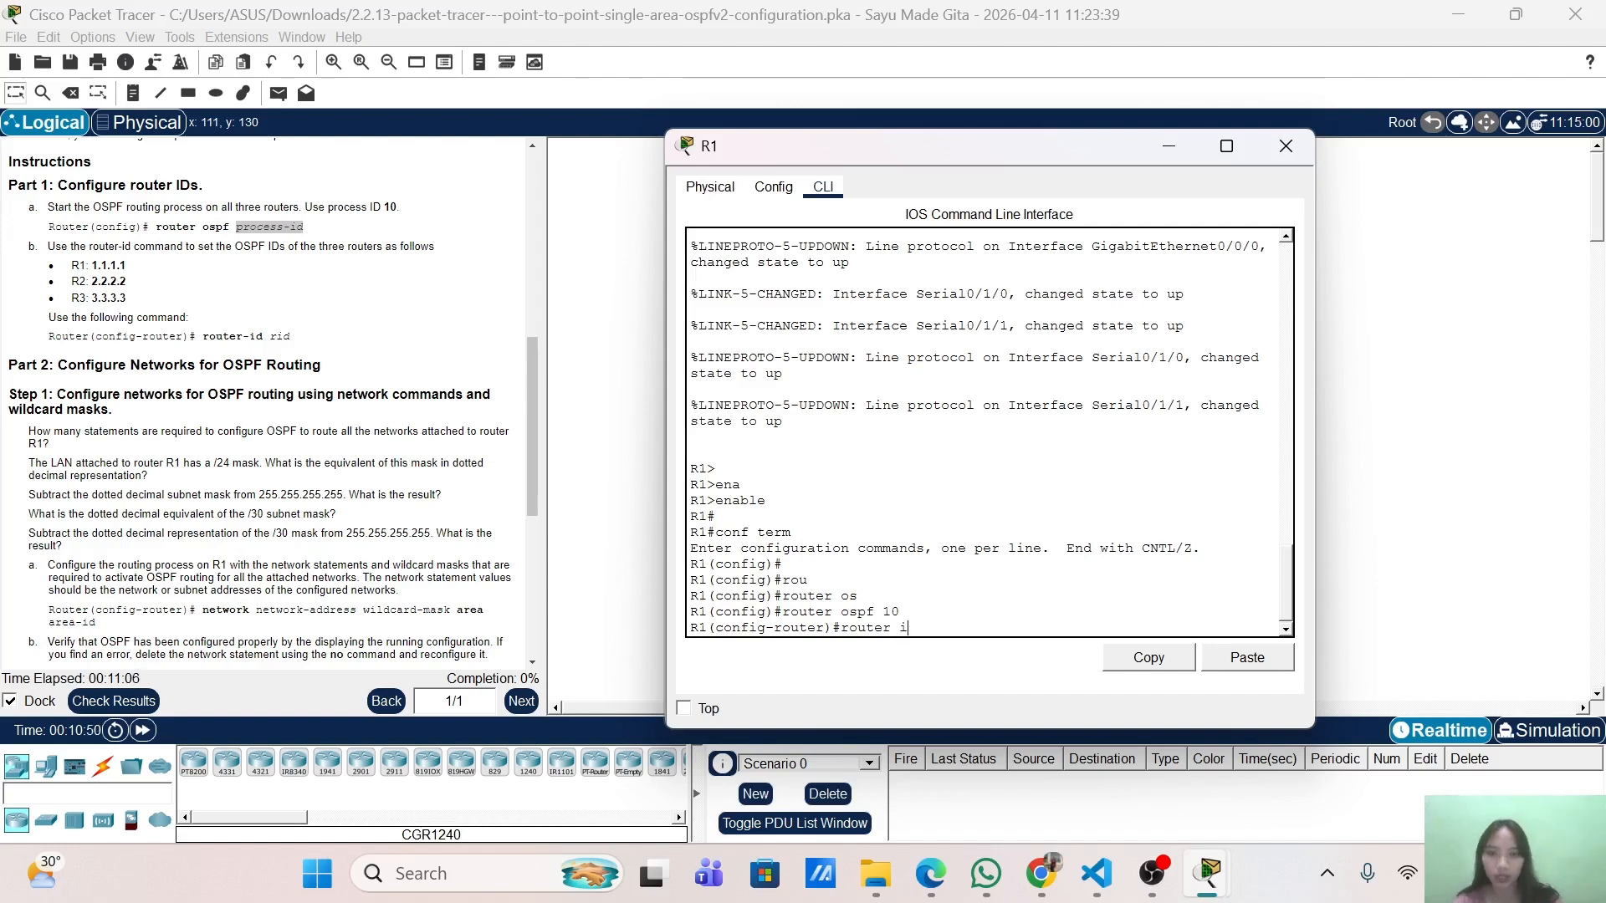
{"action": "key", "text": "BackSpace"}
{"action": "key", "text": "BackSpace"}
{"action": "key", "text": "Tab"}
{"action": "type", "text": "1.1."}
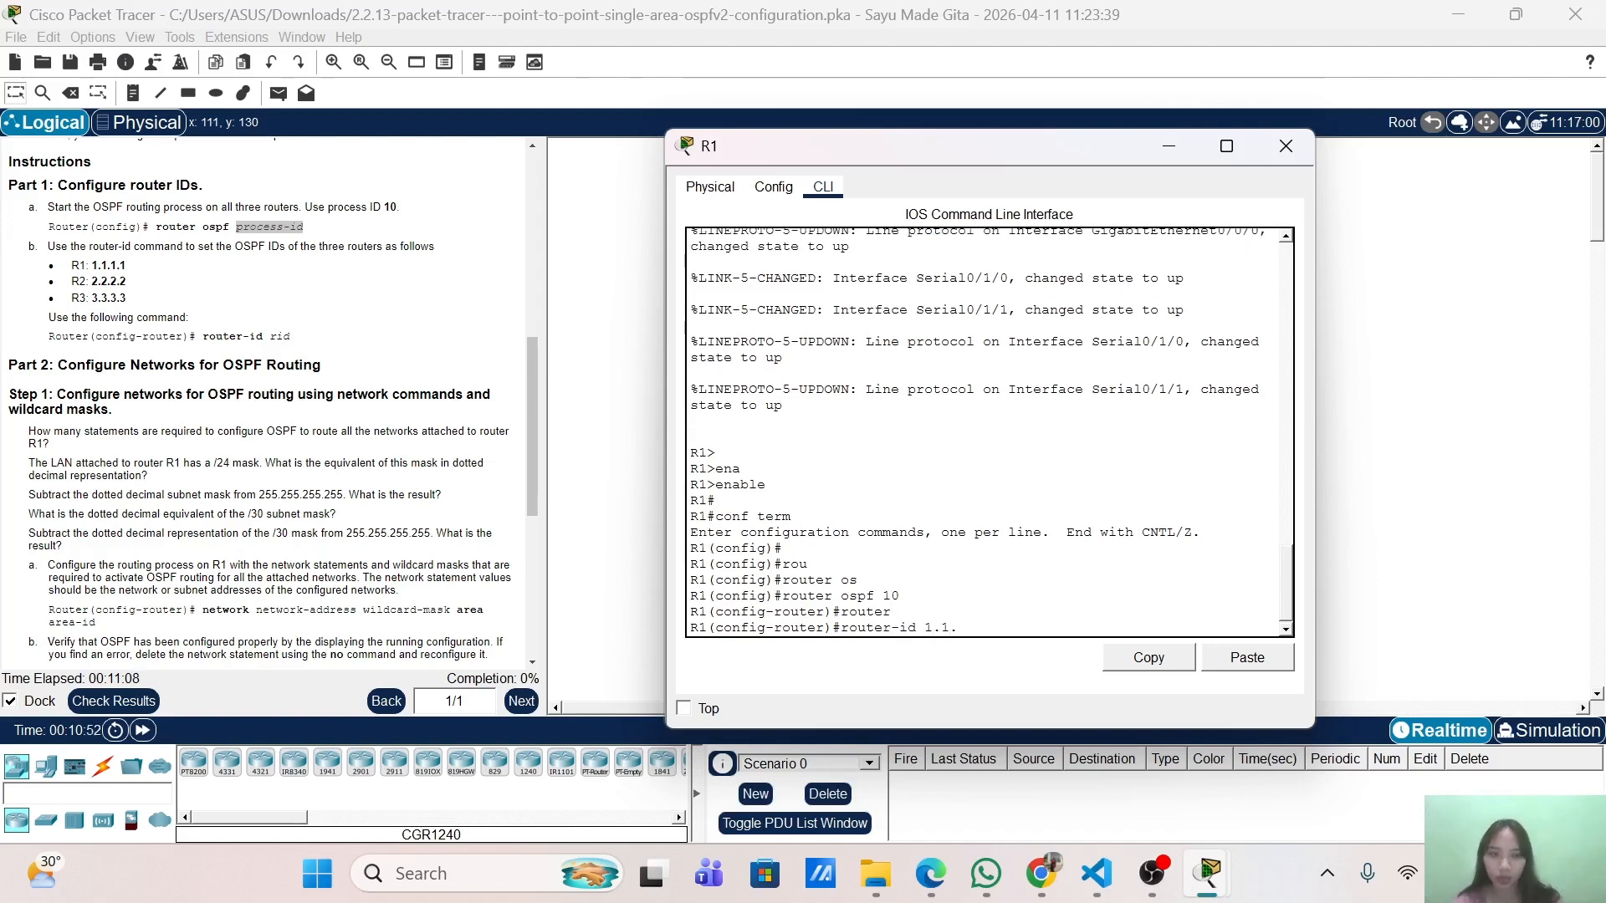
{"action": "type", "text": "1.1"}
{"action": "key", "text": "Return"}
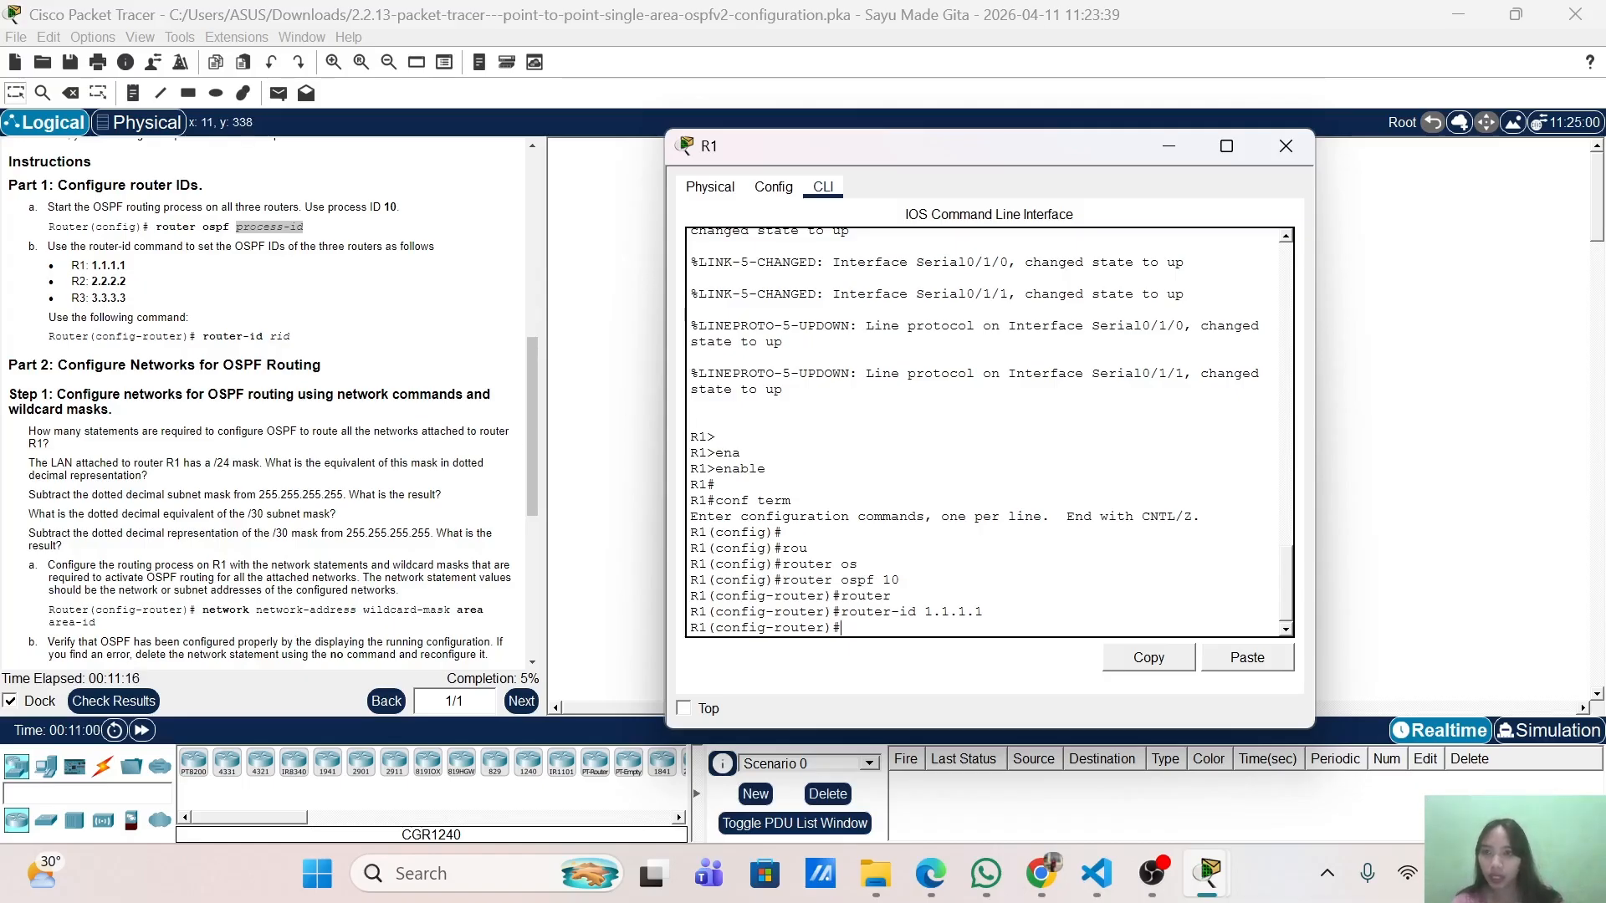
Put R1's window away, open router R2's command line and fit it beside the instructions.
{"action": "left_click", "coordinate": [1168, 148]}
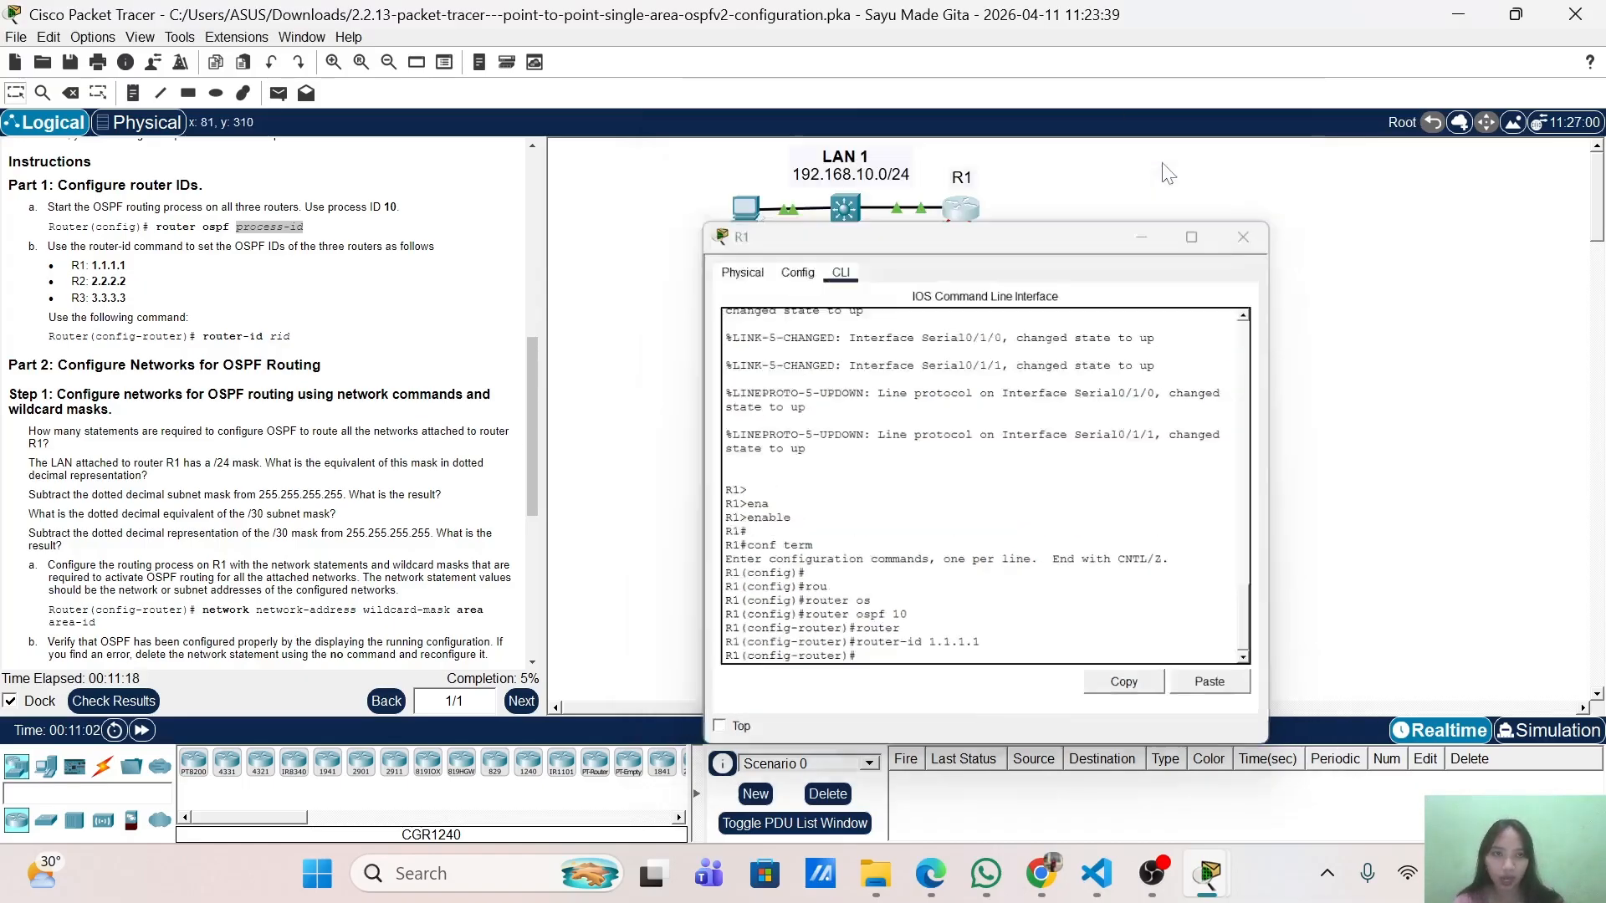
{"action": "left_click", "coordinate": [872, 322]}
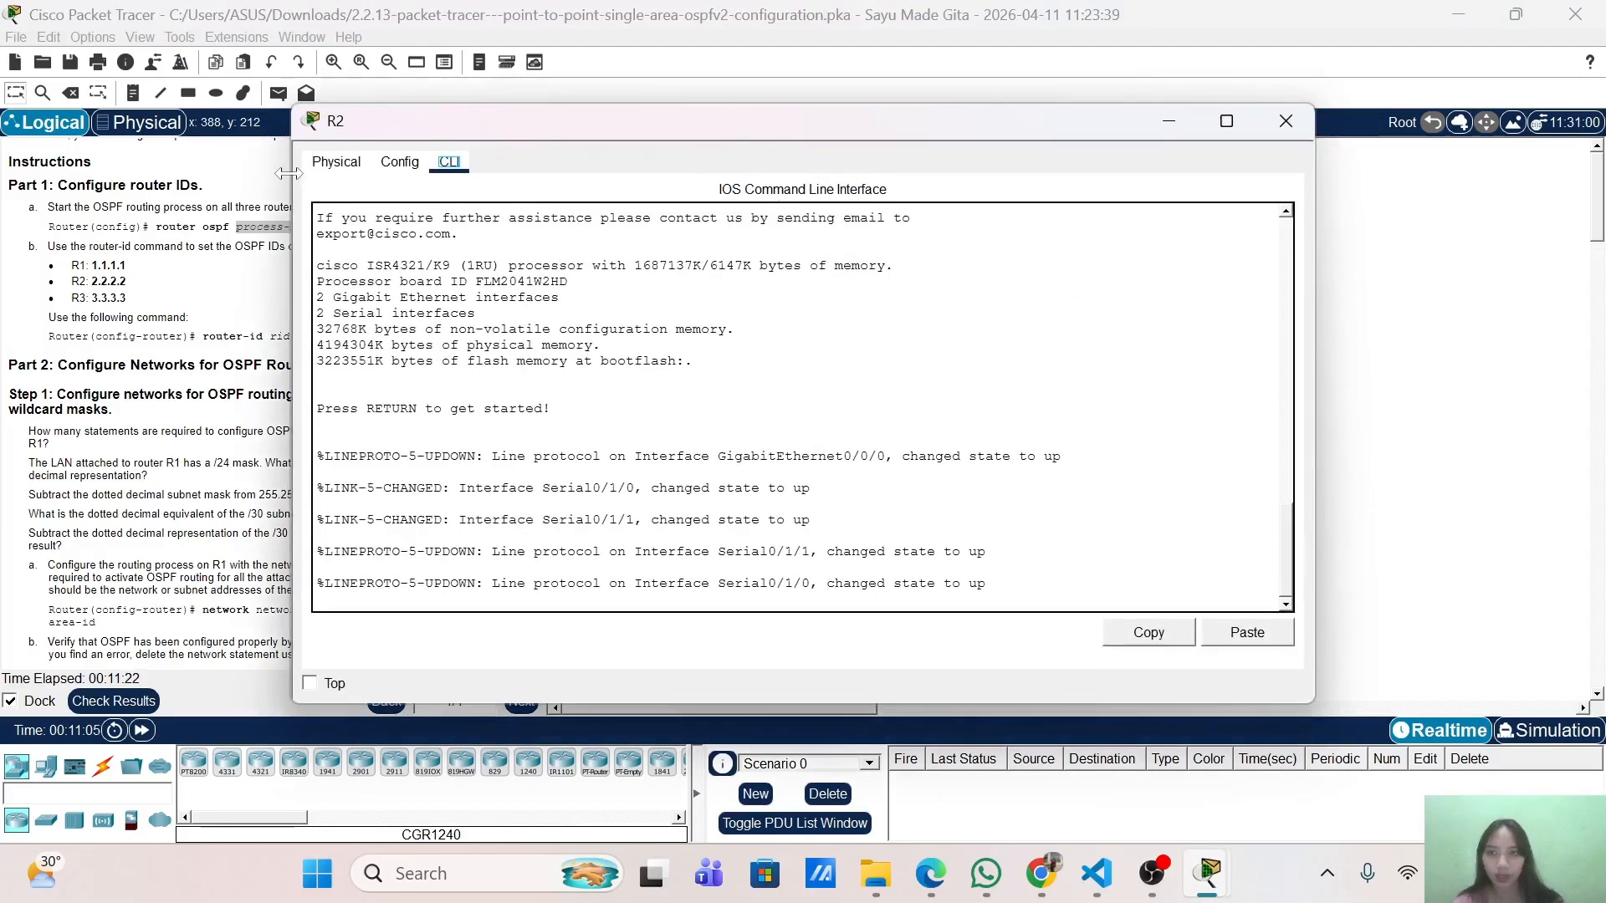
{"action": "left_click_drag", "start_coordinate": [291, 173], "coordinate": [602, 186]}
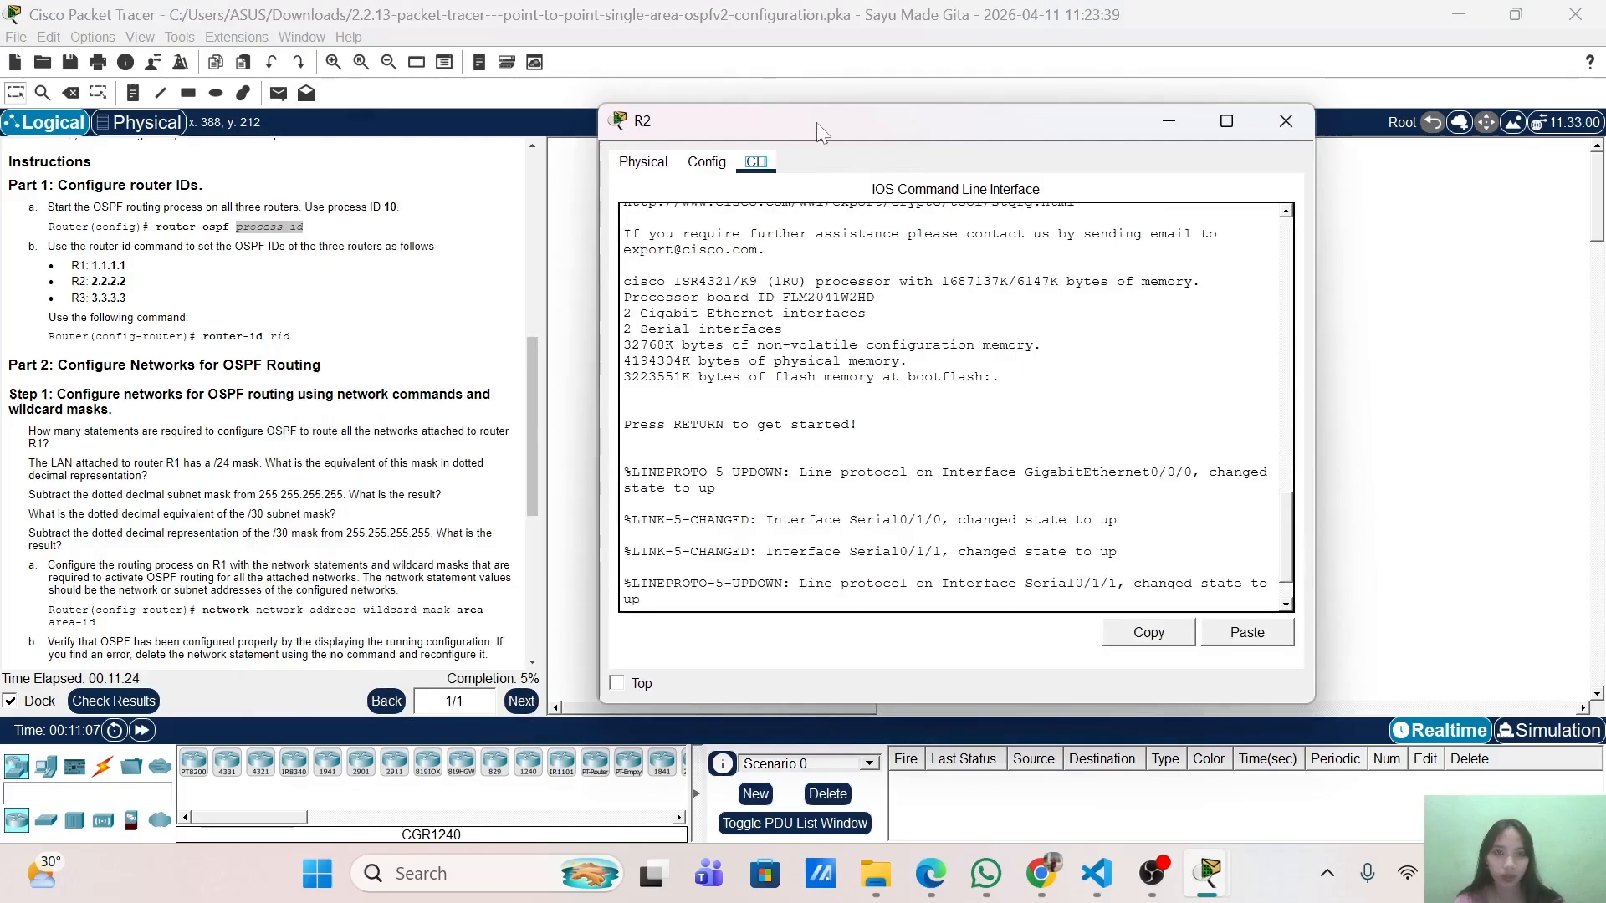
{"action": "left_click_drag", "start_coordinate": [817, 123], "coordinate": [948, 127]}
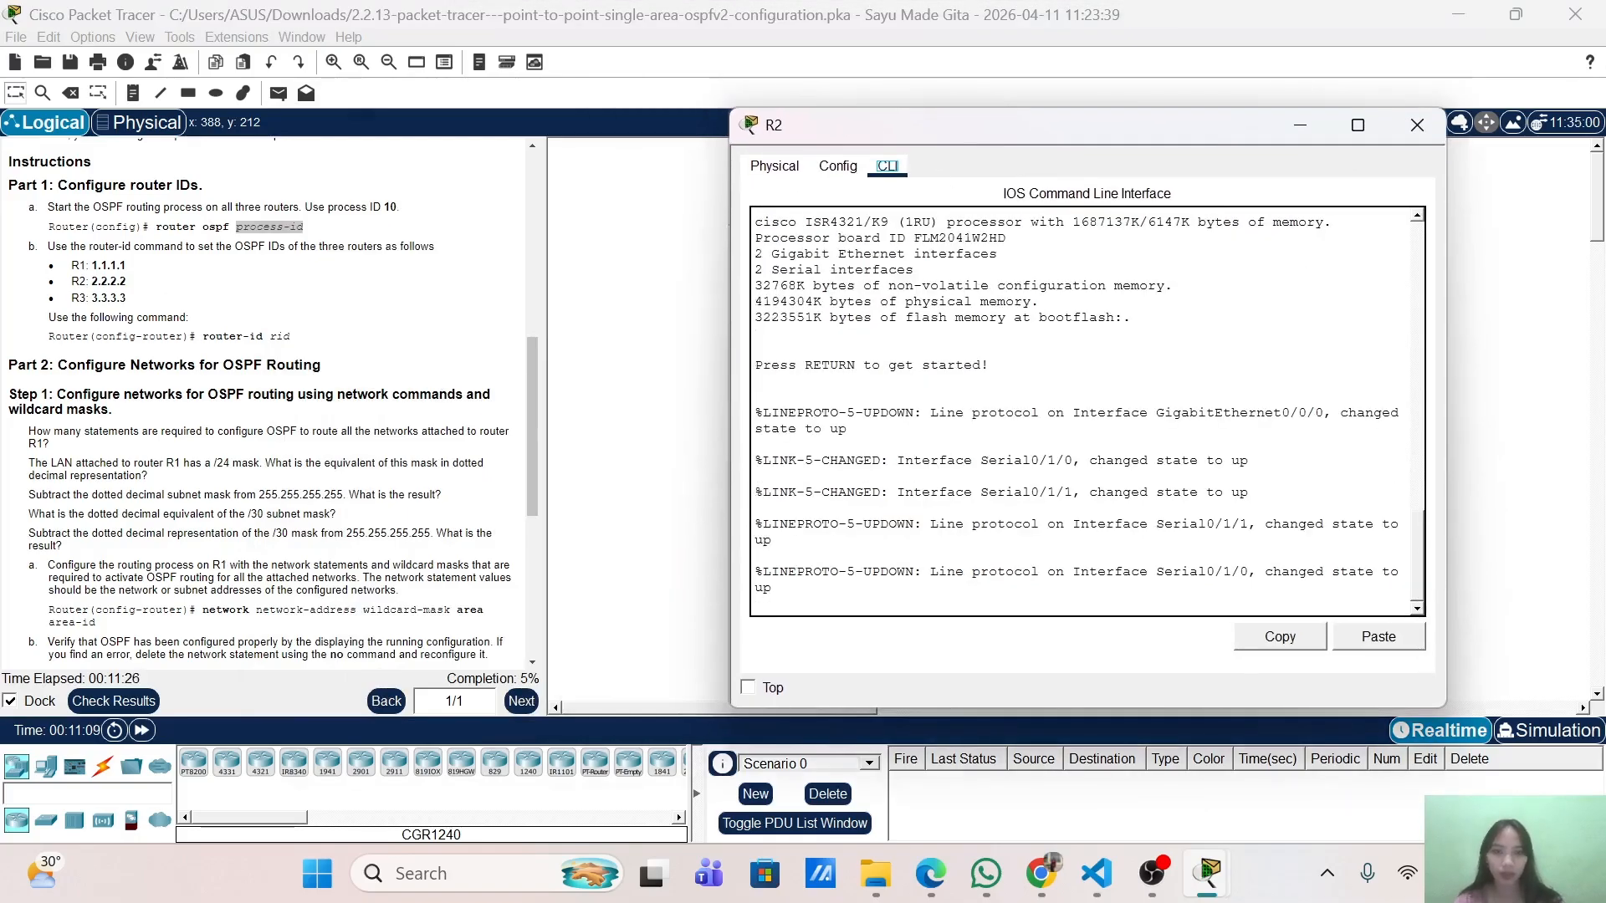
Enter privileged EXEC mode on R2 and switch to global configuration mode.
{"action": "key", "text": "Return"}
{"action": "type", "text": "ena"}
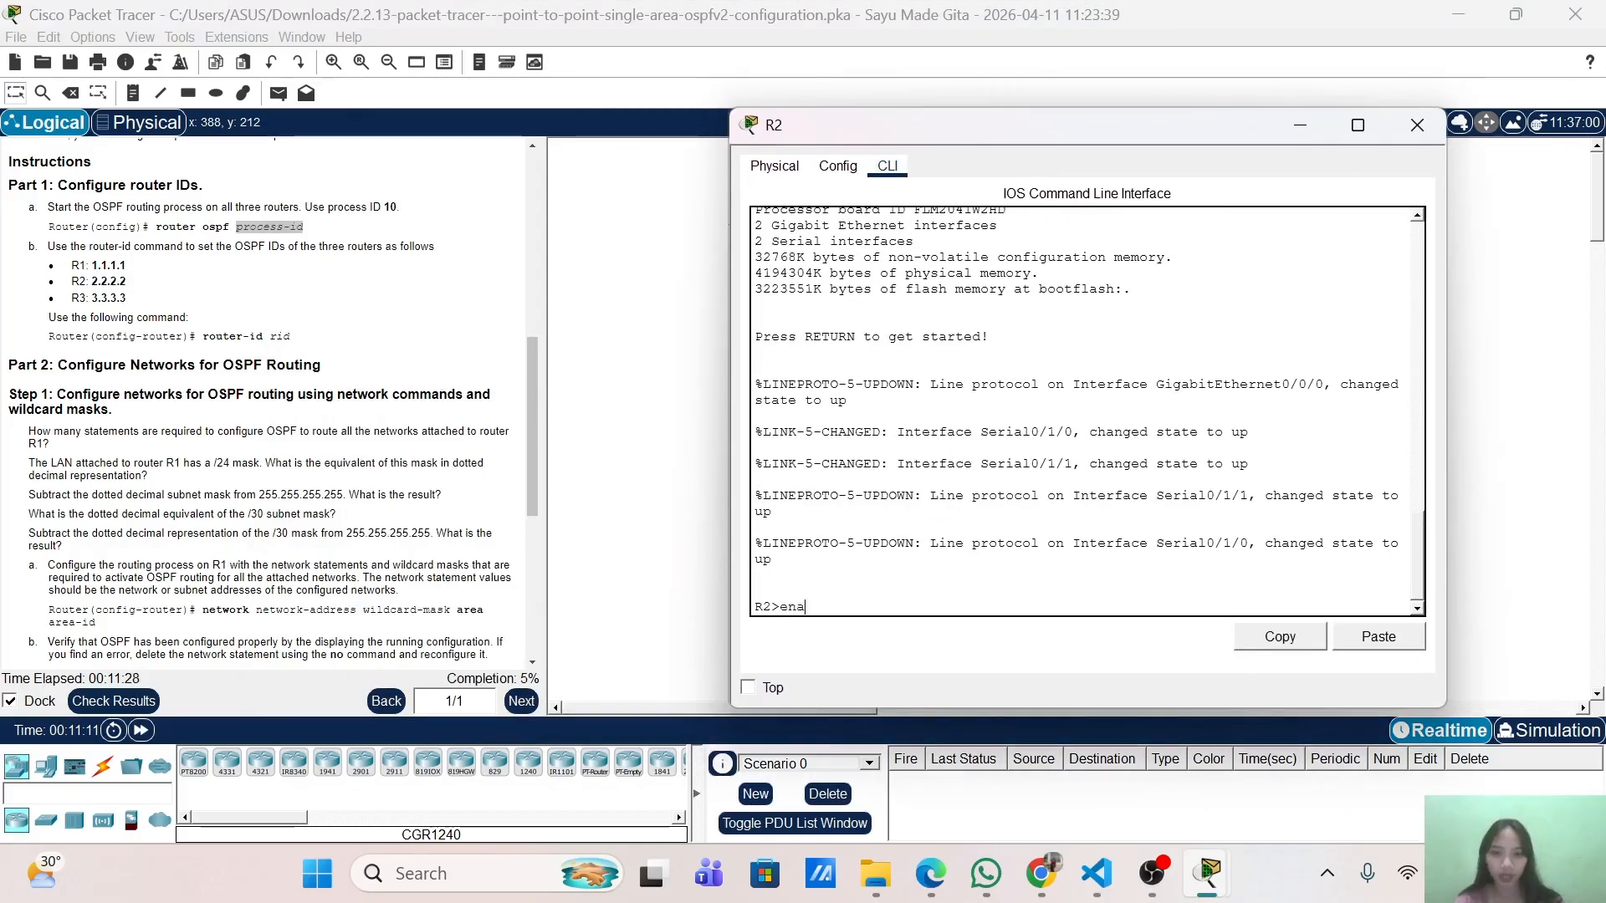
{"action": "key", "text": "Tab"}
{"action": "key", "text": "Return"}
{"action": "key", "text": "Return"}
{"action": "type", "text": "conf t"}
{"action": "key", "text": "Return"}
{"action": "key", "text": "Return"}
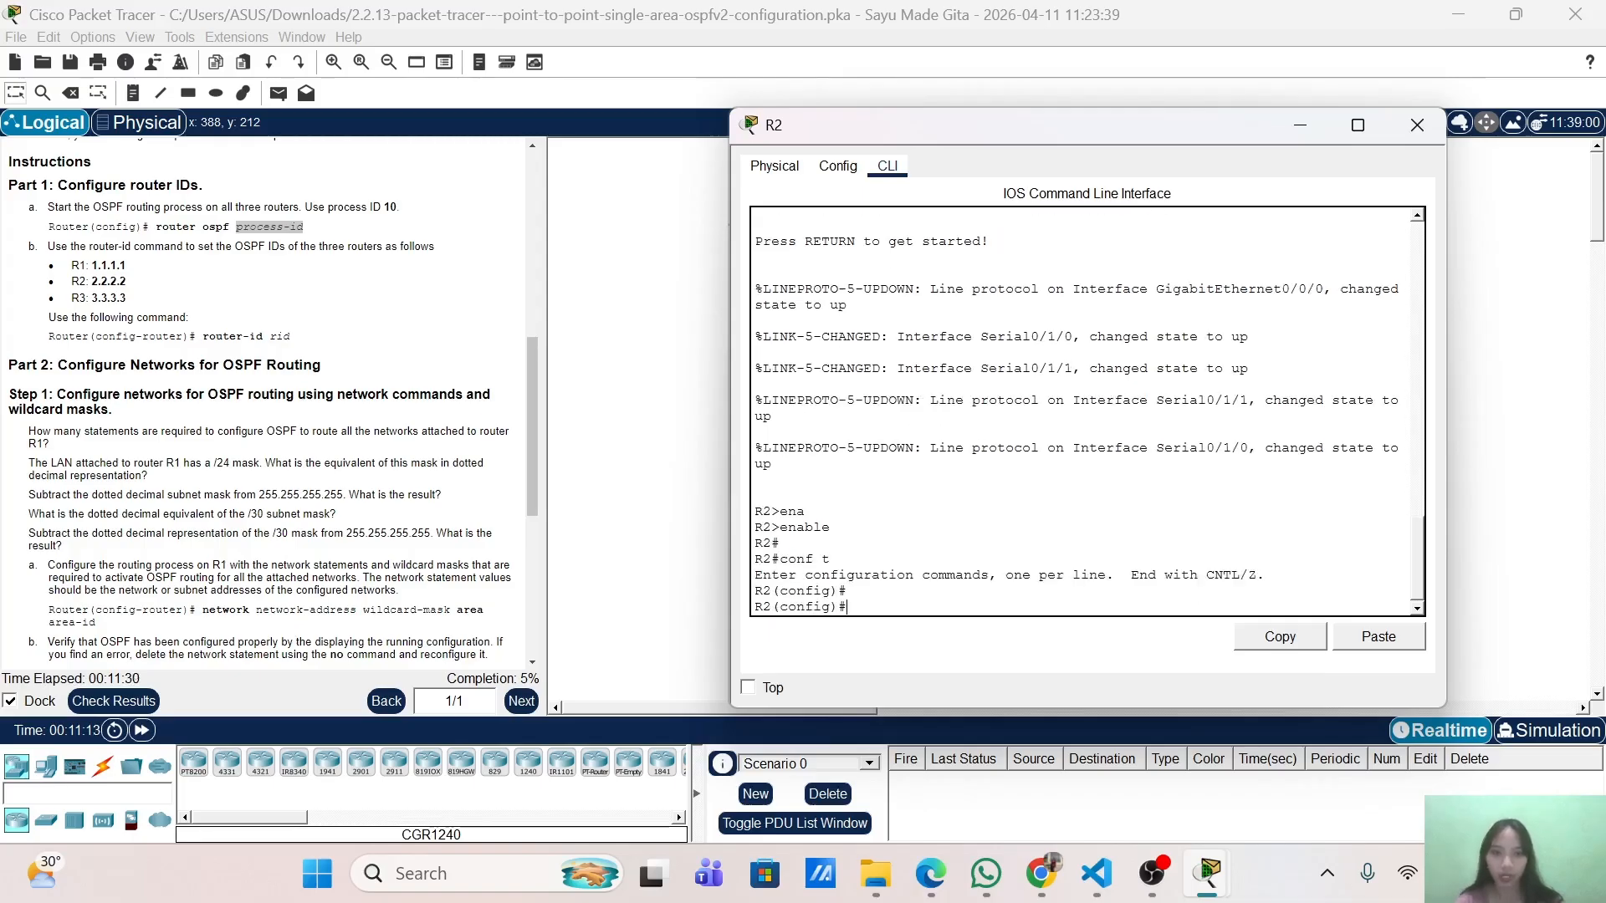
Start the OSPF routing process on R2 with process ID 10.
{"action": "type", "text": "rout"}
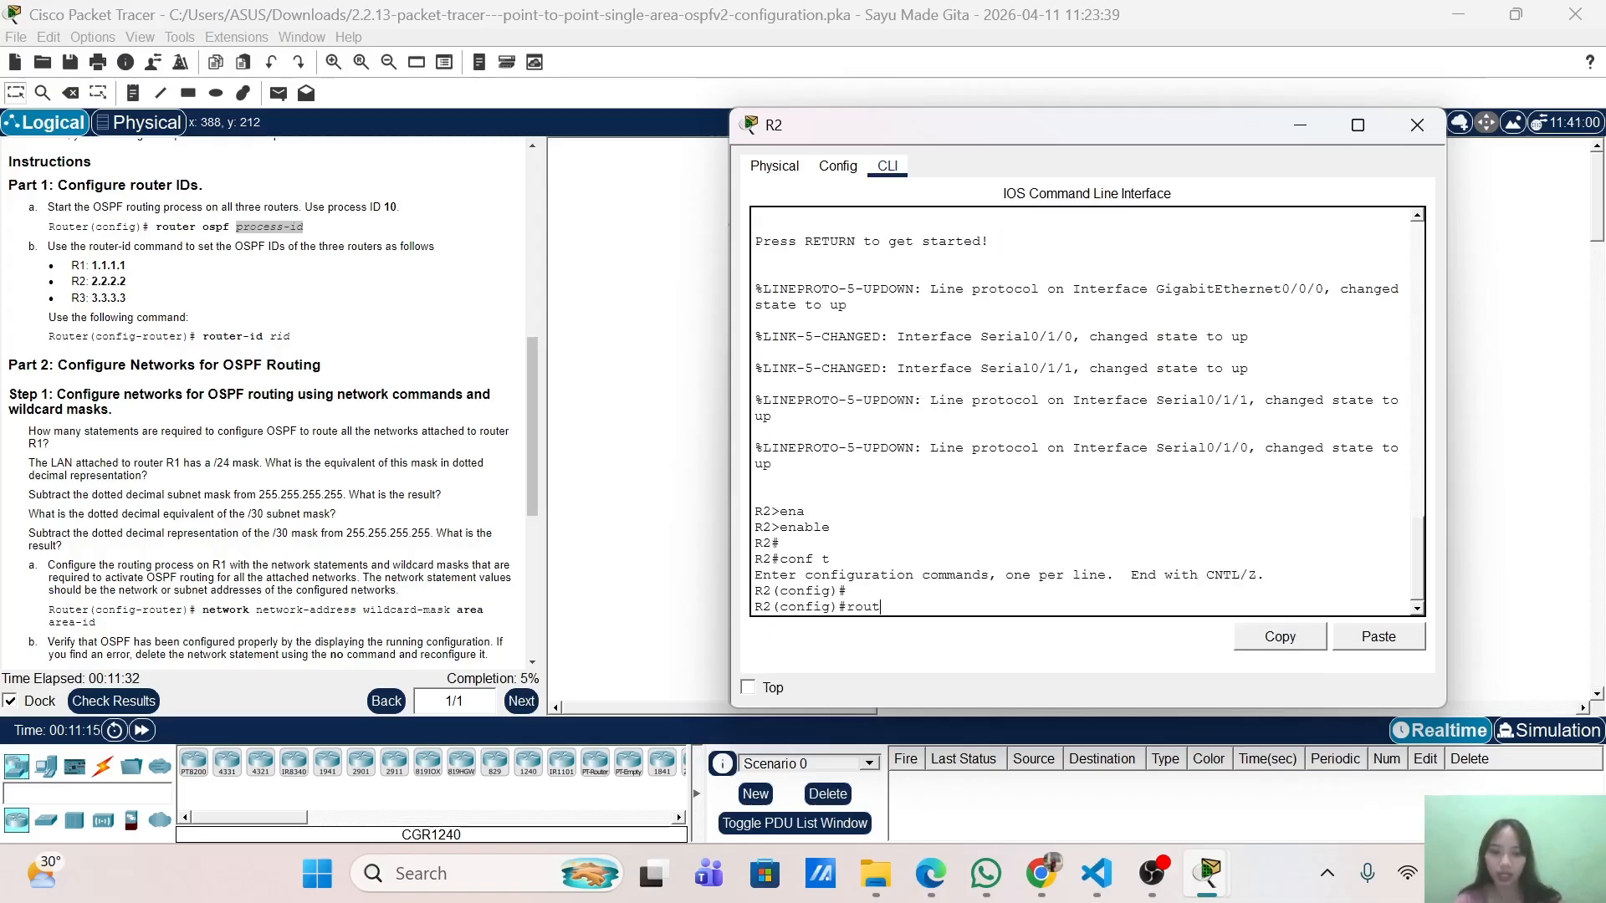
{"action": "key", "text": "Tab"}
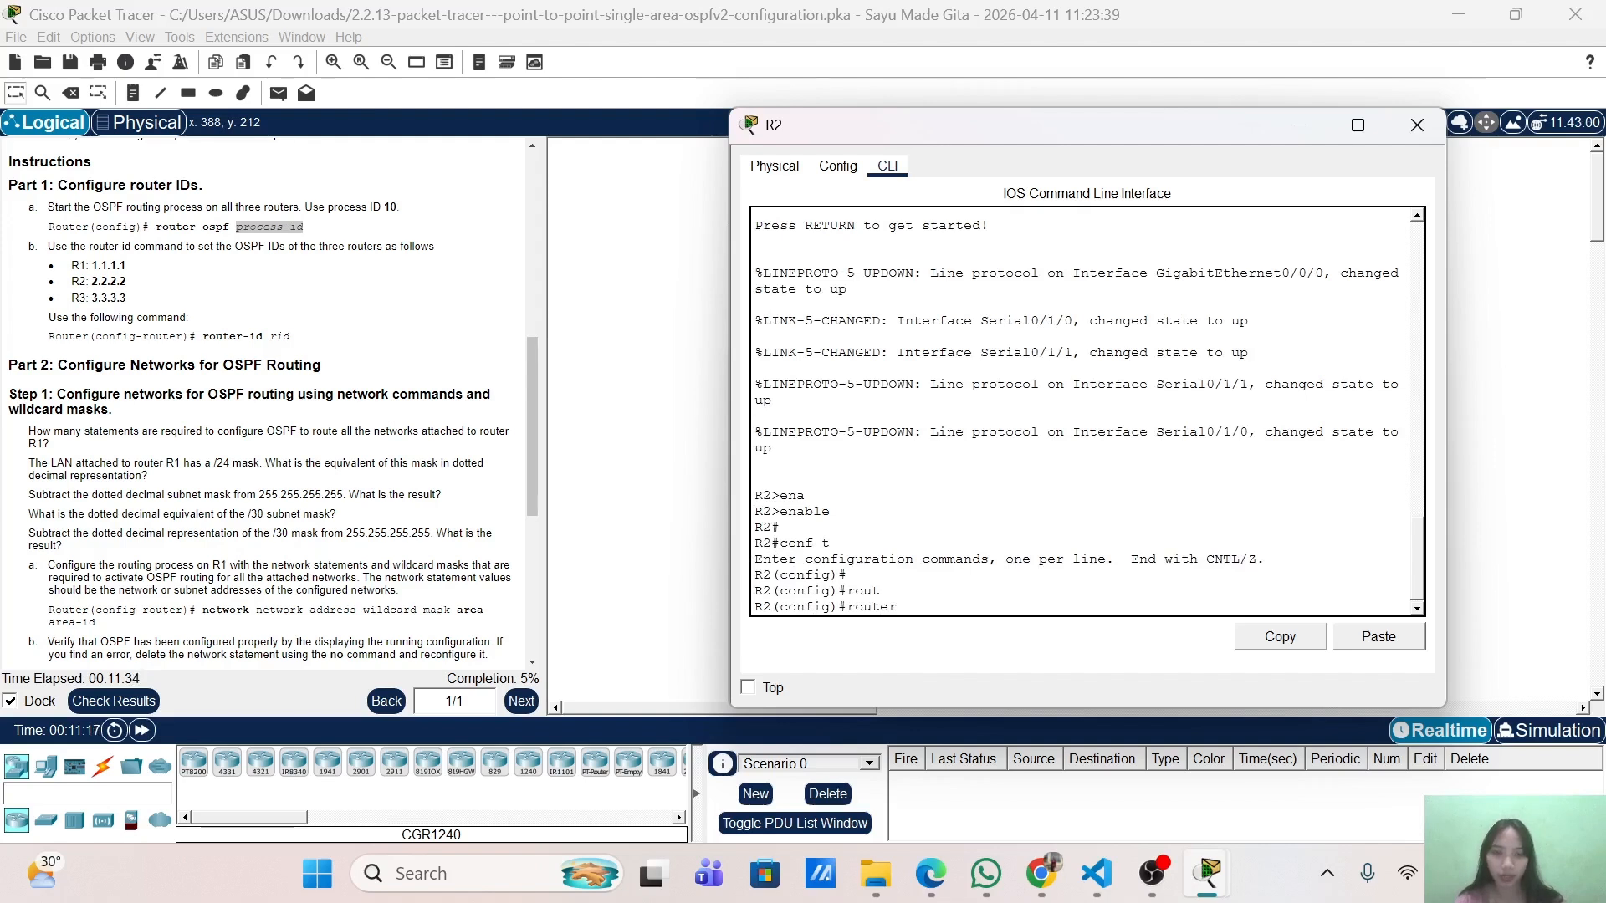
{"action": "type", "text": "os"}
{"action": "key", "text": "Tab"}
{"action": "type", "text": "10"}
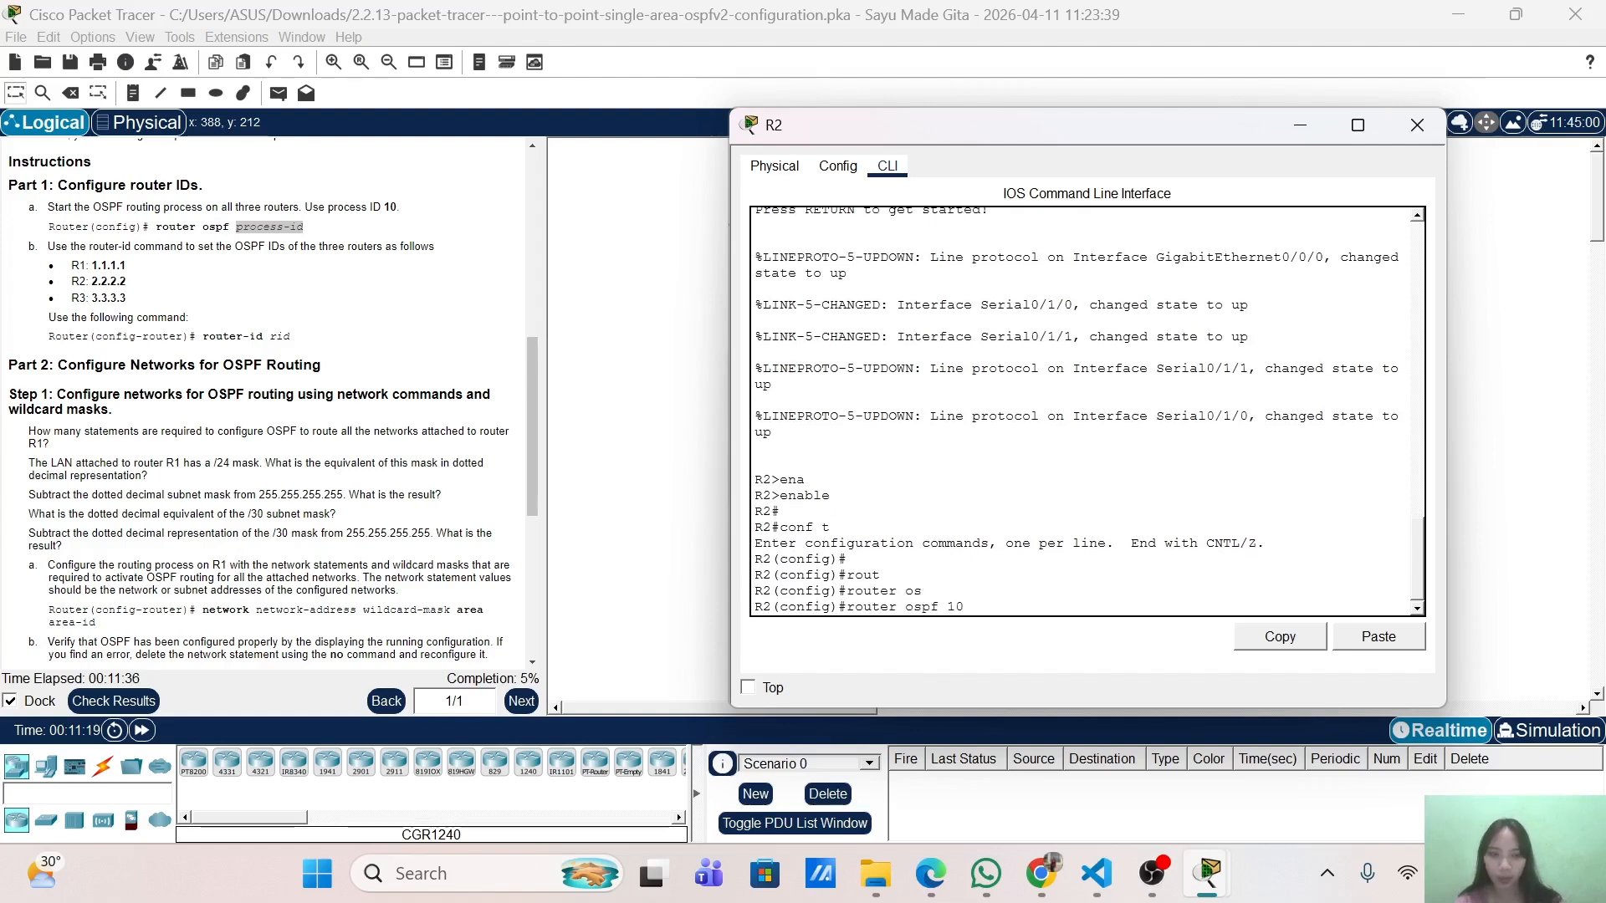
{"action": "key", "text": "Return"}
Set R2's OSPF router ID to 2.2.2.2.
{"action": "type", "text": "router)#ro"}
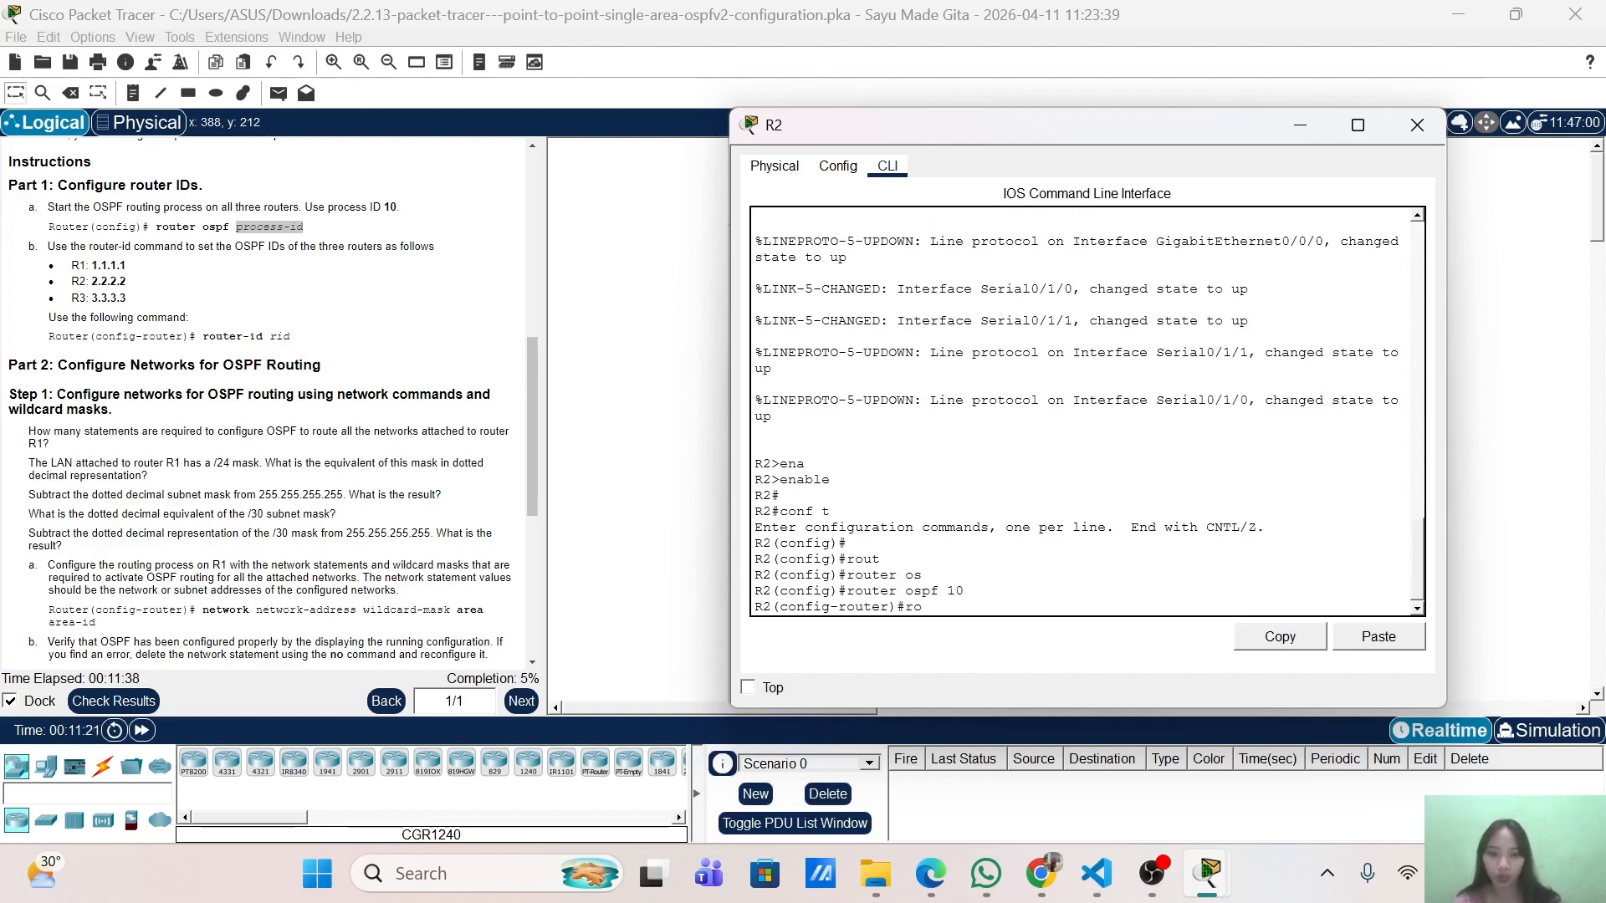
{"action": "key", "text": "Tab"}
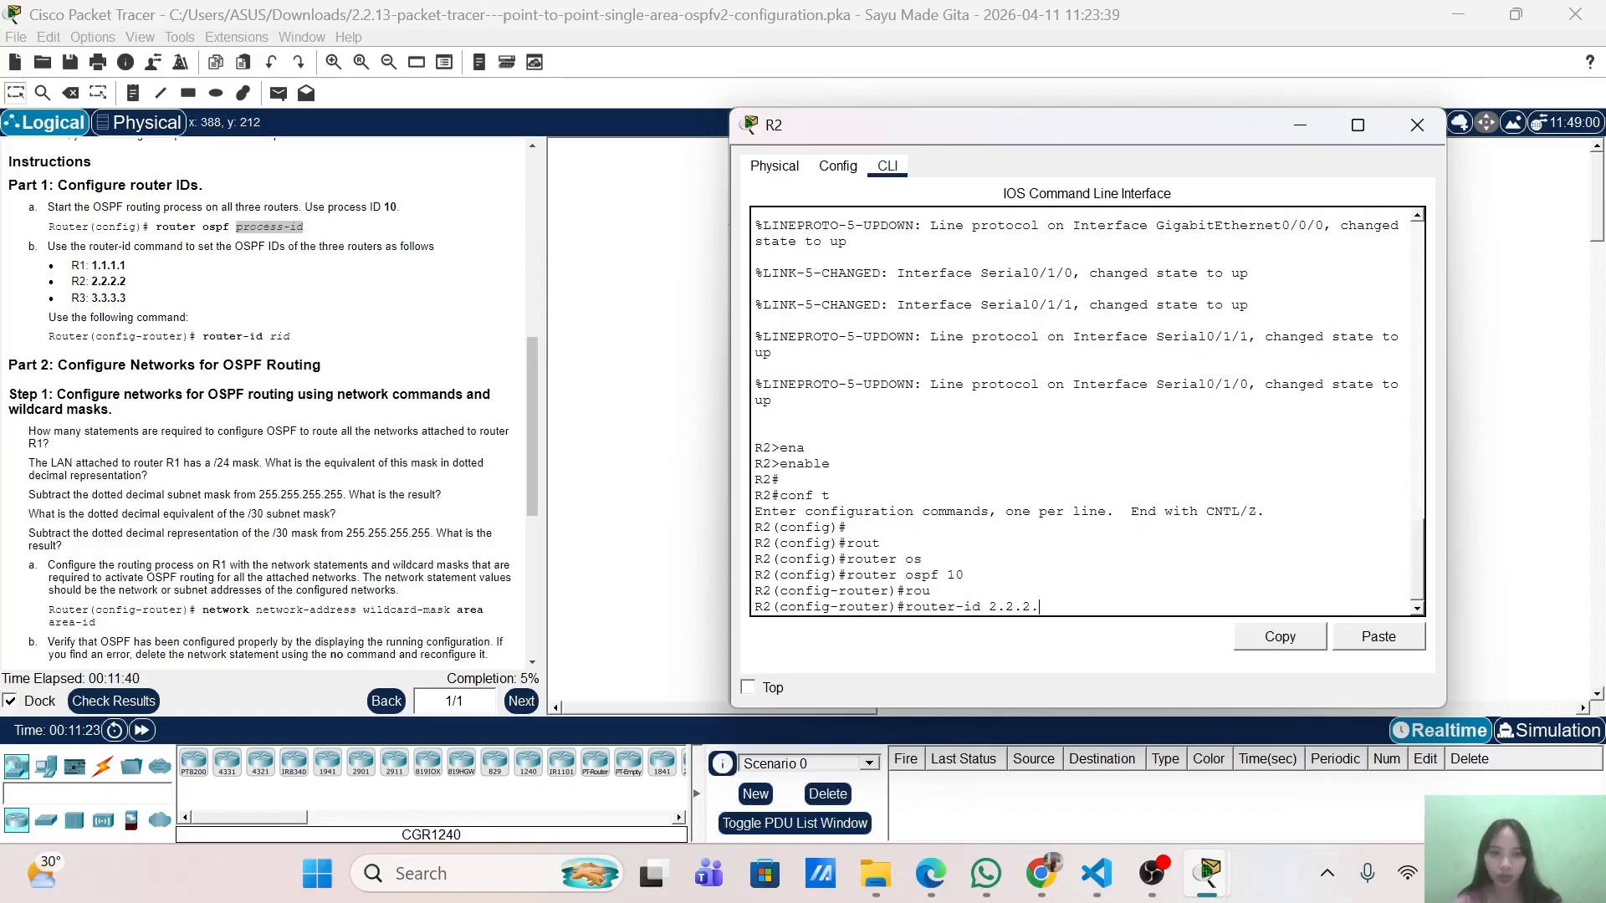
{"action": "type", "text": "2.2.2.2"}
{"action": "key", "text": "Return"}
{"action": "key", "text": "Return"}
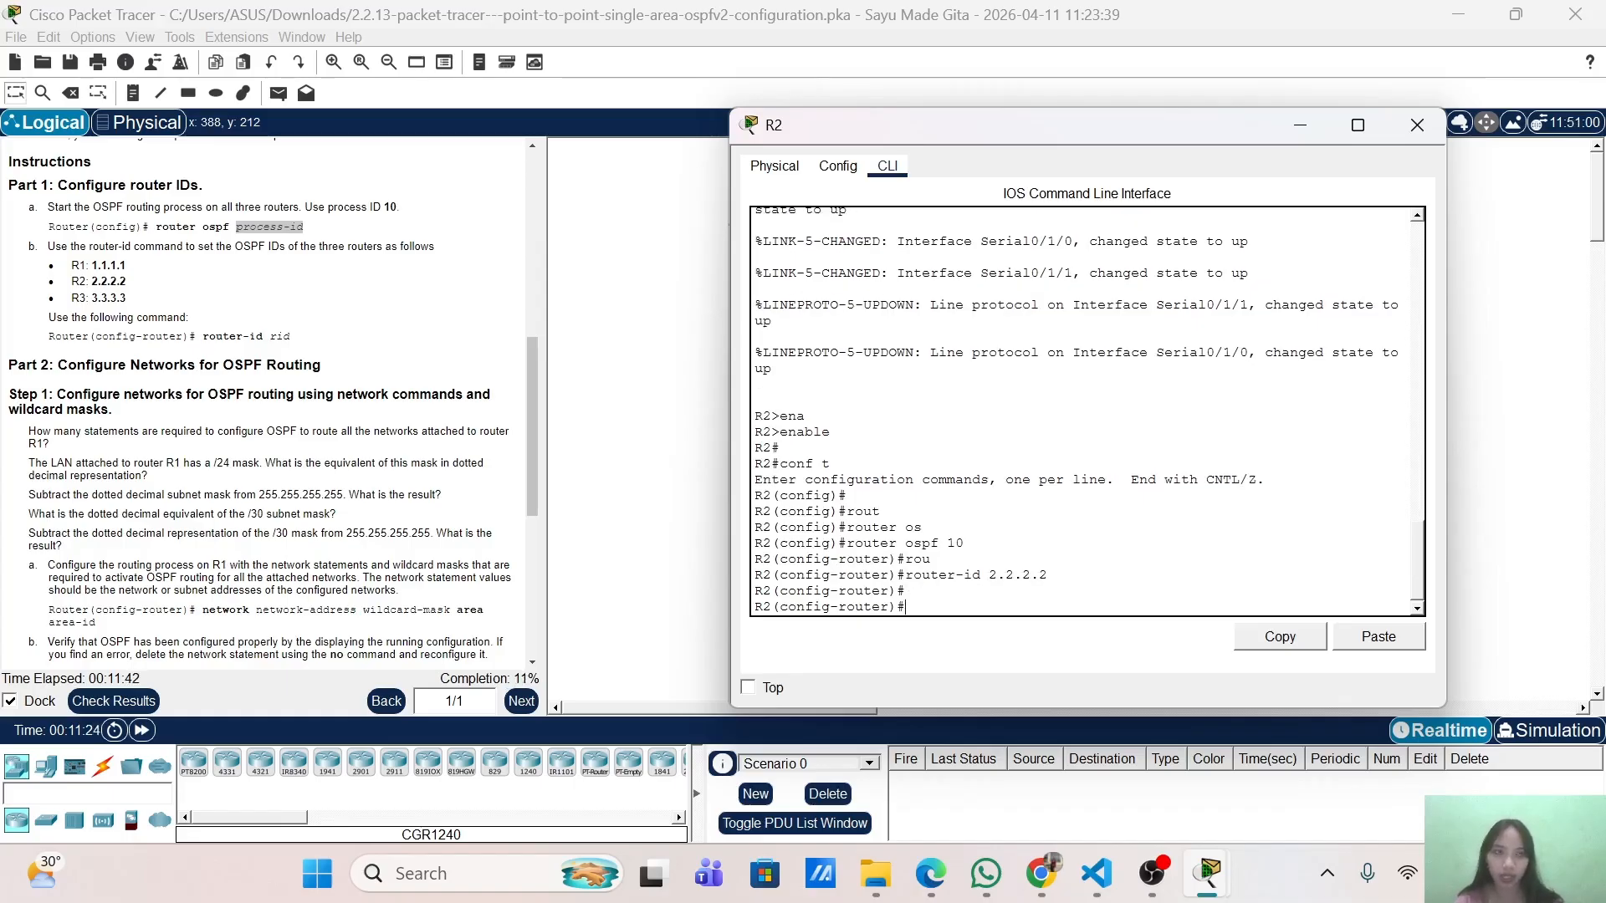
Put R2's window away, open router R3's command line and fit it beside the instructions.
{"action": "left_click", "coordinate": [1301, 127]}
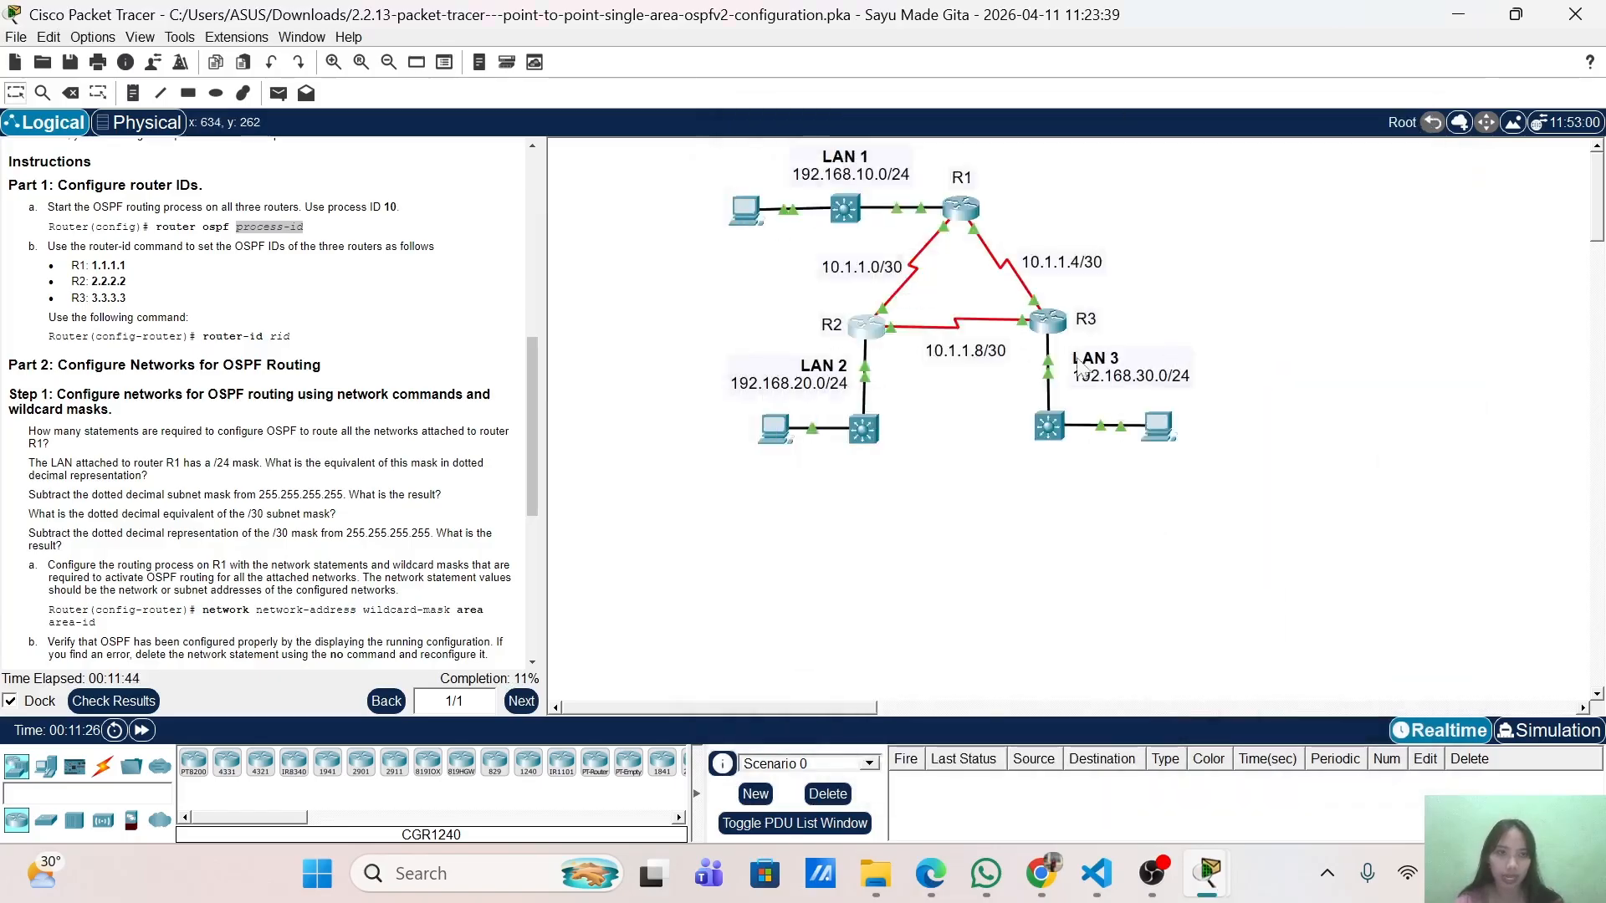
{"action": "left_click", "coordinate": [1049, 322]}
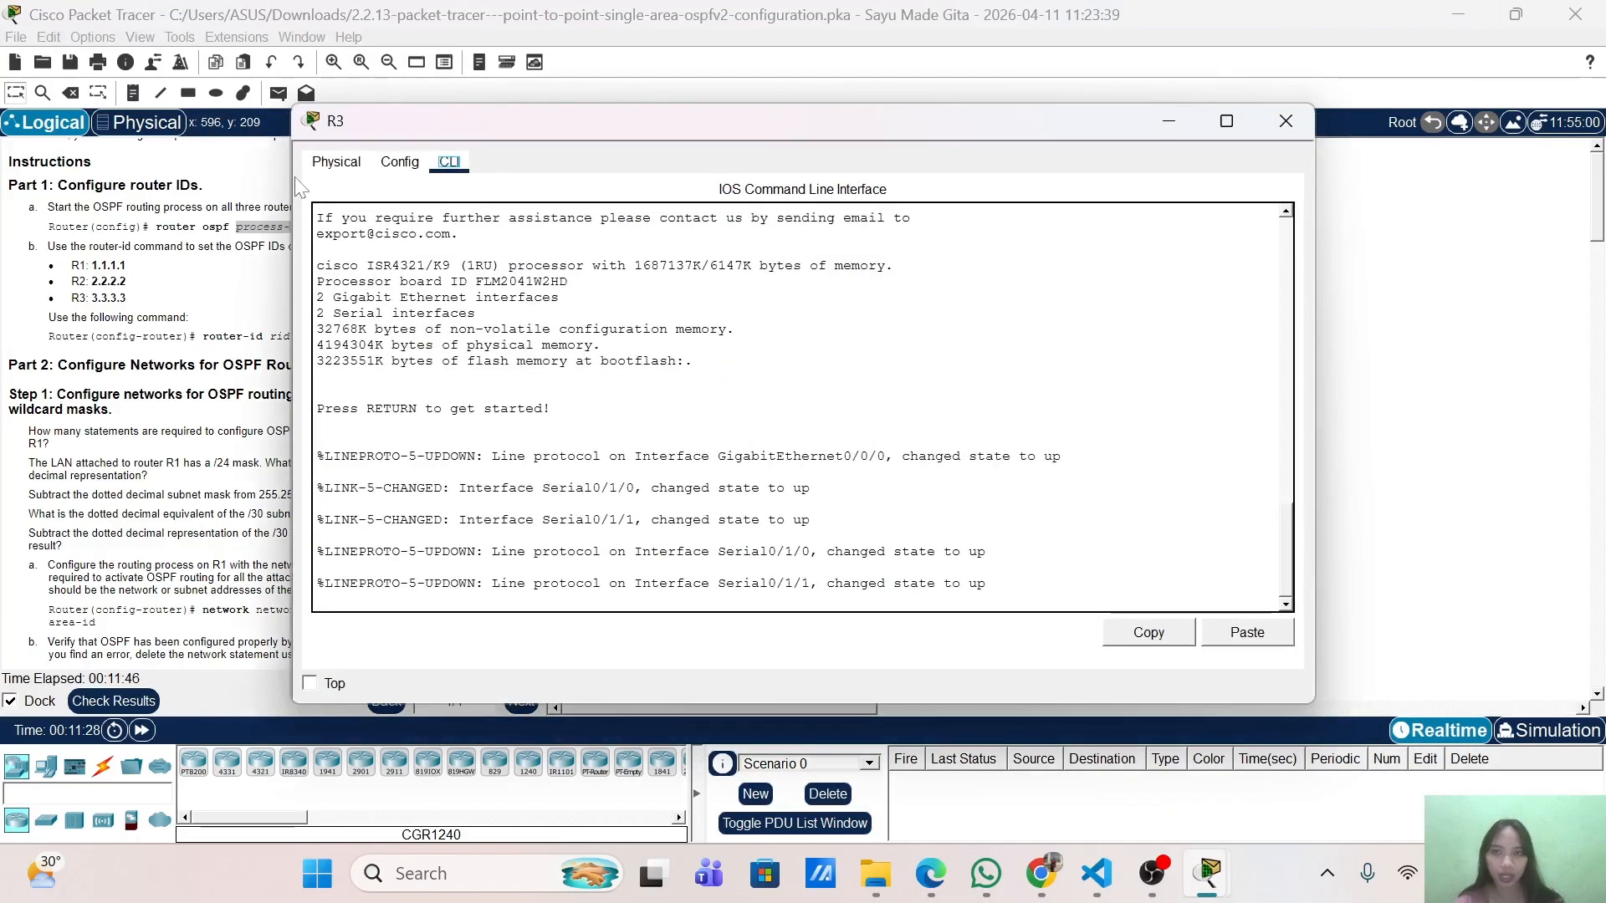
{"action": "left_click_drag", "start_coordinate": [288, 175], "coordinate": [554, 175]}
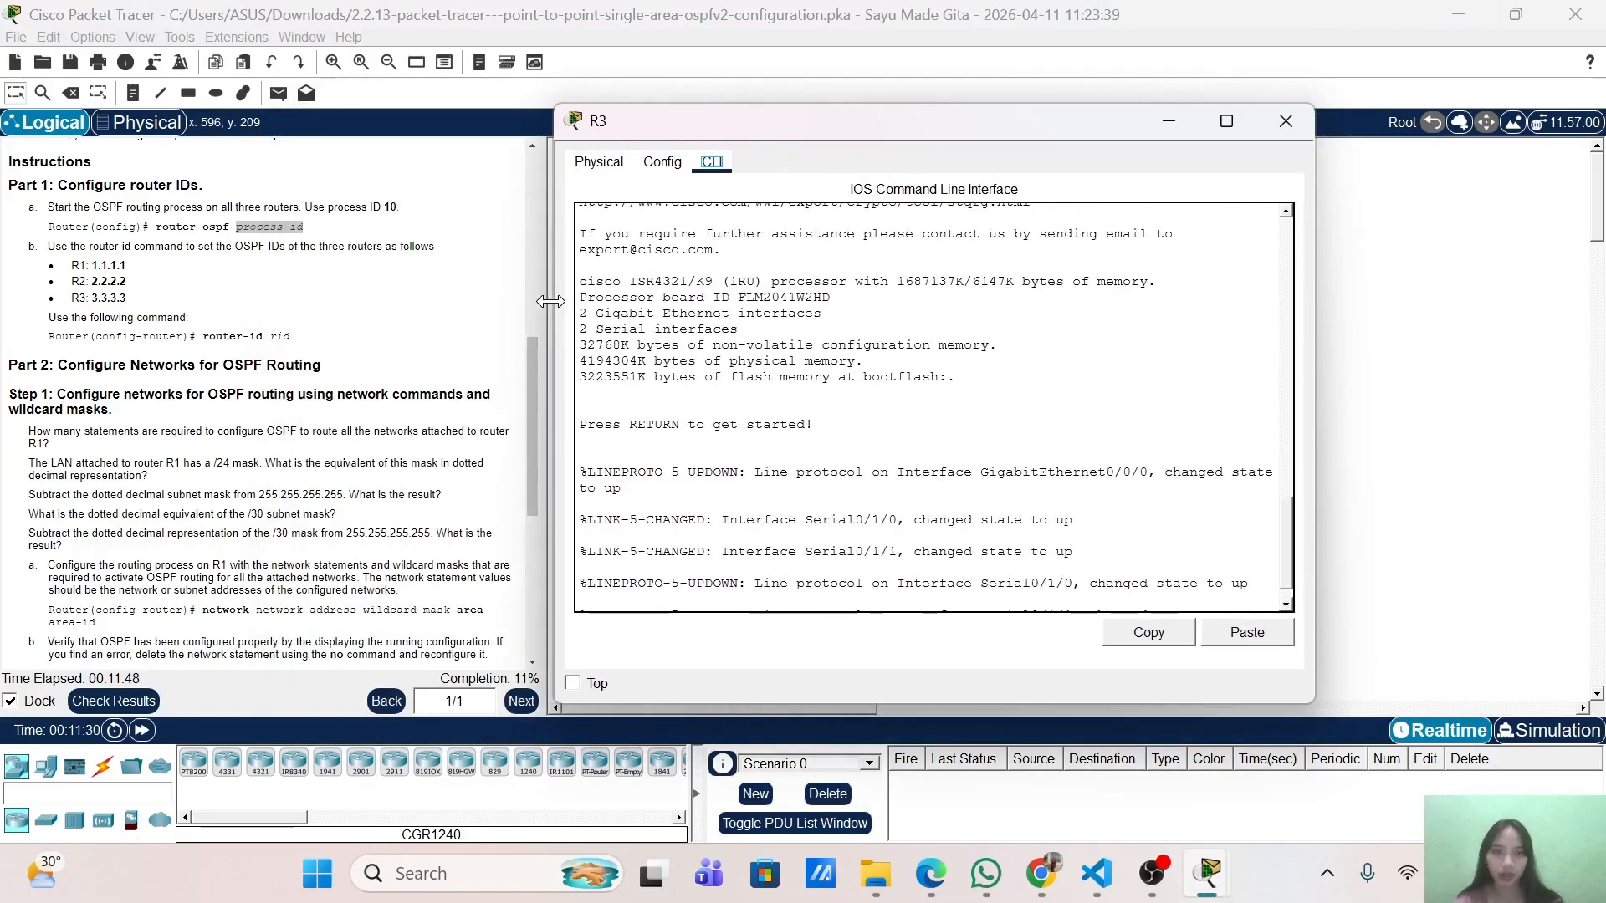
{"action": "left_click_drag", "start_coordinate": [817, 143], "coordinate": [968, 164]}
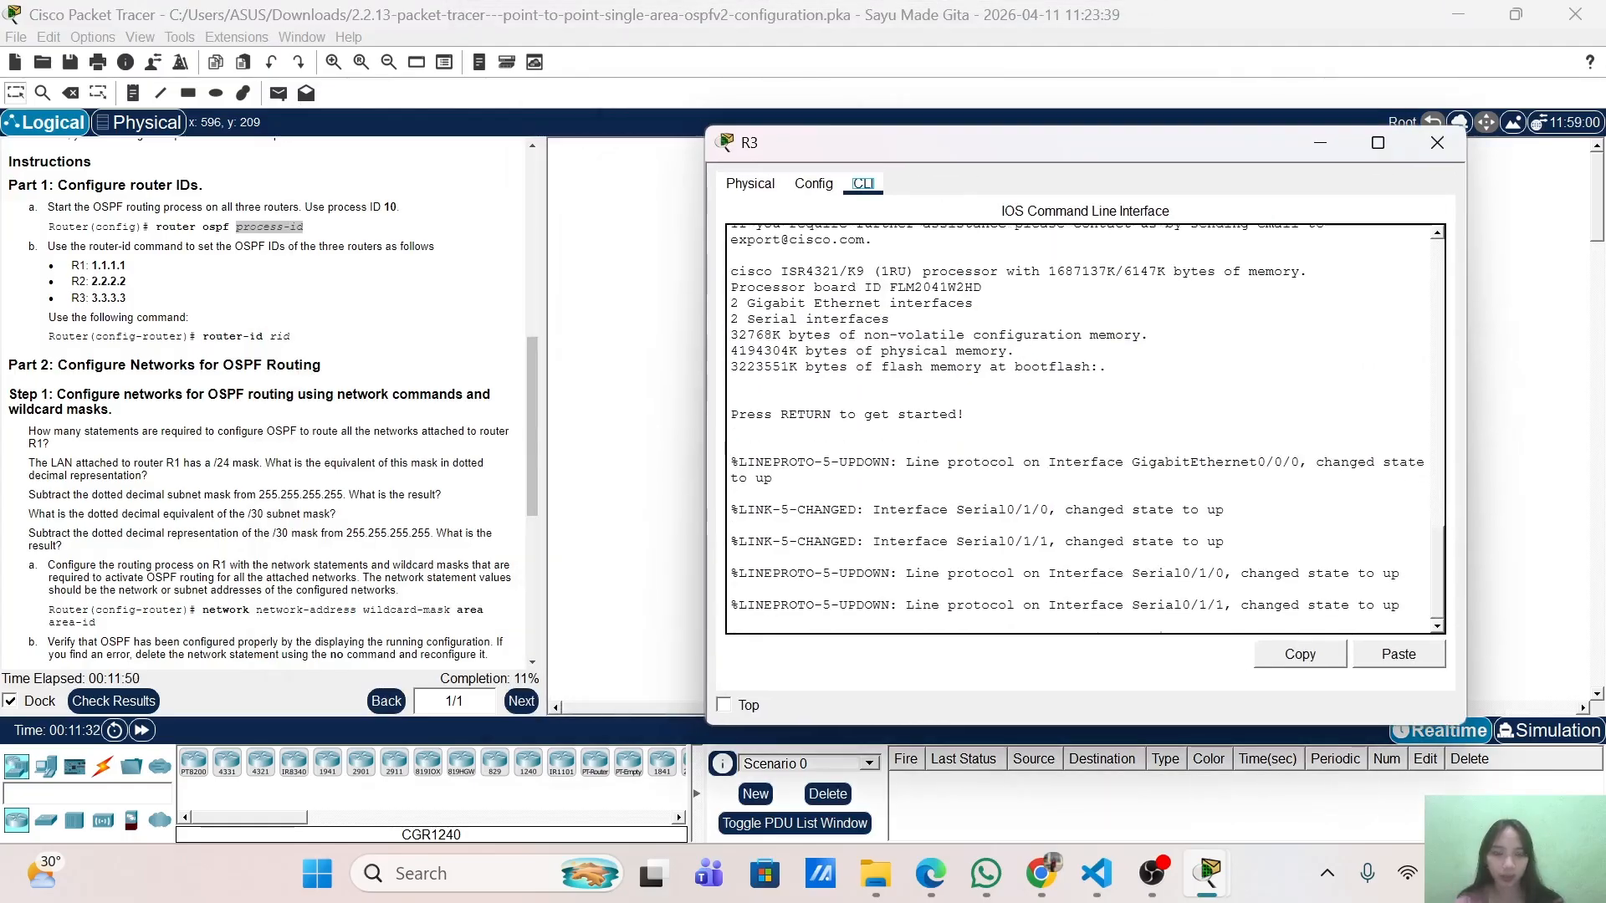
Enter privileged EXEC mode on R3 and switch to global configuration mode.
{"action": "key", "text": "Return"}
{"action": "key", "text": "Return"}
{"action": "type", "text": "ena"}
{"action": "key", "text": "Tab"}
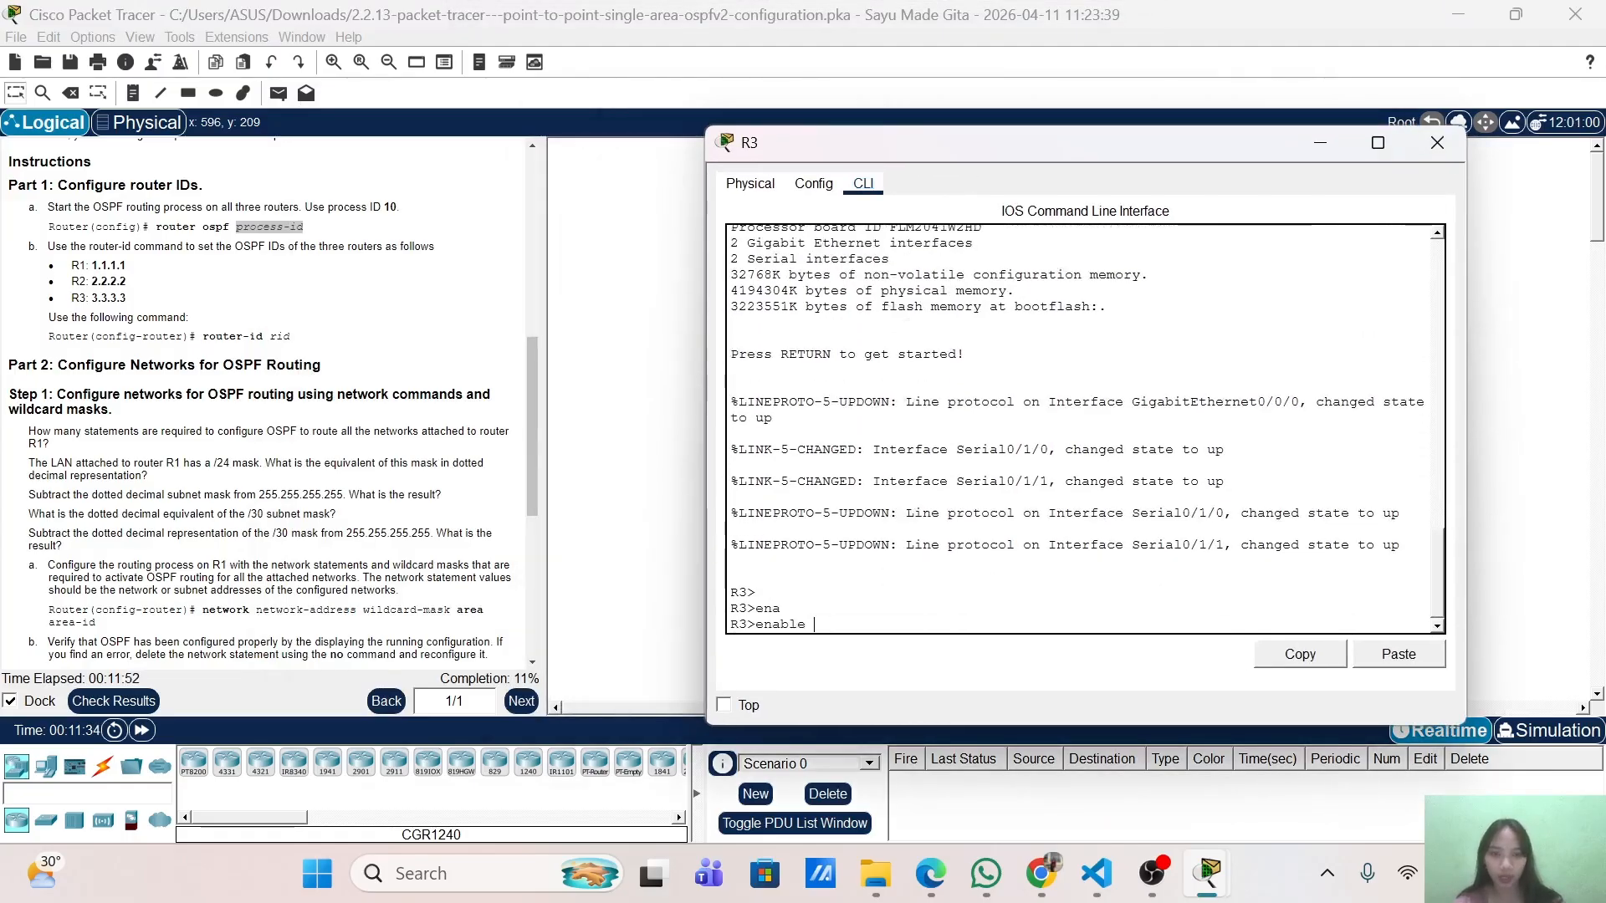
{"action": "key", "text": "Return"}
{"action": "key", "text": "Return"}
{"action": "type", "text": "conf term"}
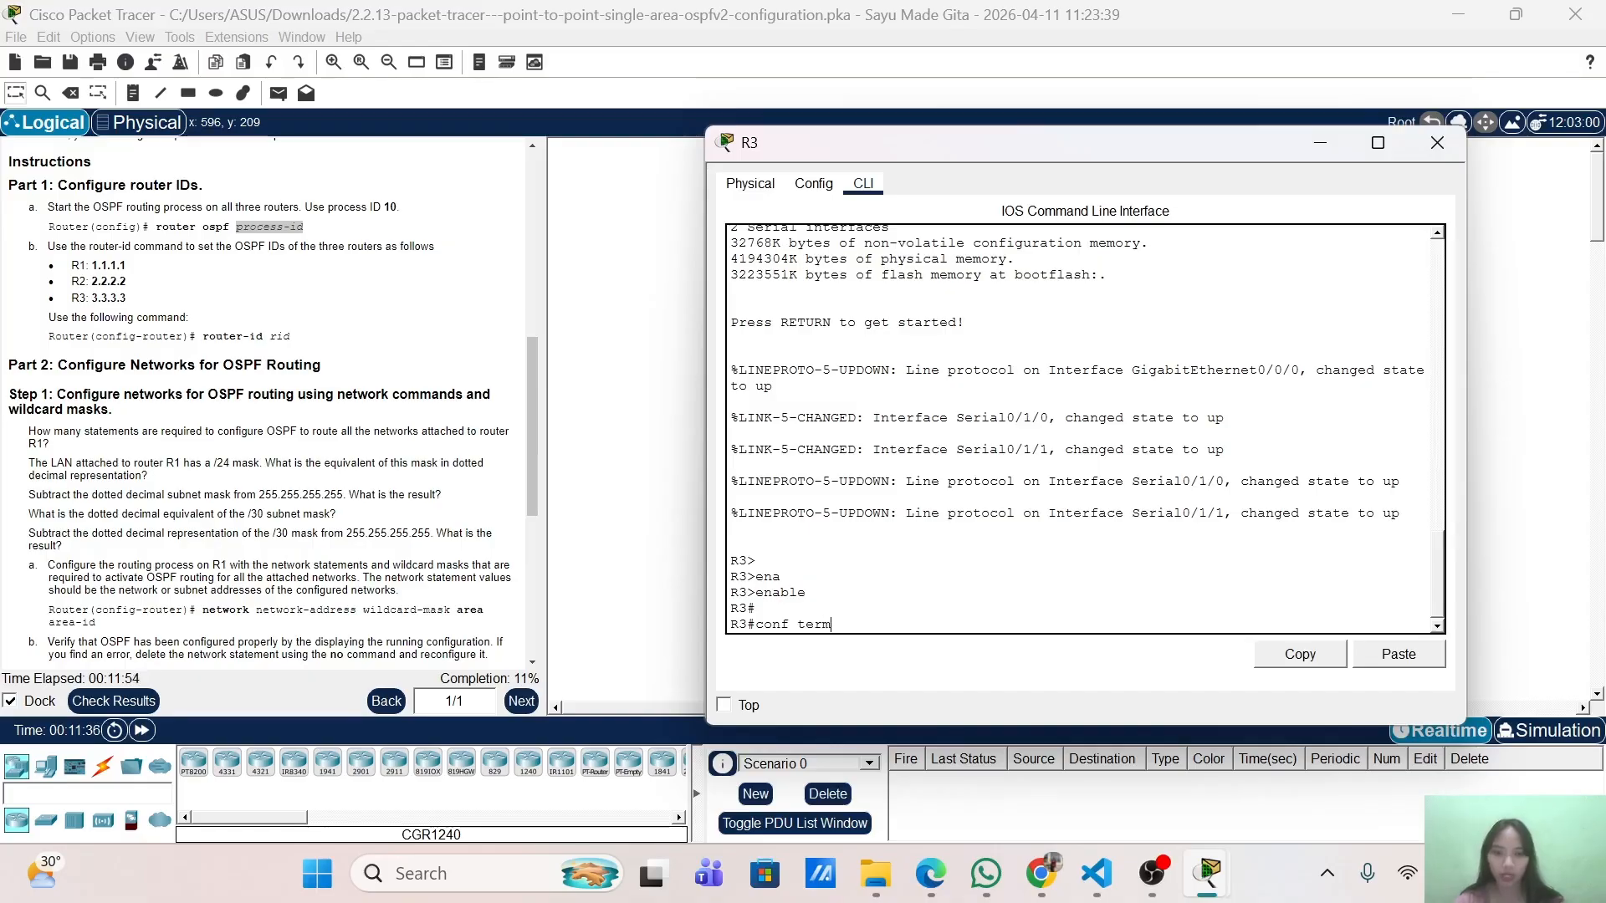
{"action": "key", "text": "Tab"}
{"action": "key", "text": "Return"}
{"action": "key", "text": "Return"}
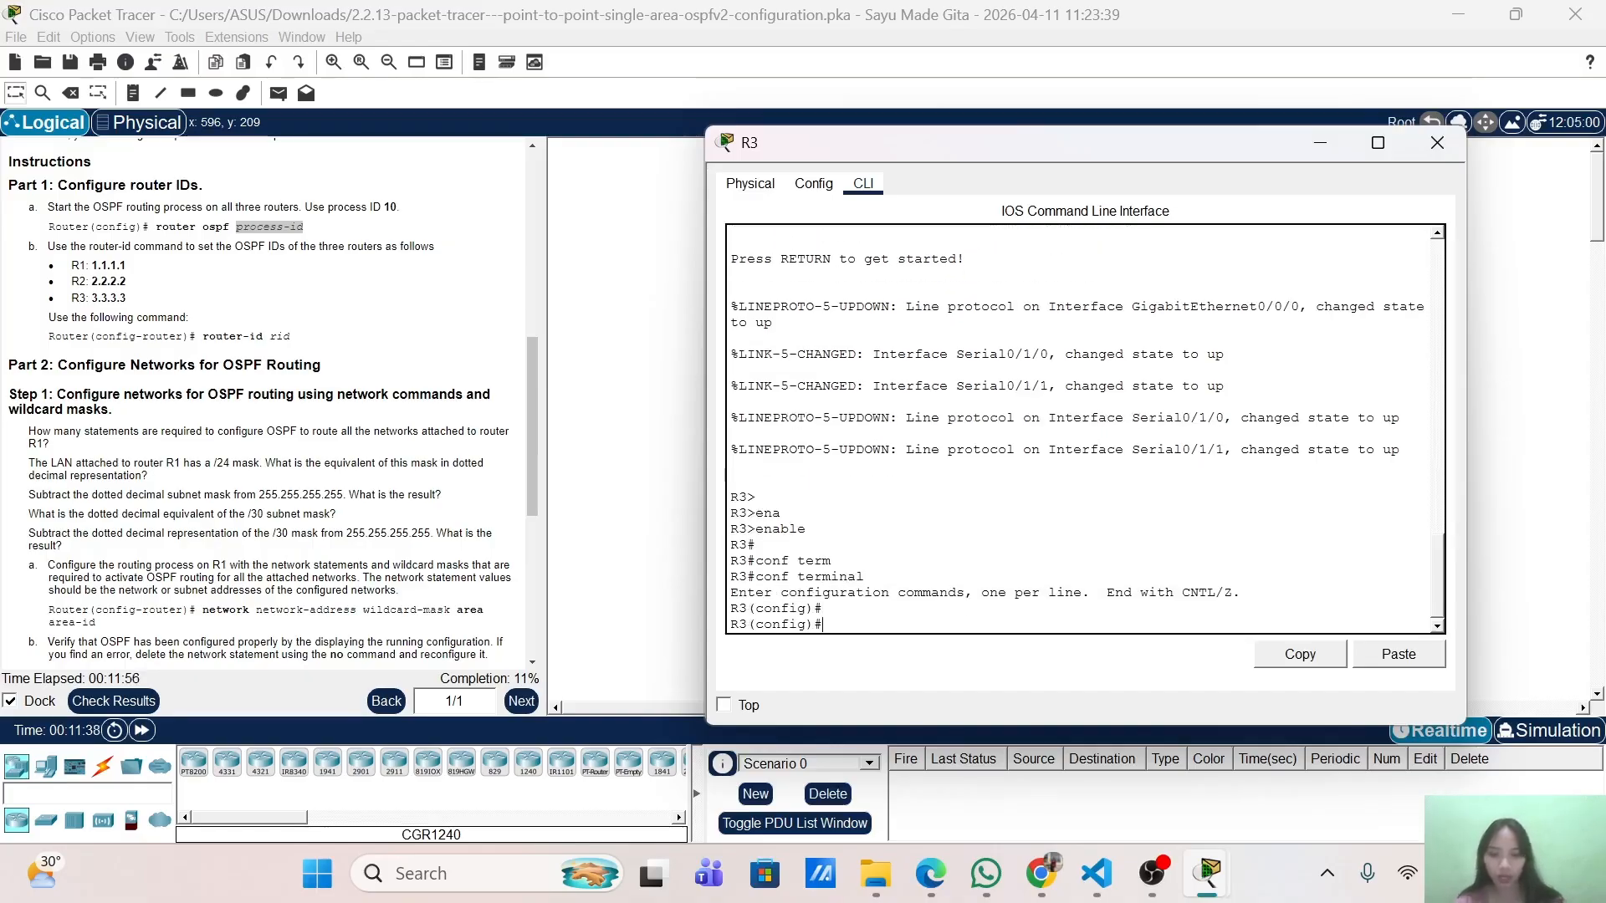
Start the OSPF routing process on R3 with process ID 10.
{"action": "type", "text": "rou"}
{"action": "key", "text": "Tab"}
{"action": "type", "text": "os"}
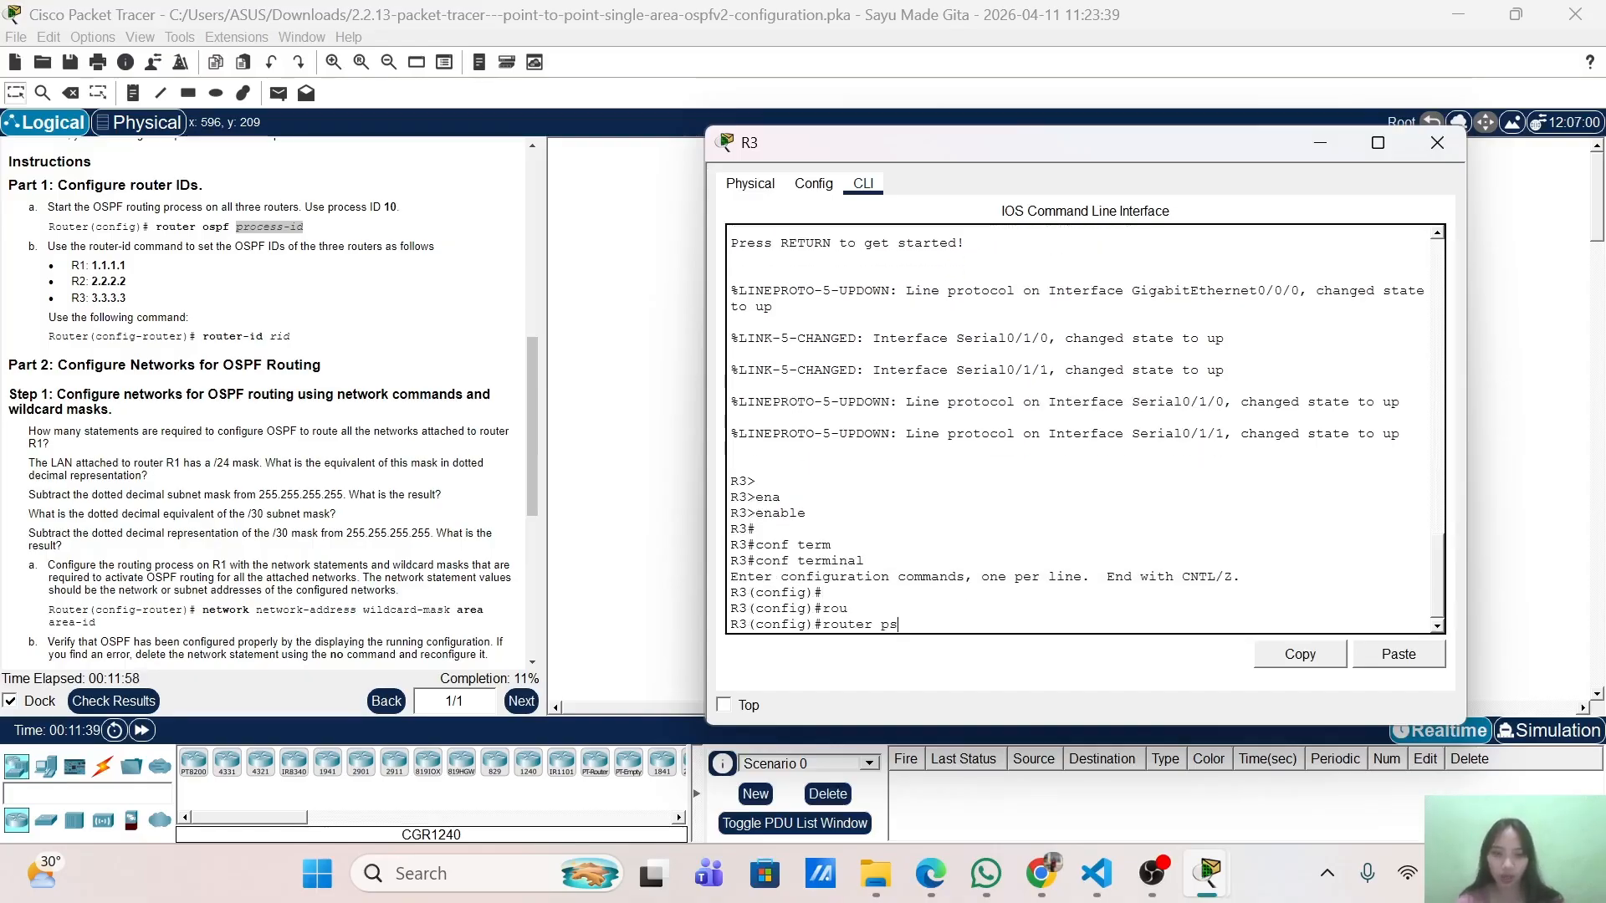
{"action": "key", "text": "Tab"}
{"action": "type", "text": "10"}
{"action": "key", "text": "Return"}
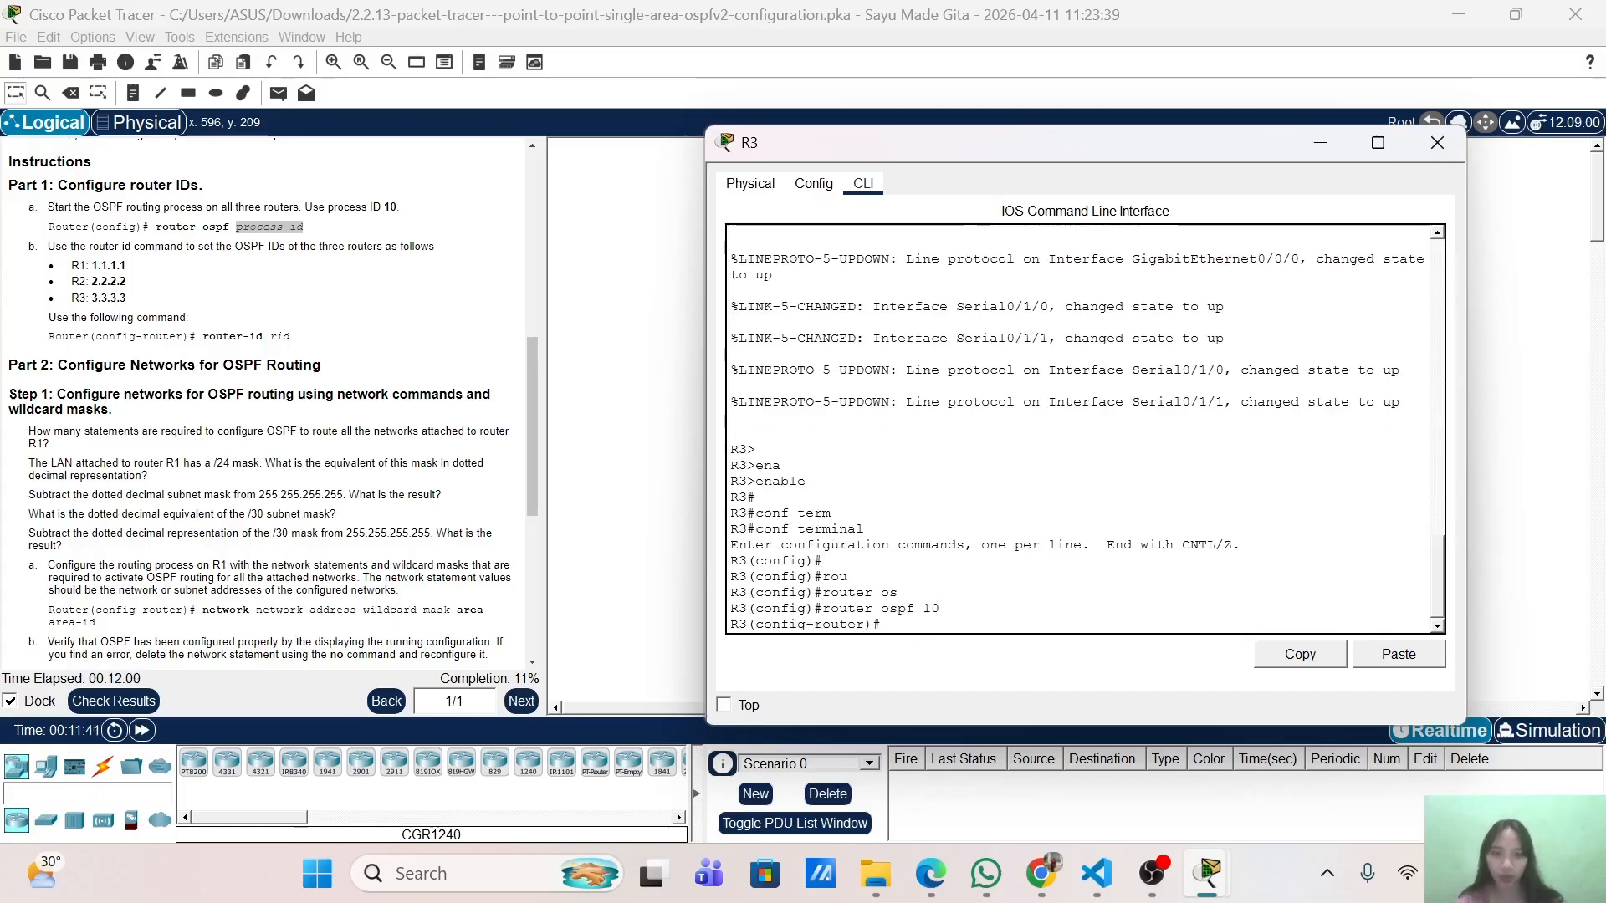
{"action": "key", "text": "Return"}
Set R3's OSPF router ID to 3.3.3.3.
{"action": "type", "text": "rou"}
{"action": "key", "text": "Tab"}
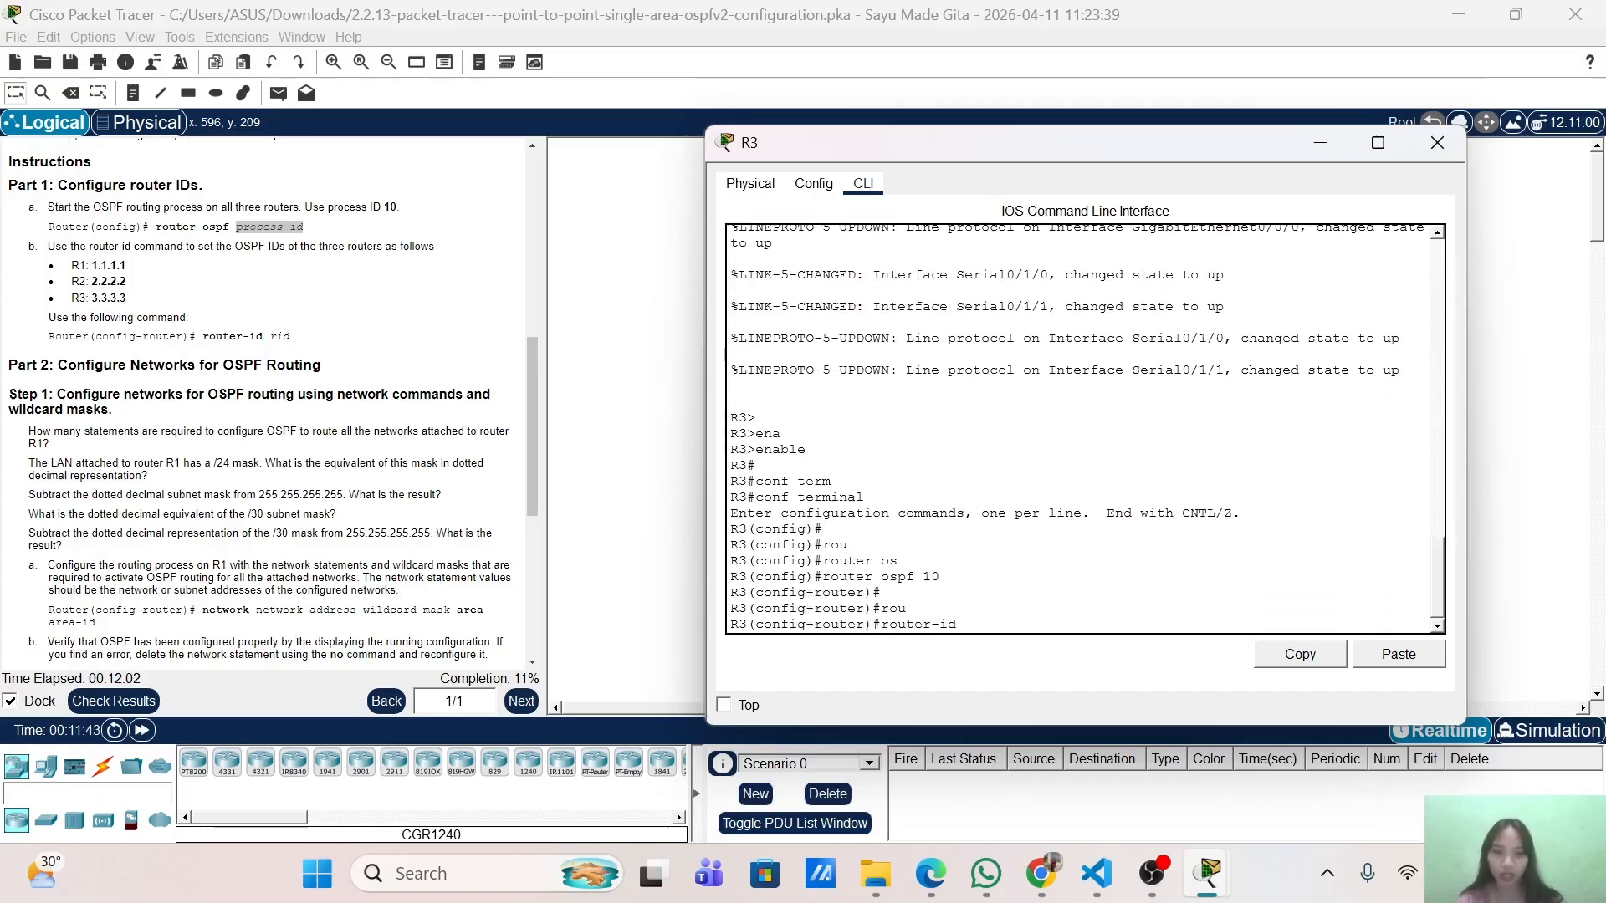
{"action": "type", "text": "3.3.3."}
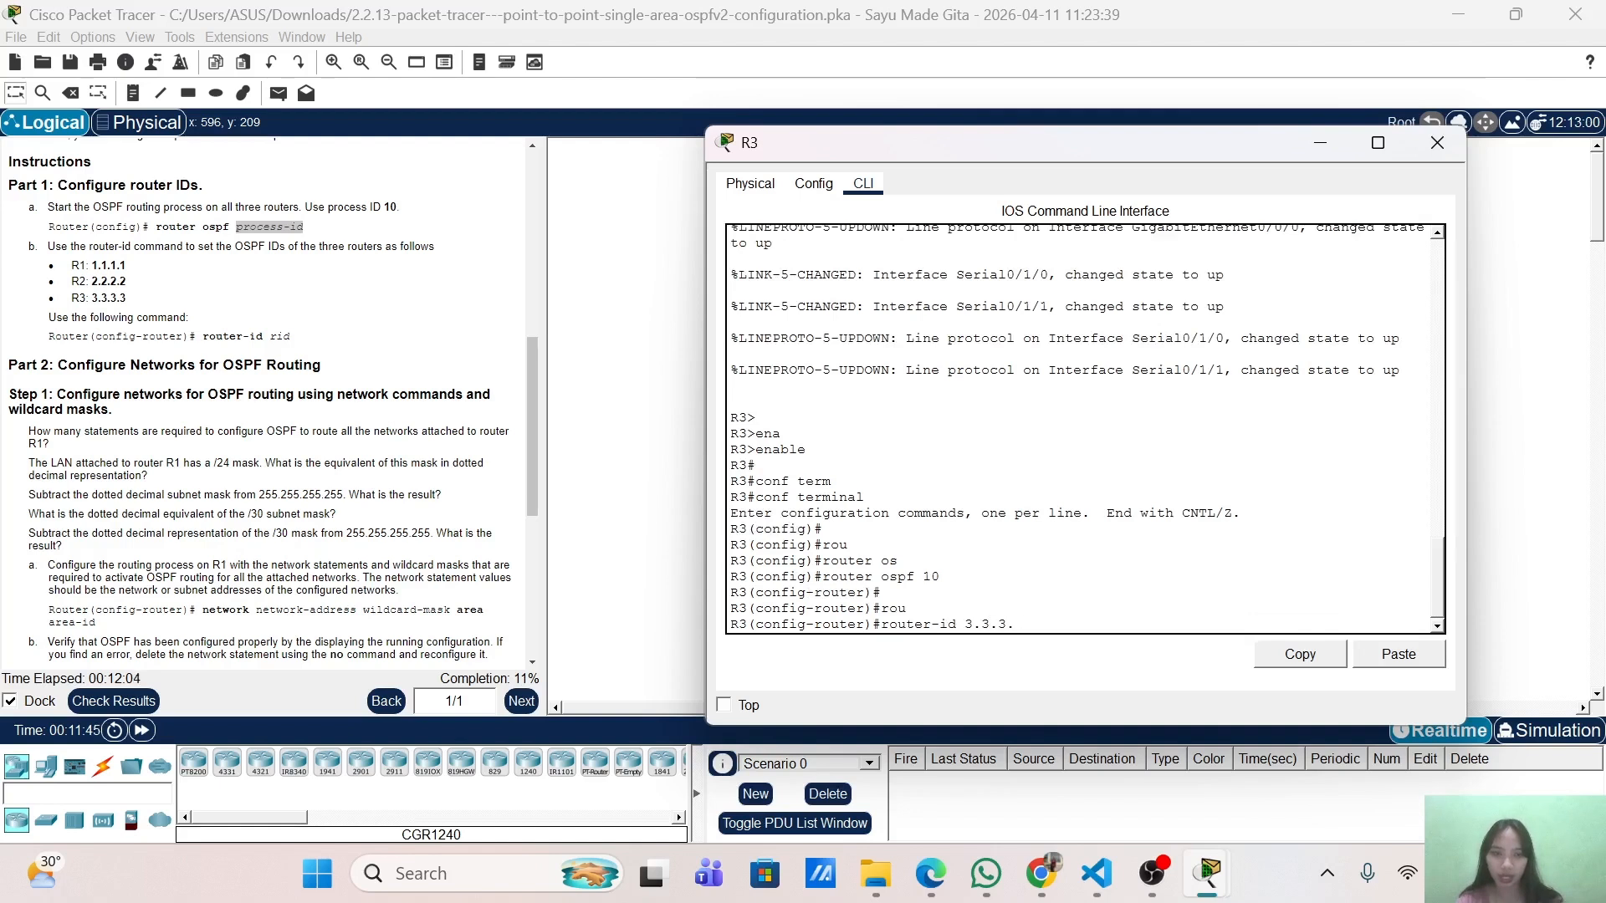
{"action": "type", "text": "3"}
{"action": "key", "text": "Return"}
{"action": "key", "text": "Return"}
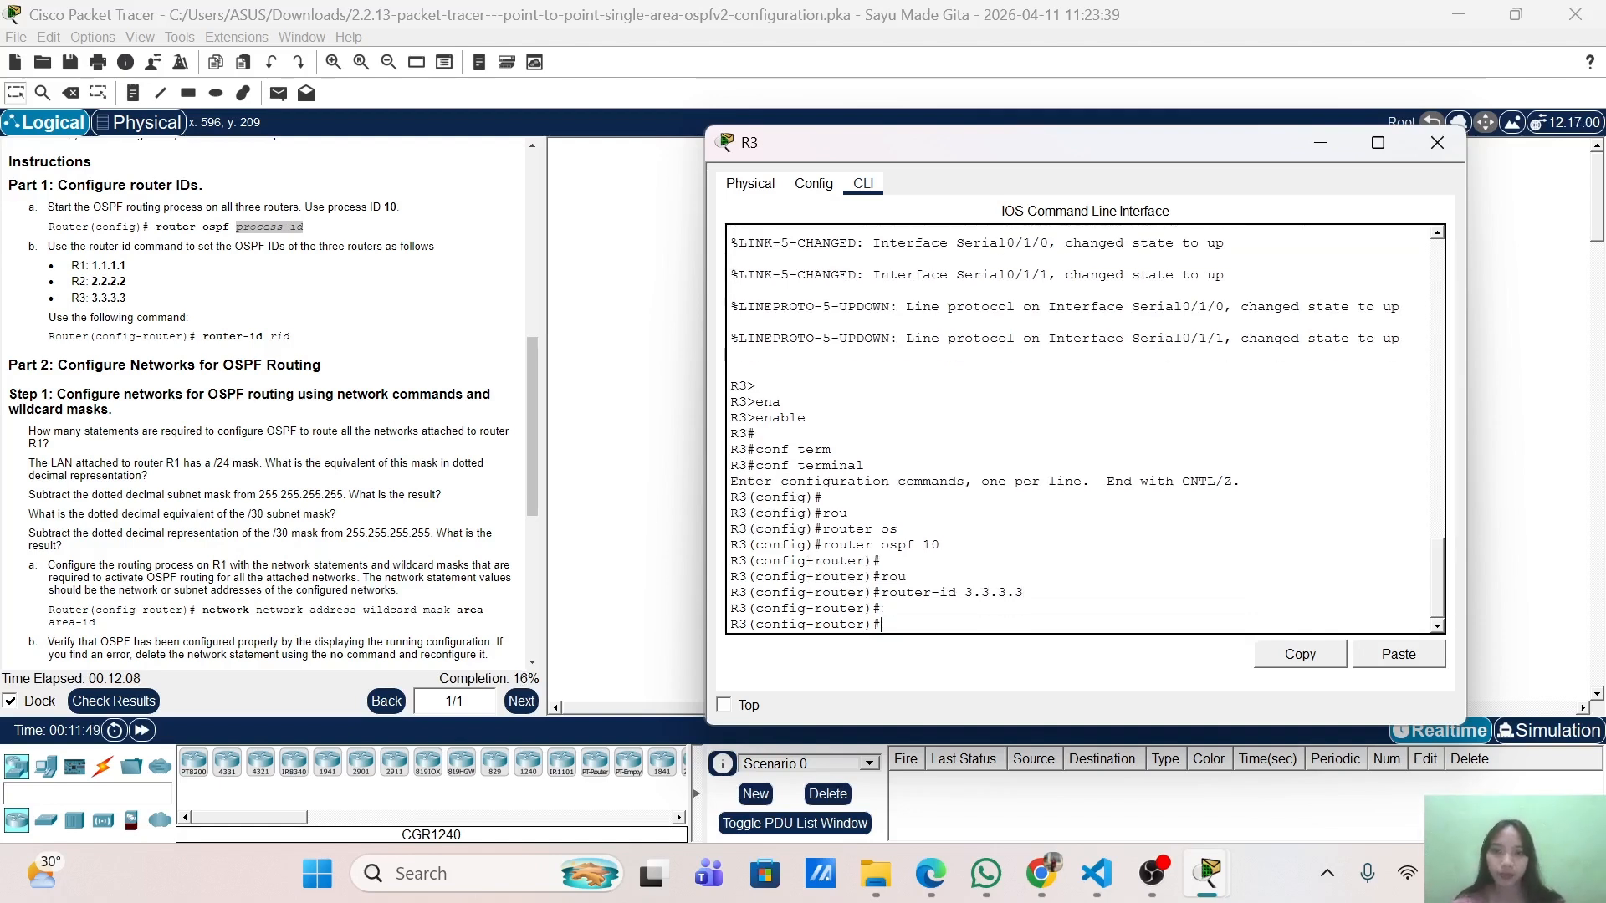
Read the instructions for Parts 2 to 4 and highlight the wildcard-mask argument in the network command syntax.
{"action": "scroll", "coordinate": [278, 431], "scroll_direction": "down", "scroll_amount": 1}
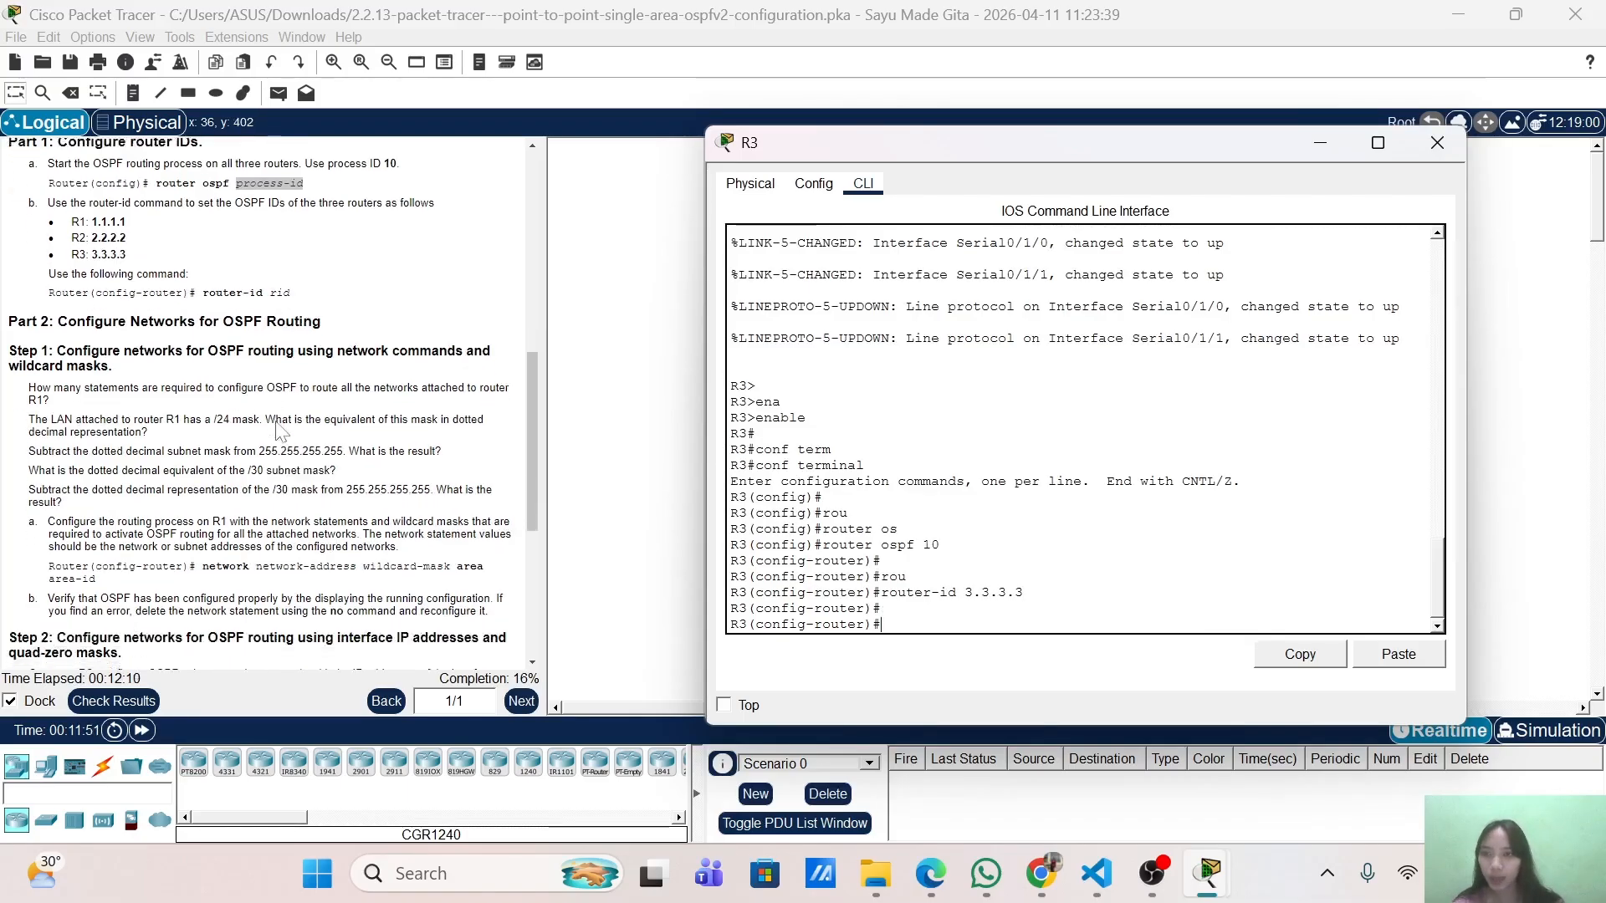
{"action": "scroll", "coordinate": [279, 430], "scroll_direction": "down", "scroll_amount": 3}
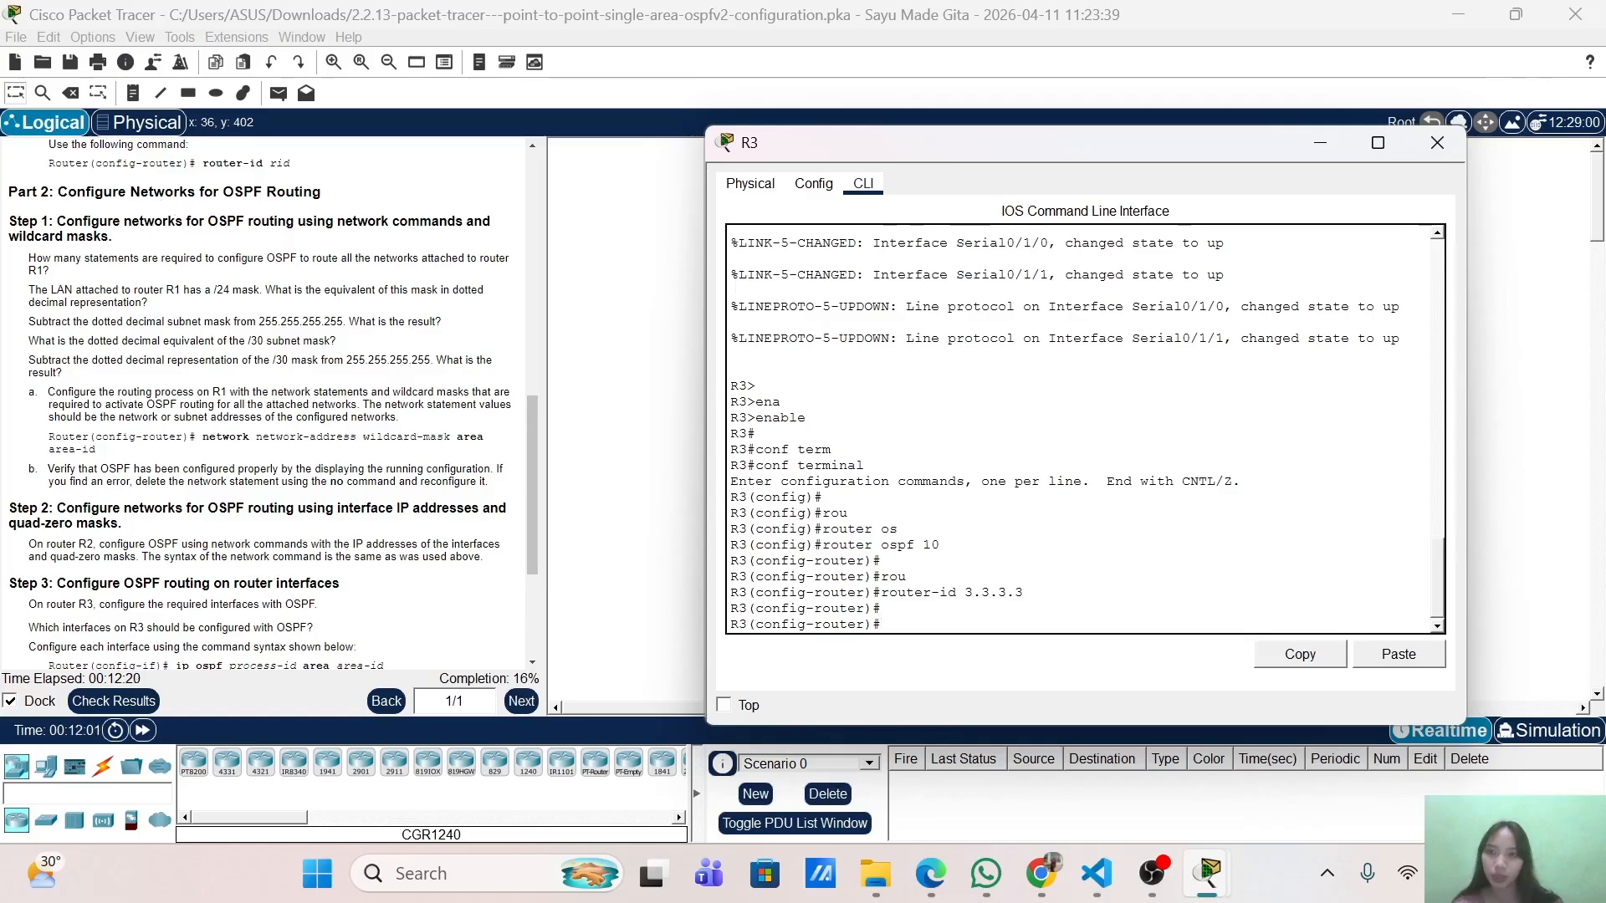
{"action": "scroll", "coordinate": [255, 381], "scroll_direction": "down", "scroll_amount": 3}
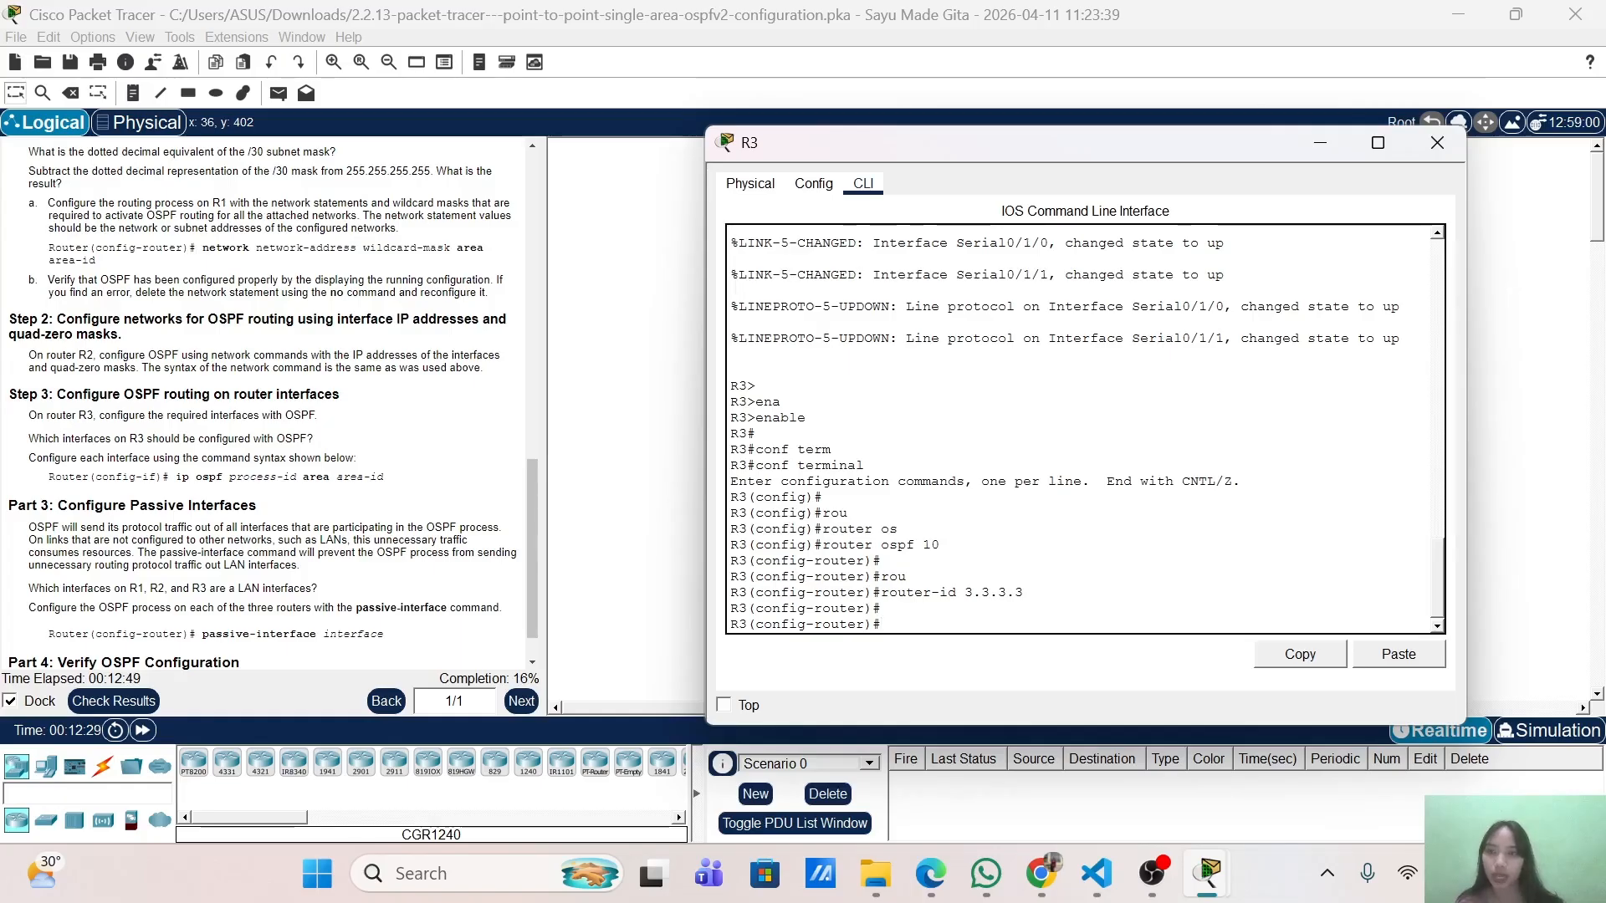
{"action": "scroll", "coordinate": [268, 401], "scroll_direction": "down", "scroll_amount": 1}
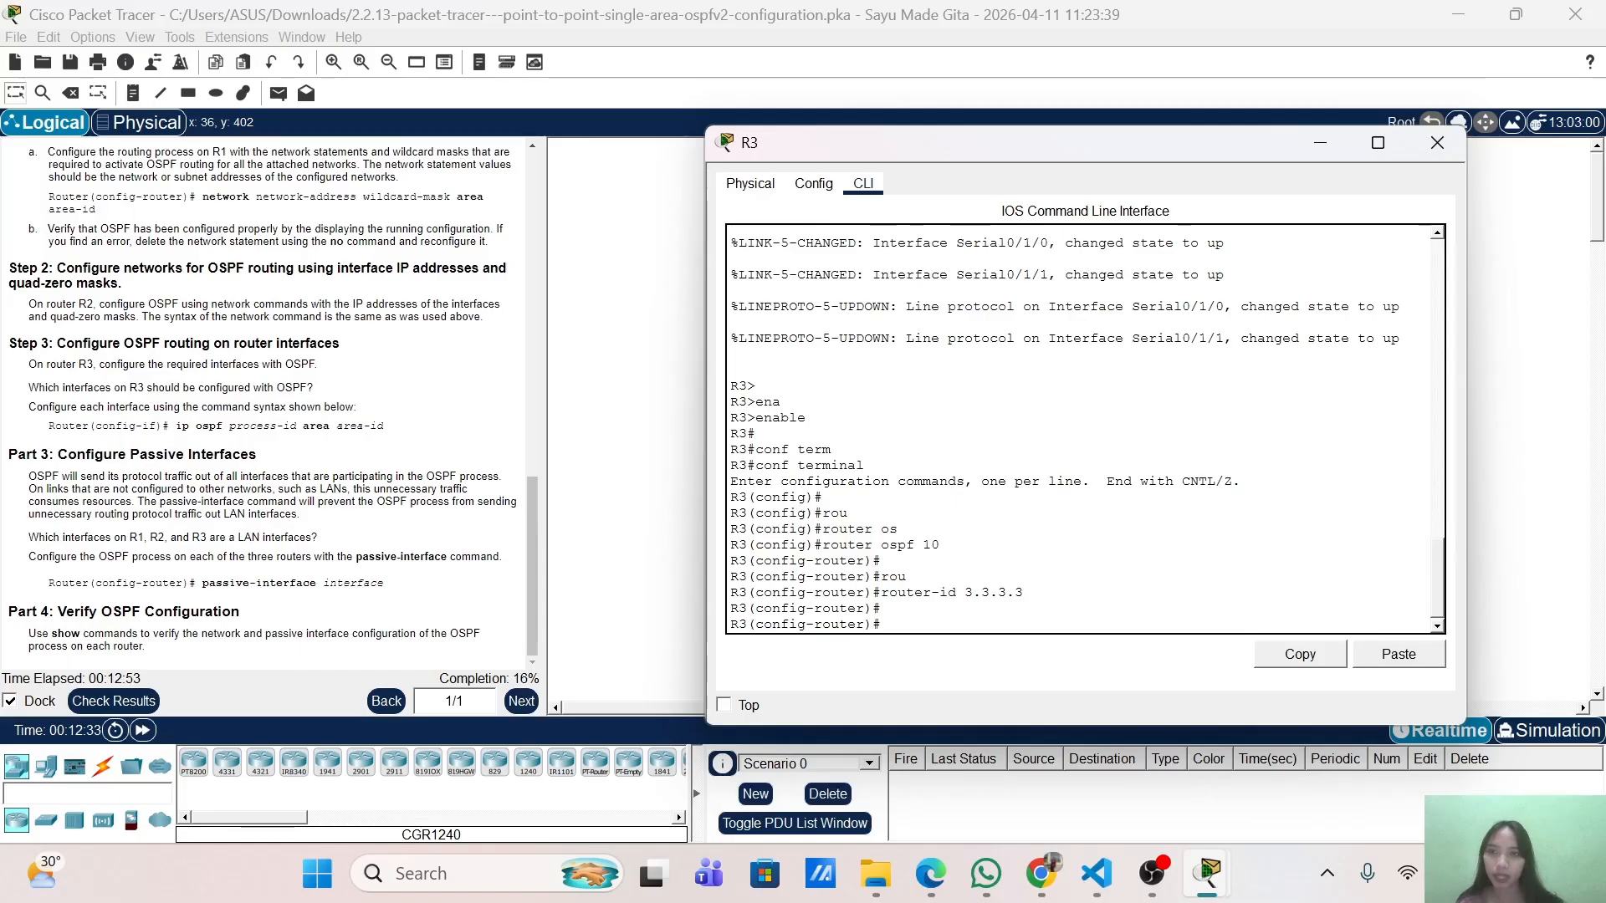
{"action": "left_click_drag", "start_coordinate": [202, 197], "coordinate": [450, 197]}
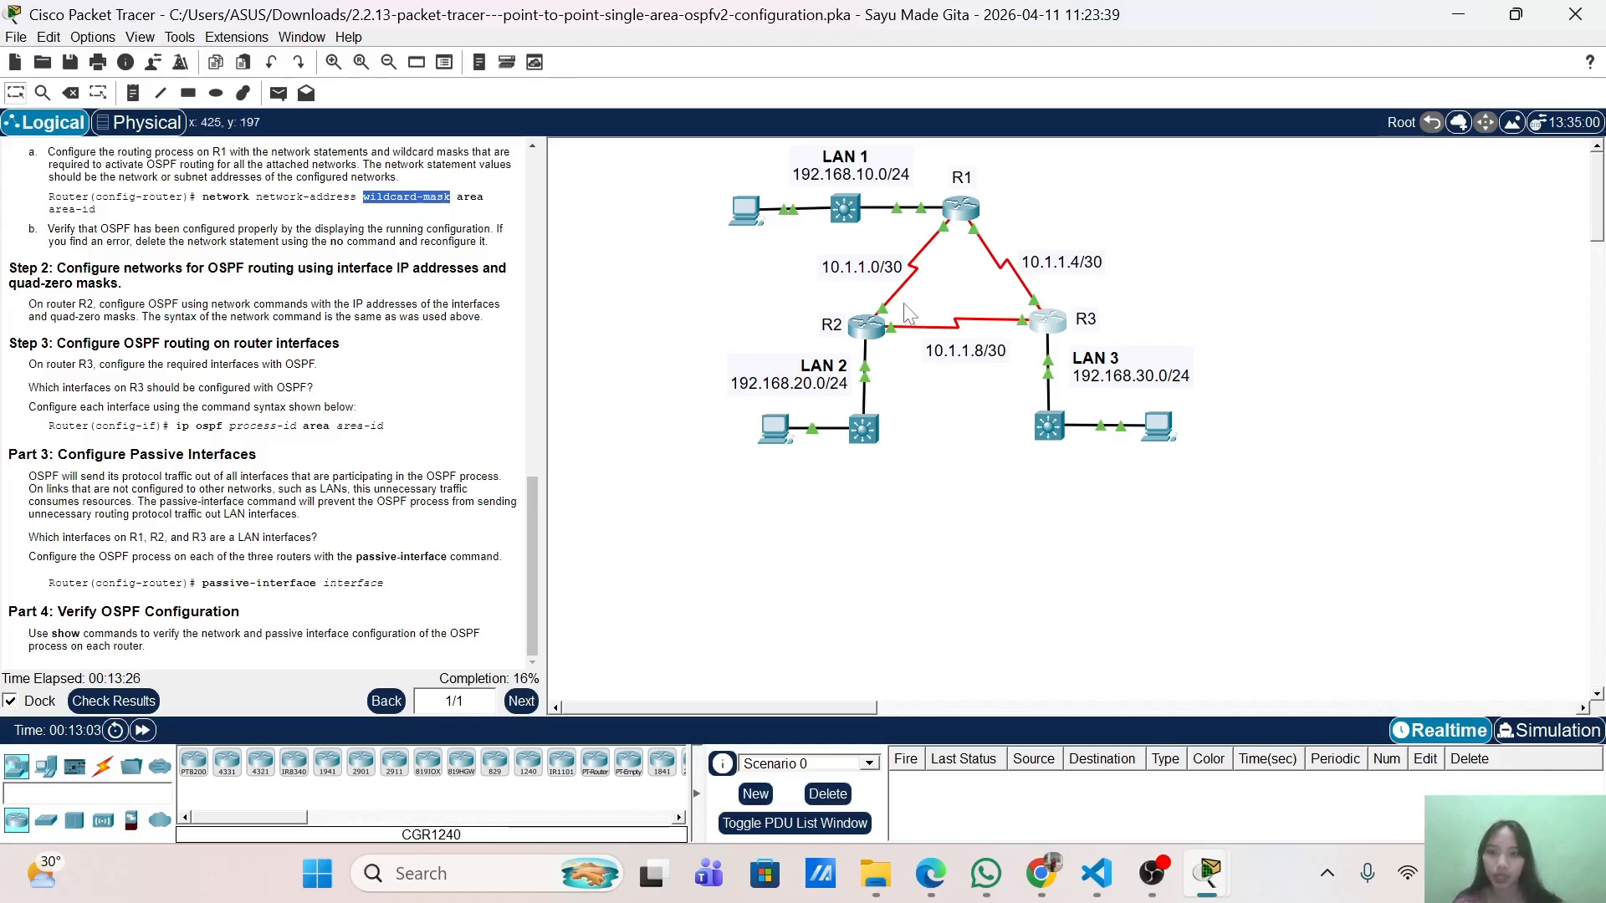
Open router R1's command line and fit its window beside the instructions.
{"action": "left_click", "coordinate": [961, 210]}
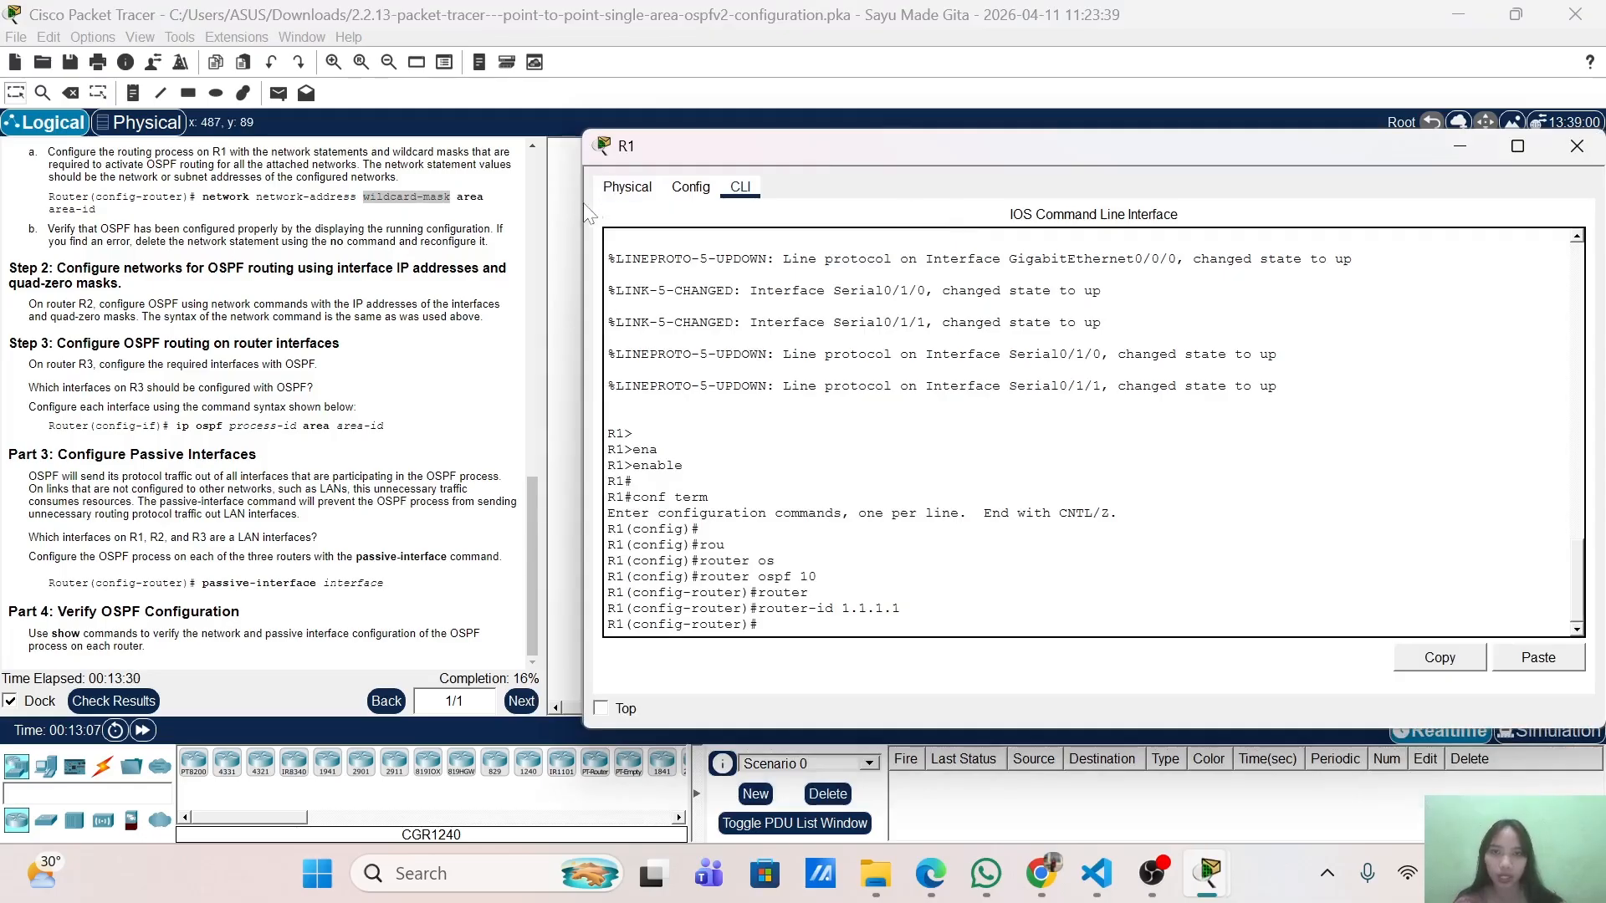
{"action": "left_click_drag", "start_coordinate": [584, 202], "coordinate": [880, 202]}
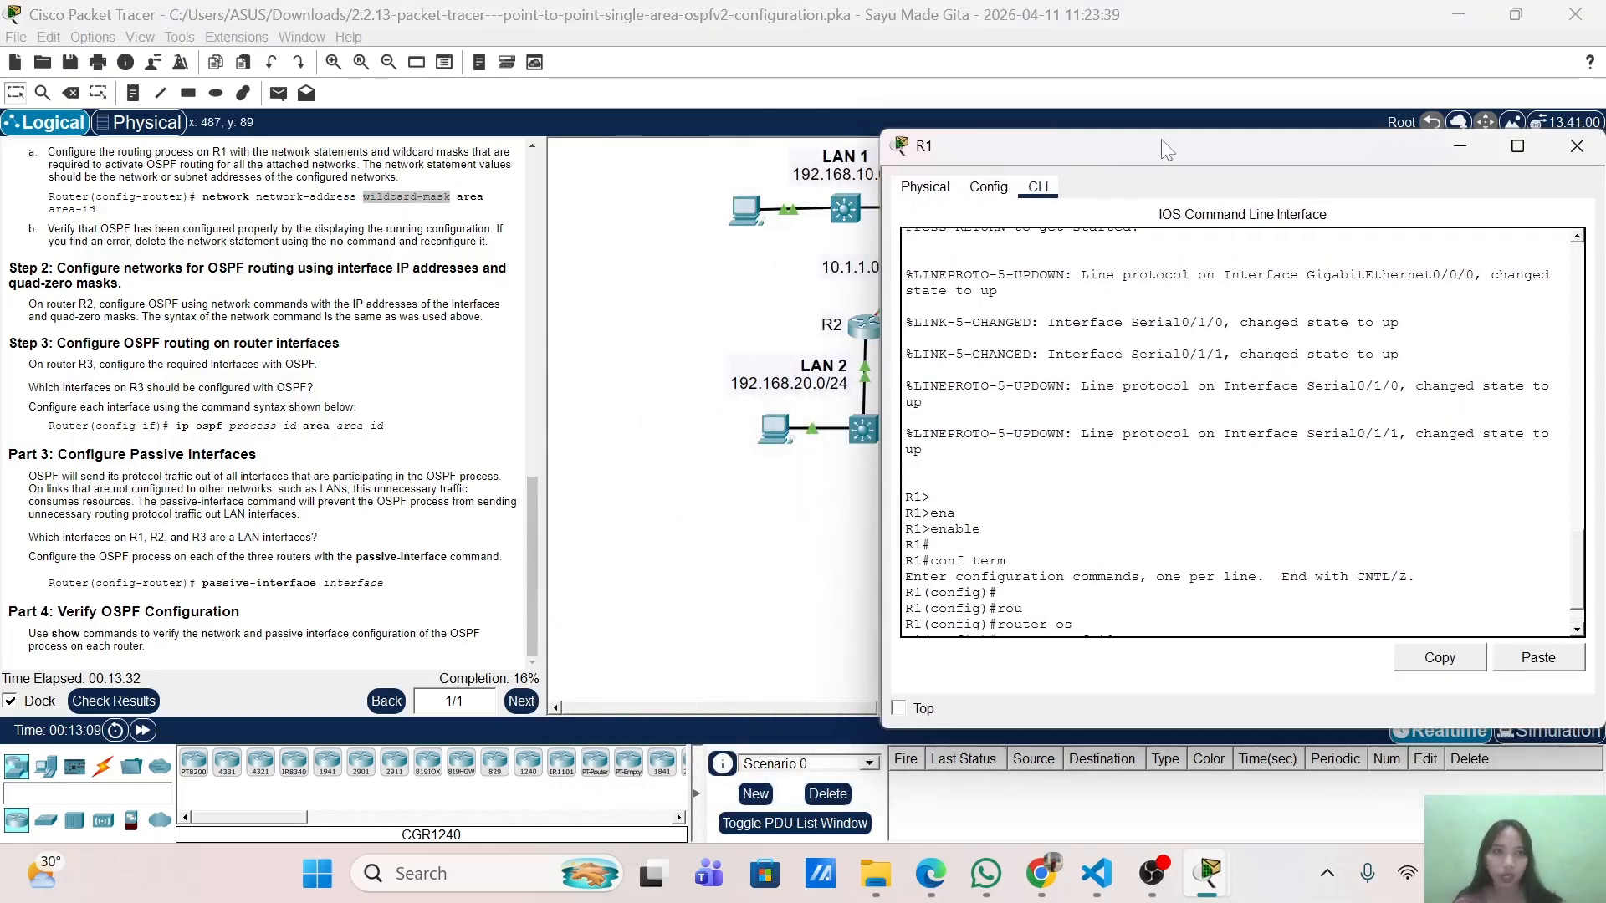
{"action": "left_click_drag", "start_coordinate": [1161, 141], "coordinate": [977, 109]}
{"action": "scroll", "coordinate": [1059, 401], "scroll_direction": "down", "scroll_amount": 2}
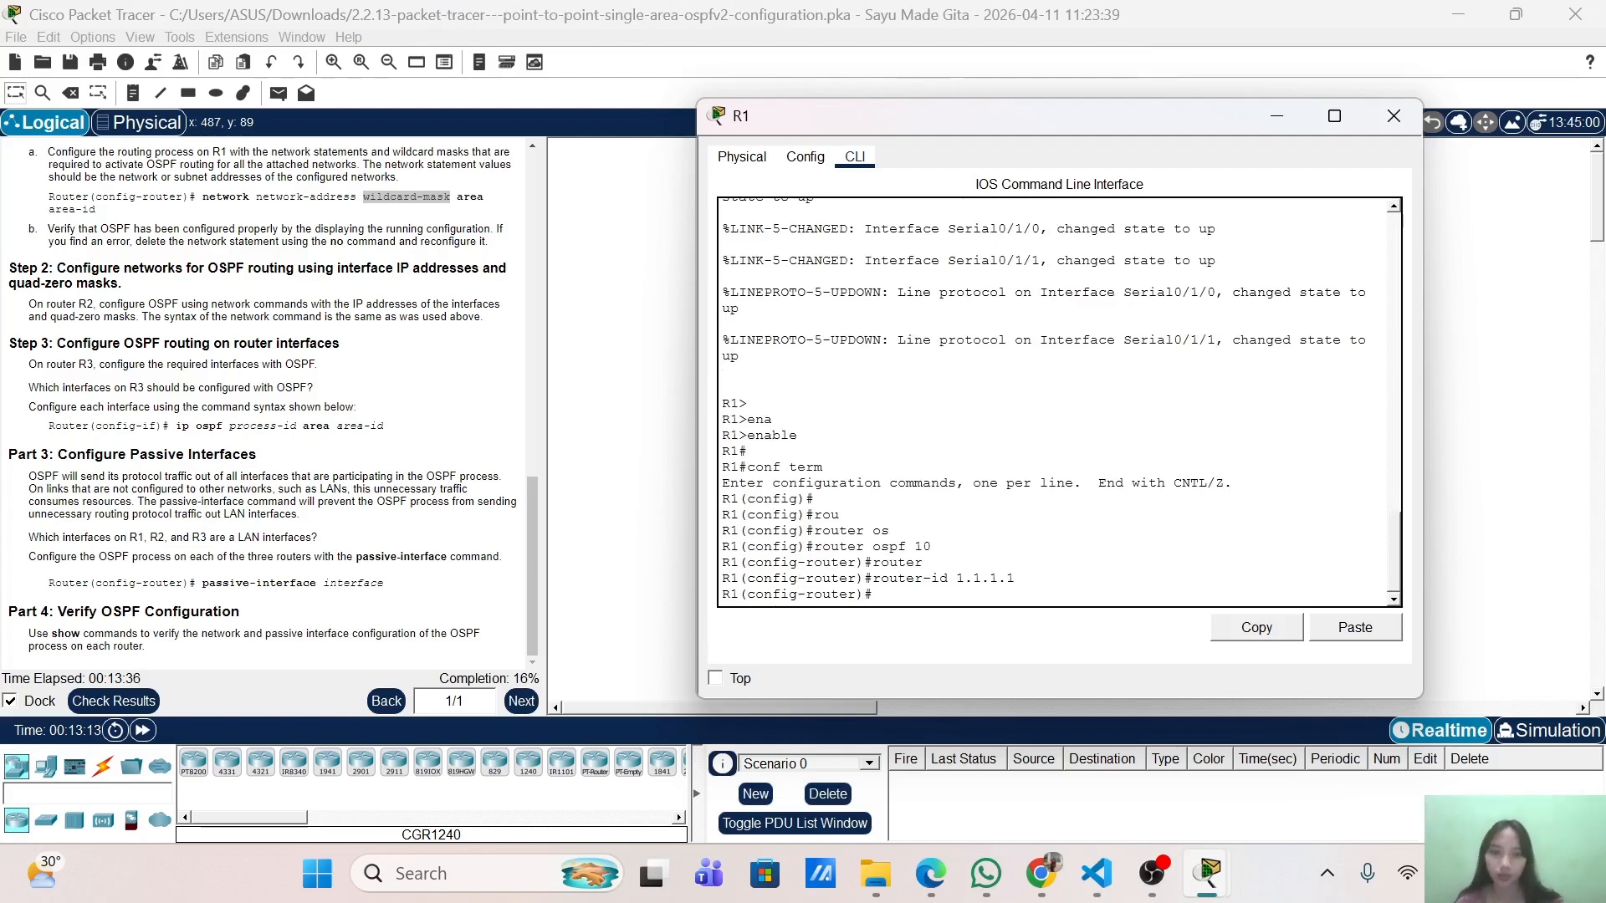
Begin a network statement in R1's OSPF configuration and consult the addressing table, Part 2 instructions and topology for R1's networks.
{"action": "type", "text": "net"}
{"action": "key", "text": "Tab"}
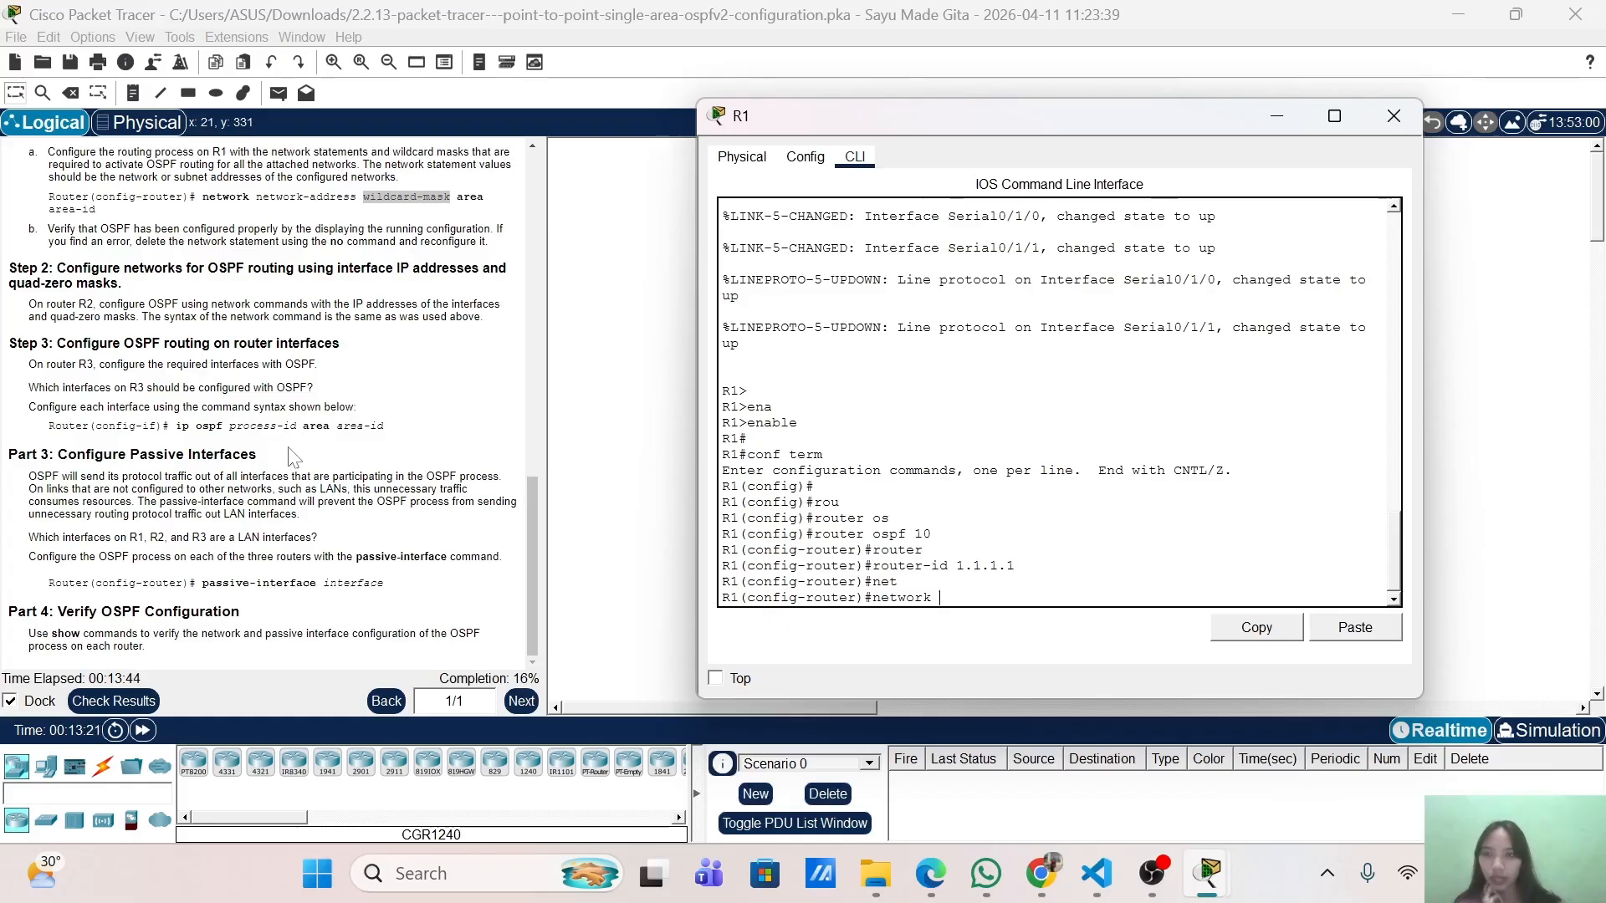
{"action": "scroll", "coordinate": [292, 457], "scroll_direction": "up", "scroll_amount": 15}
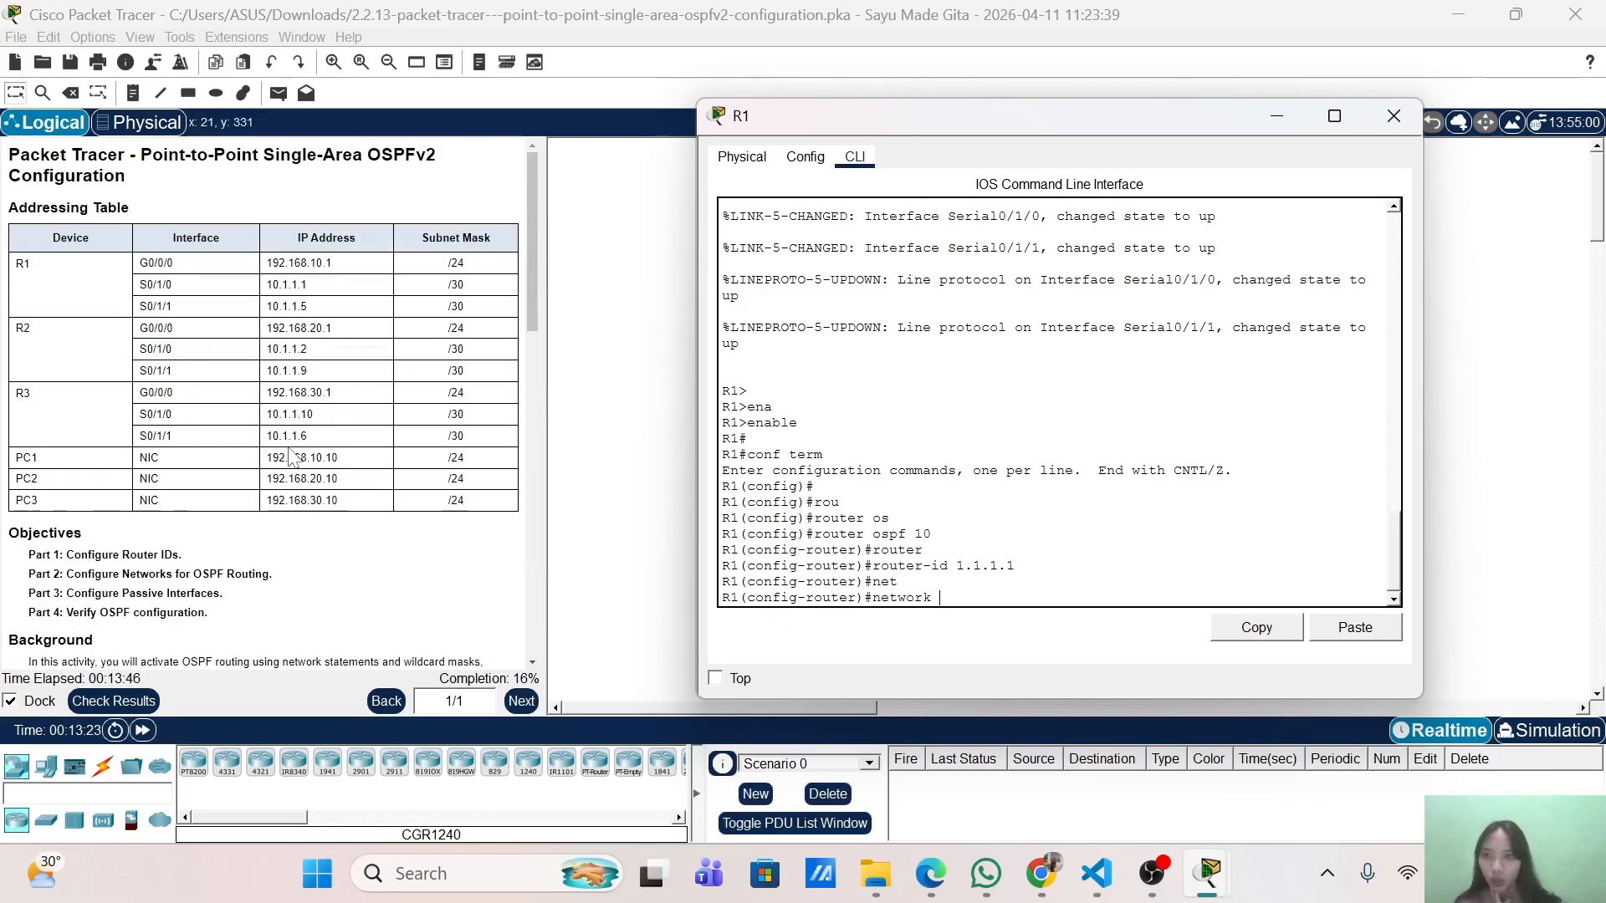
{"action": "scroll", "coordinate": [291, 457], "scroll_direction": "down", "scroll_amount": 1}
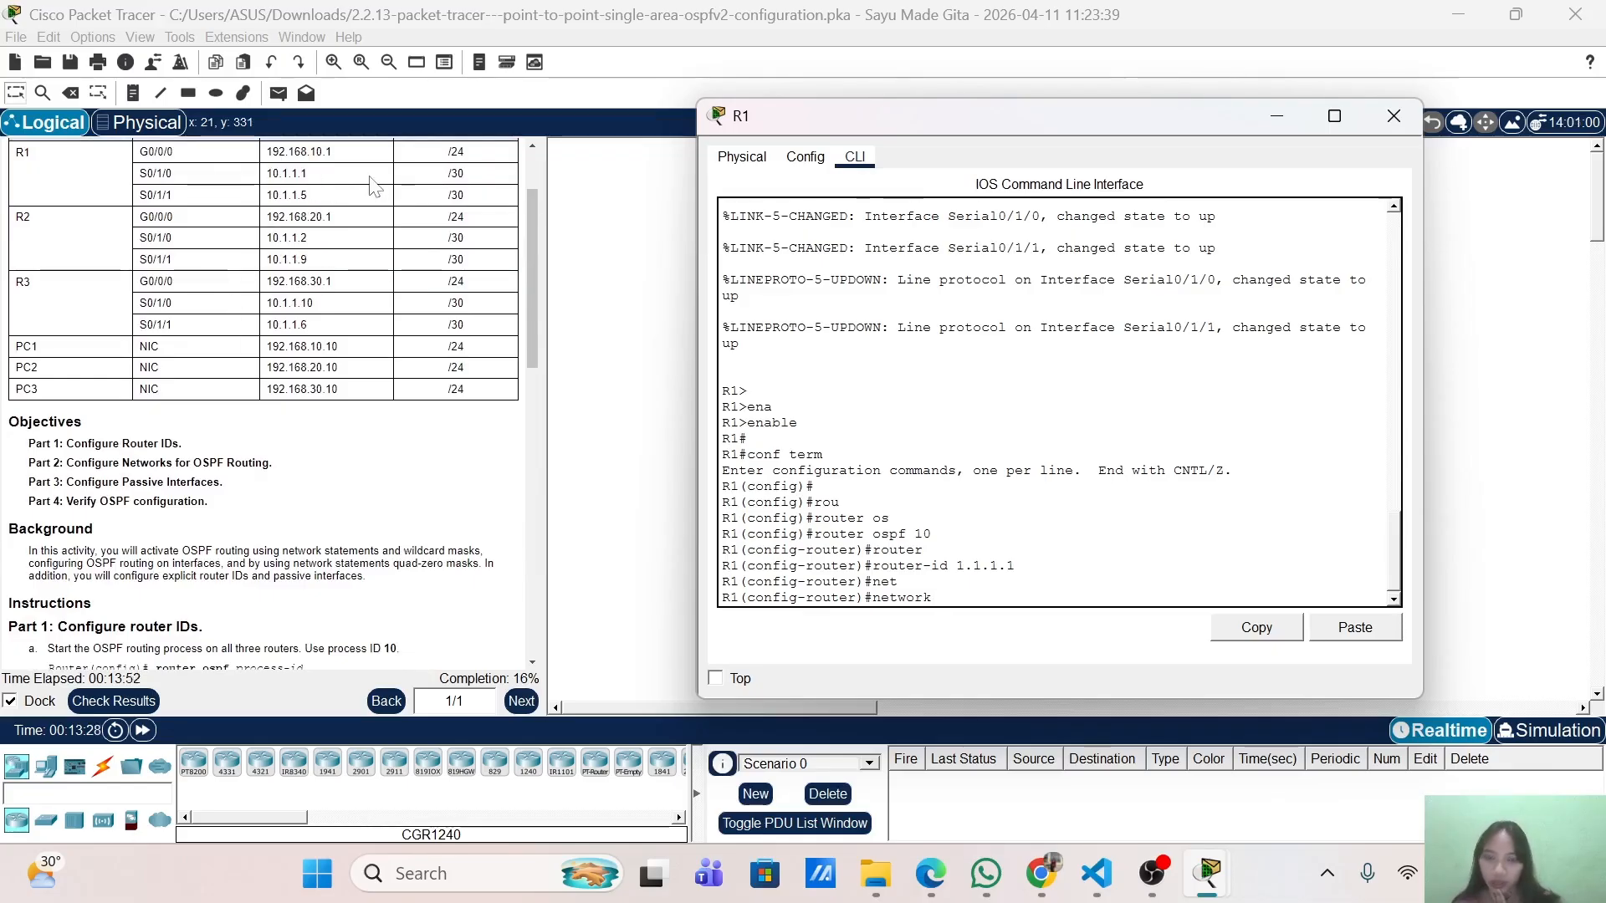
{"action": "scroll", "coordinate": [340, 365], "scroll_direction": "down", "scroll_amount": 5}
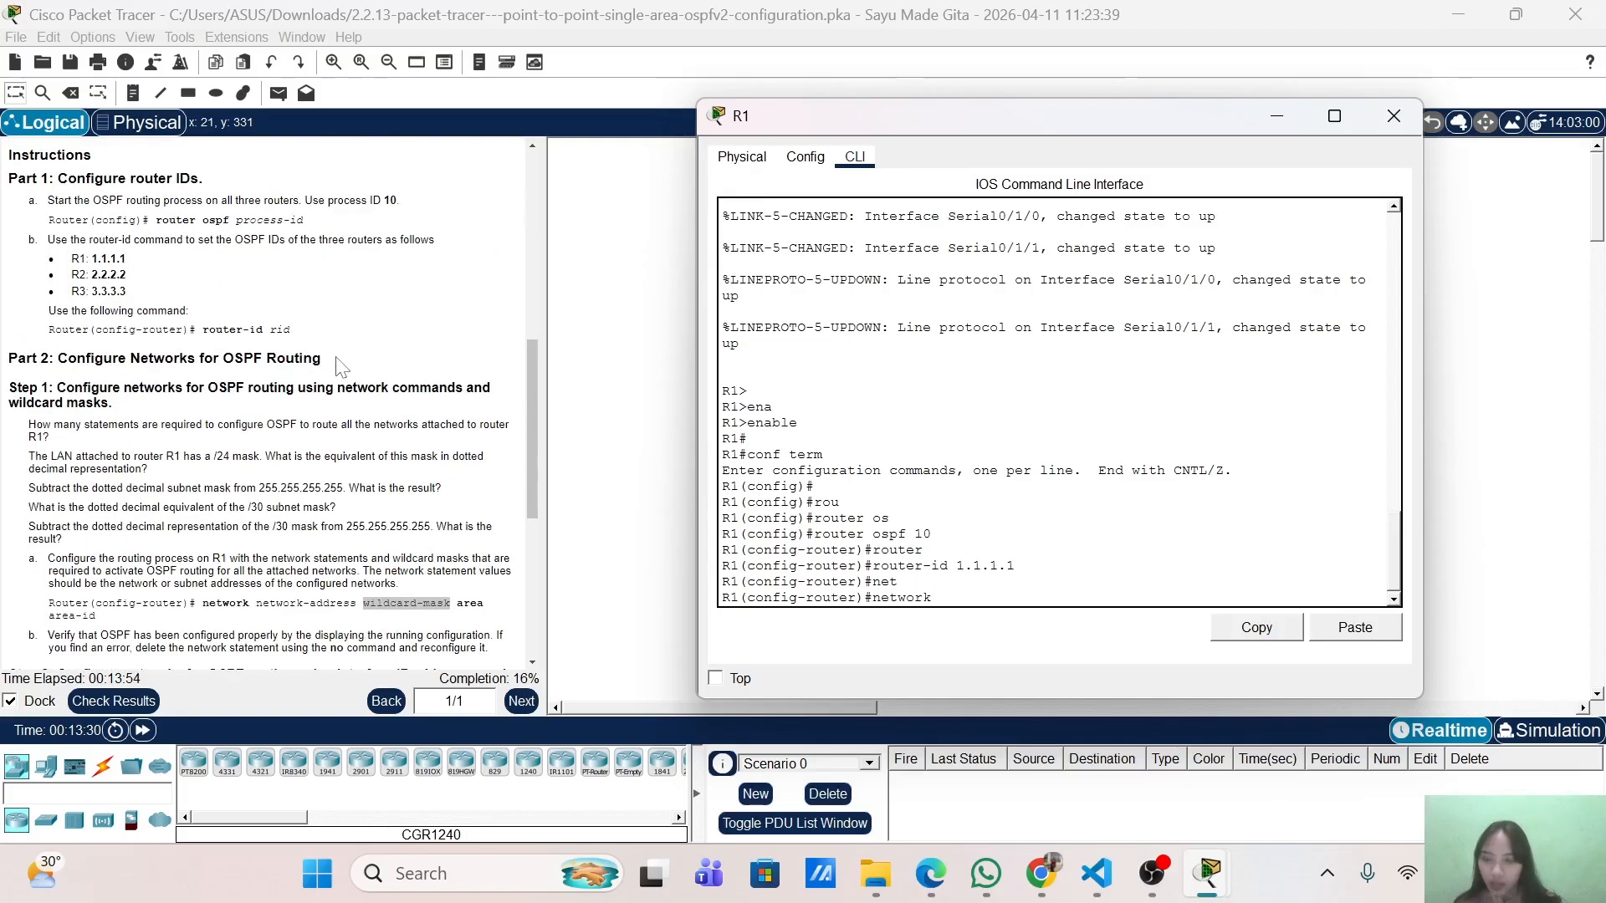
{"action": "scroll", "coordinate": [340, 366], "scroll_direction": "down", "scroll_amount": 4}
{"action": "scroll", "coordinate": [340, 366], "scroll_direction": "up", "scroll_amount": 1}
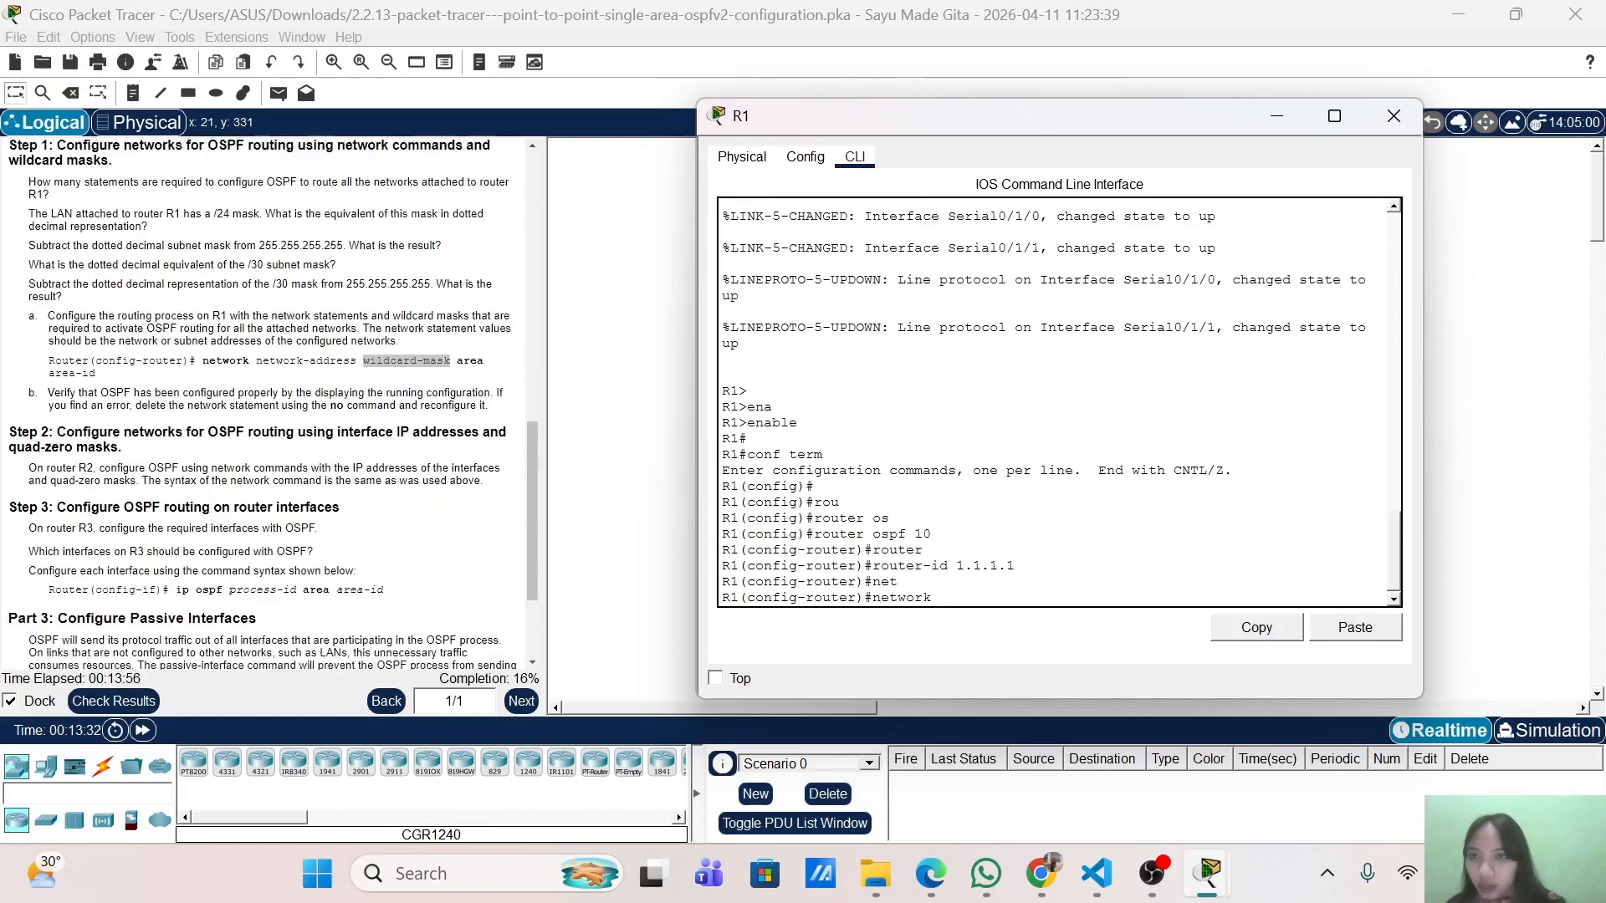
{"action": "scroll", "coordinate": [340, 365], "scroll_direction": "down", "scroll_amount": 2}
{"action": "left_click_drag", "start_coordinate": [957, 123], "coordinate": [945, 214]}
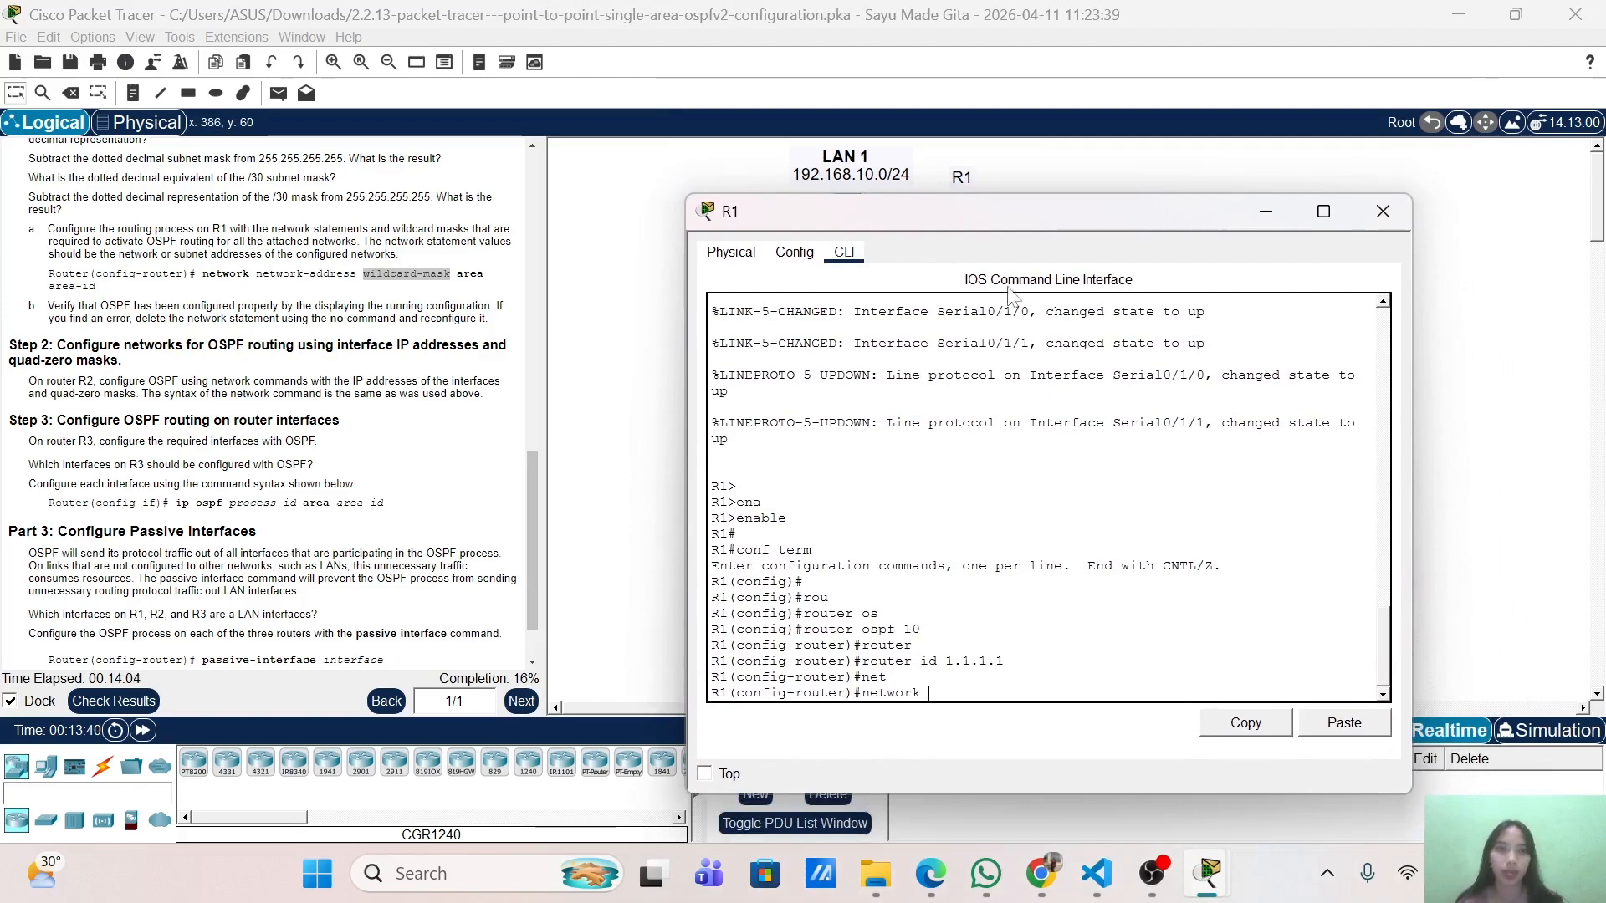
{"action": "left_click_drag", "start_coordinate": [1012, 218], "coordinate": [1017, 133]}
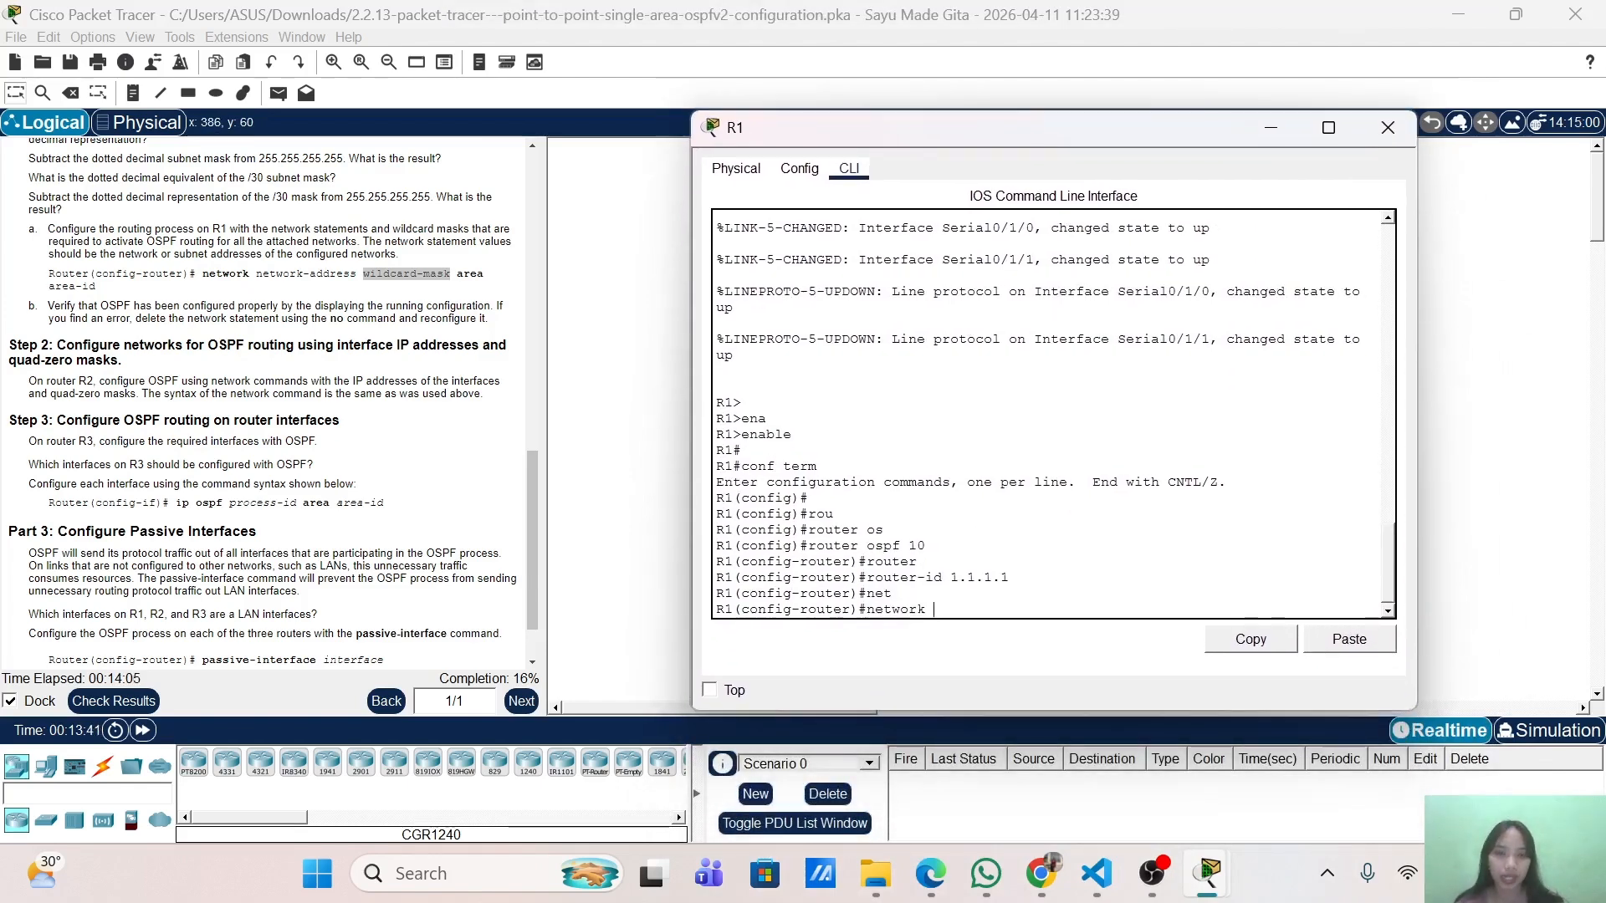
Complete R1's network statement for LAN 1 with address 192.168.10.0, wildcard mask 0.0.0.255 and area 0.
{"action": "type", "text": "92."}
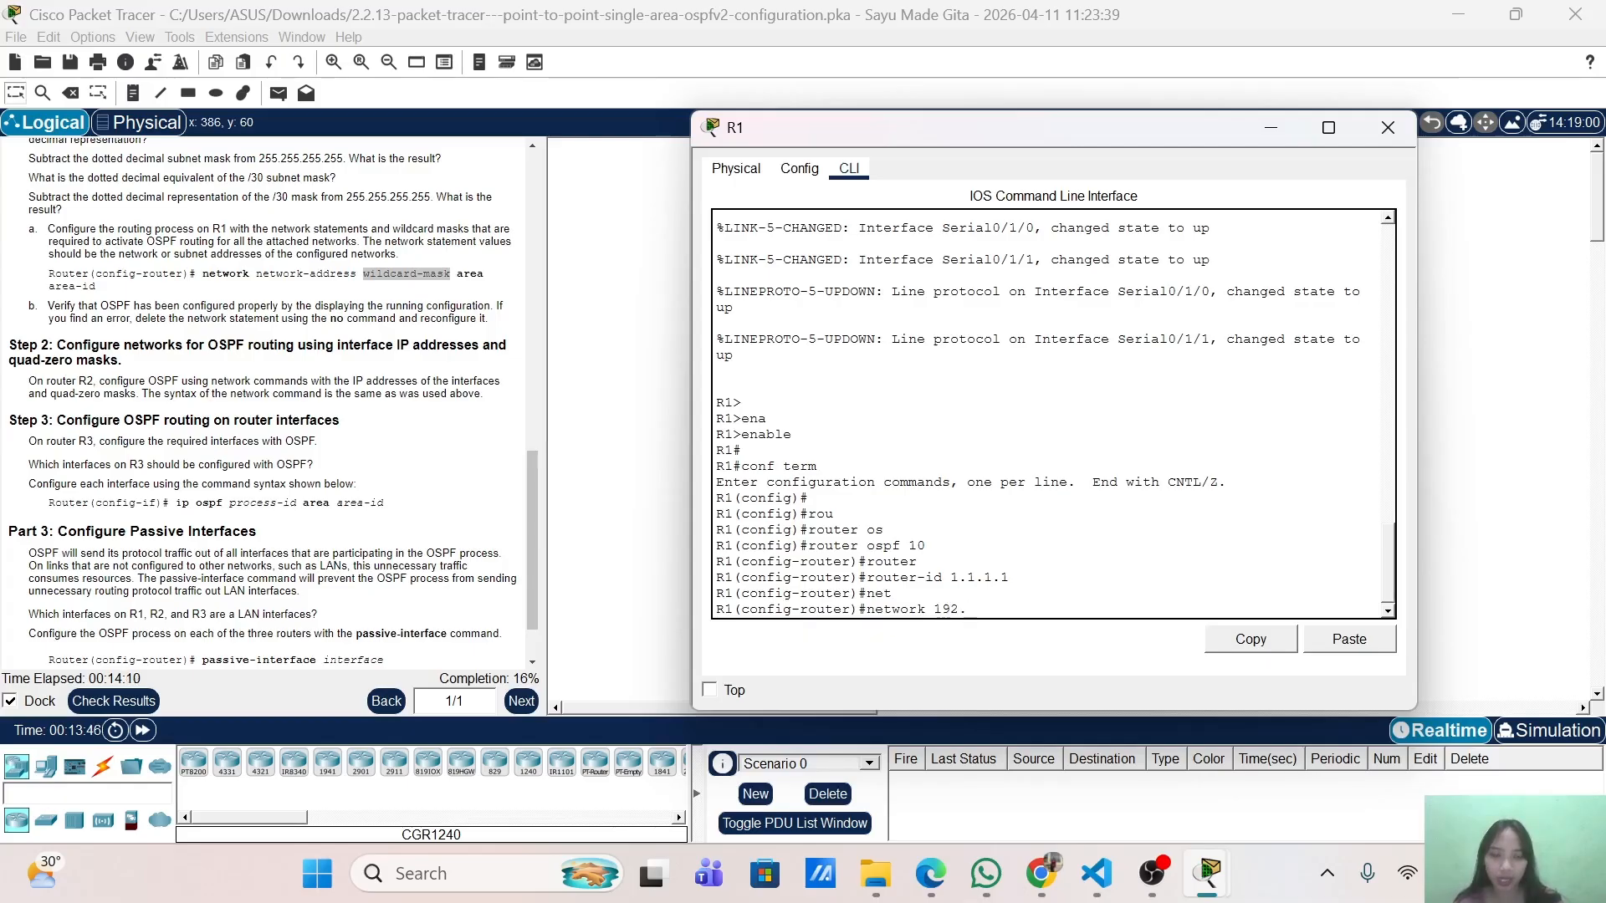
{"action": "type", "text": "16"}
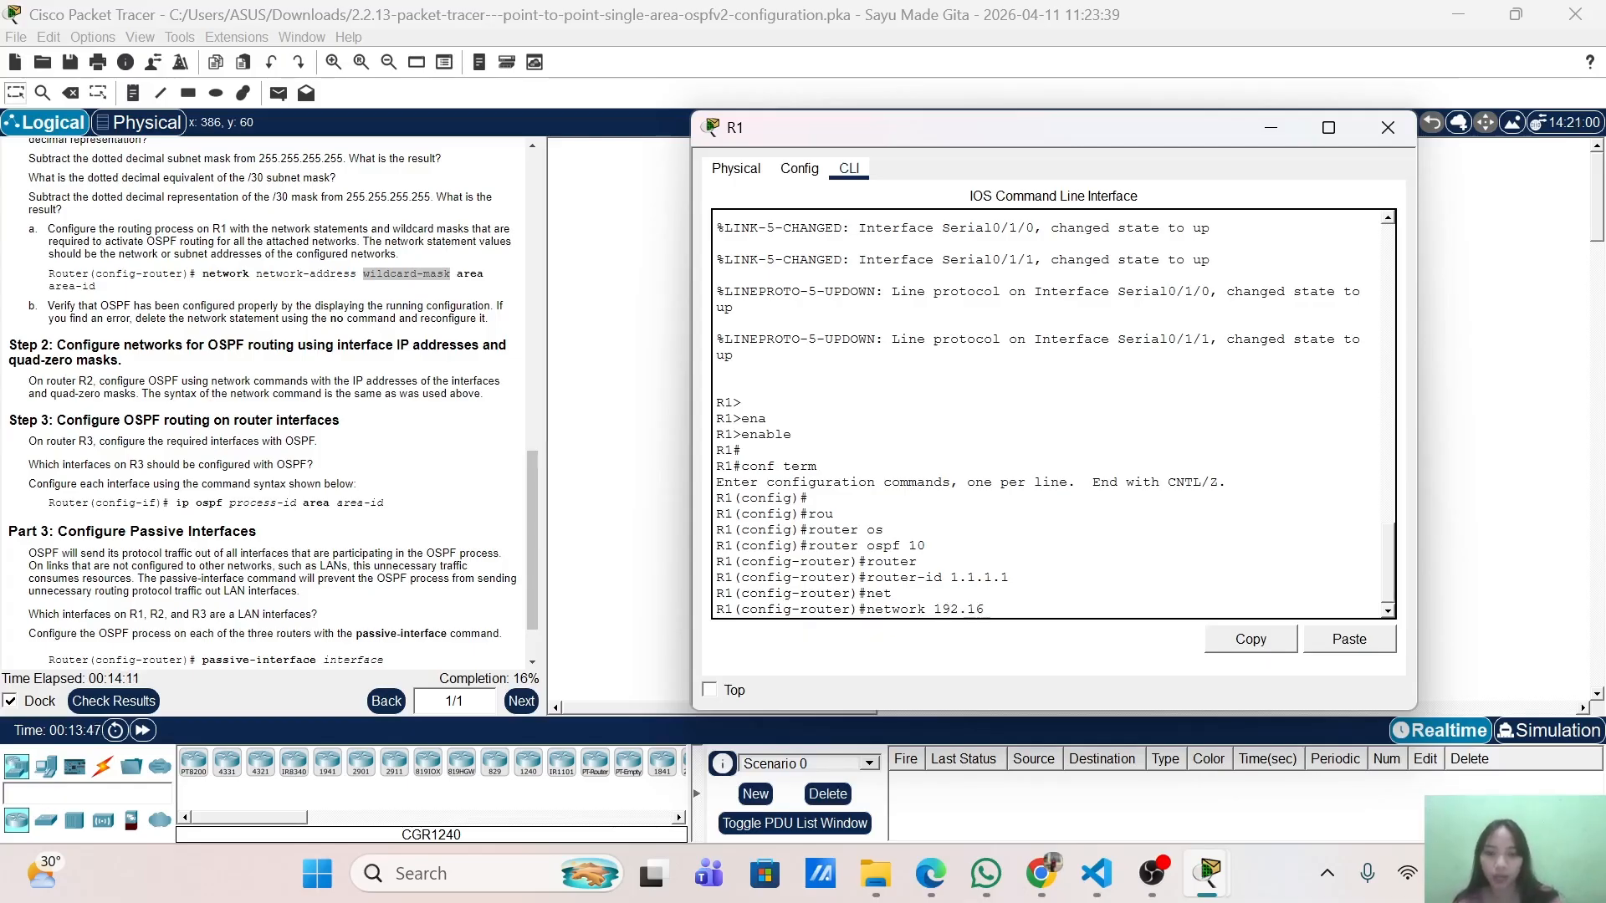
{"action": "type", "text": "8.10.0"}
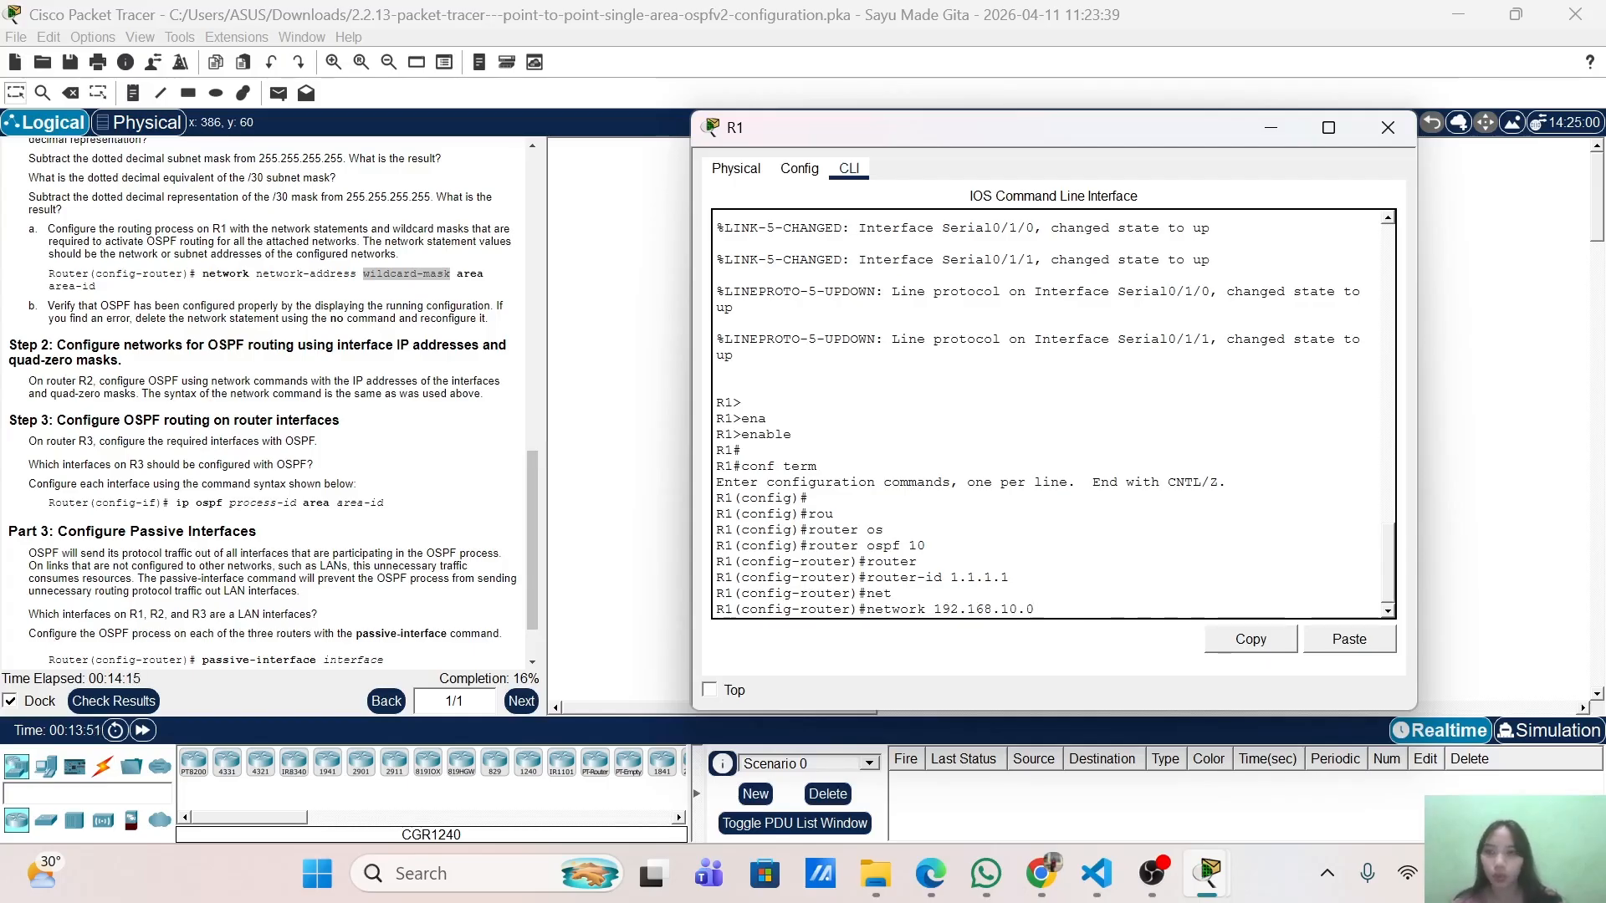
{"action": "scroll", "coordinate": [326, 589], "scroll_direction": "down", "scroll_amount": 3}
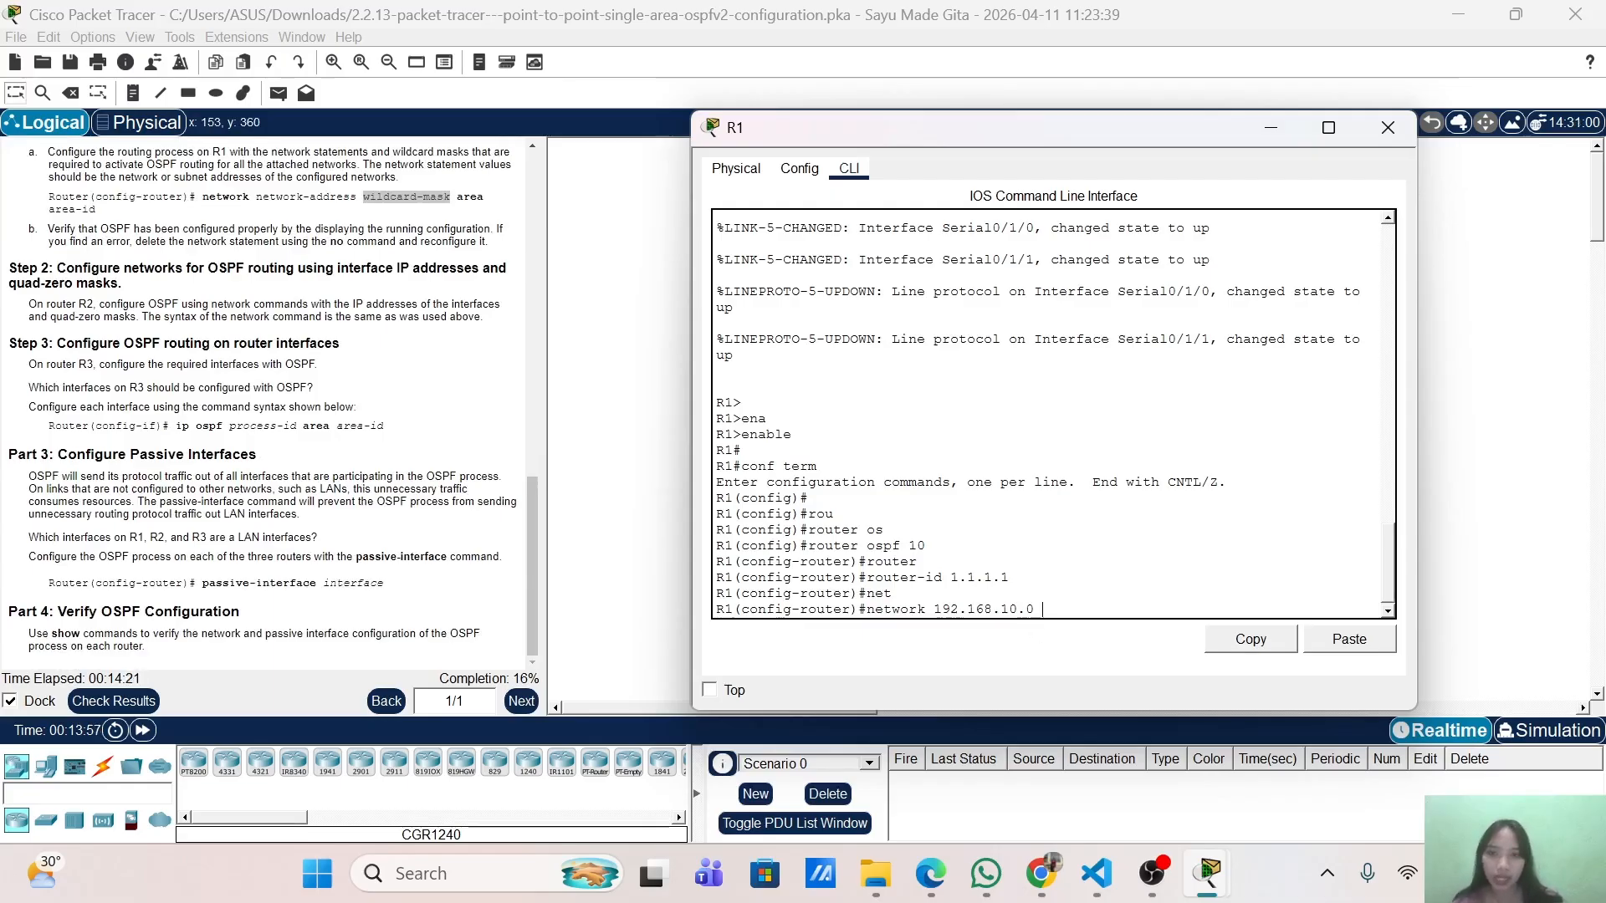
{"action": "mouse_move", "coordinate": [1015, 130]}
{"action": "left_mouse_down"}
{"action": "mouse_move", "coordinate": [1093, 337]}
{"action": "mouse_move", "coordinate": [1021, 228]}
{"action": "mouse_move", "coordinate": [1023, 87]}
{"action": "mouse_move", "coordinate": [1011, 120]}
{"action": "left_mouse_up"}
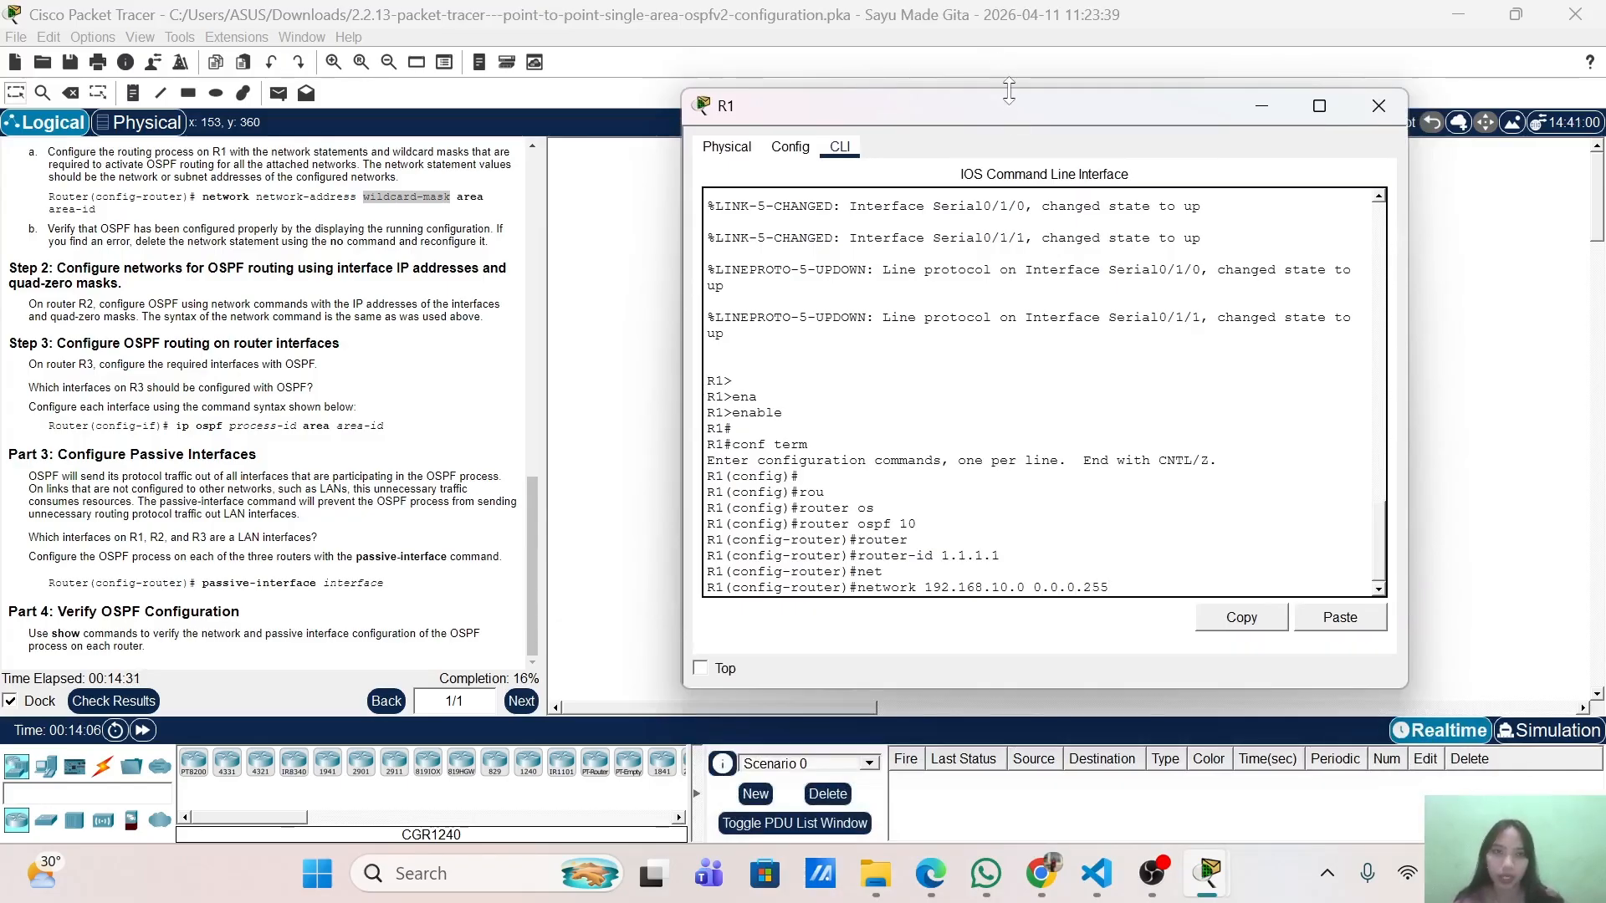
{"action": "mouse_move", "coordinate": [1015, 102]}
{"action": "left_mouse_down"}
{"action": "mouse_move", "coordinate": [1067, 283]}
{"action": "mouse_move", "coordinate": [1060, 203]}
{"action": "mouse_move", "coordinate": [1018, 118]}
{"action": "left_mouse_up"}
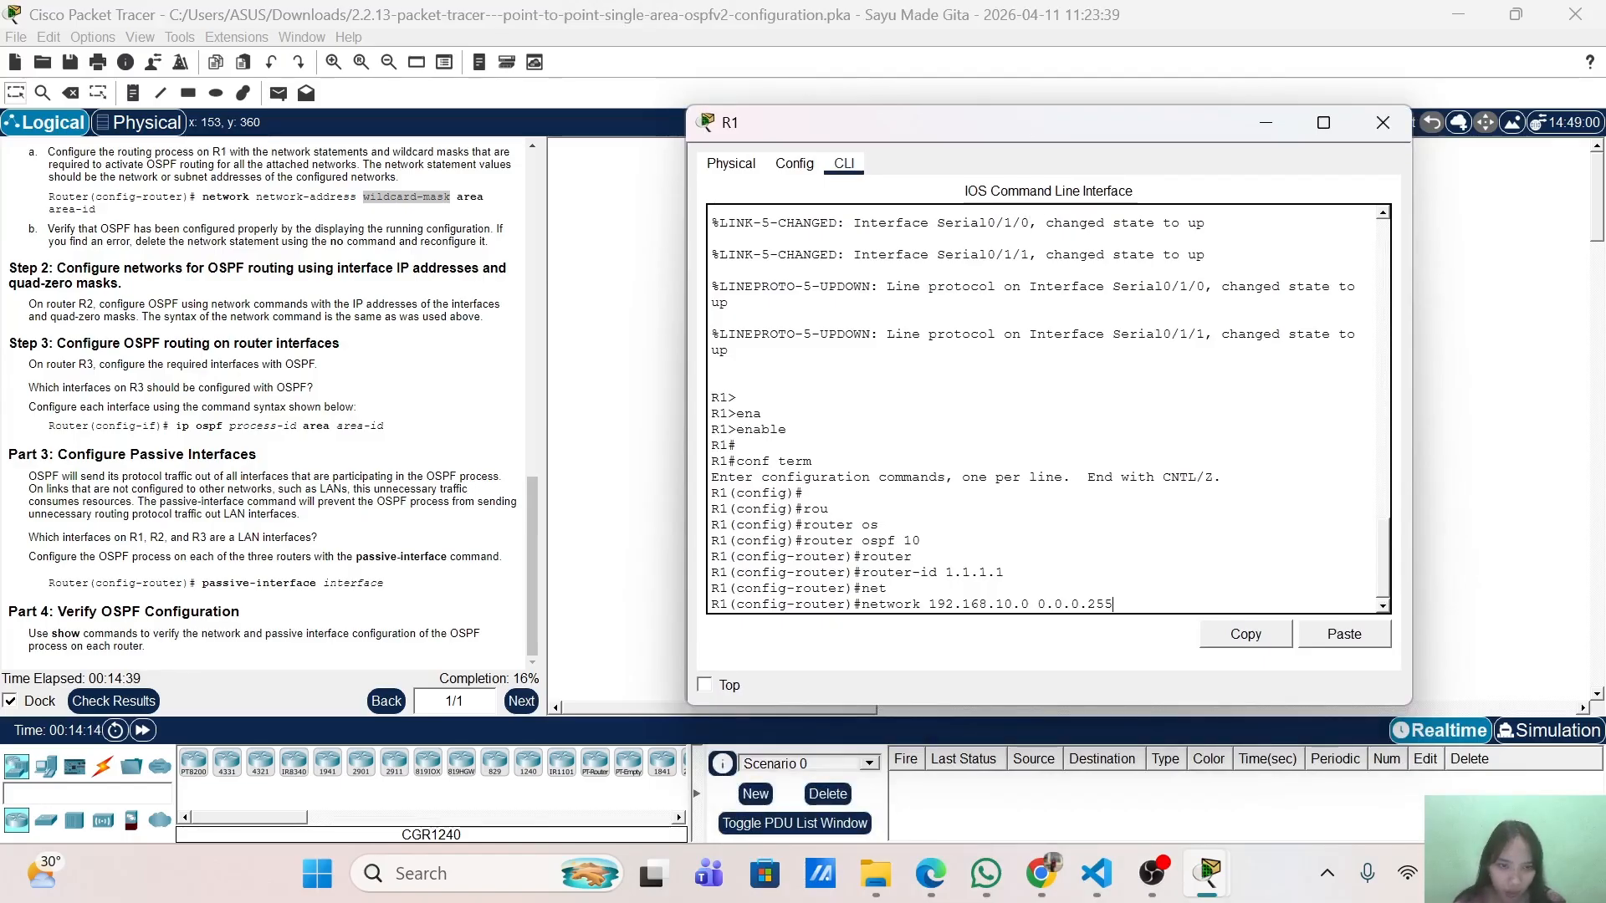
{"action": "type", "text": "area"}
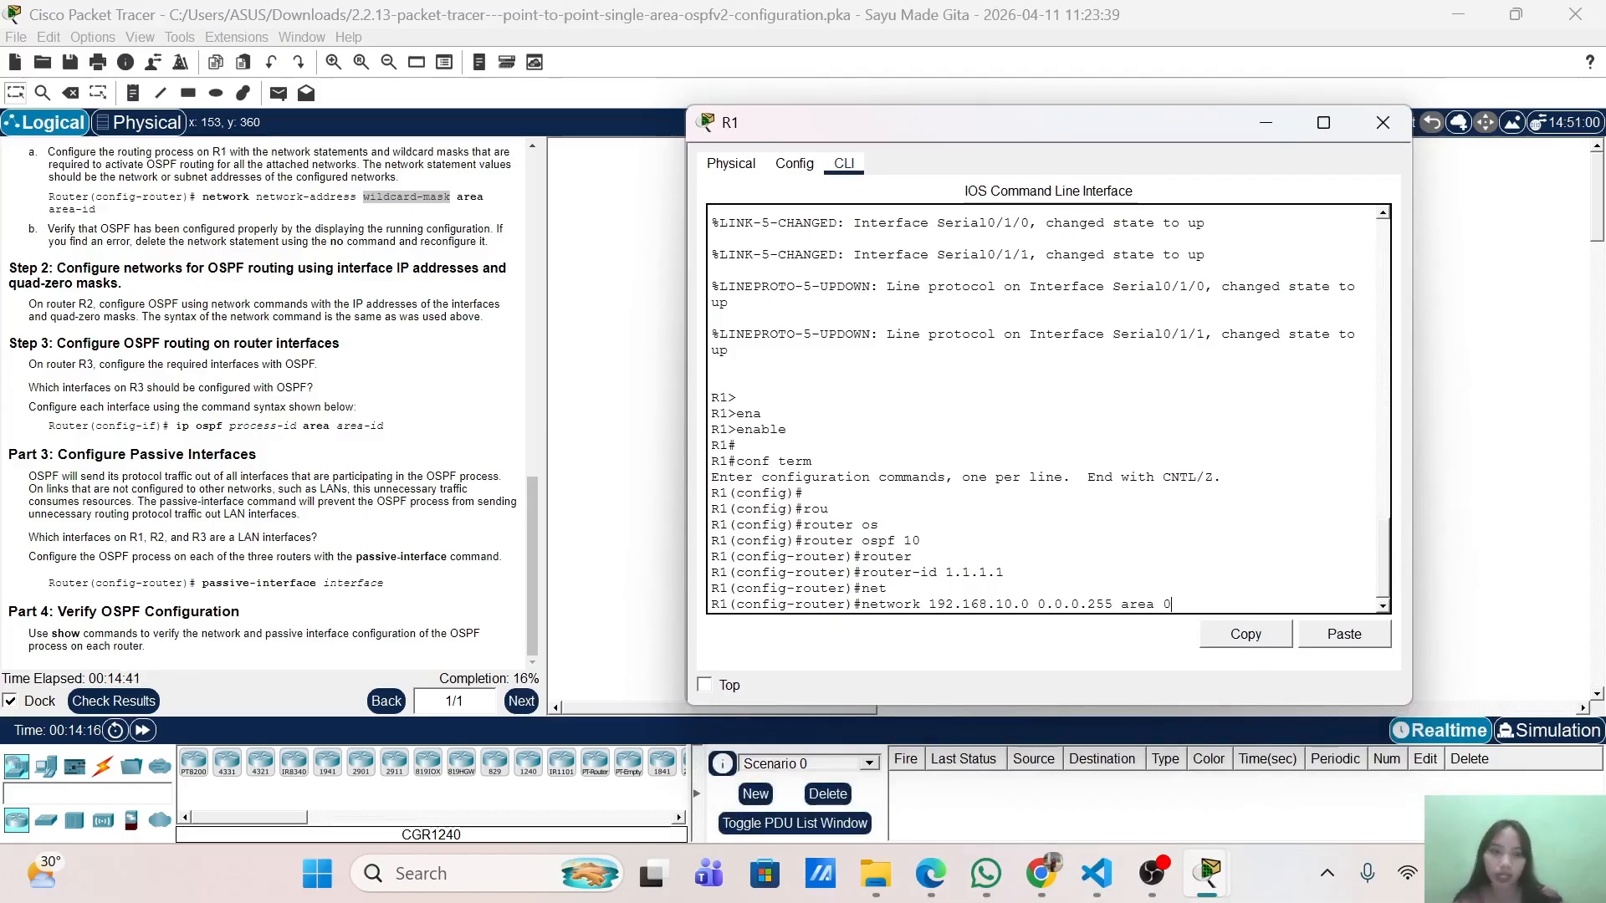
{"action": "type", "text": " 0"}
{"action": "key", "text": "Return"}
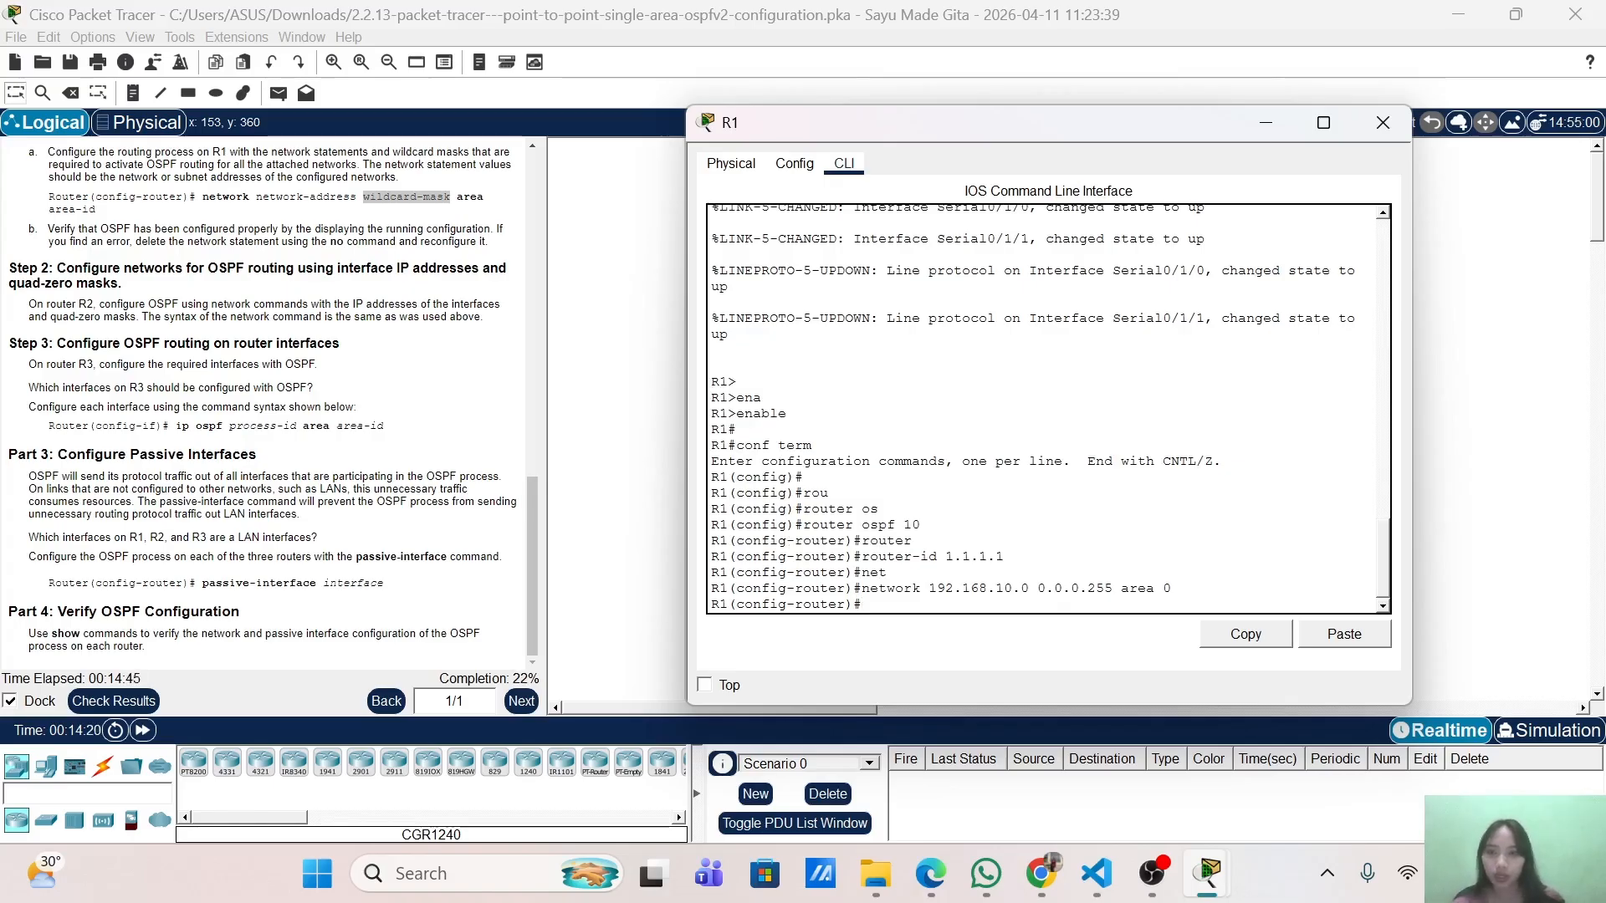
Begin a second network statement on R1 with address 10.1.1.0 for the R1–R2 serial link, checking the address against the topology.
{"action": "type", "text": "network"}
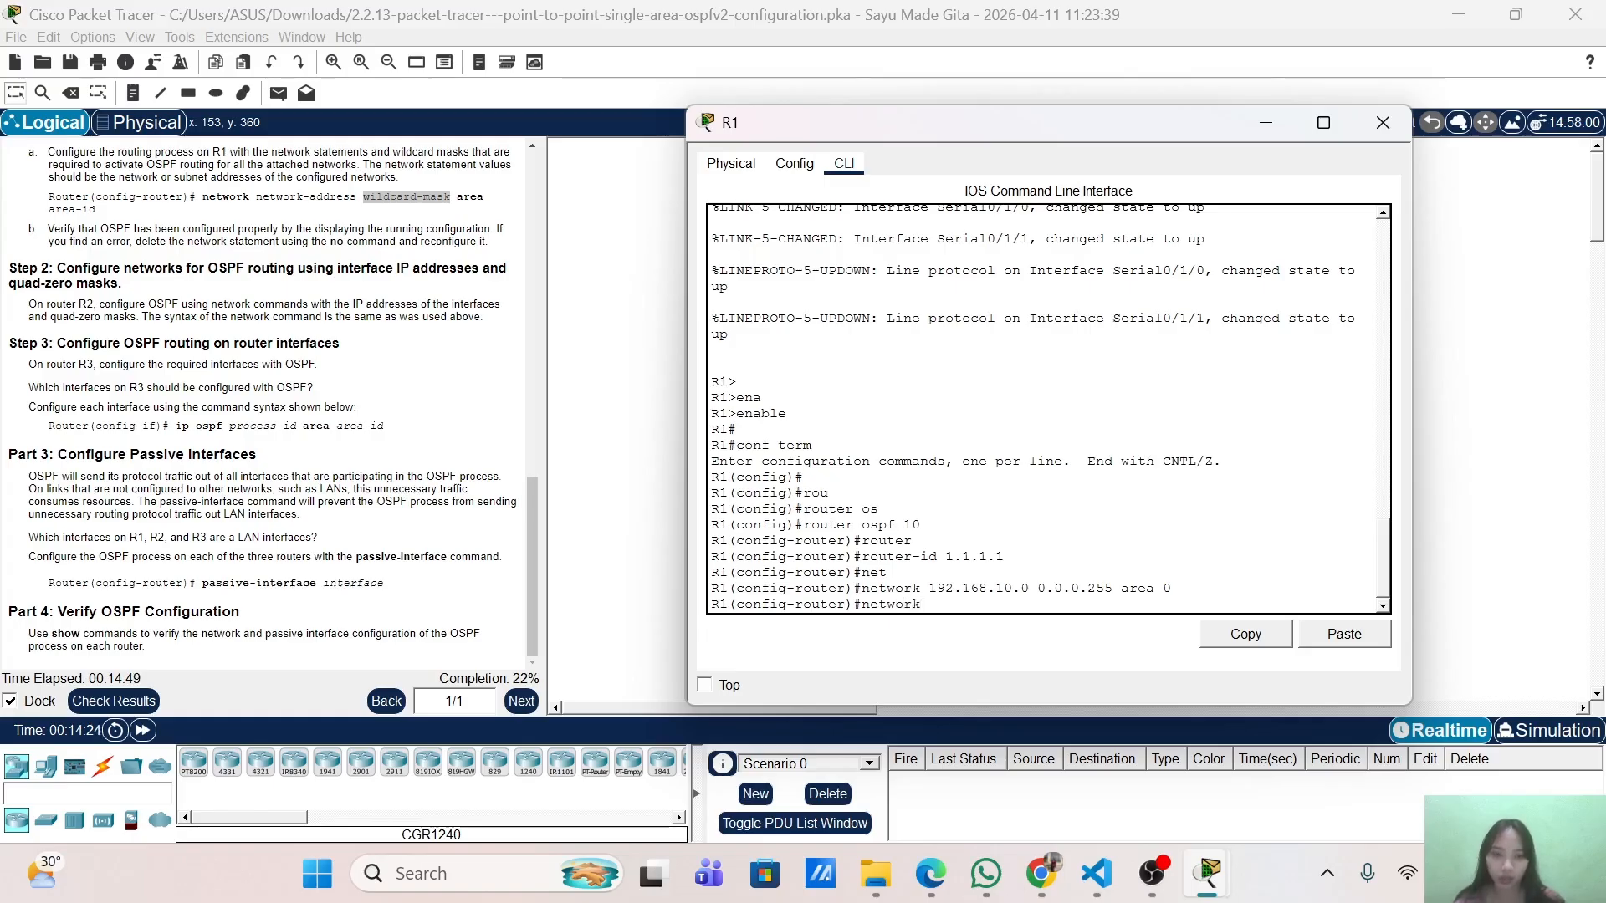
{"action": "left_click_drag", "start_coordinate": [1005, 122], "coordinate": [1135, 462]}
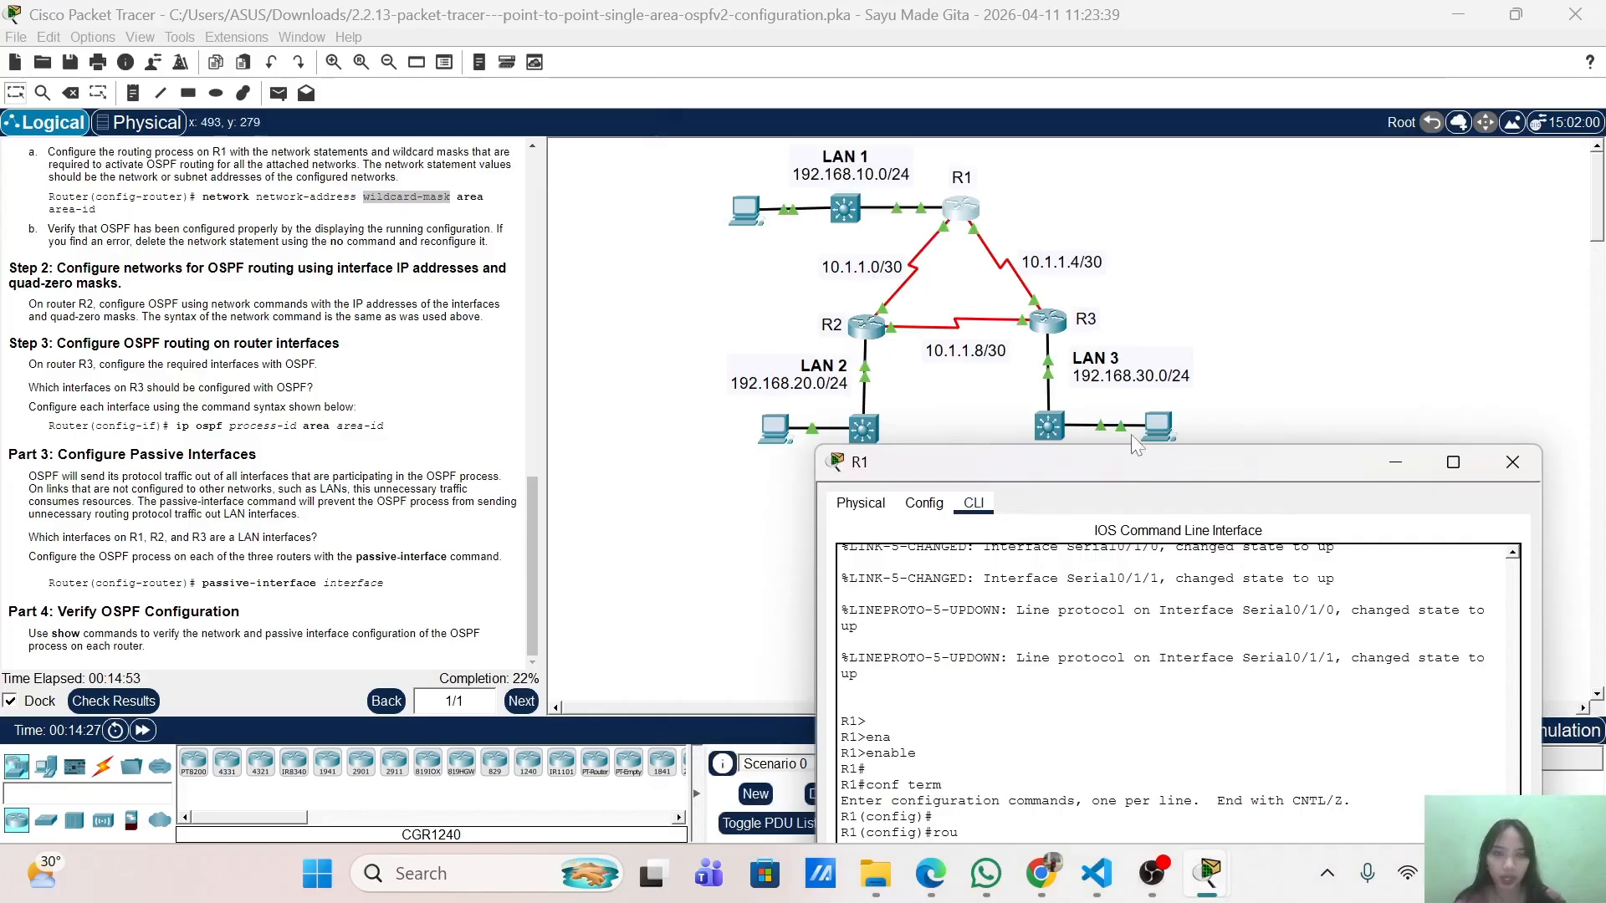
{"action": "left_click_drag", "start_coordinate": [1200, 455], "coordinate": [1094, 170]}
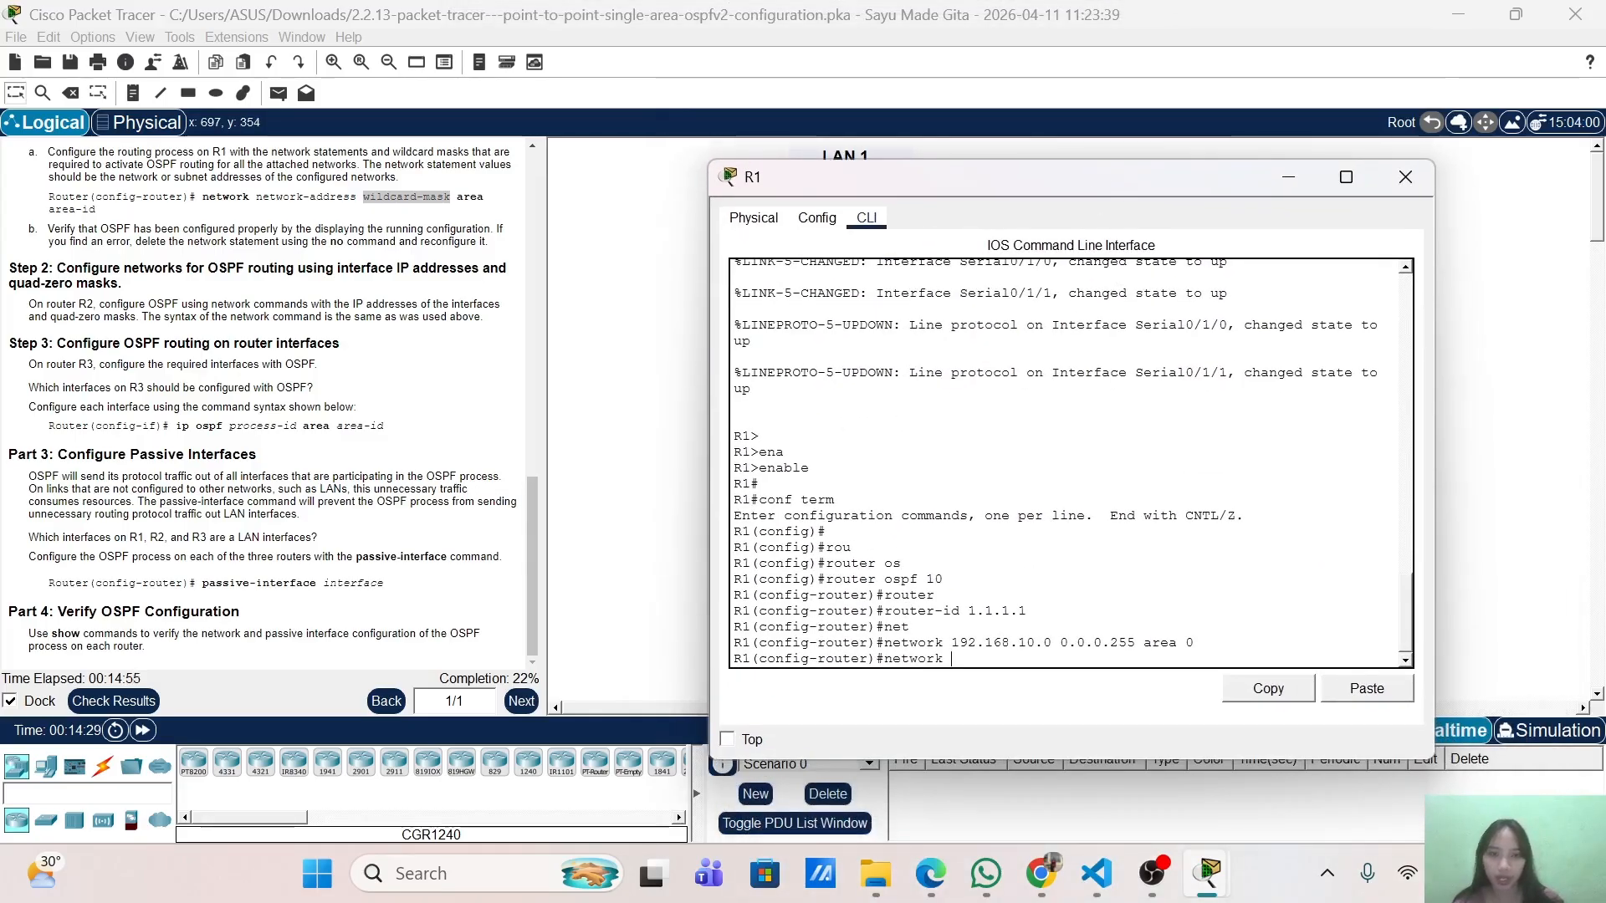
{"action": "type", "text": "10.10"}
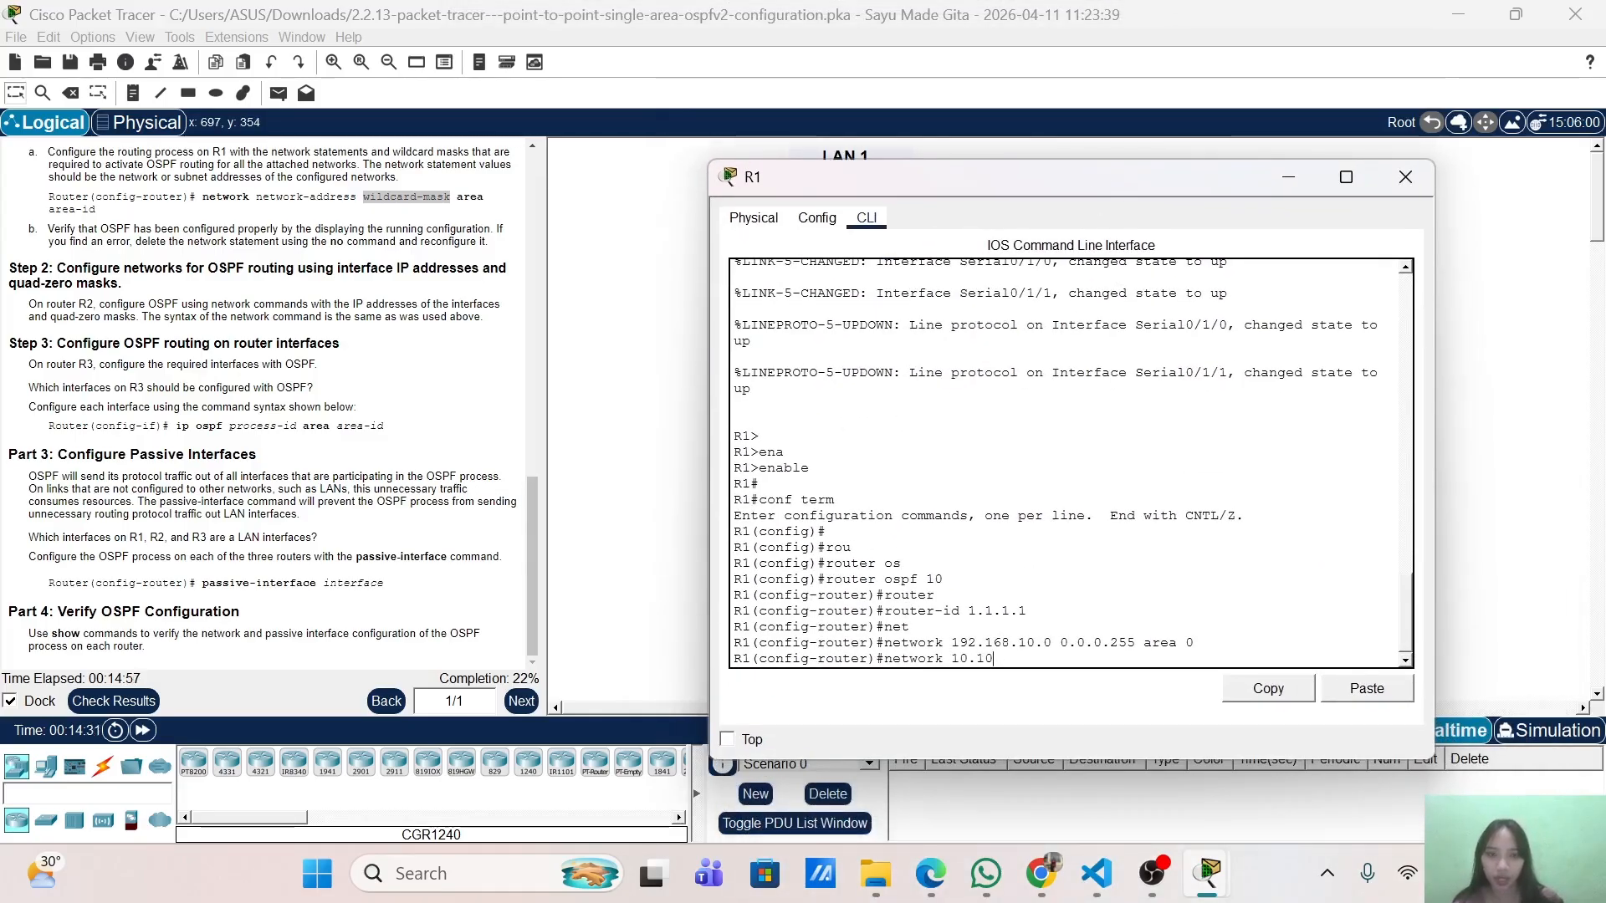
{"action": "key", "text": "BackSpace"}
{"action": "type", "text": "1.1."}
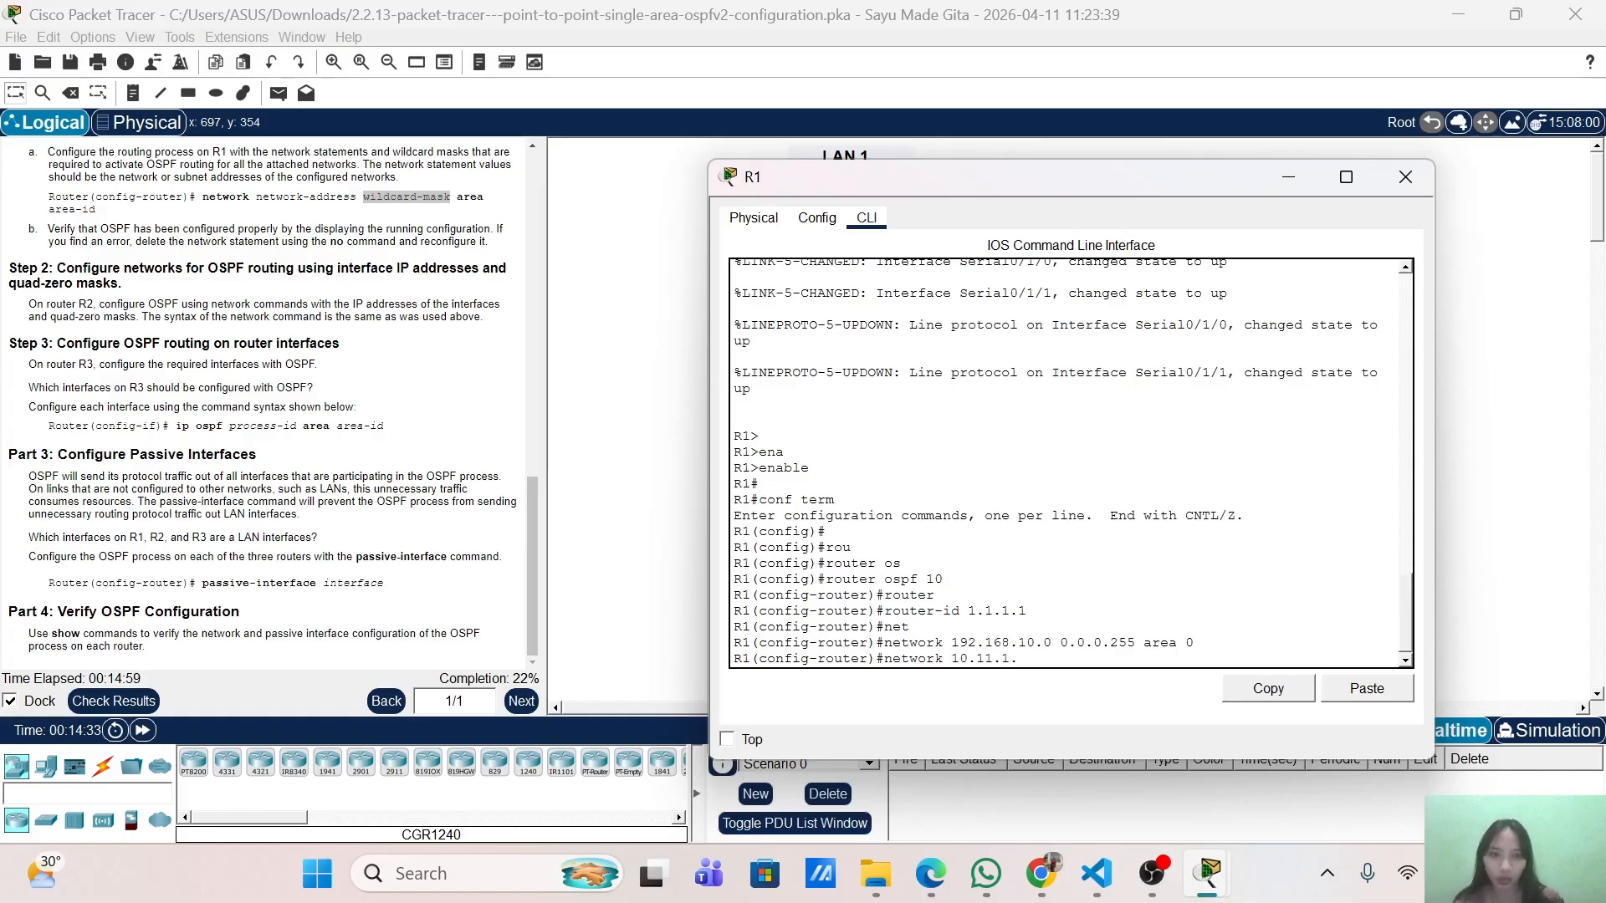
{"action": "key", "text": "BackSpace"}
{"action": "key", "text": "BackSpace"}
{"action": "key", "text": "BackSpace"}
{"action": "key", "text": "BackSpace"}
{"action": "type", "text": "."}
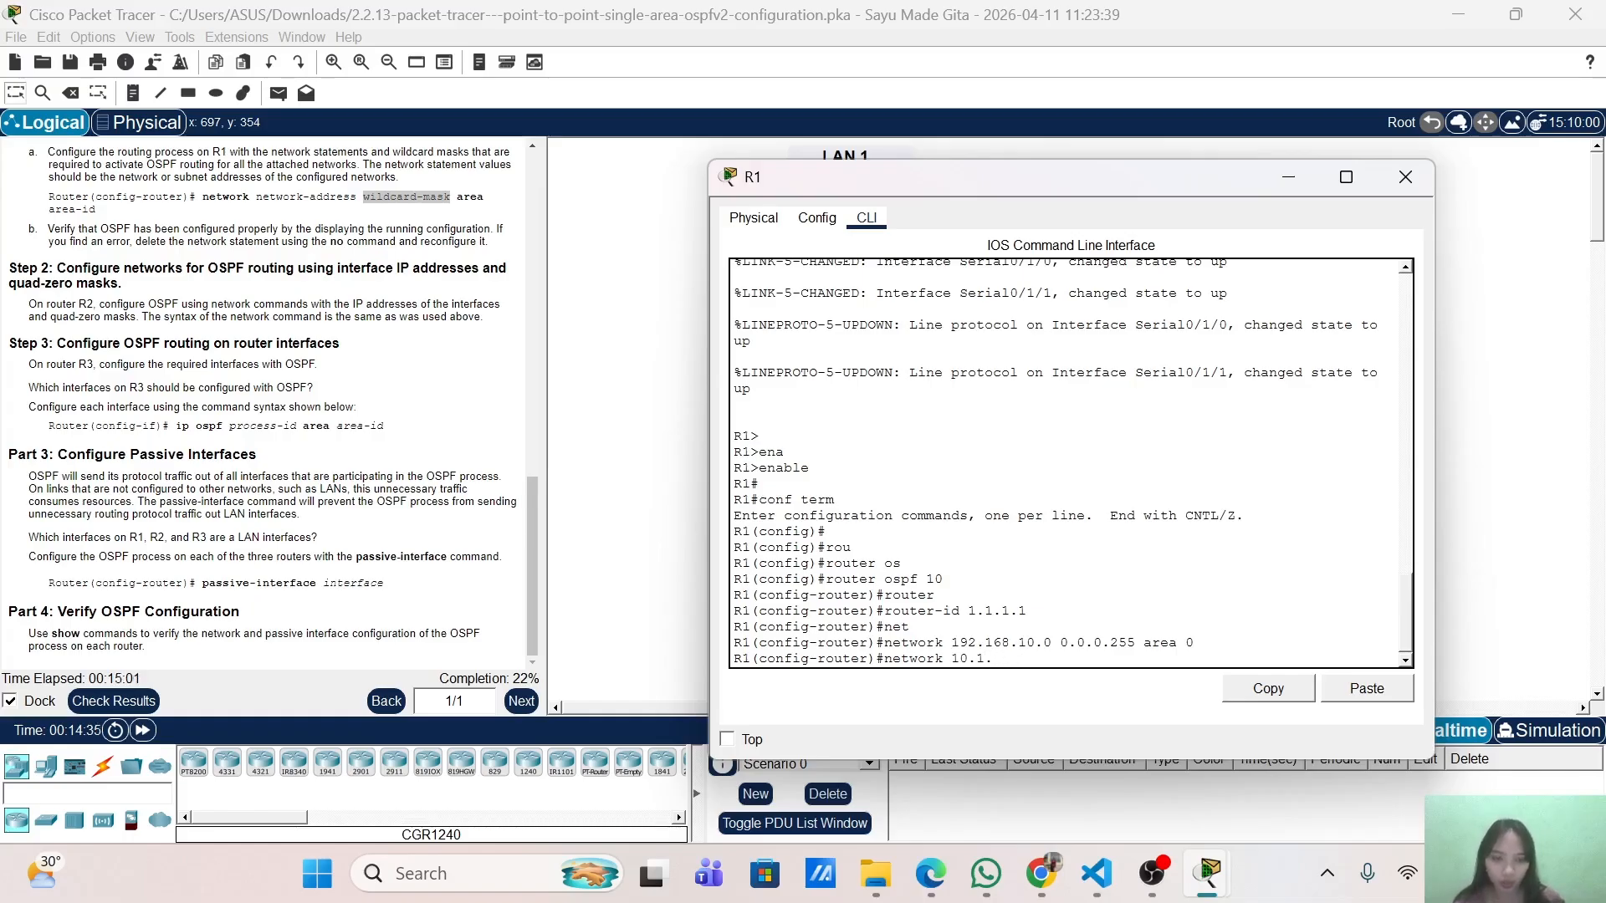
{"action": "type", "text": "1.0"}
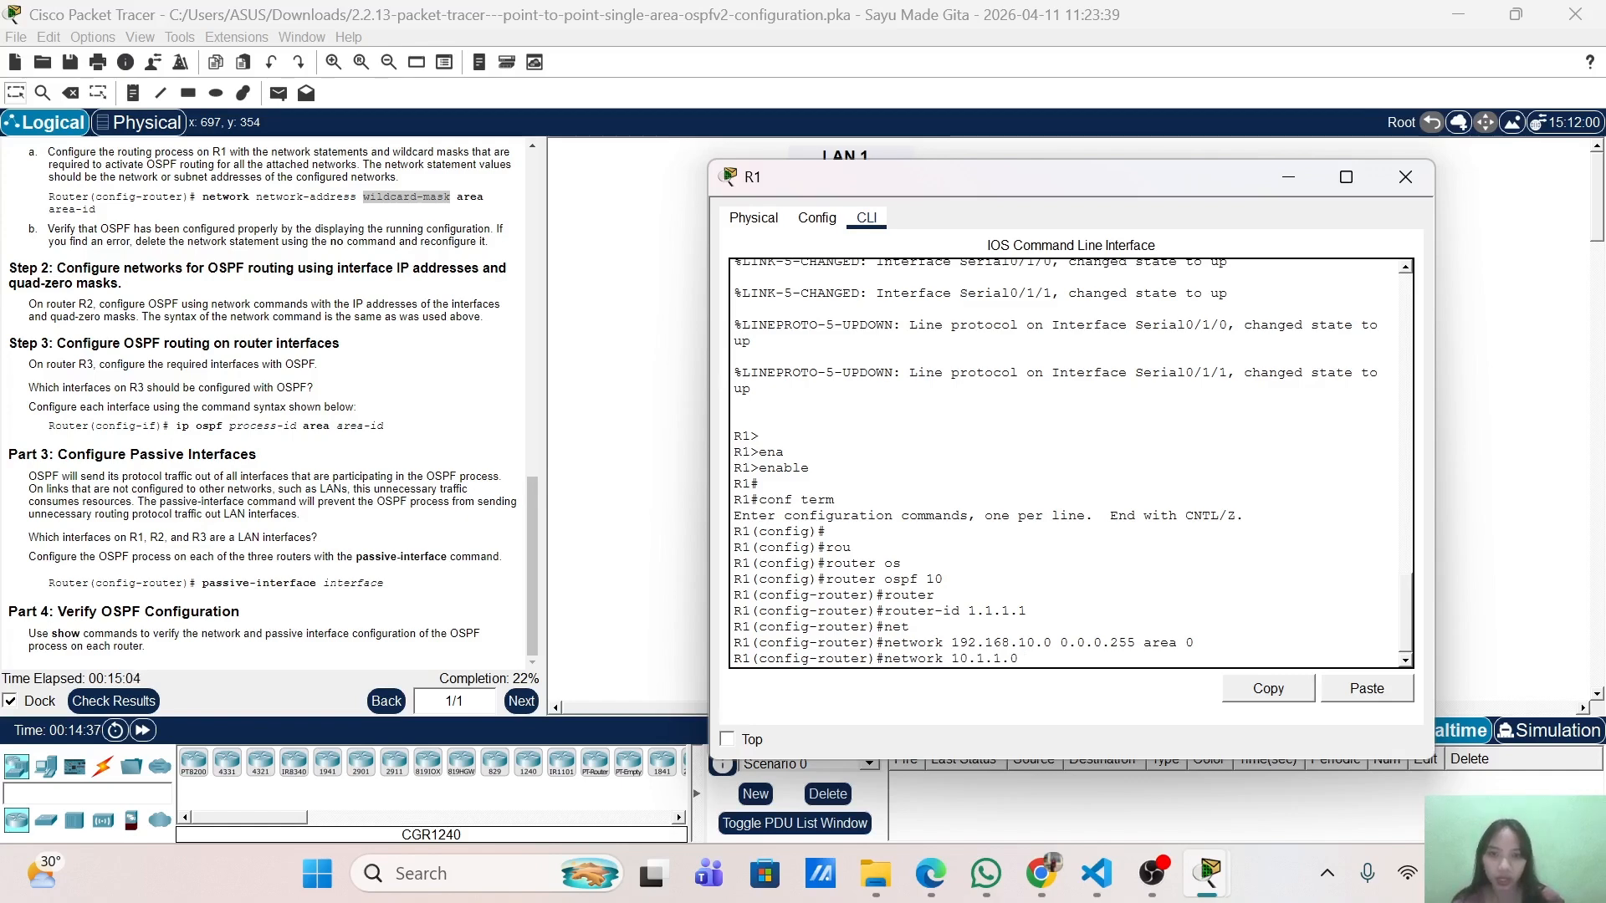
Check the R1–R2 link's prefix in the topology and complete its network statement with wildcard mask 0.0.0.3 and area 0.
{"action": "left_click_drag", "start_coordinate": [1004, 187], "coordinate": [1094, 368]}
{"action": "type", "text": ".0"}
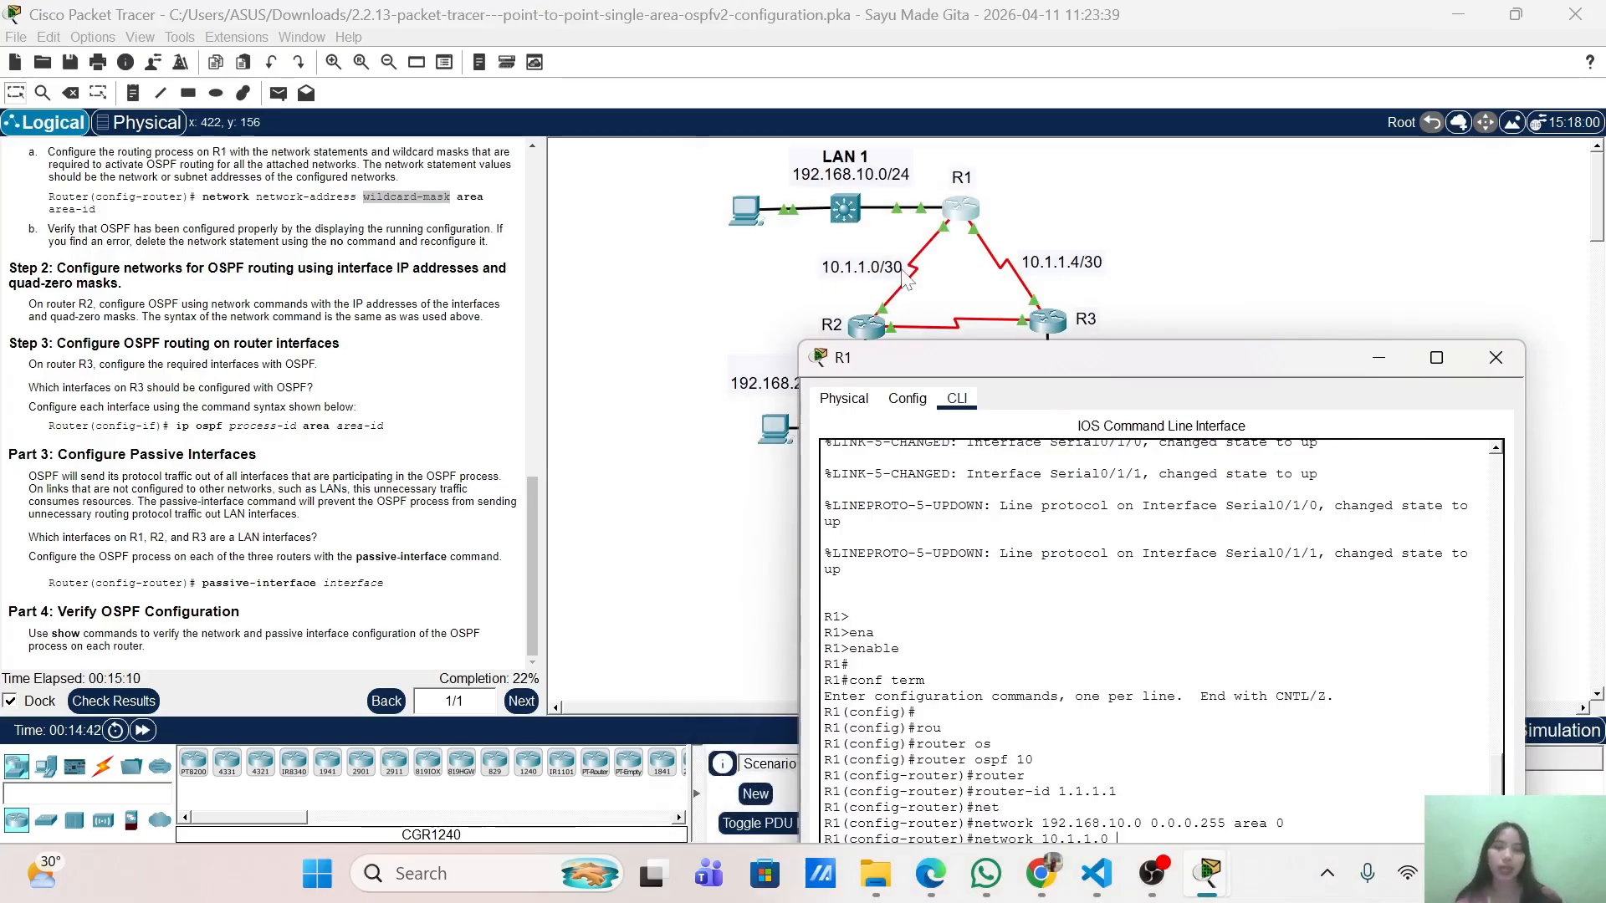
{"action": "left_click_drag", "start_coordinate": [1015, 367], "coordinate": [946, 214]}
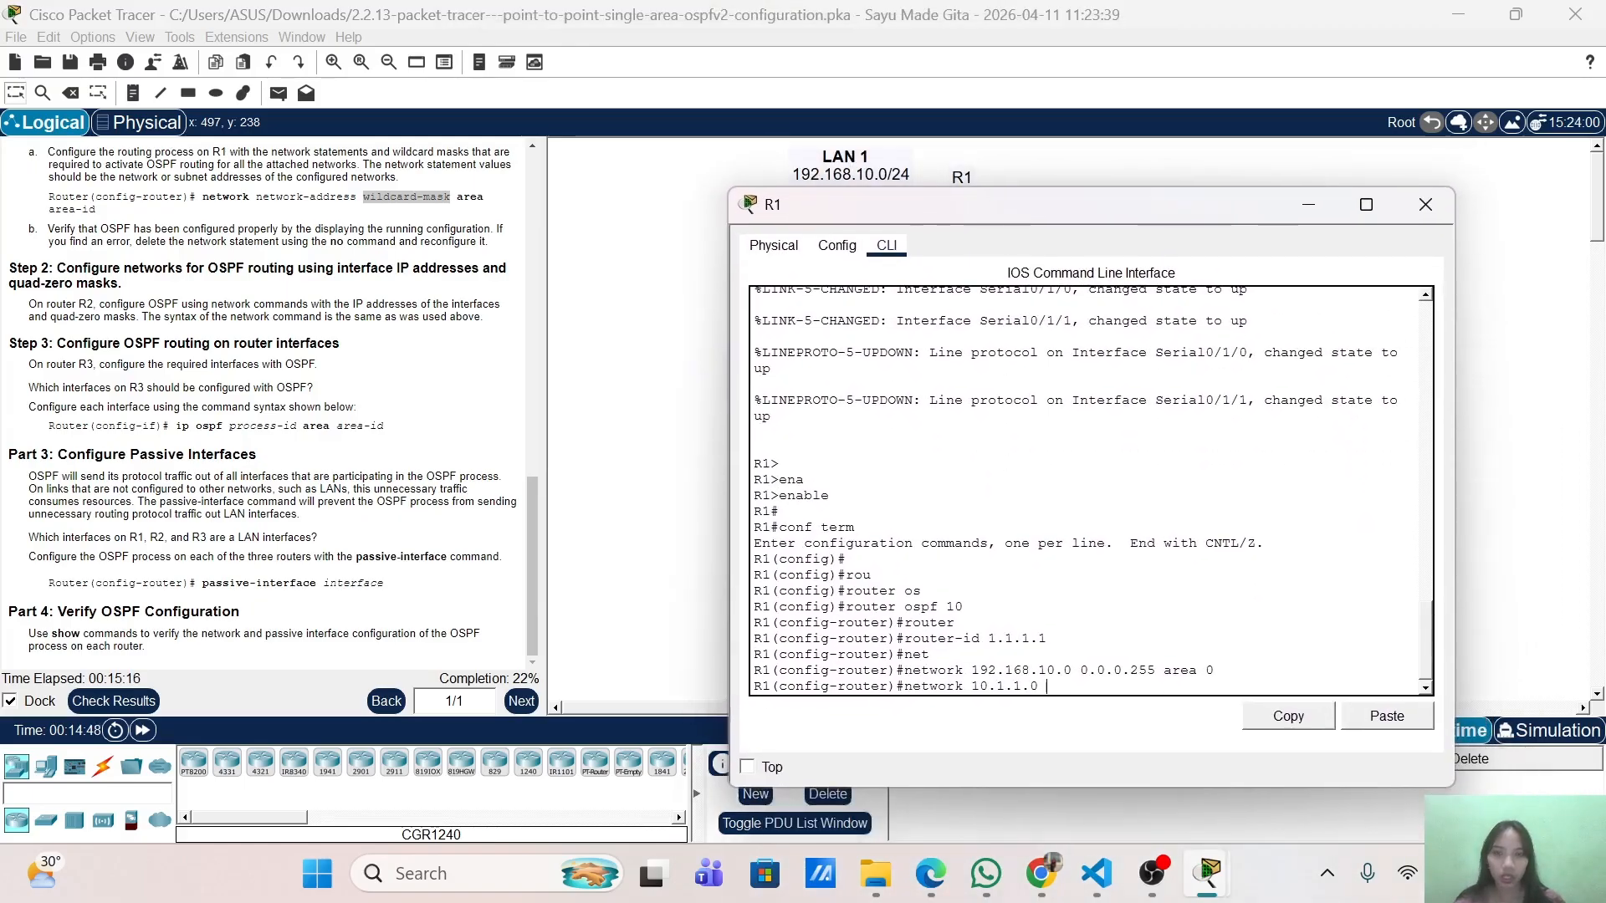
{"action": "type", "text": "0.0."}
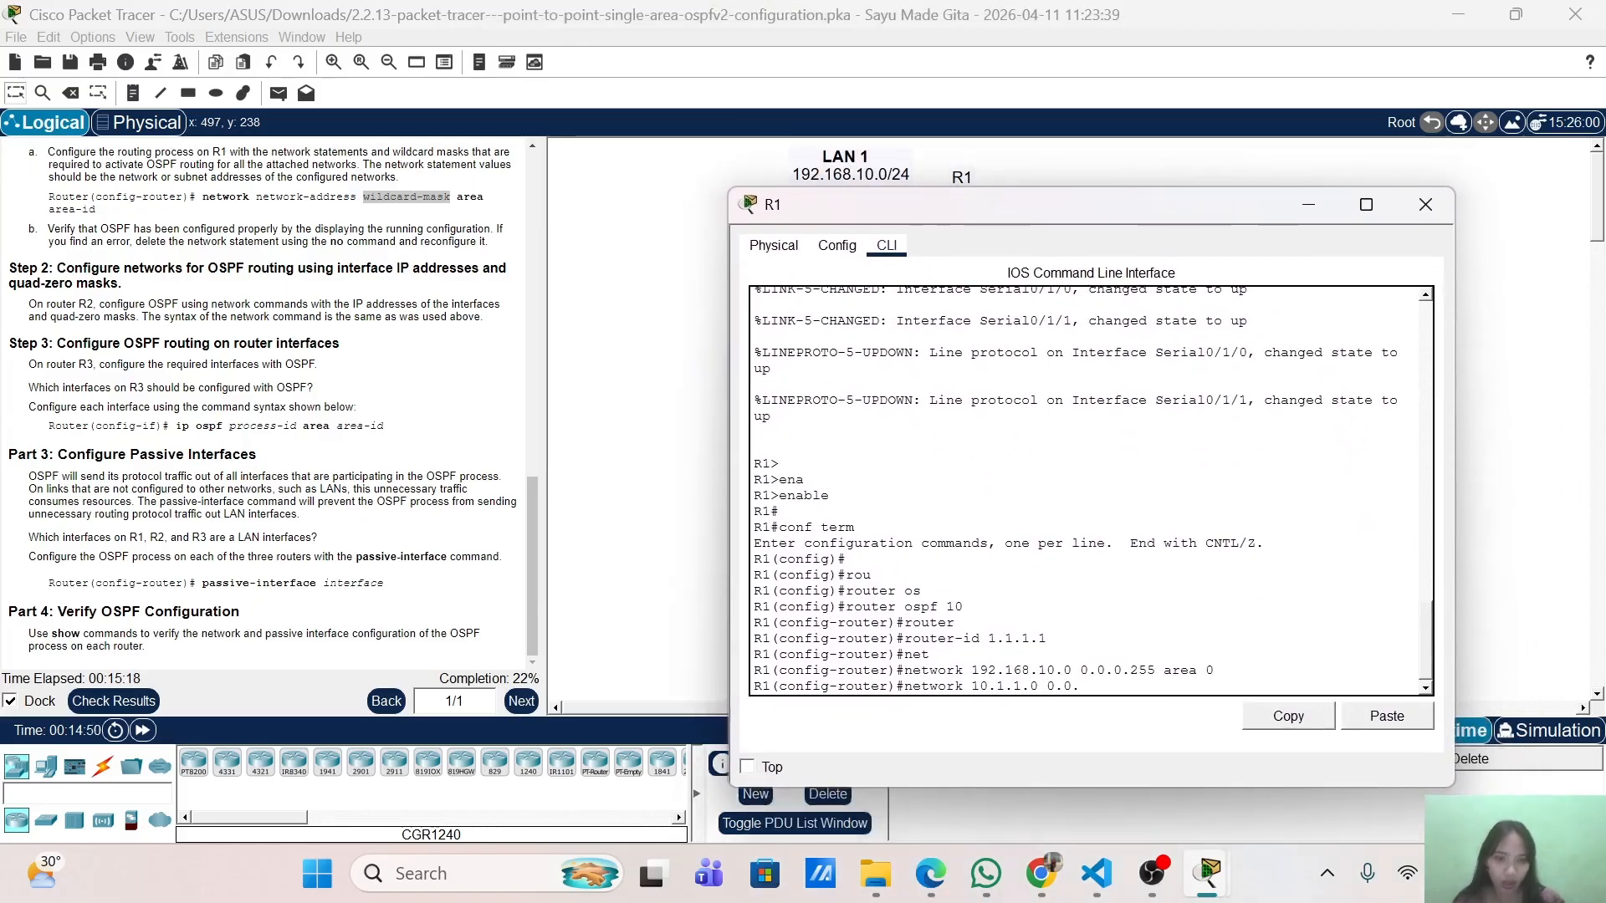
{"action": "type", "text": "0.3 a"}
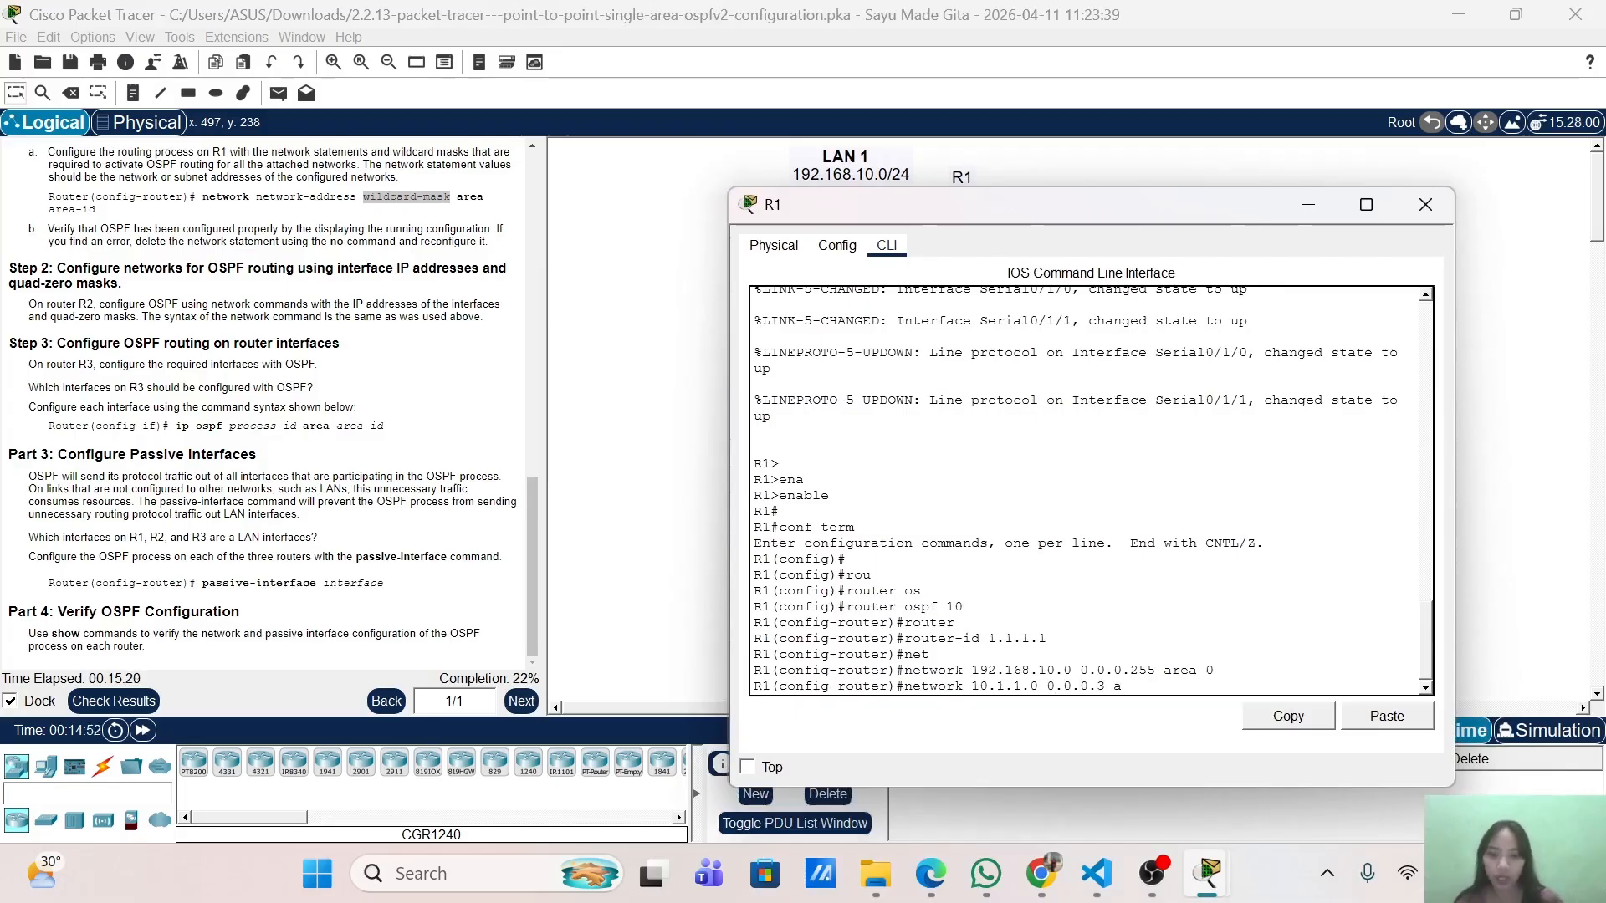
{"action": "type", "text": "rea 0"}
{"action": "key", "text": "Return"}
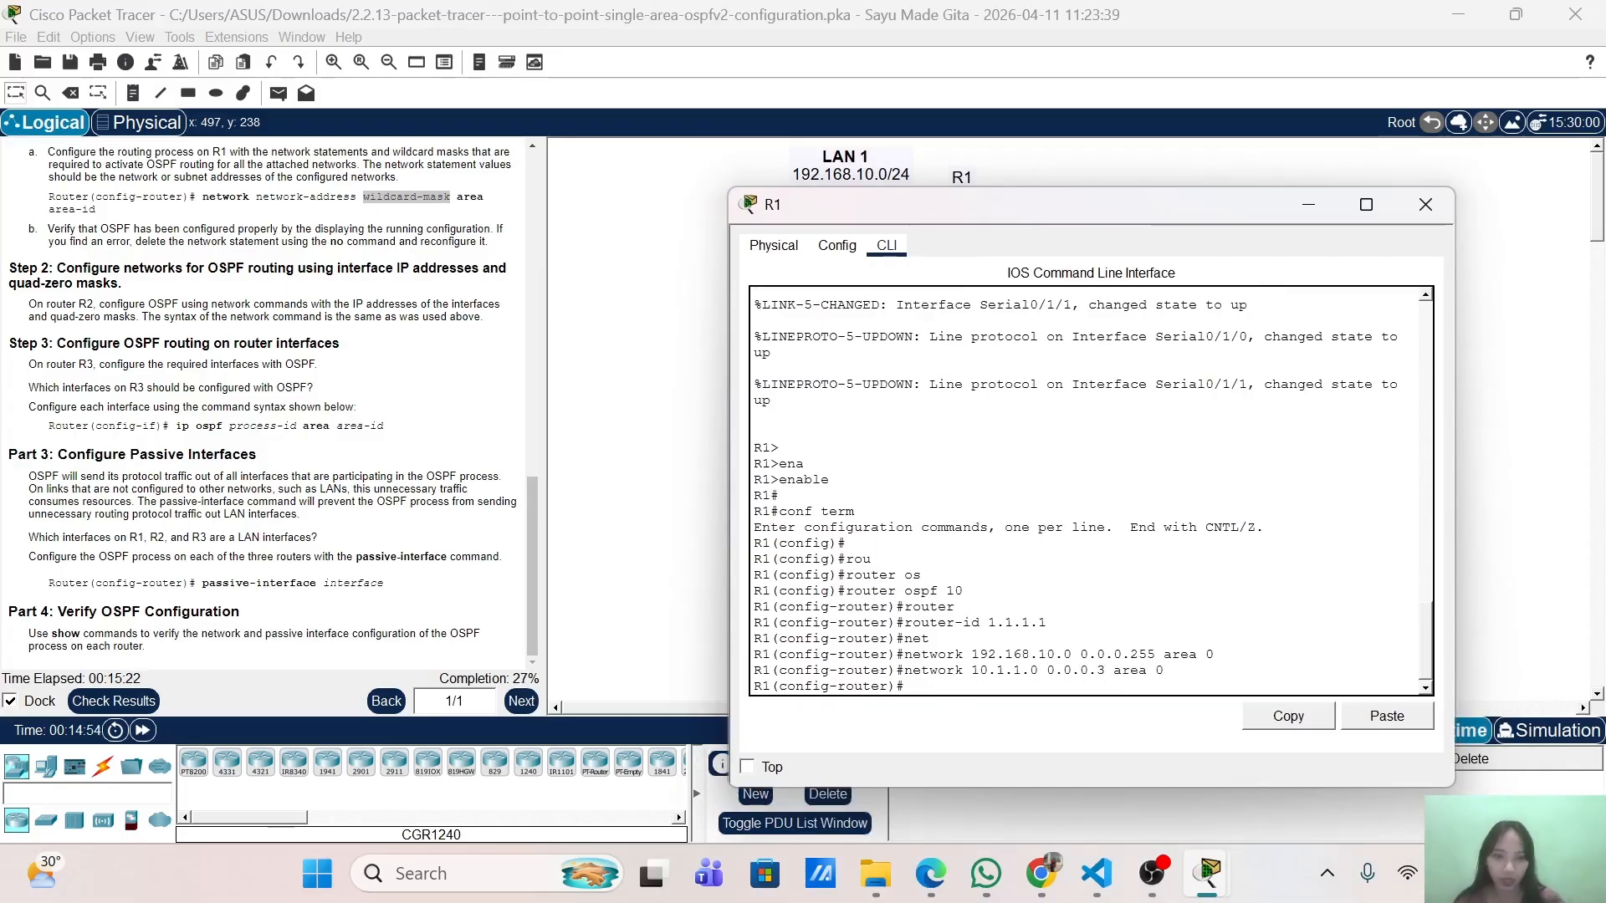
Add a third OSPF network statement on R1 for the R1–R3 serial link: 10.1.1.4, wildcard mask 0.0.0.3, area 0.
{"action": "type", "text": "netw"}
{"action": "key", "text": "Tab"}
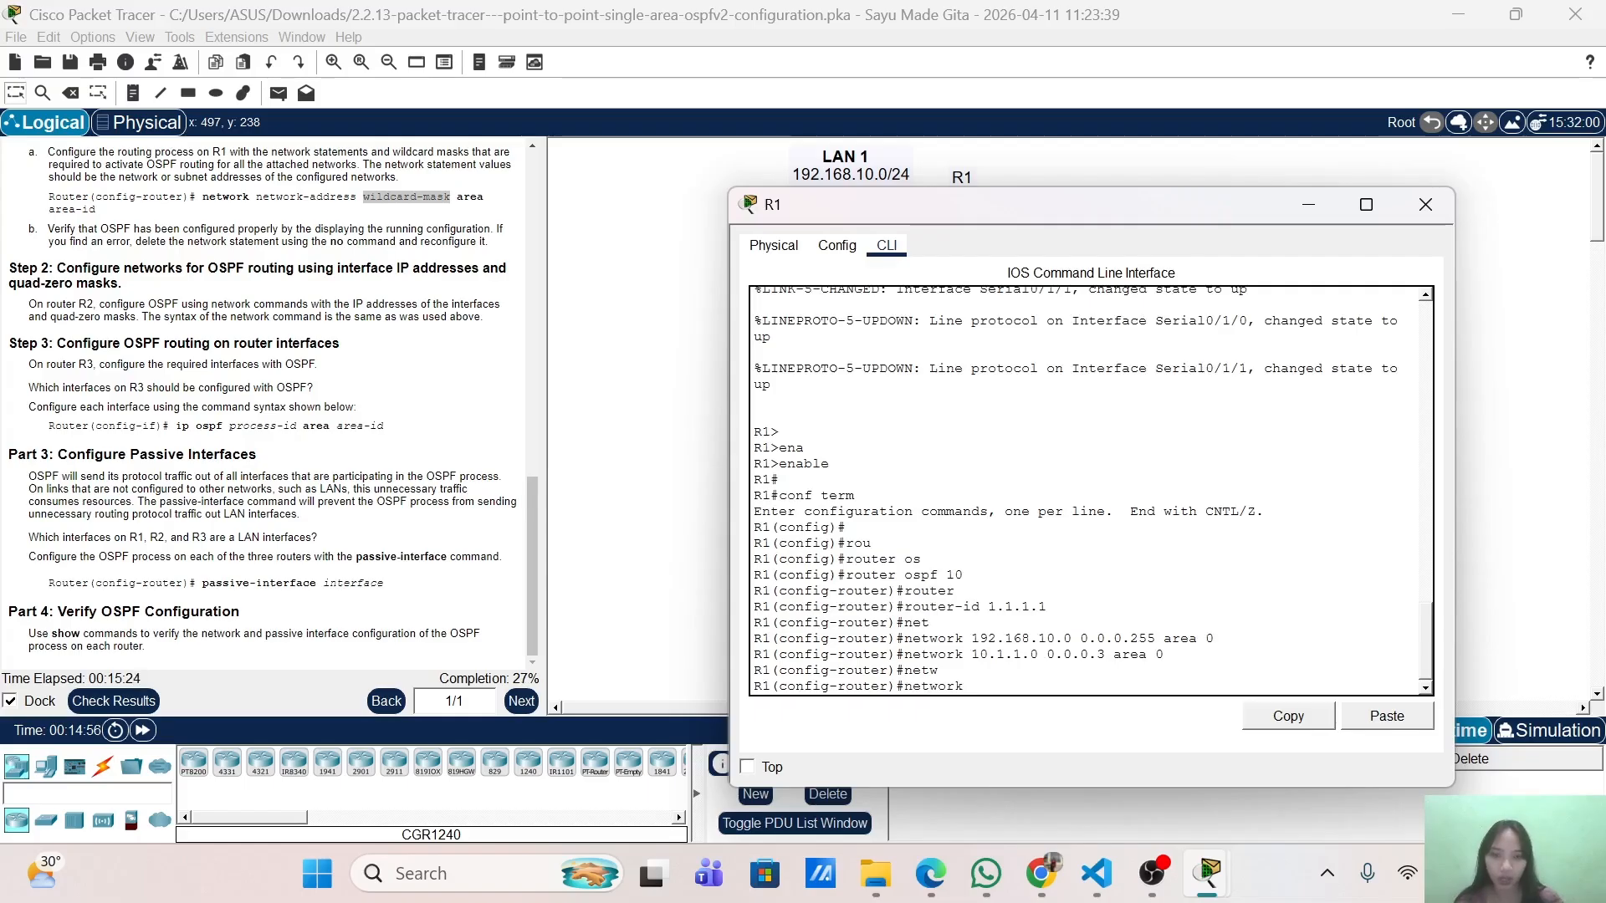
{"action": "mouse_move", "coordinate": [995, 216]}
{"action": "left_mouse_down"}
{"action": "mouse_move", "coordinate": [1007, 776]}
{"action": "mouse_move", "coordinate": [1059, 281]}
{"action": "mouse_move", "coordinate": [1005, 246]}
{"action": "left_mouse_up"}
{"action": "type", "text": "1"}
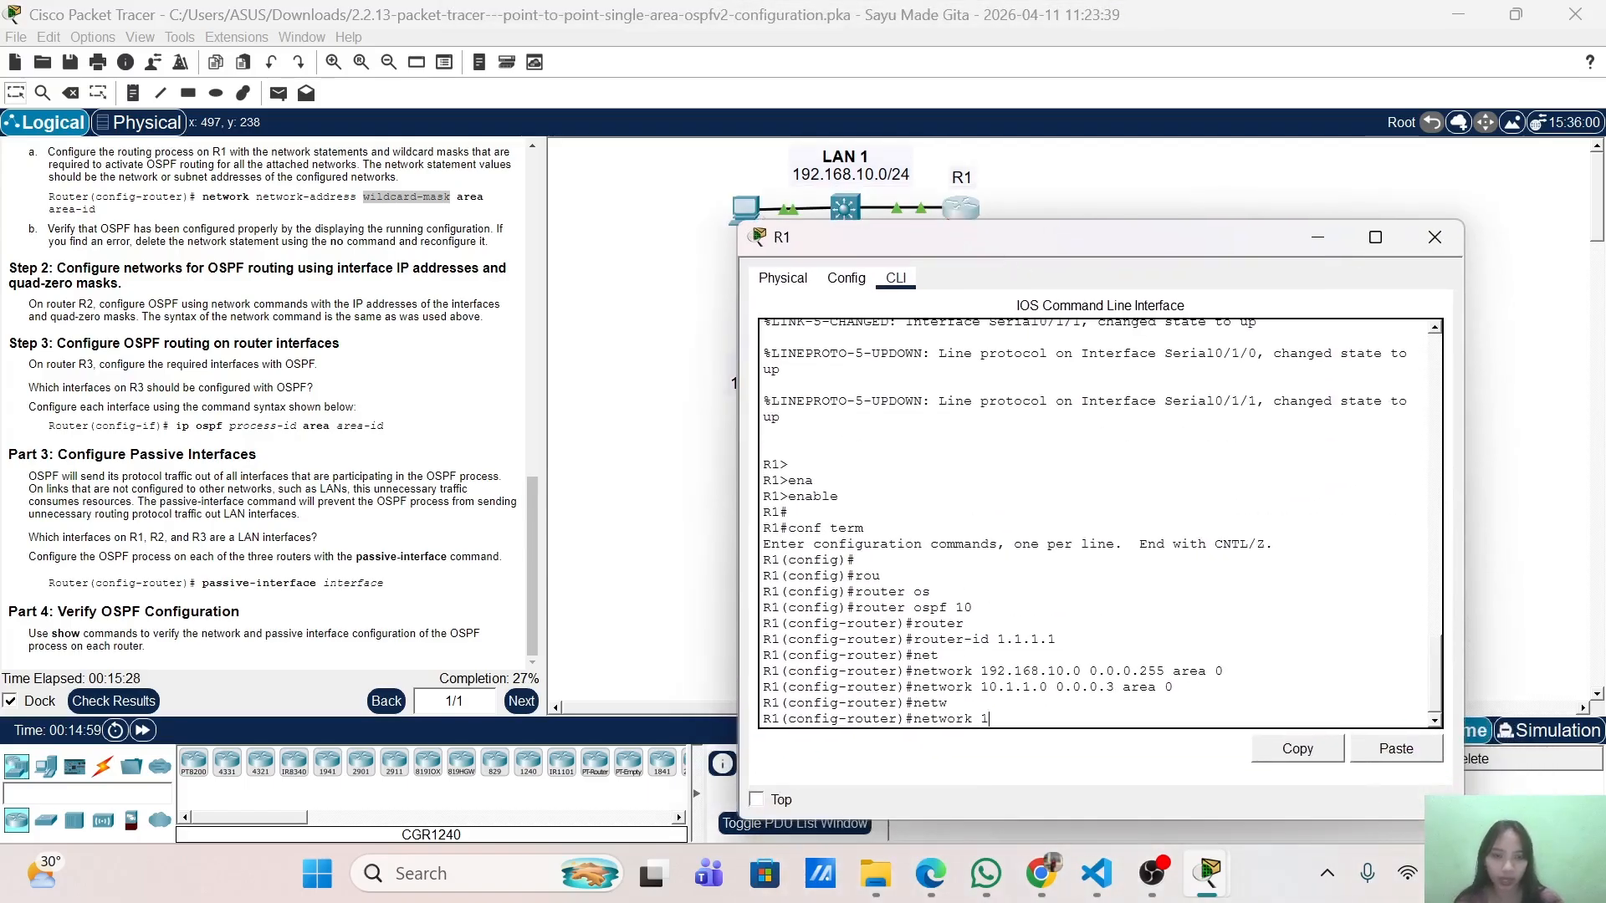
{"action": "type", "text": "0.1.1.4"}
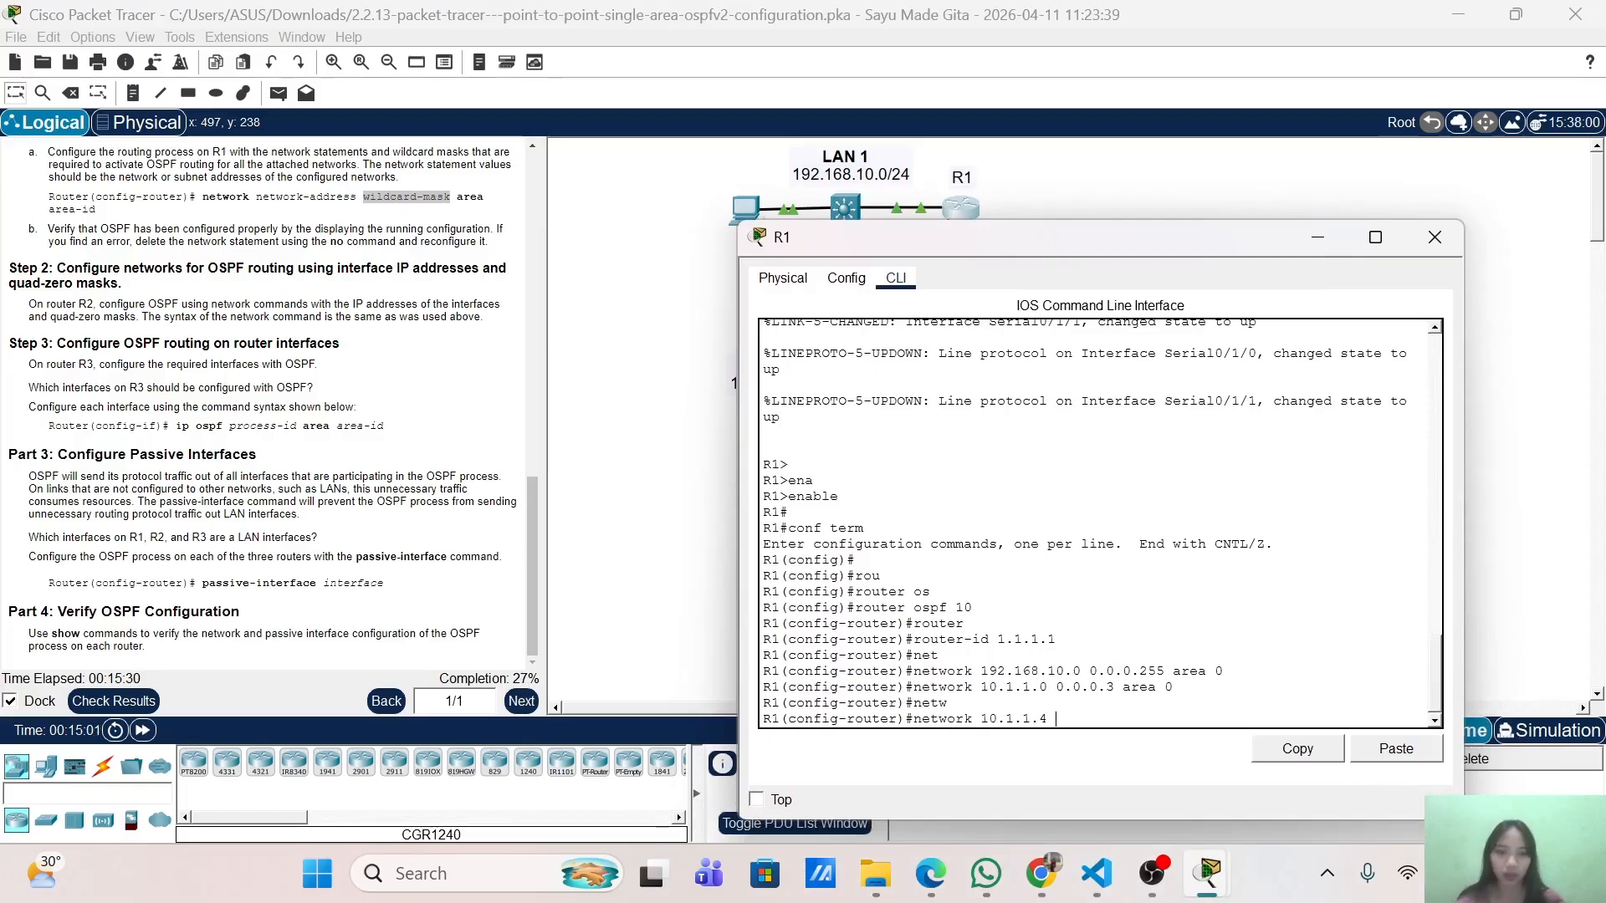
{"action": "mouse_move", "coordinate": [1102, 229]}
{"action": "left_mouse_down"}
{"action": "mouse_move", "coordinate": [1144, 419]}
{"action": "mouse_move", "coordinate": [1097, 226]}
{"action": "mouse_move", "coordinate": [1081, 220]}
{"action": "left_mouse_up"}
{"action": "type", "text": "0,"}
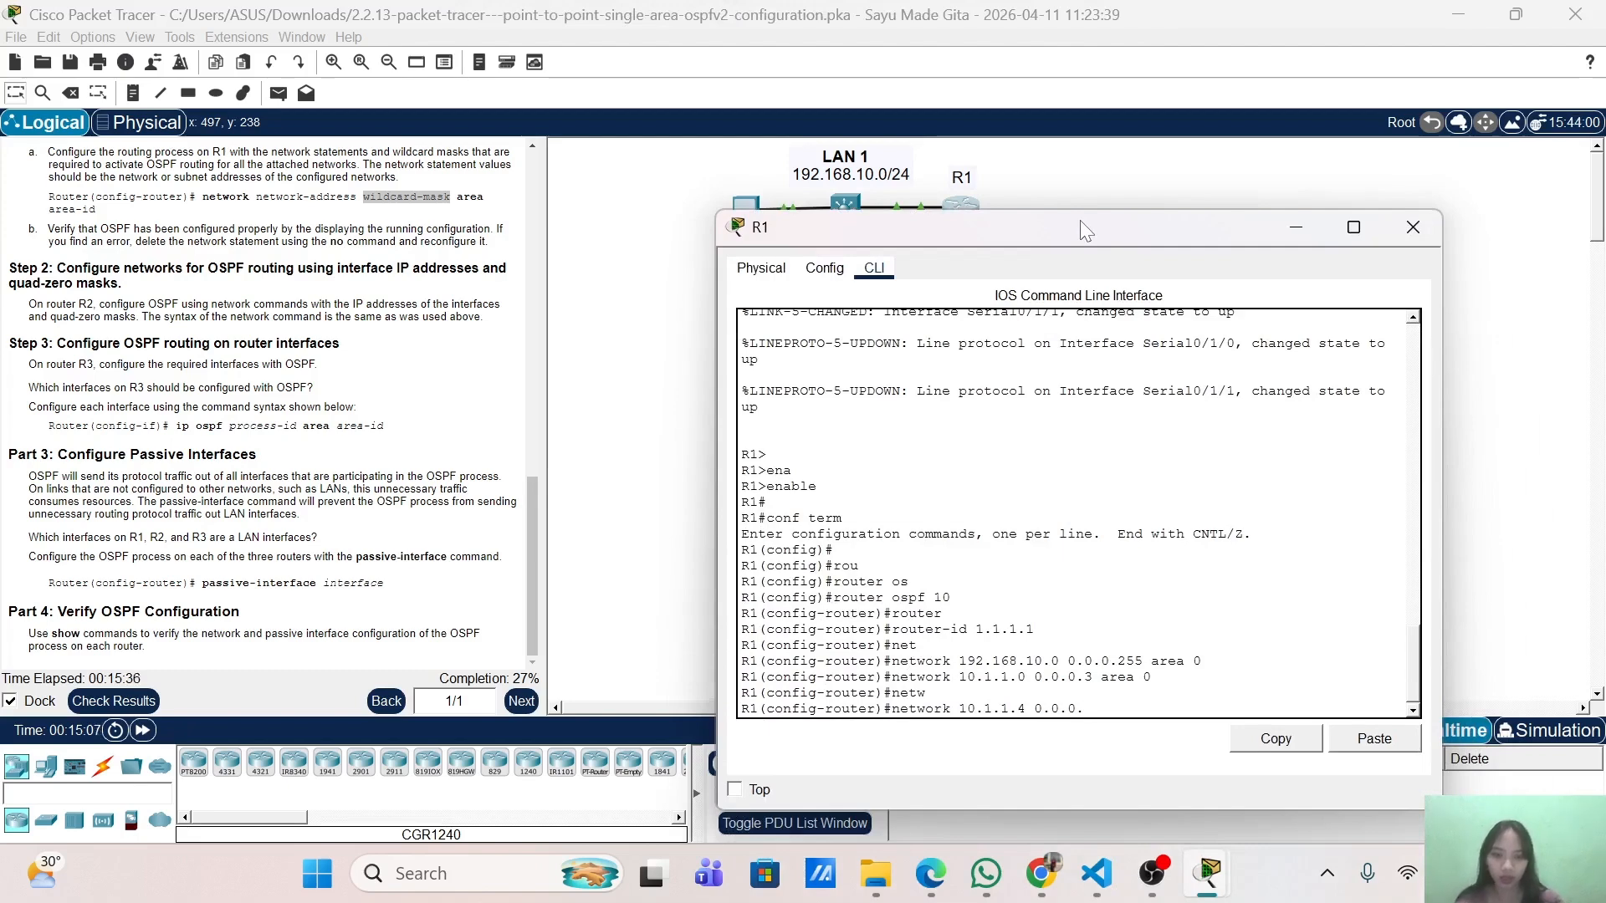
{"action": "type", "text": "0.0.3 area 0"}
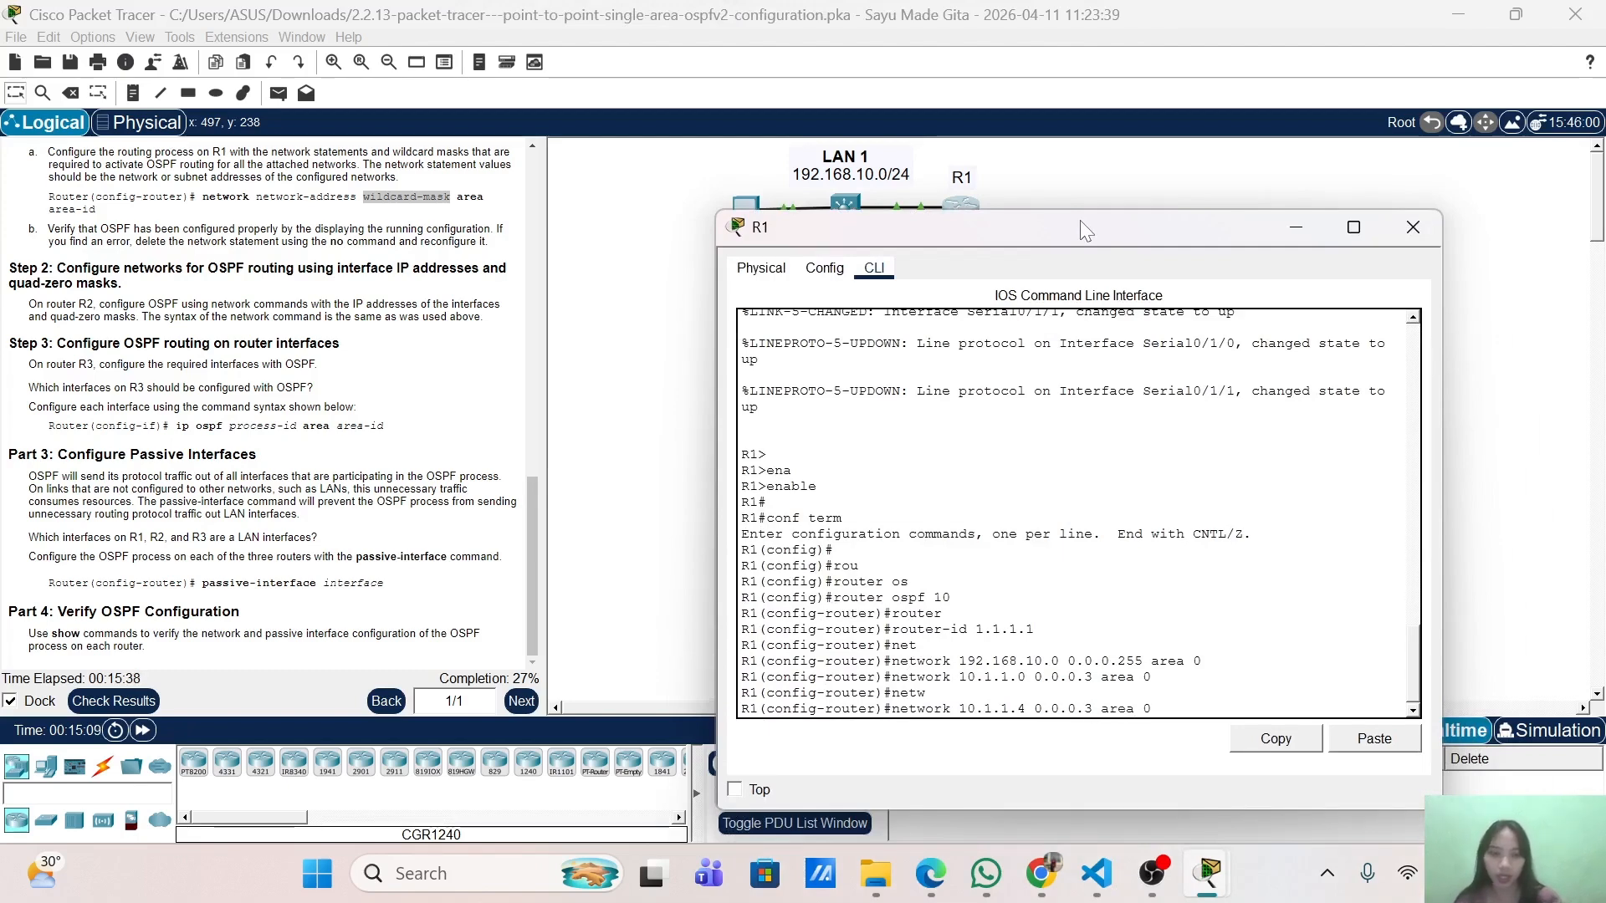
{"action": "key", "text": "Return"}
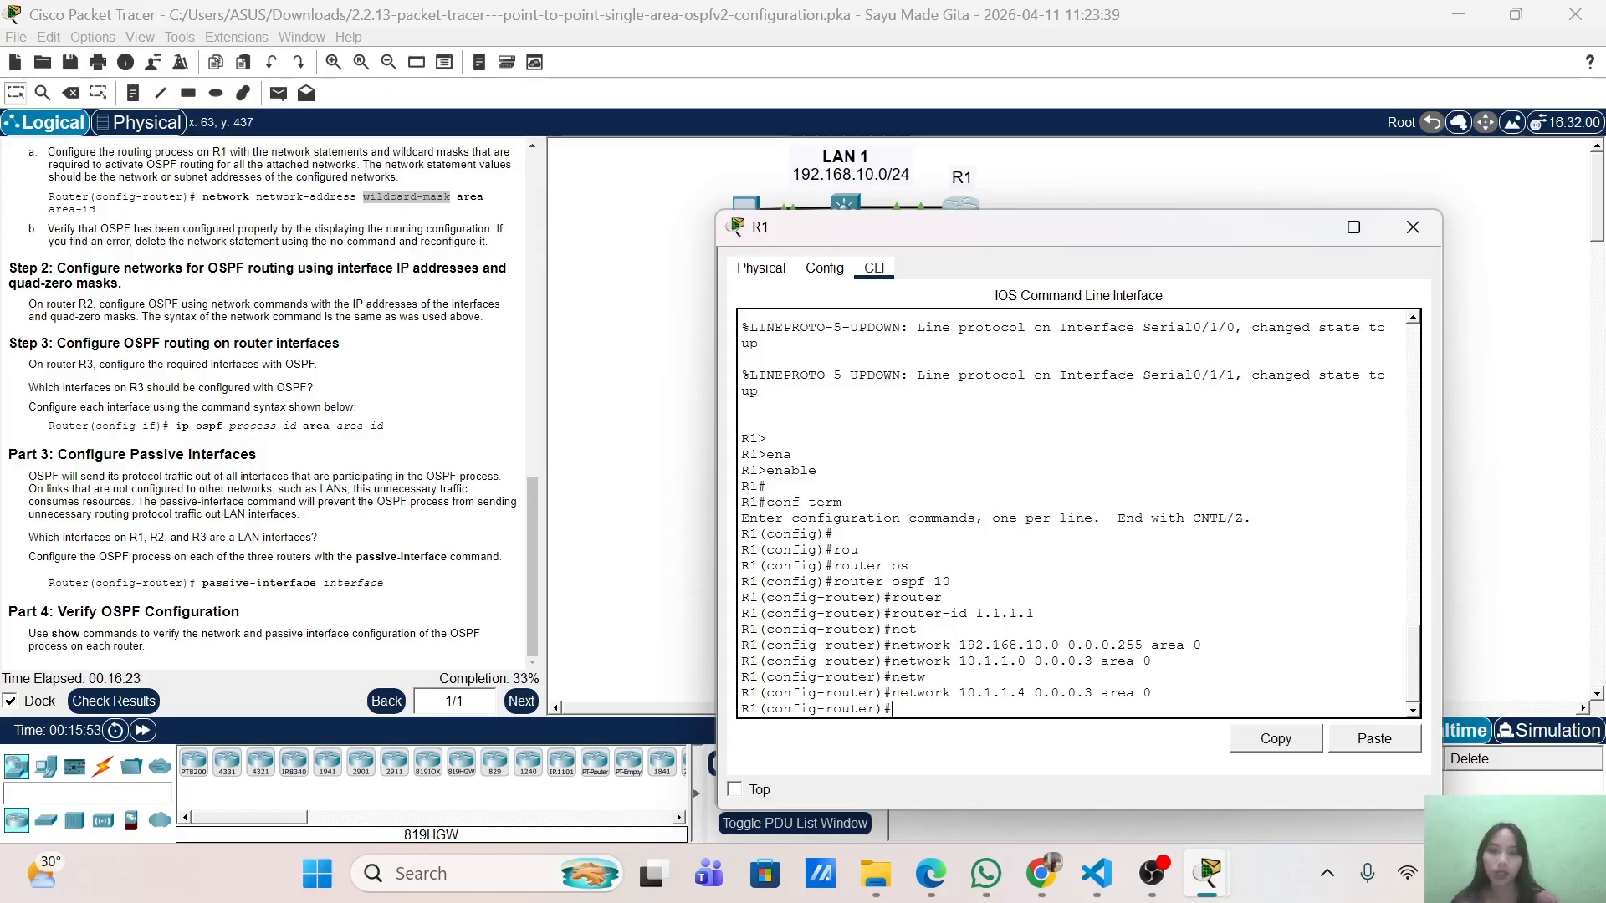
Put R1's window away, bring up R2's command line in OSPF configuration mode and narrow its window over the topology.
{"action": "left_click", "coordinate": [1298, 237]}
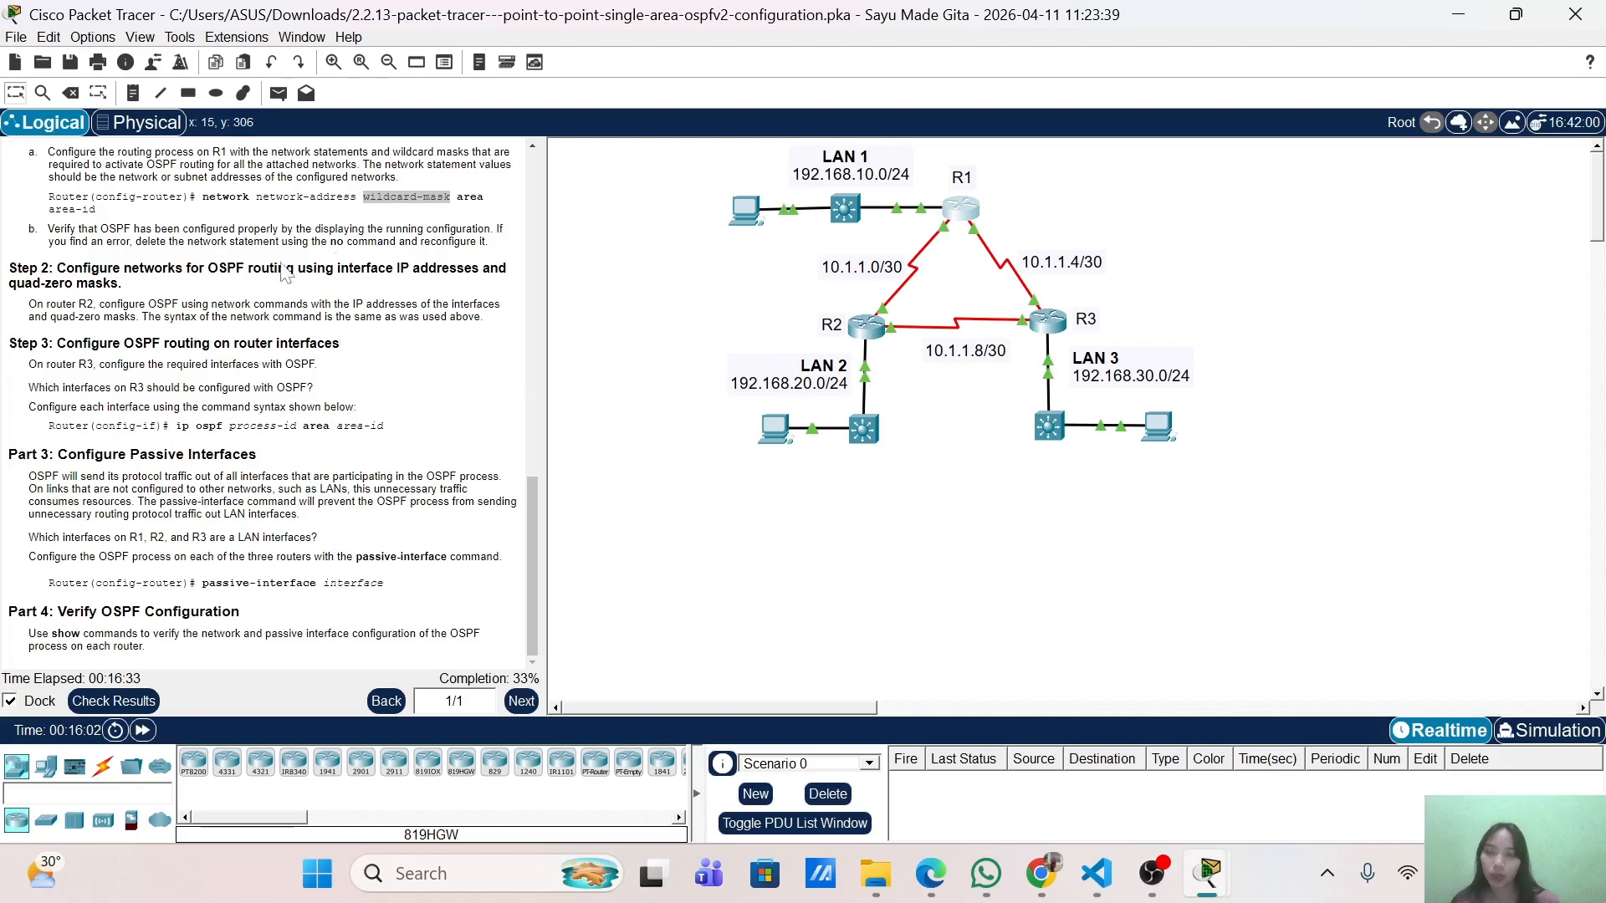
{"action": "left_click", "coordinate": [867, 326]}
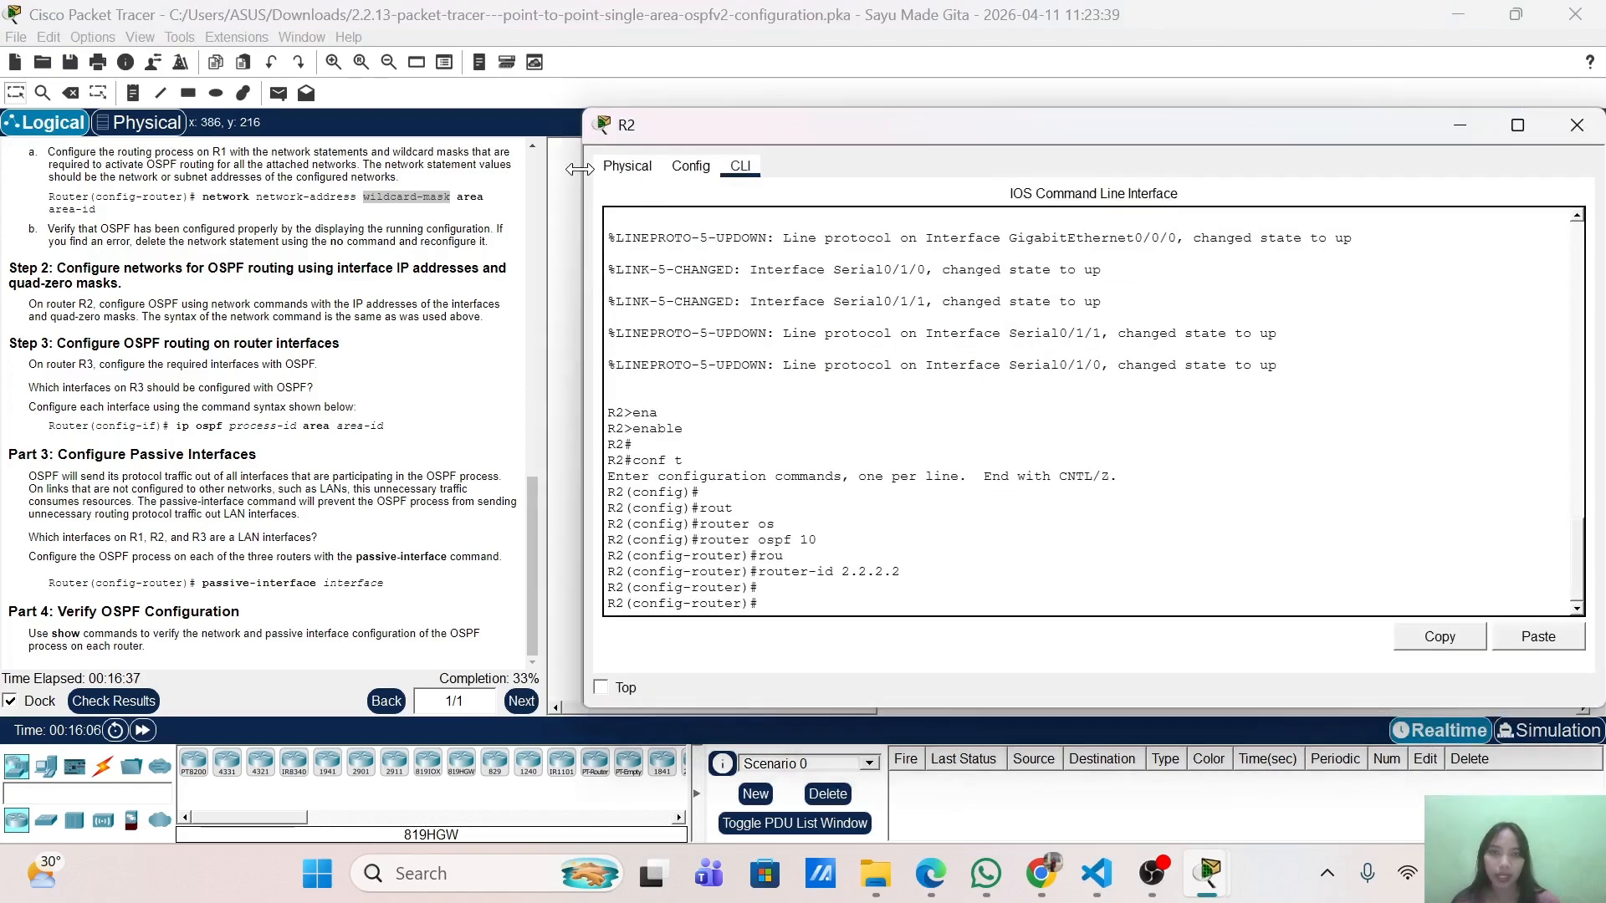
{"action": "left_click_drag", "start_coordinate": [580, 169], "coordinate": [968, 169]}
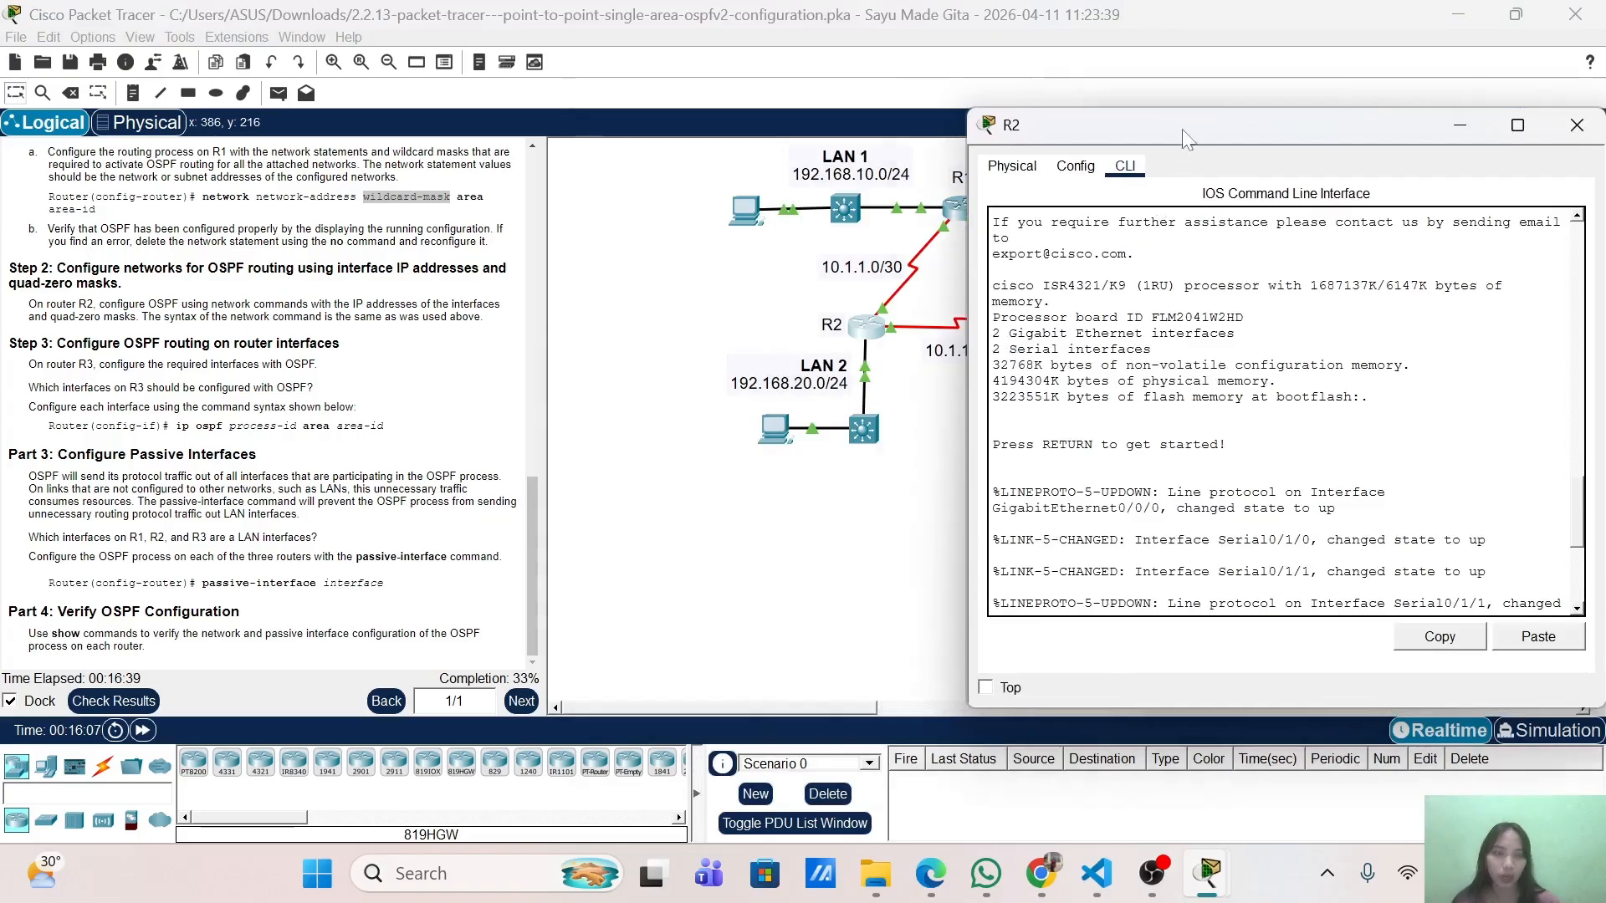
{"action": "left_click_drag", "start_coordinate": [1187, 138], "coordinate": [960, 152]}
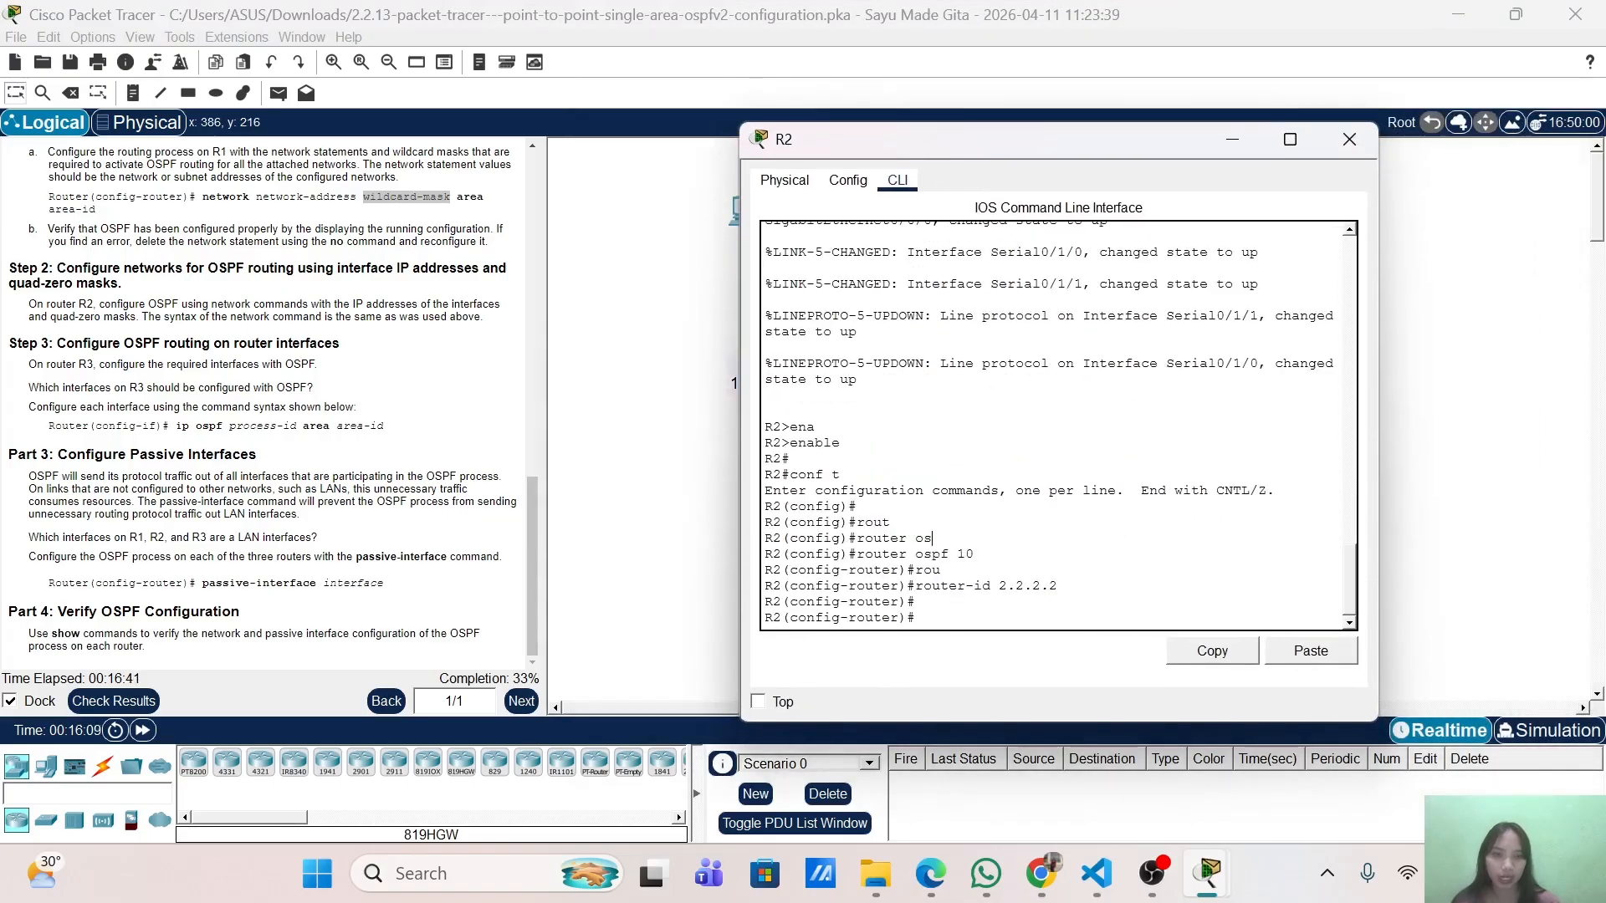
{"action": "key", "text": "Return"}
{"action": "key", "text": "Return"}
{"action": "type", "text": "nfig-router)#"}
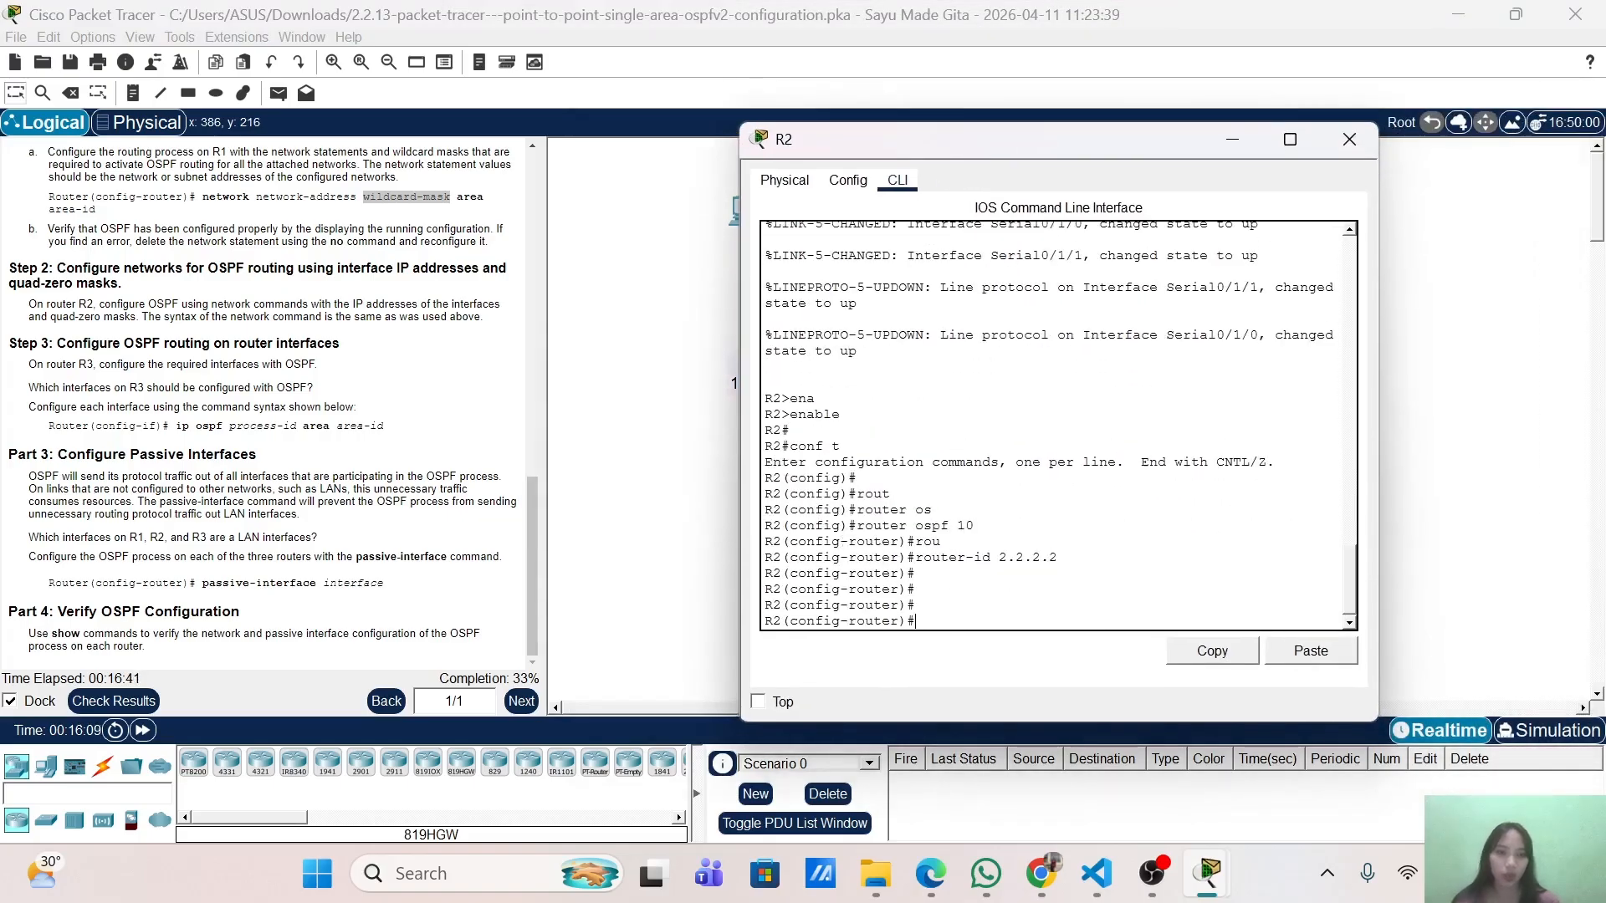
Begin a network statement in R2's OSPF configuration with the LAN 2 address 192.168.20.0, checking the topology.
{"action": "type", "text": "etw"}
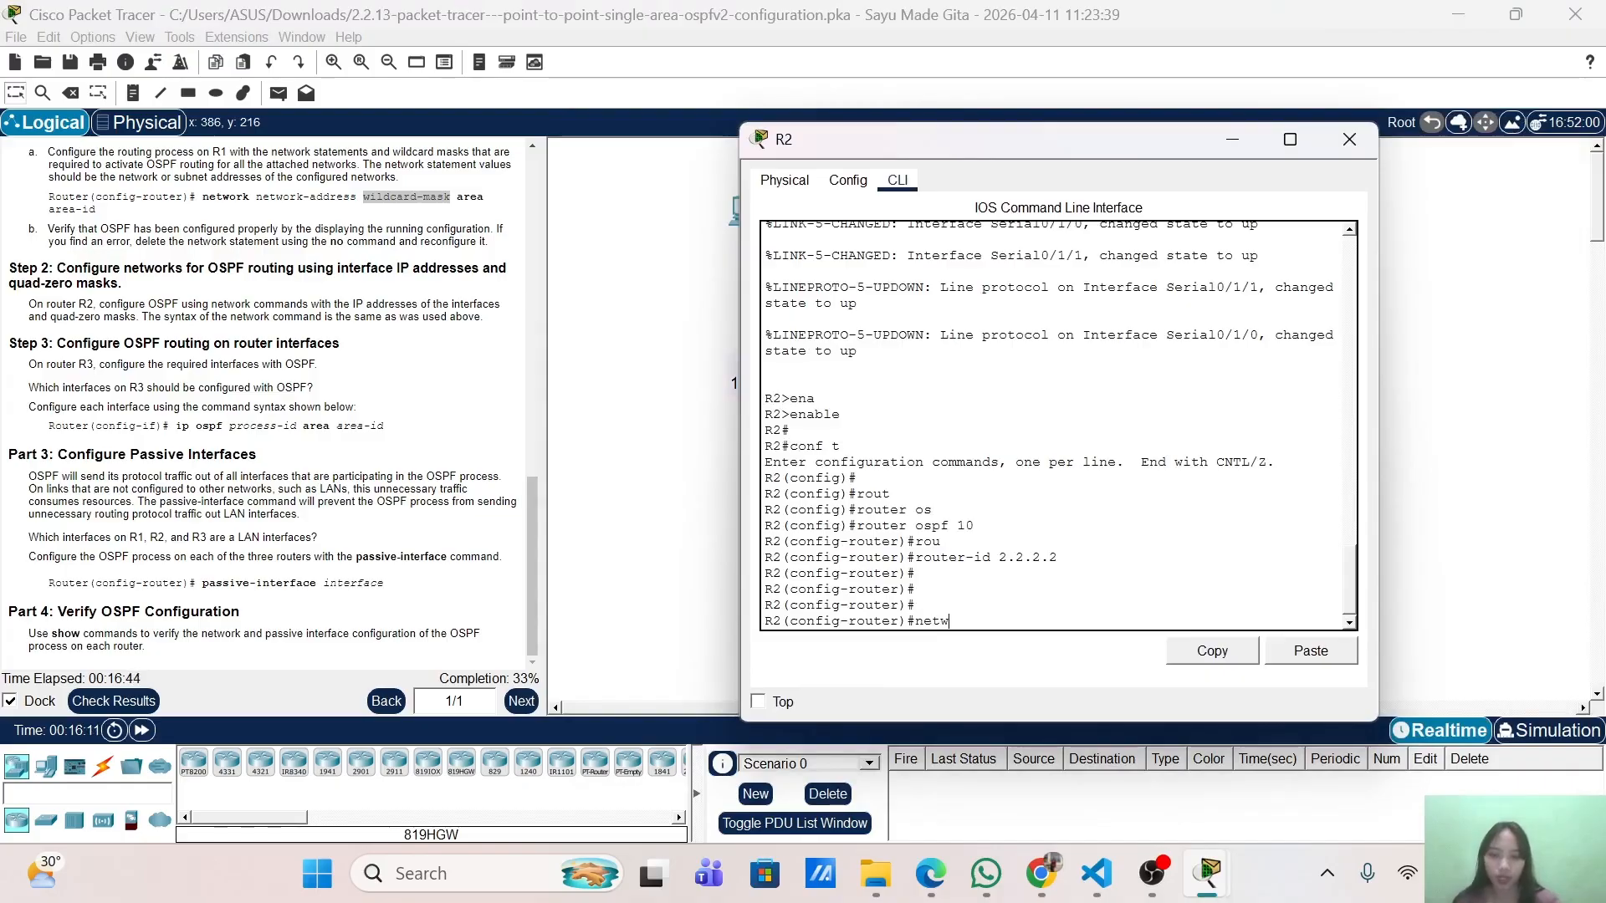
{"action": "key", "text": "Tab"}
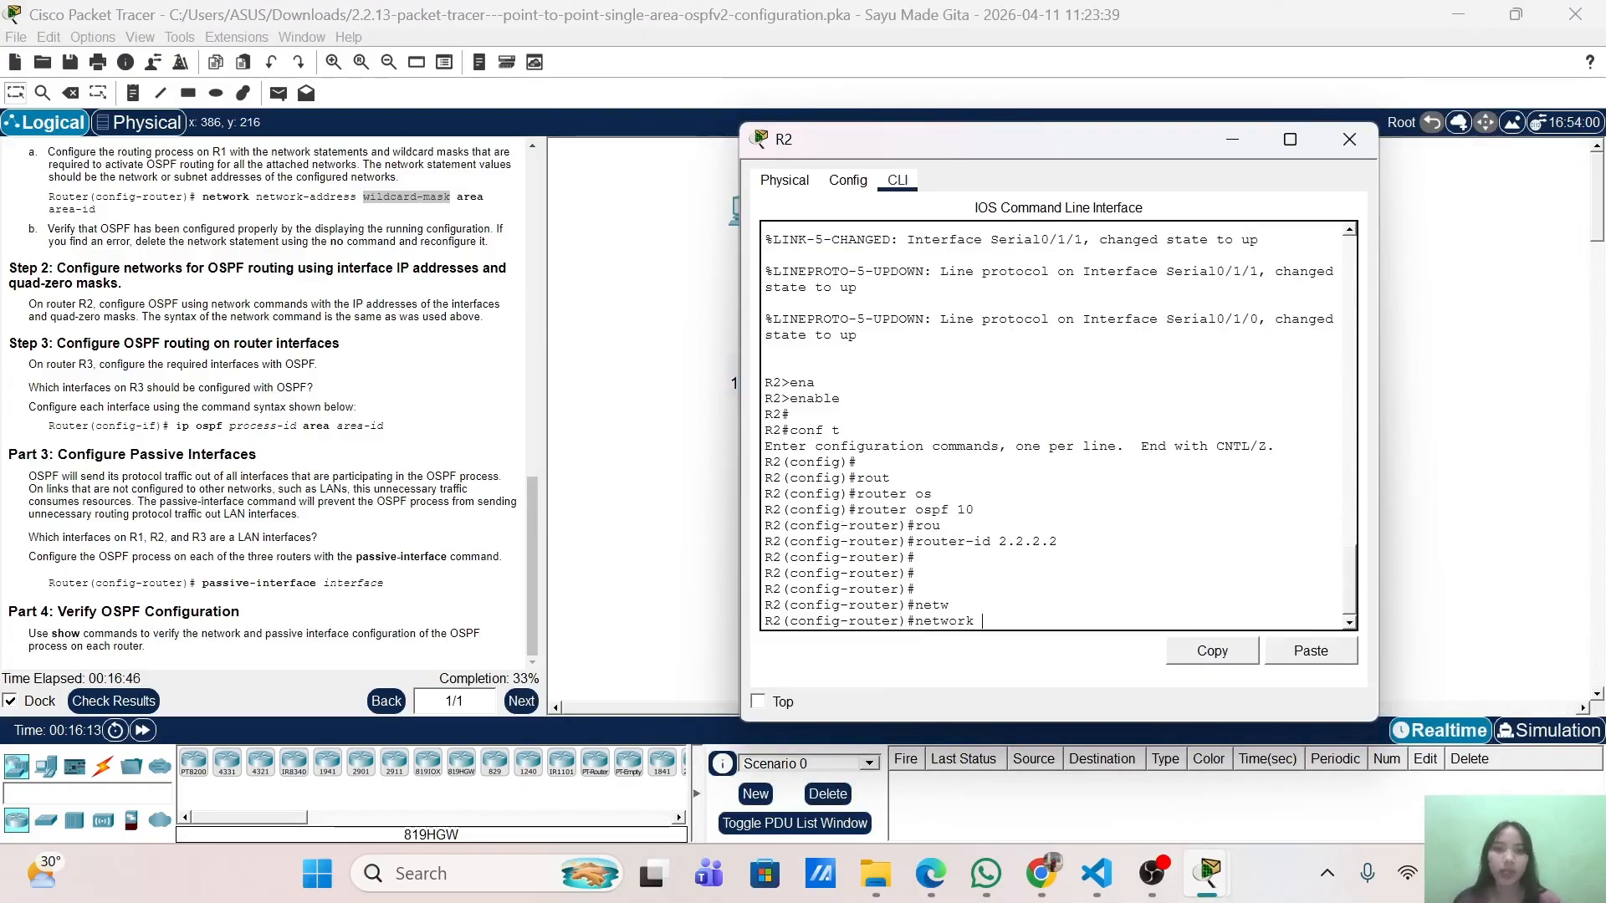
{"action": "mouse_move", "coordinate": [986, 149]}
{"action": "left_mouse_down"}
{"action": "mouse_move", "coordinate": [1064, 537]}
{"action": "mouse_move", "coordinate": [1150, 690]}
{"action": "mouse_move", "coordinate": [1183, 332]}
{"action": "mouse_move", "coordinate": [979, 138]}
{"action": "mouse_move", "coordinate": [1002, 159]}
{"action": "left_mouse_up"}
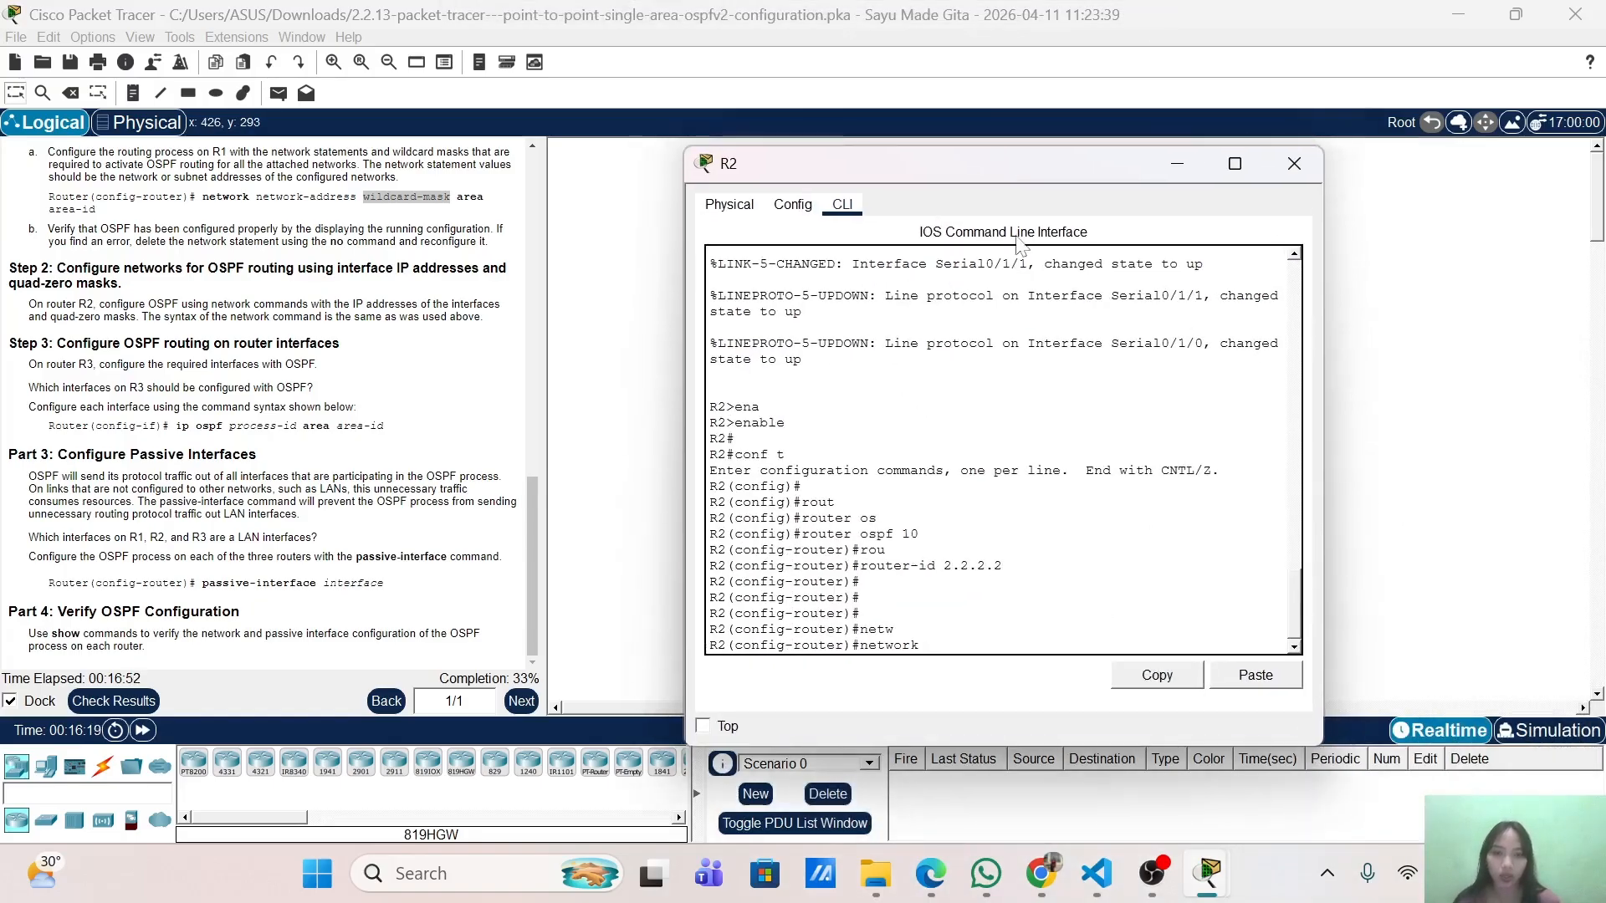
{"action": "type", "text": "192.168.20.0"}
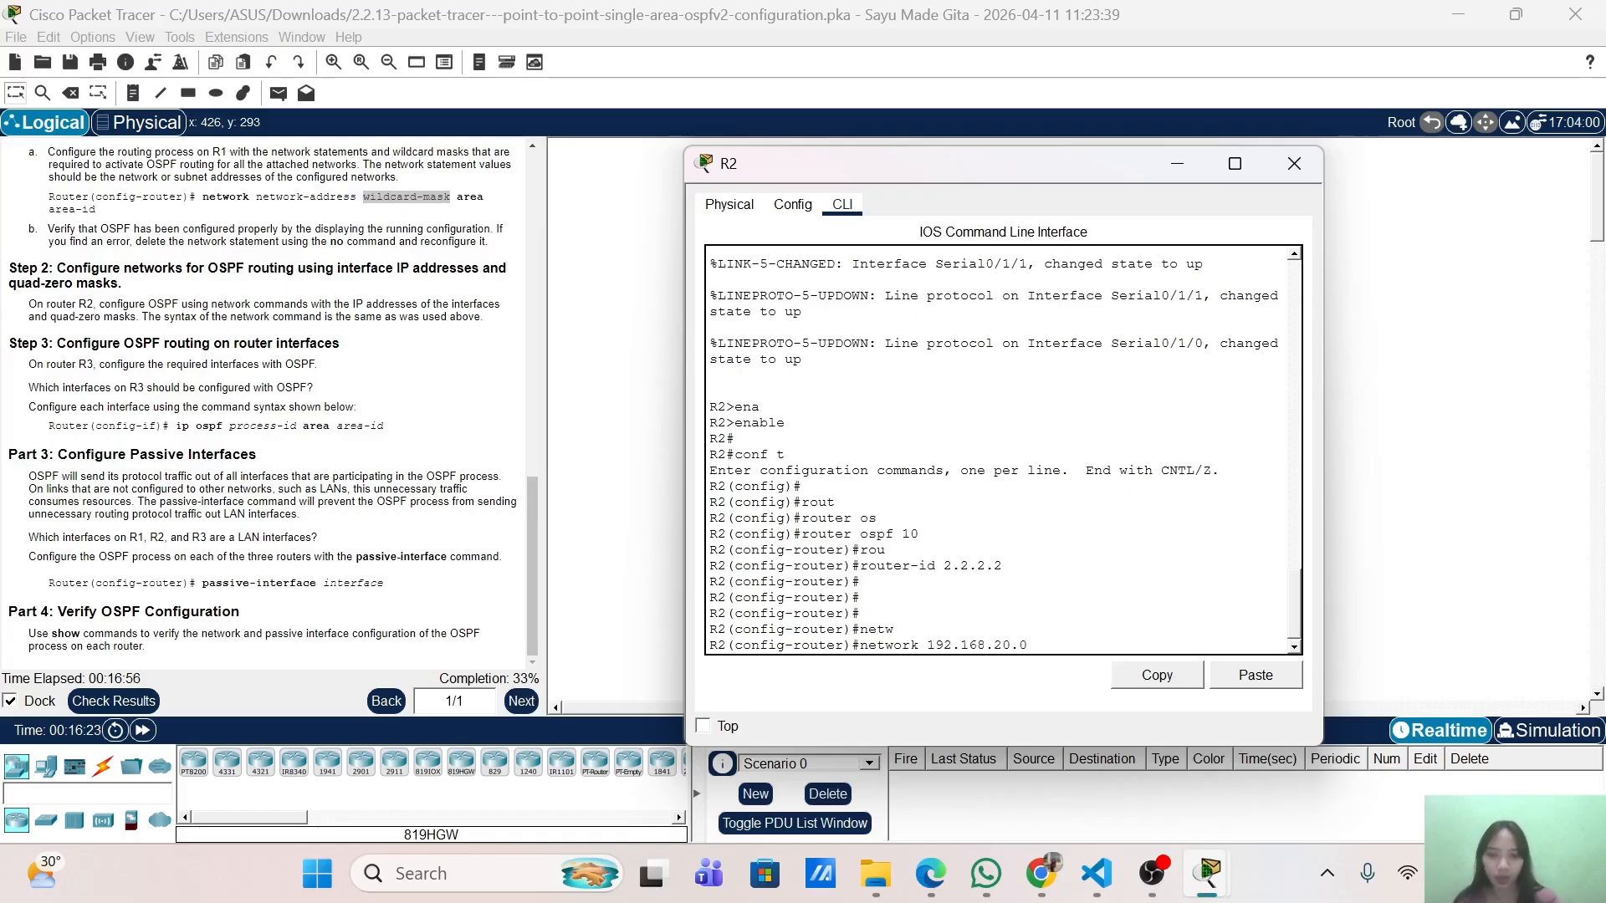
{"action": "left_click_drag", "start_coordinate": [1006, 174], "coordinate": [1048, 206]}
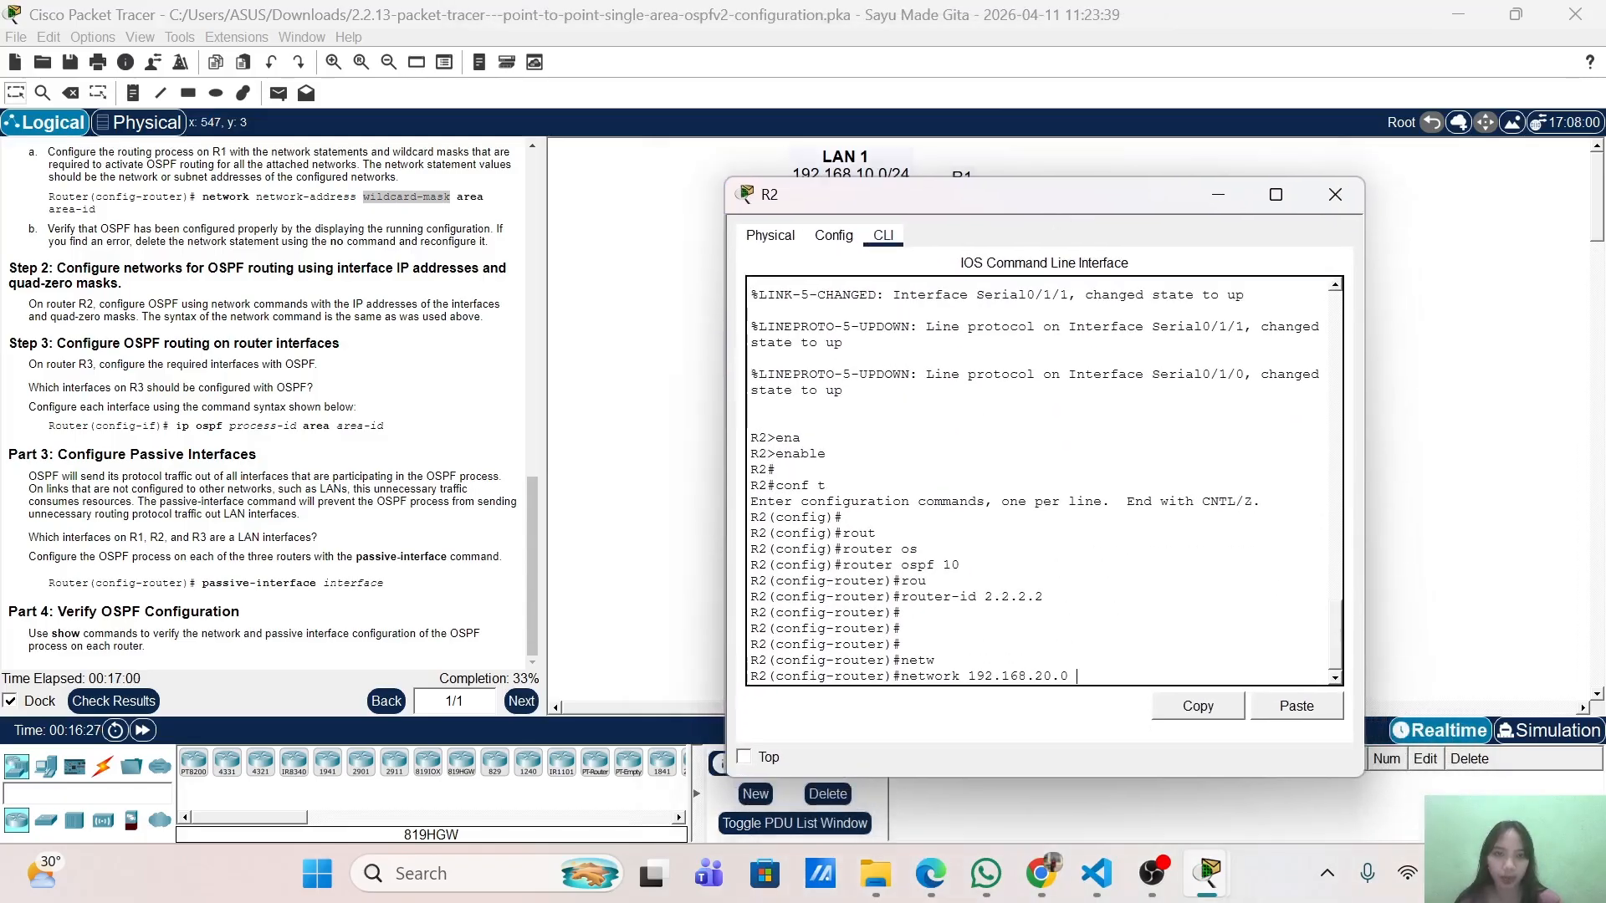
Complete R2's LAN 2 network statement with wildcard mask 0.0.0.255 and area 0, correcting the surplus octet in the mask.
{"action": "type", "text": "0,"}
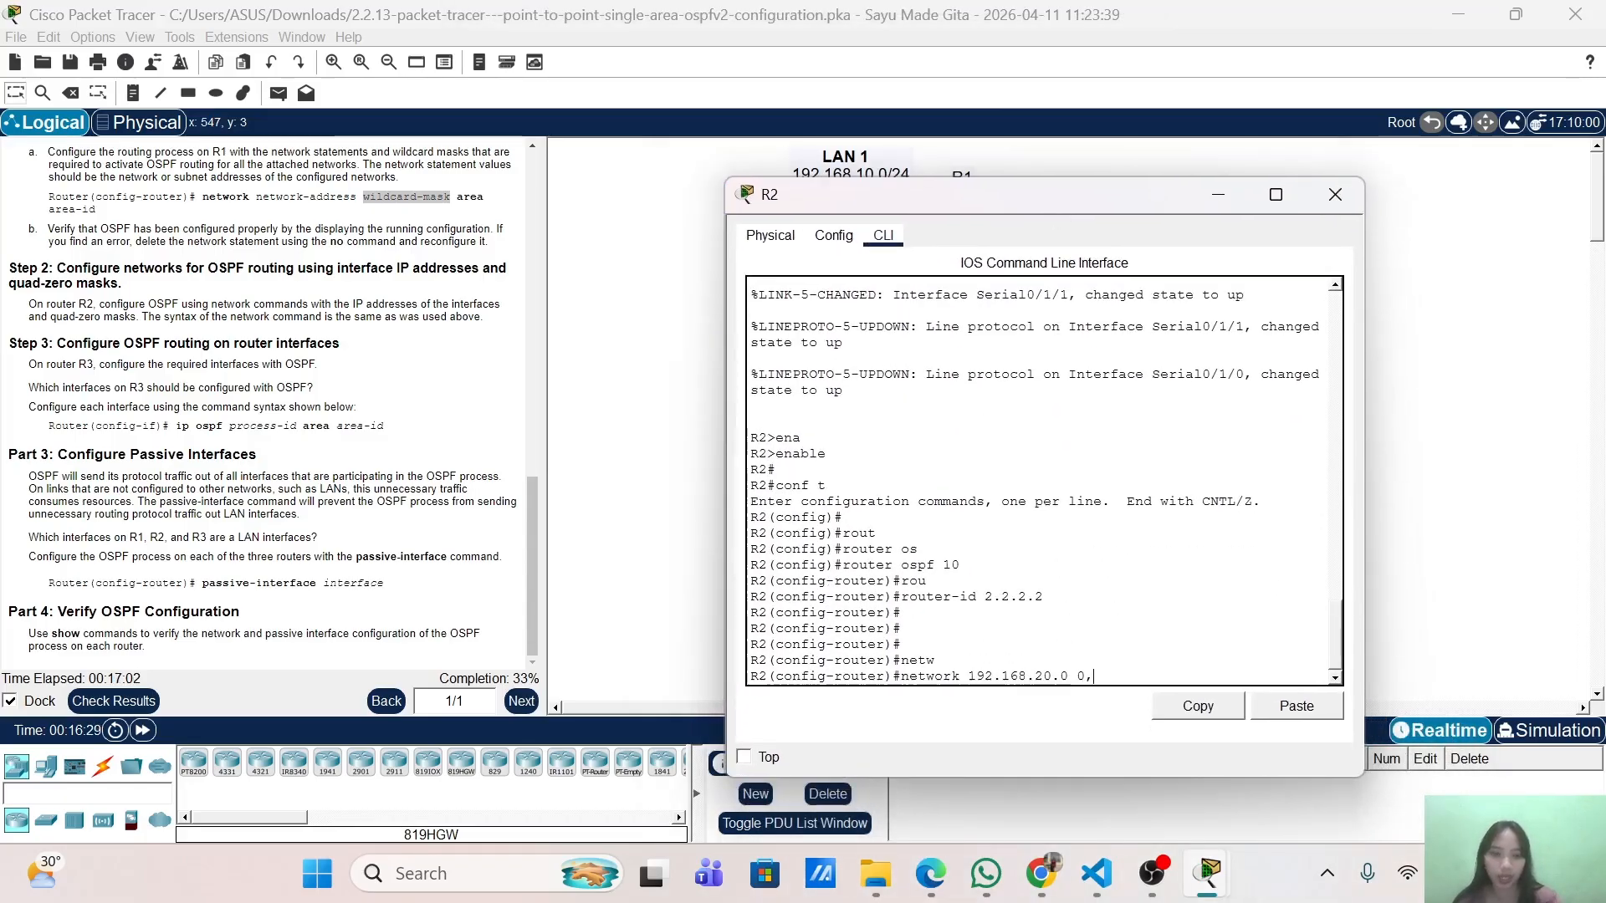
{"action": "key", "text": "BackSpace"}
{"action": "type", "text": ".0.0.0.255"}
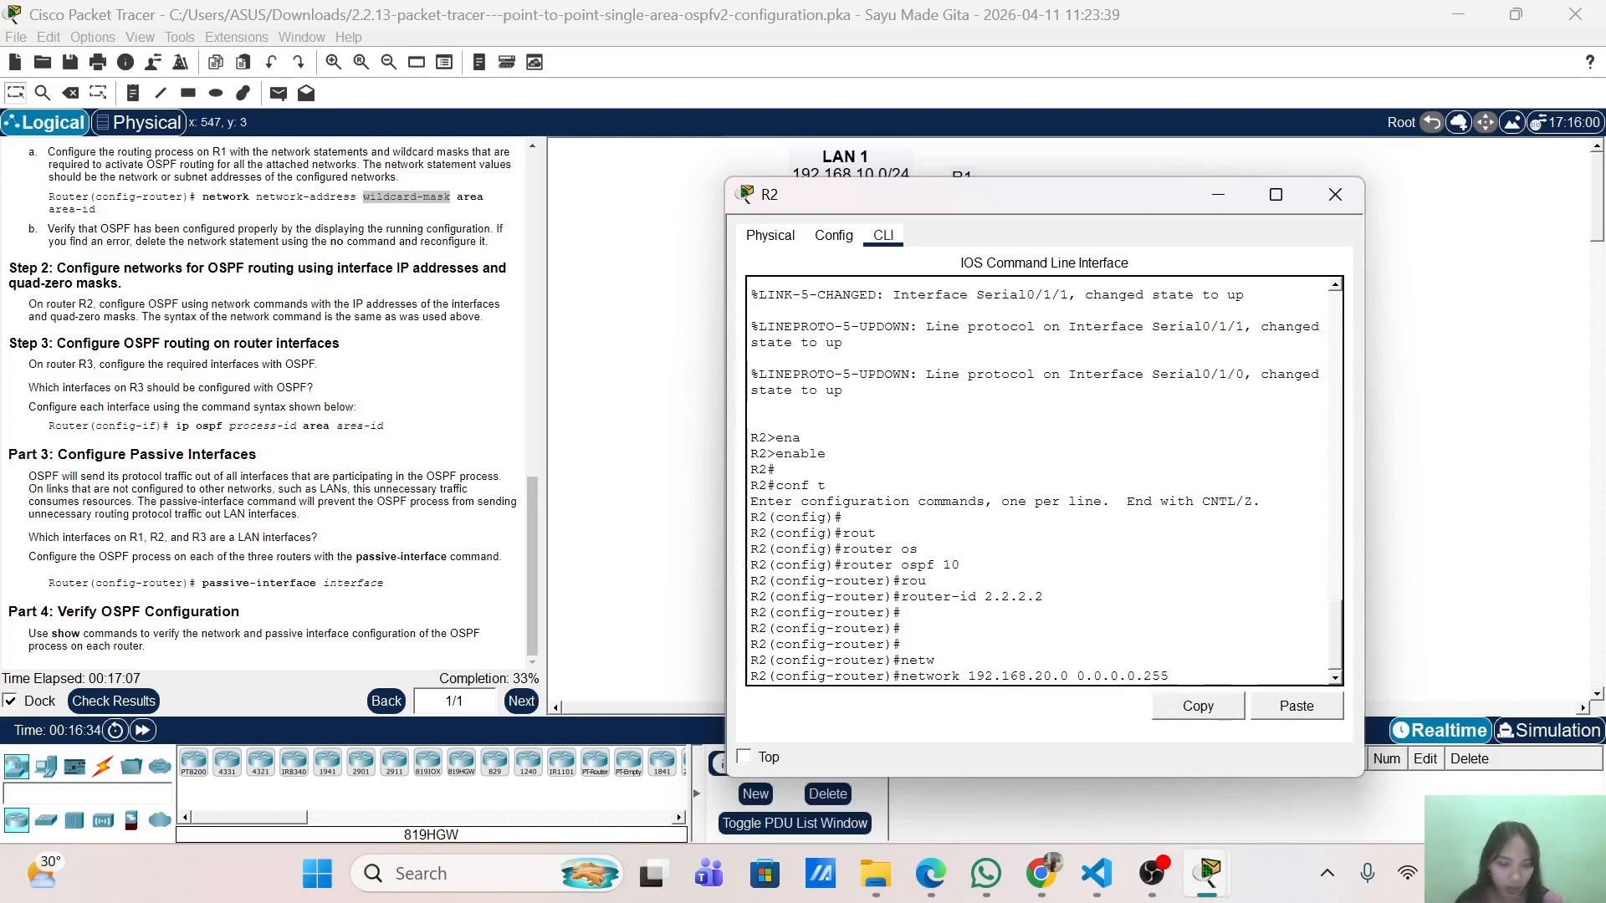
{"action": "key", "text": "Left"}
{"action": "key", "text": "Left"}
{"action": "key", "text": "Left"}
{"action": "key", "text": "BackSpace"}
{"action": "key", "text": "BackSpace"}
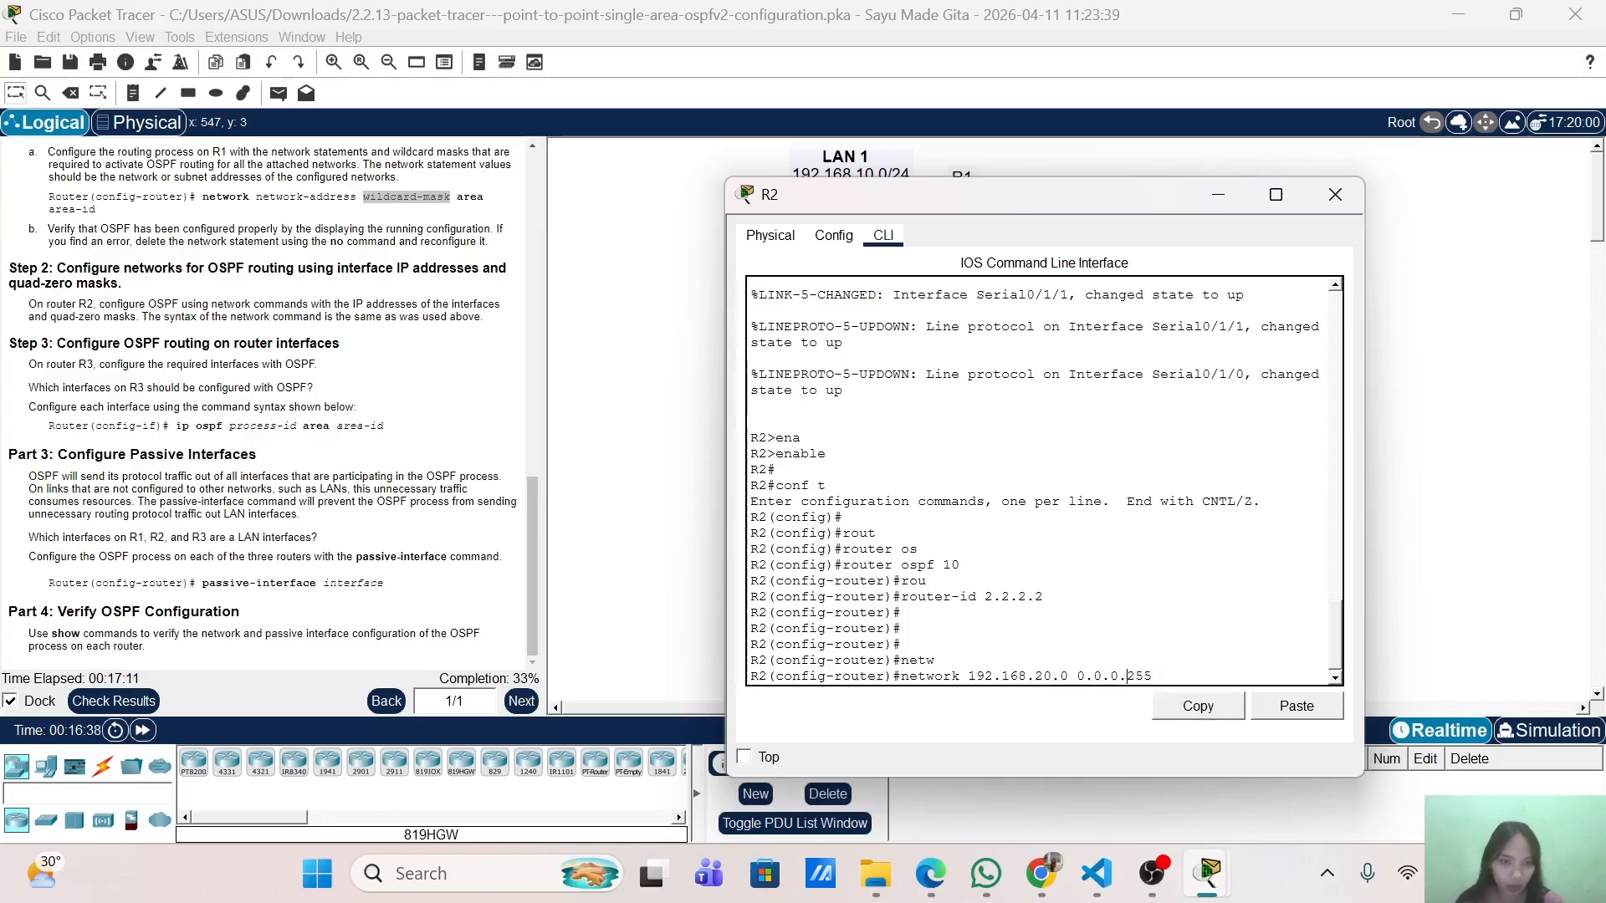
{"action": "type", "text": ".255 "}
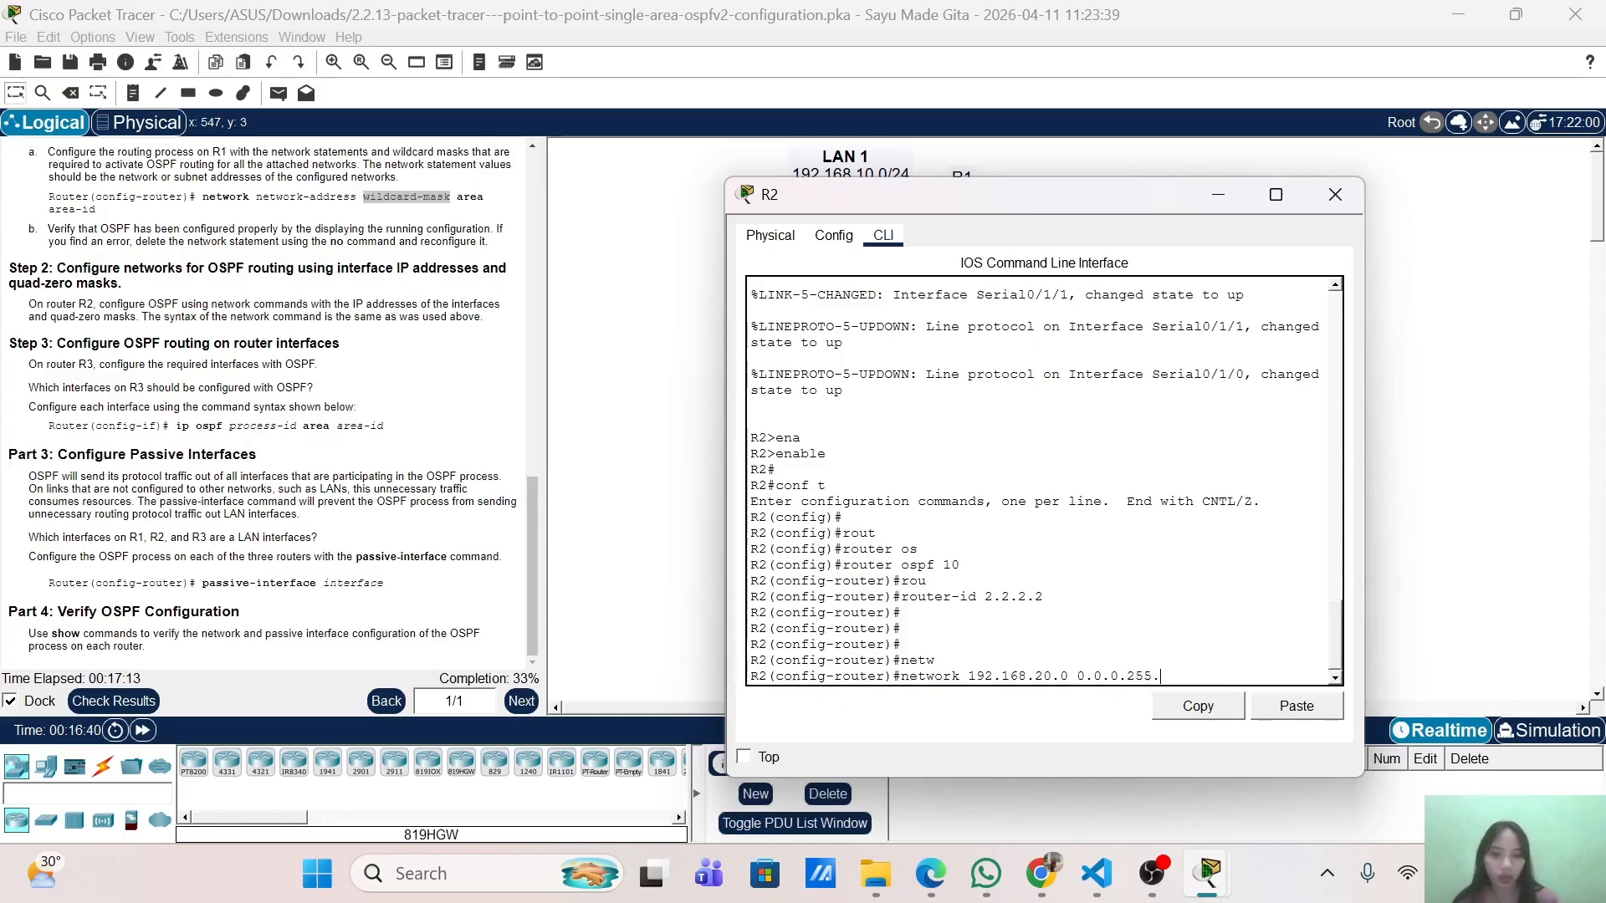
{"action": "type", "text": "area 0"}
{"action": "key", "text": "Return"}
{"action": "key", "text": "Return"}
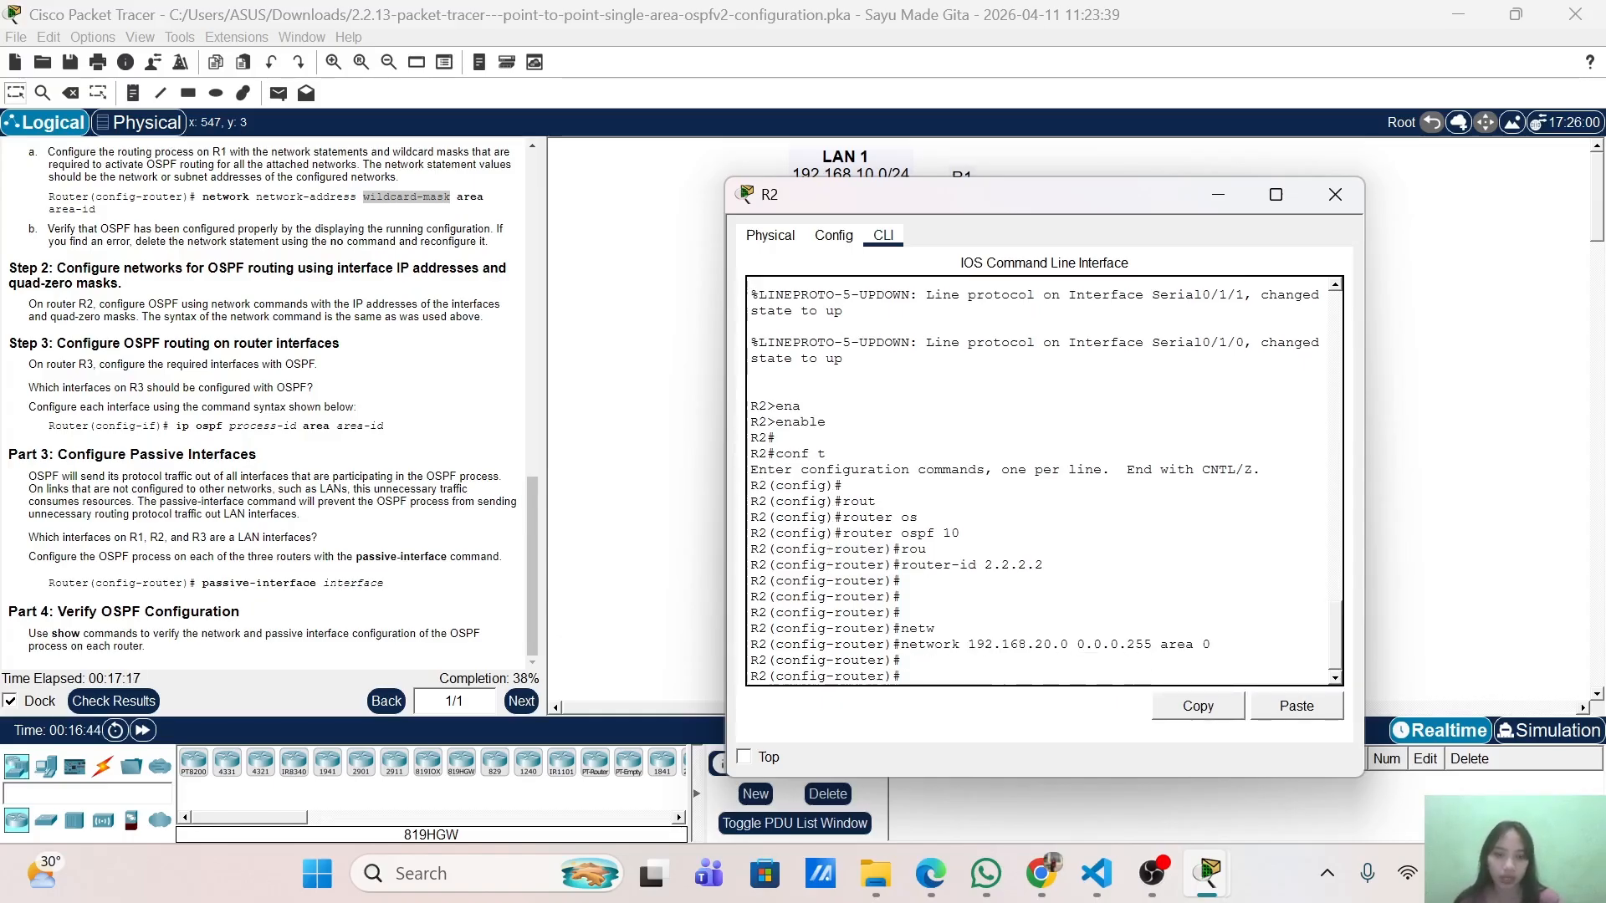
{"action": "type", "text": "network"}
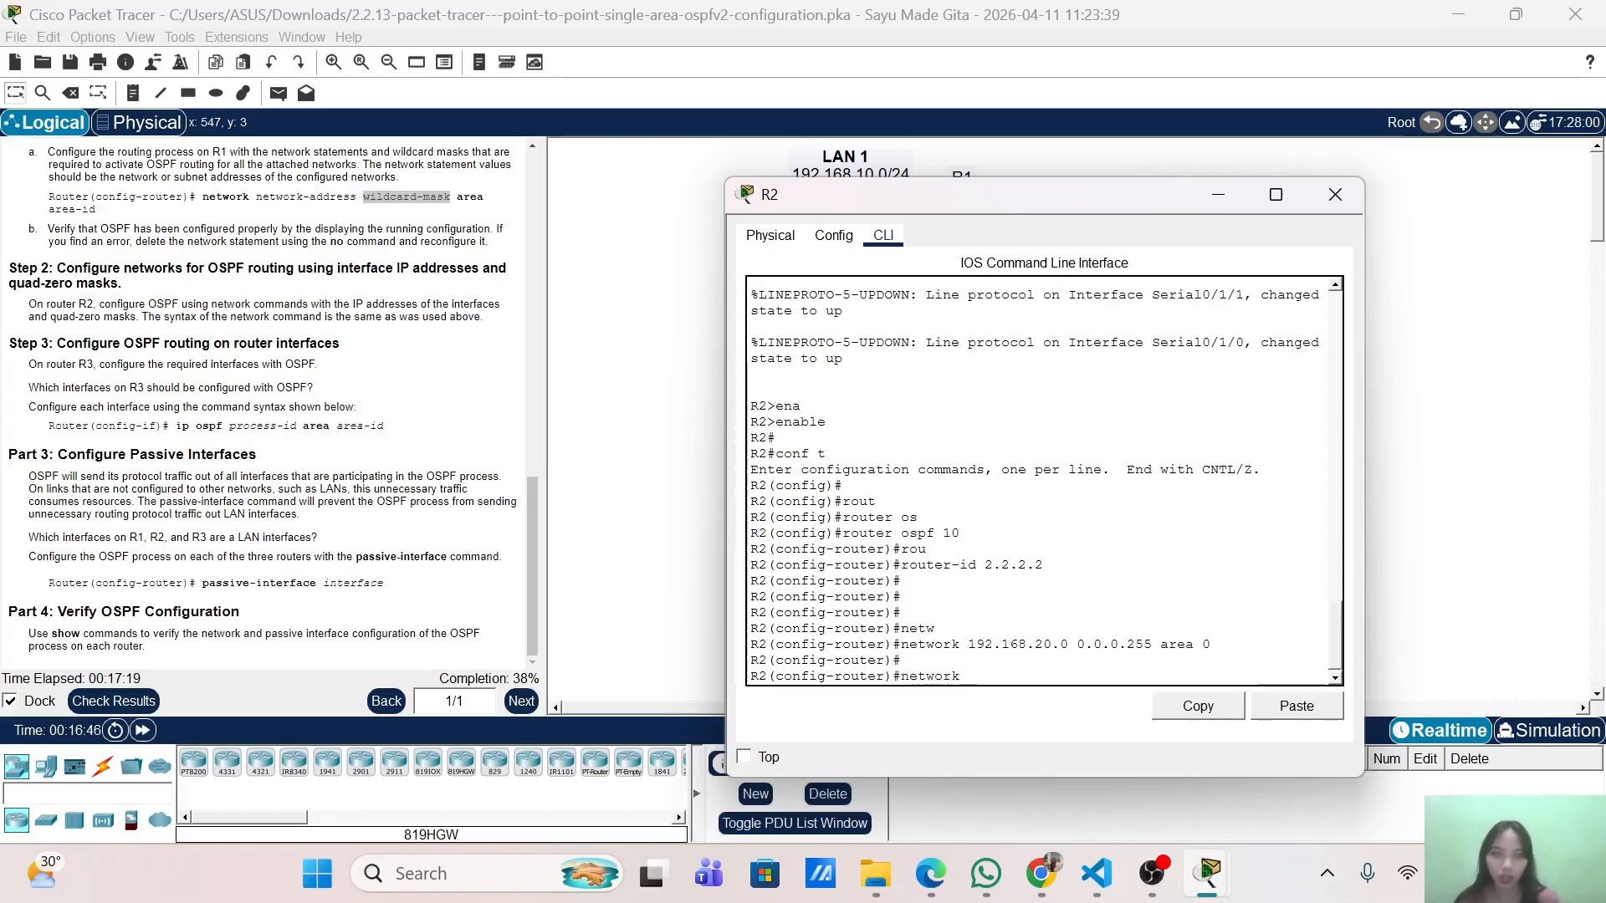
{"action": "left_click_drag", "start_coordinate": [1008, 211], "coordinate": [1135, 470]}
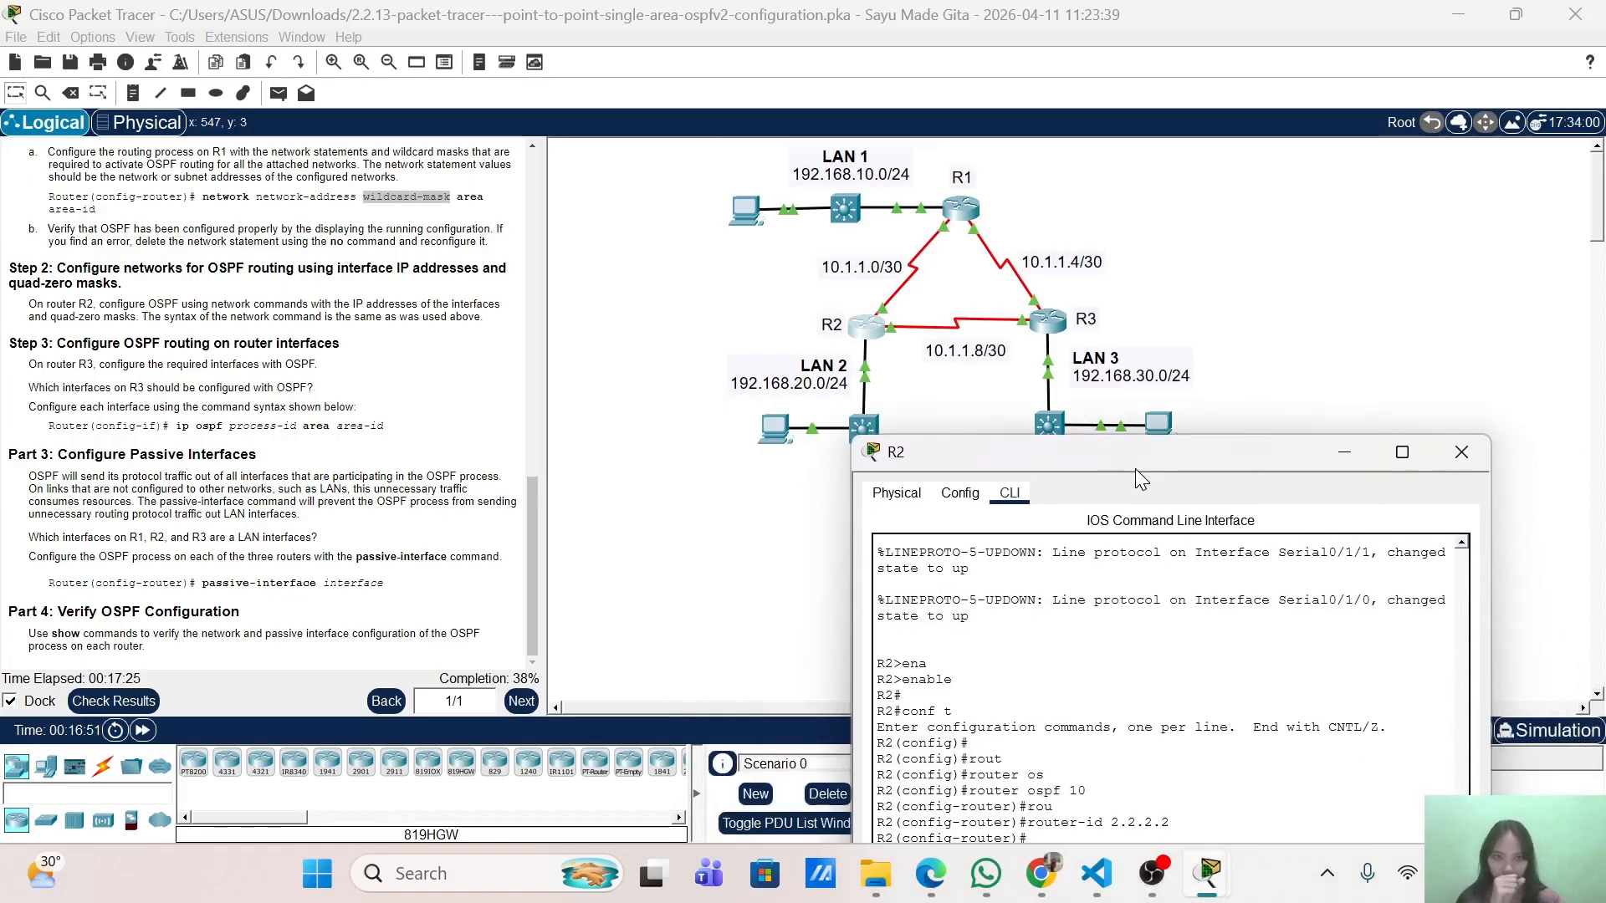
{"action": "left_click_drag", "start_coordinate": [1135, 470], "coordinate": [1002, 202]}
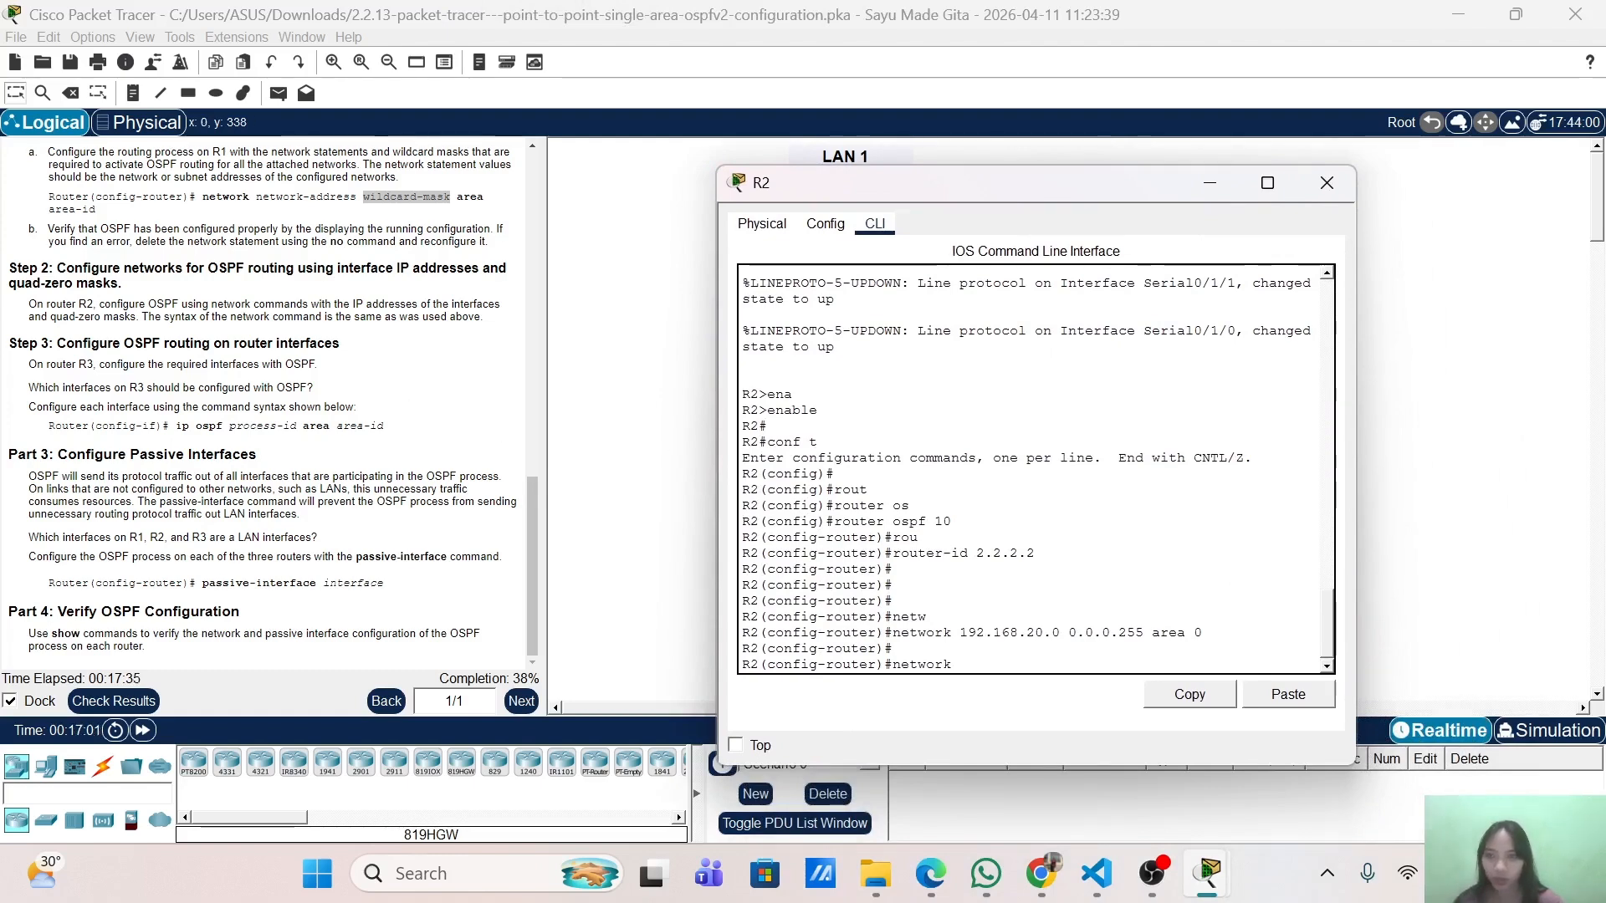
{"action": "scroll", "coordinate": [264, 401], "scroll_direction": "up", "scroll_amount": 10}
{"action": "scroll", "coordinate": [263, 401], "scroll_direction": "down", "scroll_amount": 2}
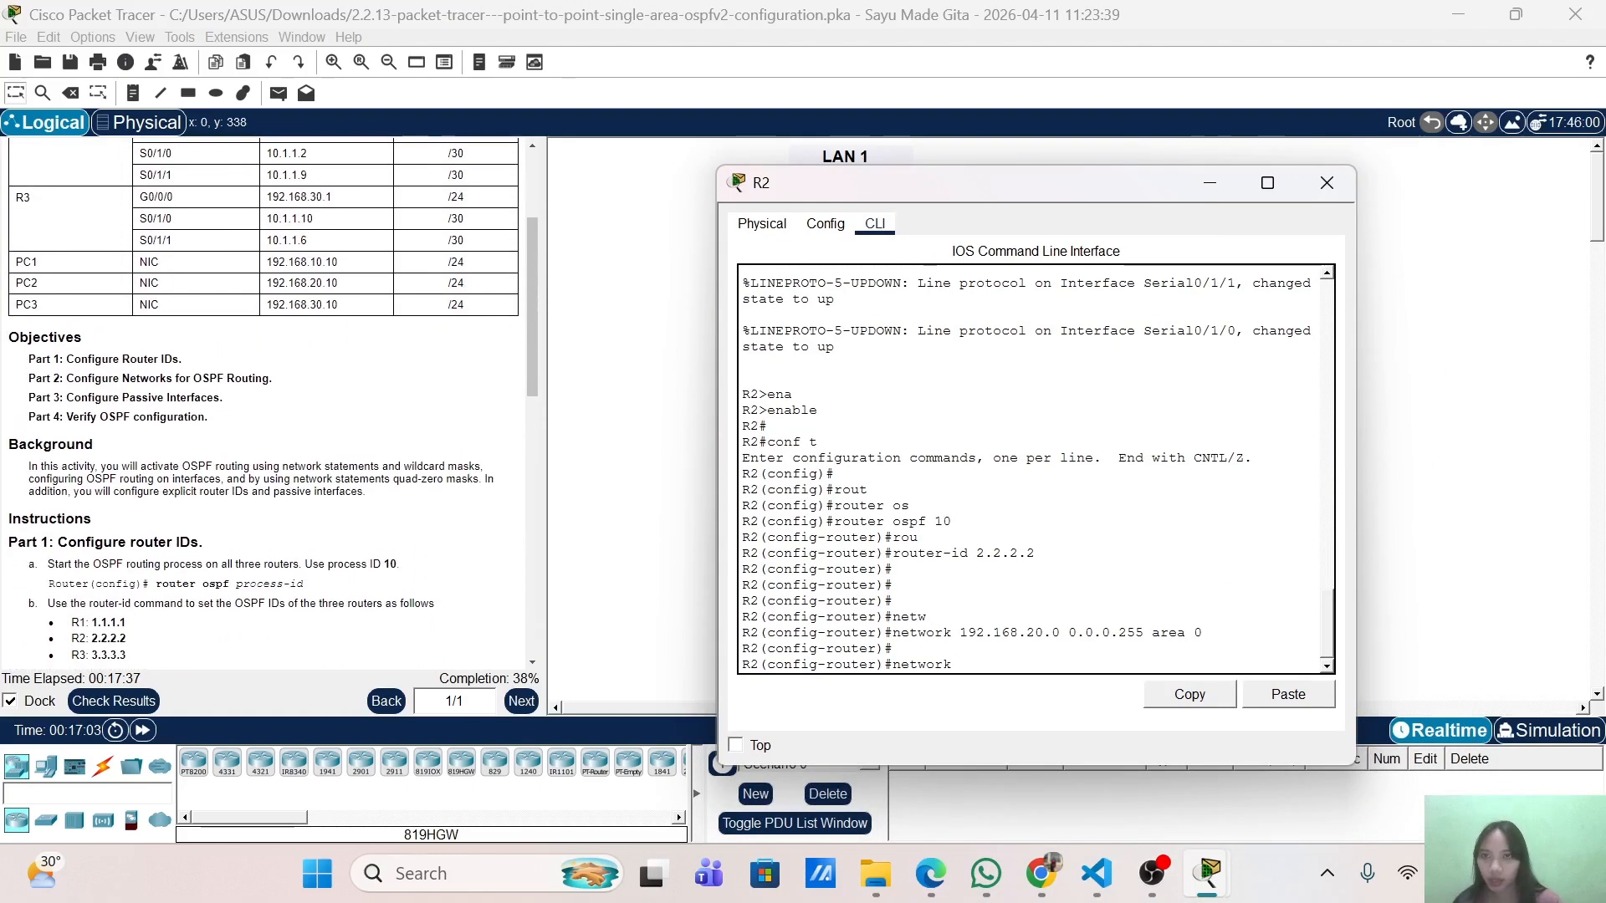
{"action": "scroll", "coordinate": [203, 189], "scroll_direction": "down", "scroll_amount": 1}
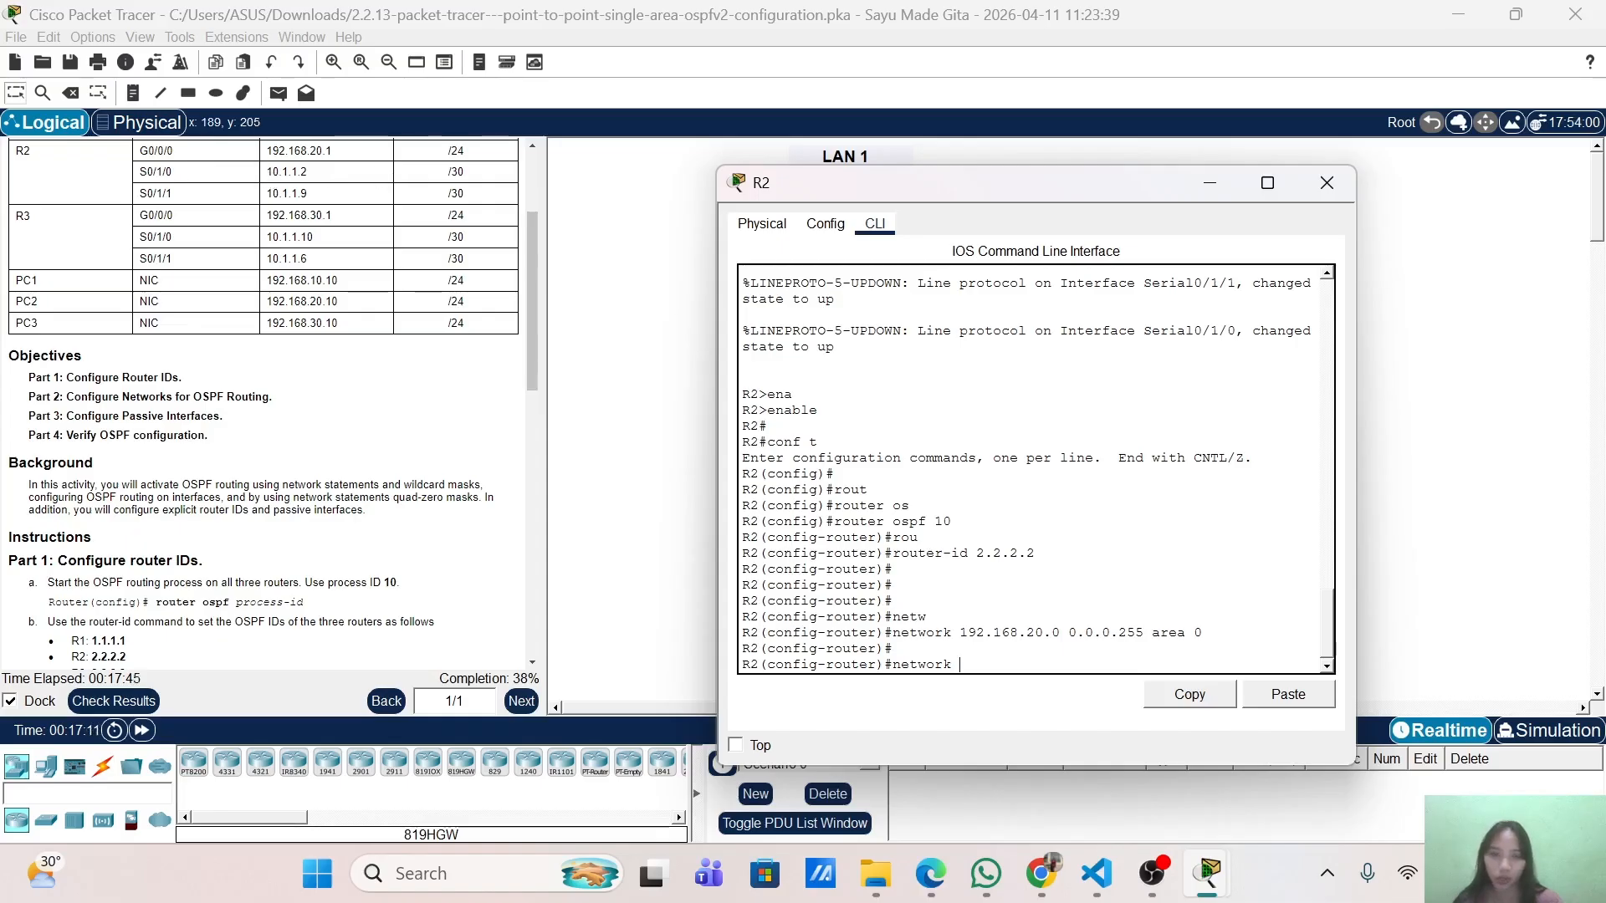
{"action": "type", "text": "0"}
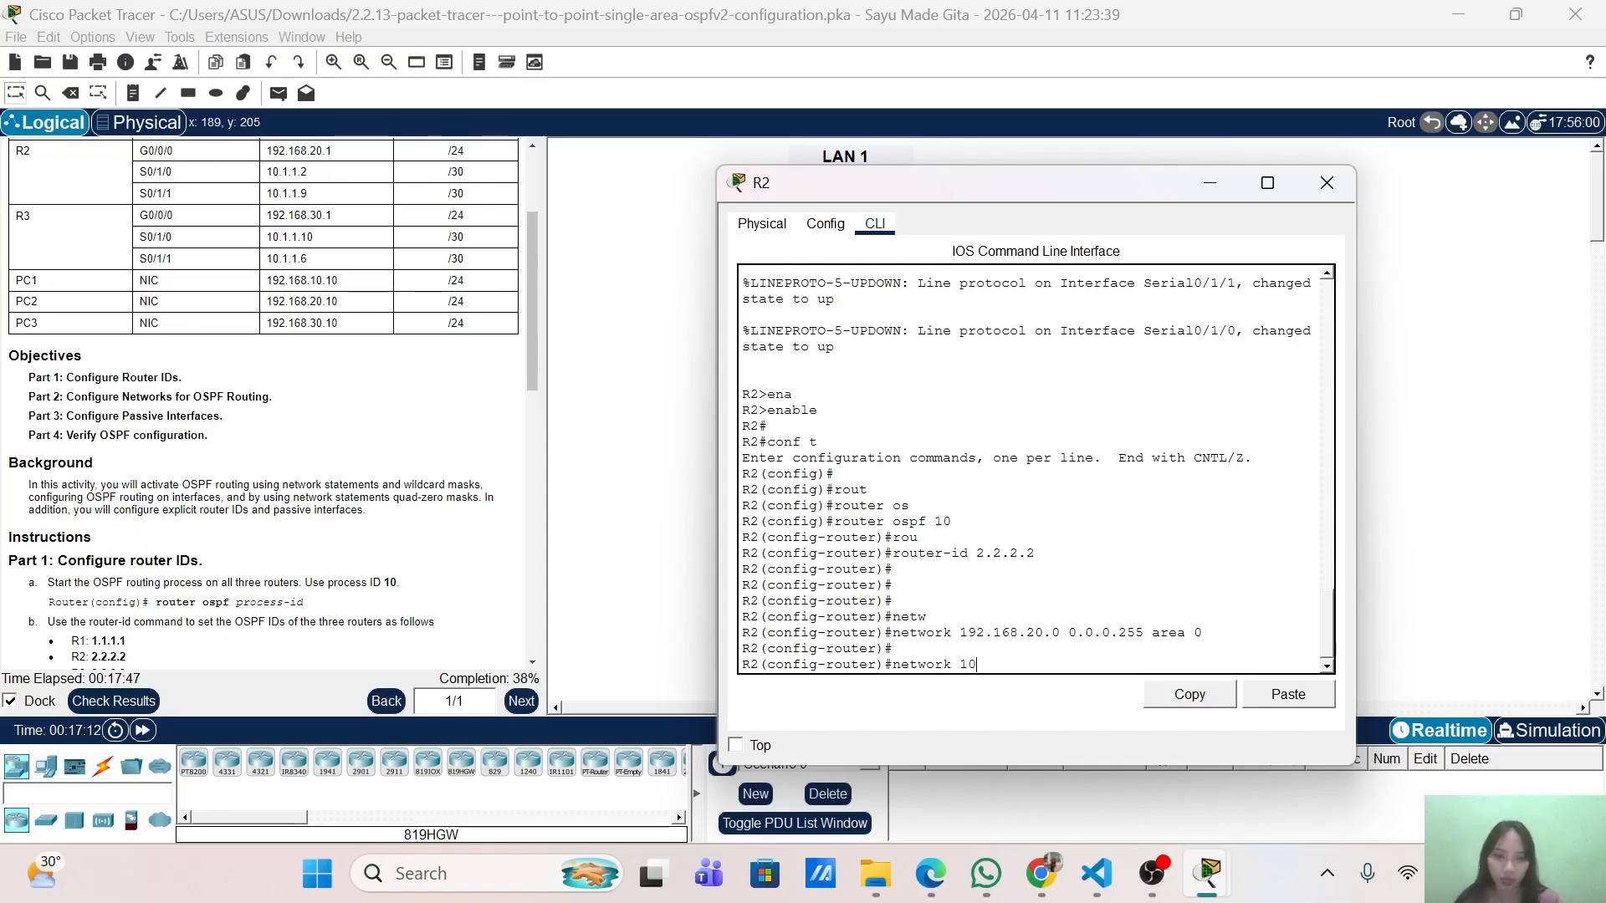
{"action": "type", "text": ".1.1.2"}
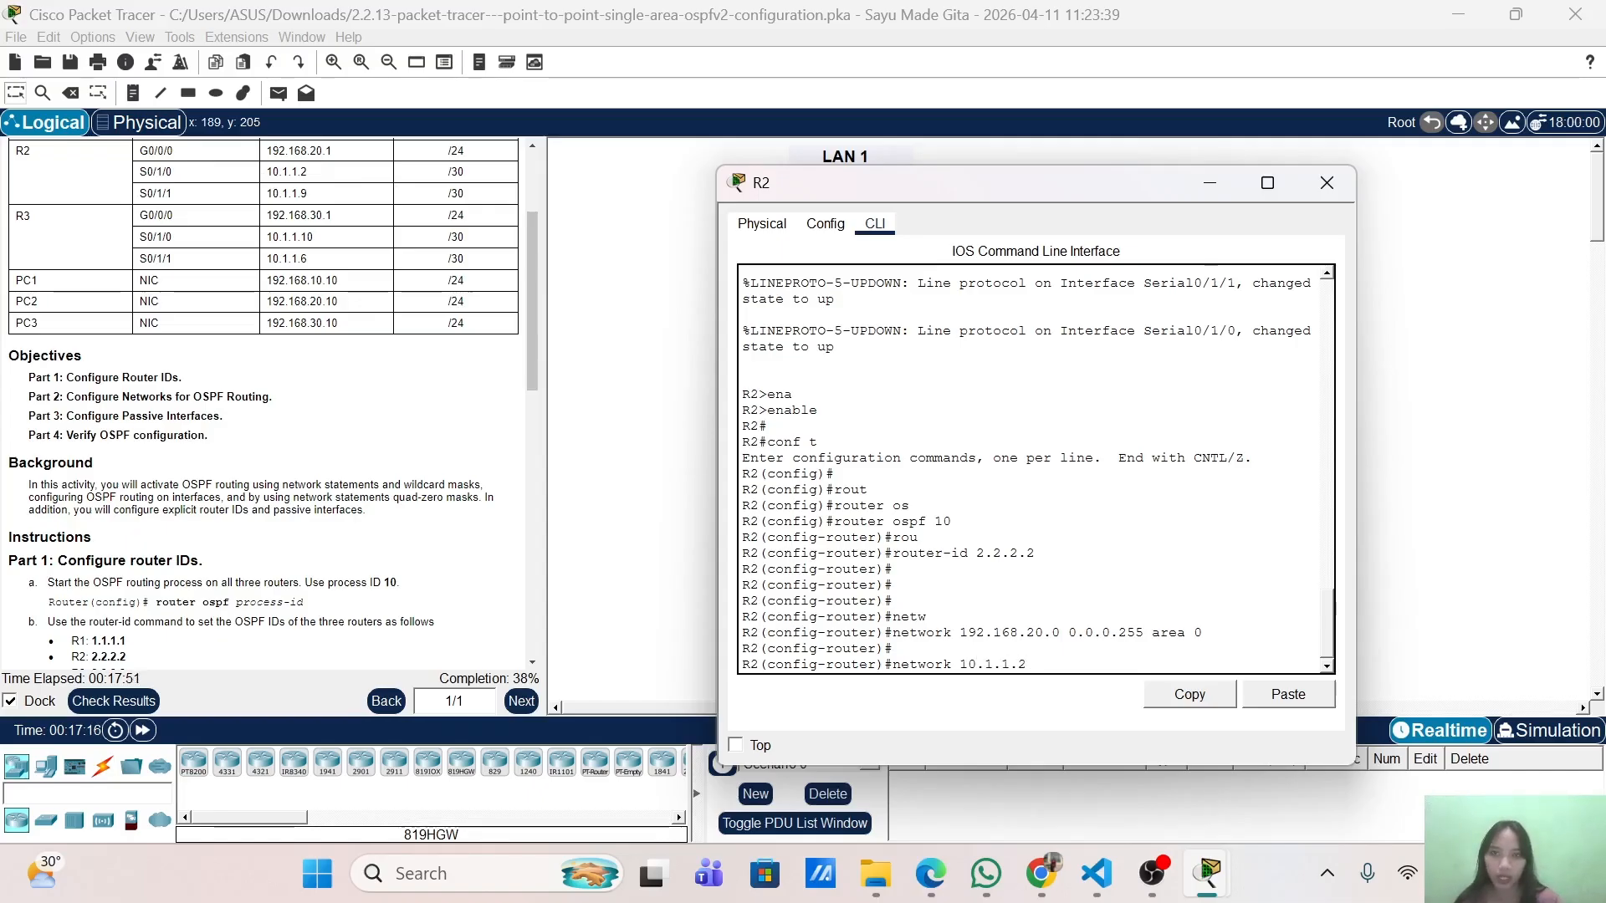
{"action": "type", "text": " 0.0.0"}
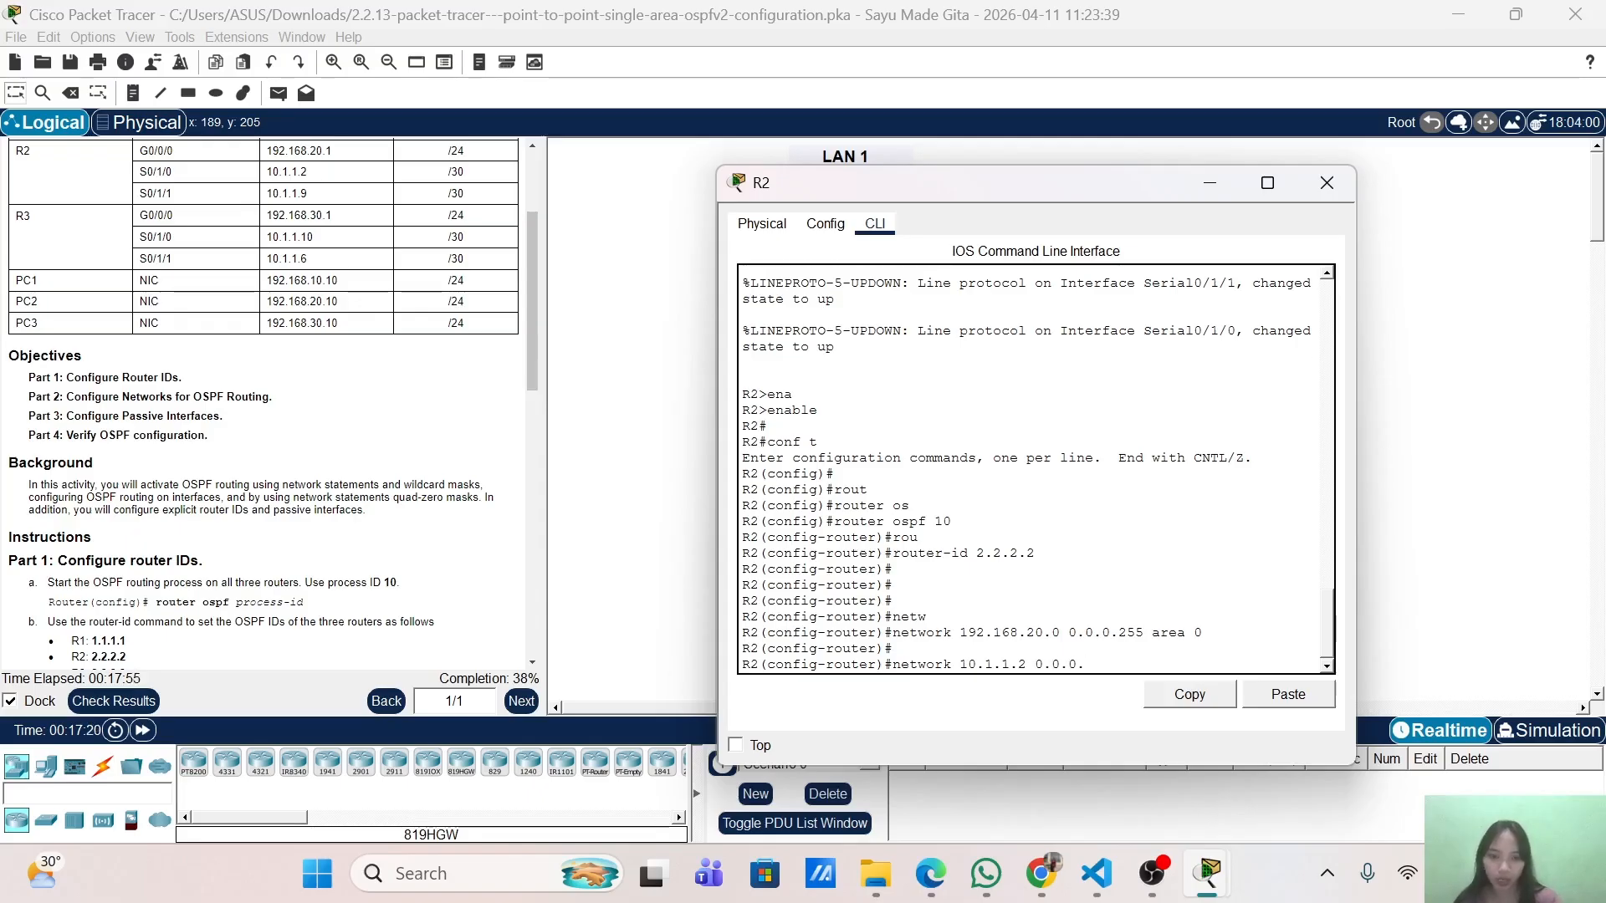
{"action": "type", "text": ".3 area"}
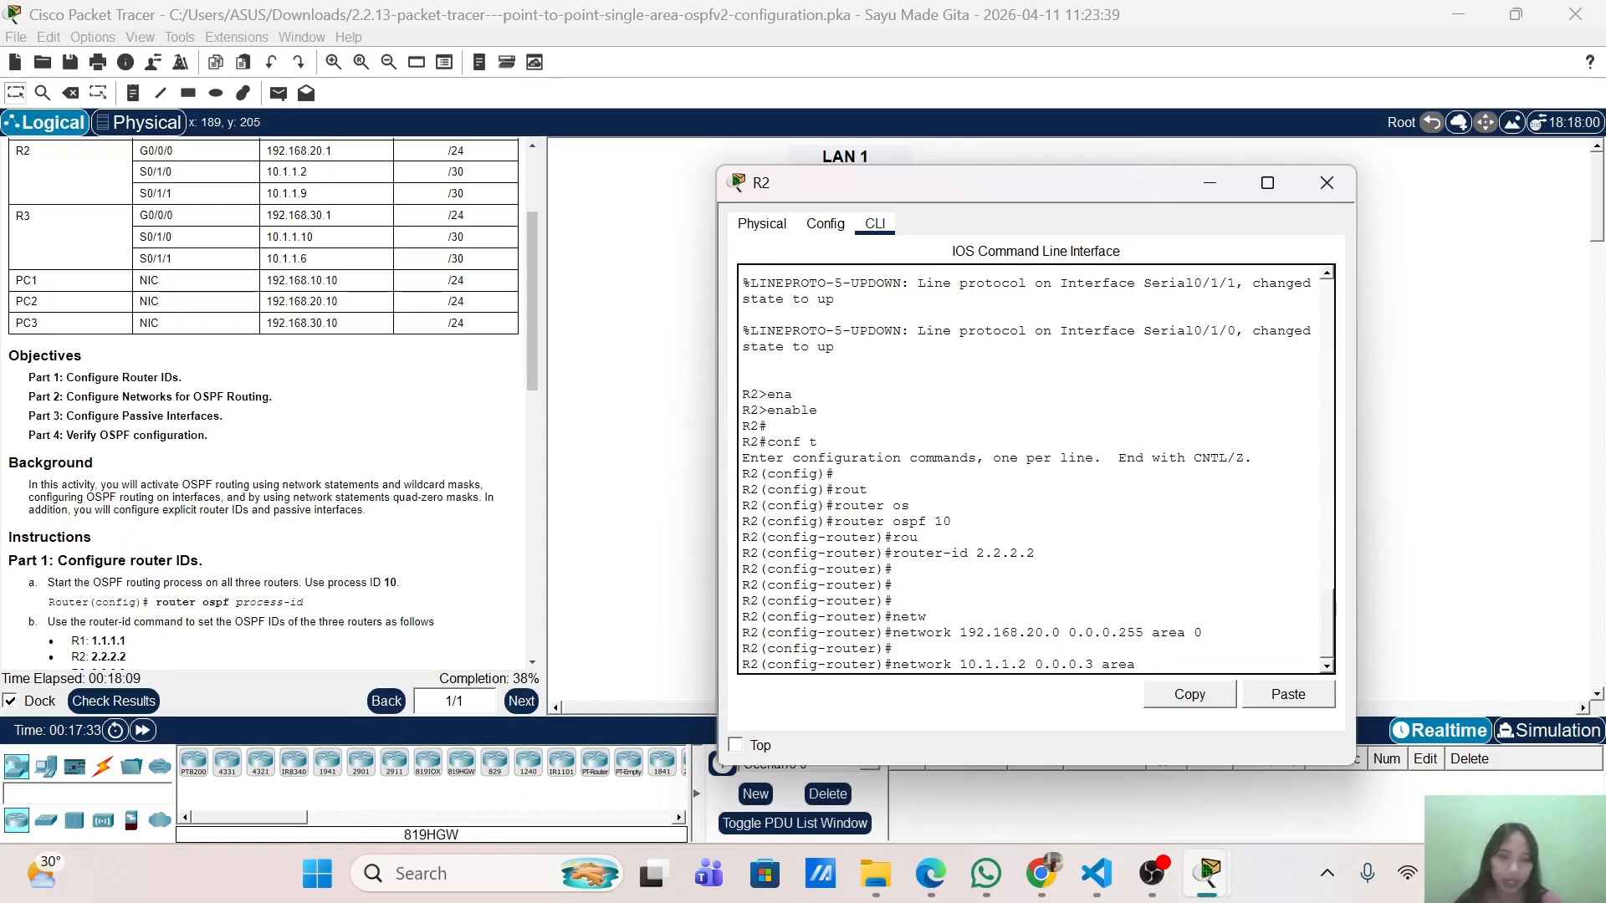
{"action": "key", "text": "BackSpace"}
{"action": "key", "text": "BackSpace"}
{"action": "key", "text": "BackSpace"}
{"action": "key", "text": "BackSpace"}
{"action": "key", "text": "BackSpace"}
{"action": "key", "text": "BackSpace"}
{"action": "key", "text": "BackSpace"}
{"action": "key", "text": "BackSpace"}
{"action": "key", "text": "BackSpace"}
{"action": "key", "text": "BackSpace"}
{"action": "key", "text": "BackSpace"}
{"action": "key", "text": "BackSpace"}
{"action": "key", "text": "BackSpace"}
{"action": "key", "text": "BackSpace"}
{"action": "key", "text": "BackSpace"}
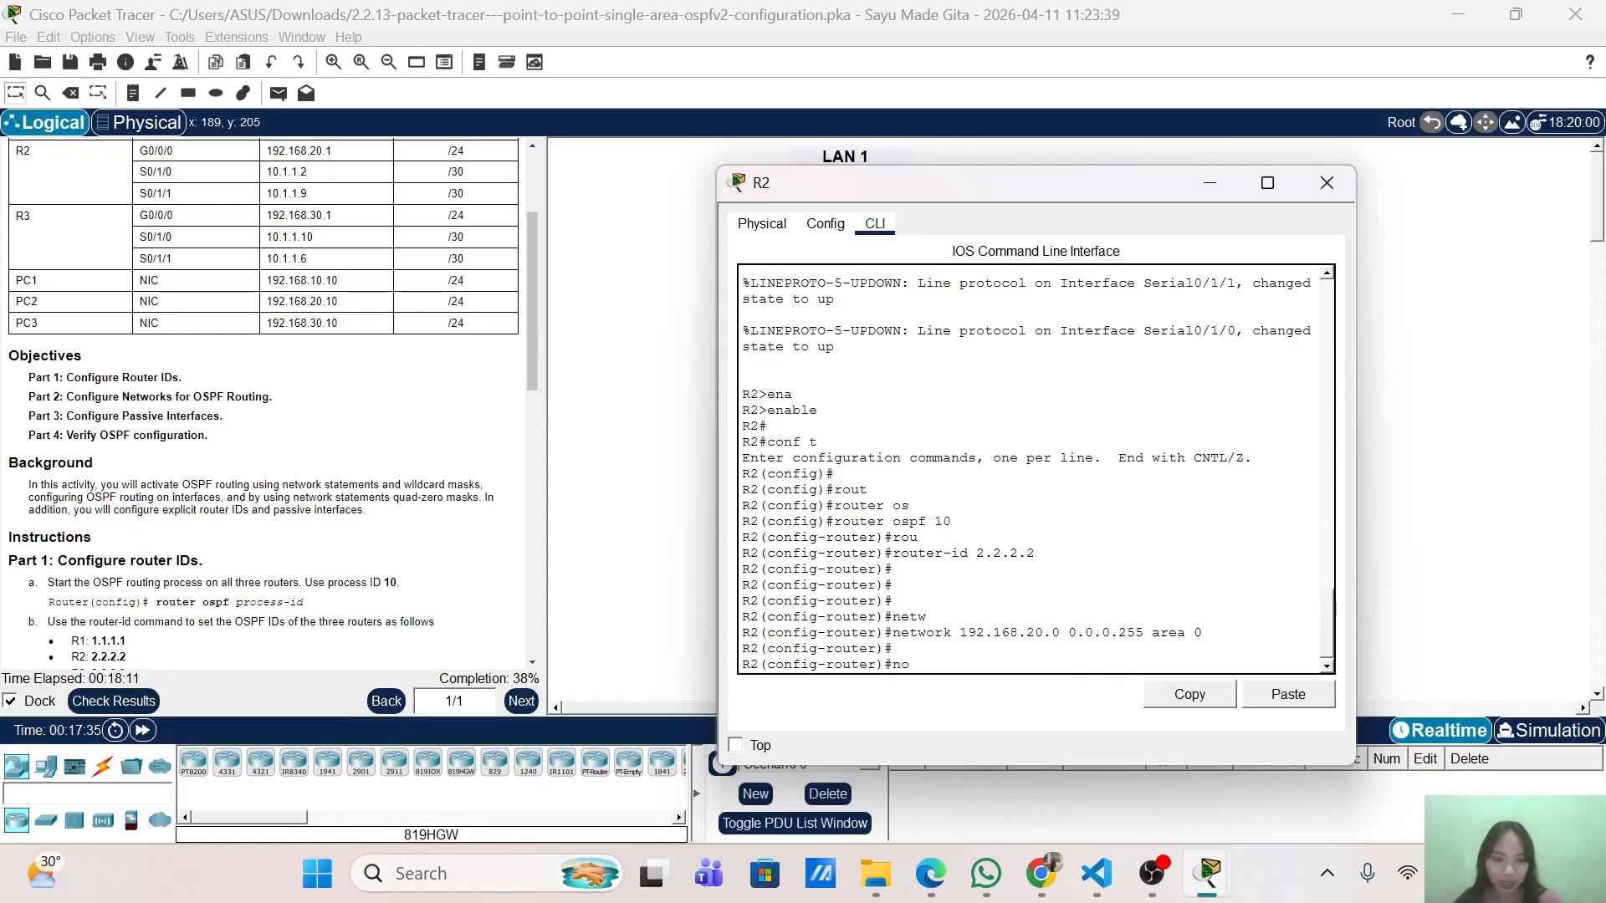
Try to copy R2's entered network statement for 192.168.20.0 from the console to reuse it in a no command.
{"action": "left_click_drag", "start_coordinate": [1202, 633], "coordinate": [892, 633]}
{"action": "left_click", "coordinate": [1188, 694]}
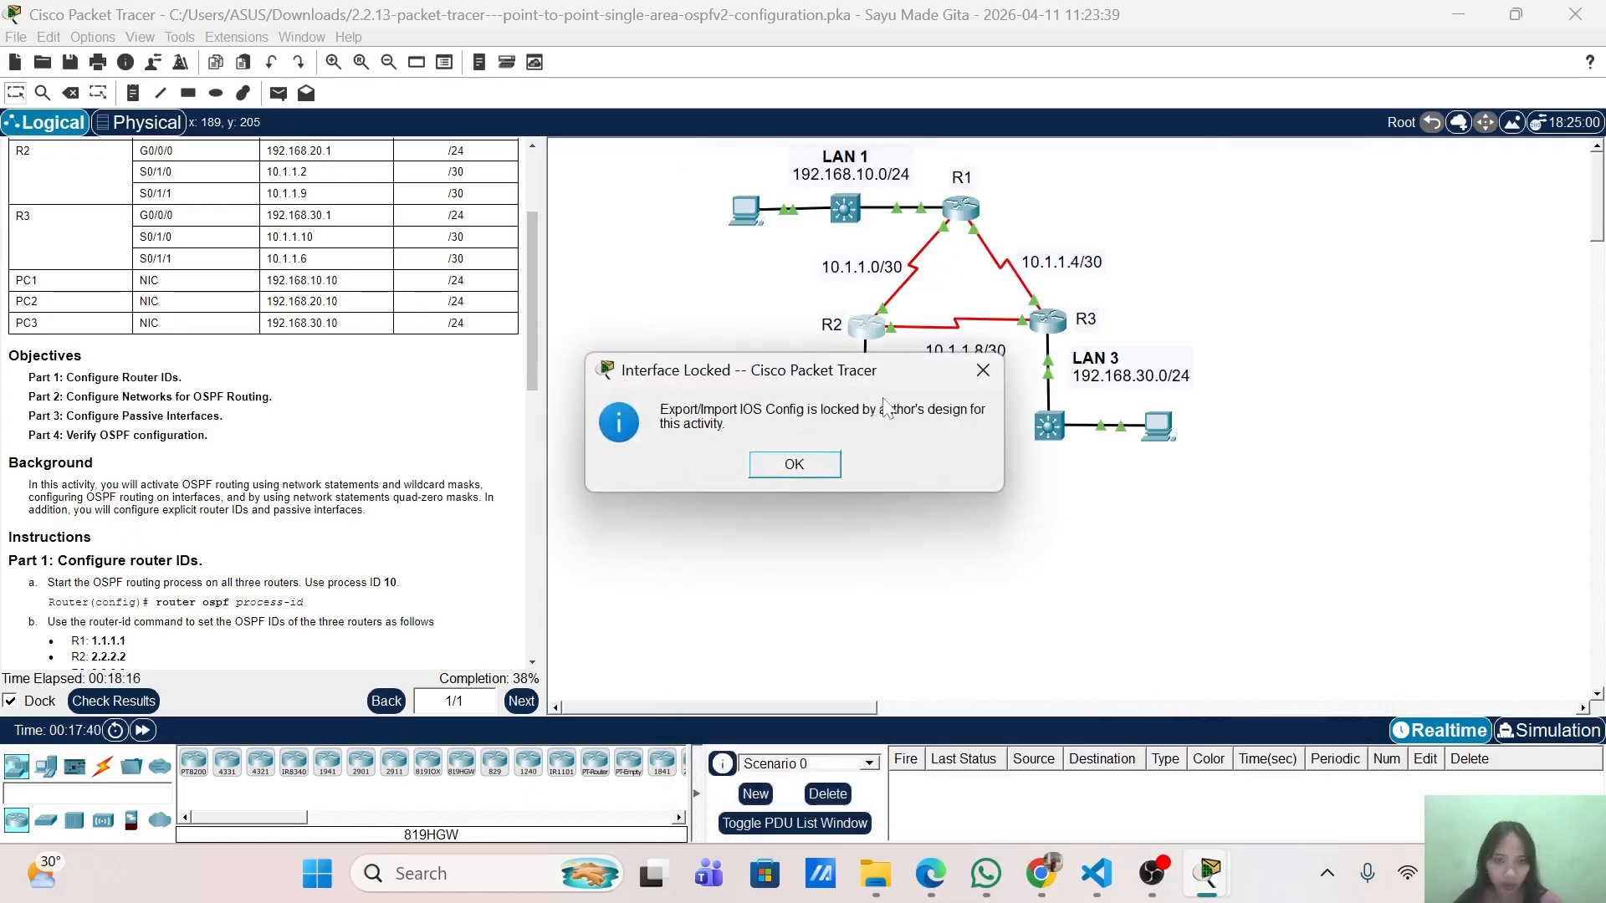
{"action": "left_click", "coordinate": [800, 463]}
{"action": "left_click", "coordinate": [869, 340]}
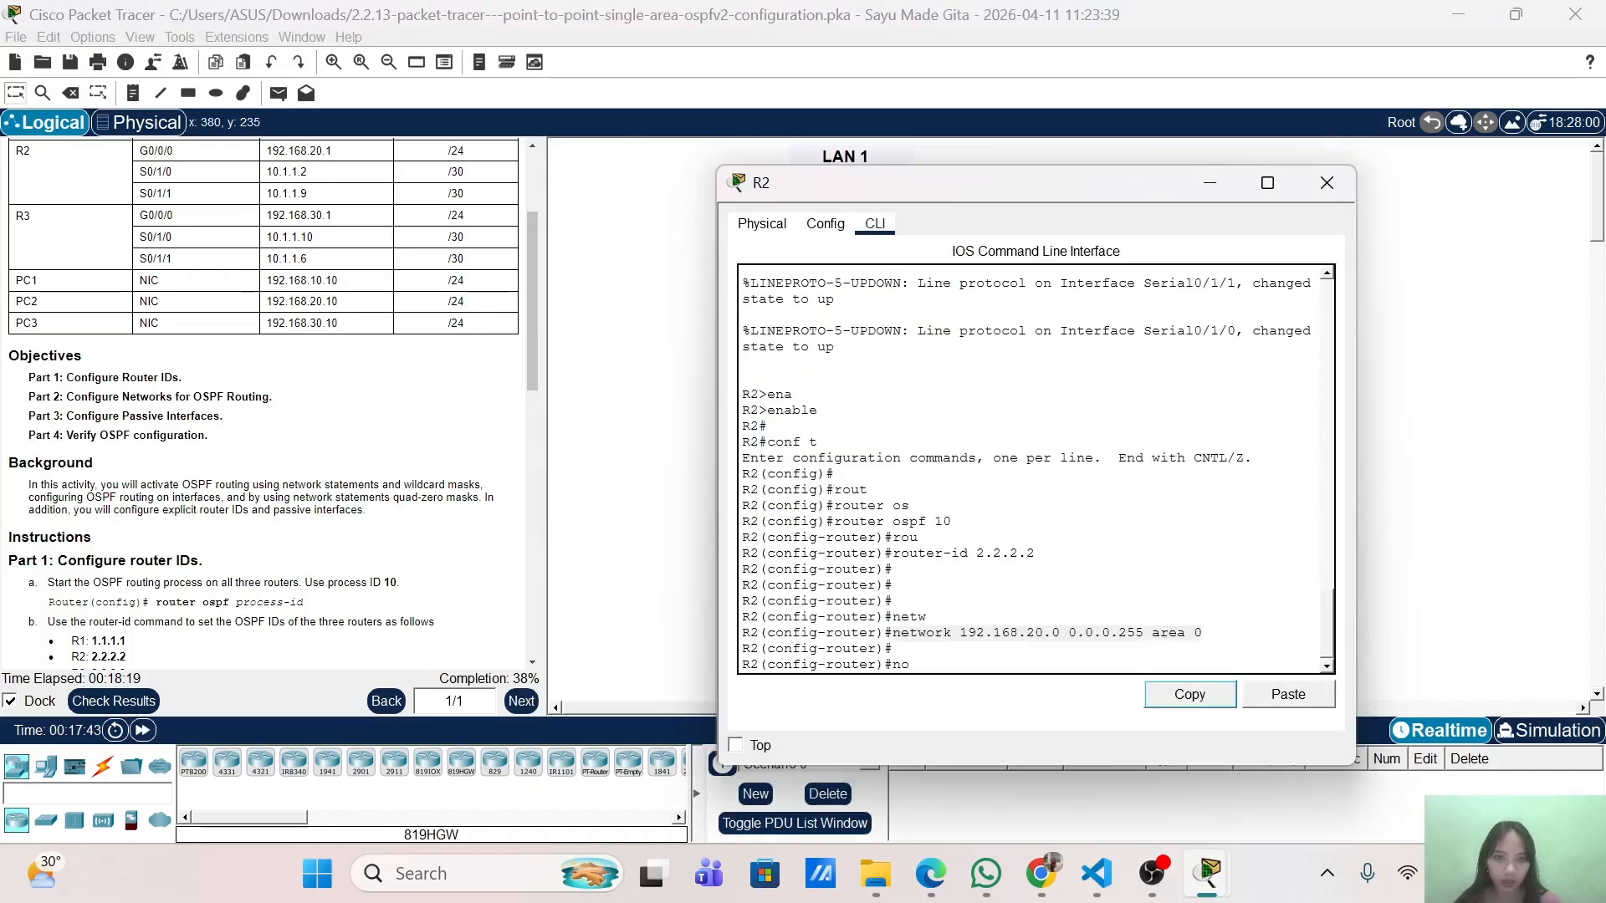
{"action": "left_click_drag", "start_coordinate": [1204, 633], "coordinate": [893, 633]}
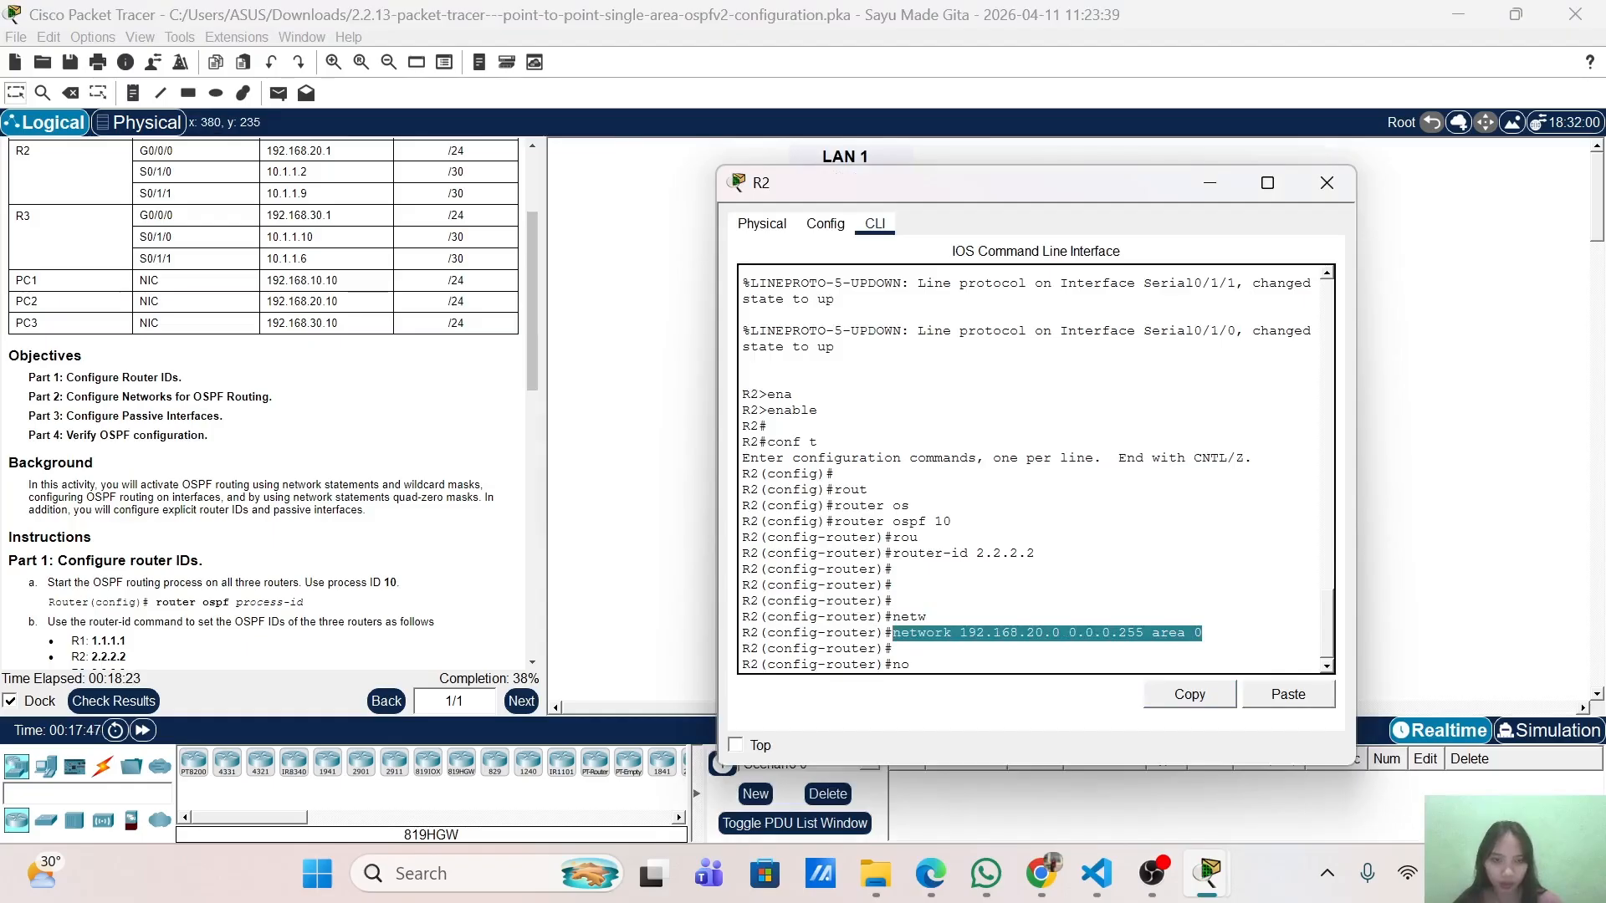
{"action": "key", "text": "ctrl+c"}
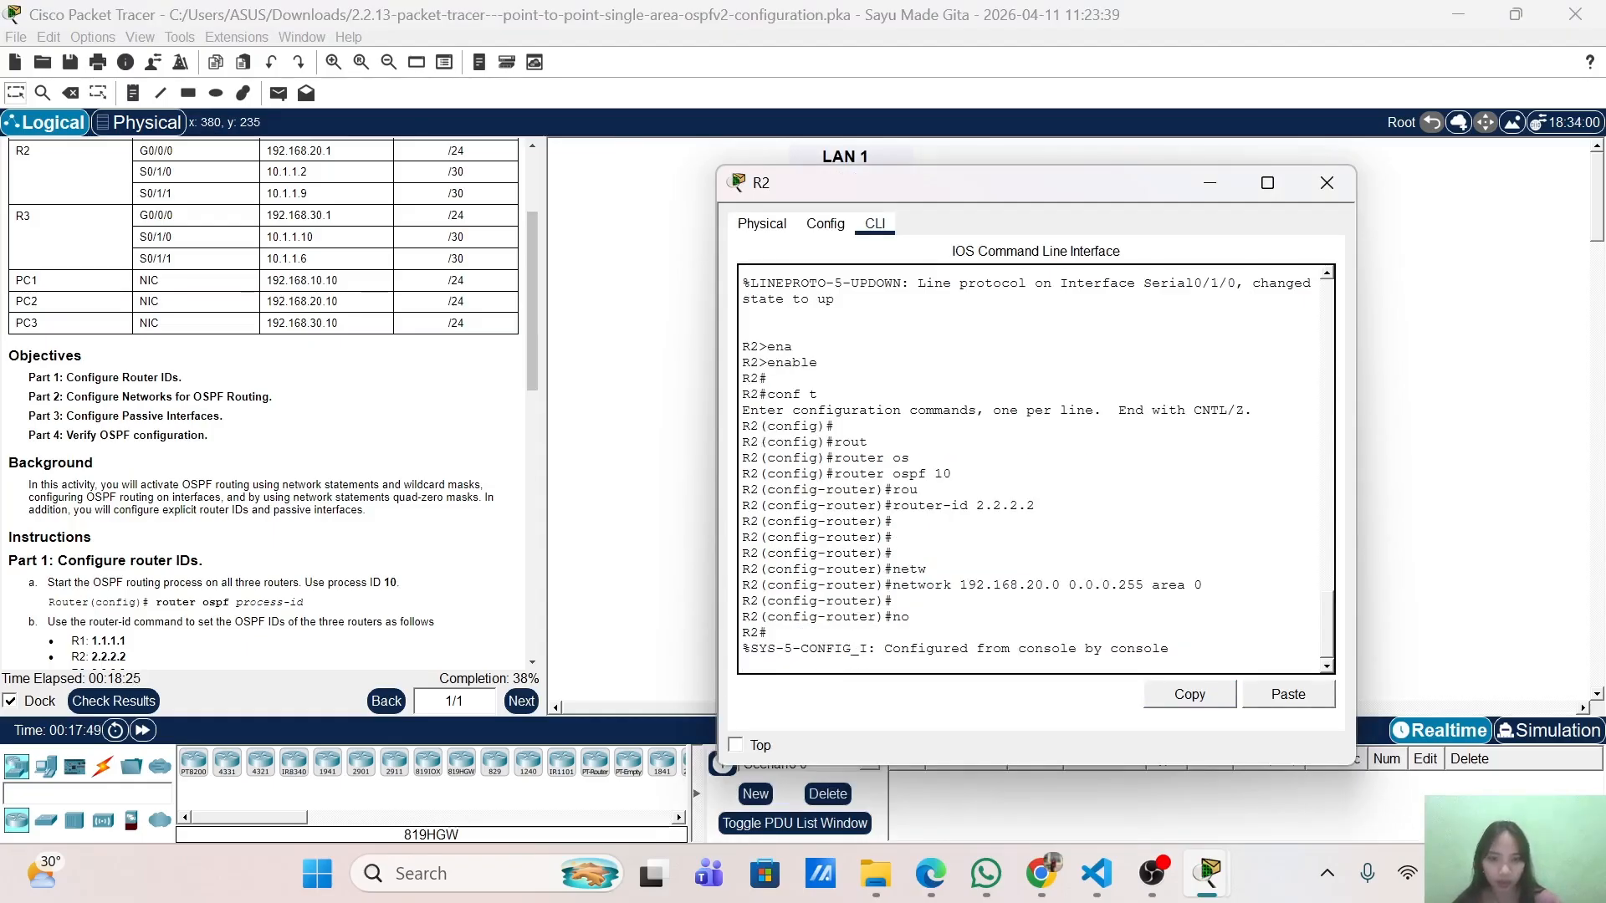
Return R2 to global configuration mode from its privileged prompt using conf t.
{"action": "key", "text": "Return"}
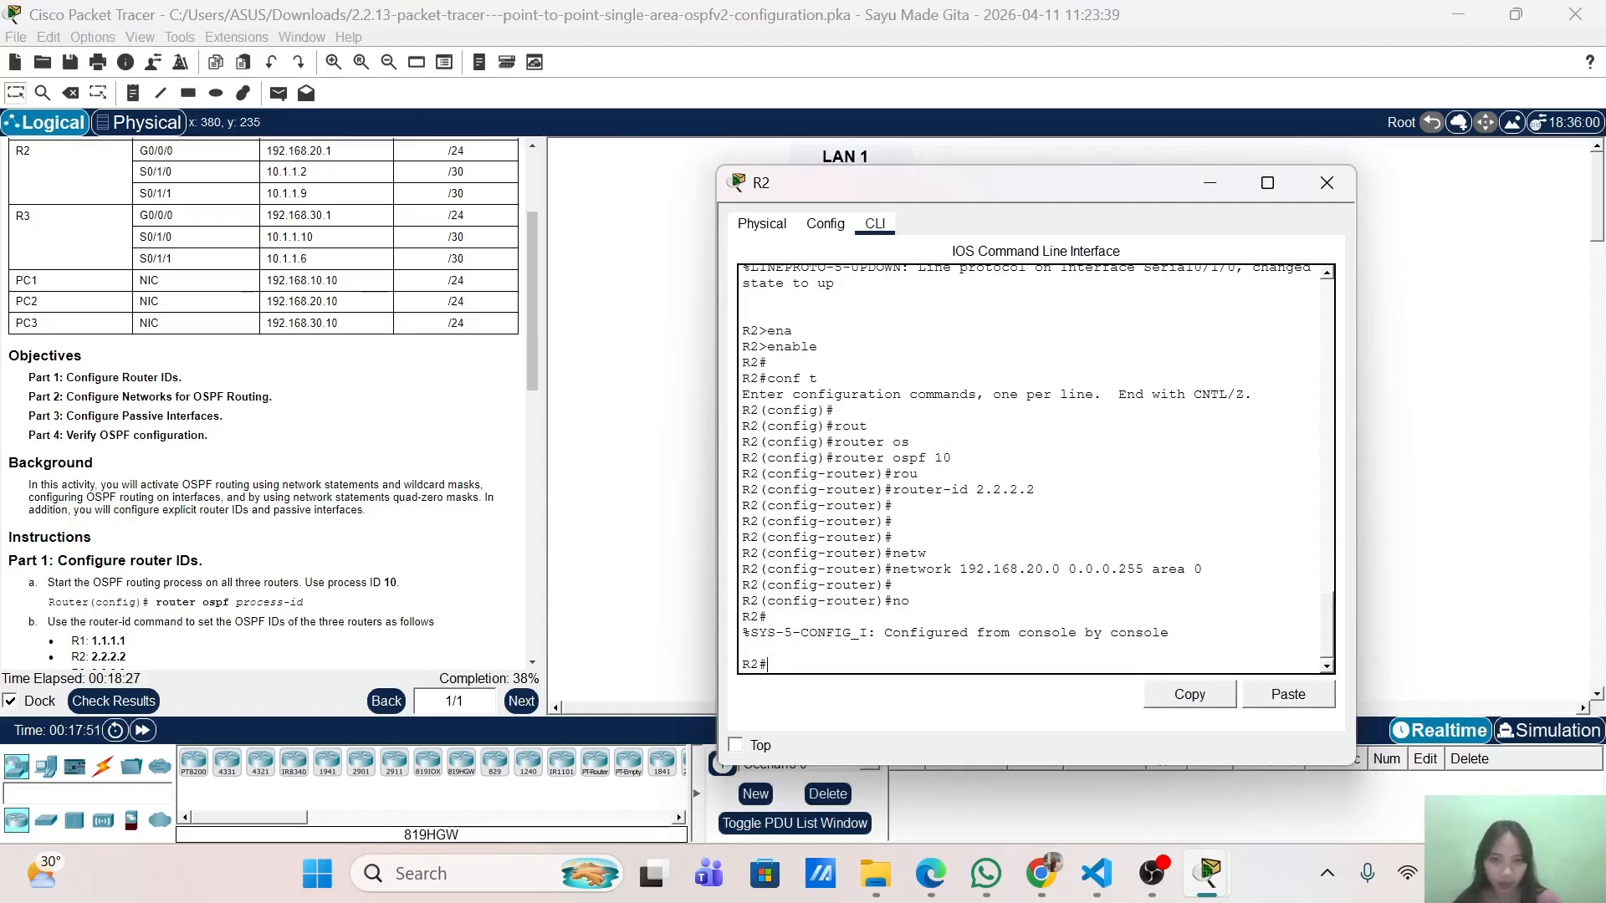
{"action": "type", "text": "conf"}
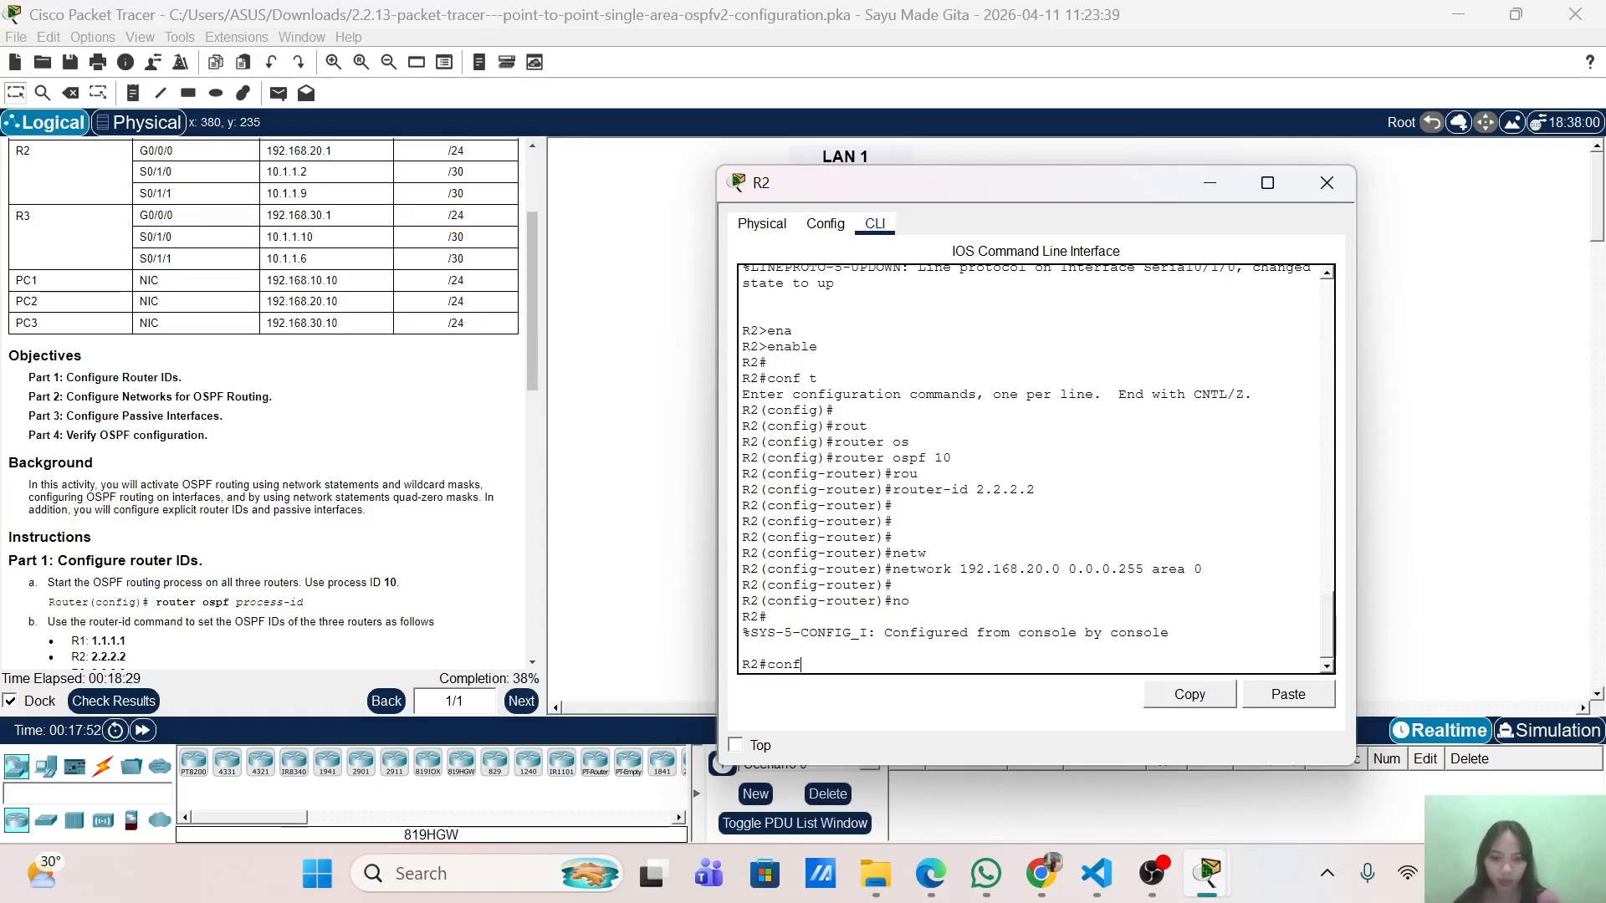
{"action": "type", "text": " t"}
{"action": "key", "text": "Return"}
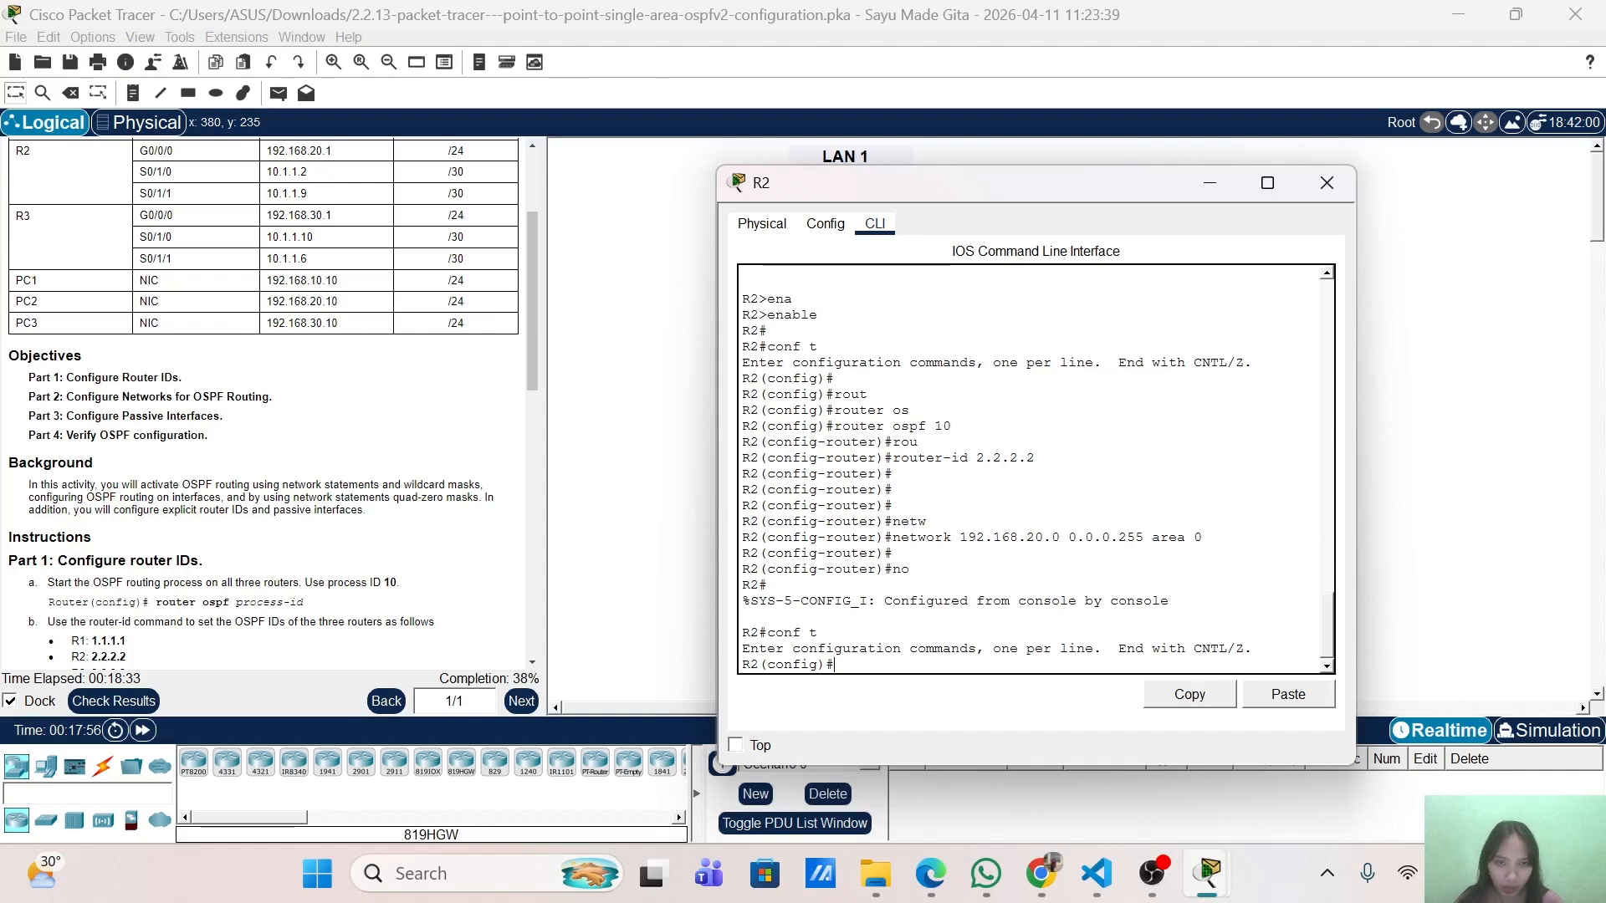
Try to apply router-id 2.2.2.2 directly from R2's global configuration mode.
{"action": "key", "text": "ctrl+v"}
{"action": "key", "text": "Up"}
{"action": "key", "text": "Up"}
{"action": "key", "text": "Down"}
{"action": "key", "text": "Return"}
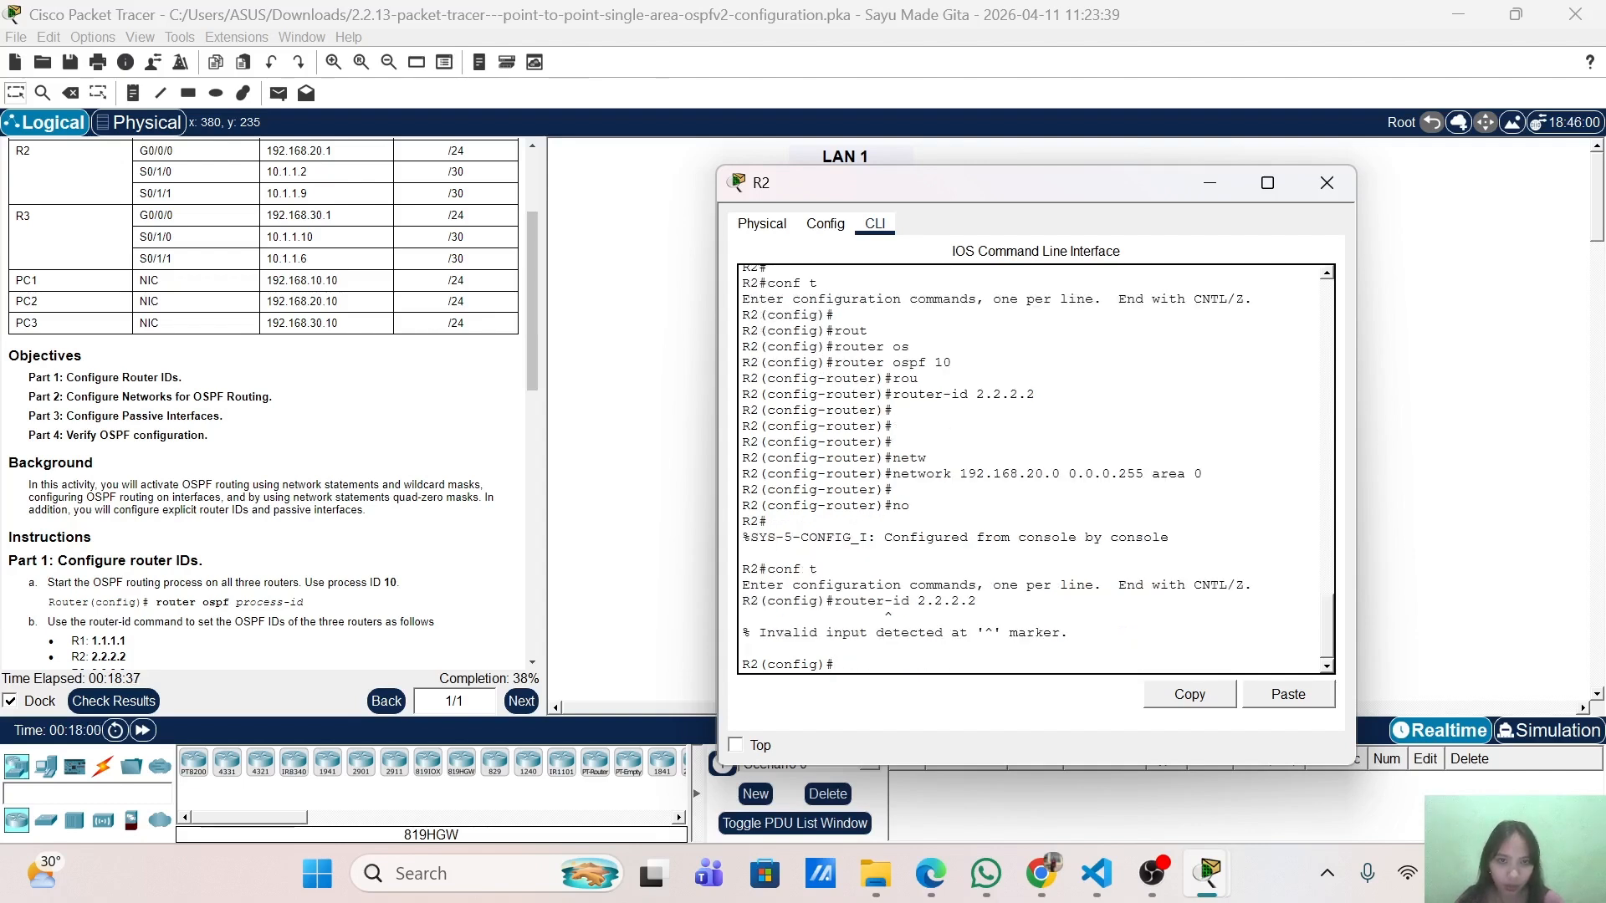
Re-enter OSPF process 10 on R2 and reapply router ID 2.2.2.2 there.
{"action": "key", "text": "Up"}
{"action": "key", "text": "Up"}
{"action": "key", "text": "Down"}
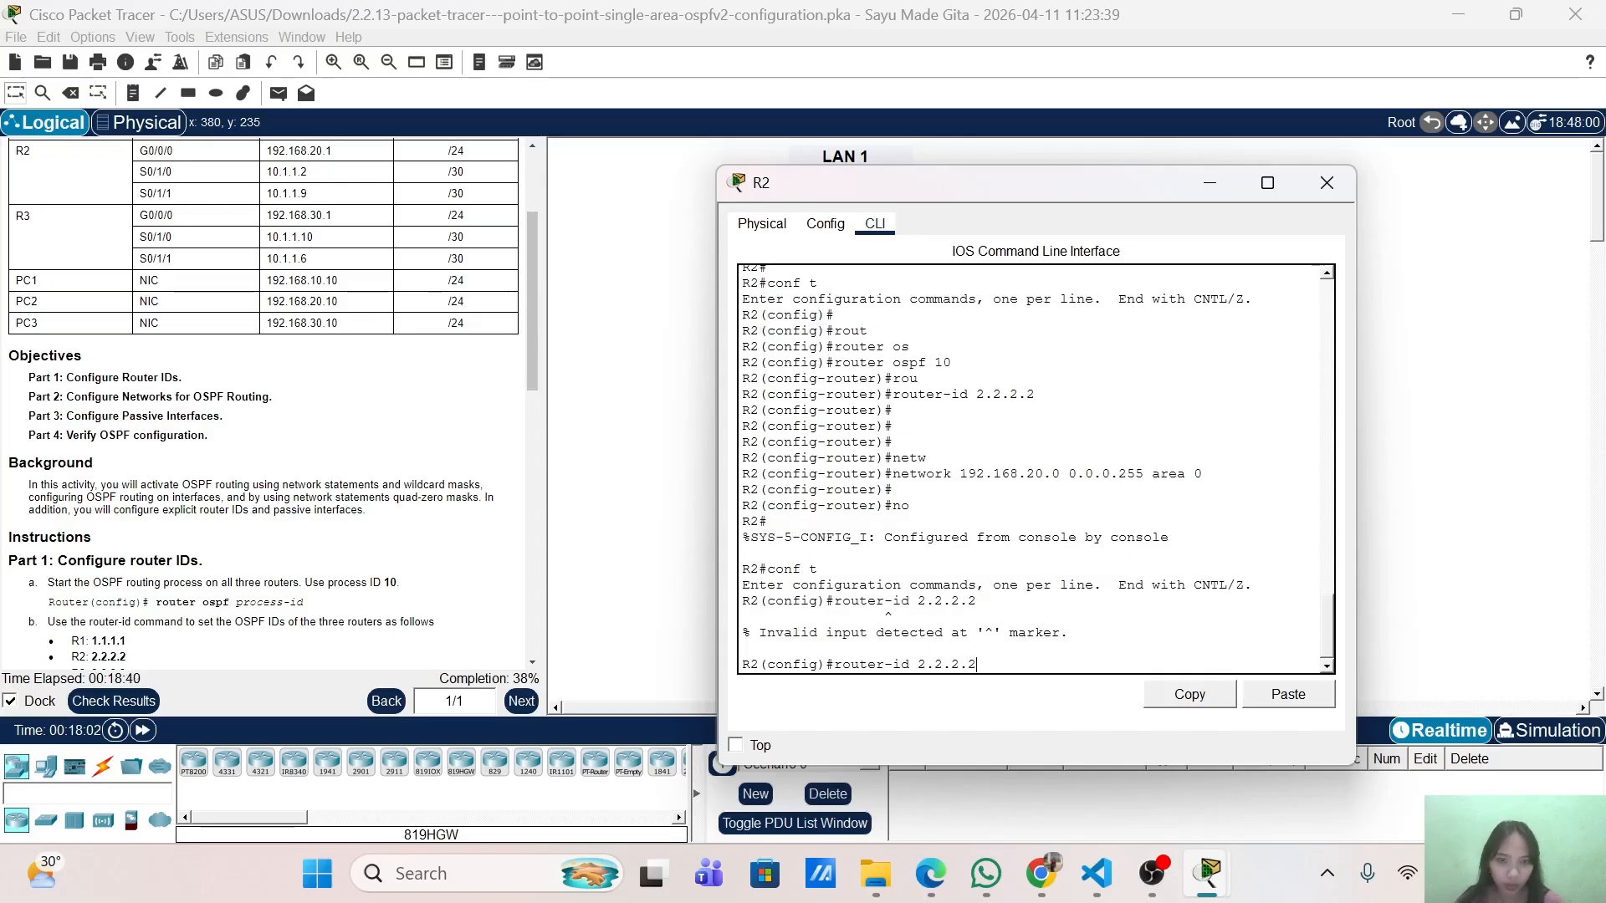
{"action": "key", "text": "Up"}
{"action": "key", "text": "Return"}
{"action": "key", "text": "Up"}
{"action": "key", "text": "Up"}
{"action": "key", "text": "Up"}
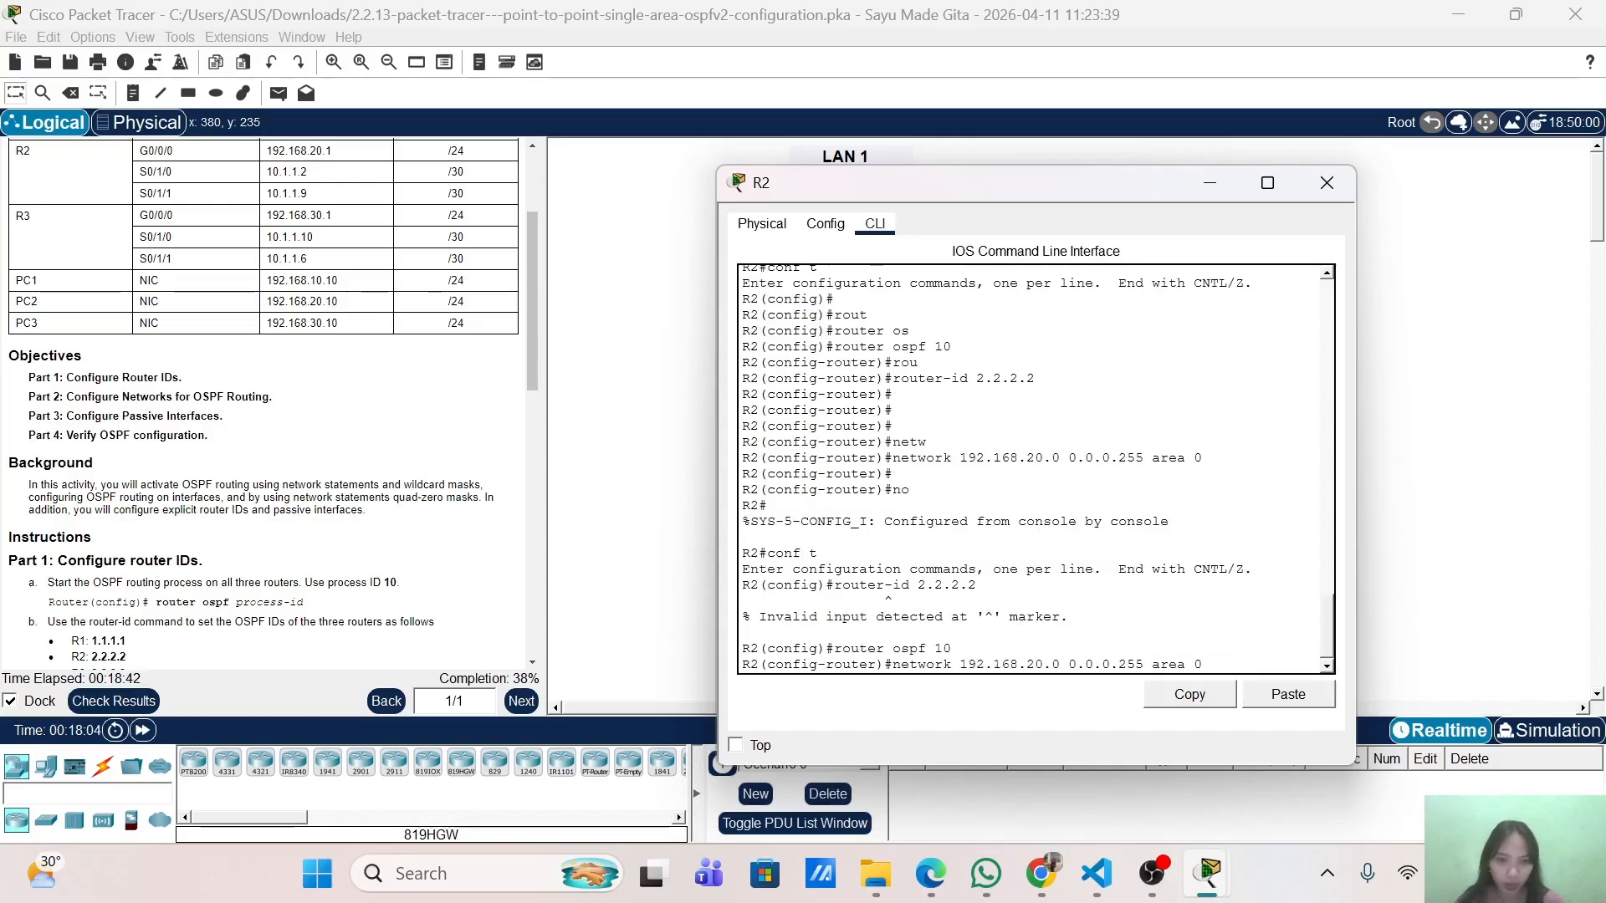
{"action": "key", "text": "Down"}
{"action": "key", "text": "Return"}
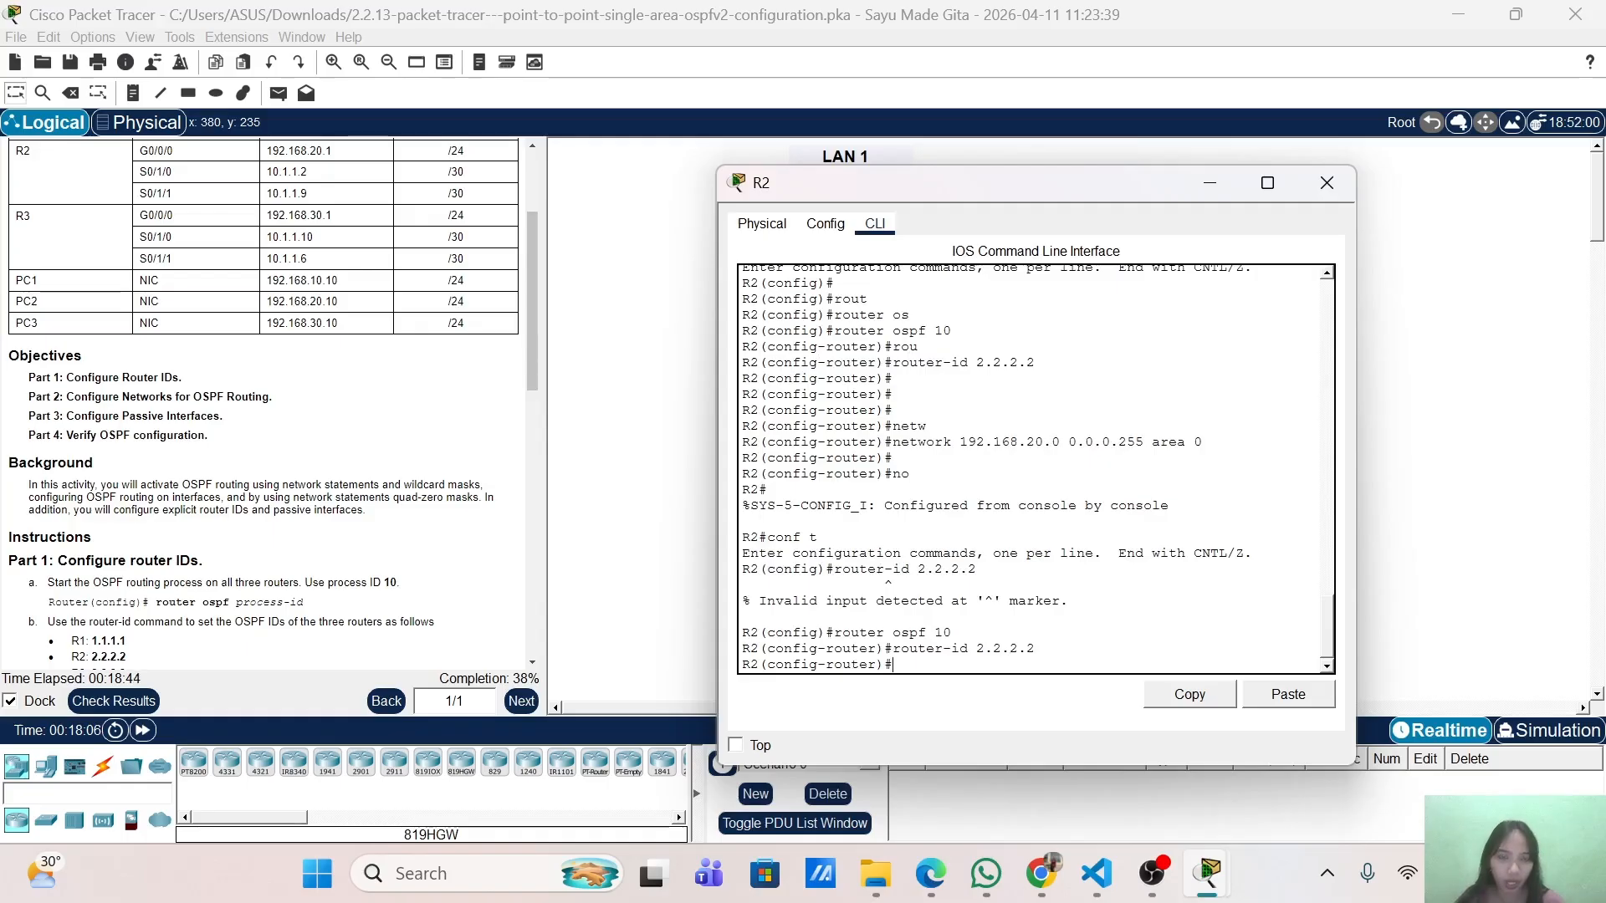
Remove R2's OSPF network statement for 192.168.20.0 with wildcard mask 0.0.0.255 in area 0.
{"action": "type", "text": "n"}
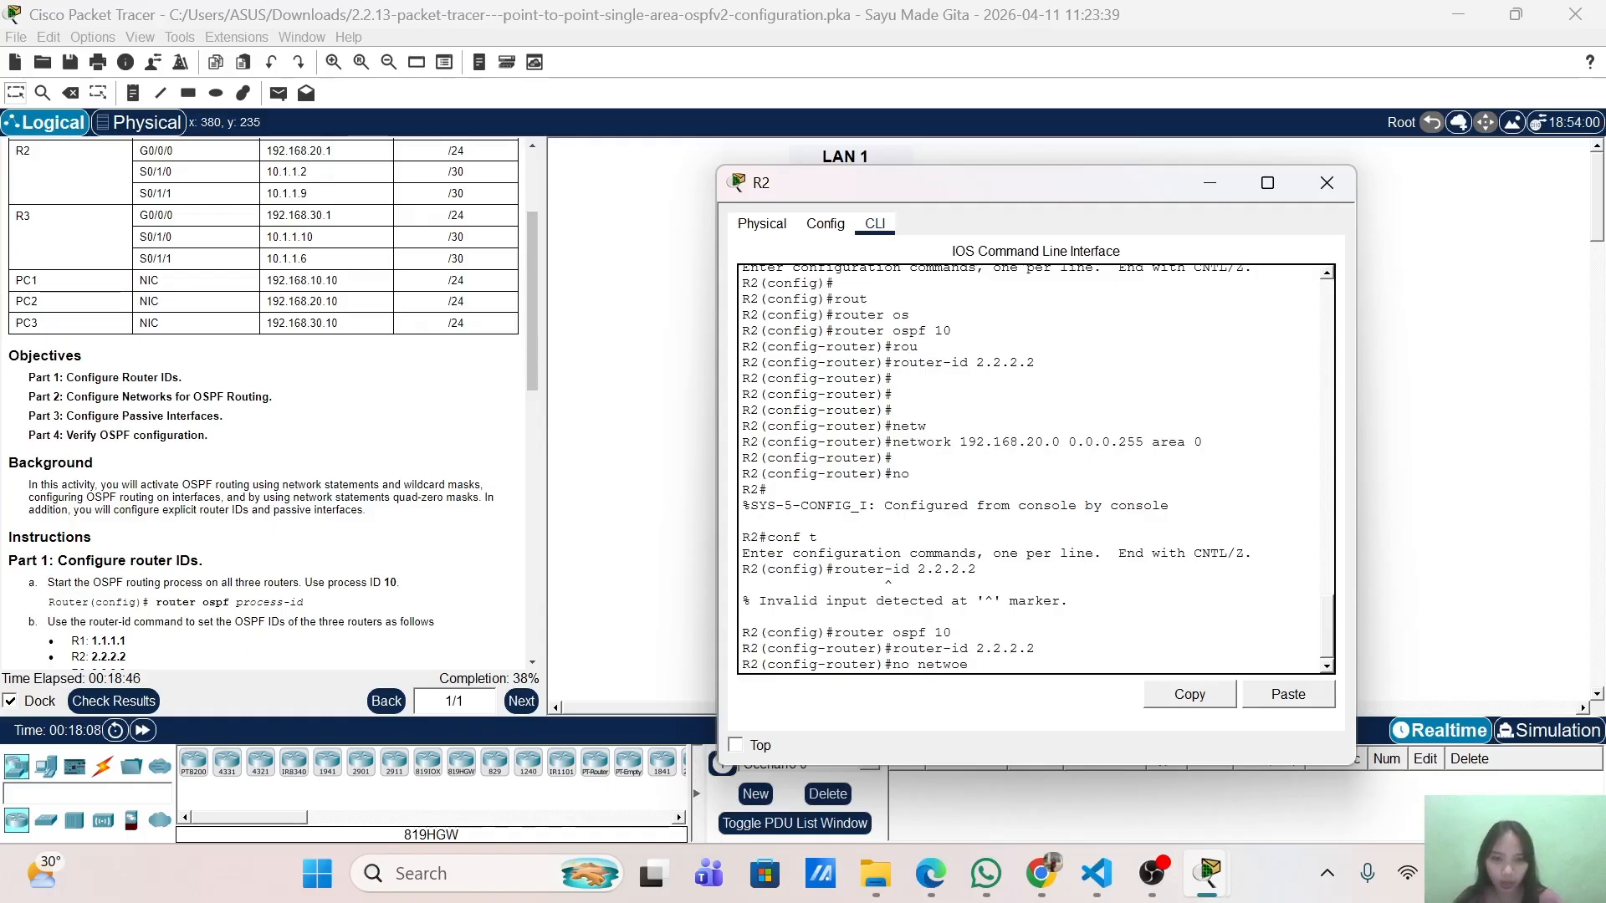
{"action": "type", "text": "o netwoe"}
{"action": "key", "text": "BackSpace"}
{"action": "key", "text": "BackSpace"}
{"action": "key", "text": "Tab"}
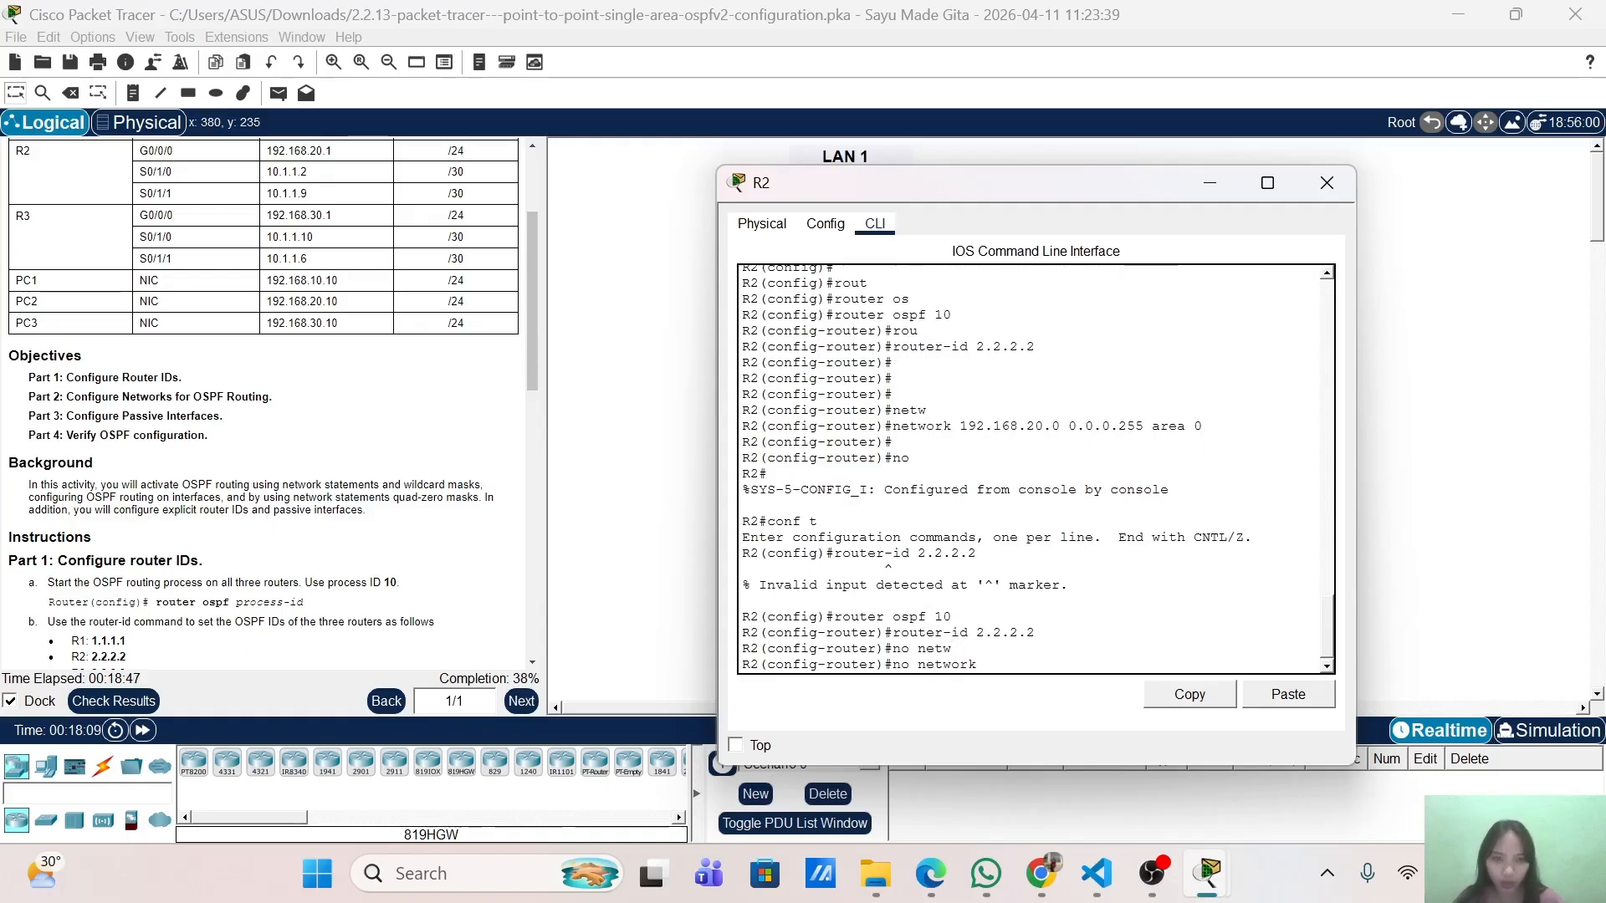
{"action": "type", "text": "192.168.20.0"}
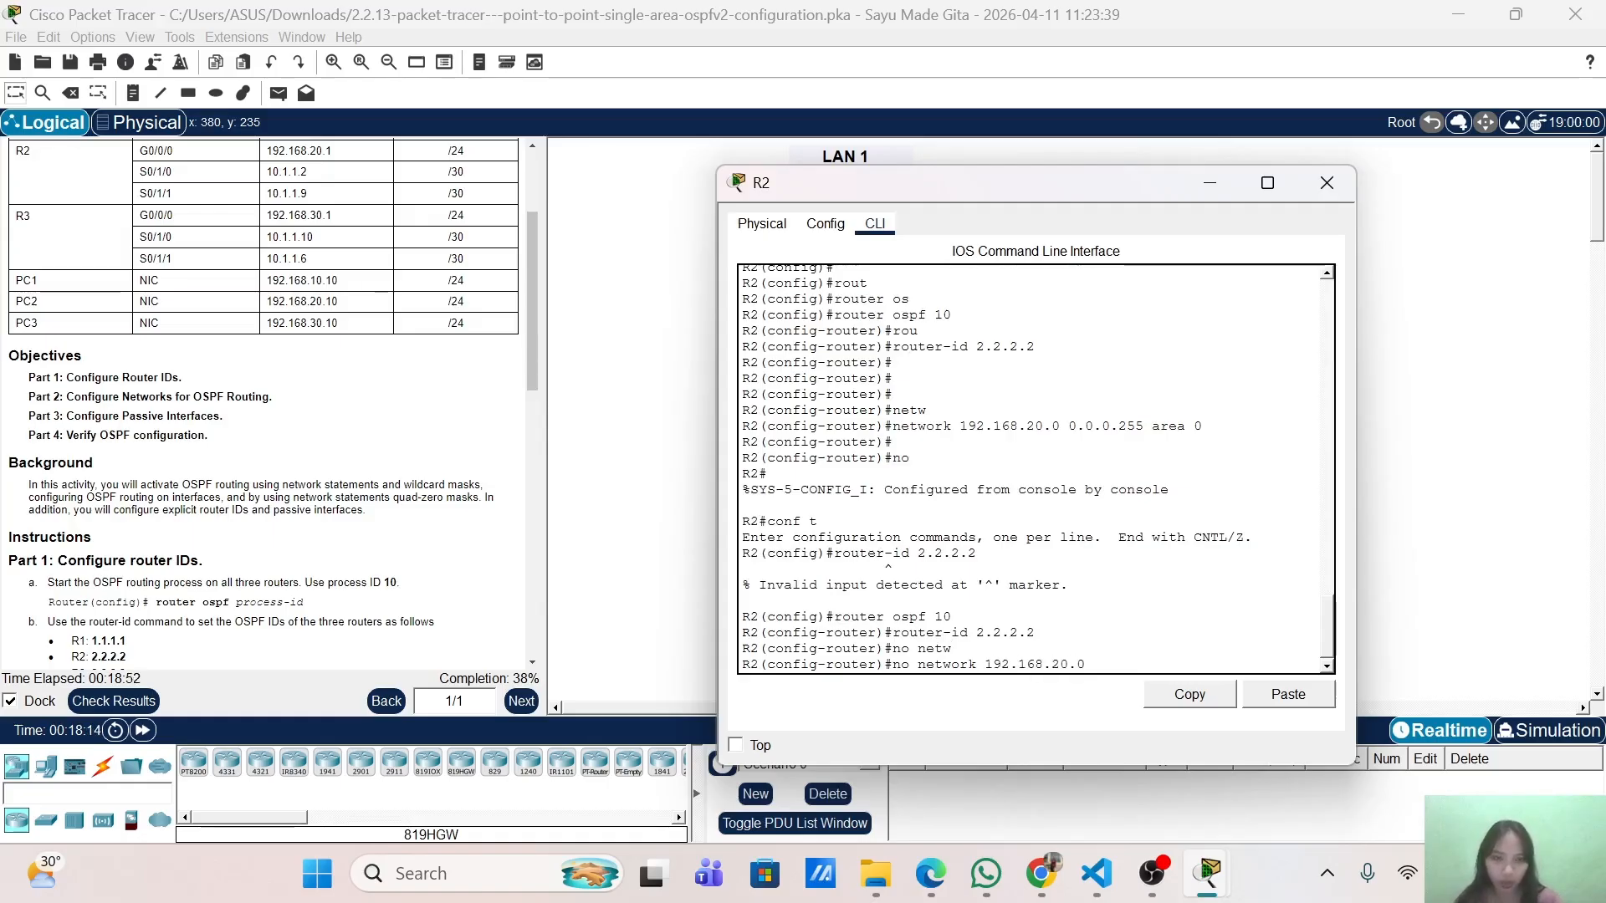
{"action": "type", "text": " 0.0."}
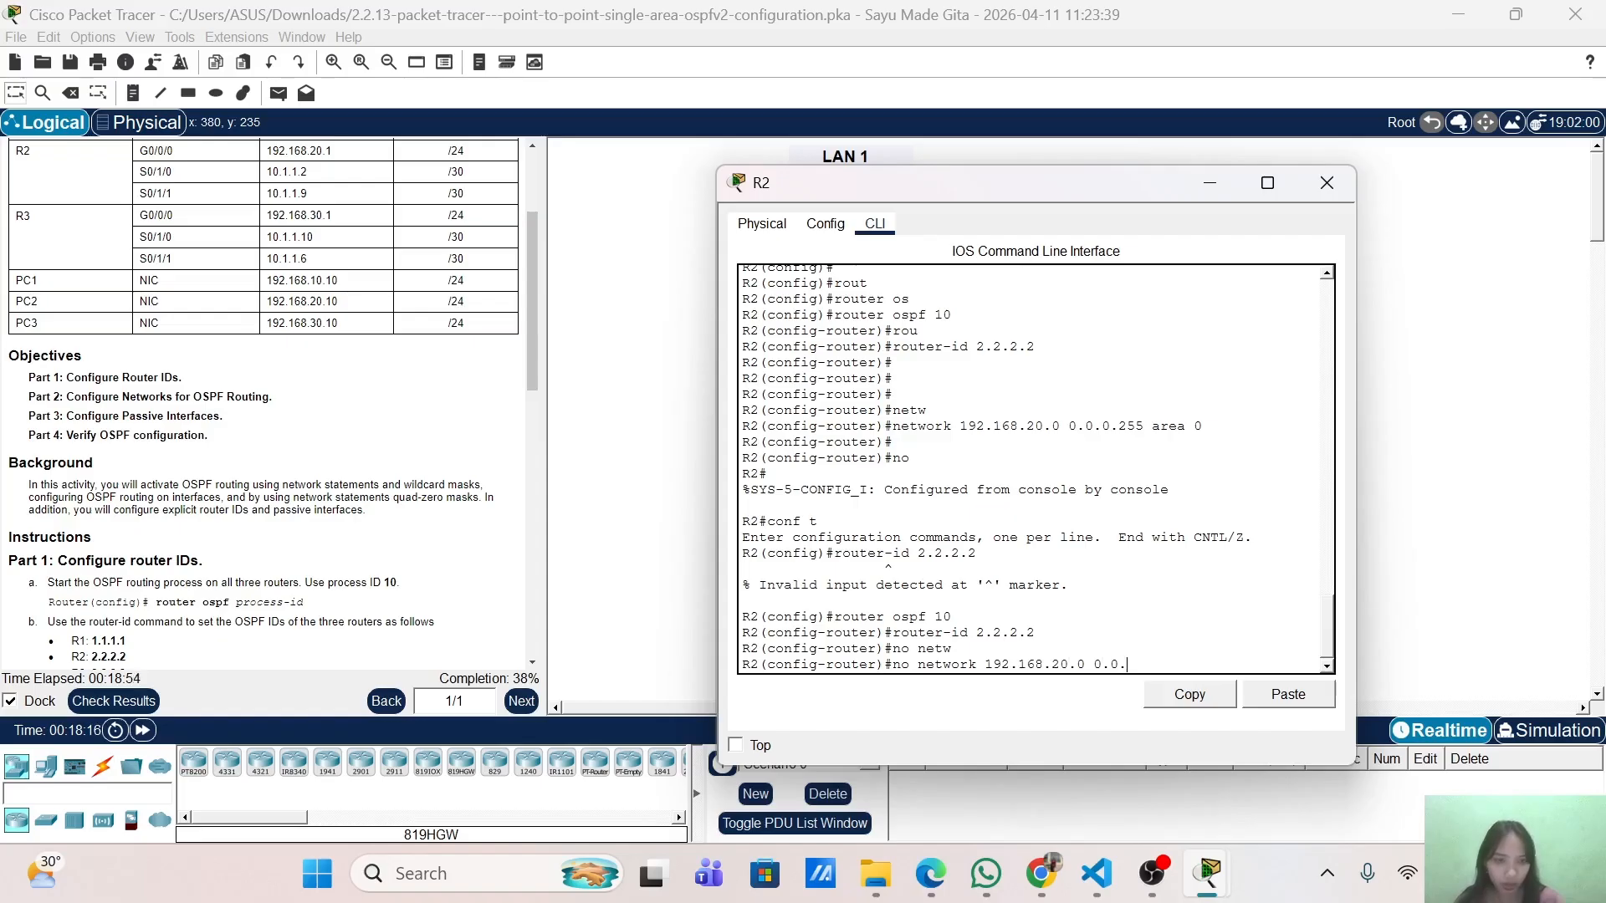
{"action": "type", "text": "0.255 area 0"}
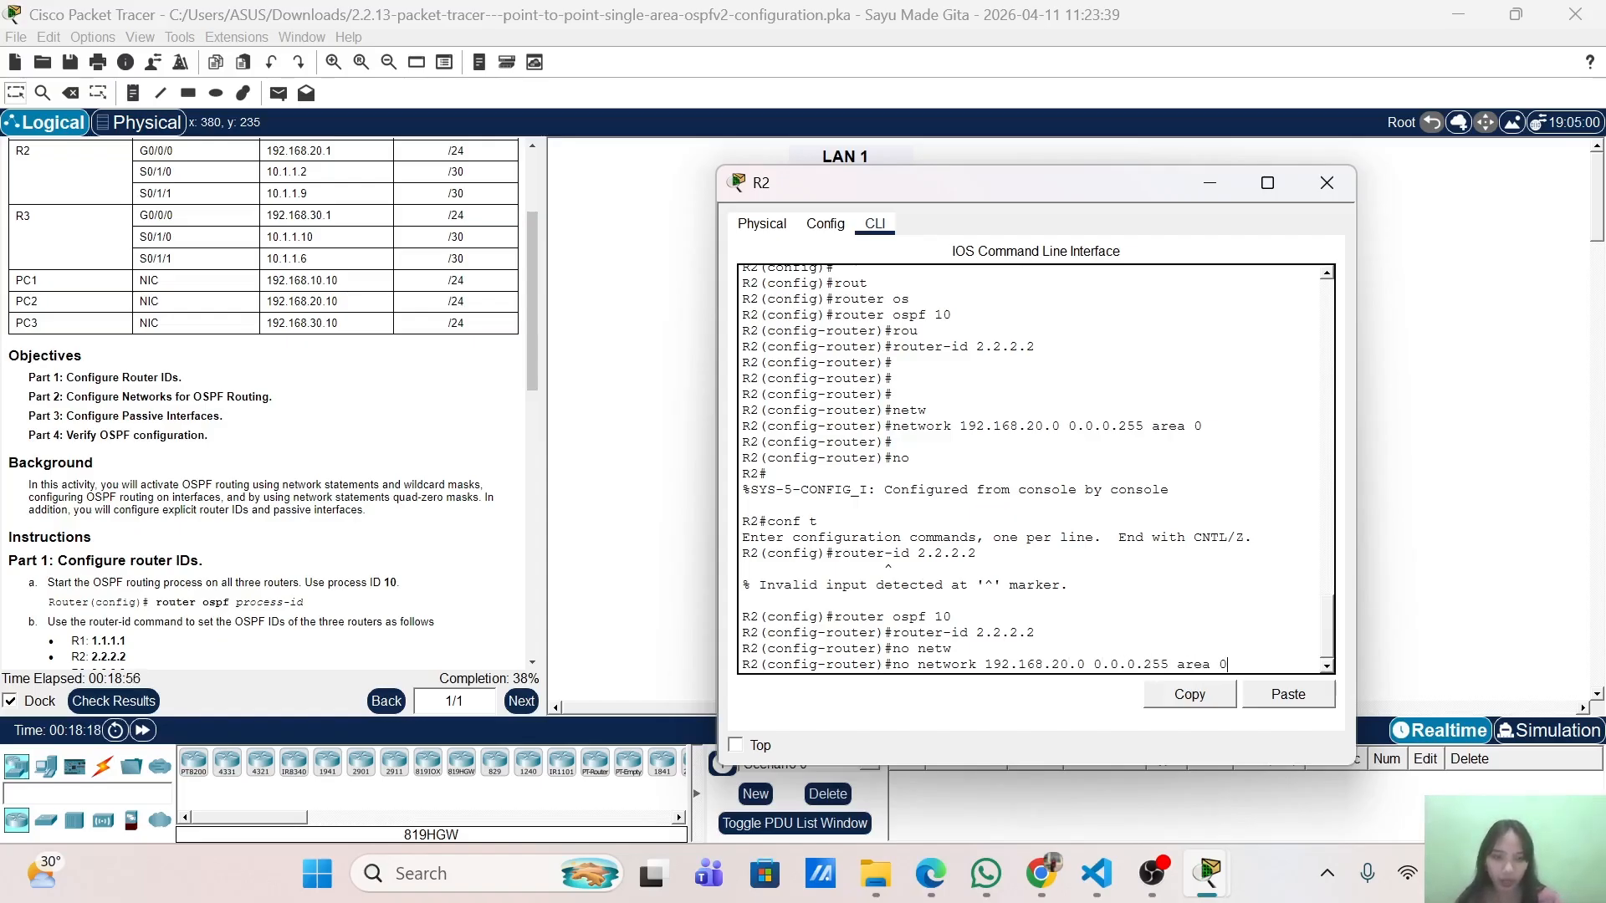
{"action": "key", "text": "Return"}
{"action": "key", "text": "Return"}
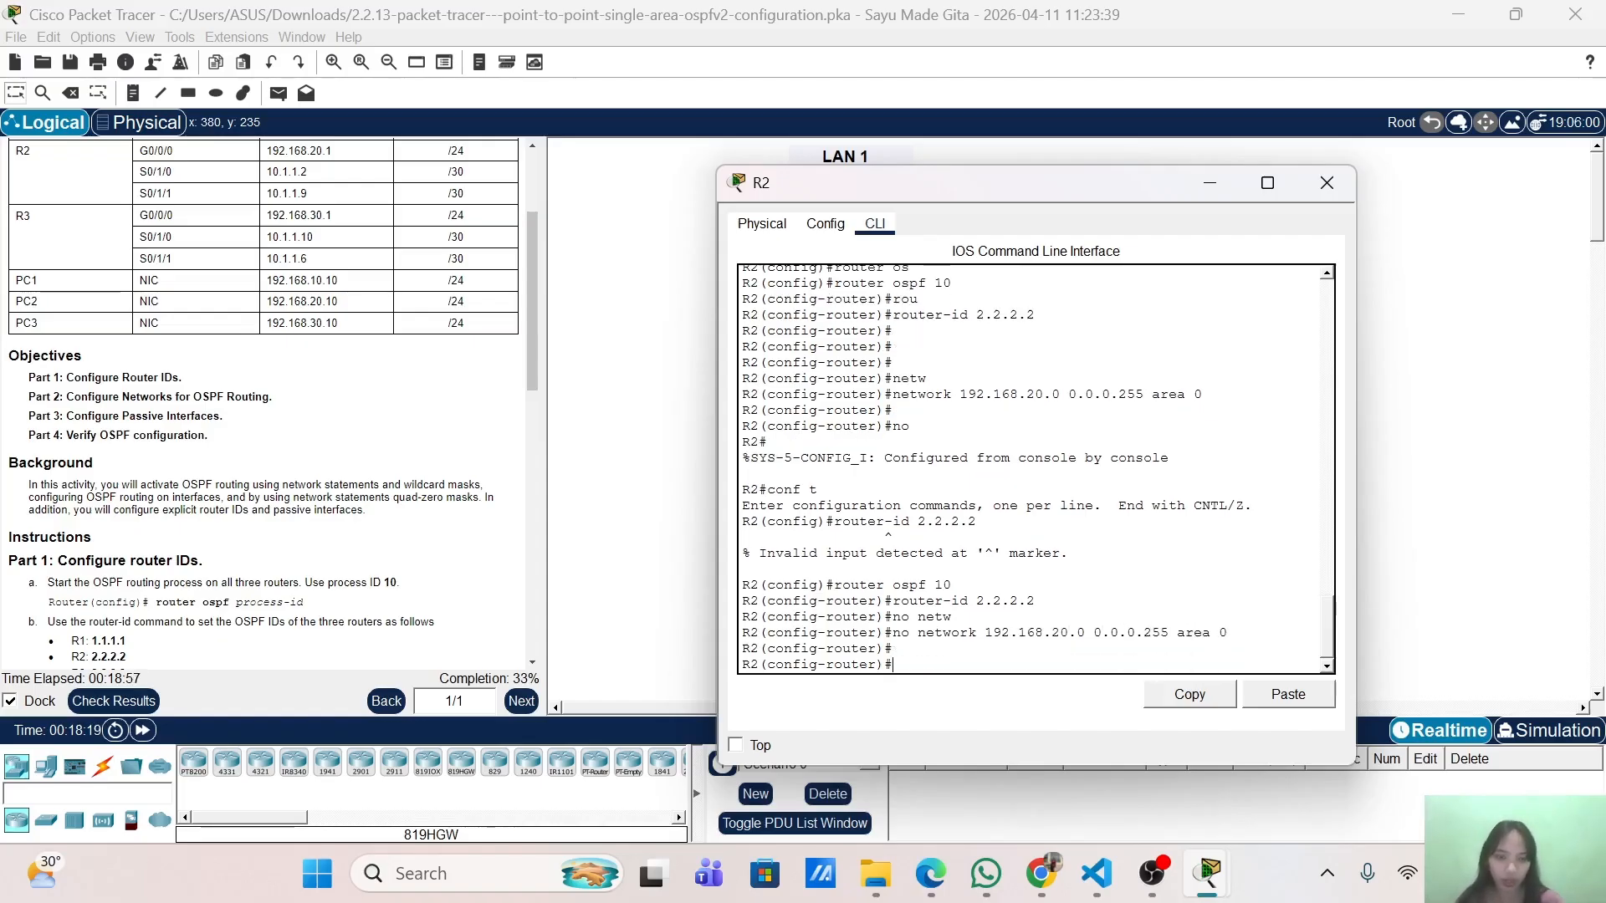
Add R2's LAN network statement for 192.168.20.0 with the quad-zero mask 0.0.0.0 in area 0.
{"action": "type", "text": "netw"}
{"action": "key", "text": "Tab"}
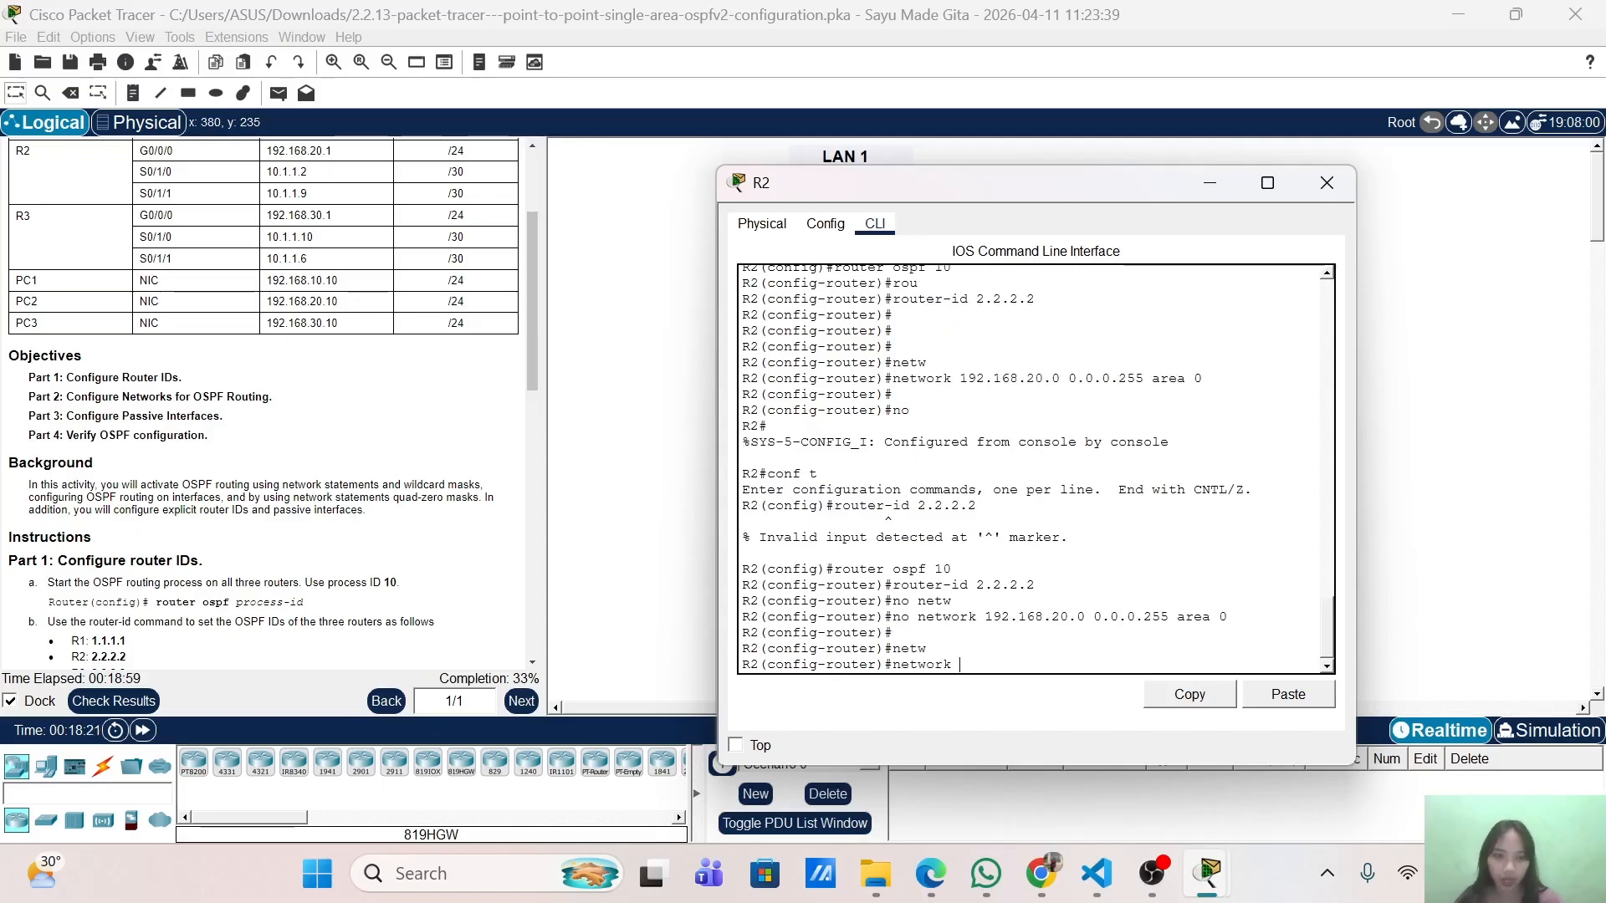
{"action": "type", "text": "192."}
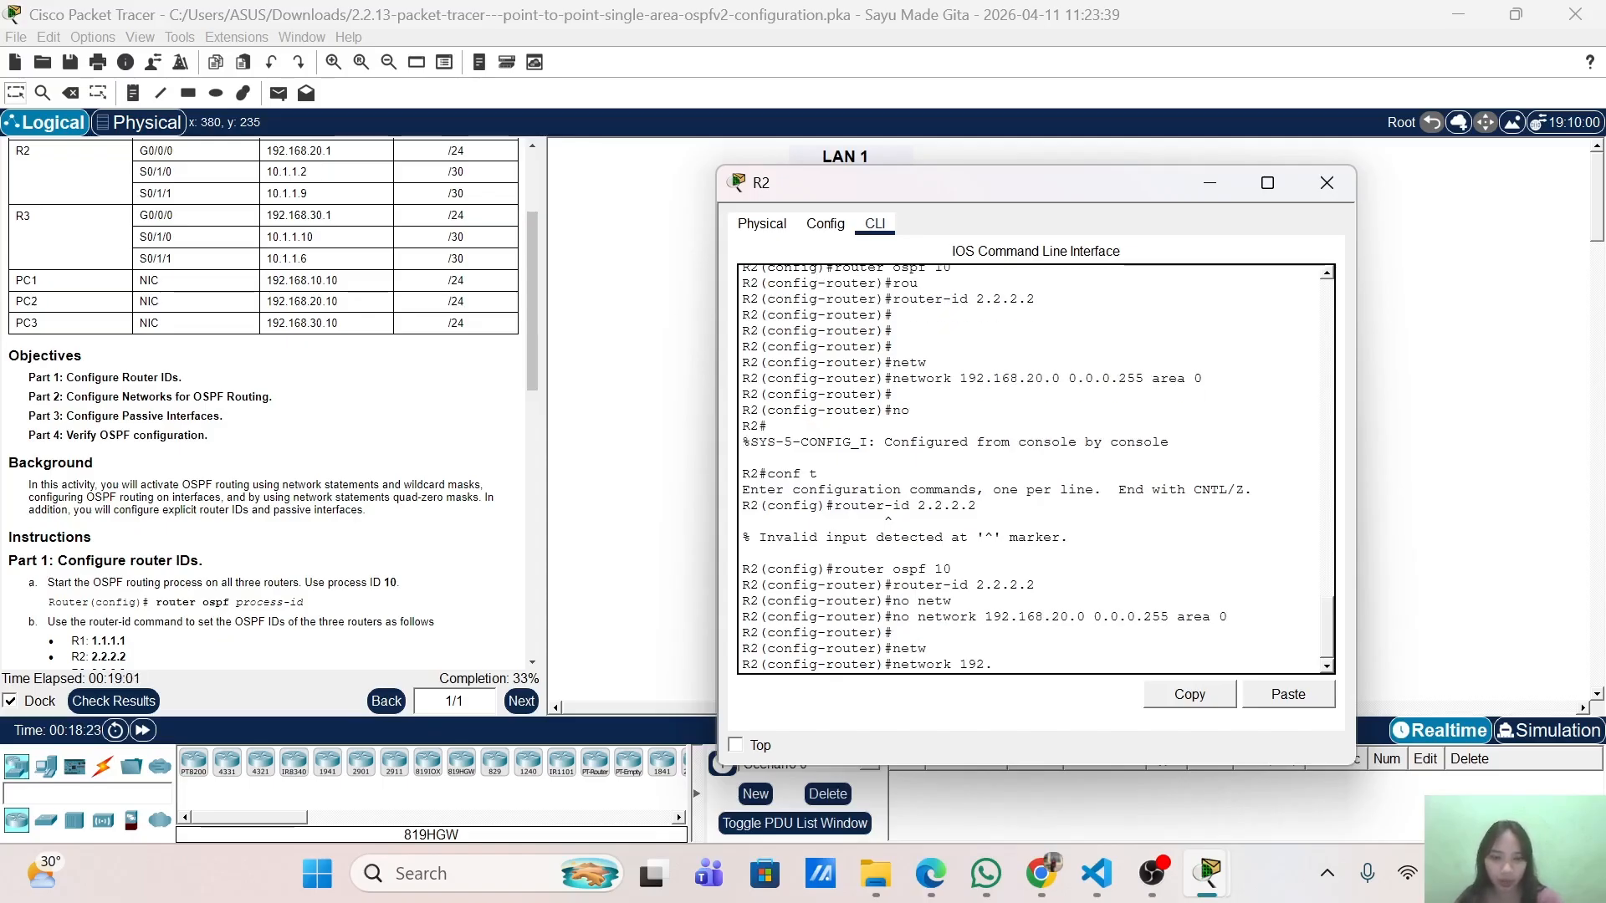
{"action": "type", "text": "168.20."}
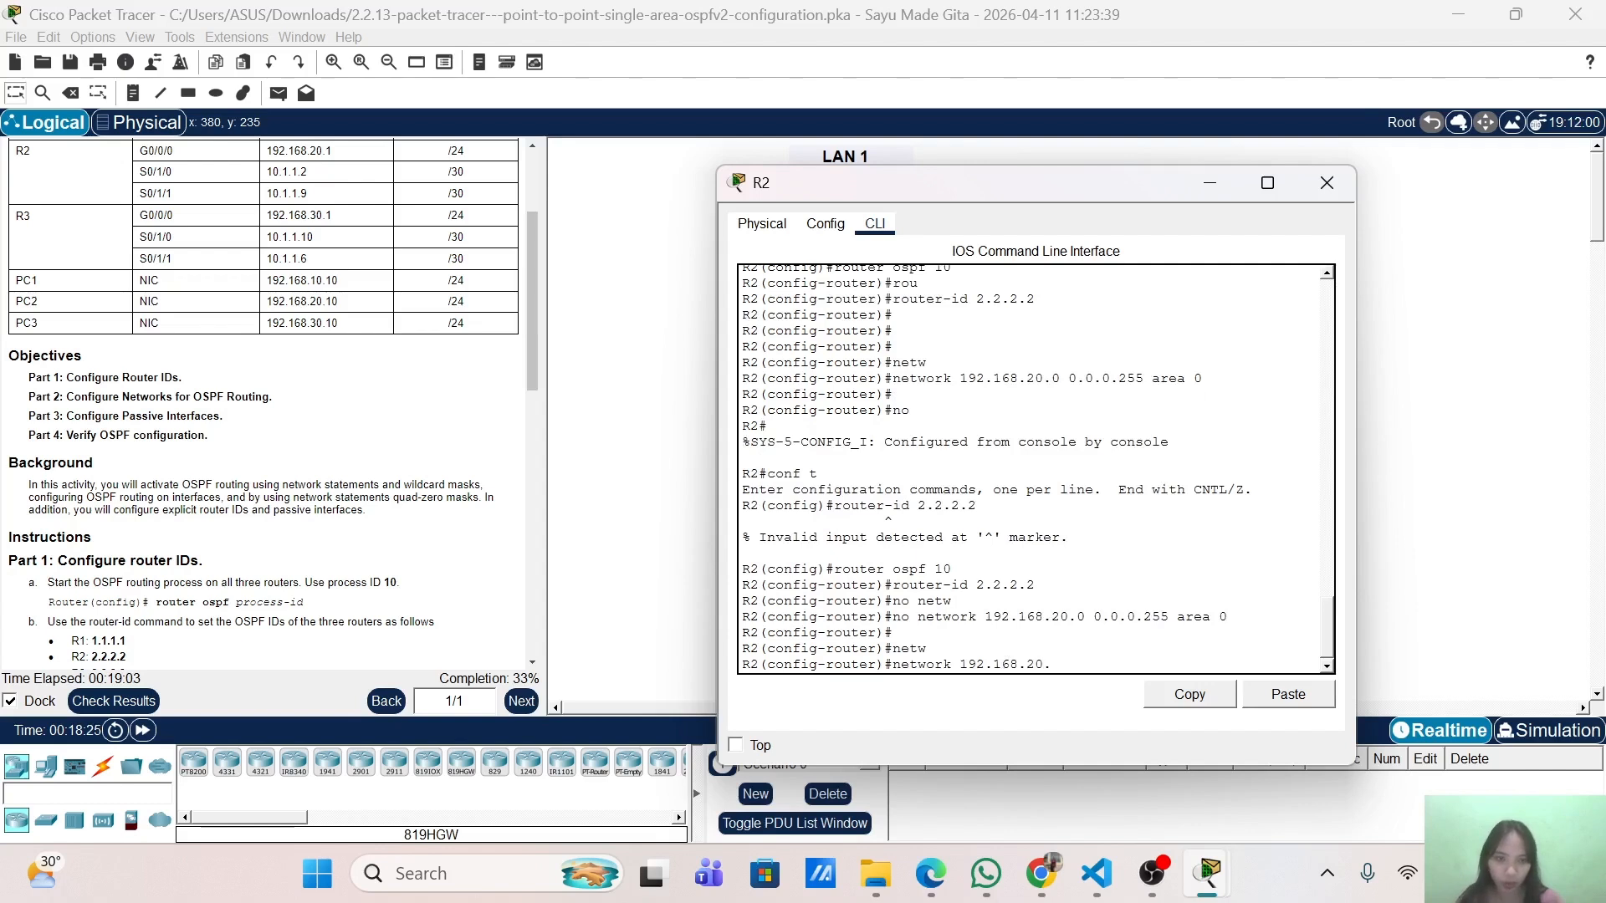
{"action": "type", "text": "0 0.0."}
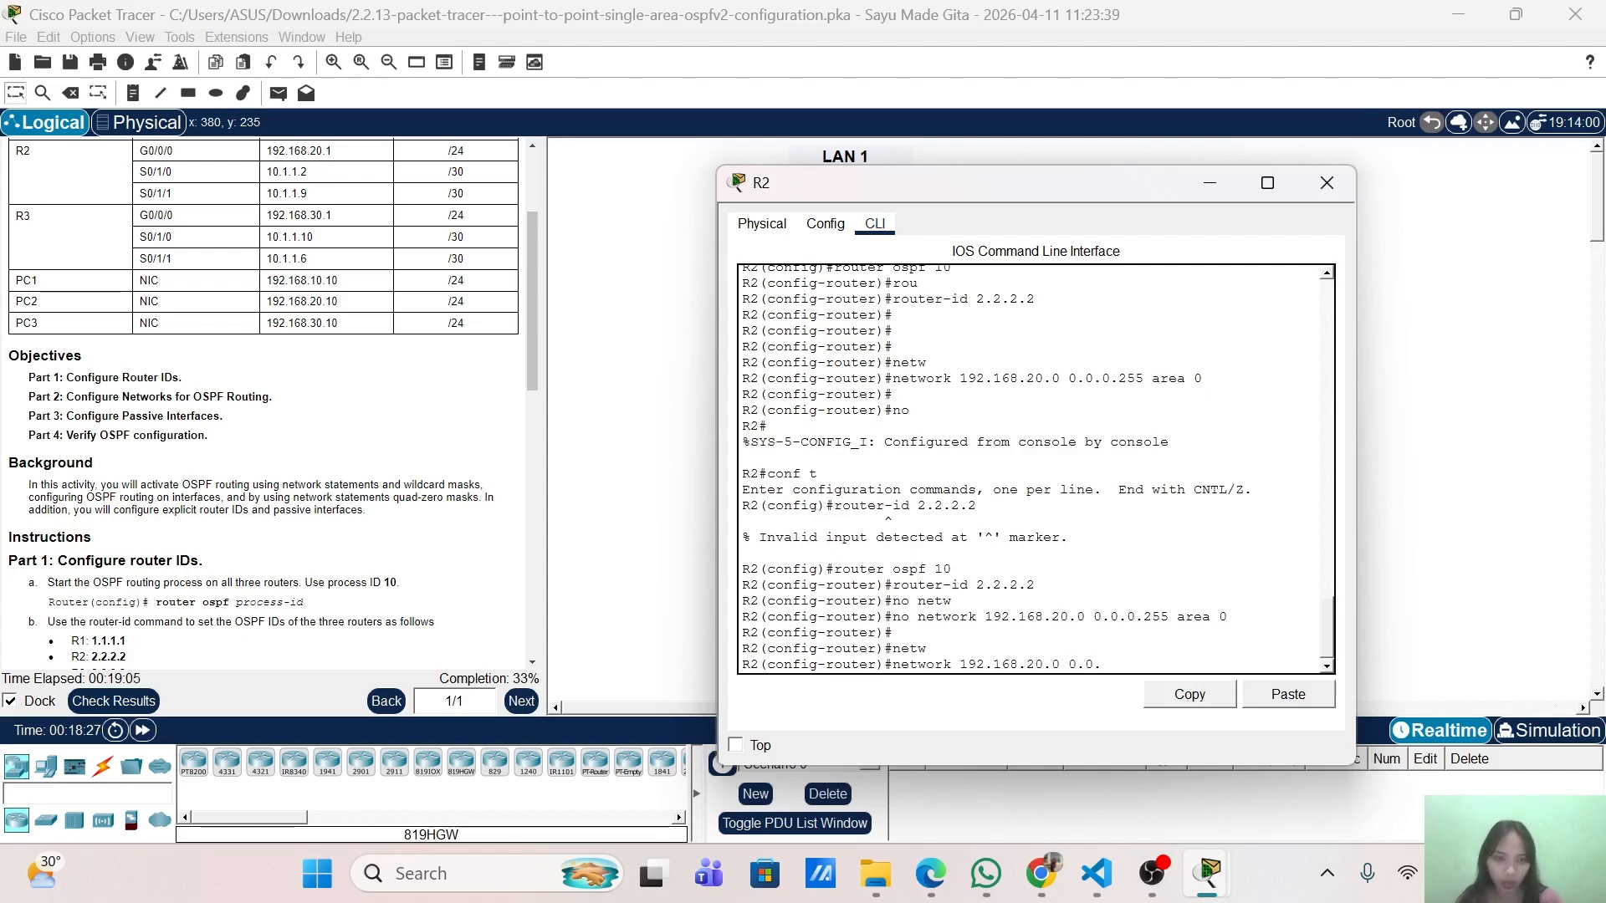
{"action": "type", "text": "0.0 ar"}
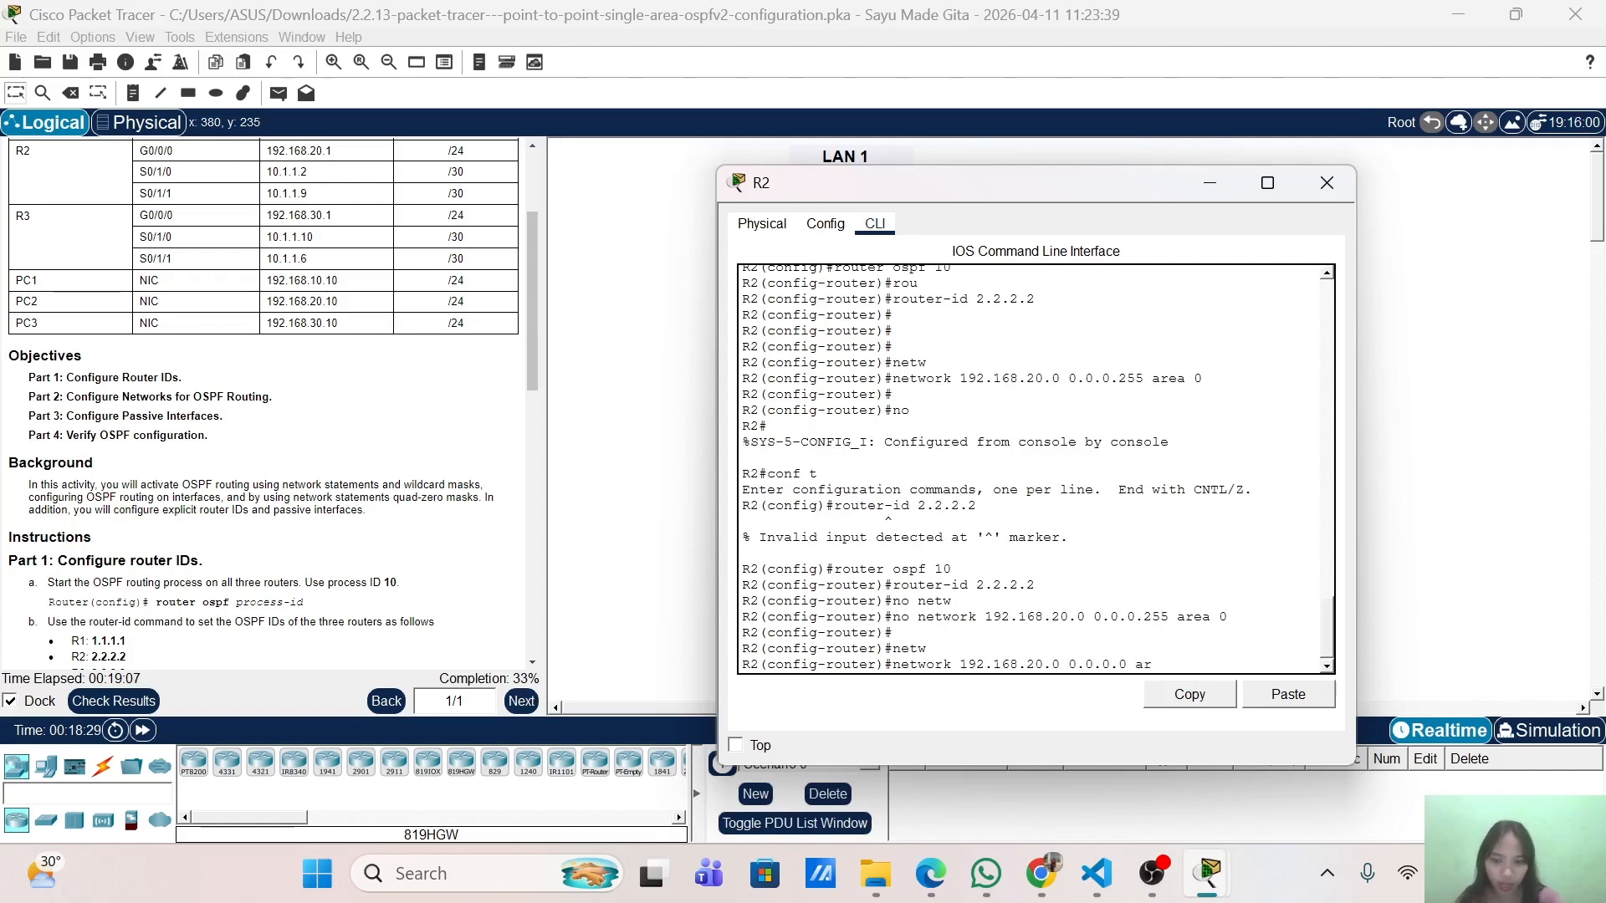
{"action": "type", "text": "ea 0"}
{"action": "key", "text": "Return"}
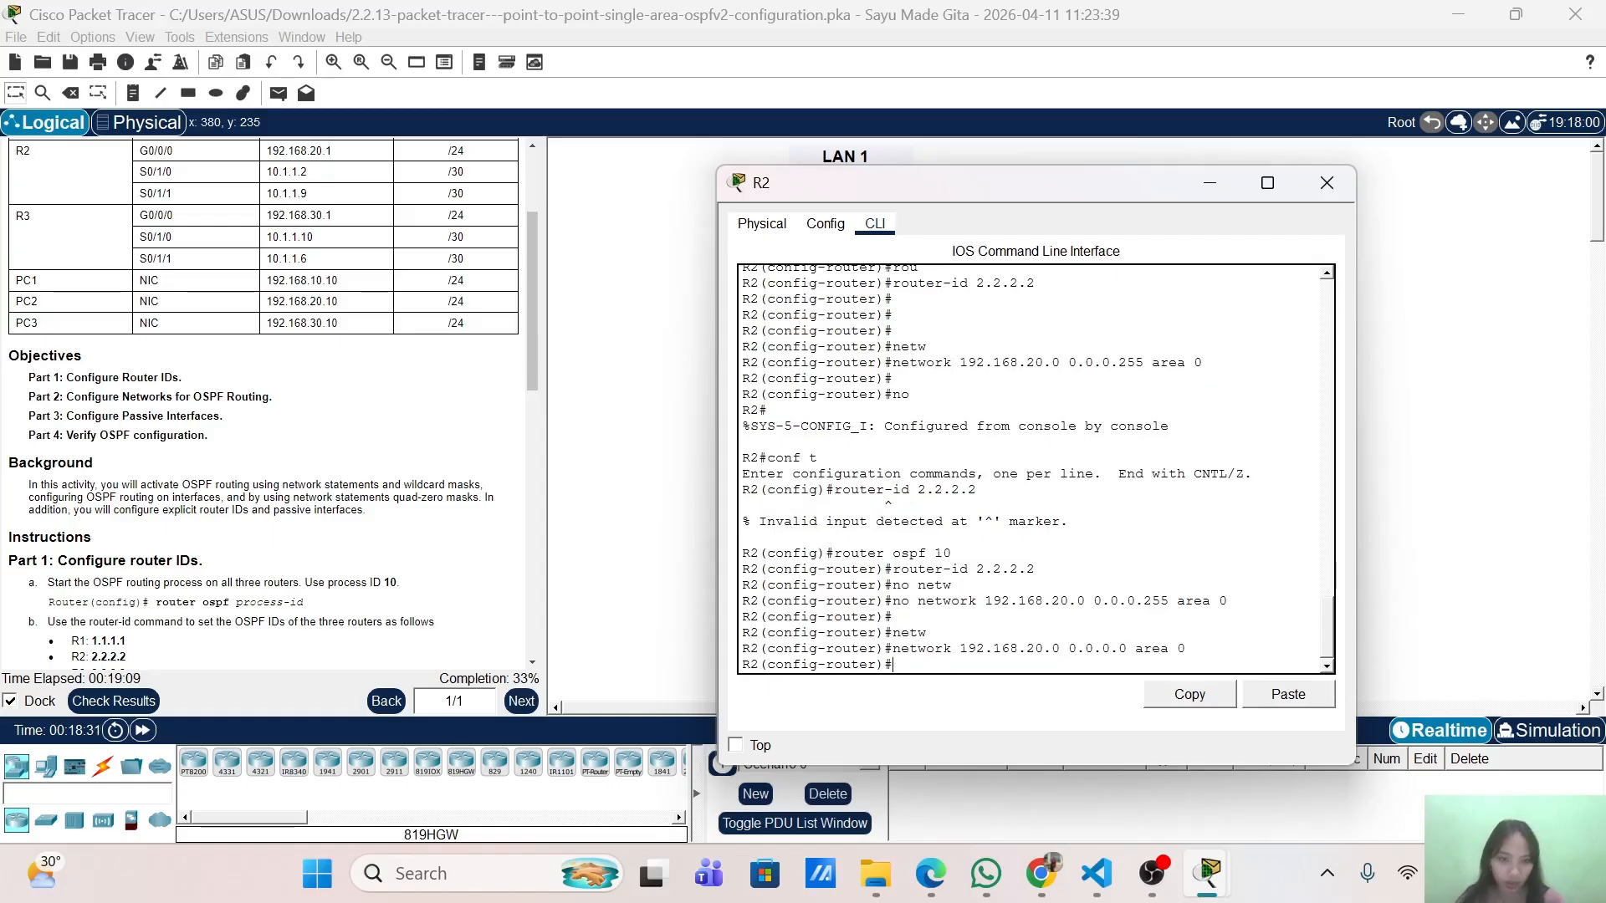
Advertise R2's S0/1/0 address 10.1.1.2 in OSPF with mask 0.0.0.0 and area 0.
{"action": "type", "text": "netwr"}
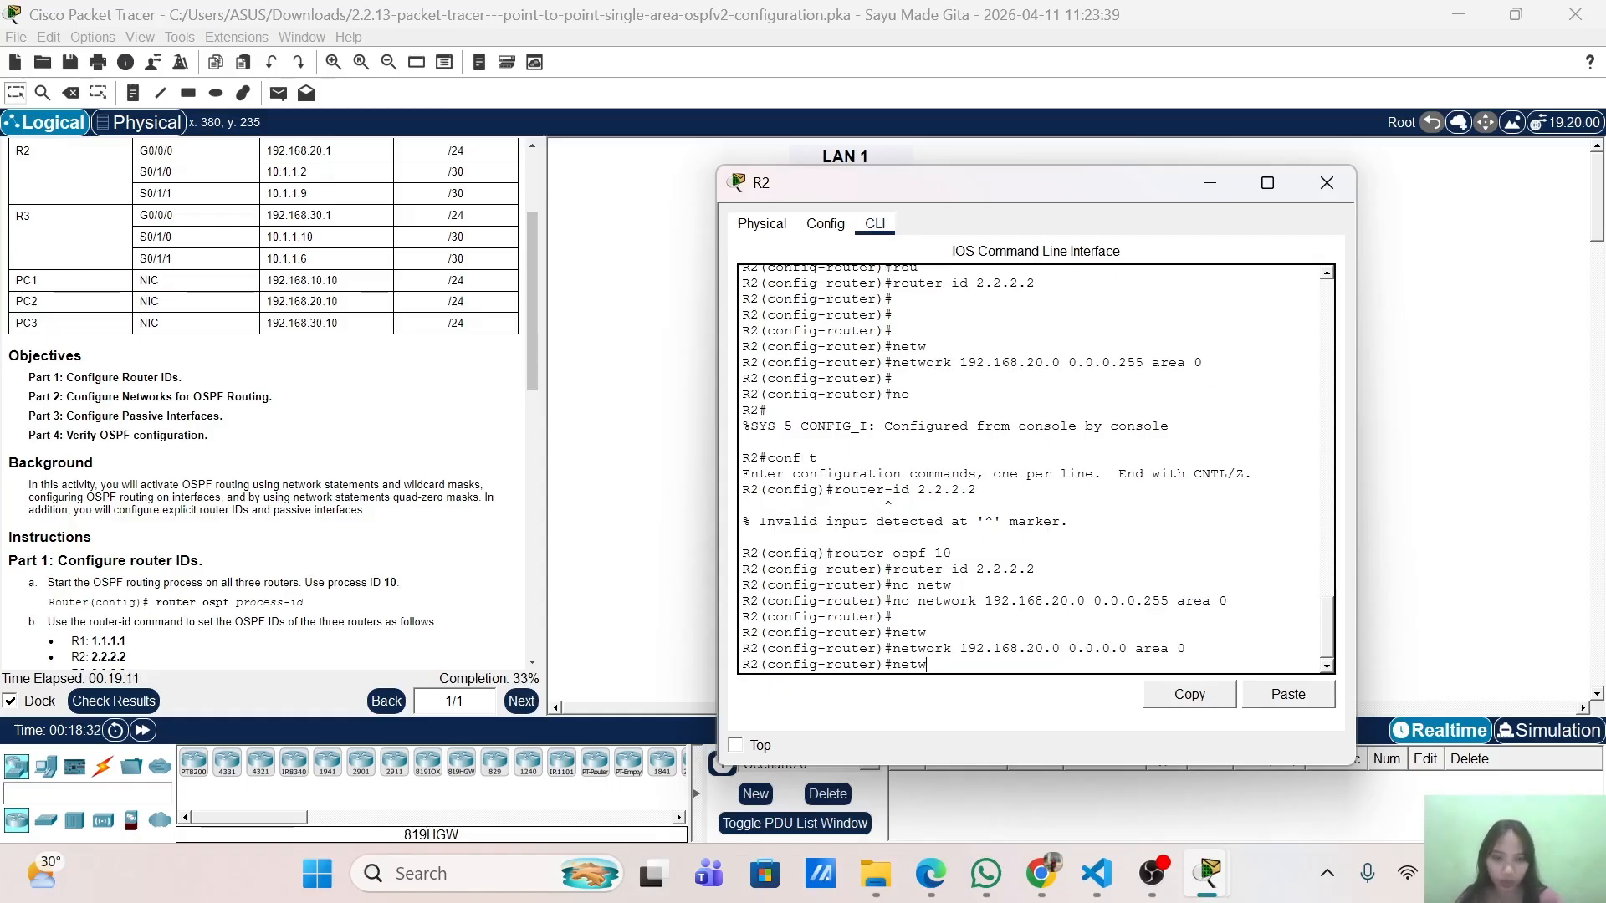
{"action": "key", "text": "Tab"}
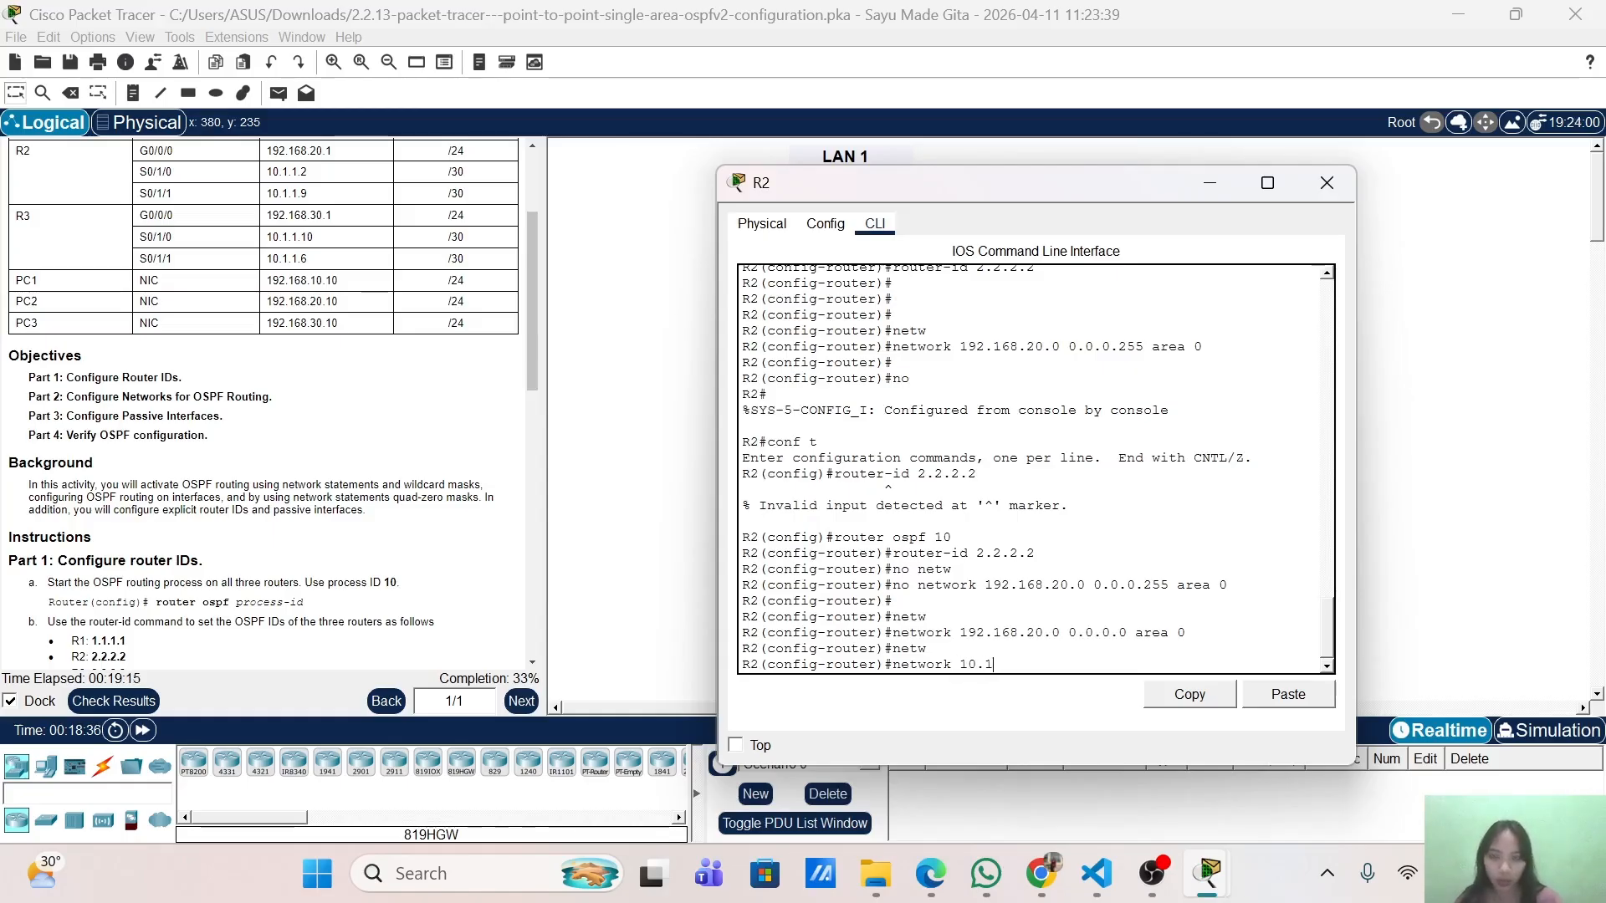
{"action": "type", "text": "10.1.1.2 0.0.0.0"}
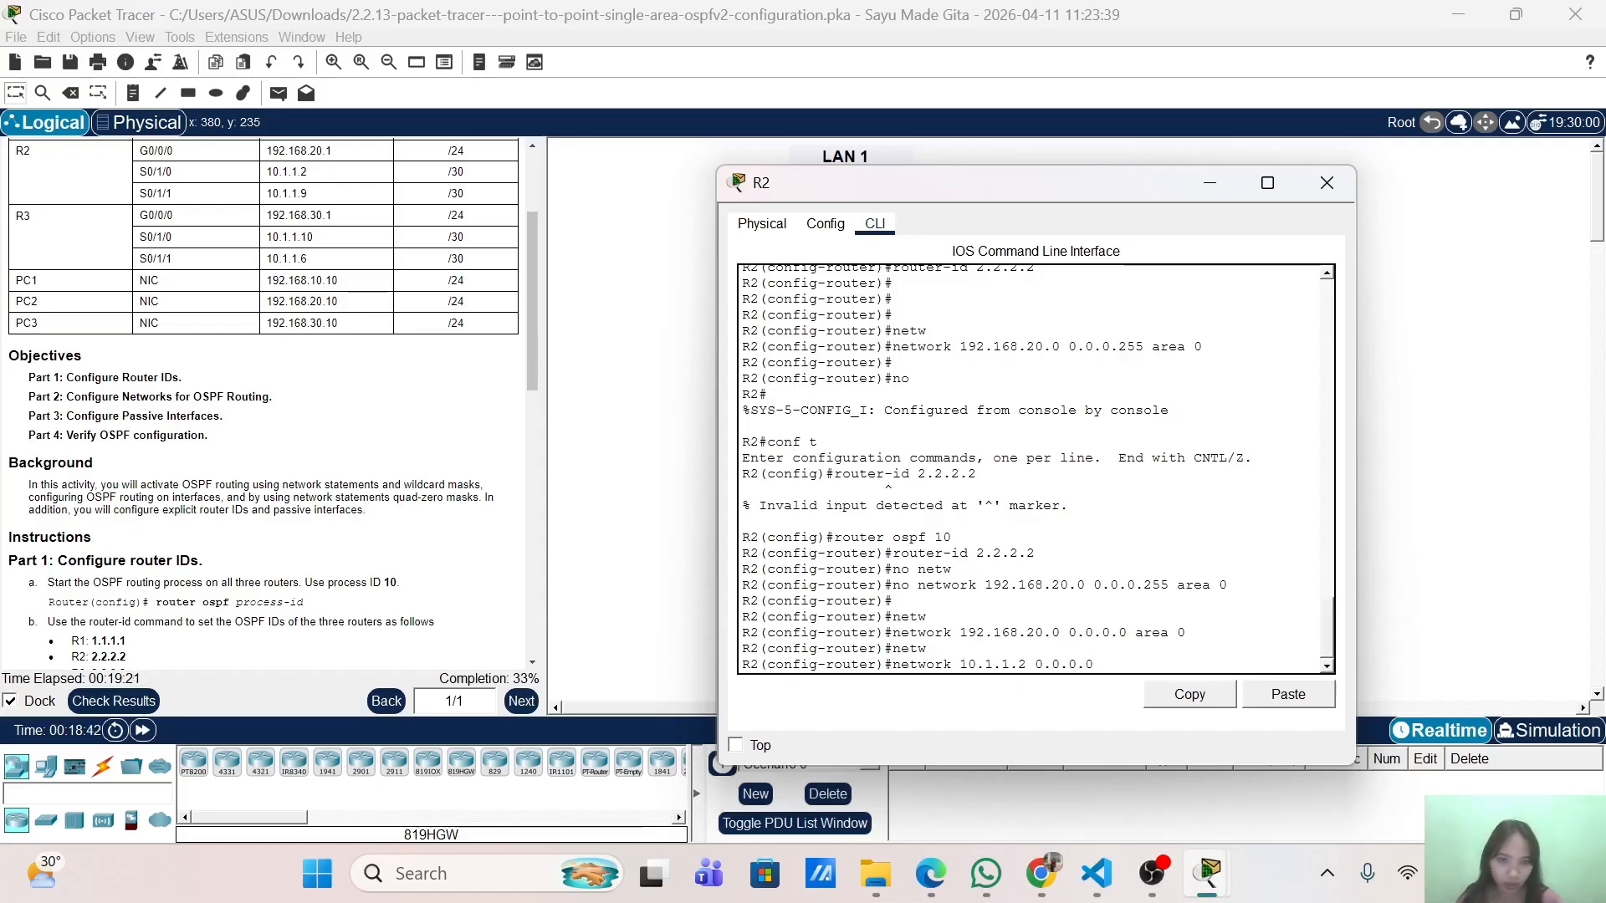
{"action": "type", "text": " area 0"}
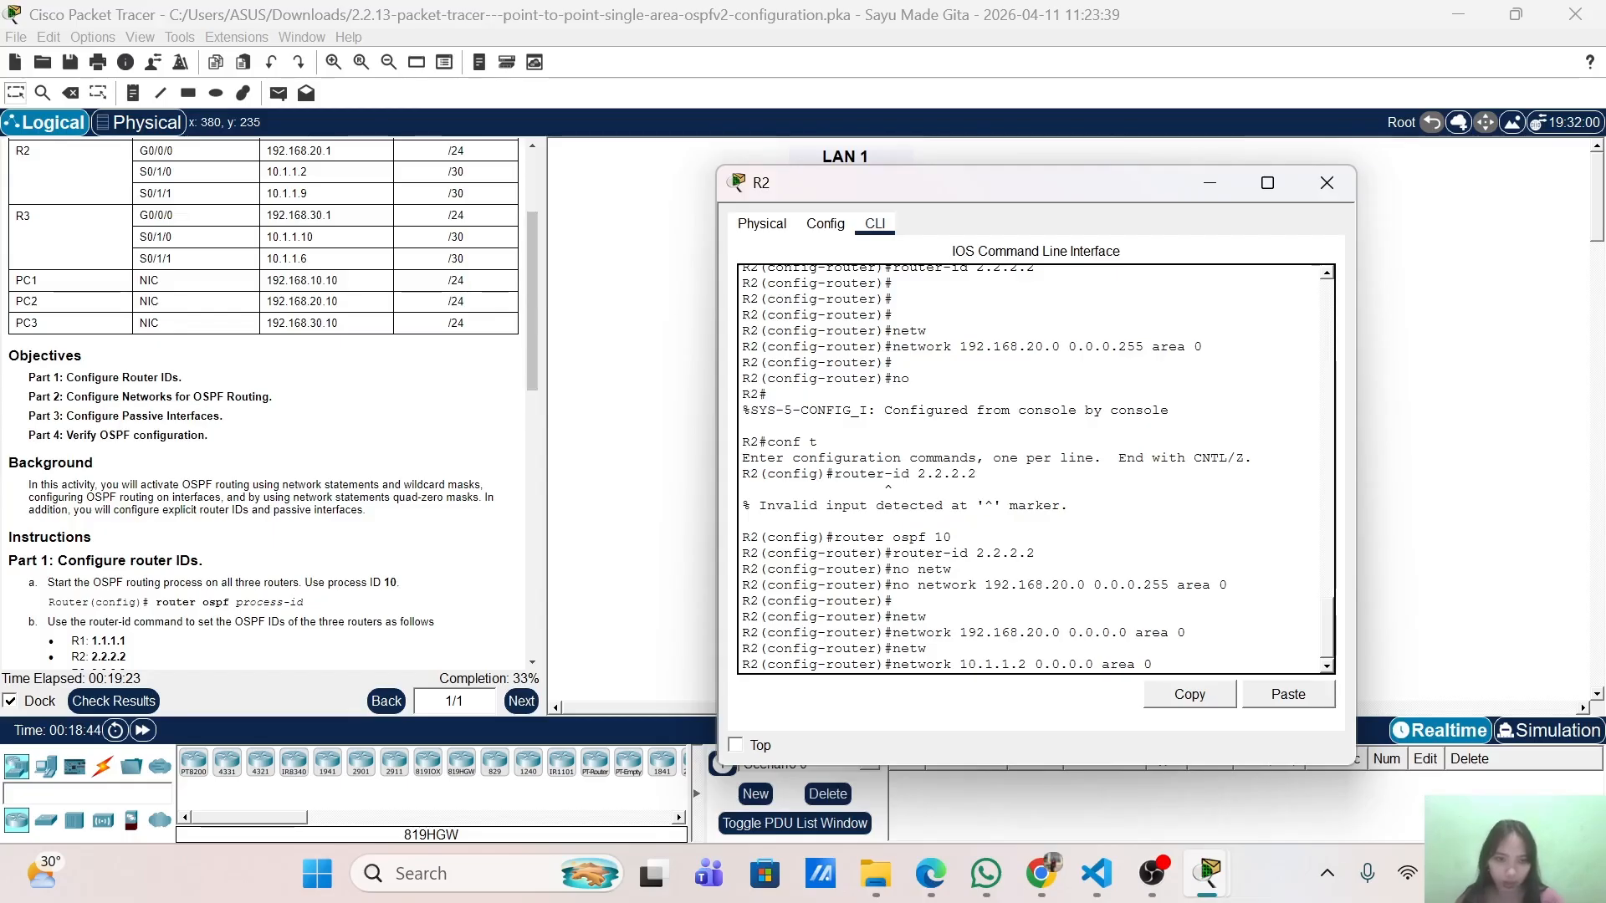
{"action": "key", "text": "Return"}
{"action": "key", "text": "Return"}
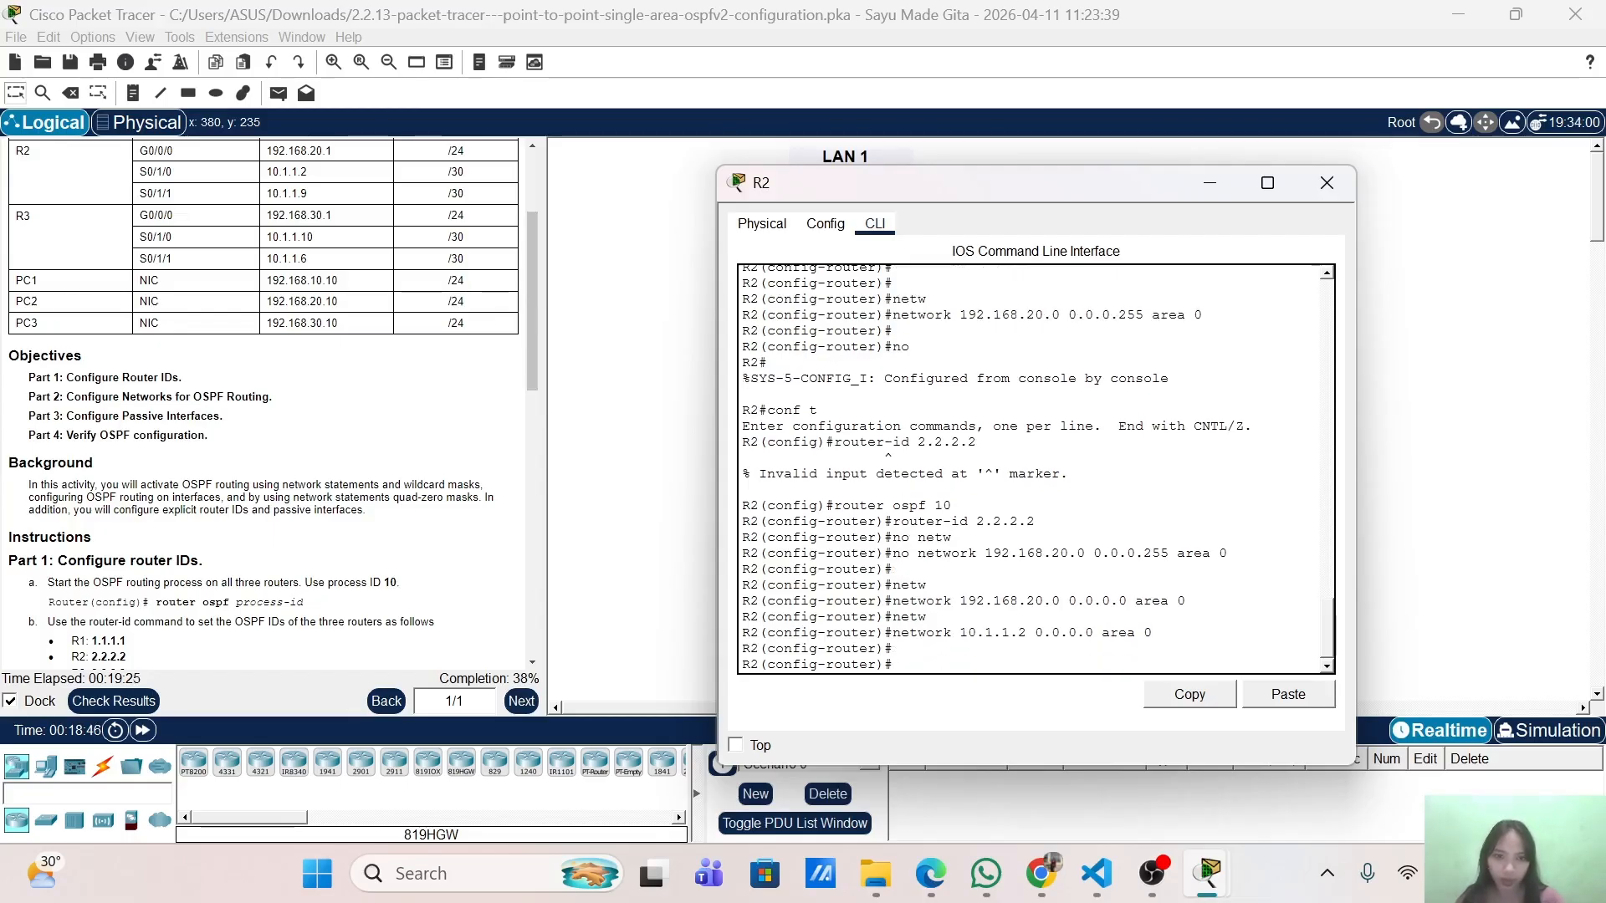
Advertise R2's S0/1/1 address 10.1.1.9 in OSPF with mask 0.0.0.0 and area 0, completing the partly entered command.
{"action": "type", "text": "net"}
{"action": "key", "text": "Tab"}
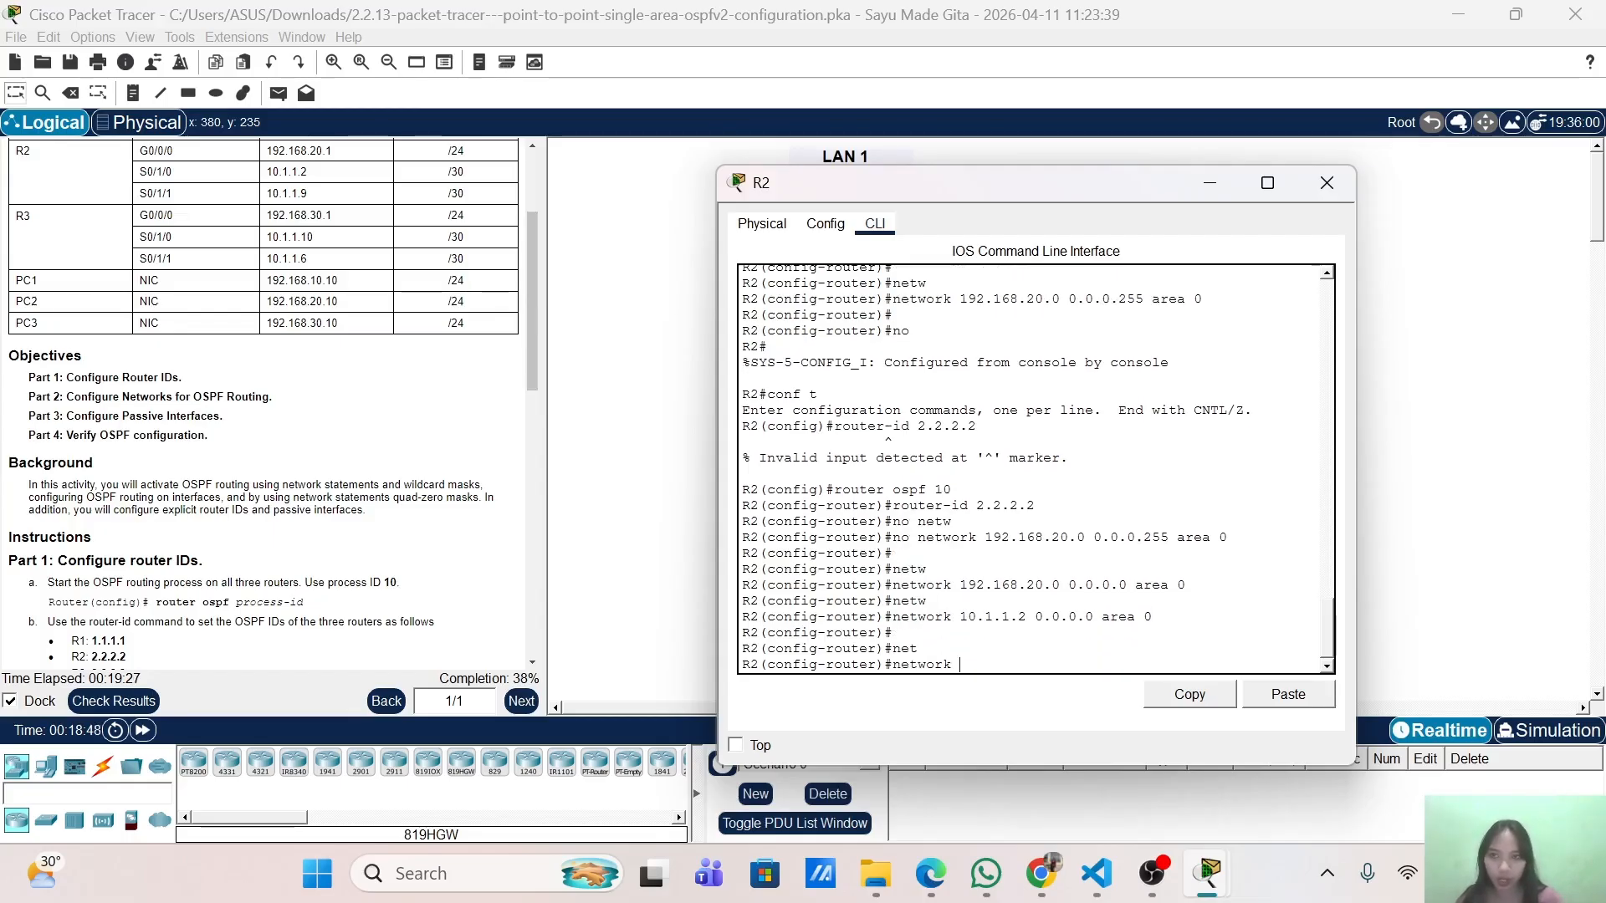
{"action": "type", "text": "10."}
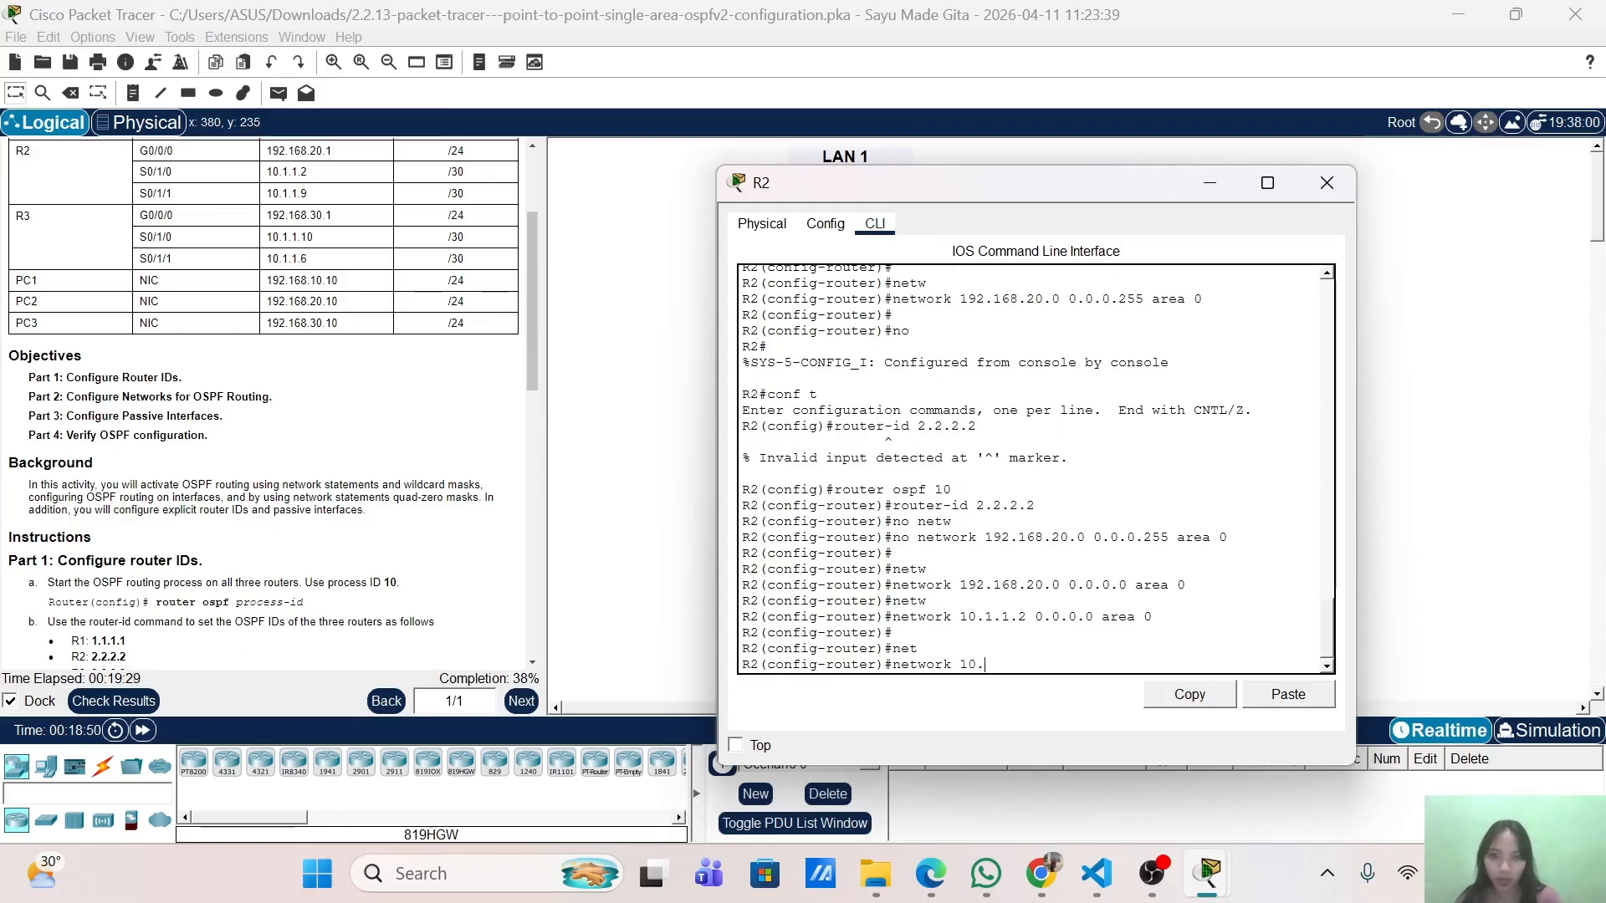
{"action": "type", "text": "1.1"}
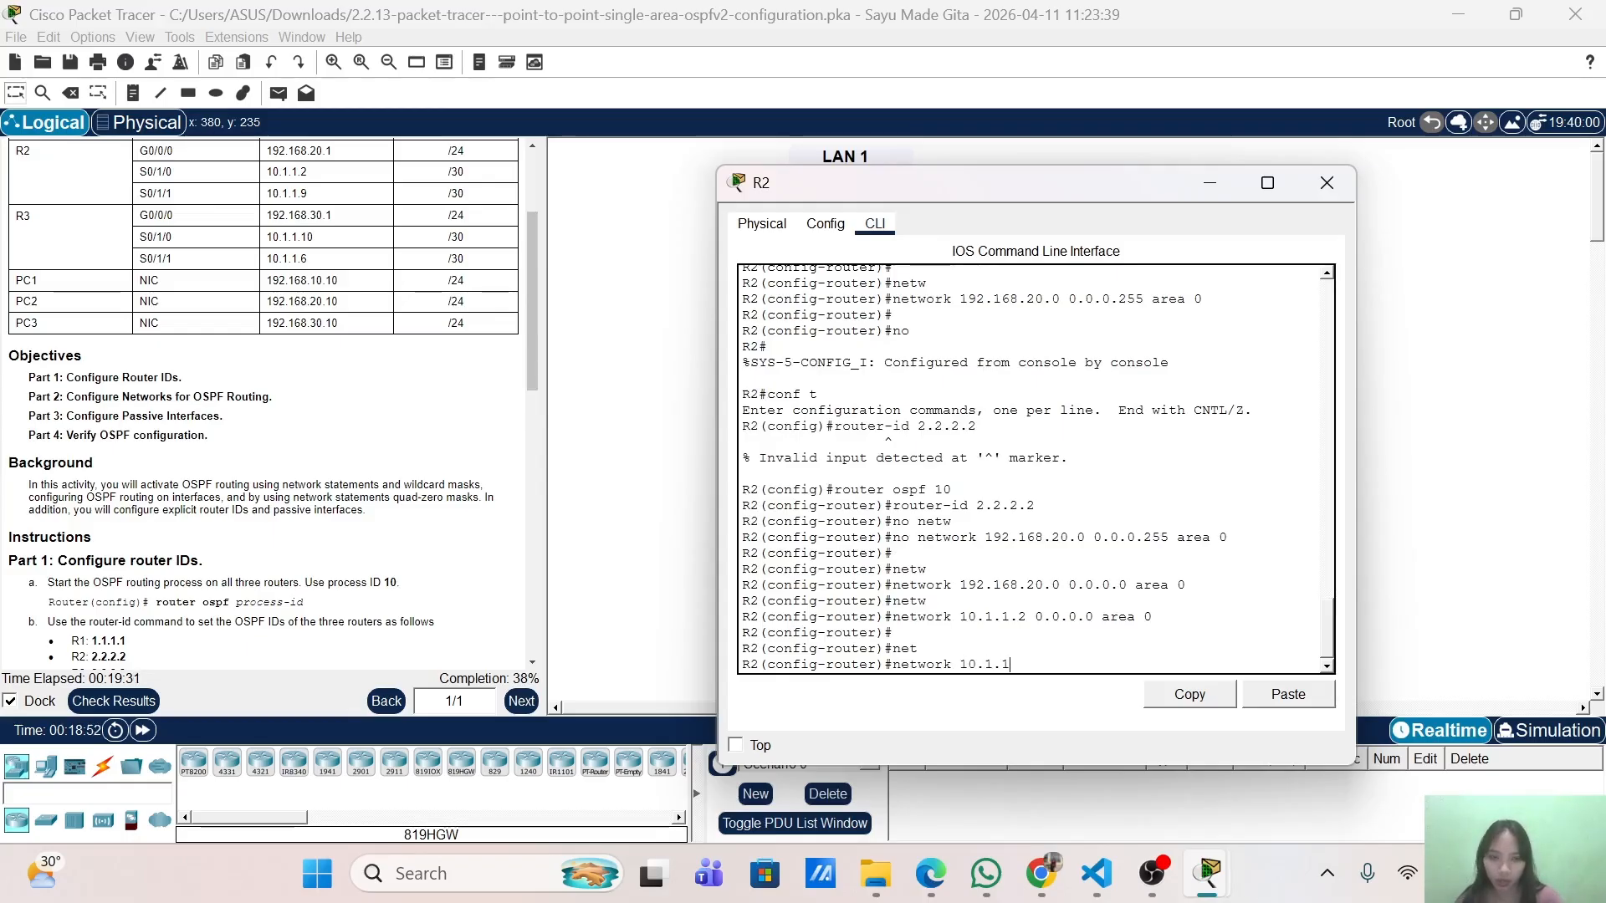
{"action": "type", "text": "0"}
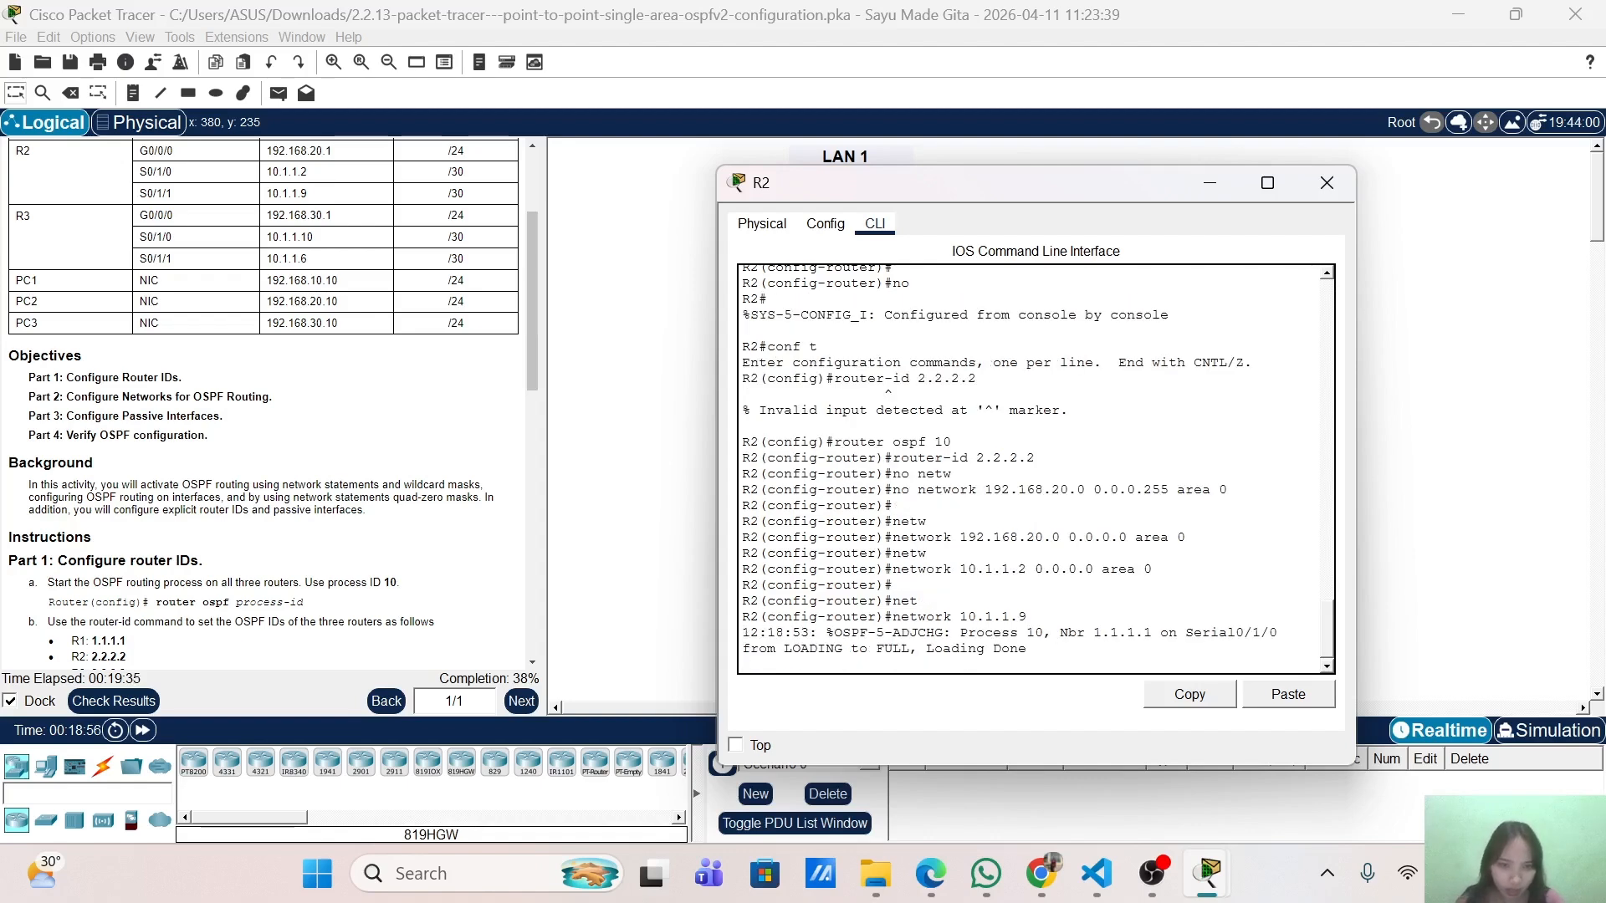
{"action": "key", "text": "Return"}
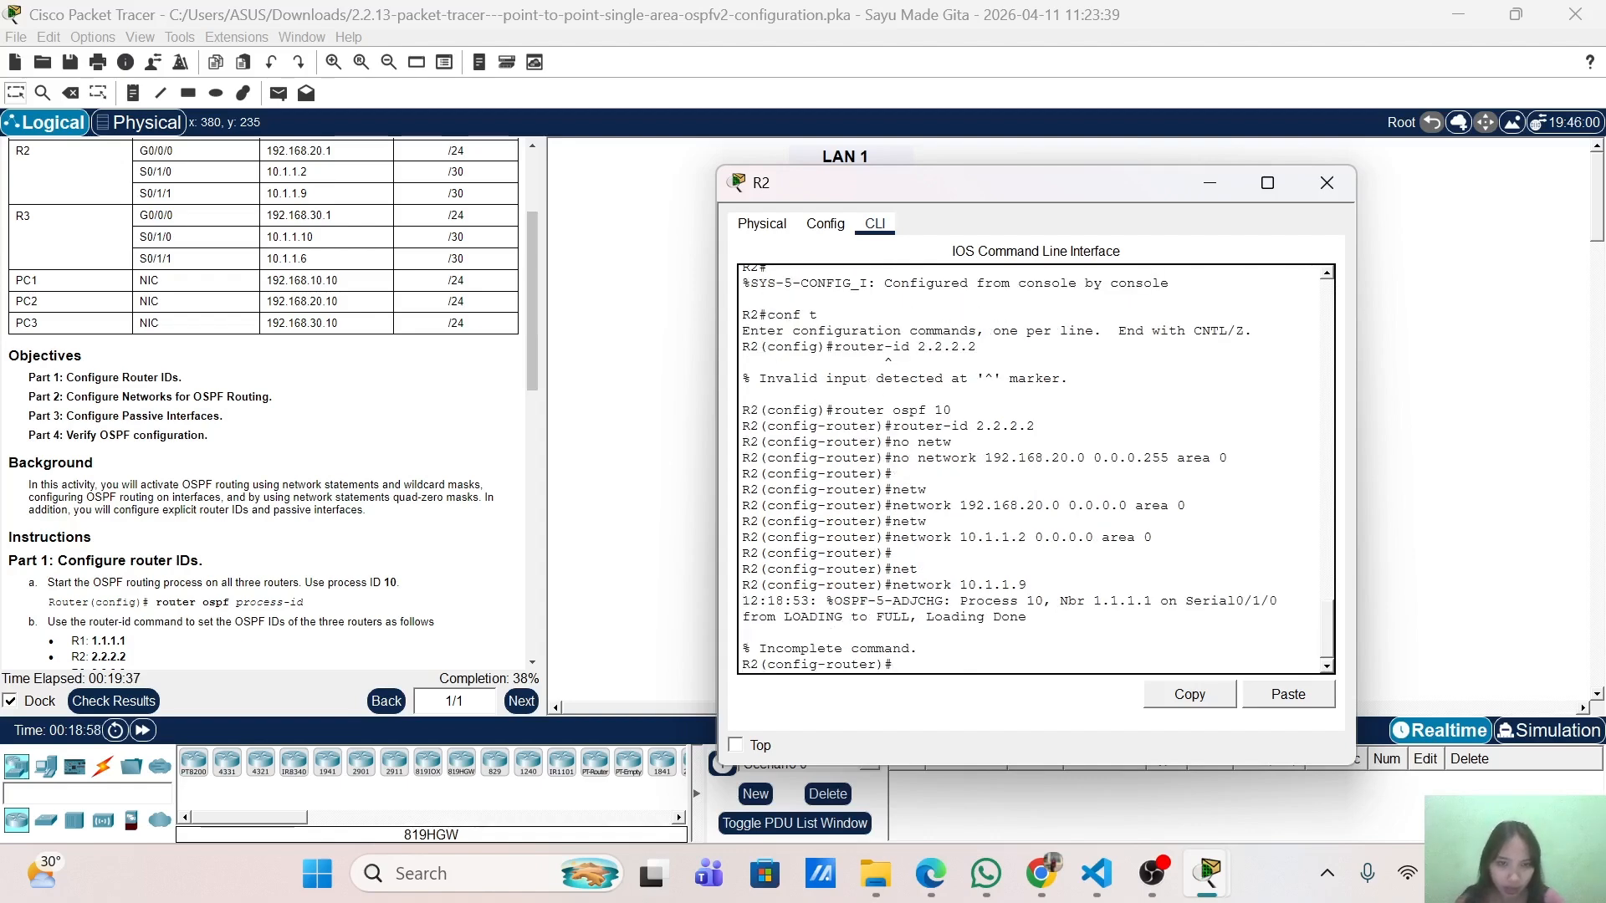
{"action": "key", "text": "Up"}
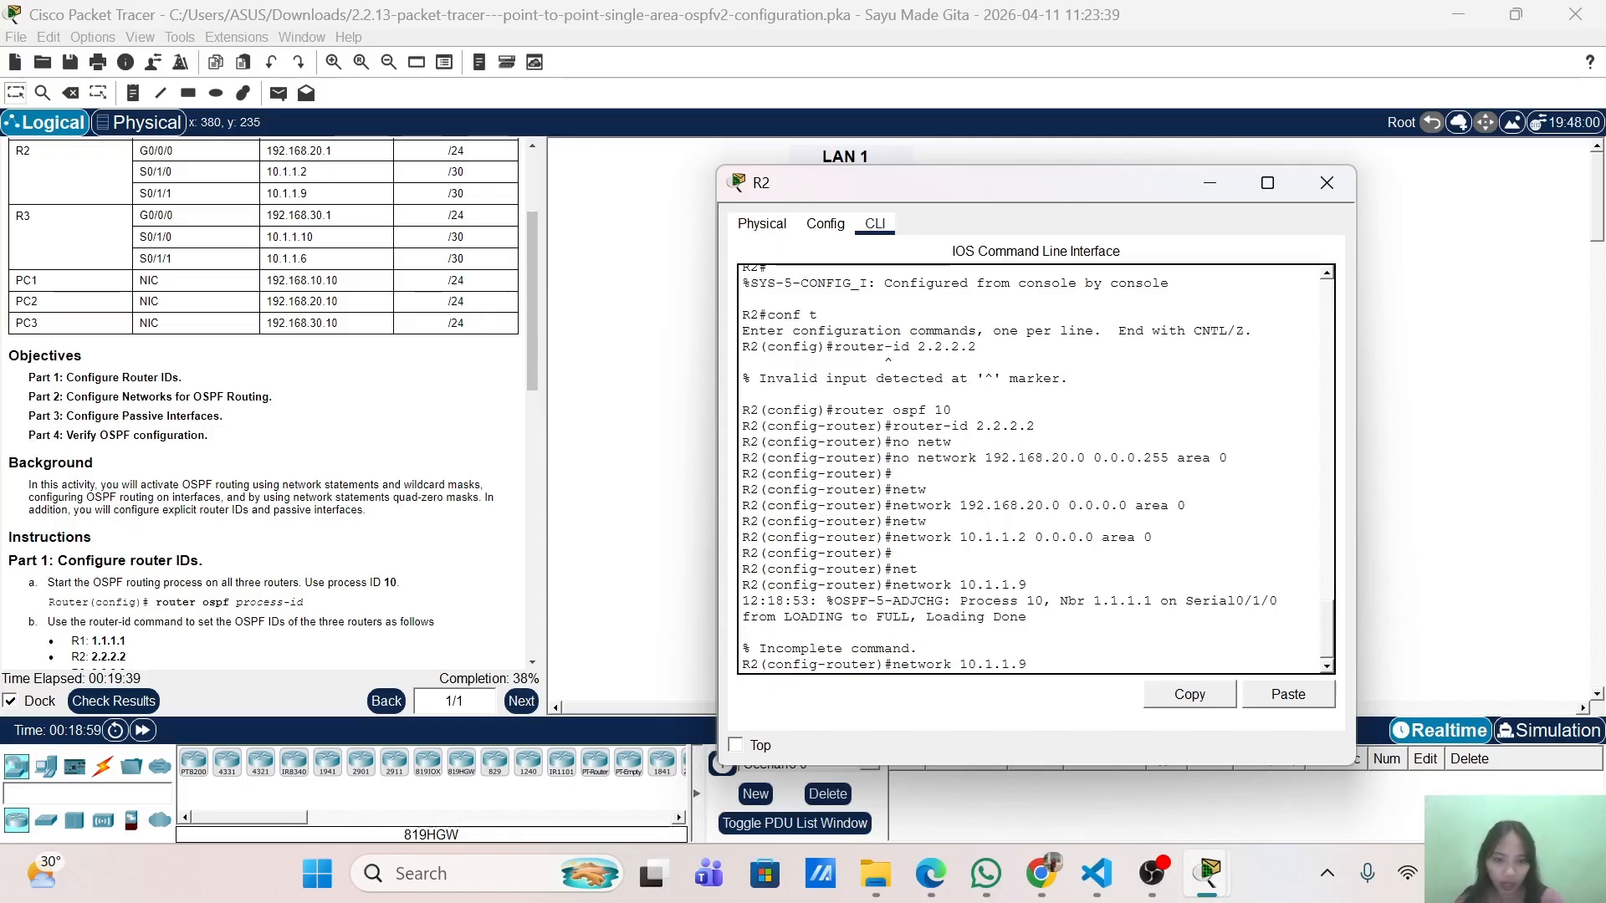
{"action": "type", "text": "0.0.0"}
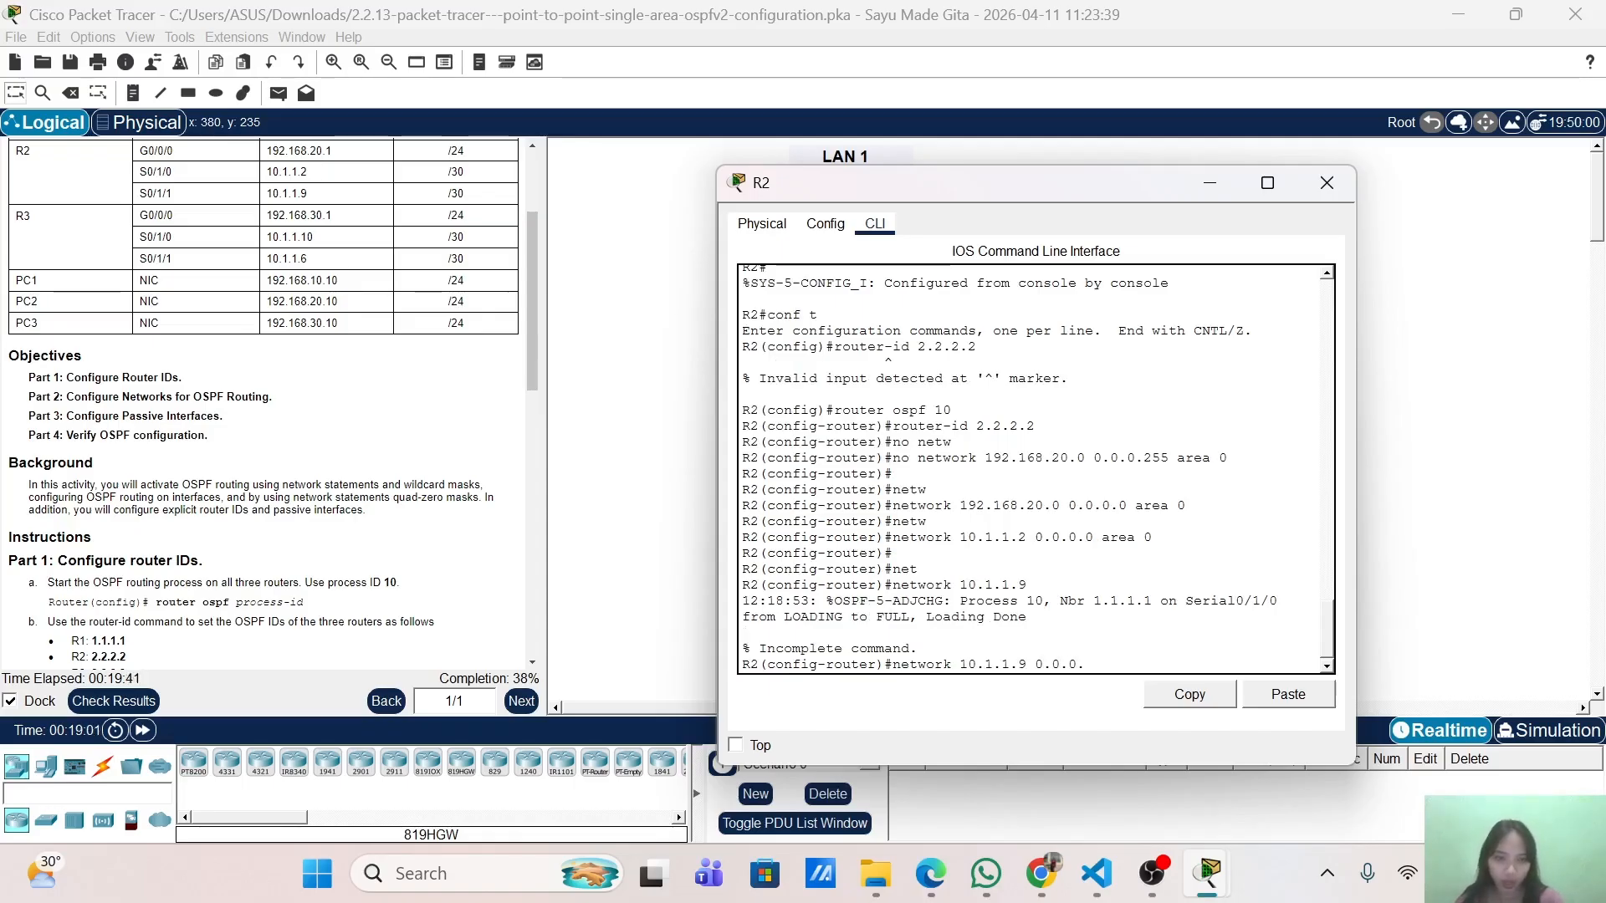
{"action": "type", "text": ".0 area 0"}
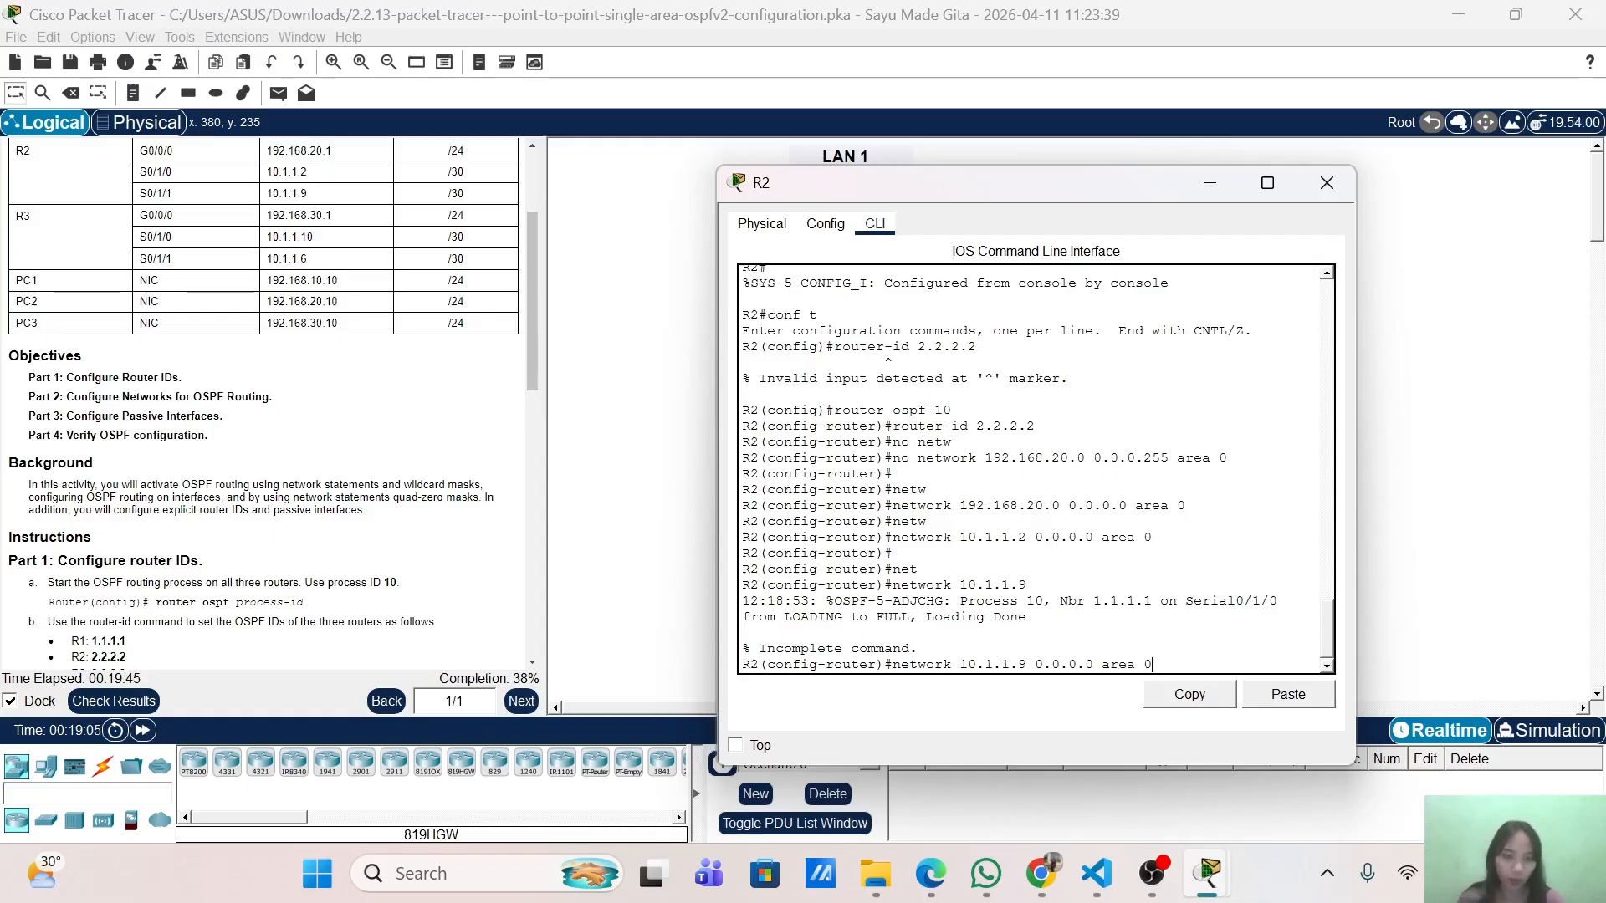
{"action": "key", "text": "Return"}
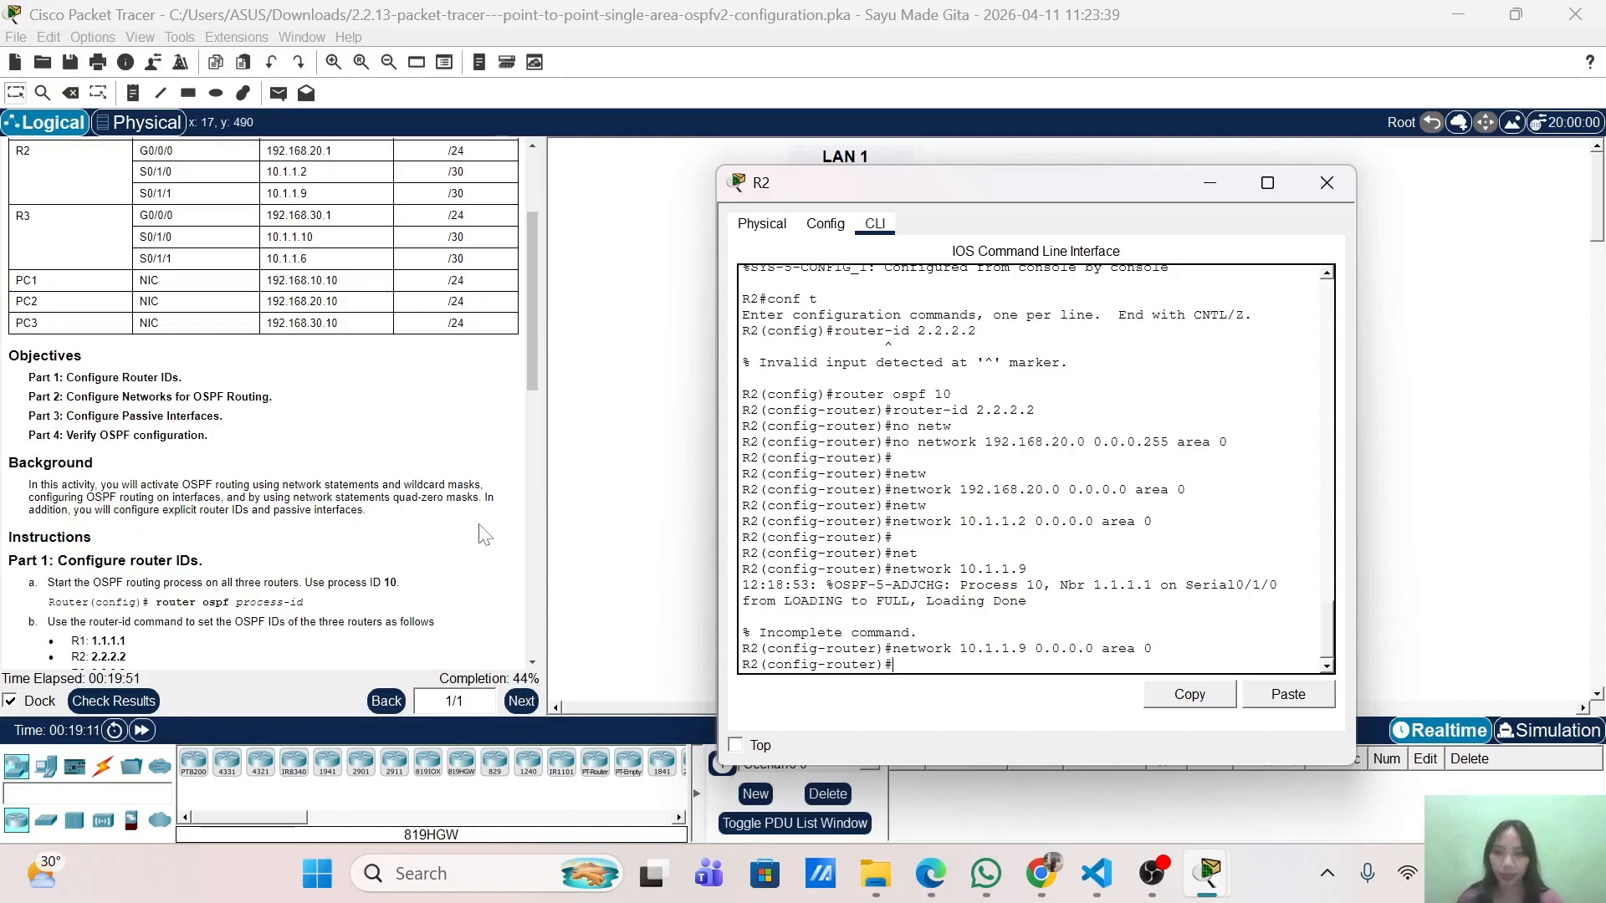
Read the Step 3 instructions for OSPF on R3's interfaces and check R3's entries in the addressing table.
{"action": "scroll", "coordinate": [306, 443], "scroll_direction": "down", "scroll_amount": 10}
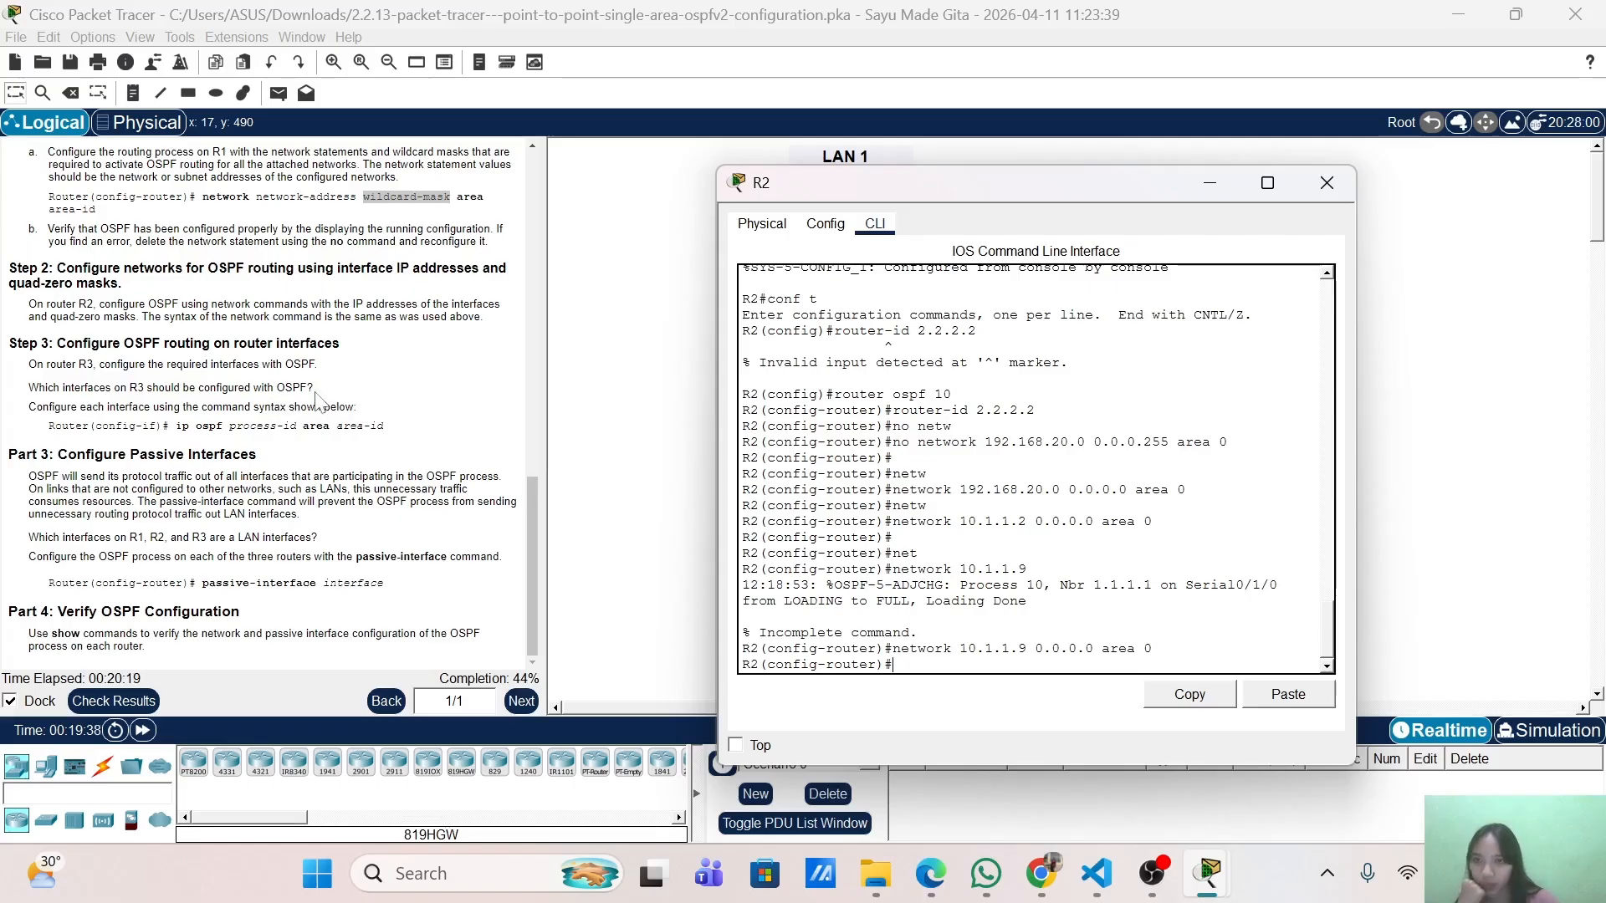
{"action": "scroll", "coordinate": [316, 401], "scroll_direction": "up", "scroll_amount": 15}
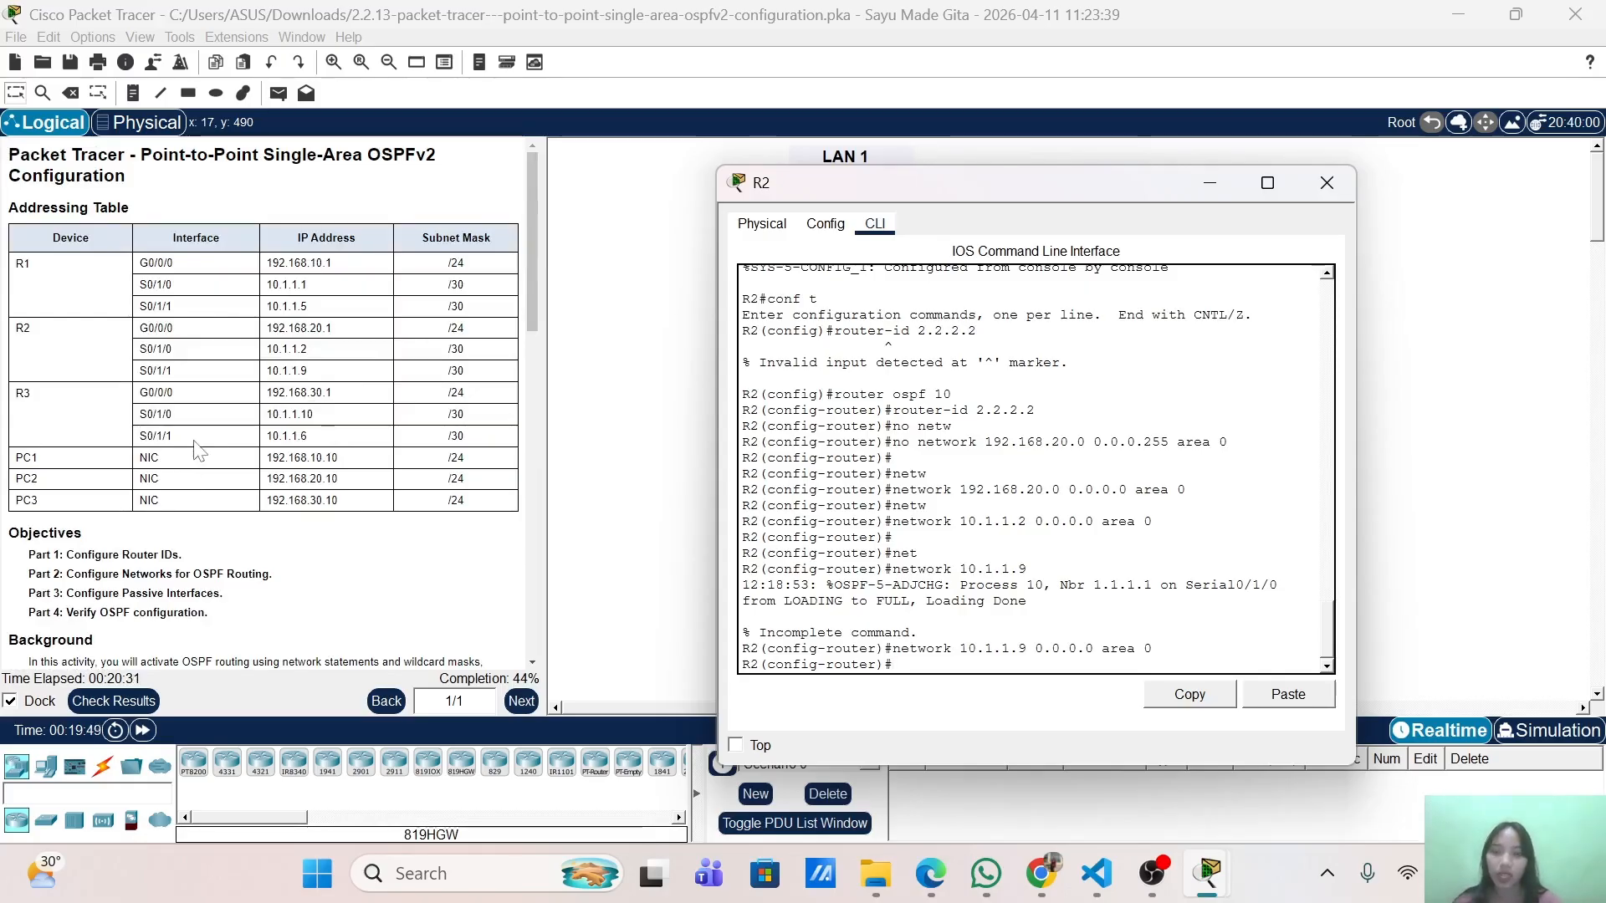
Switch from R2 to R3's command line and exit OSPF router configuration to global configuration mode.
{"action": "scroll", "coordinate": [219, 448], "scroll_direction": "down", "scroll_amount": 15}
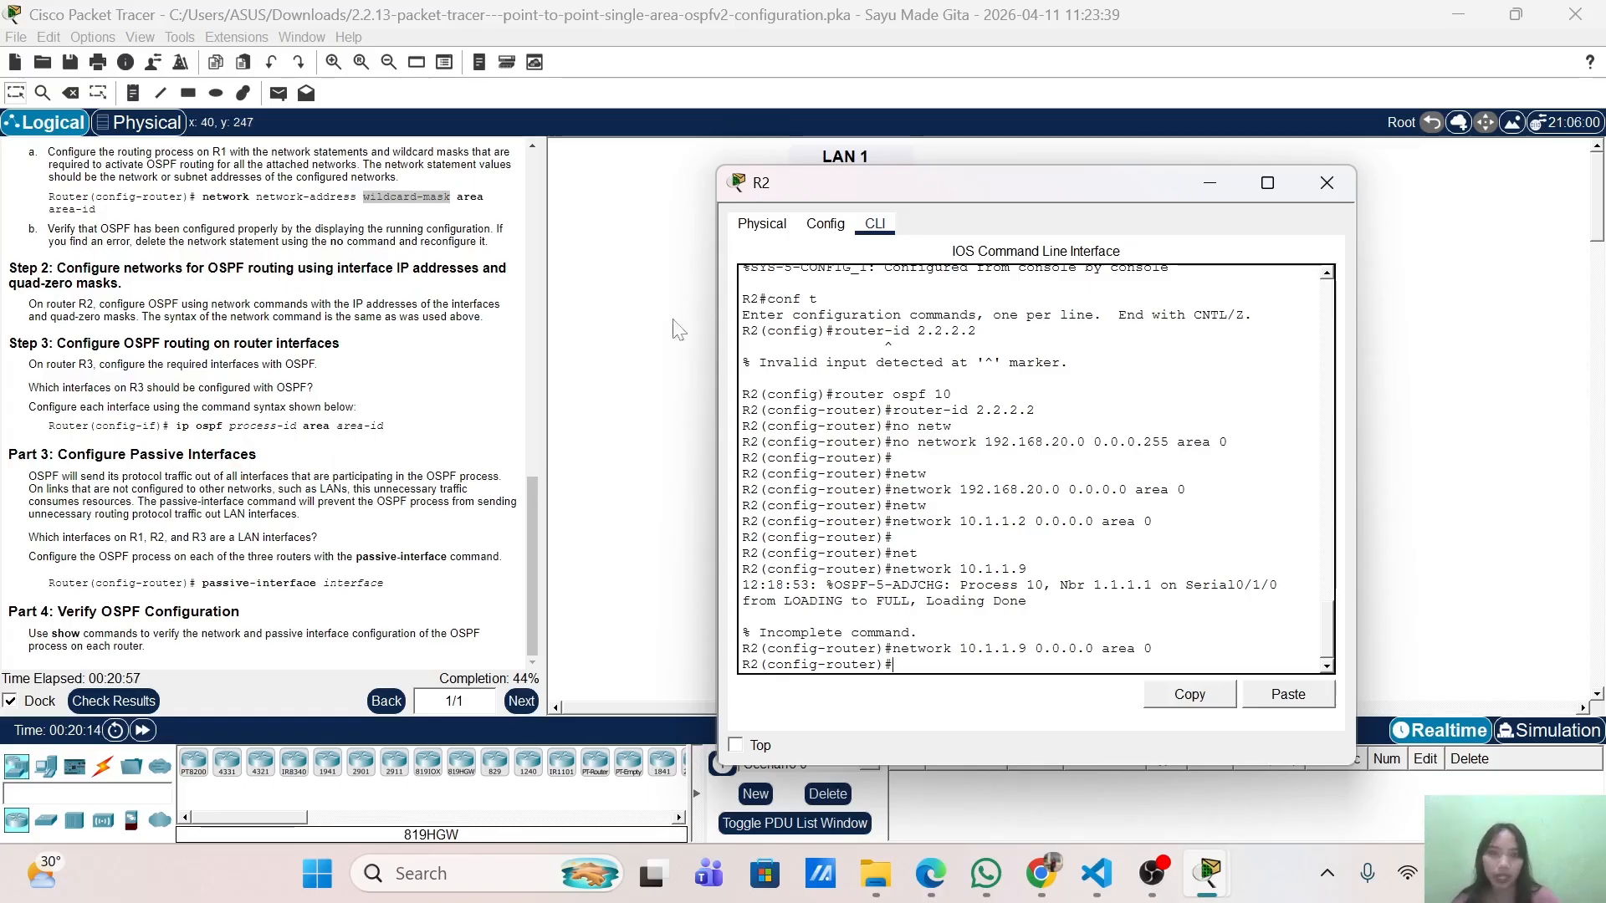
{"action": "left_click", "coordinate": [1211, 185]}
{"action": "mouse_move", "coordinate": [1152, 873]}
{"action": "left_click", "coordinate": [1166, 756]}
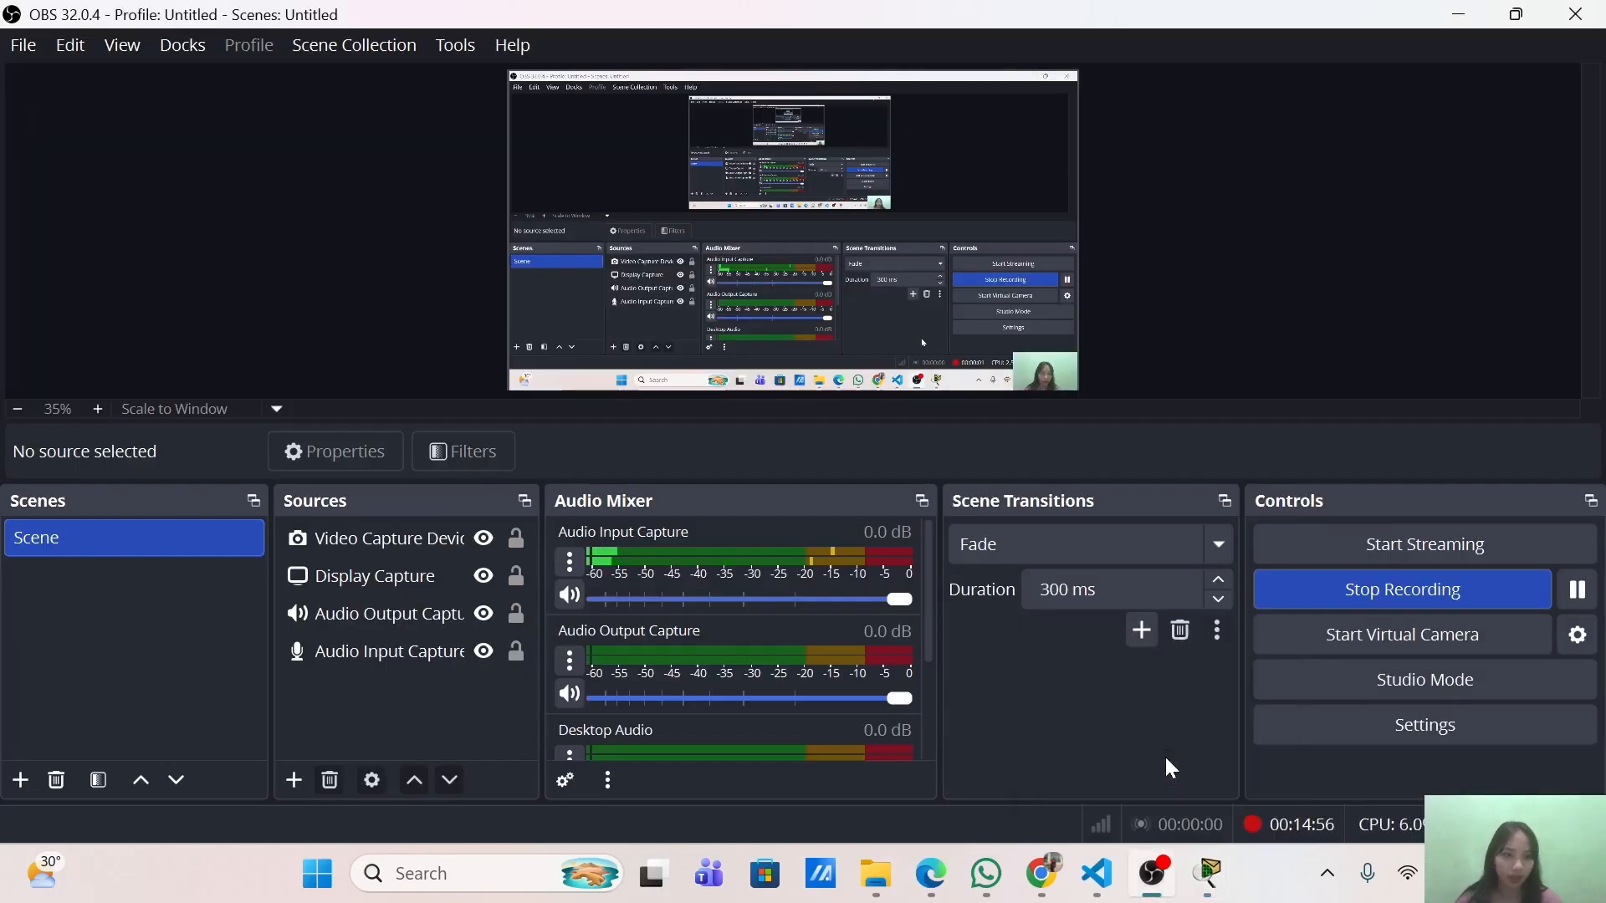
{"action": "left_click", "coordinate": [1457, 4]}
{"action": "left_click", "coordinate": [1052, 322]}
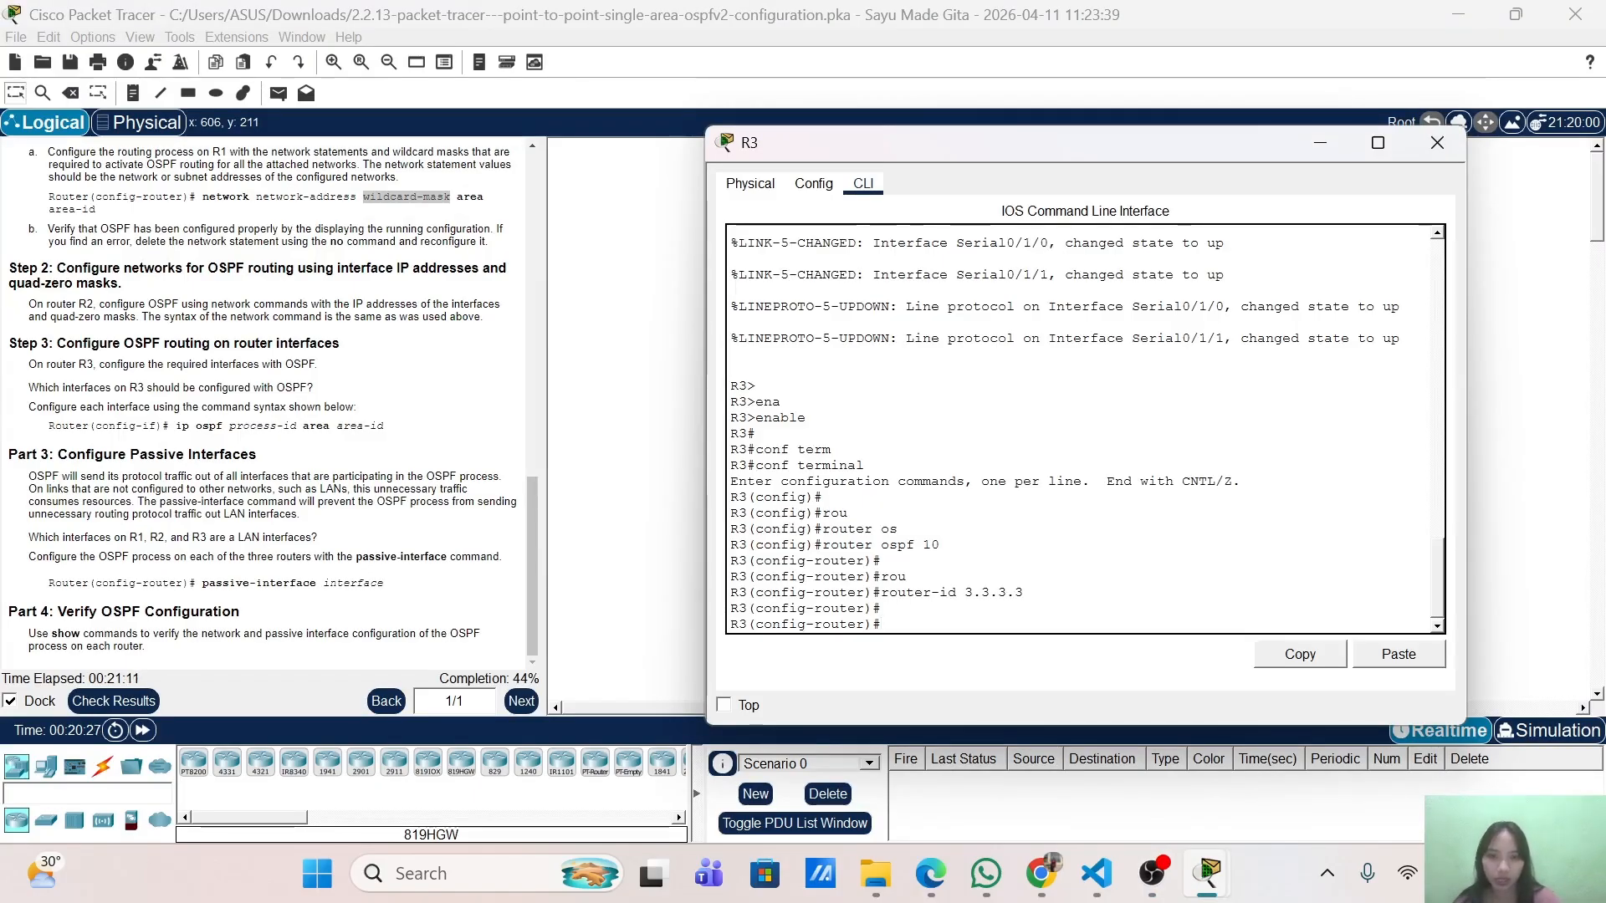
{"action": "type", "text": "x"}
{"action": "key", "text": "Return"}
{"action": "key", "text": "Return"}
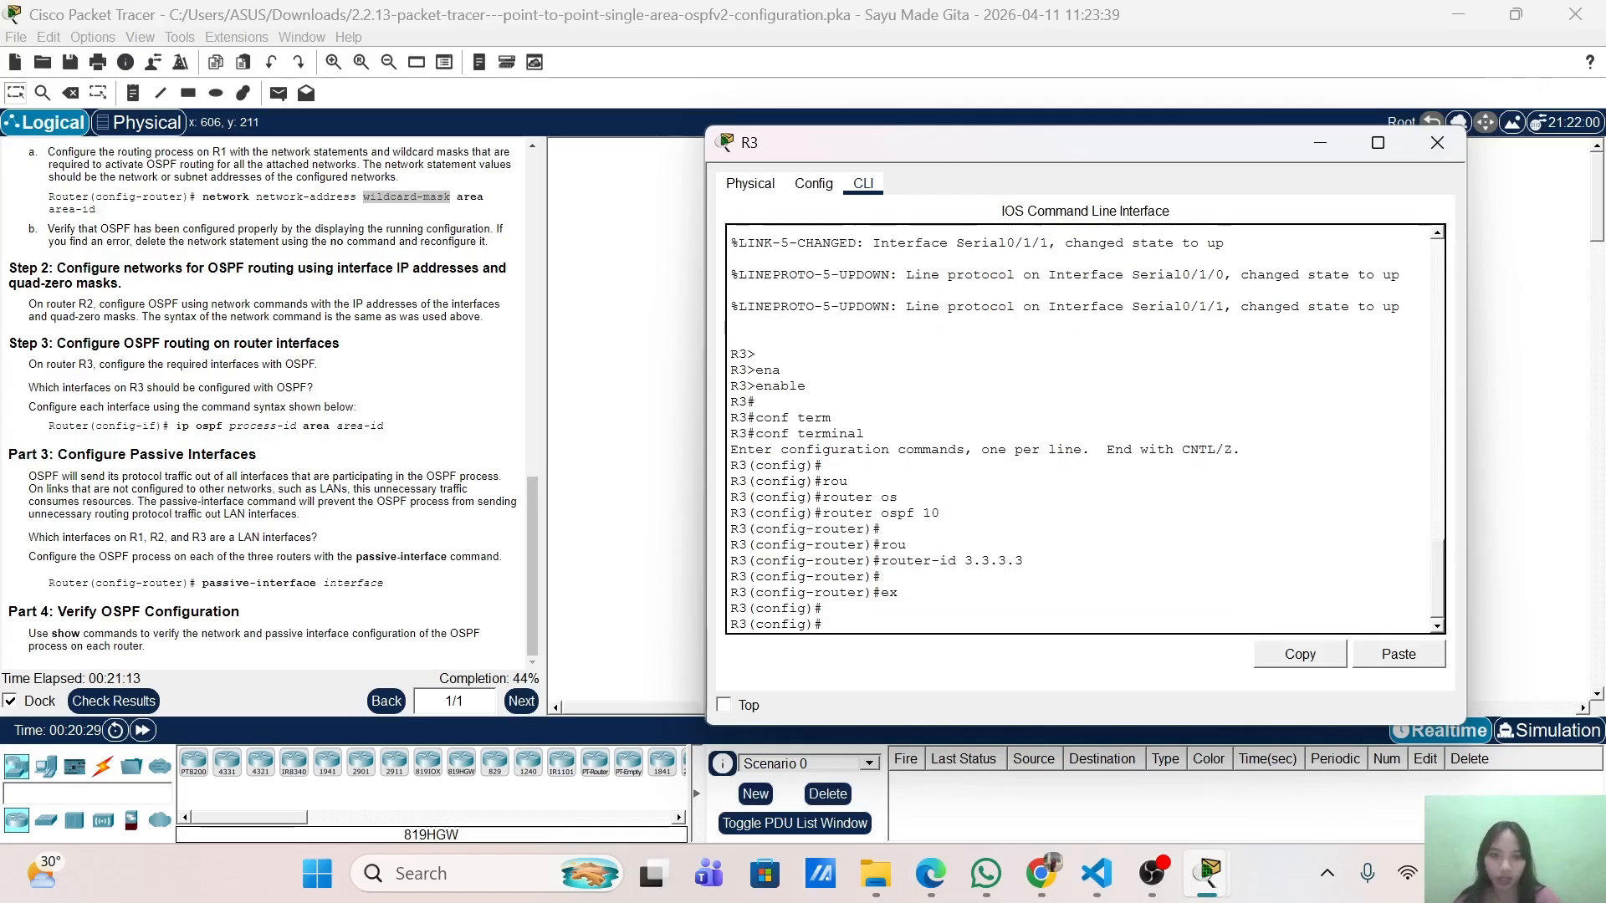
Enable OSPF process 10 in area 0 directly on R3's GigabitEthernet 0/0/0 interface.
{"action": "type", "text": "int"}
{"action": "key", "text": "Tab"}
{"action": "type", "text": "g"}
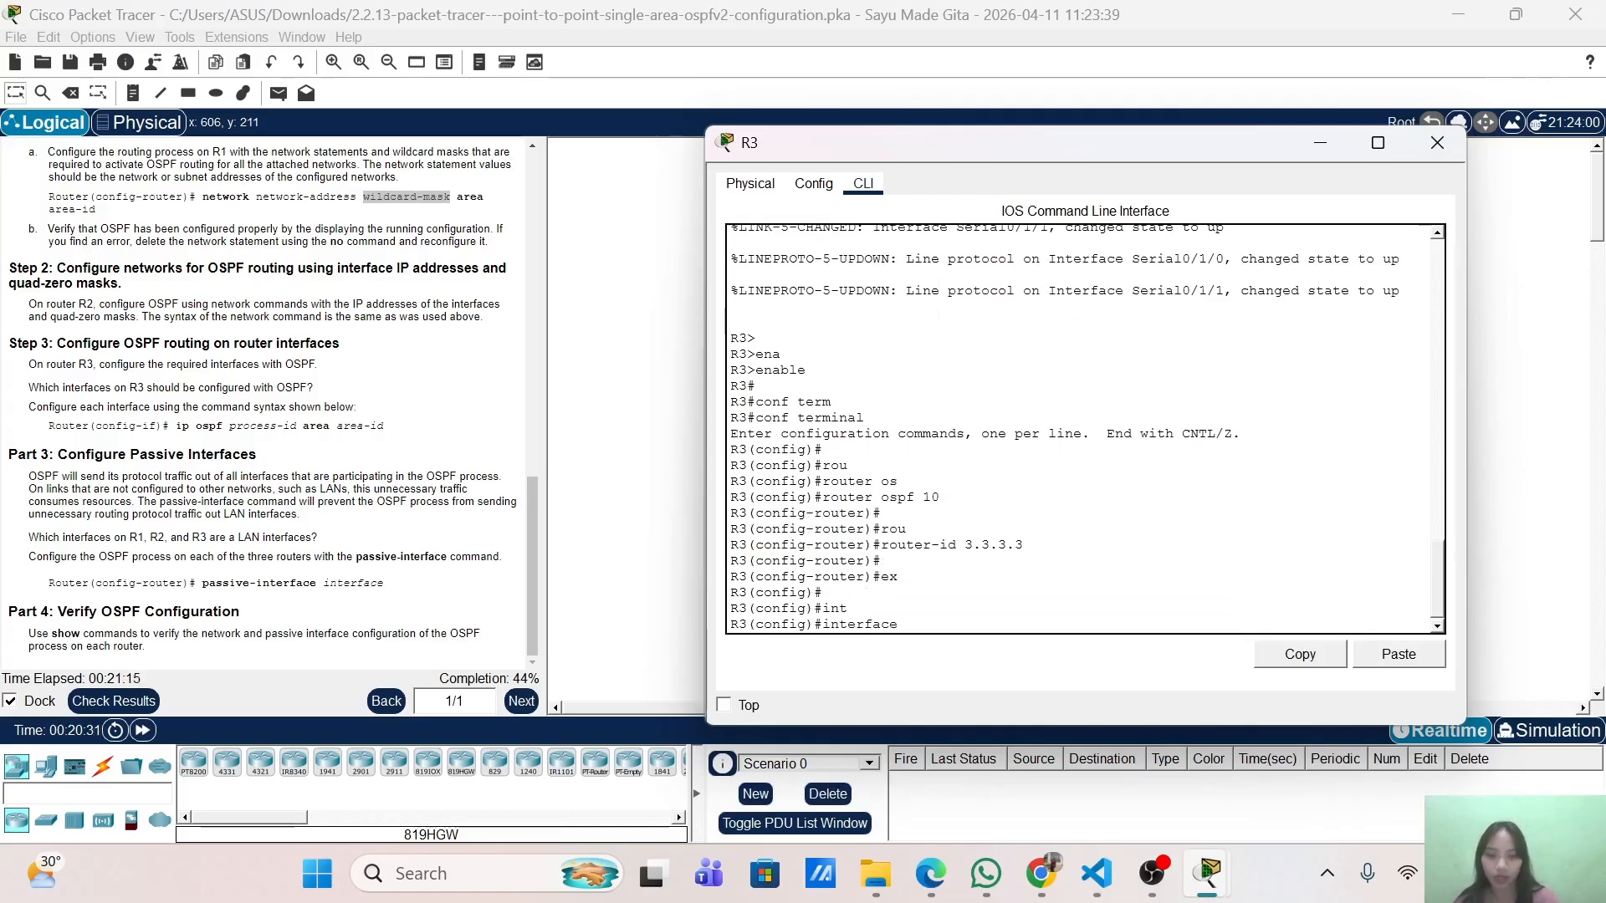
{"action": "key", "text": "Tab"}
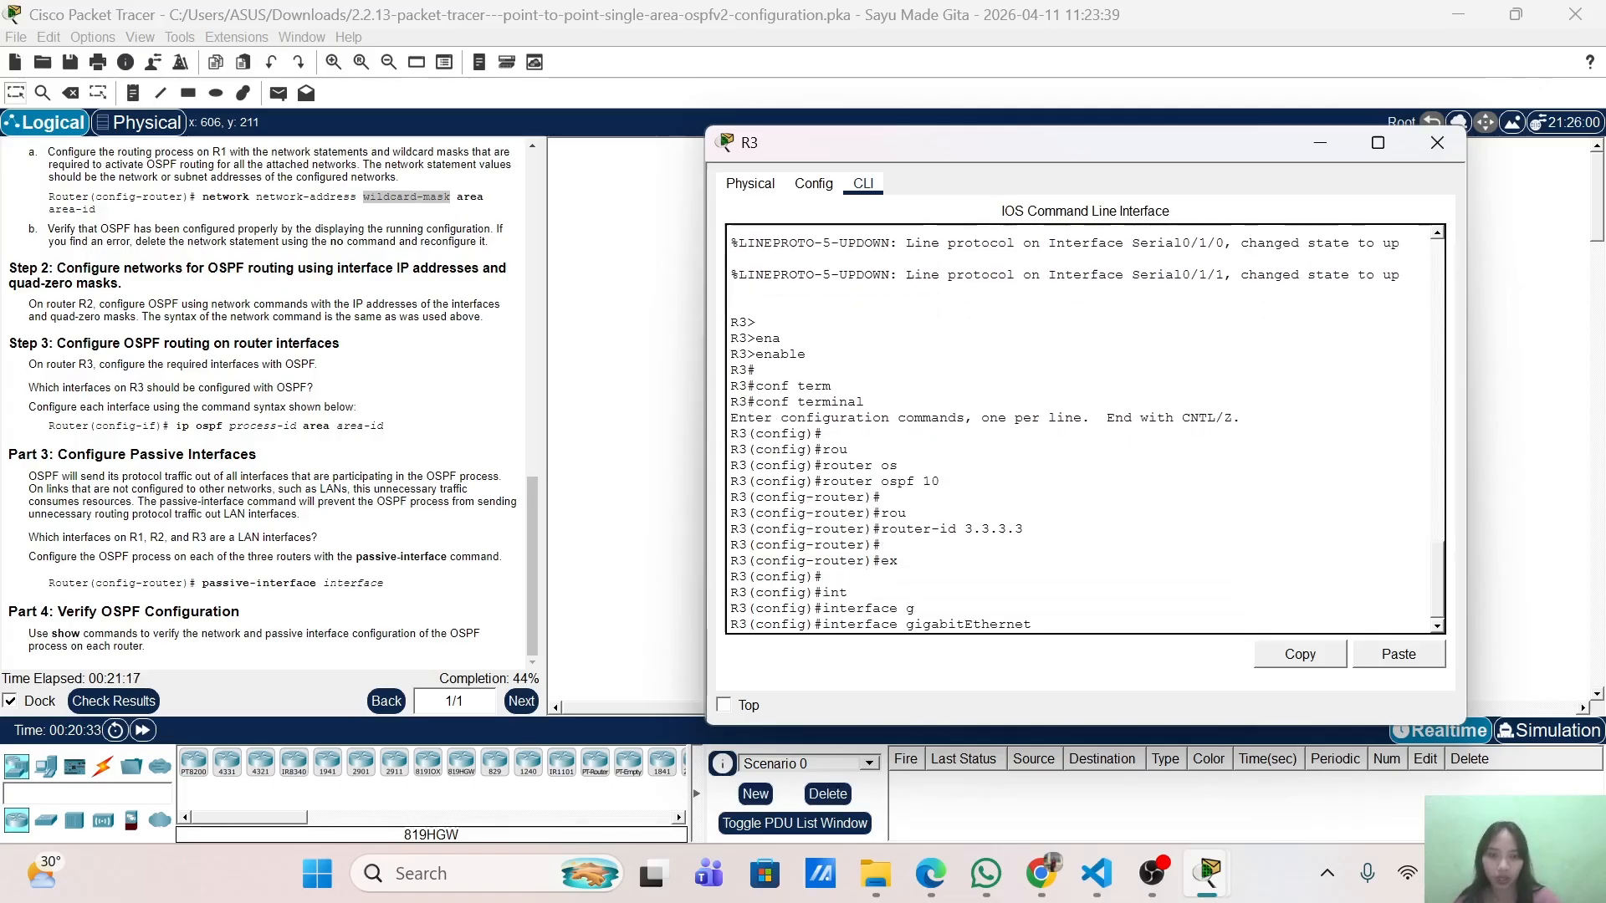
{"action": "type", "text": "0/0/0"}
{"action": "key", "text": "Return"}
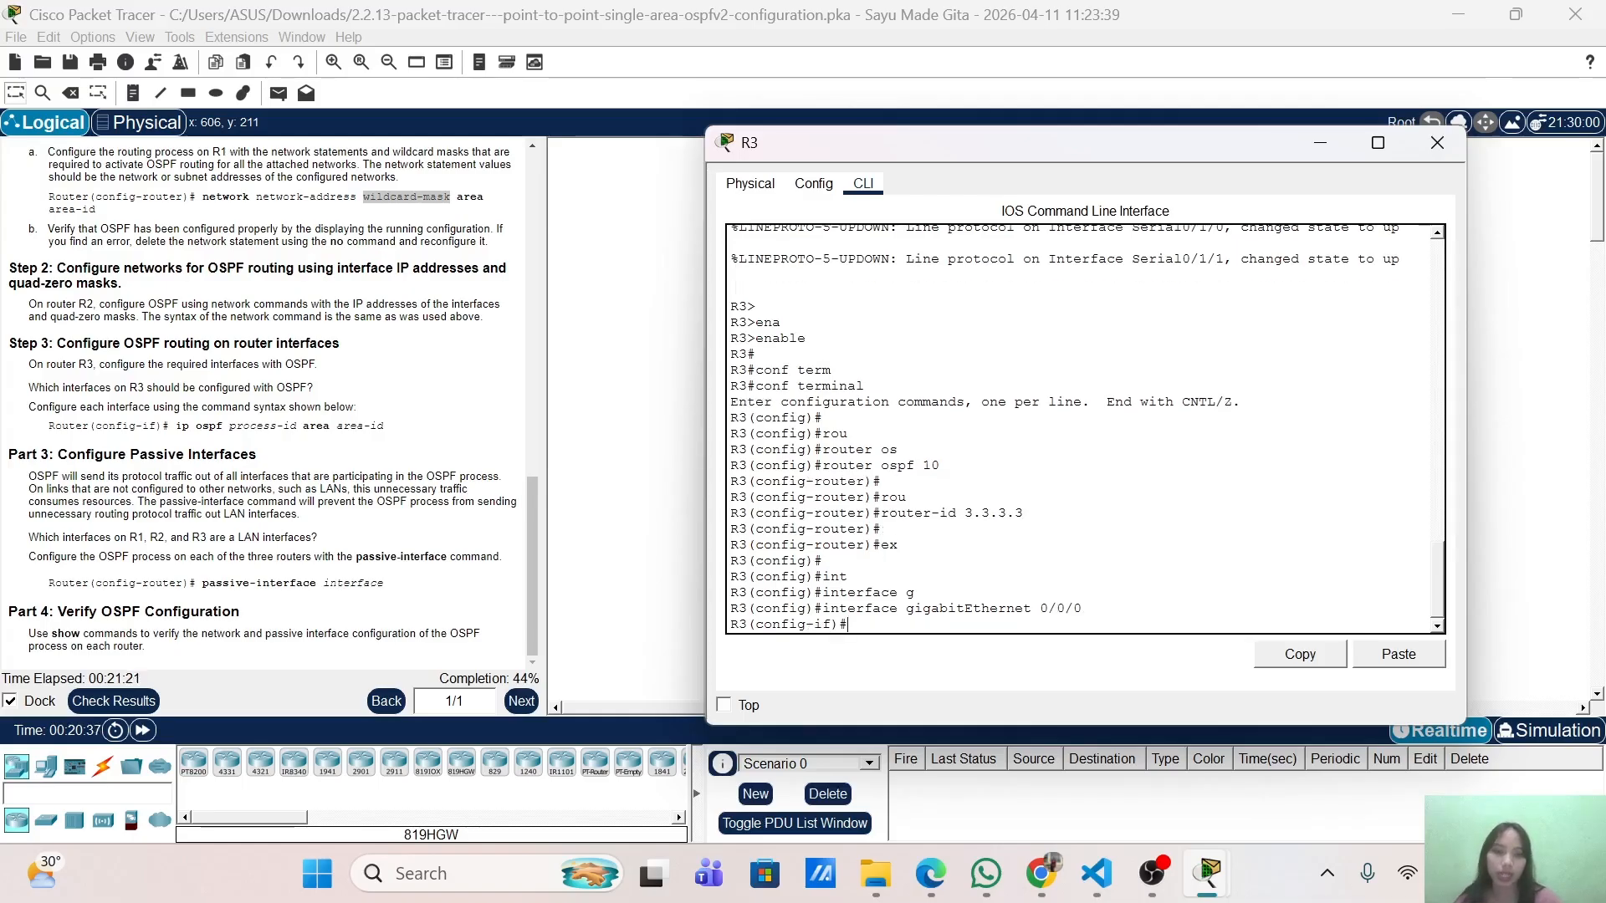
{"action": "type", "text": "ip os"}
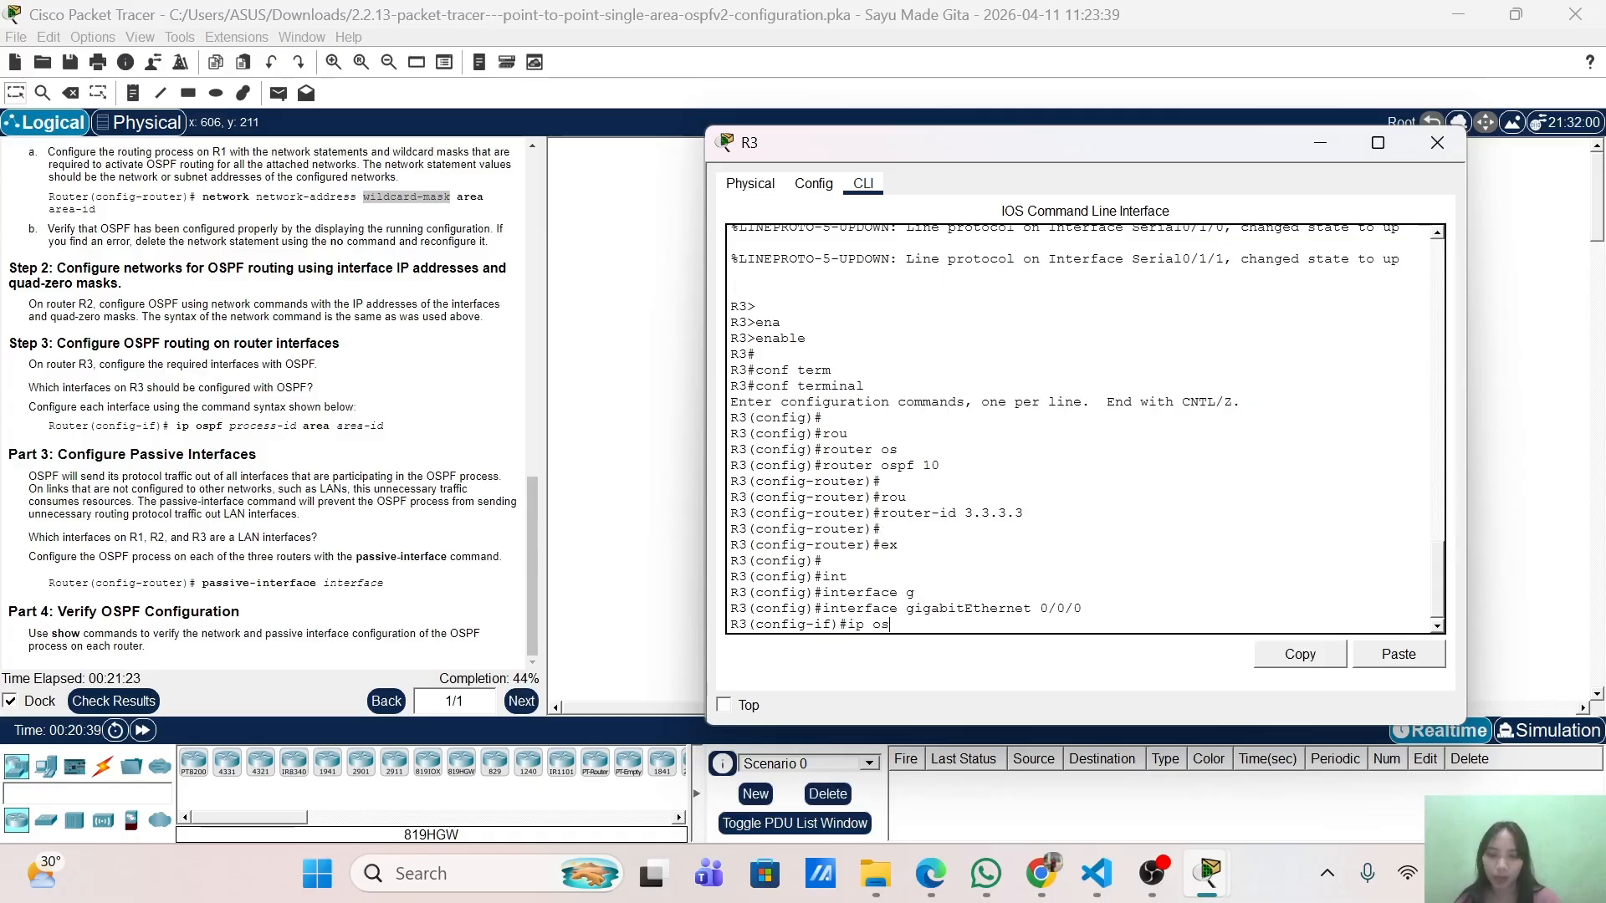
{"action": "key", "text": "Tab"}
{"action": "type", "text": "10"}
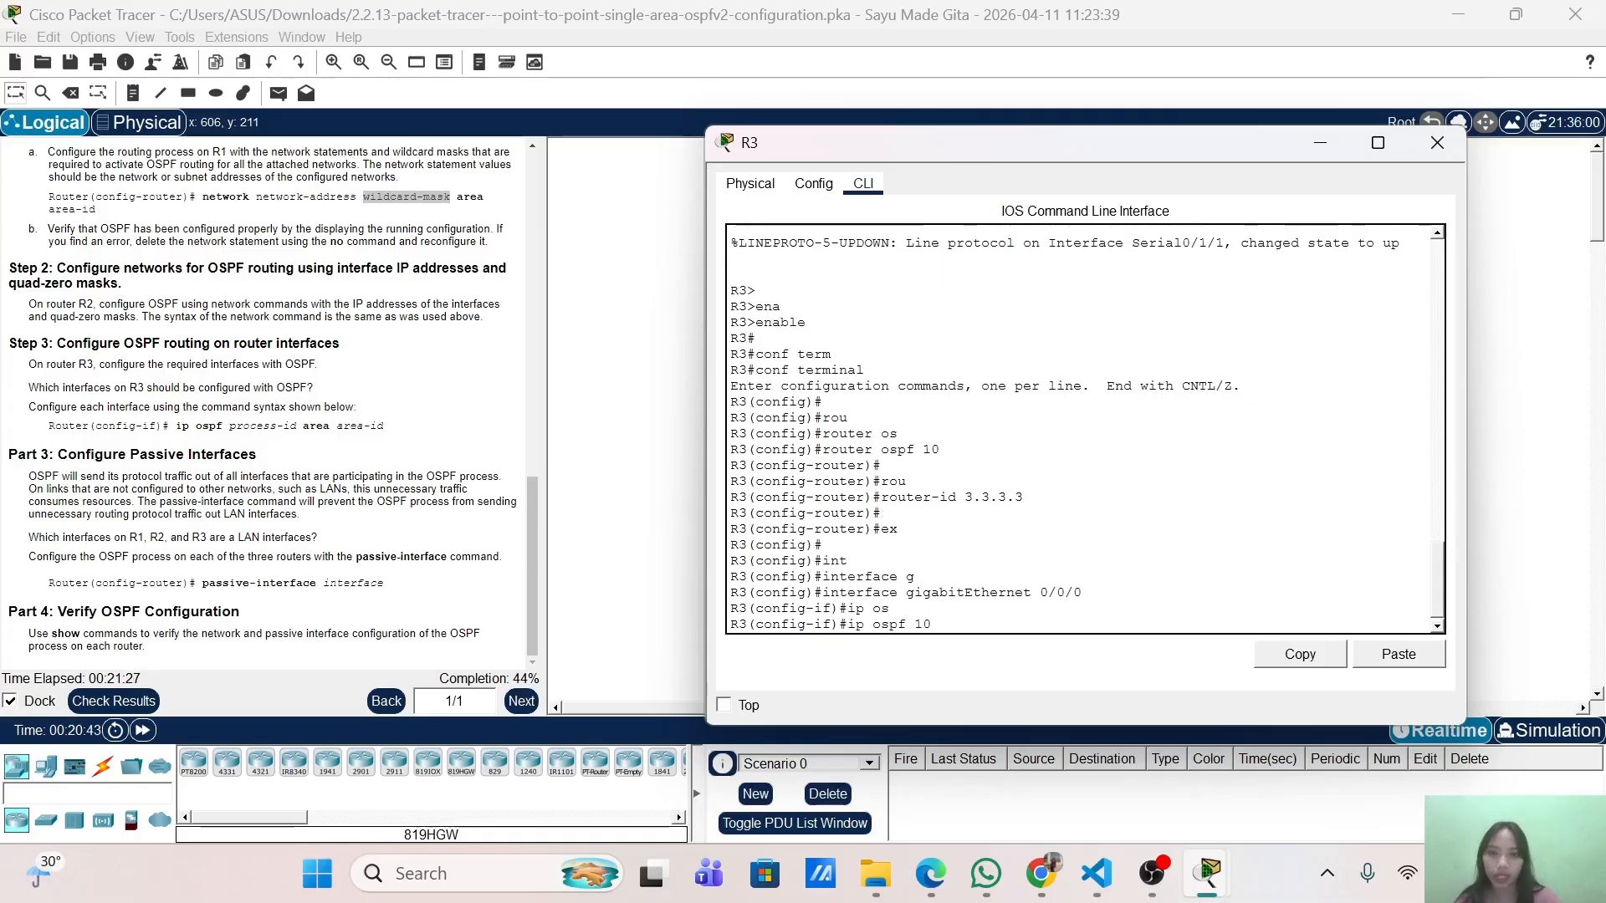
{"action": "type", "text": " area 0"}
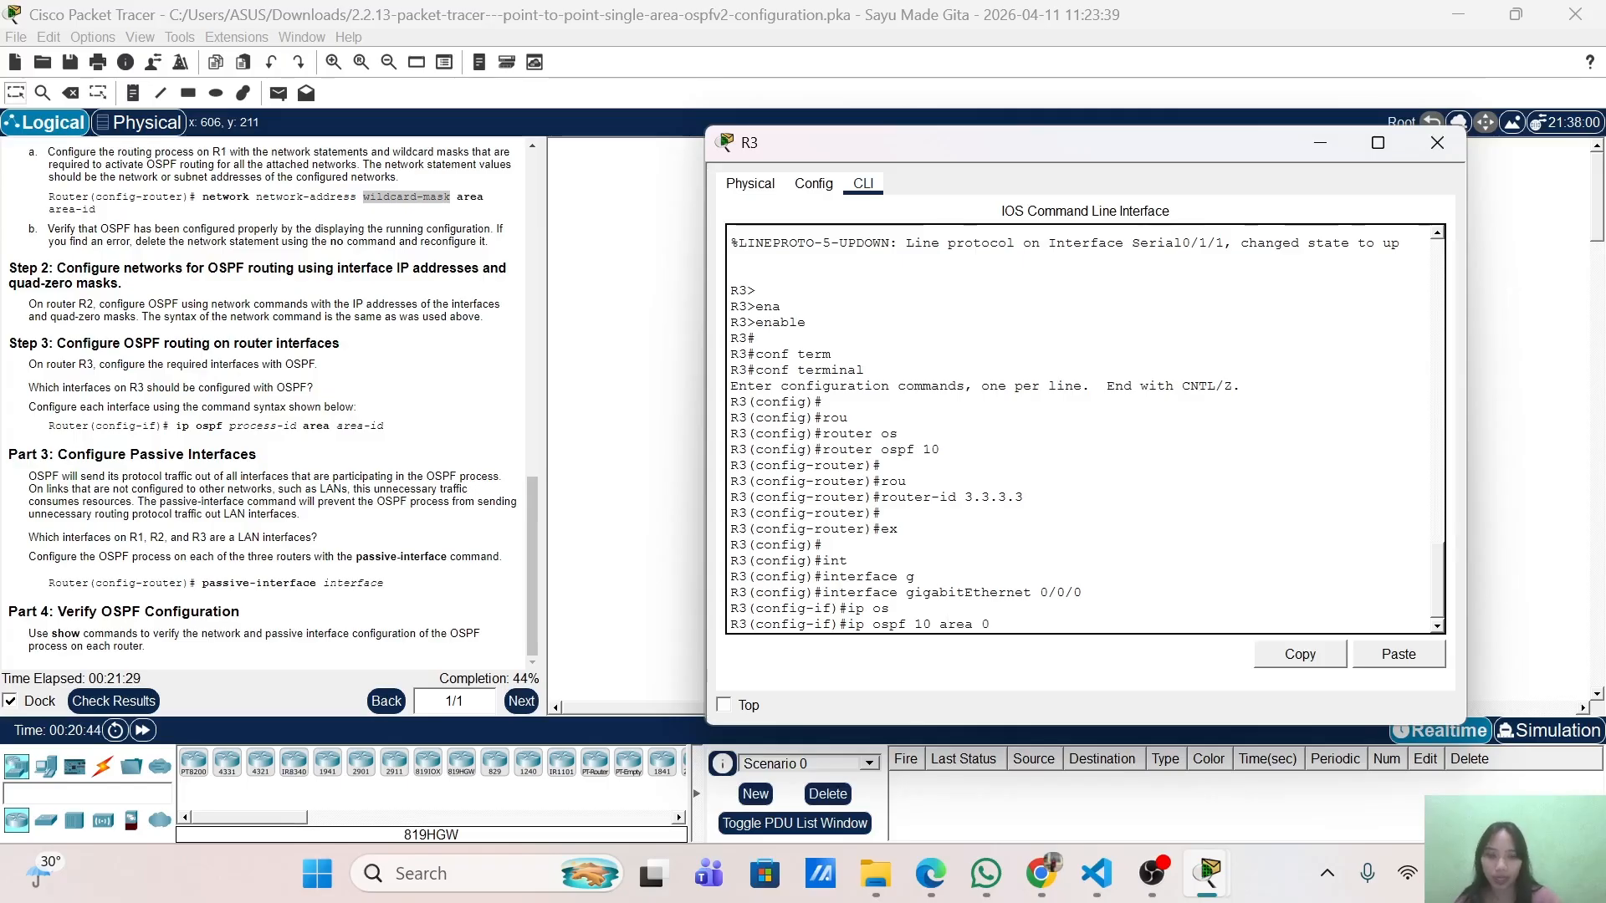
{"action": "key", "text": "Return"}
{"action": "key", "text": "Return"}
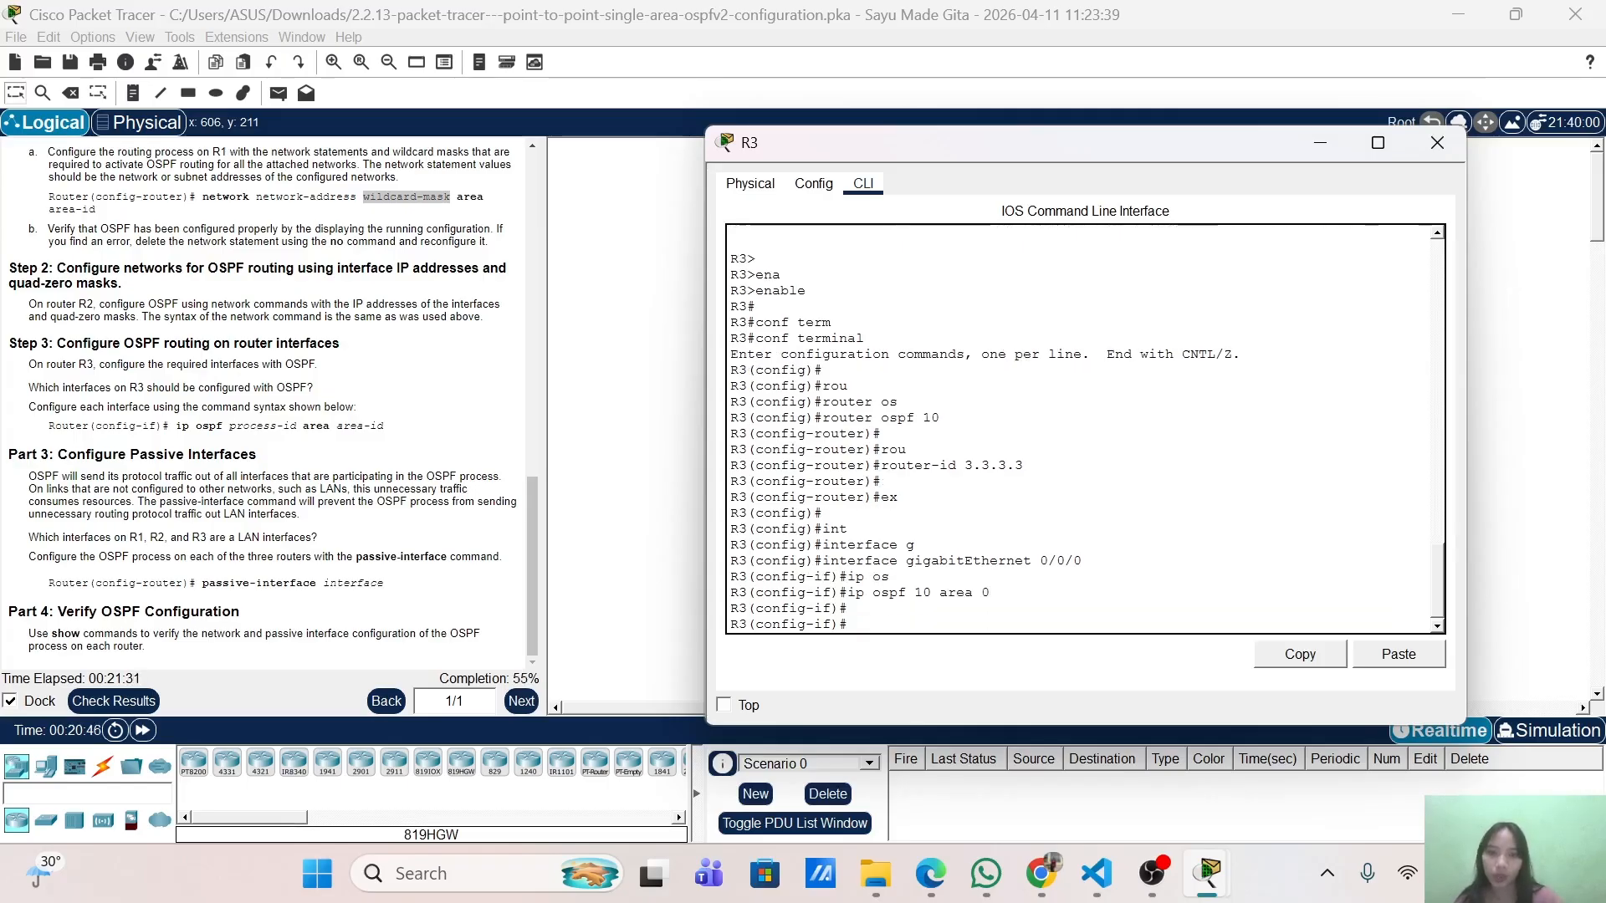
{"action": "type", "text": "int"}
{"action": "key", "text": "Tab"}
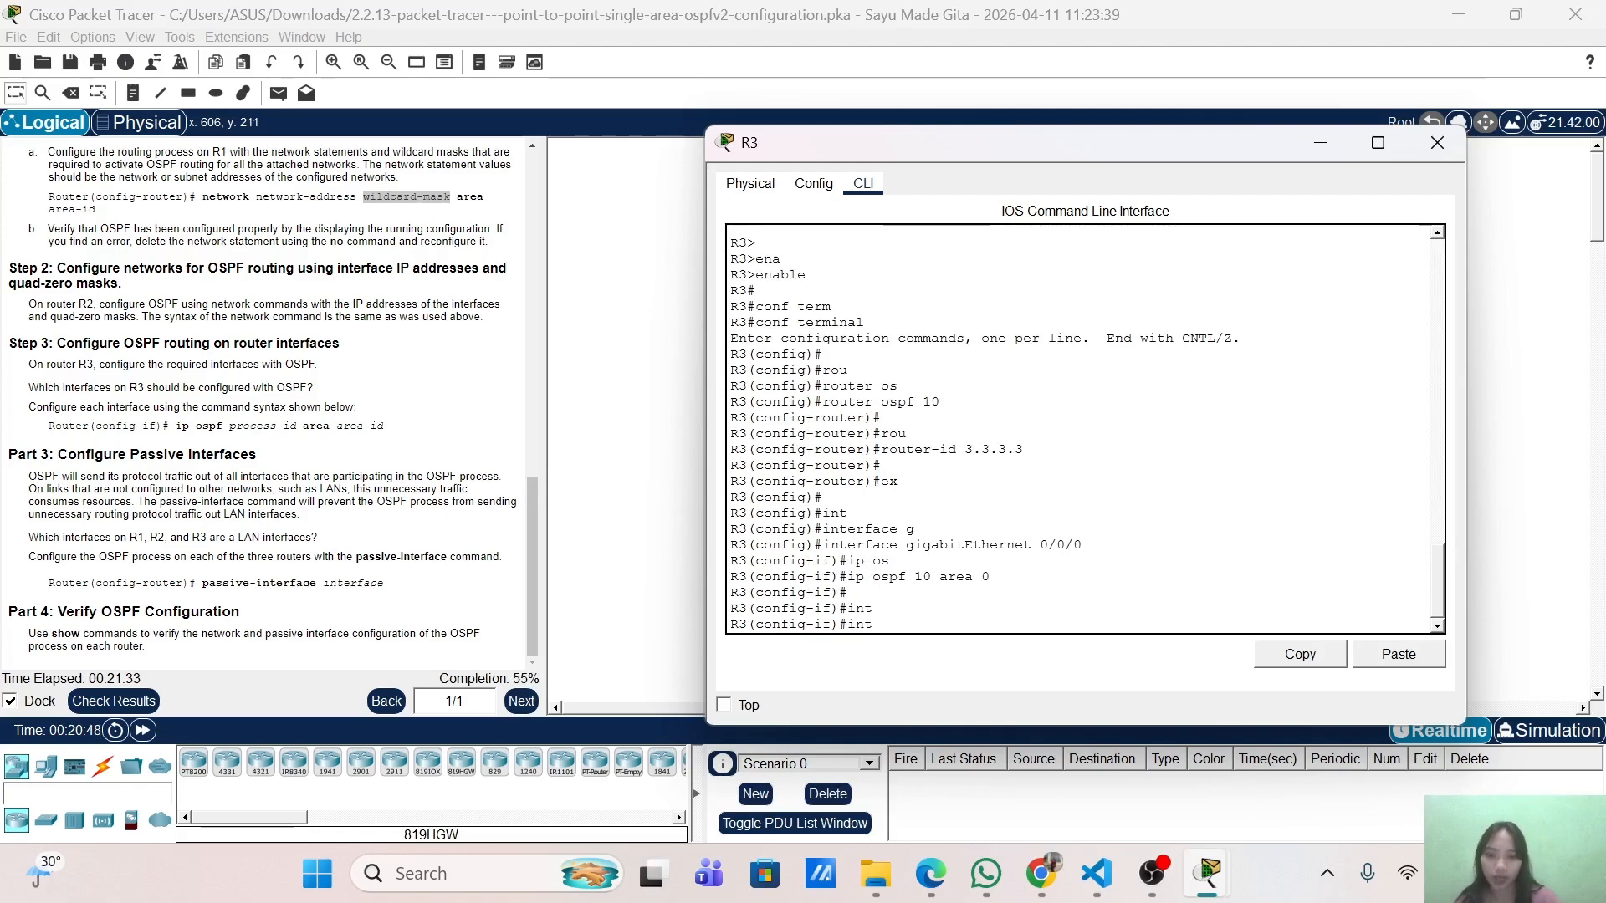
{"action": "type", "text": "erface"}
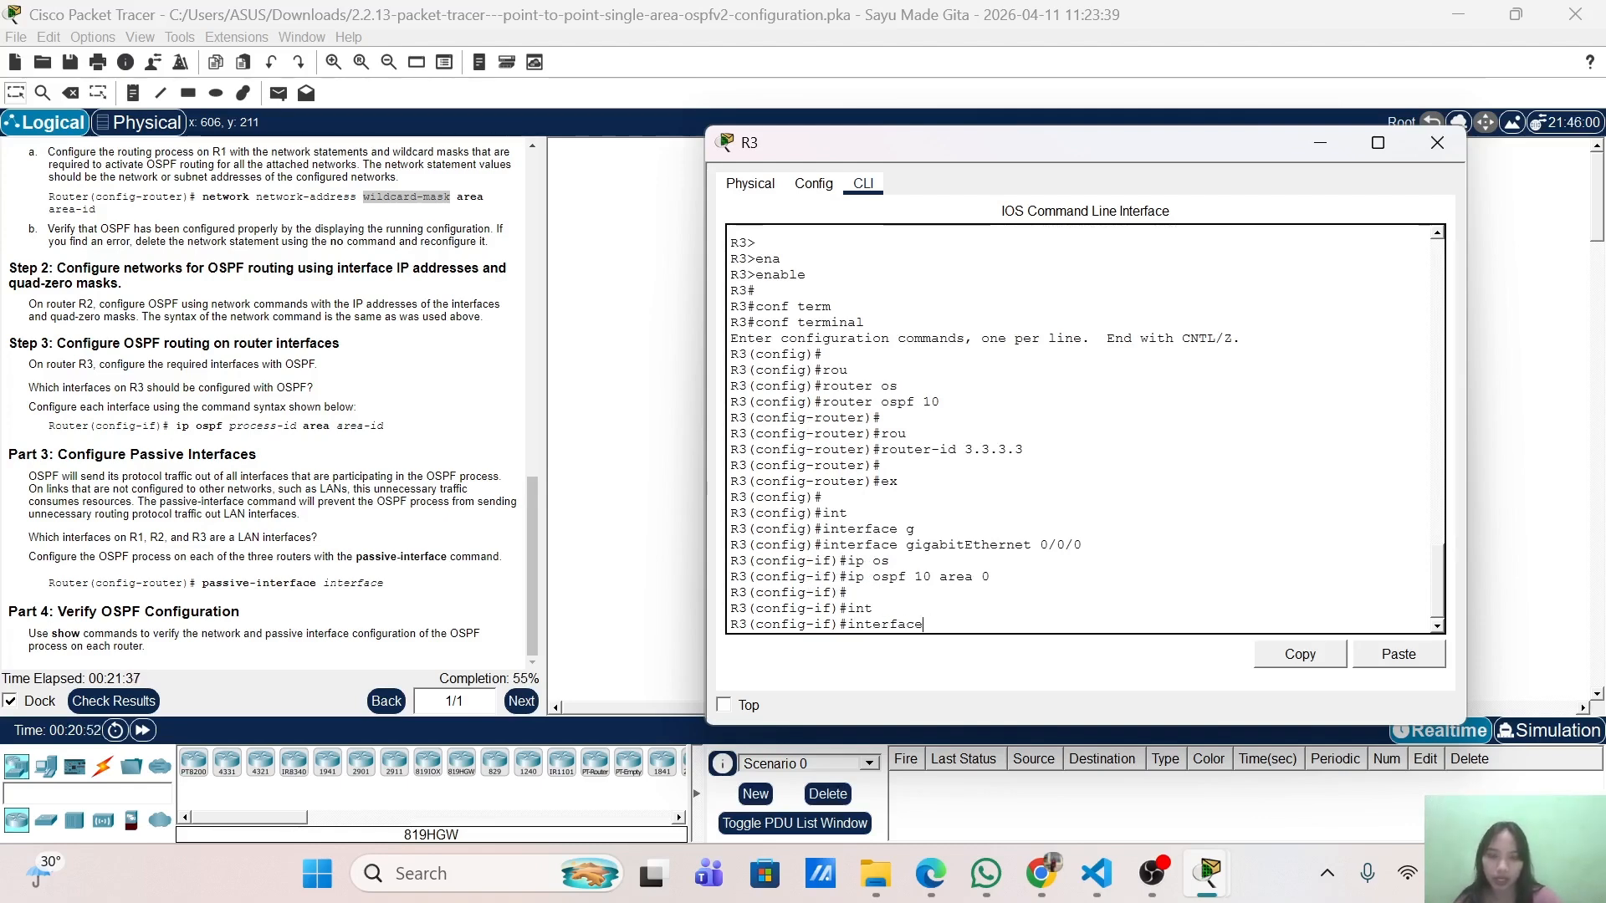
{"action": "key", "text": "BackSpace"}
{"action": "key", "text": "BackSpace"}
{"action": "key", "text": "BackSpace"}
{"action": "key", "text": "BackSpace"}
{"action": "key", "text": "BackSpace"}
{"action": "key", "text": "BackSpace"}
{"action": "key", "text": "BackSpace"}
{"action": "key", "text": "BackSpace"}
{"action": "key", "text": "BackSpace"}
{"action": "key", "text": "BackSpace"}
Leave the GigabitEthernet interface and enter configuration of R3's Serial 0/1/0, checking the interface against the addressing table.
{"action": "type", "text": "ex"}
{"action": "key", "text": "Return"}
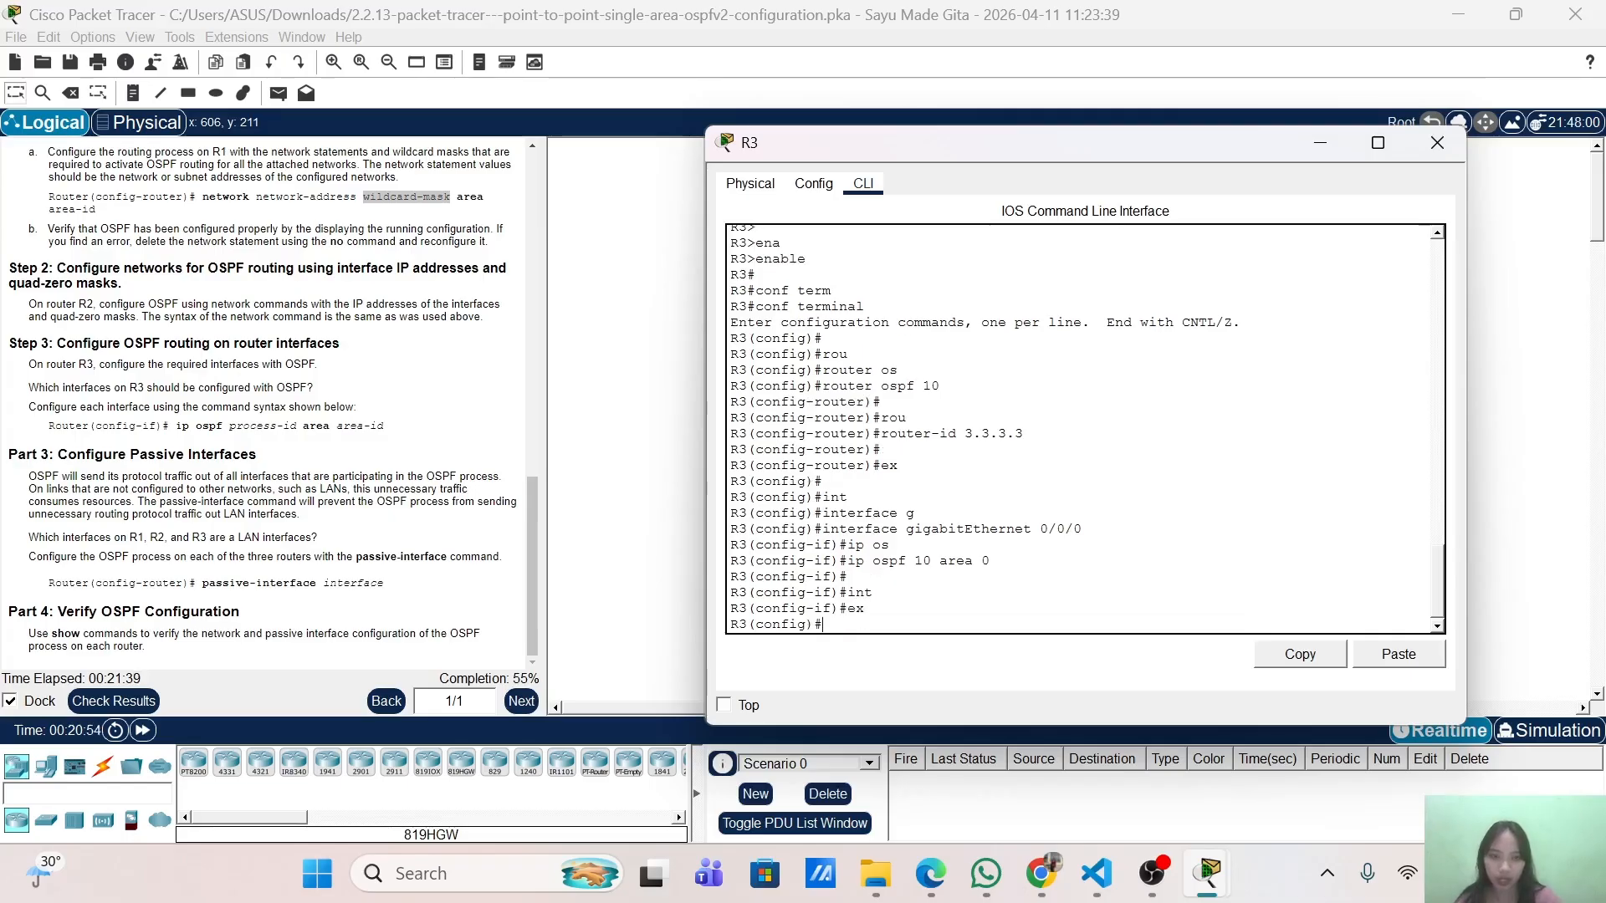
{"action": "type", "text": "int"}
{"action": "key", "text": "Tab"}
{"action": "type", "text": "se"}
{"action": "key", "text": "Tab"}
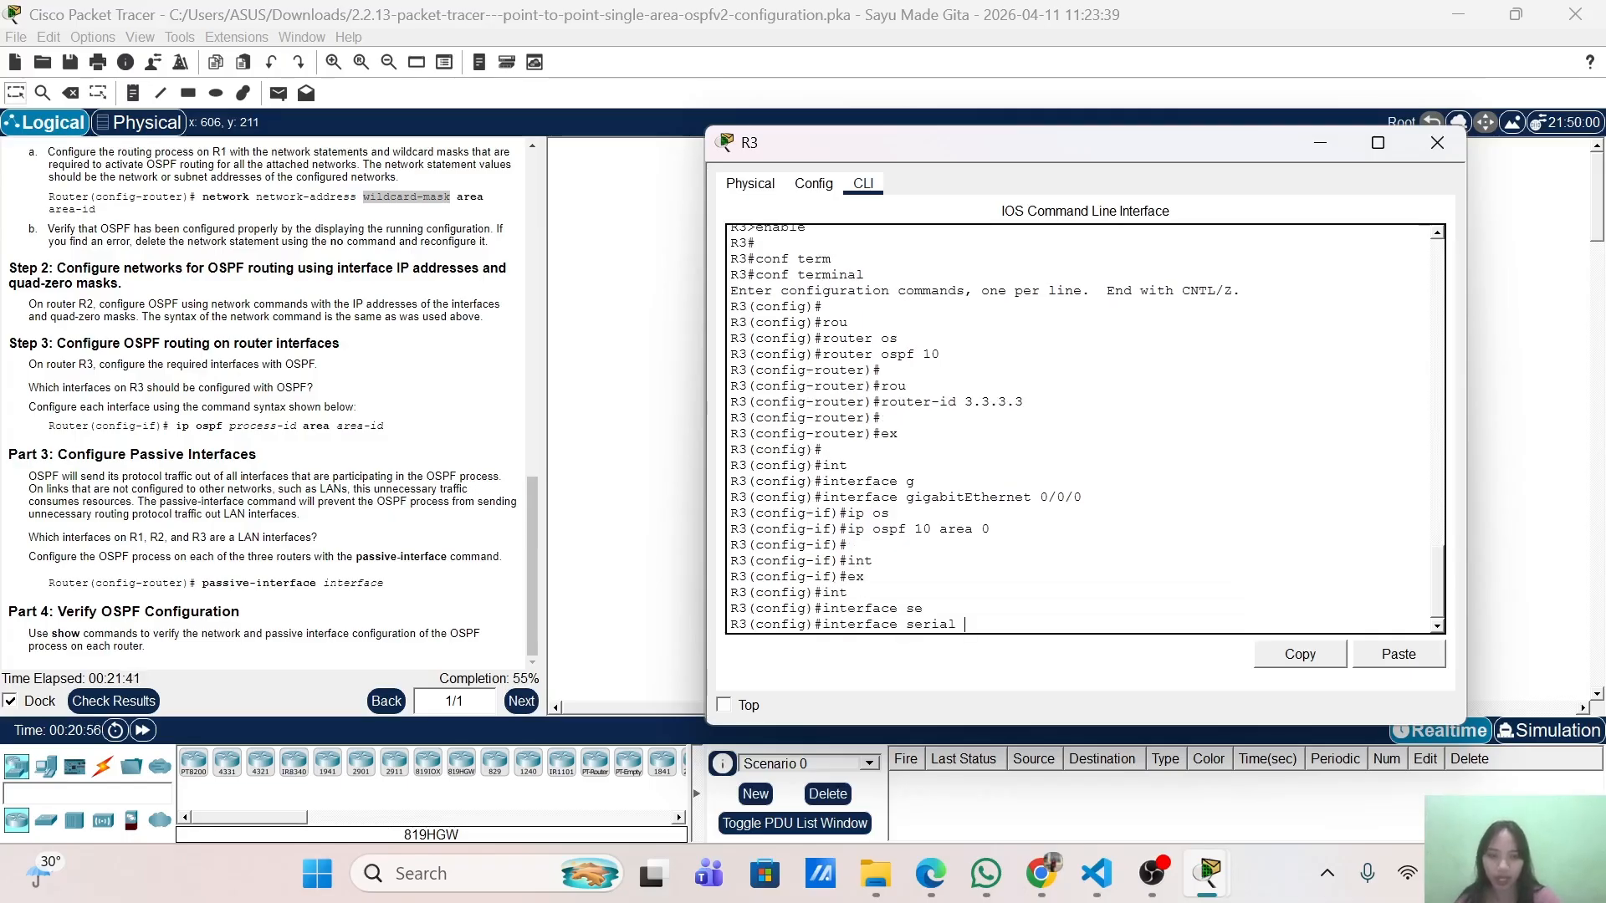
{"action": "type", "text": "0/1/0"}
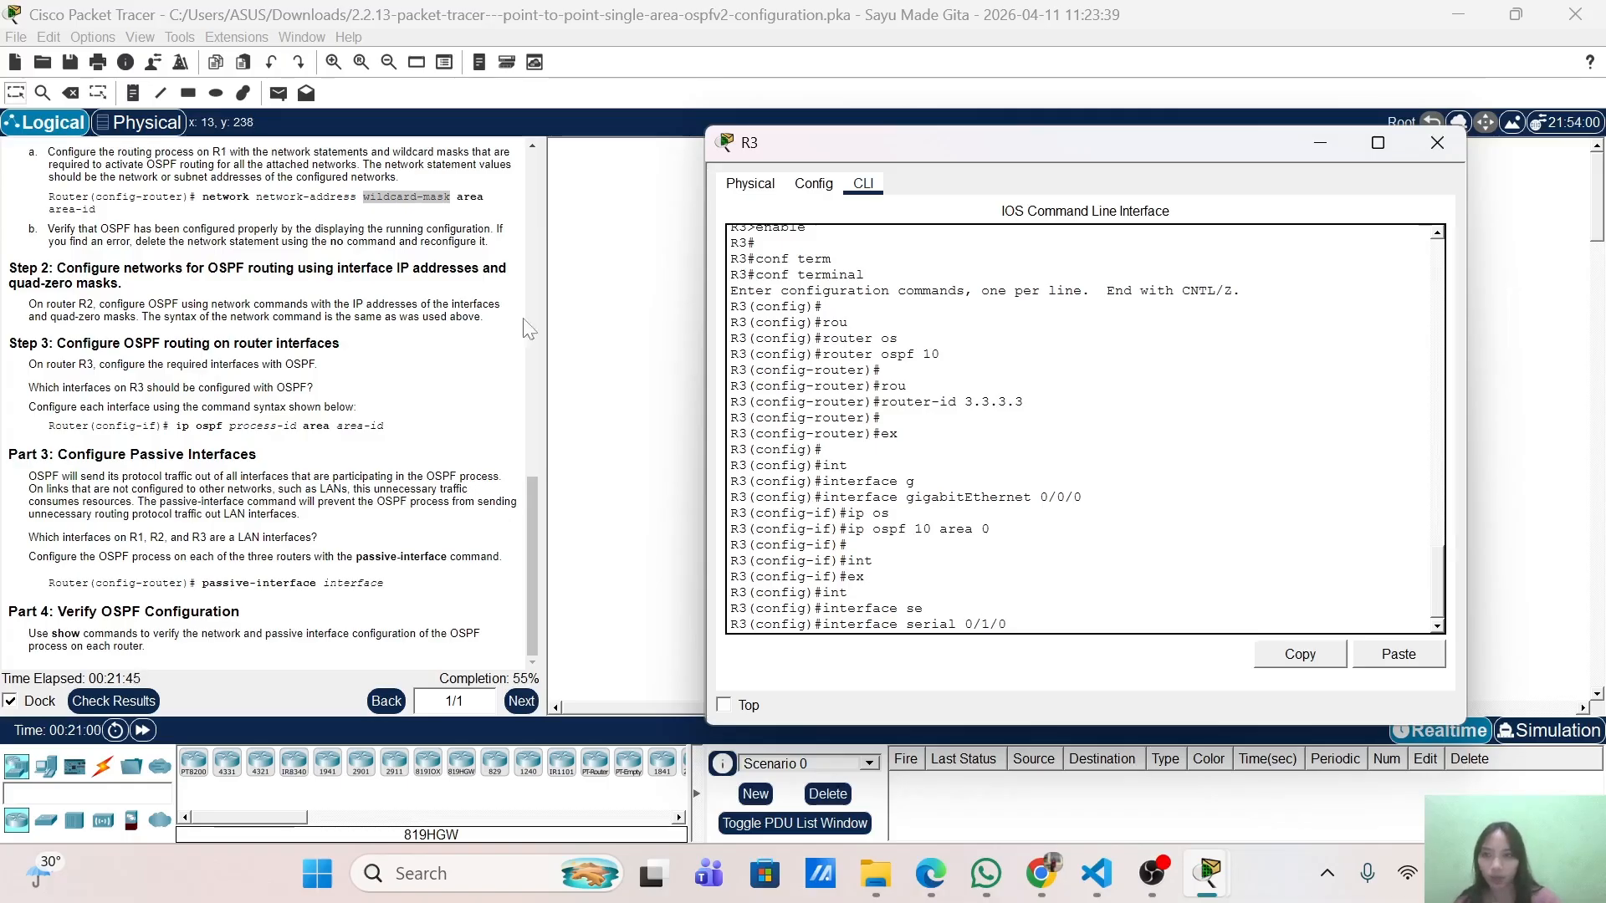
{"action": "scroll", "coordinate": [236, 303], "scroll_direction": "up", "scroll_amount": 1}
{"action": "scroll", "coordinate": [237, 303], "scroll_direction": "up", "scroll_amount": 15}
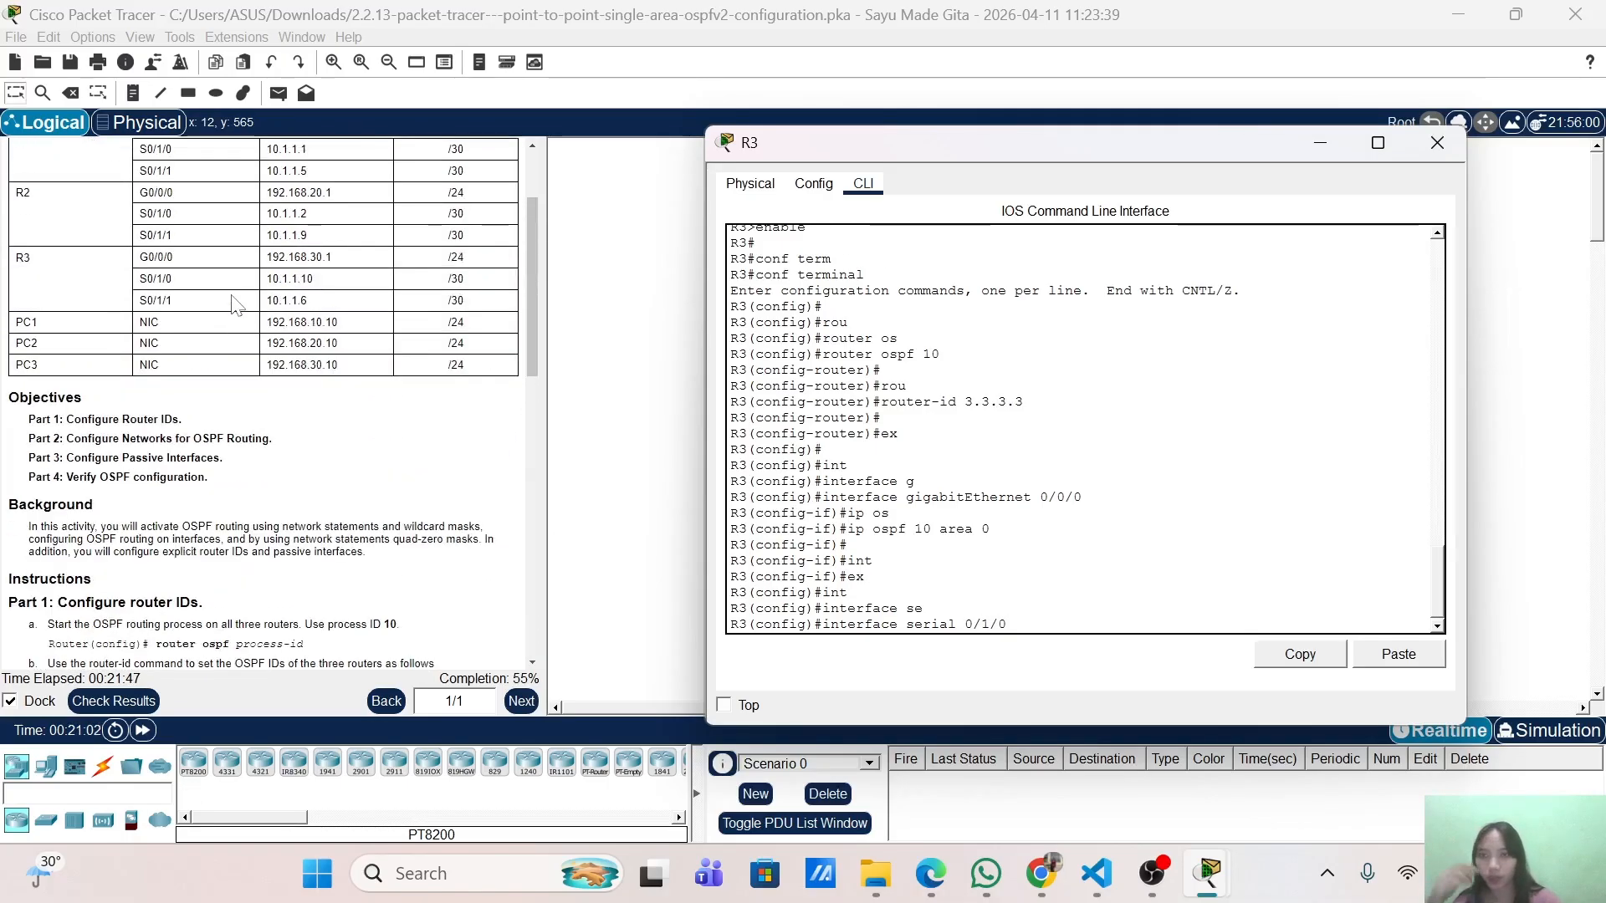
{"action": "scroll", "coordinate": [220, 430], "scroll_direction": "down", "scroll_amount": 15}
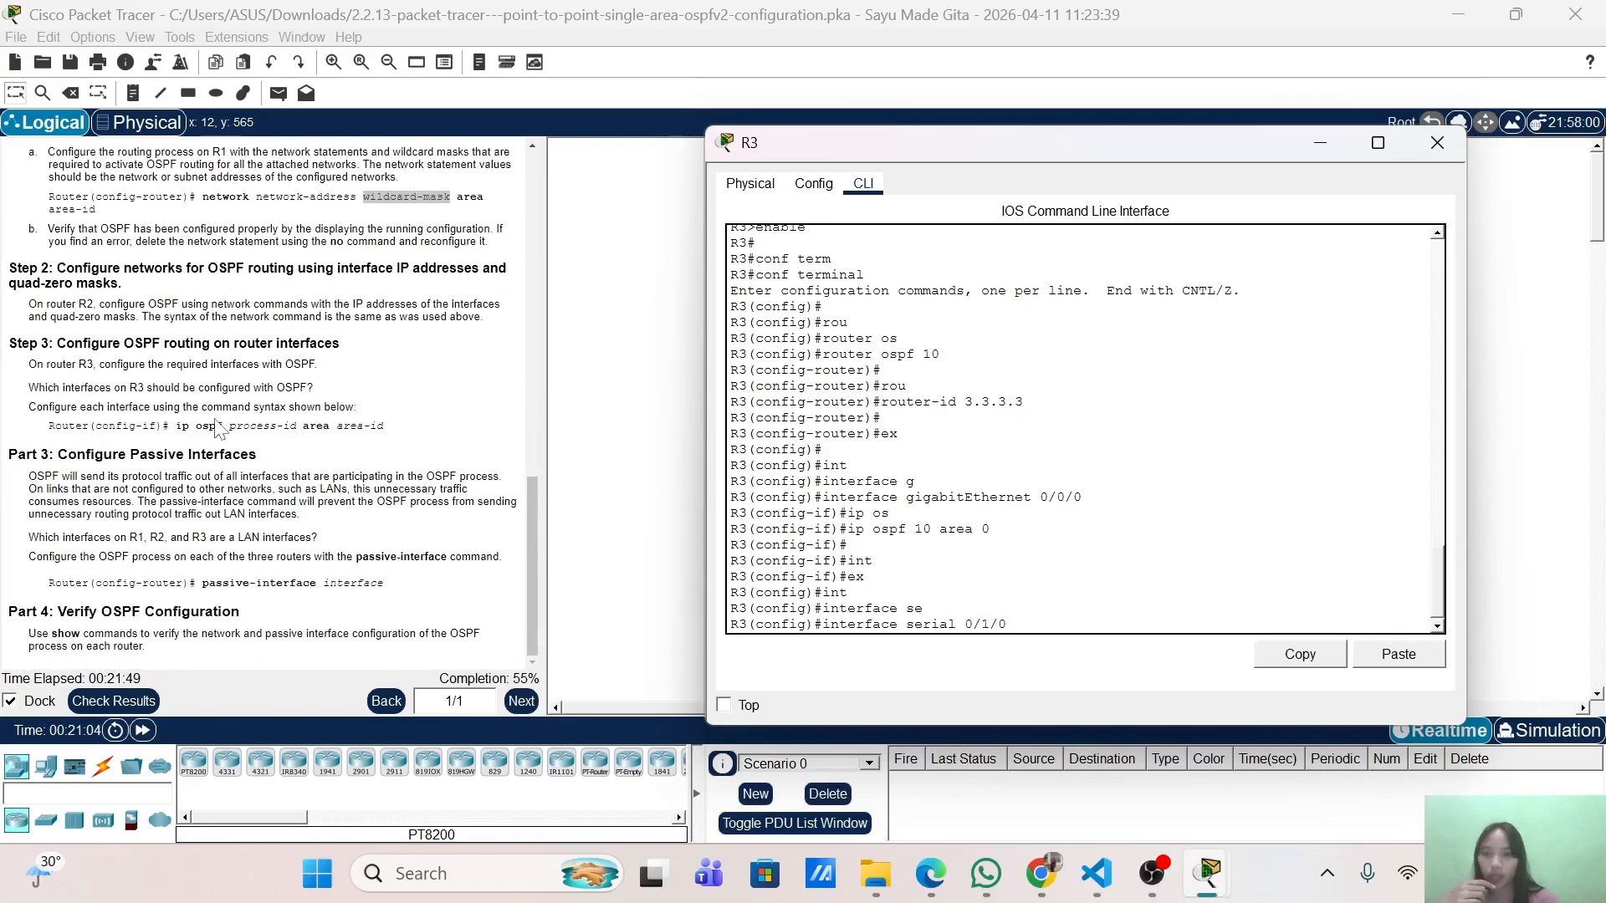
{"action": "key", "text": "Return"}
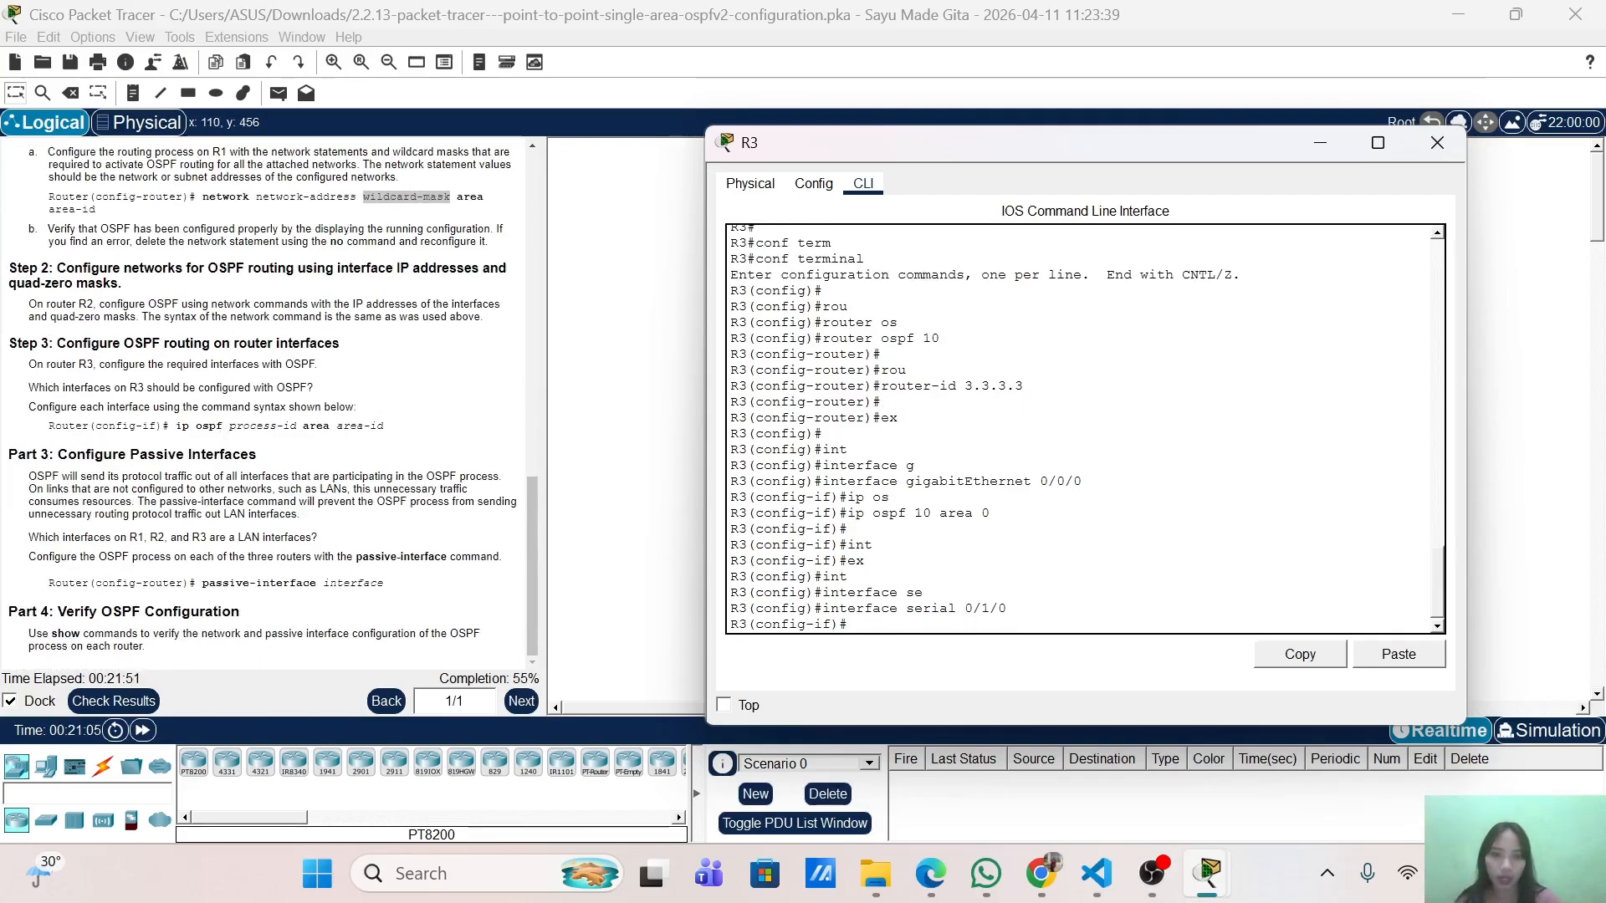
Assign R3's Serial 0/1/0 interface to OSPF process 10 in area 0.
{"action": "type", "text": "ip os"}
{"action": "key", "text": "Tab"}
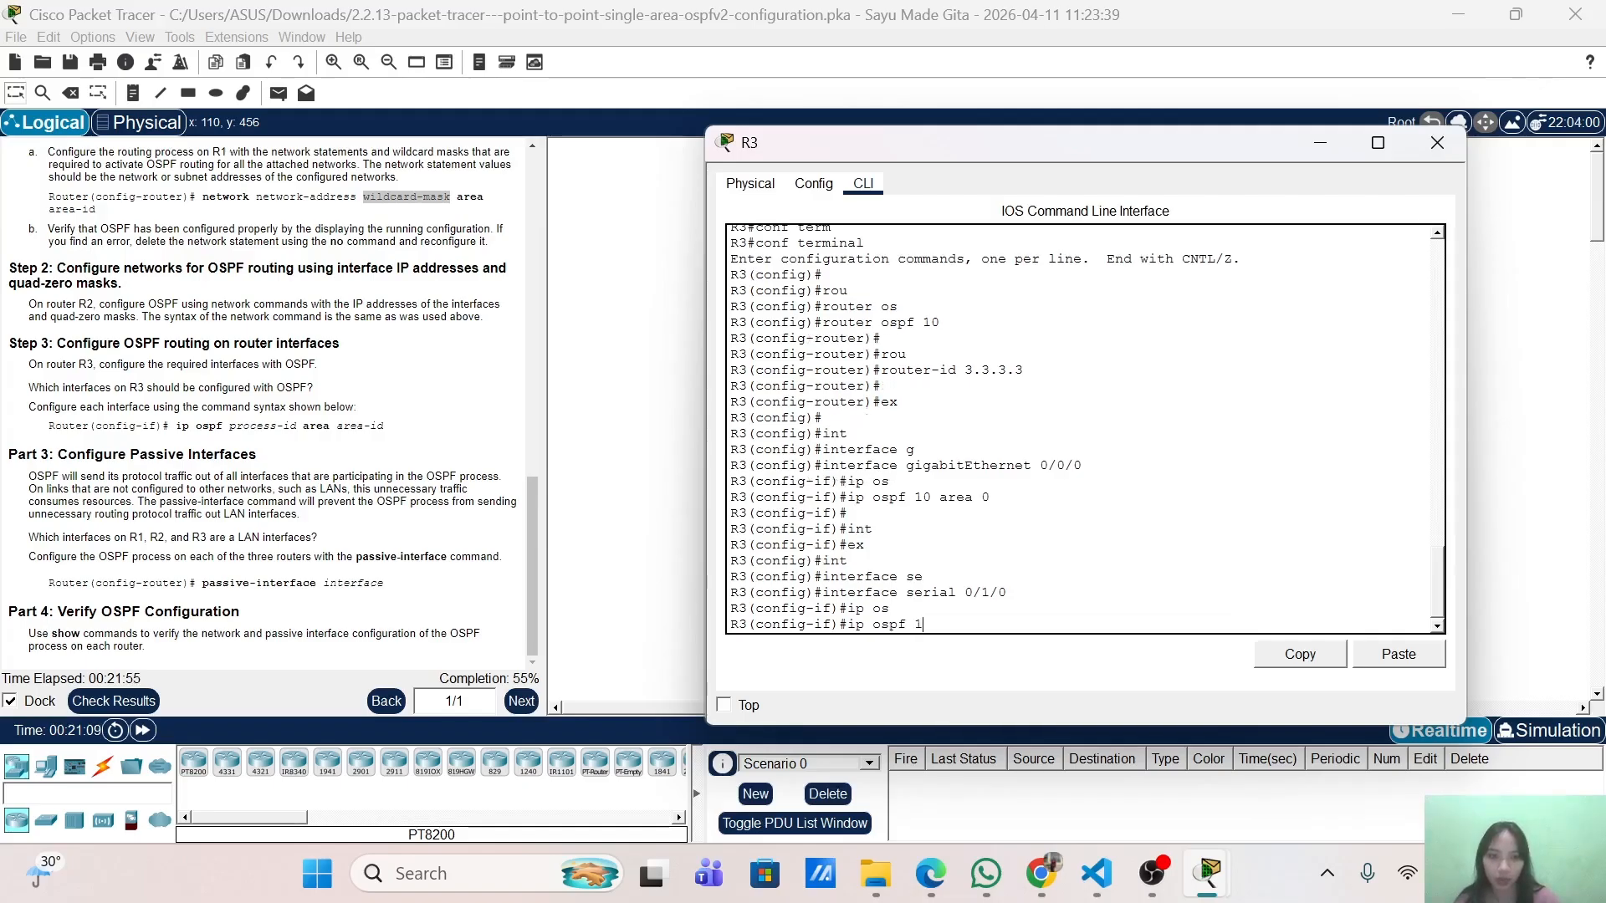
{"action": "type", "text": "10 area 0"}
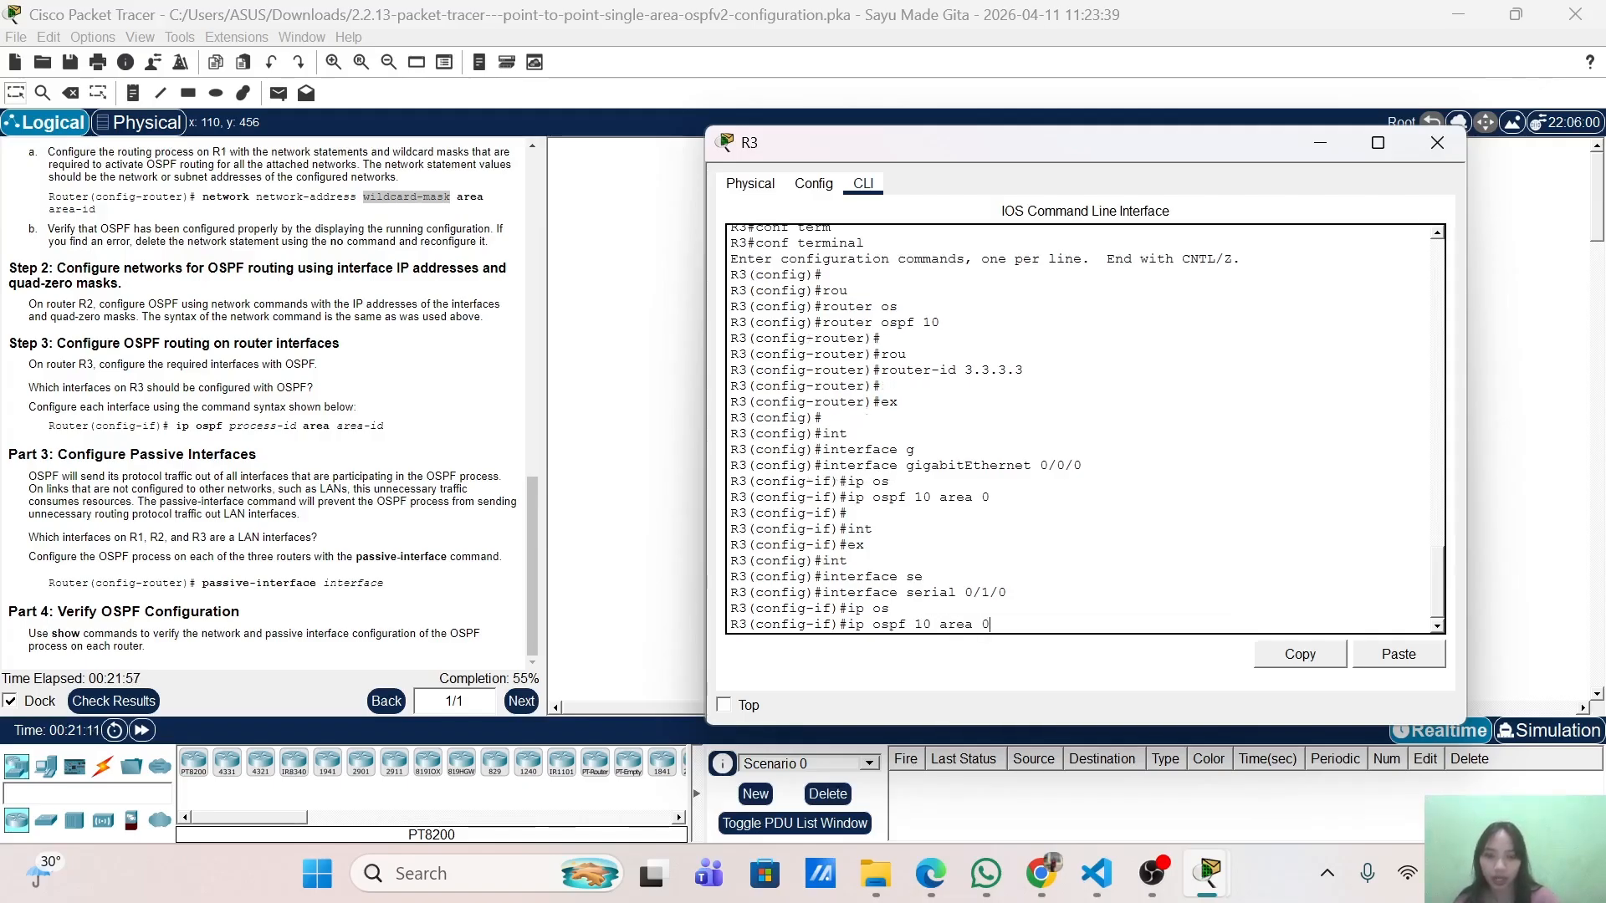
{"action": "key", "text": "Return"}
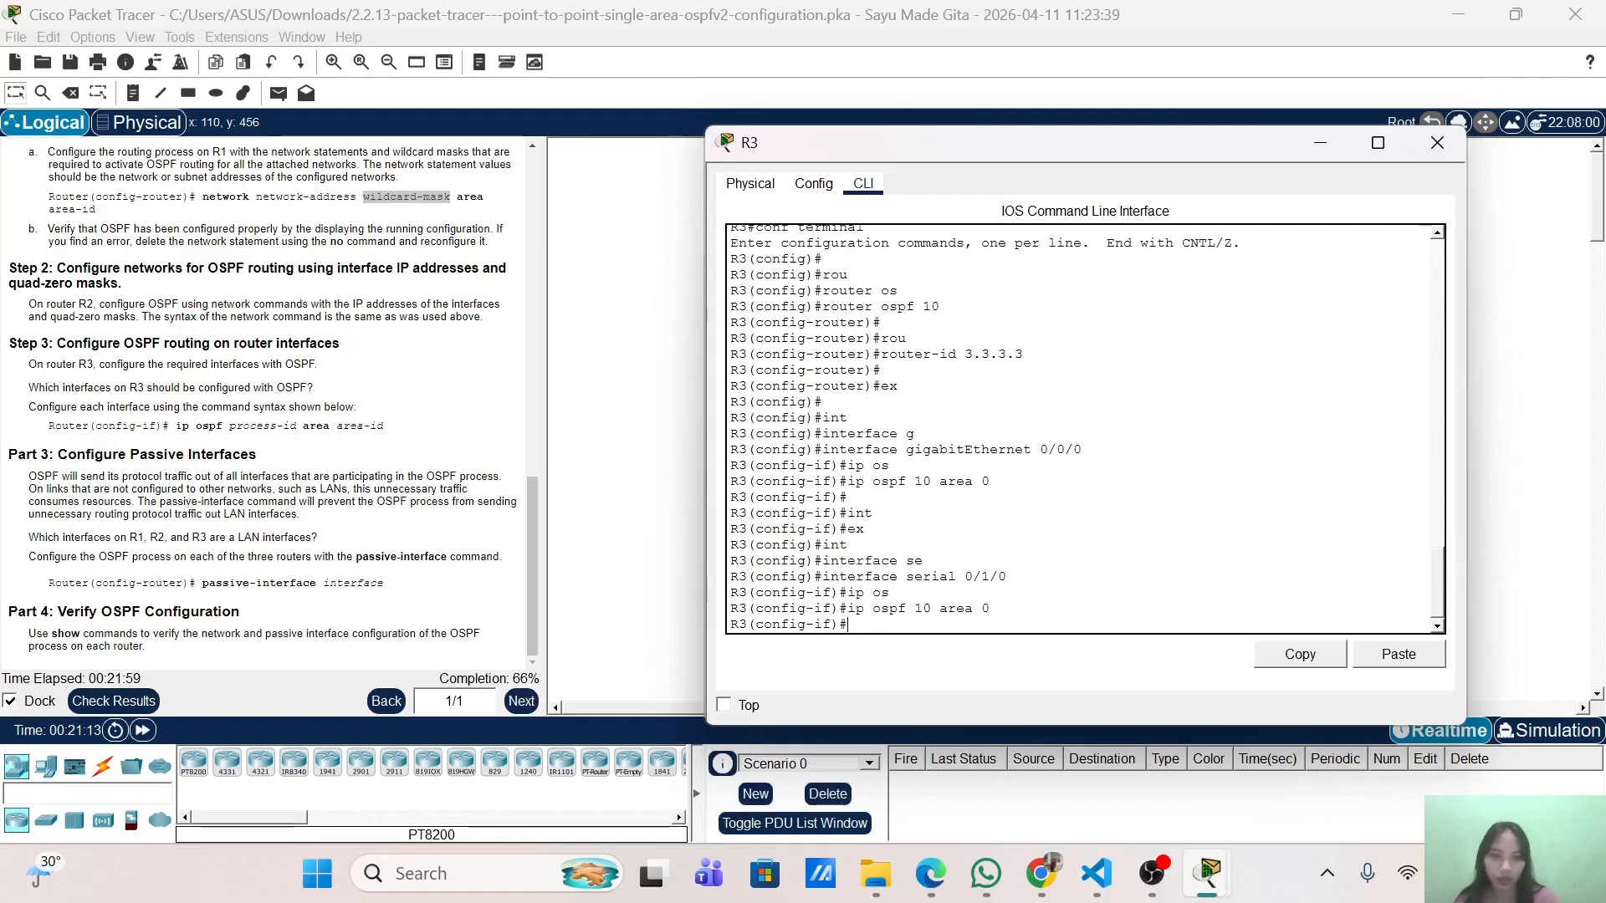
{"action": "key", "text": "Up"}
{"action": "scroll", "coordinate": [399, 429], "scroll_direction": "up", "scroll_amount": 10}
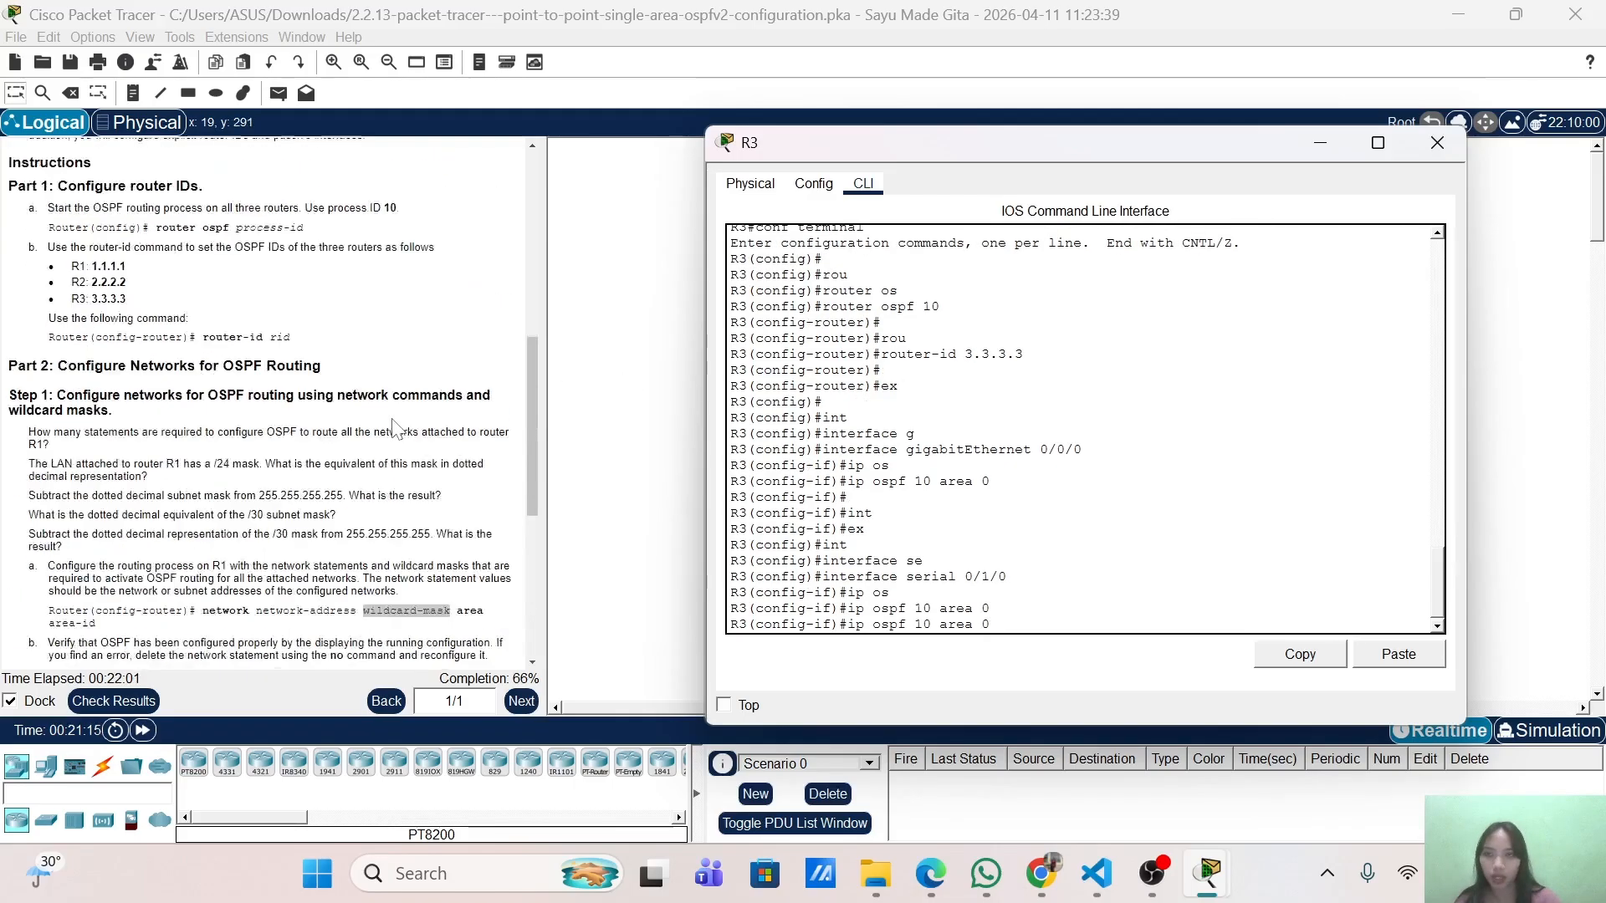
{"action": "scroll", "coordinate": [397, 429], "scroll_direction": "down", "scroll_amount": 9}
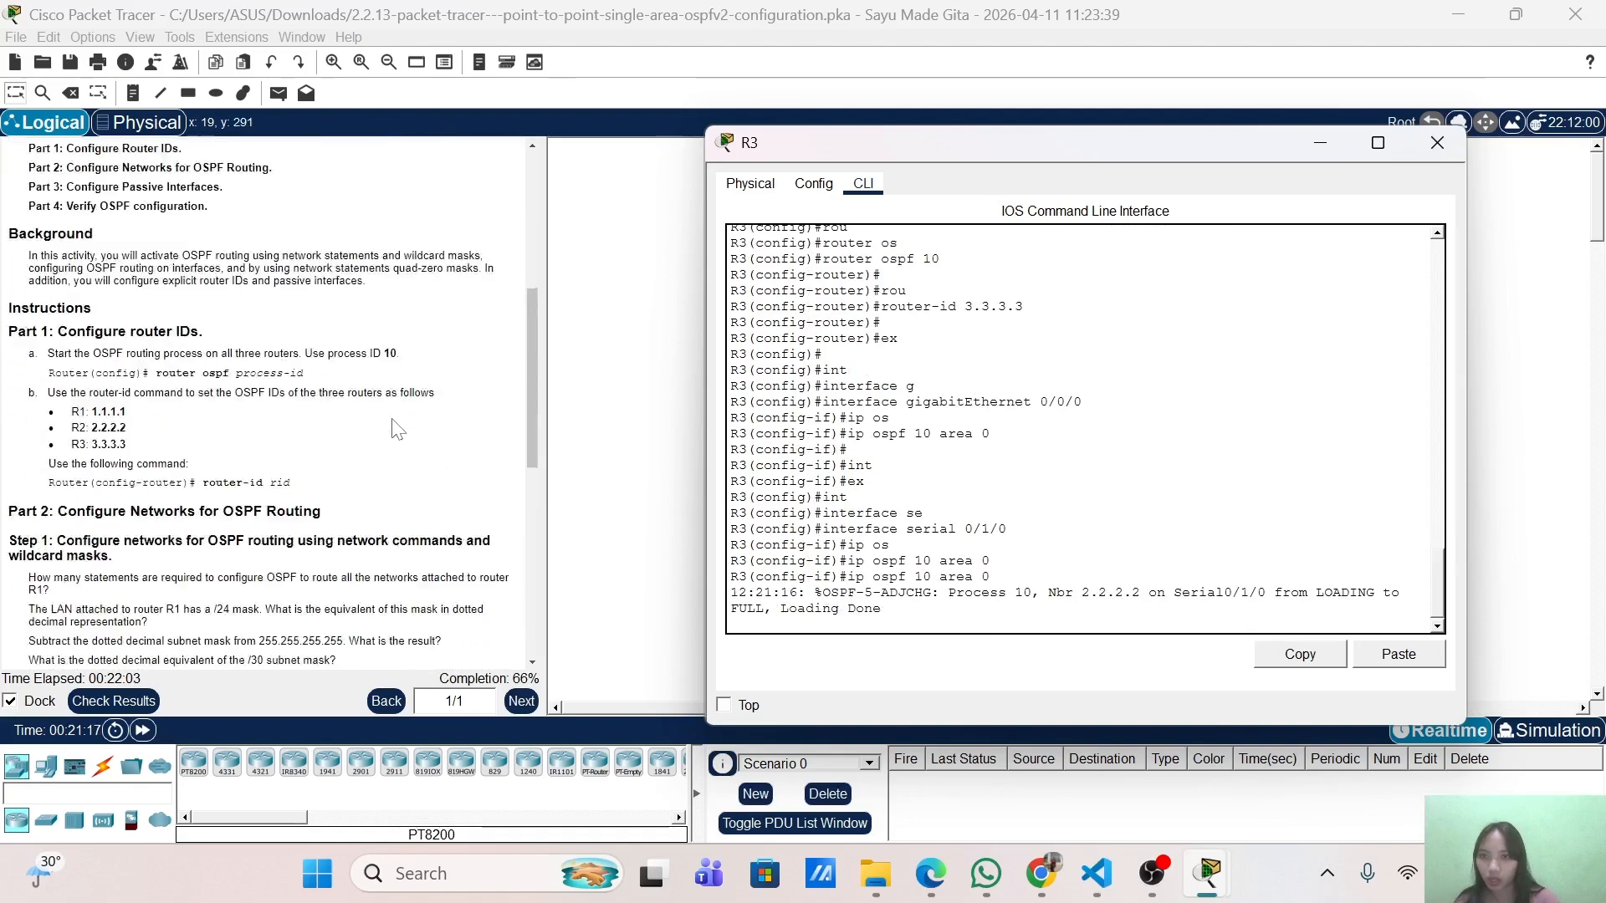
{"action": "key", "text": "Return"}
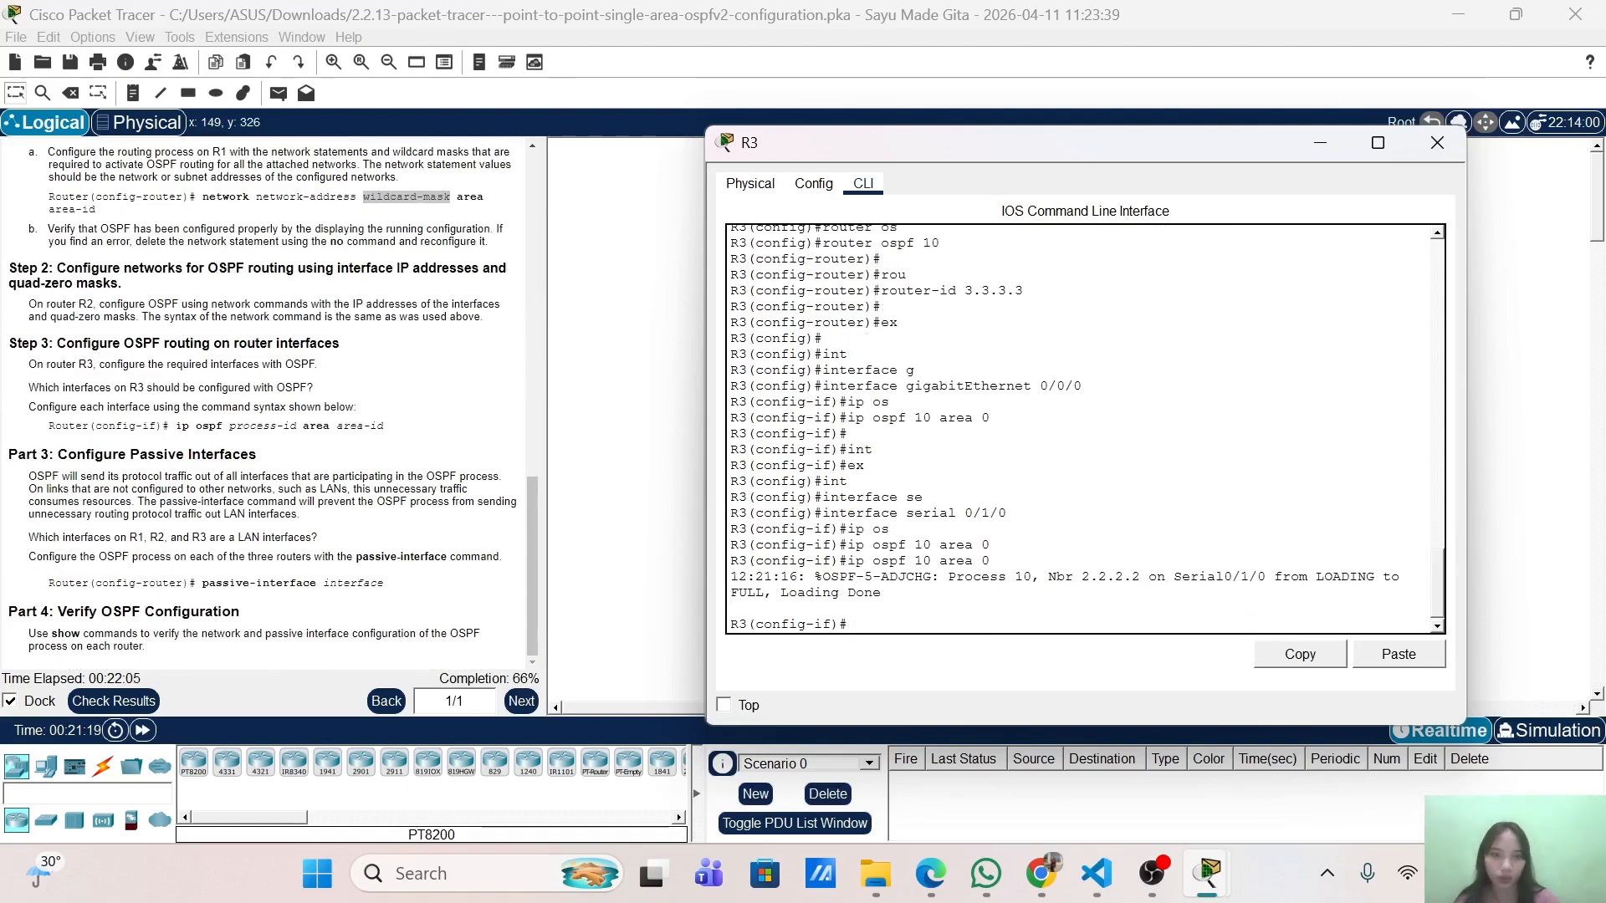
Select R3's Serial 0/1/1 interface and assign it to OSPF process 10 in area 0.
{"action": "key", "text": "Up"}
{"action": "key", "text": "Up"}
{"action": "key", "text": "Up"}
{"action": "key", "text": "BackSpace"}
{"action": "type", "text": "1/"}
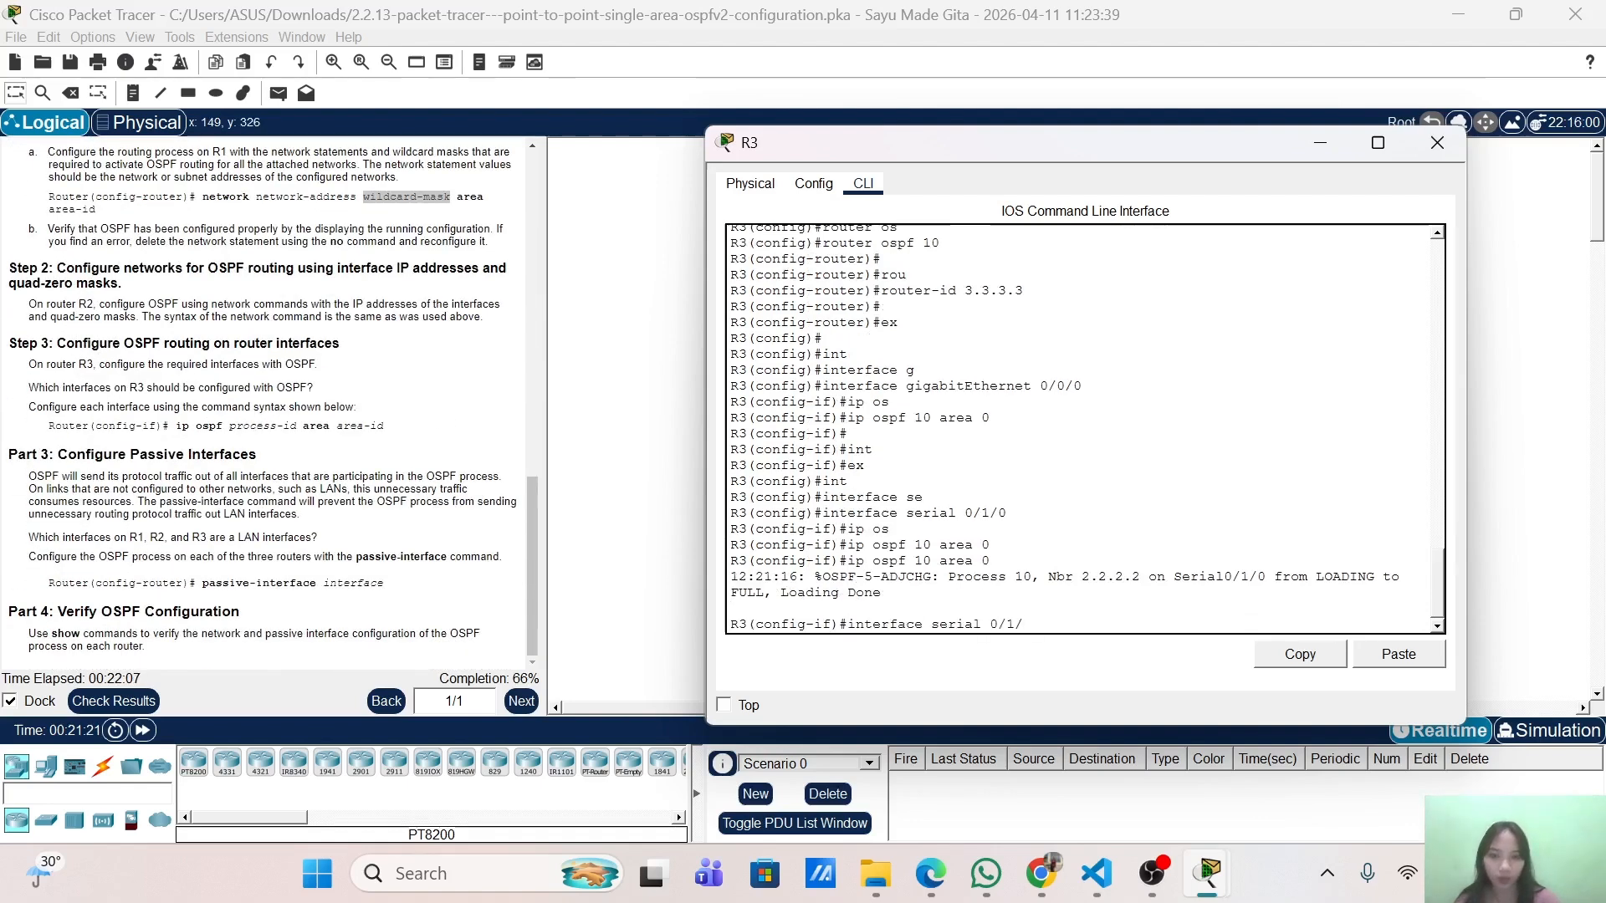
{"action": "key", "text": "Return"}
{"action": "key", "text": "Return"}
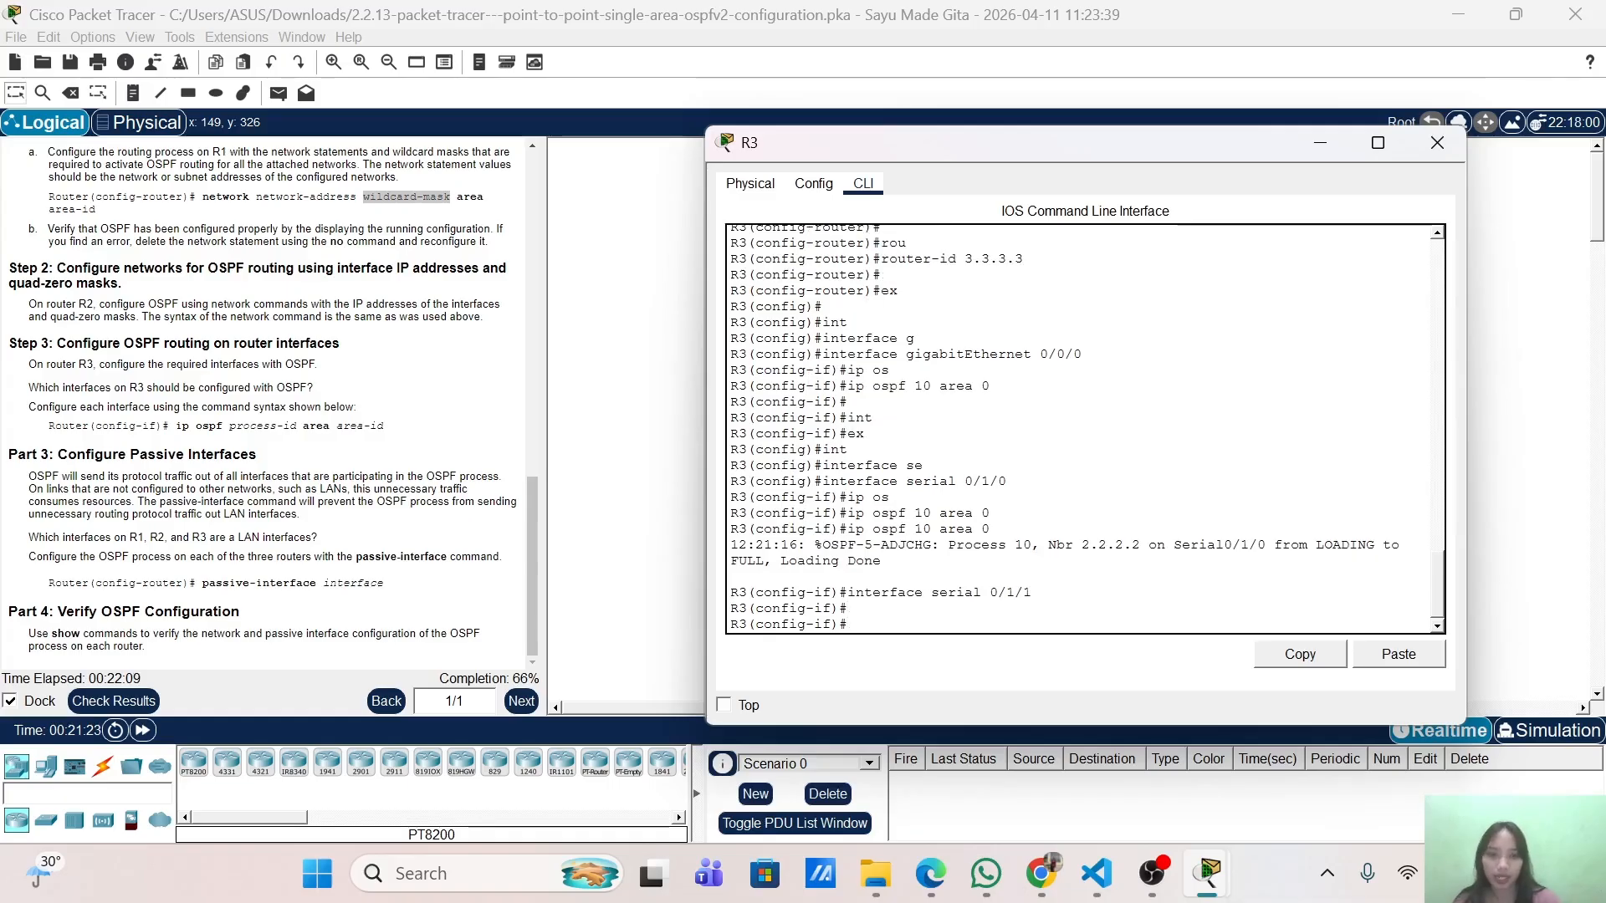
{"action": "key", "text": "Up"}
{"action": "key", "text": "Up"}
{"action": "key", "text": "Return"}
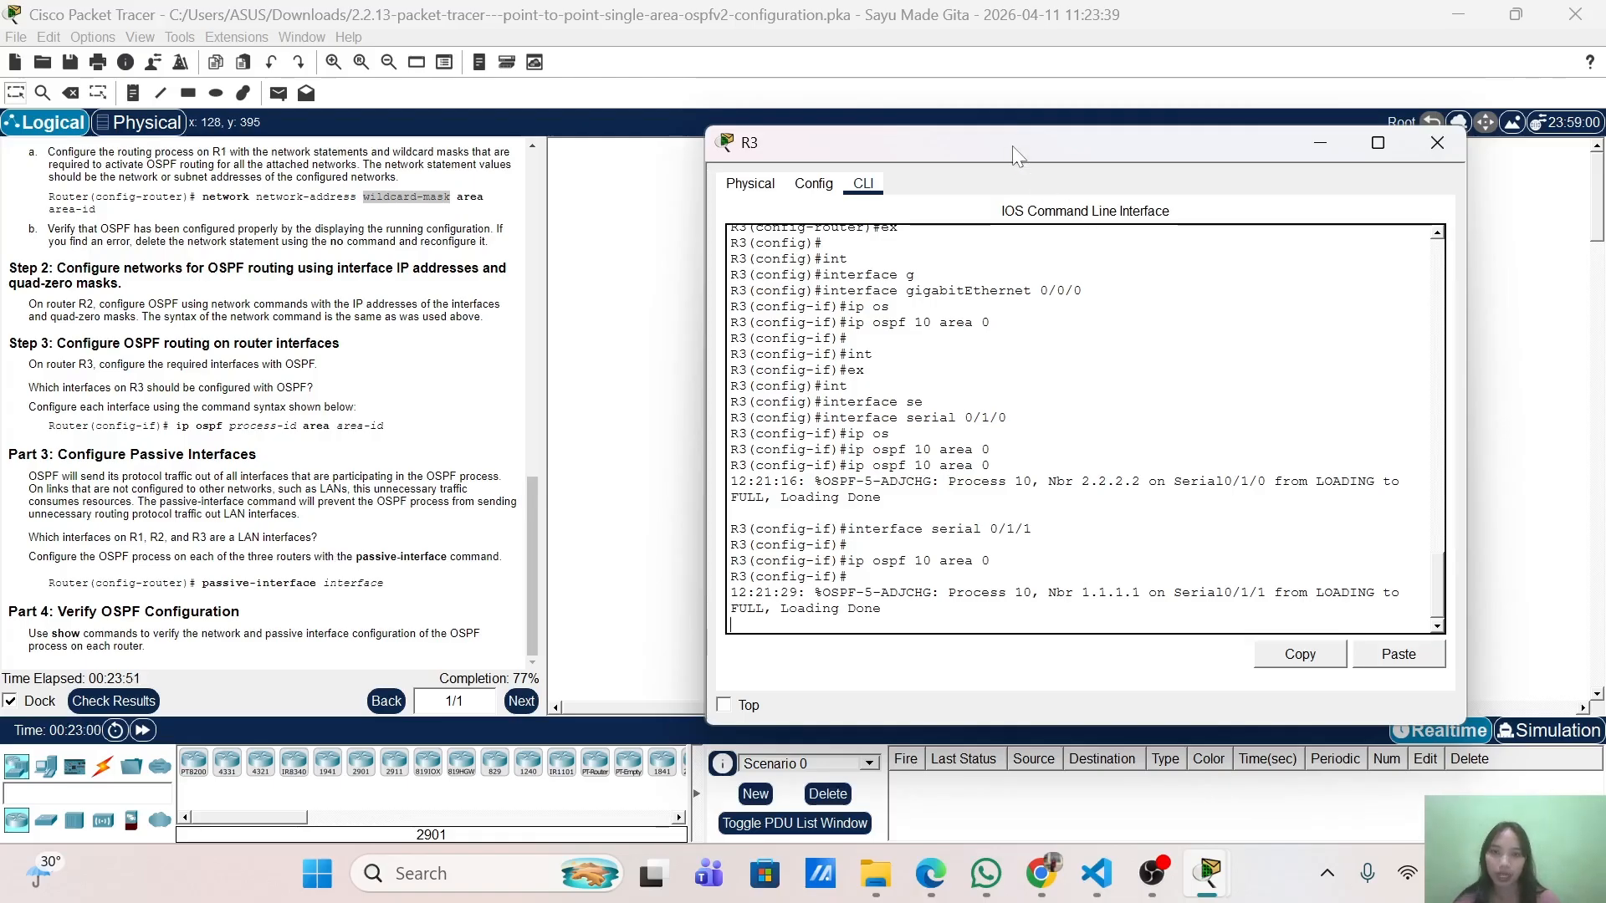
Return R3 to global configuration mode and enter router configuration for OSPF process 10.
{"action": "mouse_move", "coordinate": [1016, 156]}
{"action": "left_mouse_down"}
{"action": "mouse_move", "coordinate": [1153, 512]}
{"action": "mouse_move", "coordinate": [1057, 504]}
{"action": "mouse_move", "coordinate": [1037, 465]}
{"action": "mouse_move", "coordinate": [1036, 167]}
{"action": "left_mouse_up"}
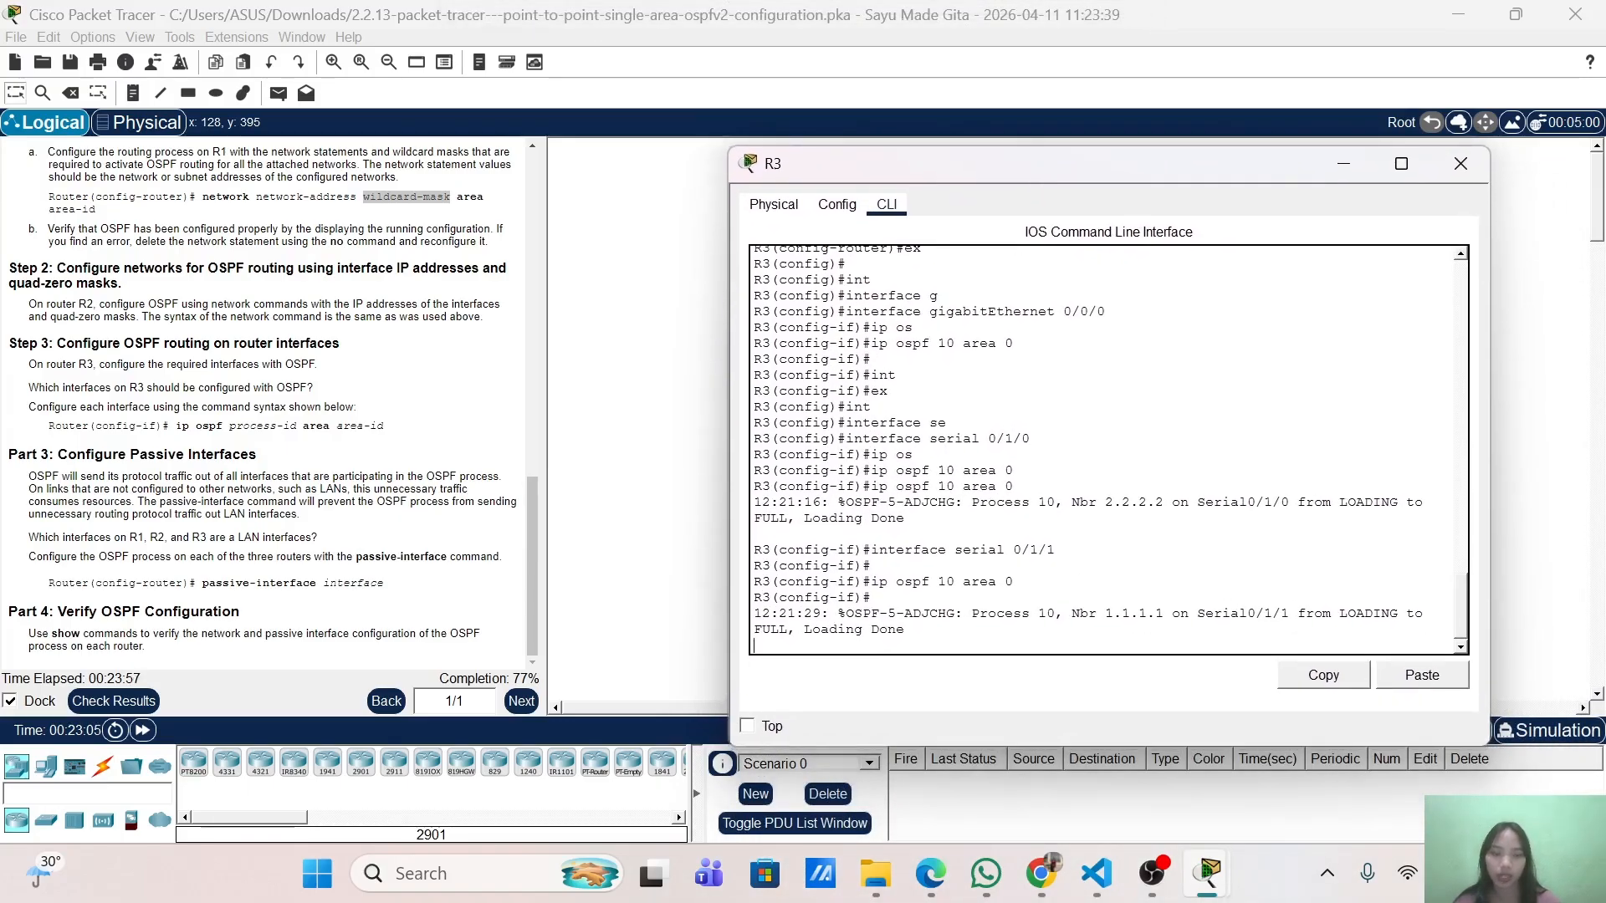
{"action": "key", "text": "Return"}
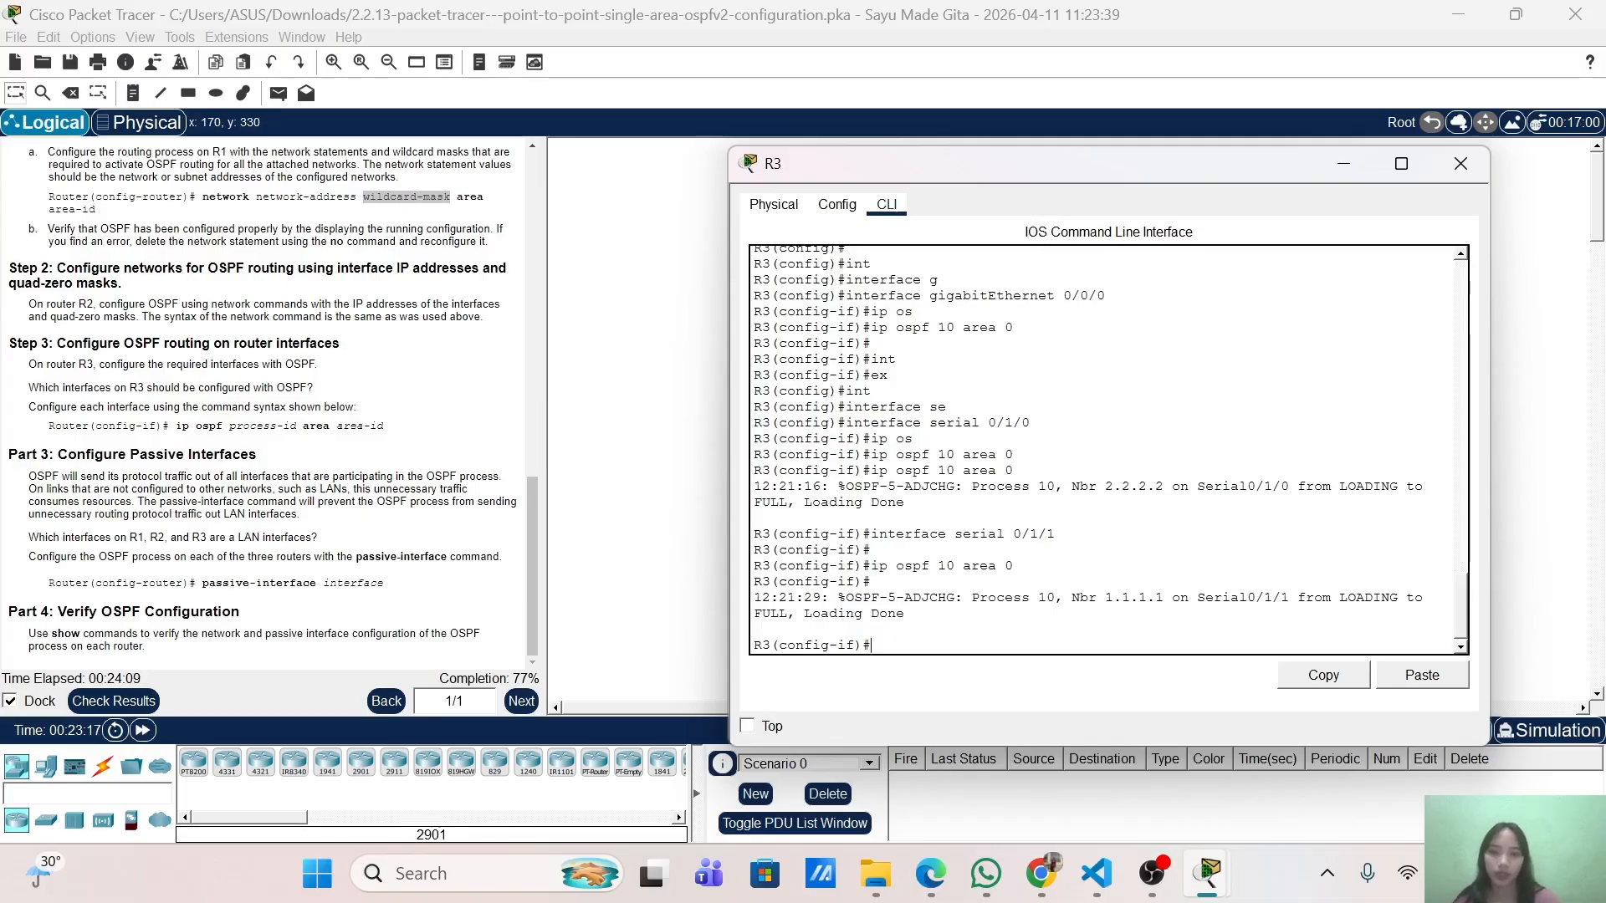
{"action": "key", "text": "Return"}
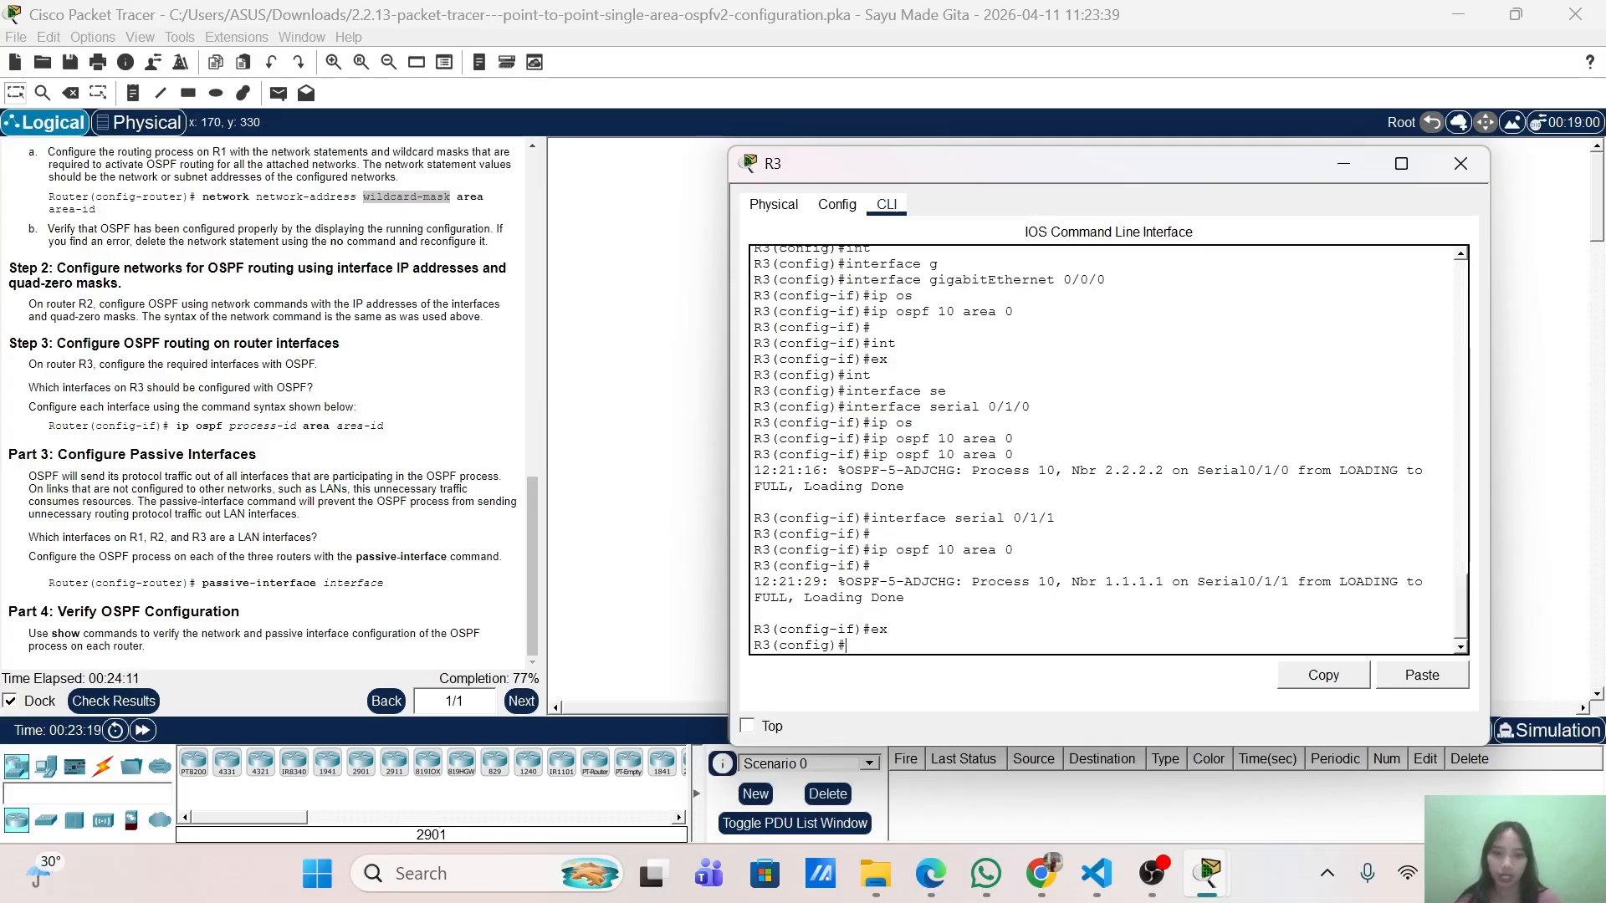
{"action": "key", "text": "Return"}
{"action": "type", "text": "ro"}
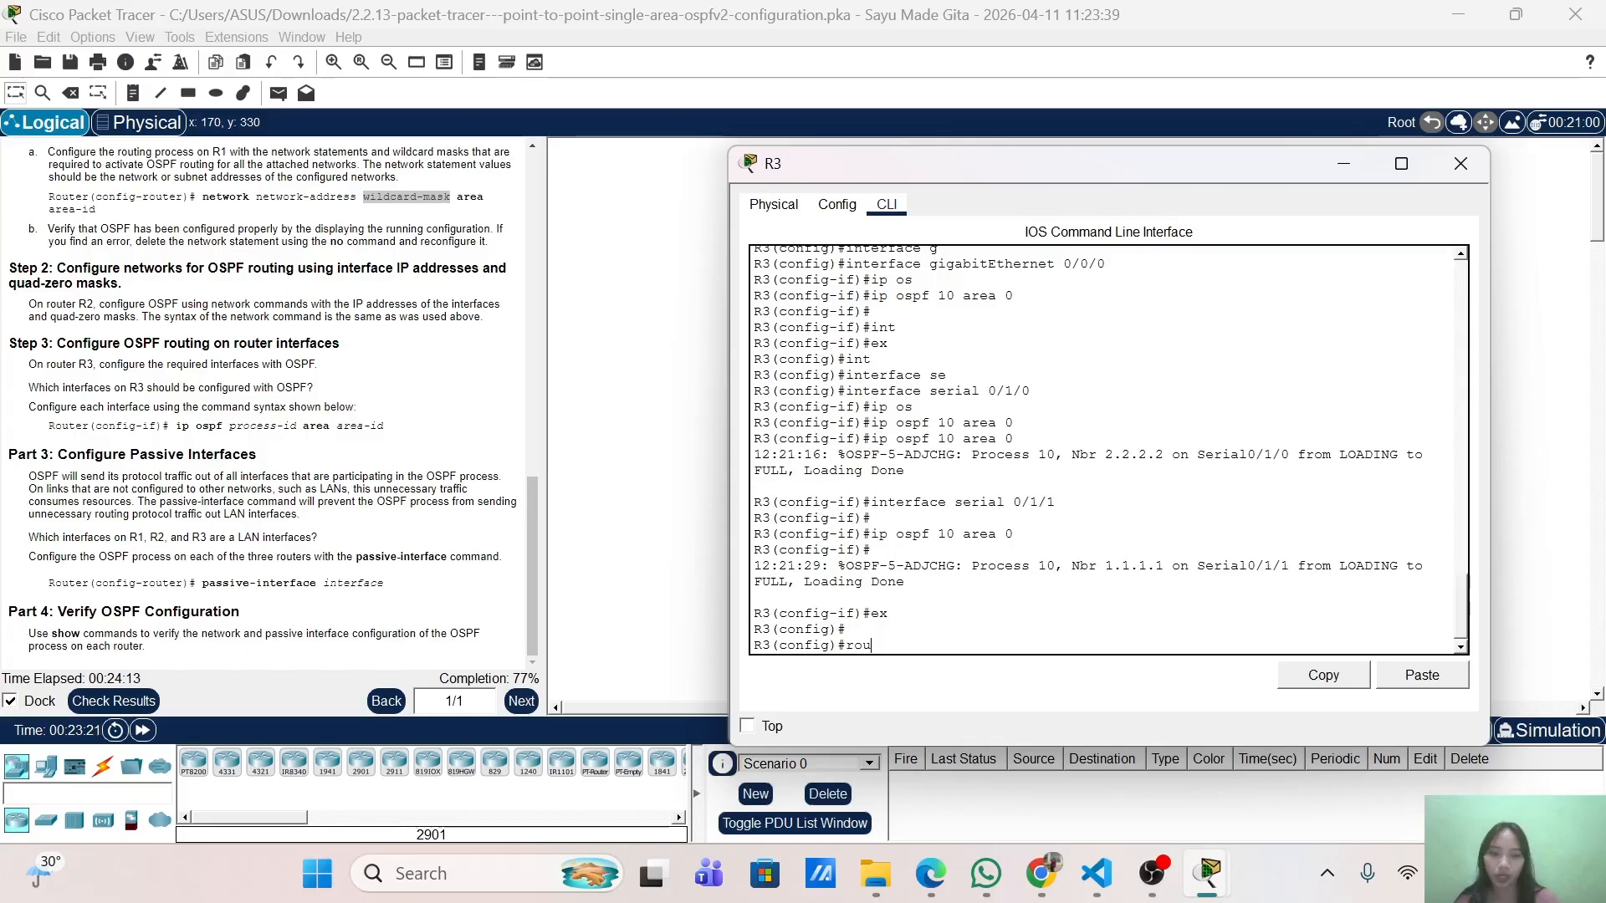
{"action": "type", "text": "u"}
{"action": "key", "text": "Tab"}
{"action": "type", "text": "os"}
{"action": "key", "text": "Tab"}
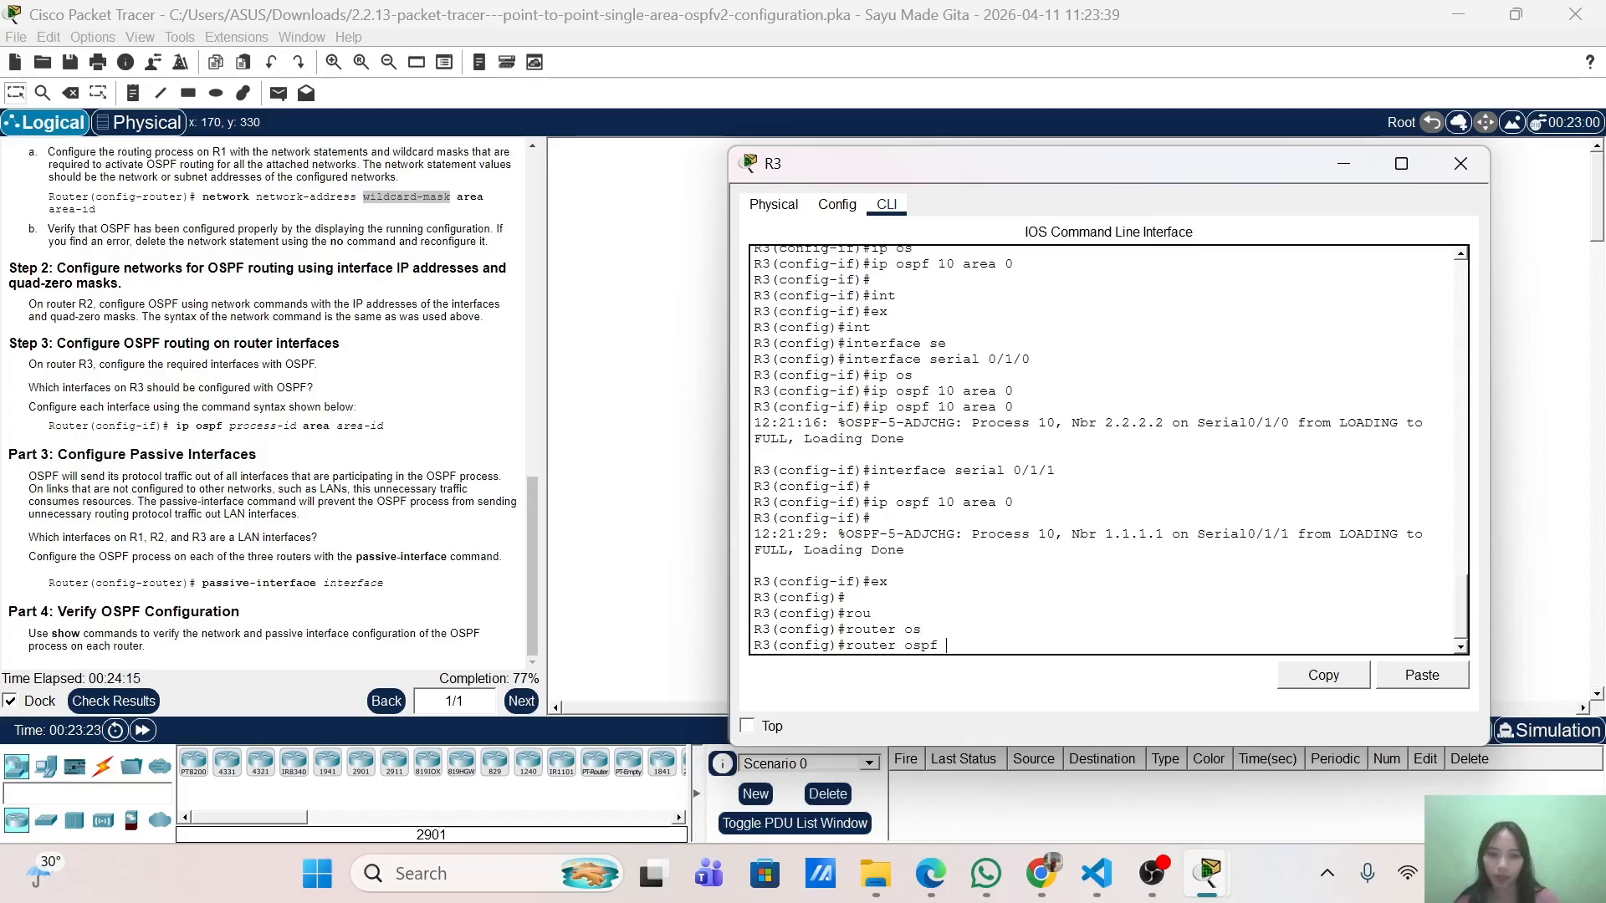
{"action": "type", "text": "10"}
{"action": "key", "text": "Return"}
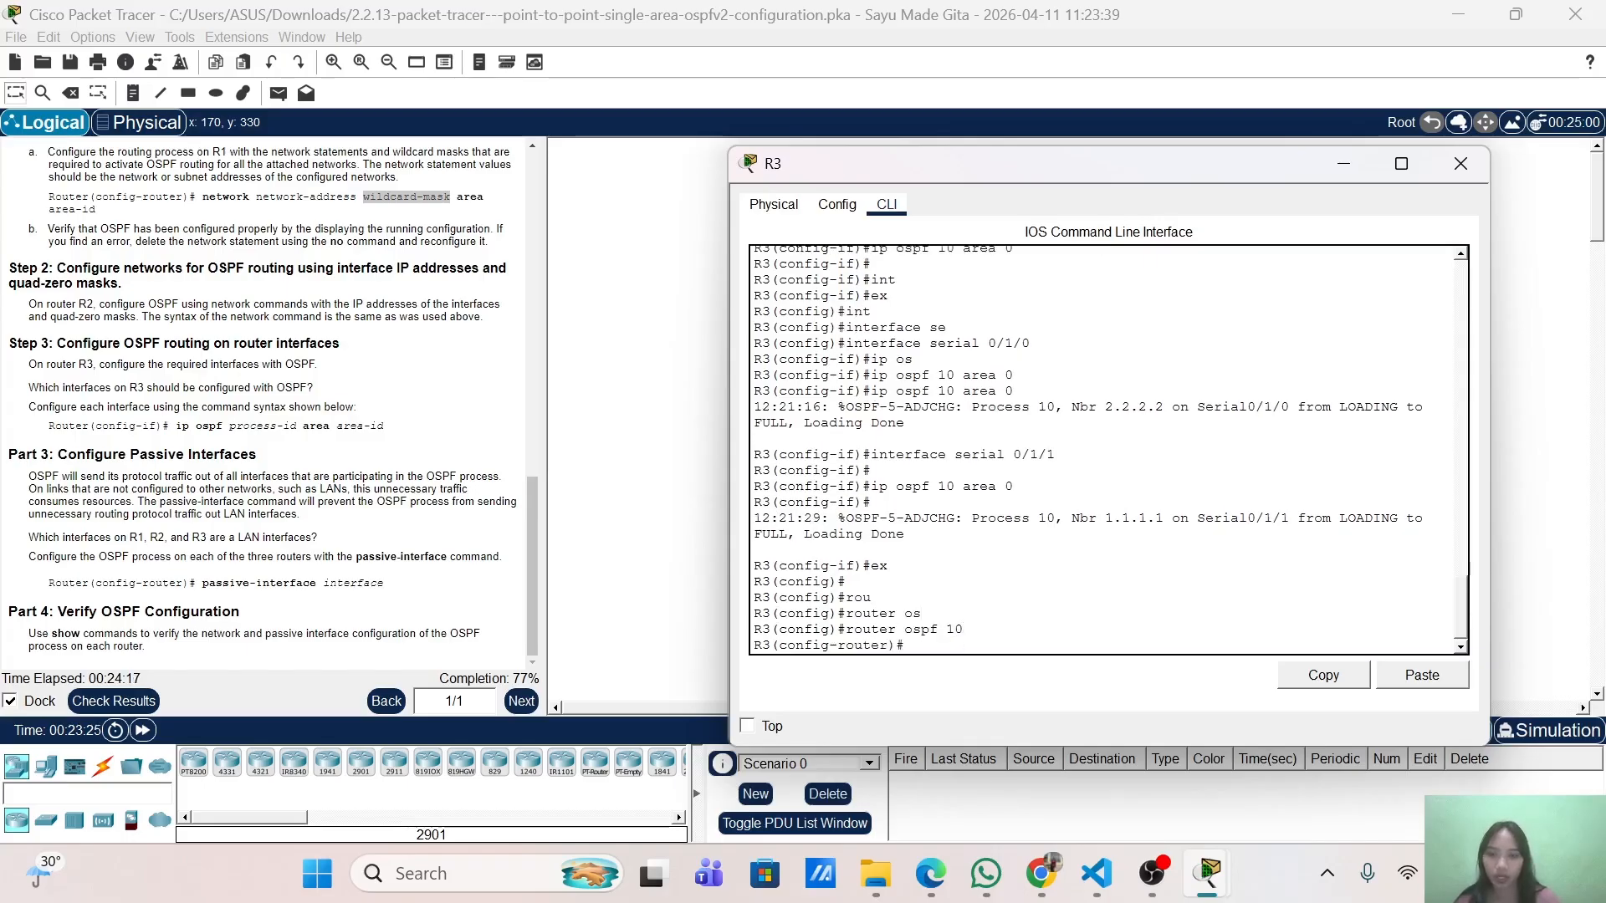
Set GigabitEthernet 0/0/0 as a passive interface for OSPF process 10 on R3 and minimize R3's window.
{"action": "type", "text": "pas"}
{"action": "key", "text": "Tab"}
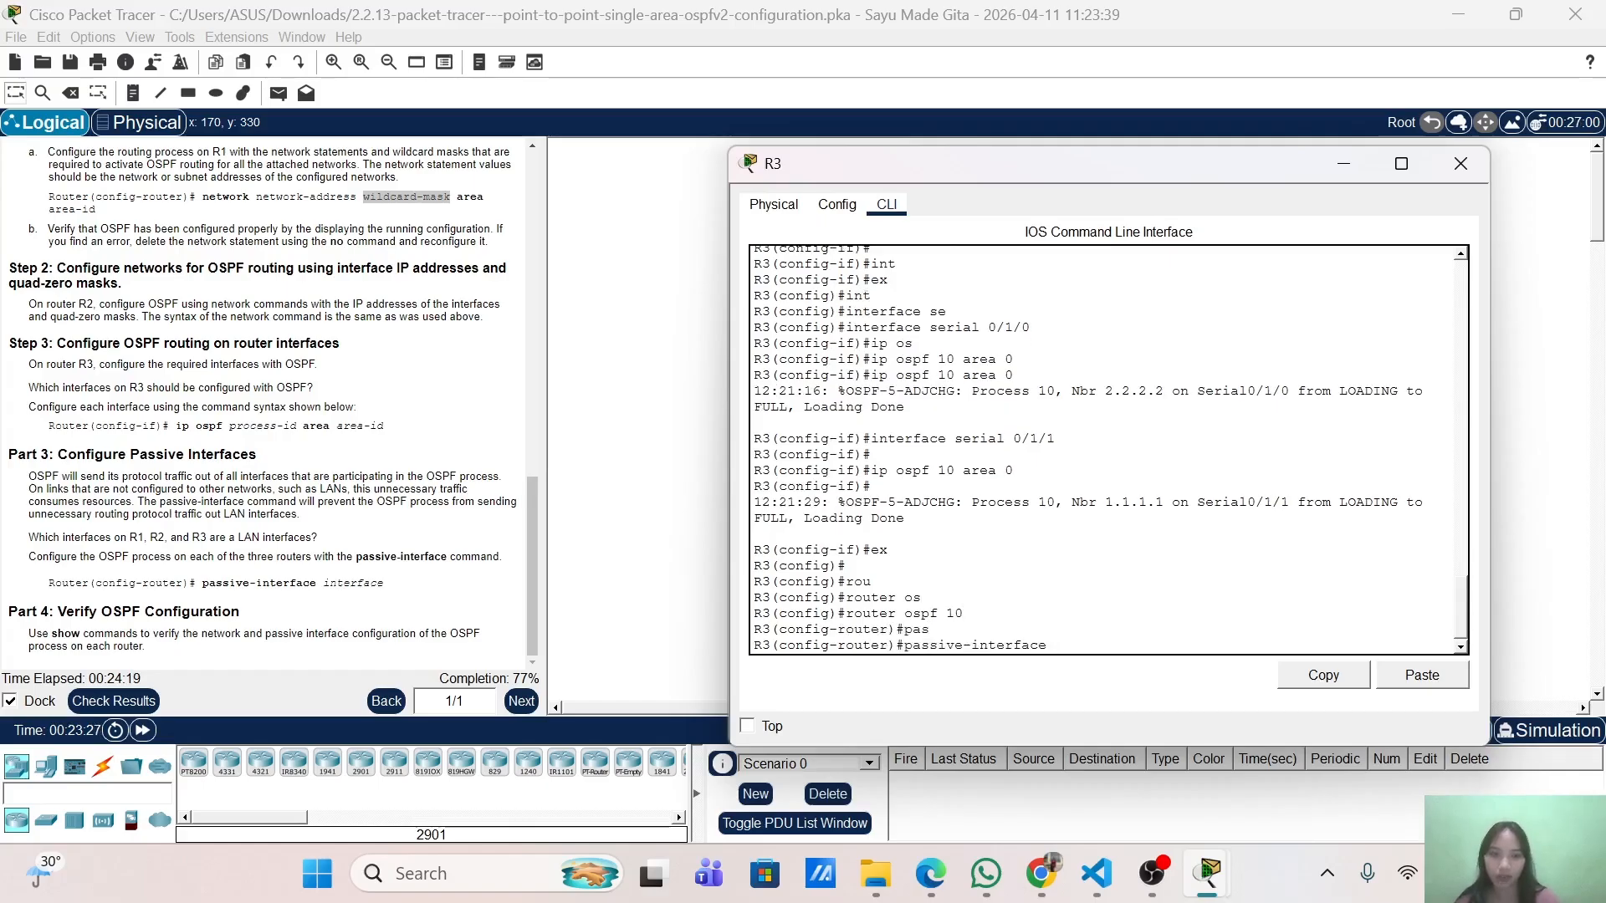
{"action": "type", "text": "gig"}
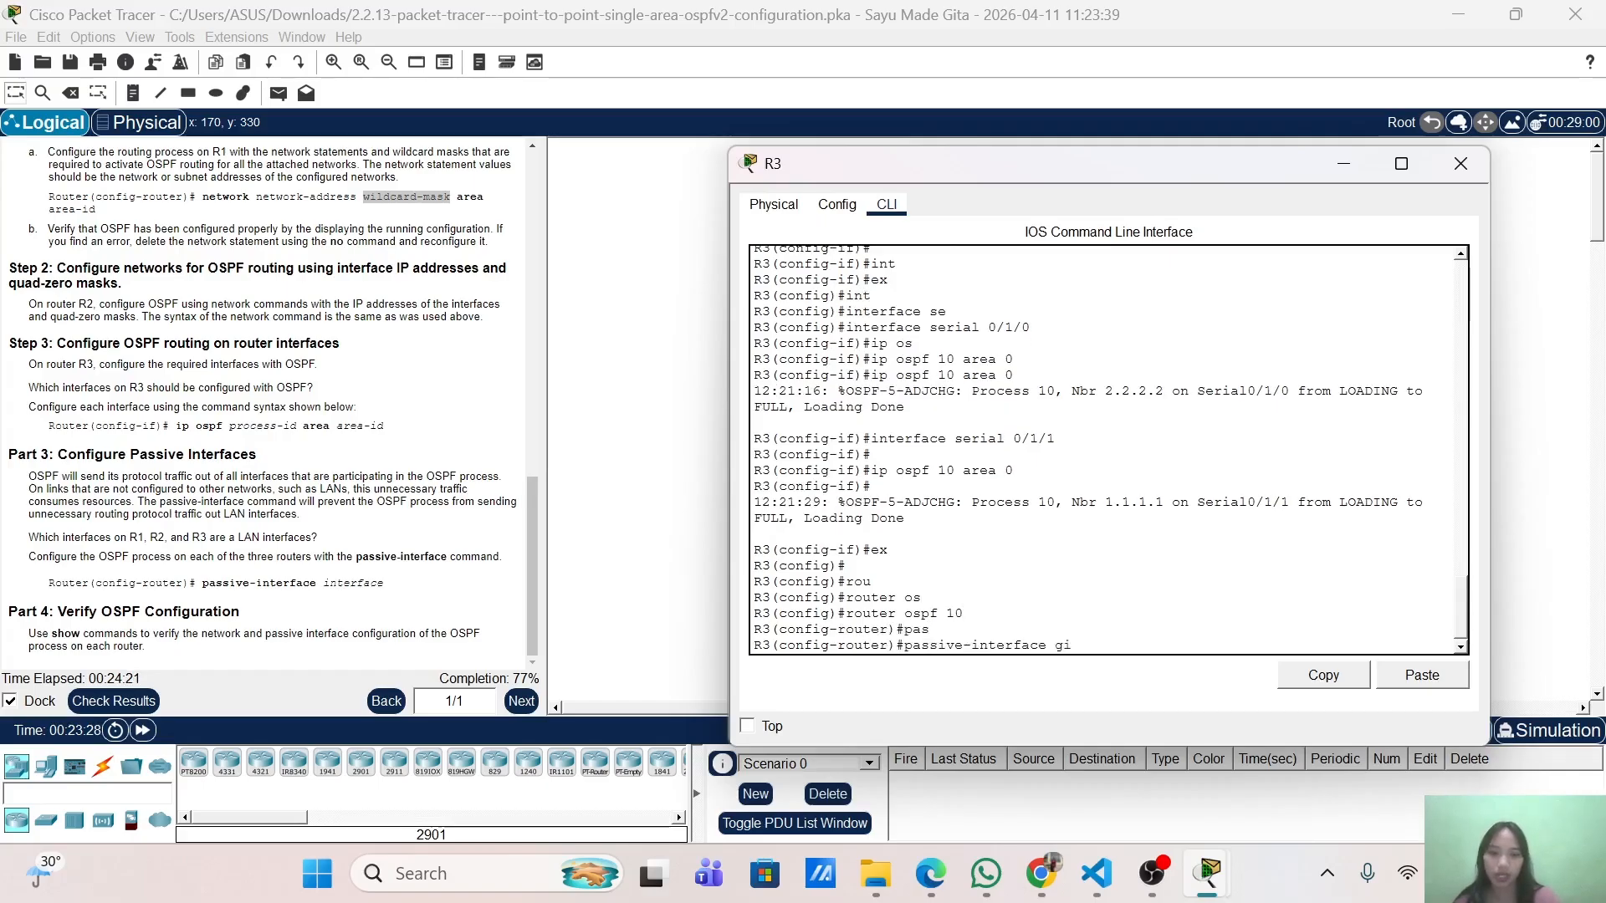
{"action": "key", "text": "Tab"}
{"action": "type", "text": "0/"}
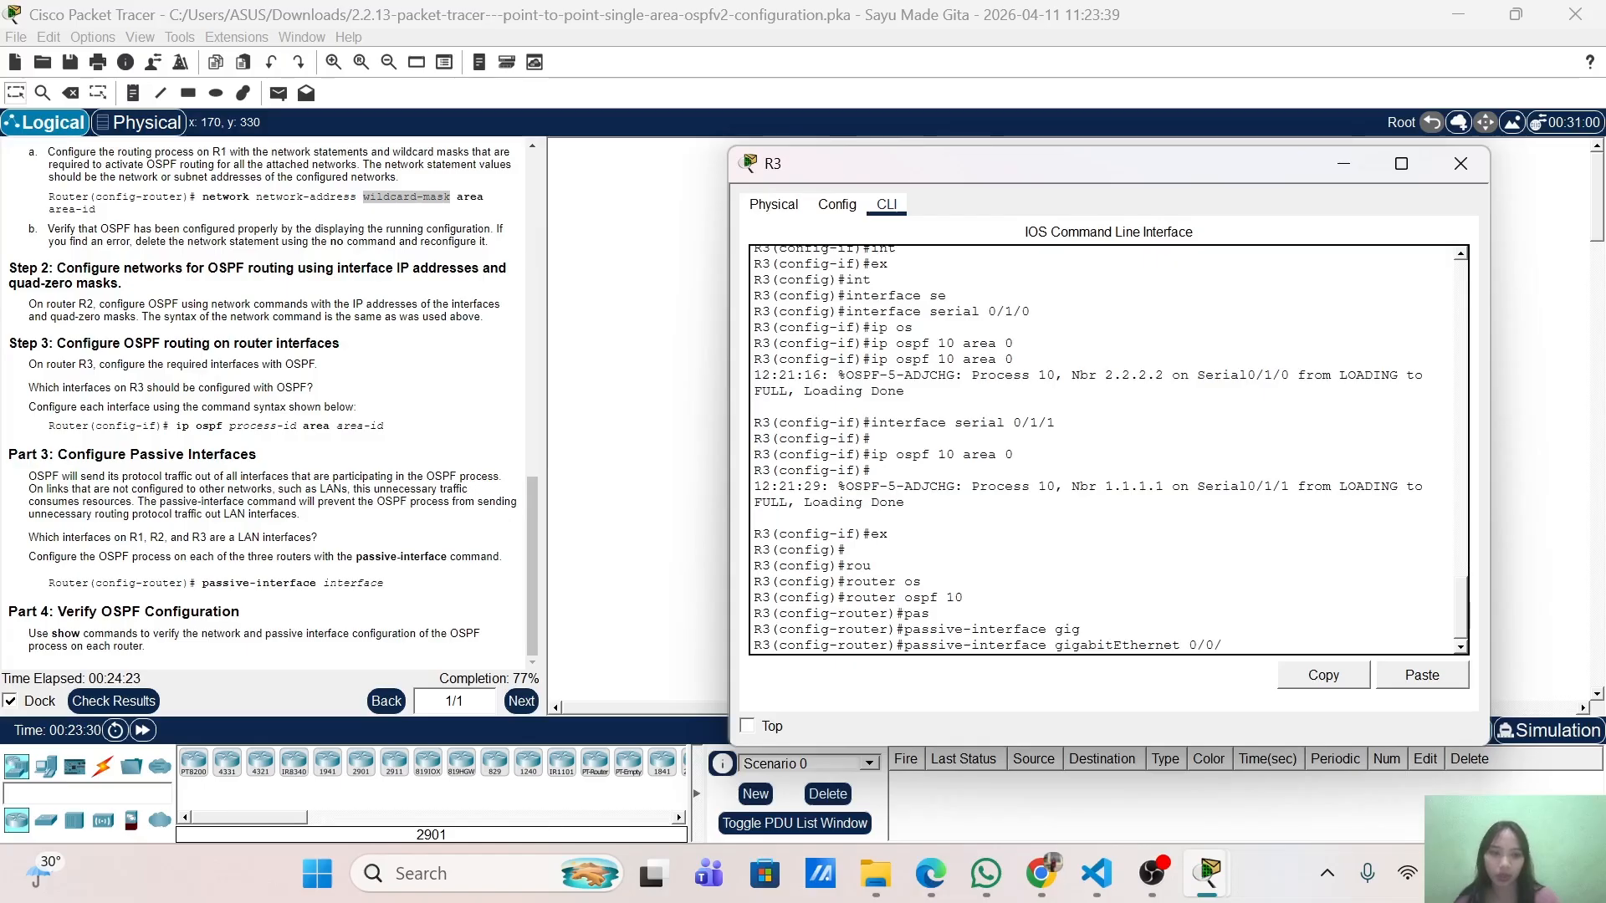
{"action": "key", "text": "Return"}
{"action": "key", "text": "Return"}
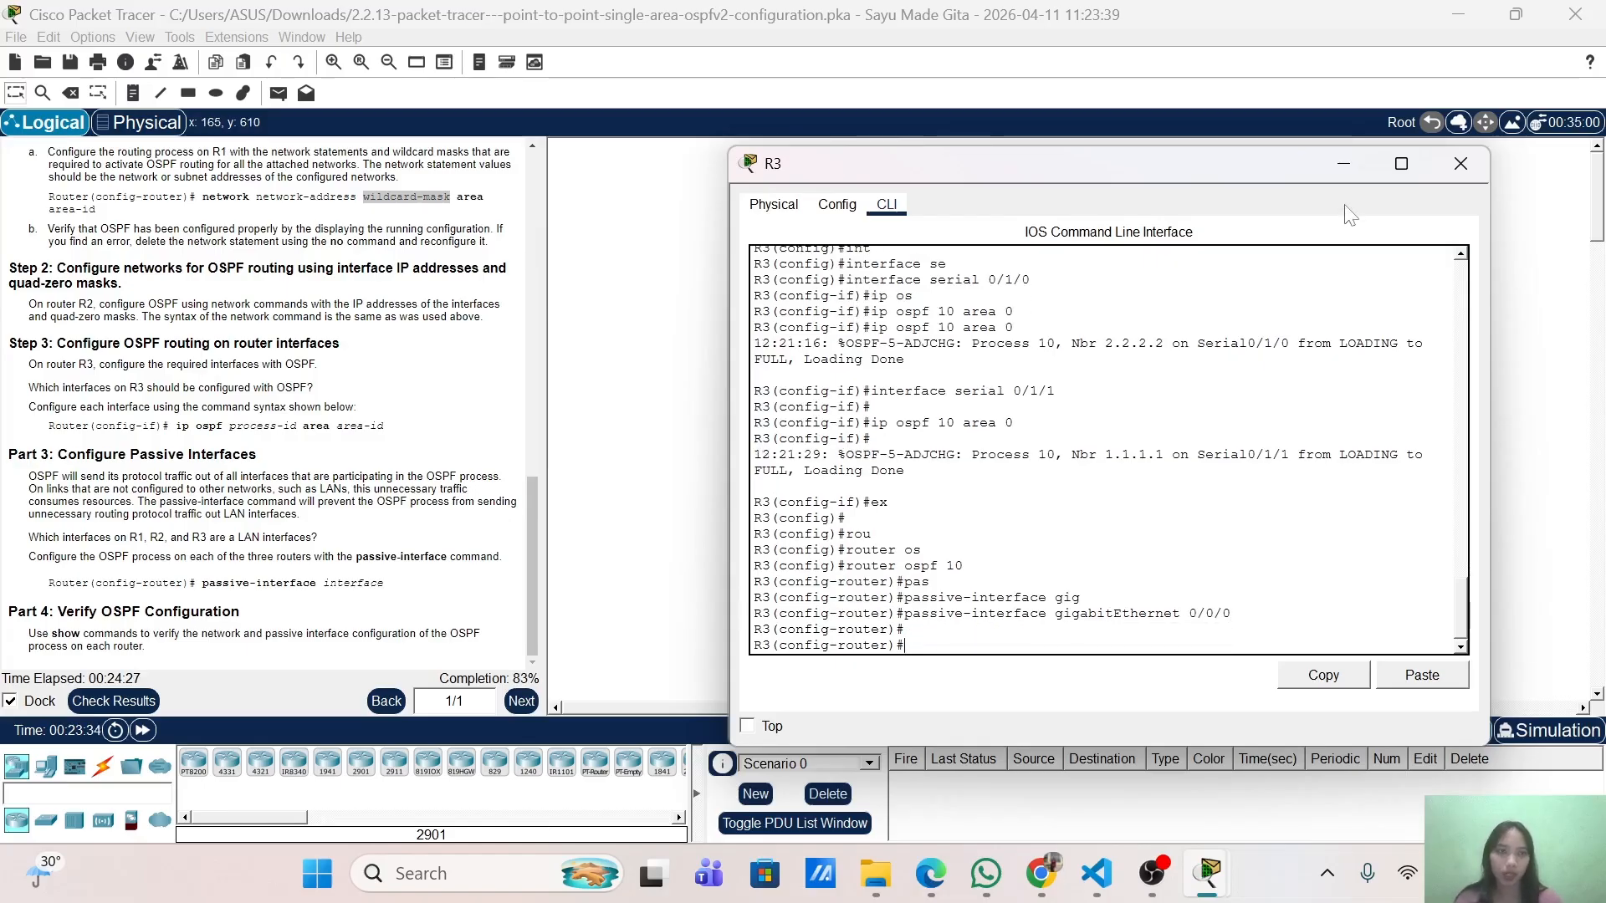
{"action": "left_click", "coordinate": [1344, 164]}
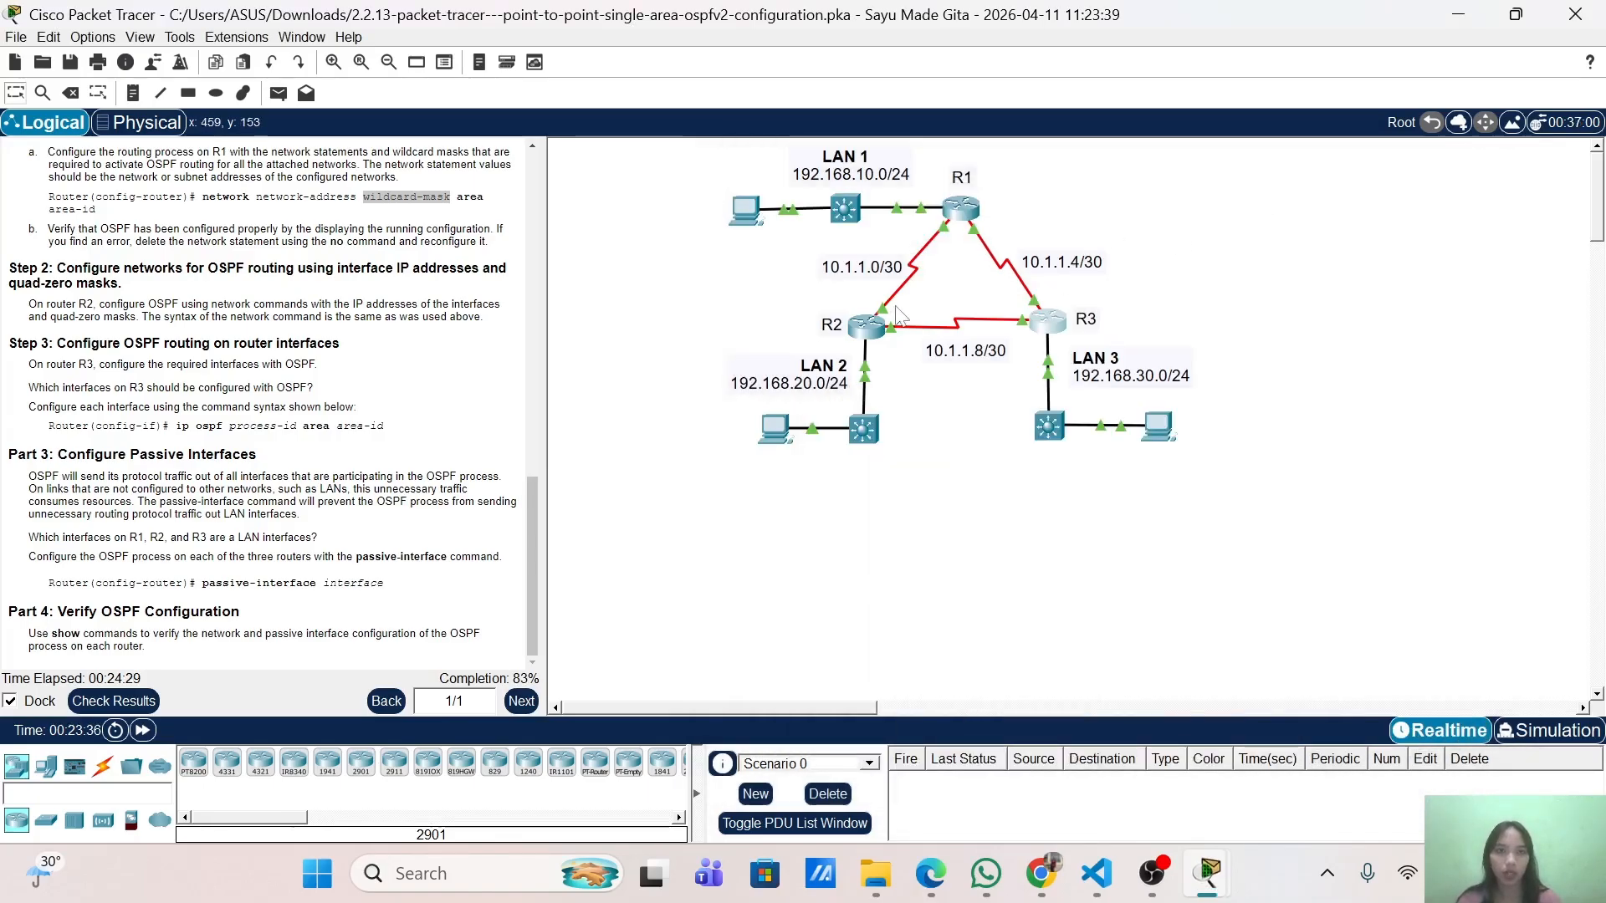
Open R2's command line, return to global configuration mode, and re-enter router configuration for OSPF process 10.
{"action": "left_click", "coordinate": [867, 326]}
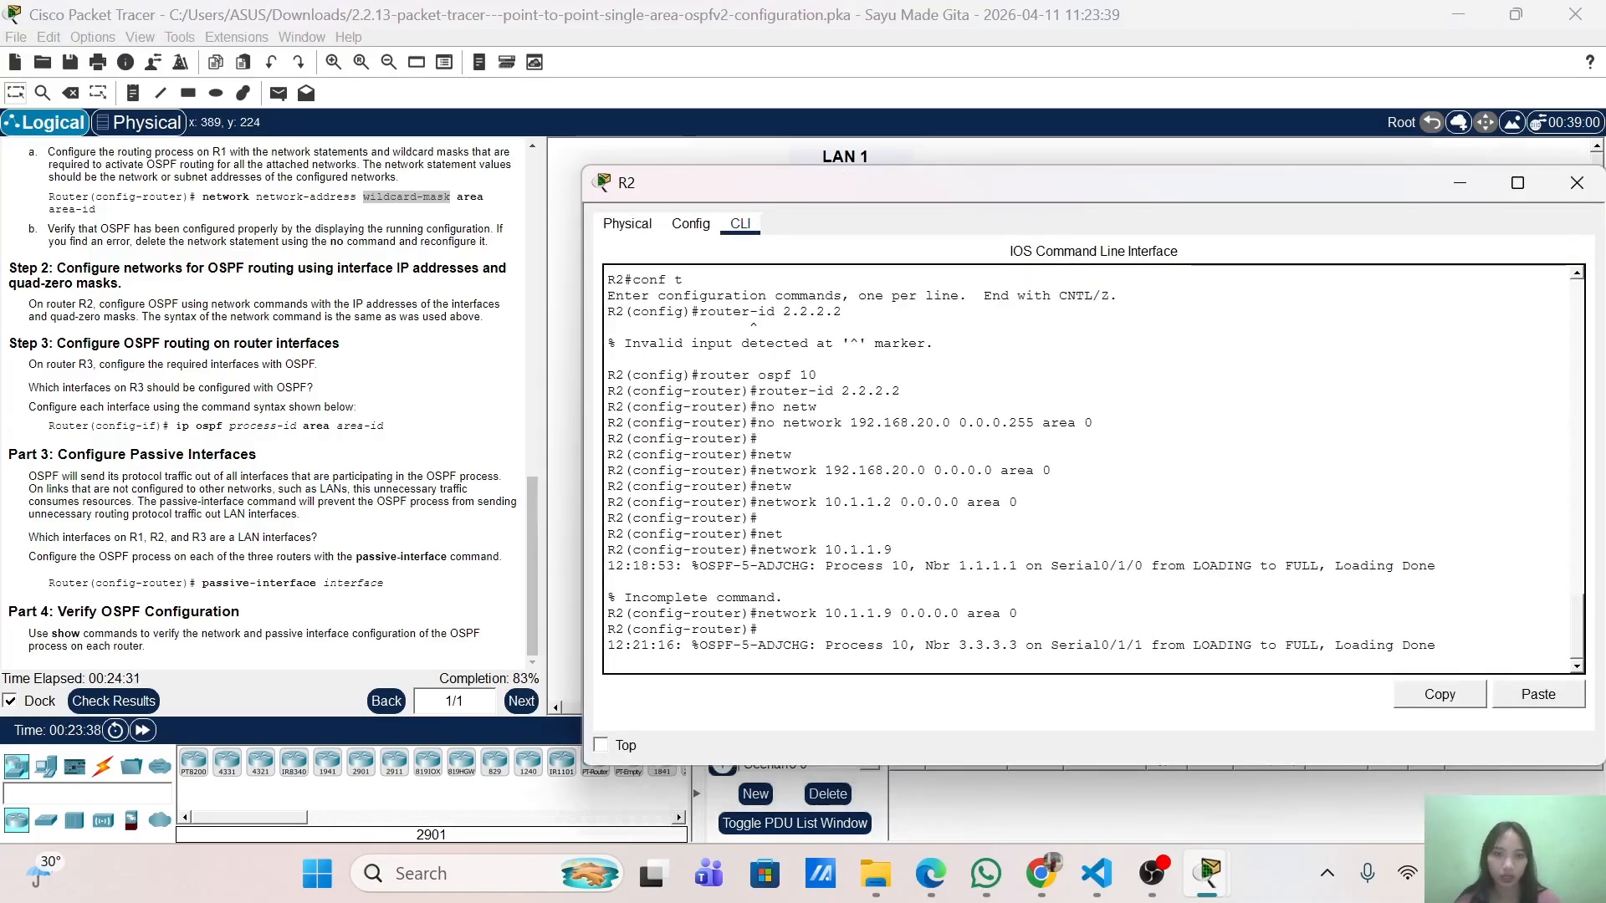
{"action": "key", "text": "Return"}
{"action": "key", "text": "Return"}
{"action": "type", "text": "ex"}
{"action": "key", "text": "Return"}
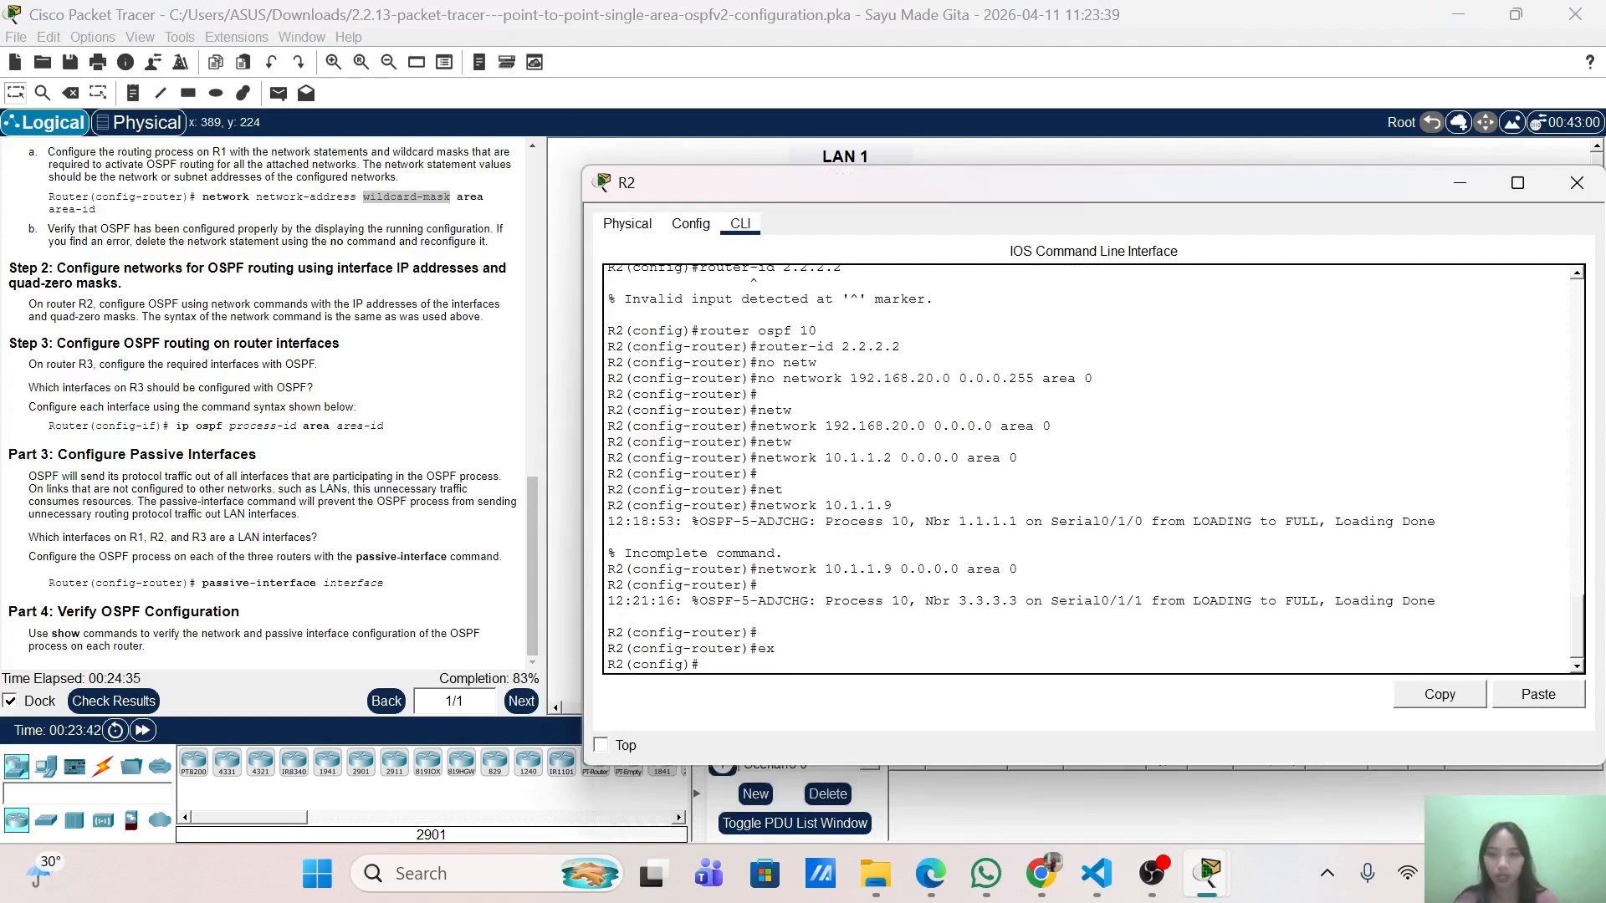
{"action": "type", "text": "rou"}
{"action": "key", "text": "Tab"}
{"action": "type", "text": "os"}
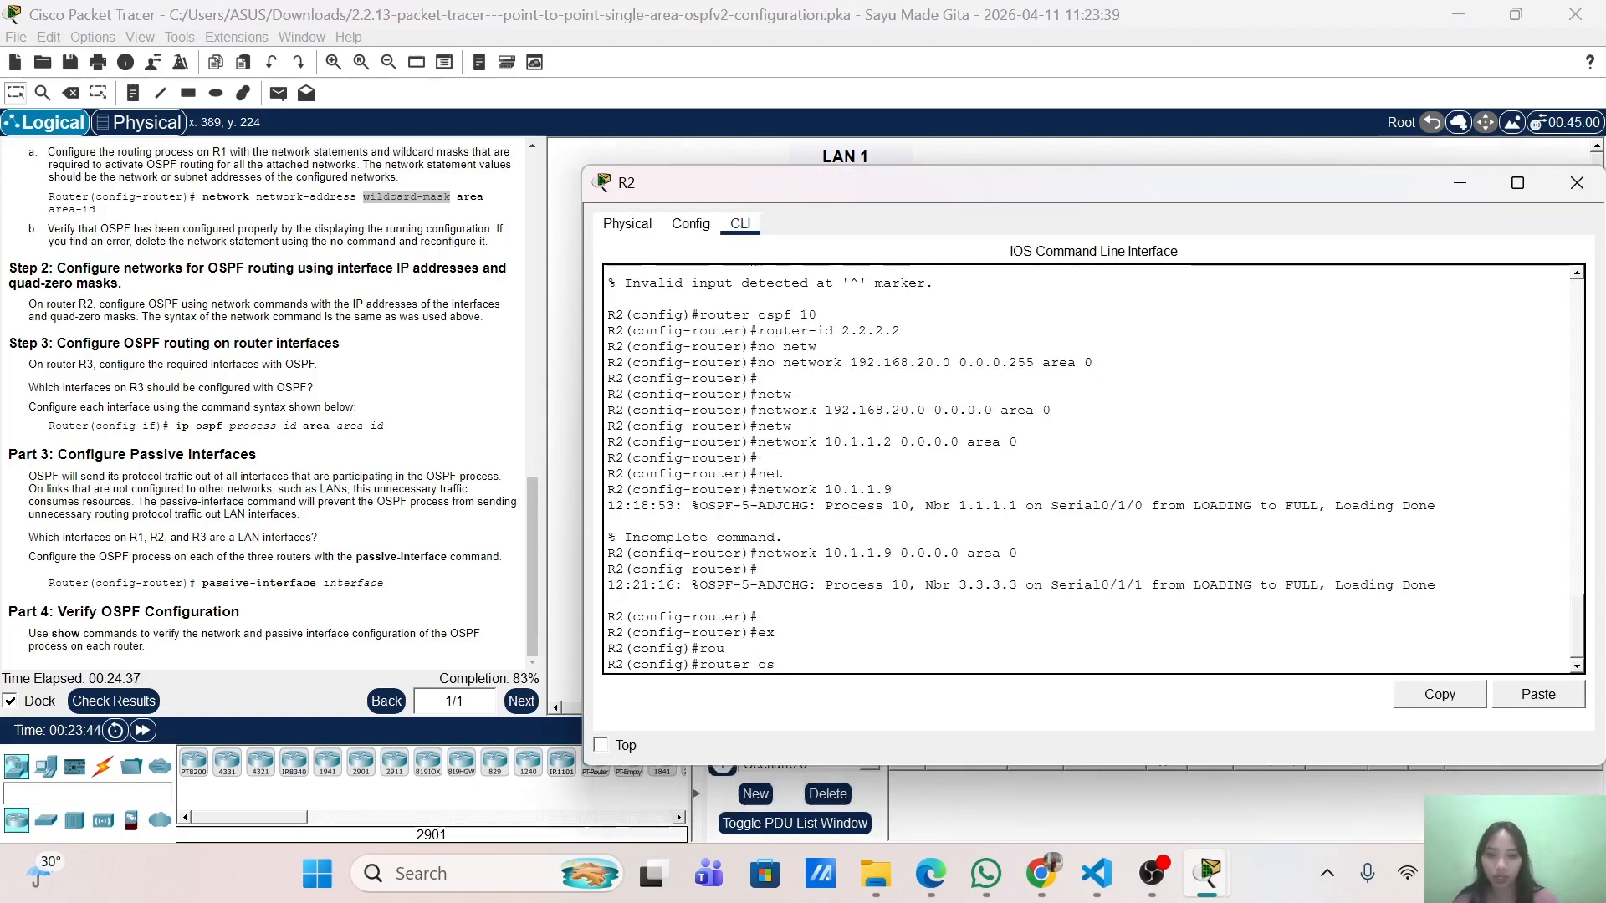
{"action": "key", "text": "Tab"}
{"action": "type", "text": "10"}
{"action": "key", "text": "Return"}
{"action": "key", "text": "Return"}
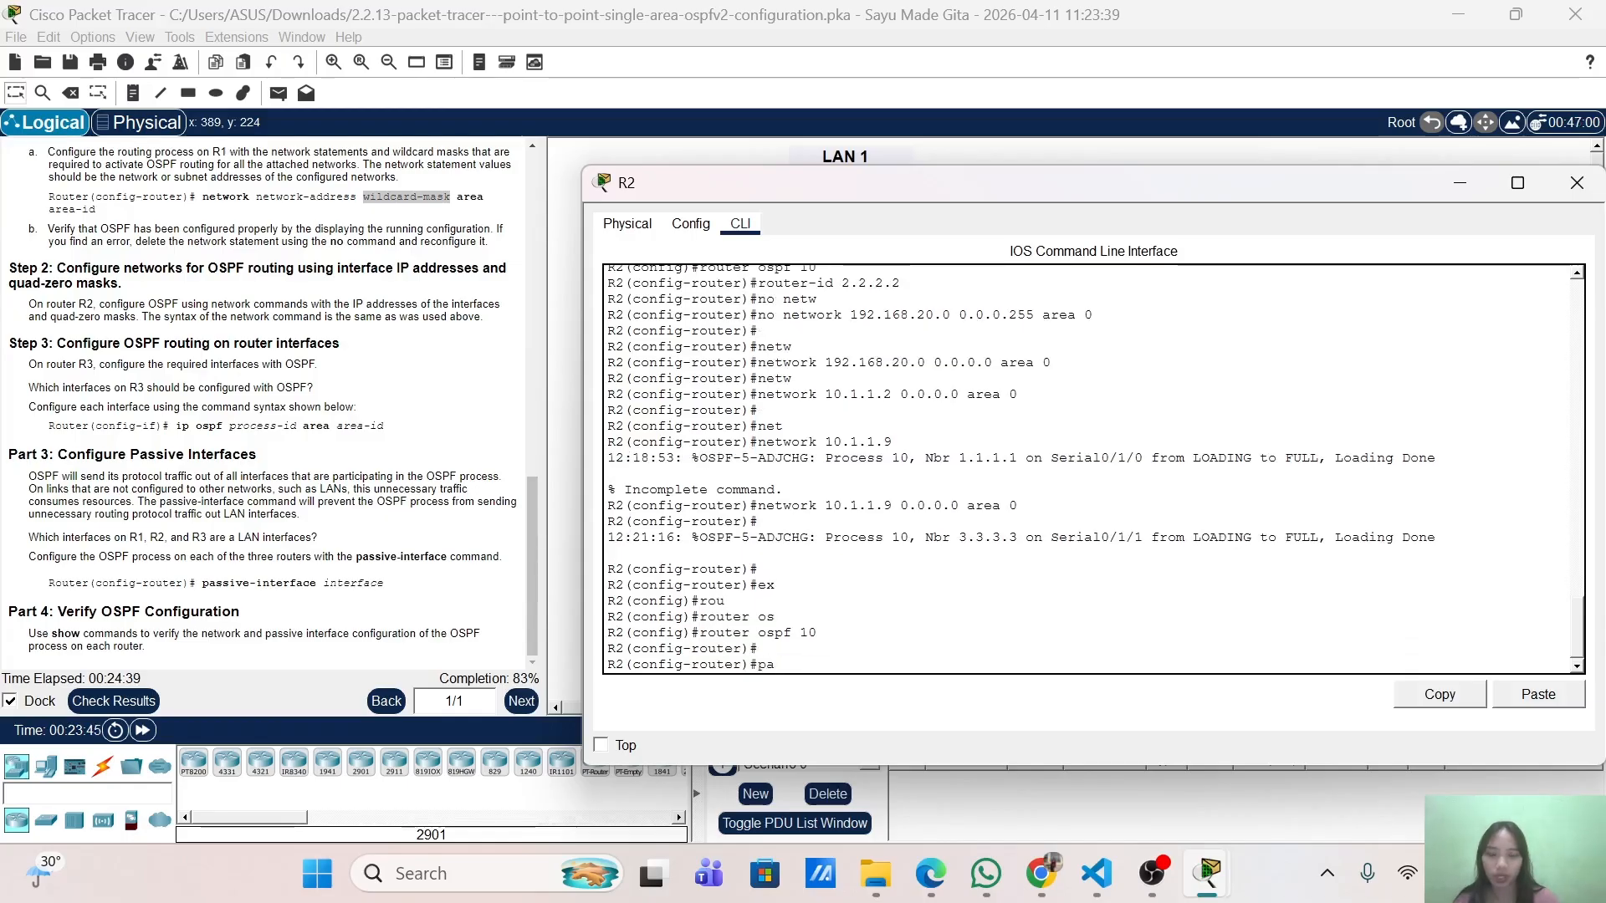
Set R2's GigabitEthernet 0/0/0 as a passive interface in OSPF process 10 and minimize R2's window.
{"action": "type", "text": "pas"}
{"action": "key", "text": "Tab"}
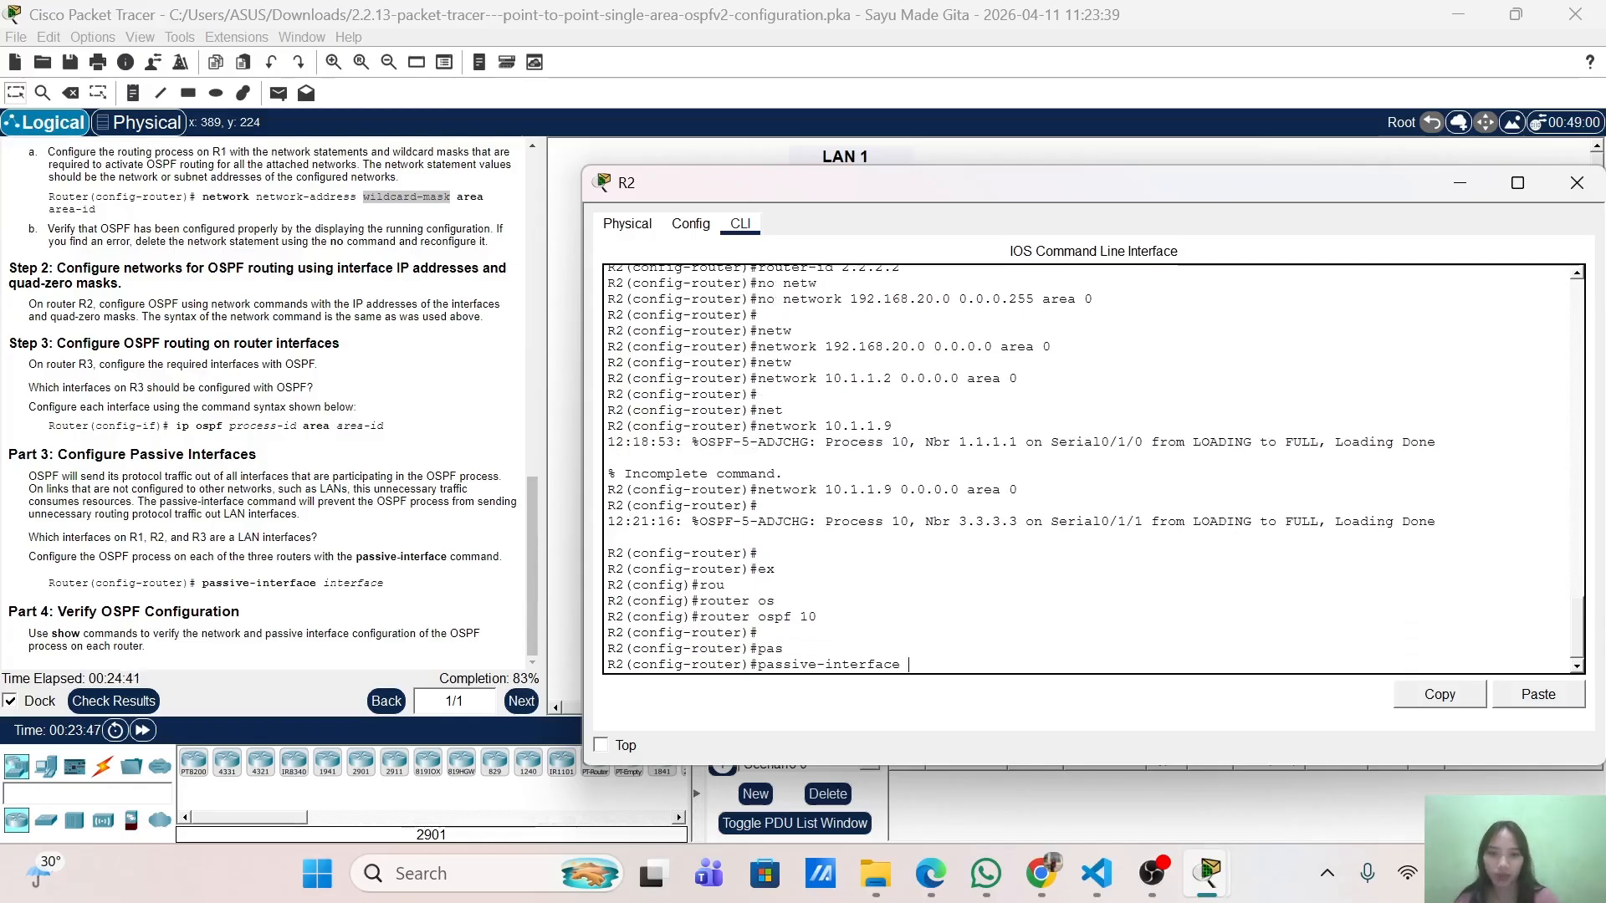
{"action": "type", "text": "gi"}
{"action": "key", "text": "Tab"}
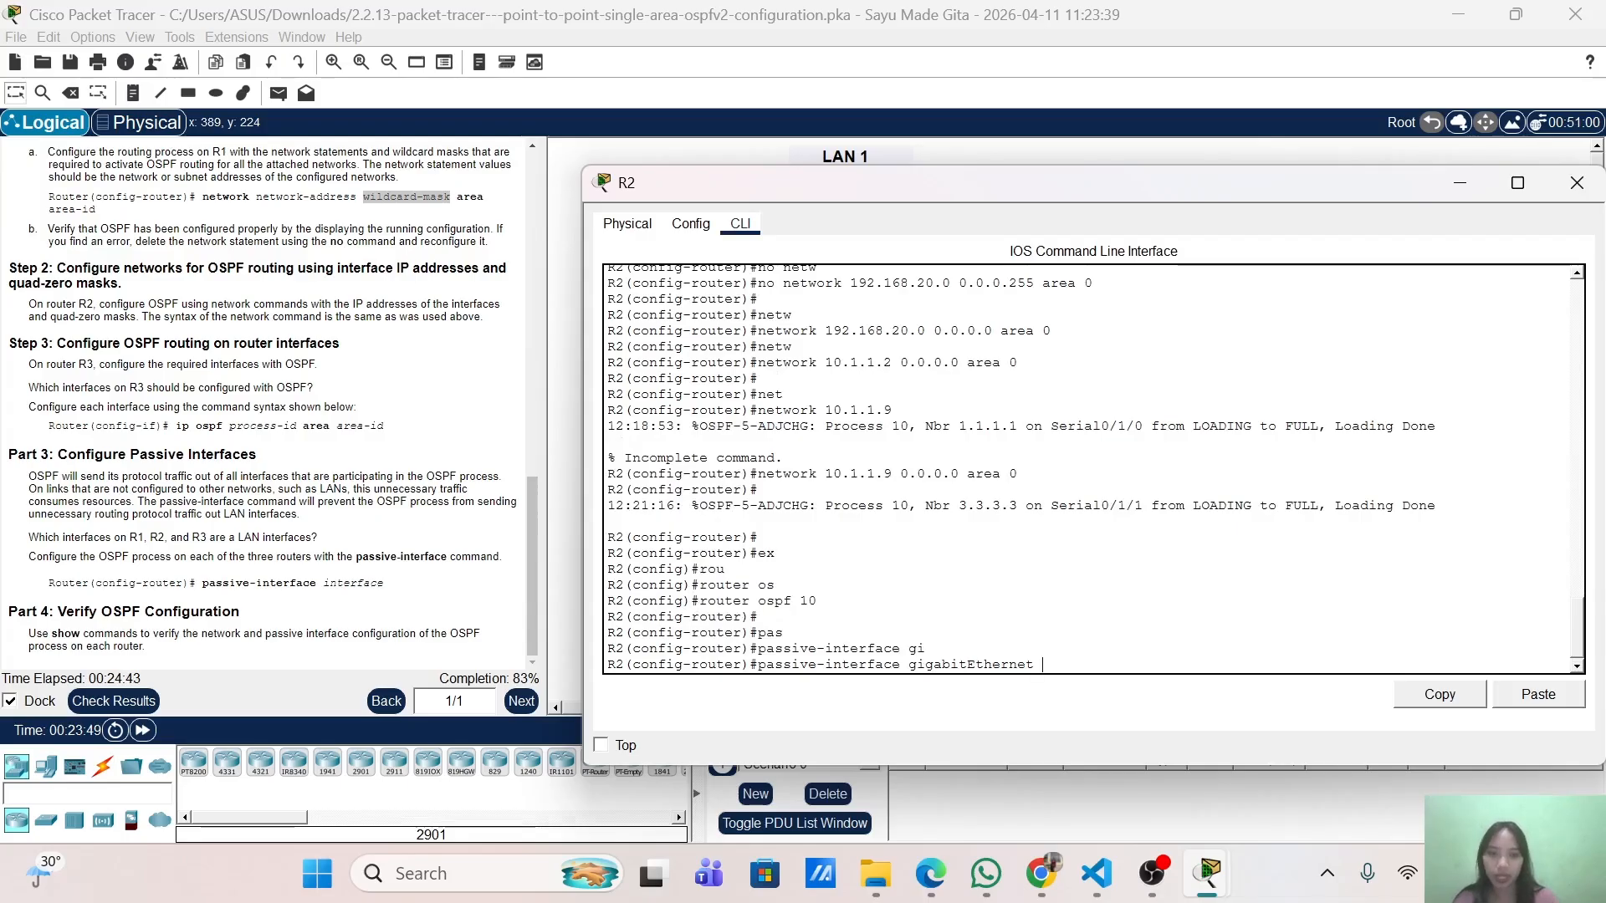
{"action": "type", "text": "0/0/"}
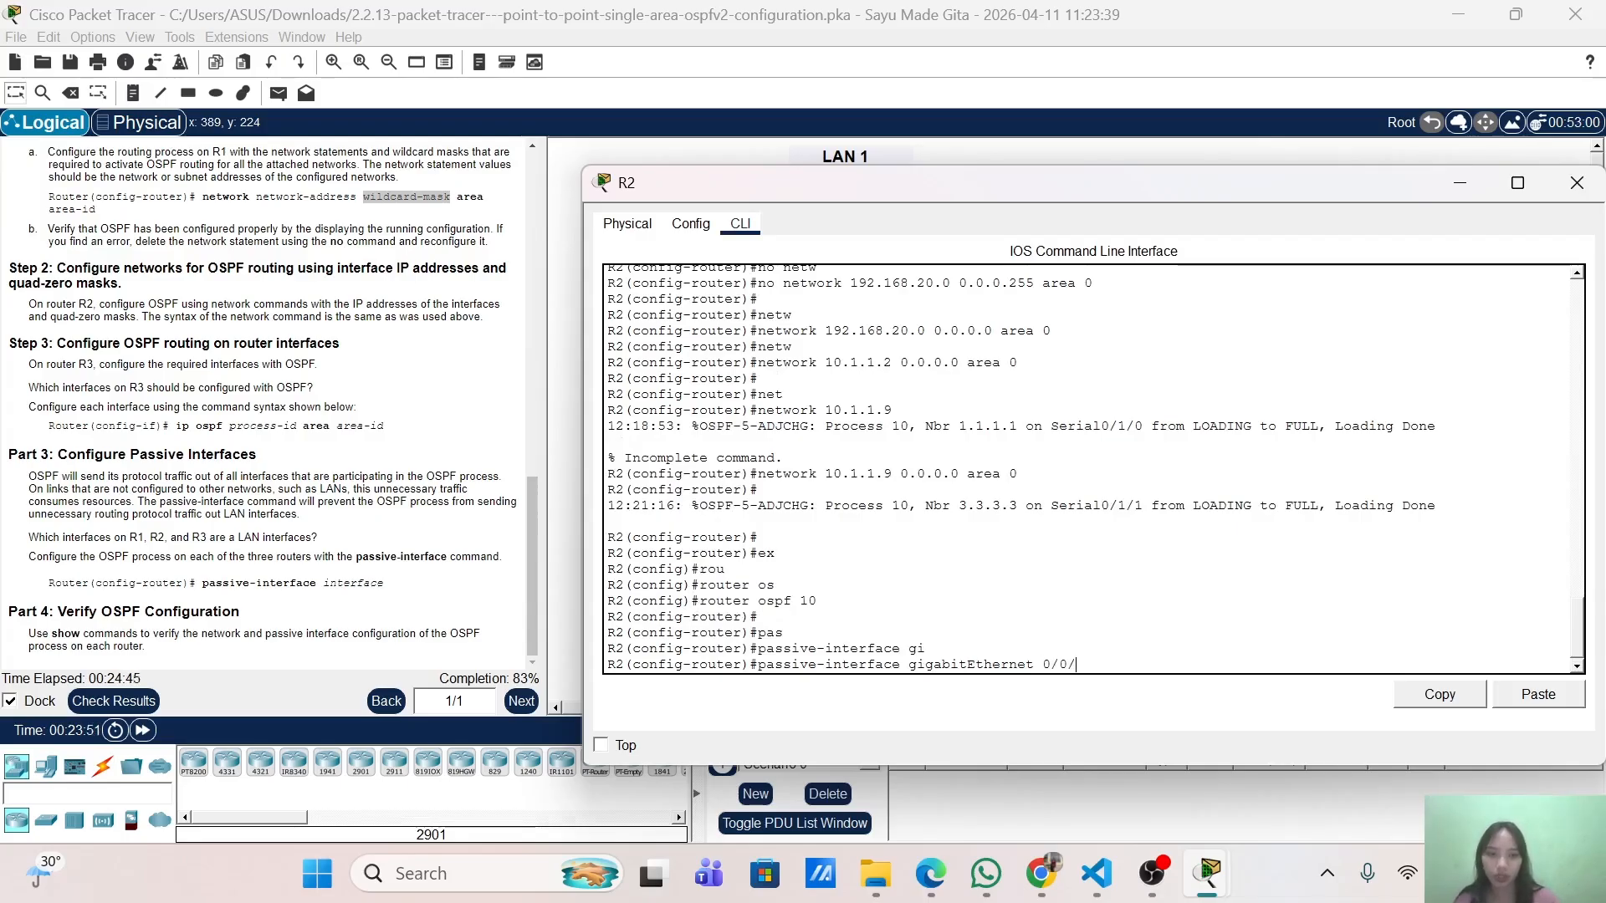
{"action": "type", "text": "0"}
{"action": "key", "text": "Return"}
{"action": "key", "text": "Return"}
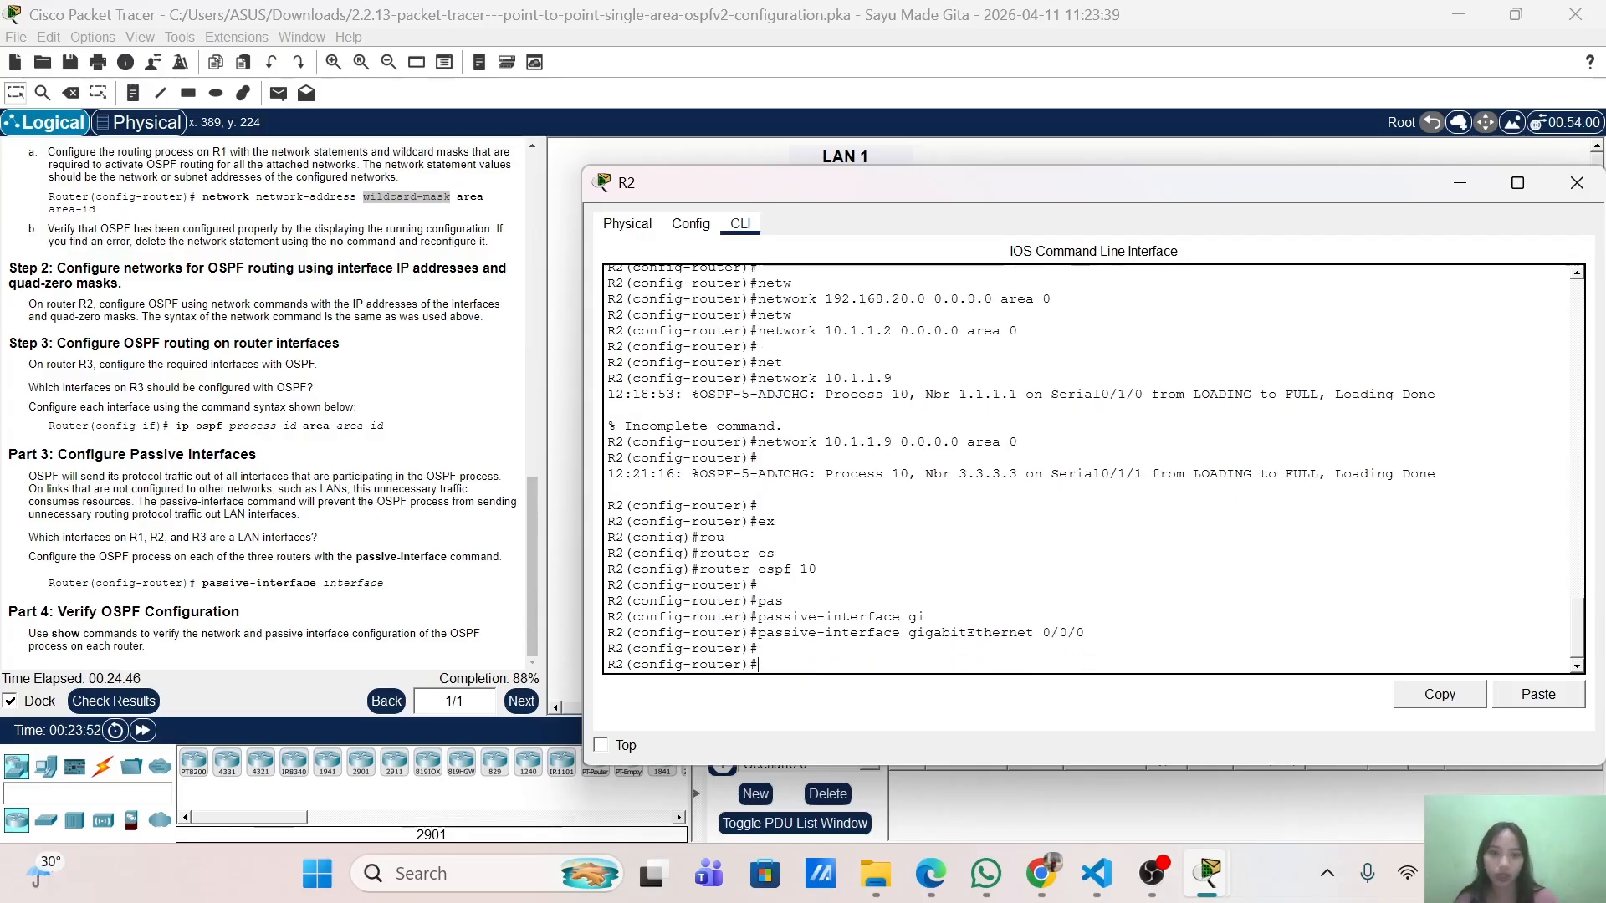
{"action": "left_click", "coordinate": [1457, 186]}
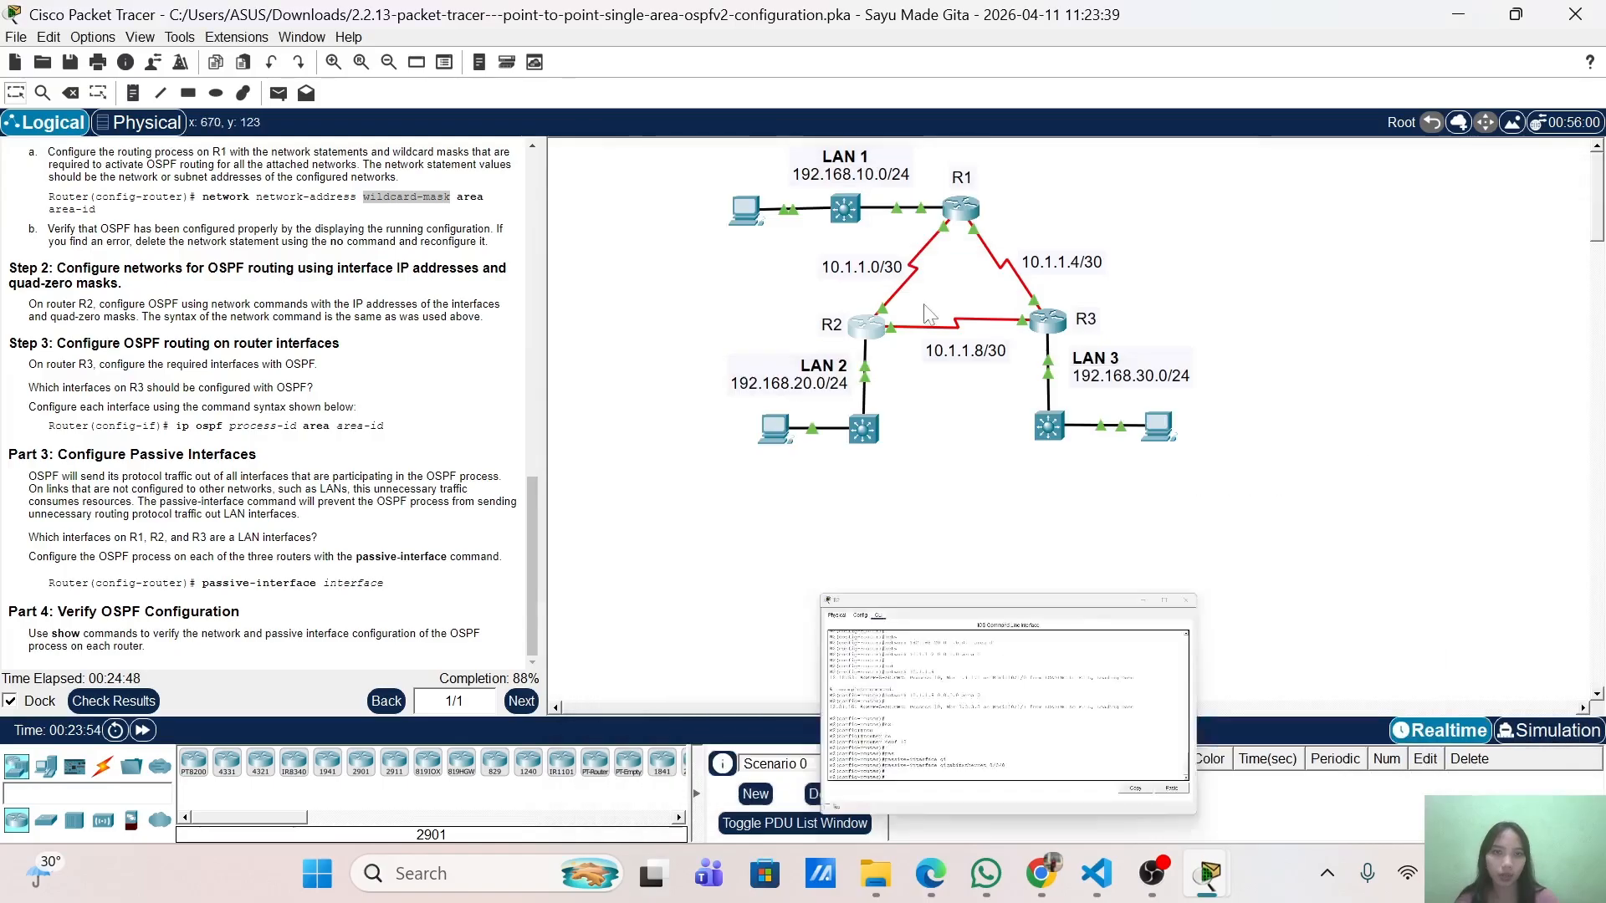
Open R1's command line and exit router configuration to global configuration mode.
{"action": "left_click", "coordinate": [962, 219]}
{"action": "key", "text": "Return"}
{"action": "type", "text": "ex"}
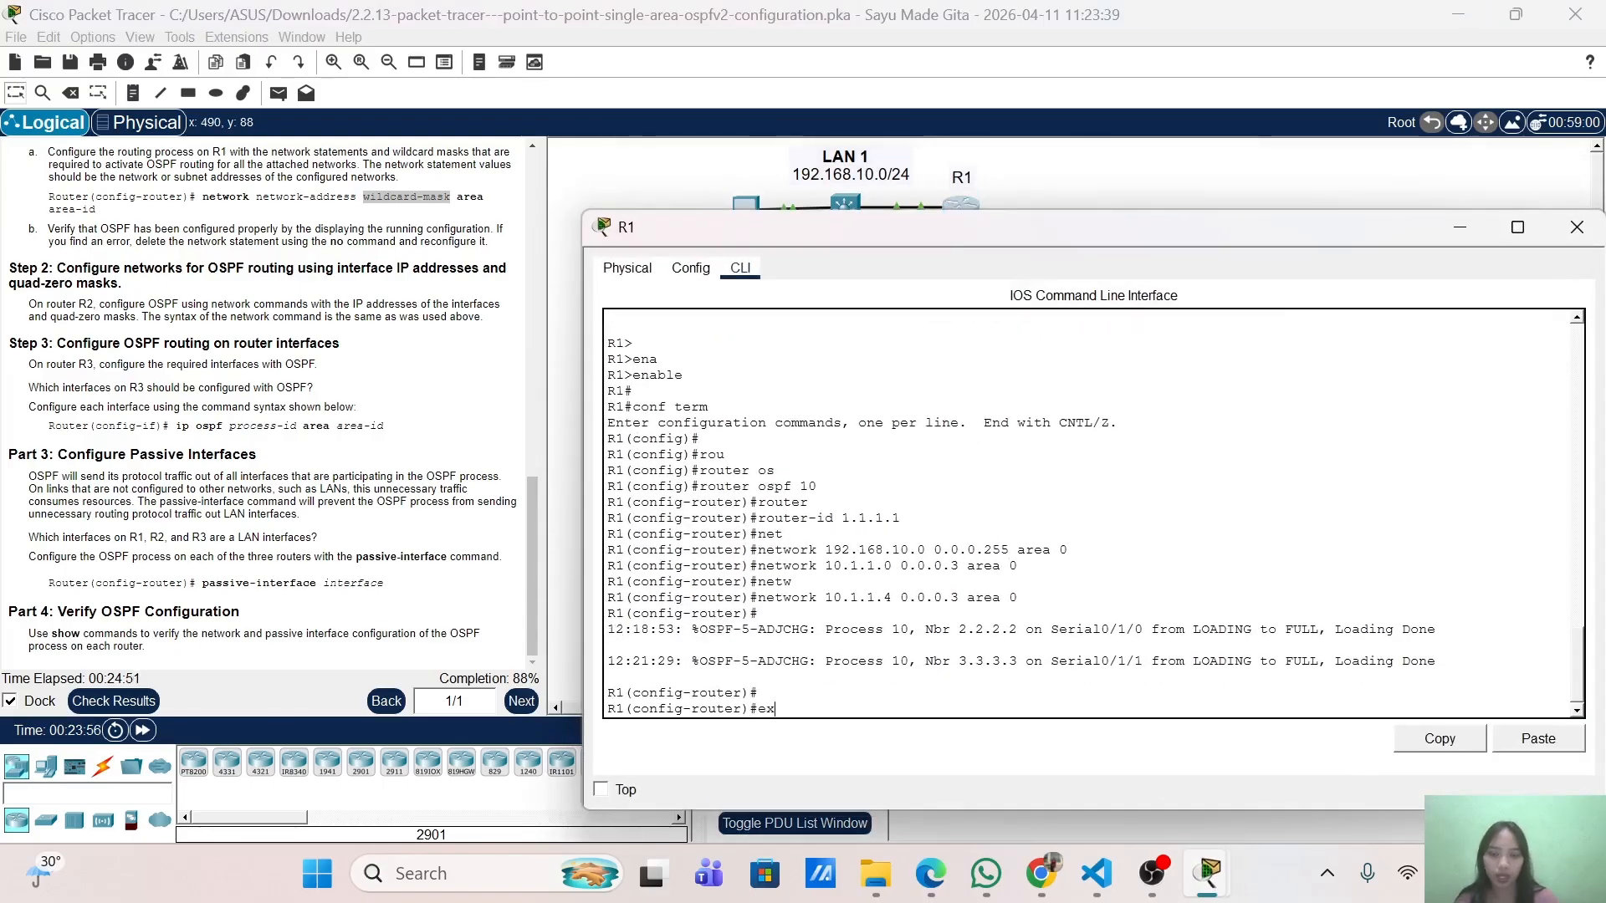
{"action": "key", "text": "Return"}
{"action": "key", "text": "Return"}
Enter router configuration mode for OSPF process 10 on R1.
{"action": "type", "text": "rou"}
{"action": "key", "text": "Tab"}
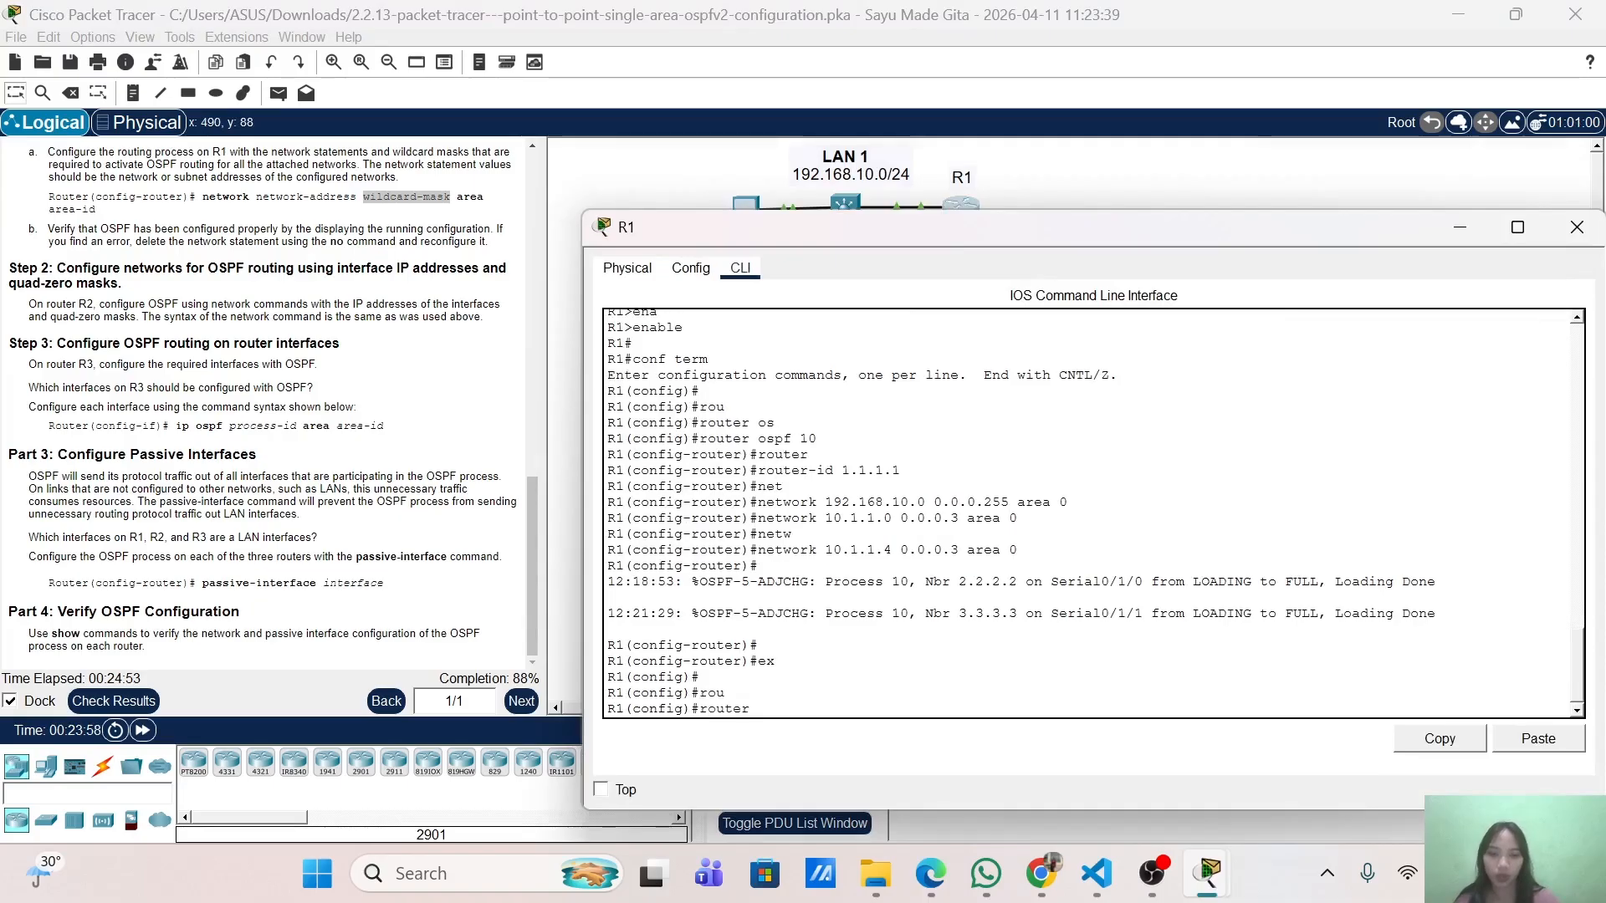
{"action": "type", "text": "os"}
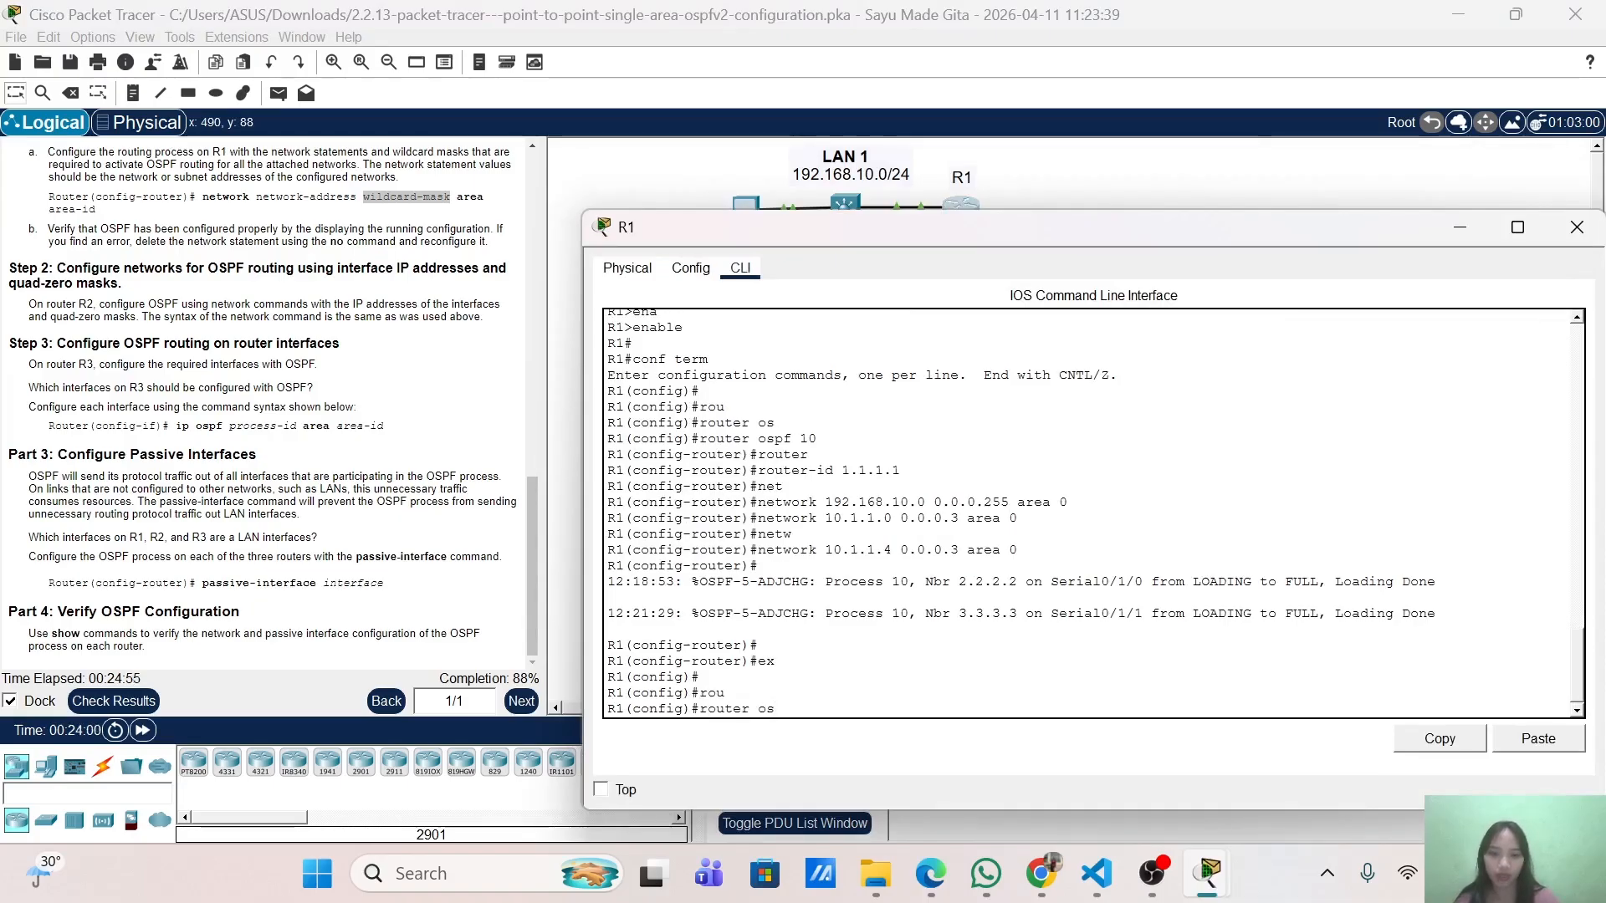
{"action": "key", "text": "Tab"}
{"action": "type", "text": "10\\"}
{"action": "key", "text": "Return"}
{"action": "key", "text": "Return"}
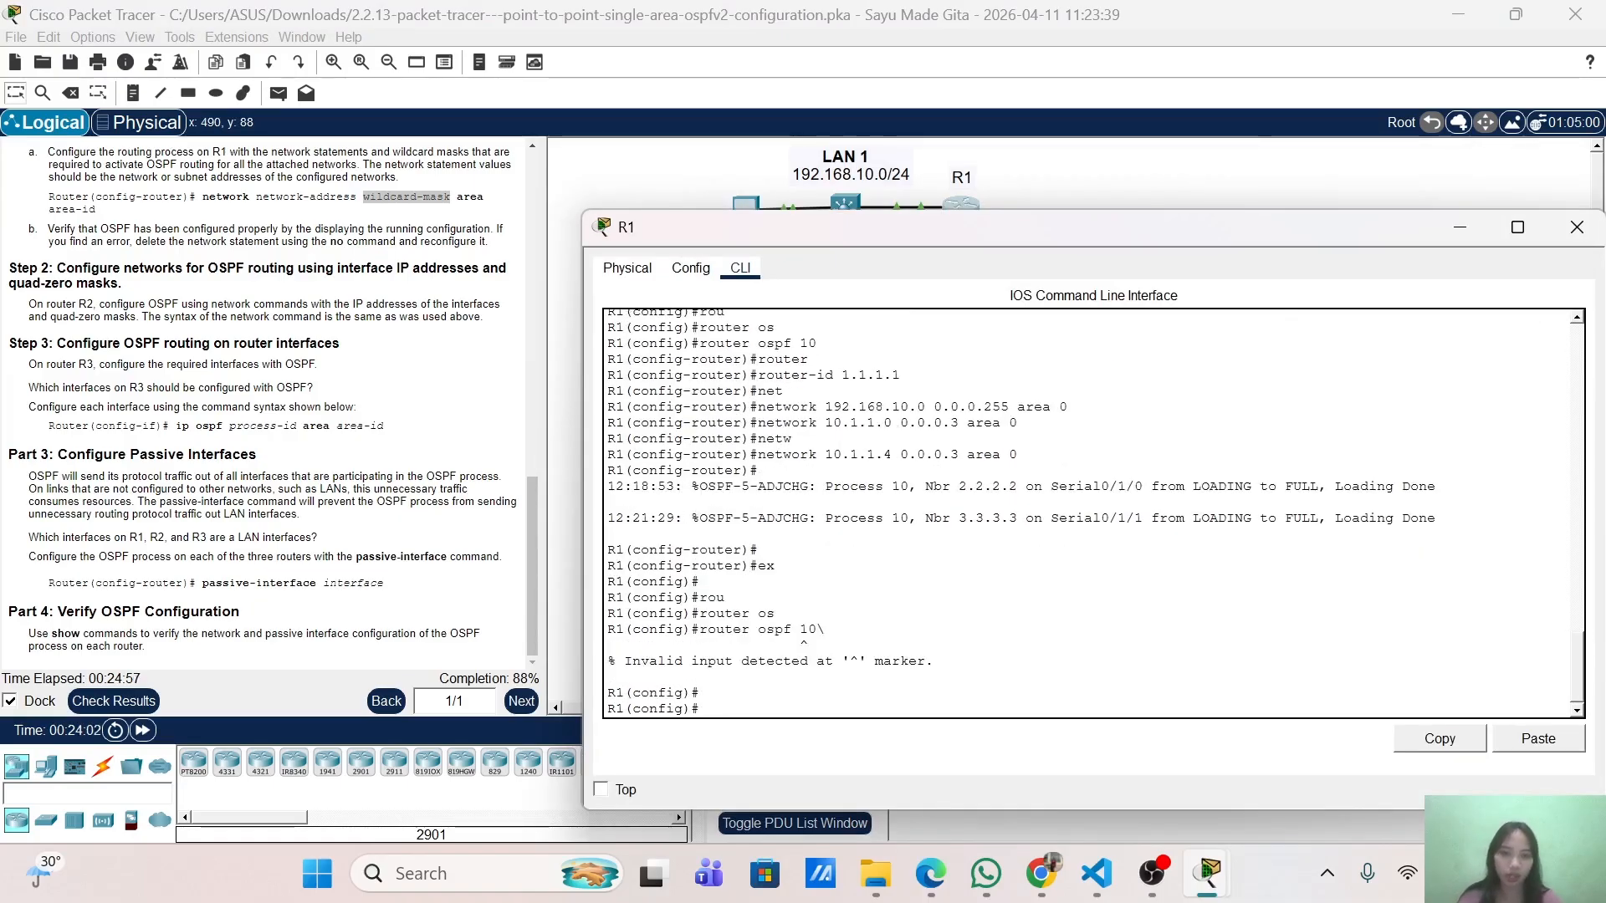
{"action": "key", "text": "Up"}
{"action": "key", "text": "BackSpace"}
{"action": "key", "text": "Return"}
{"action": "key", "text": "Return"}
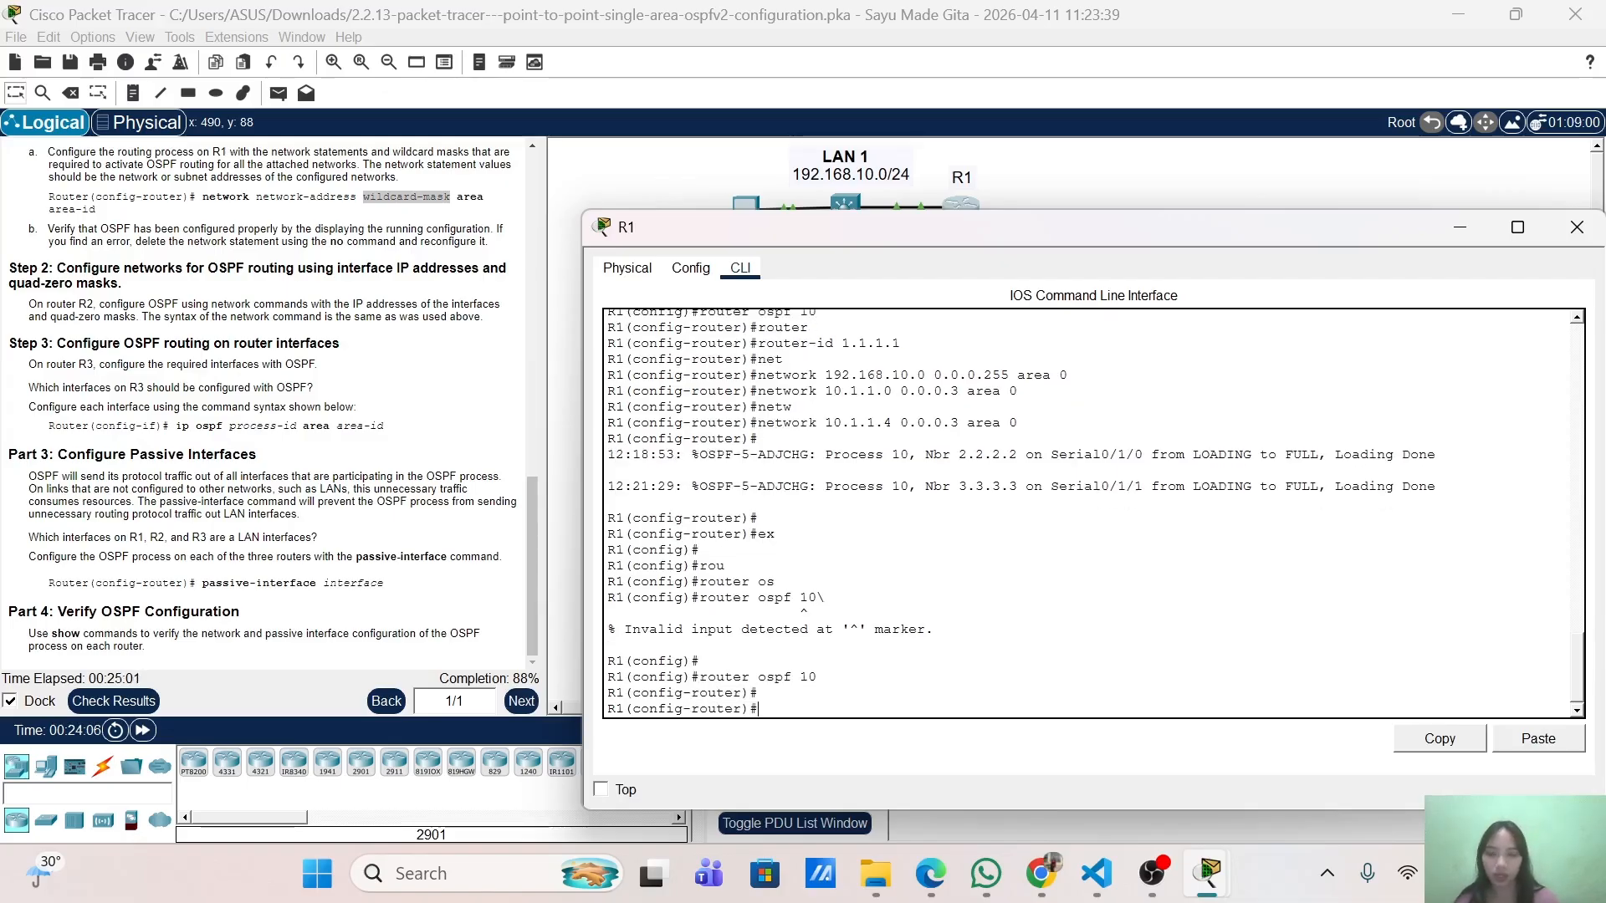
Make GigabitEthernet 0/0/0 passive in R1's OSPF process 10 and minimize R1's window.
{"action": "type", "text": "a="}
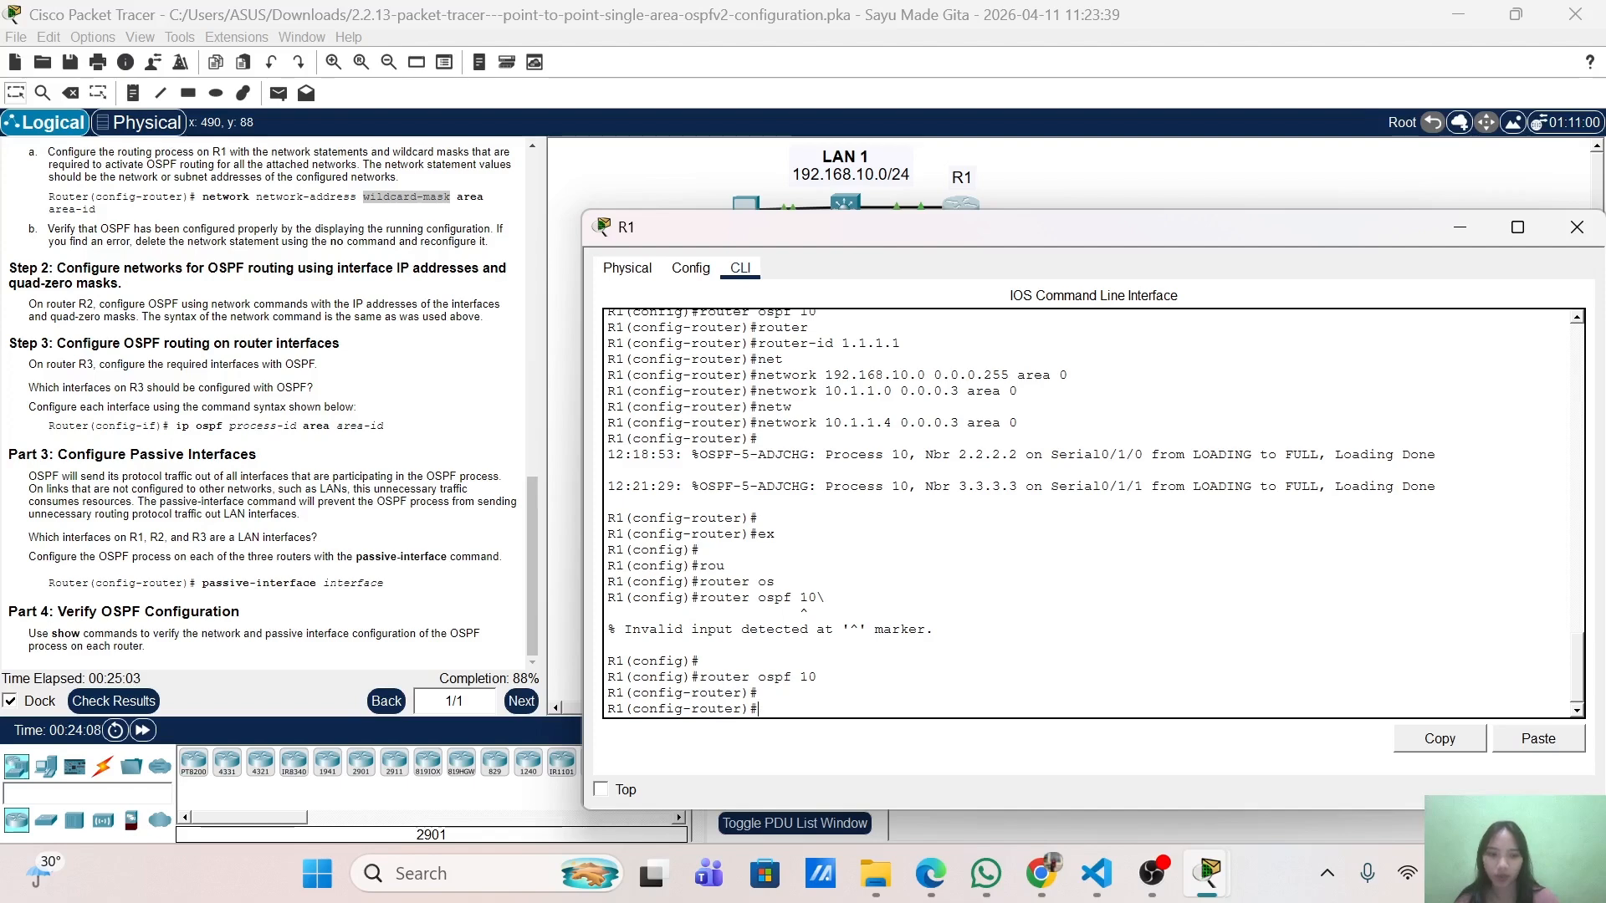
{"action": "type", "text": "pas"}
{"action": "key", "text": "Tab"}
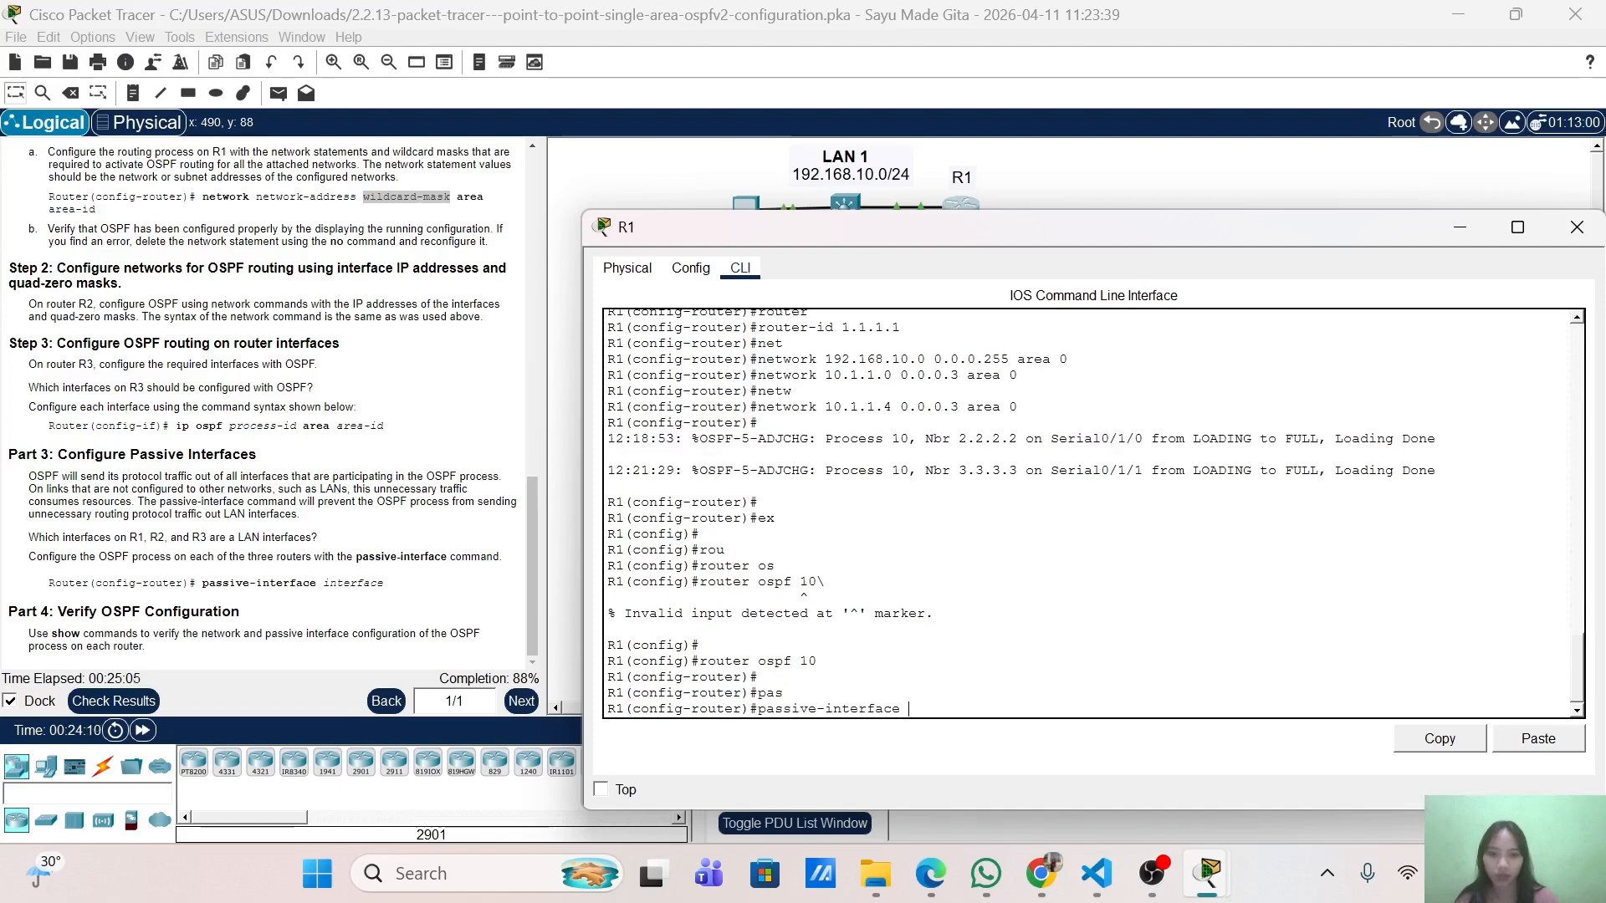
{"action": "type", "text": "gi"}
{"action": "key", "text": "Tab"}
{"action": "type", "text": "0/"}
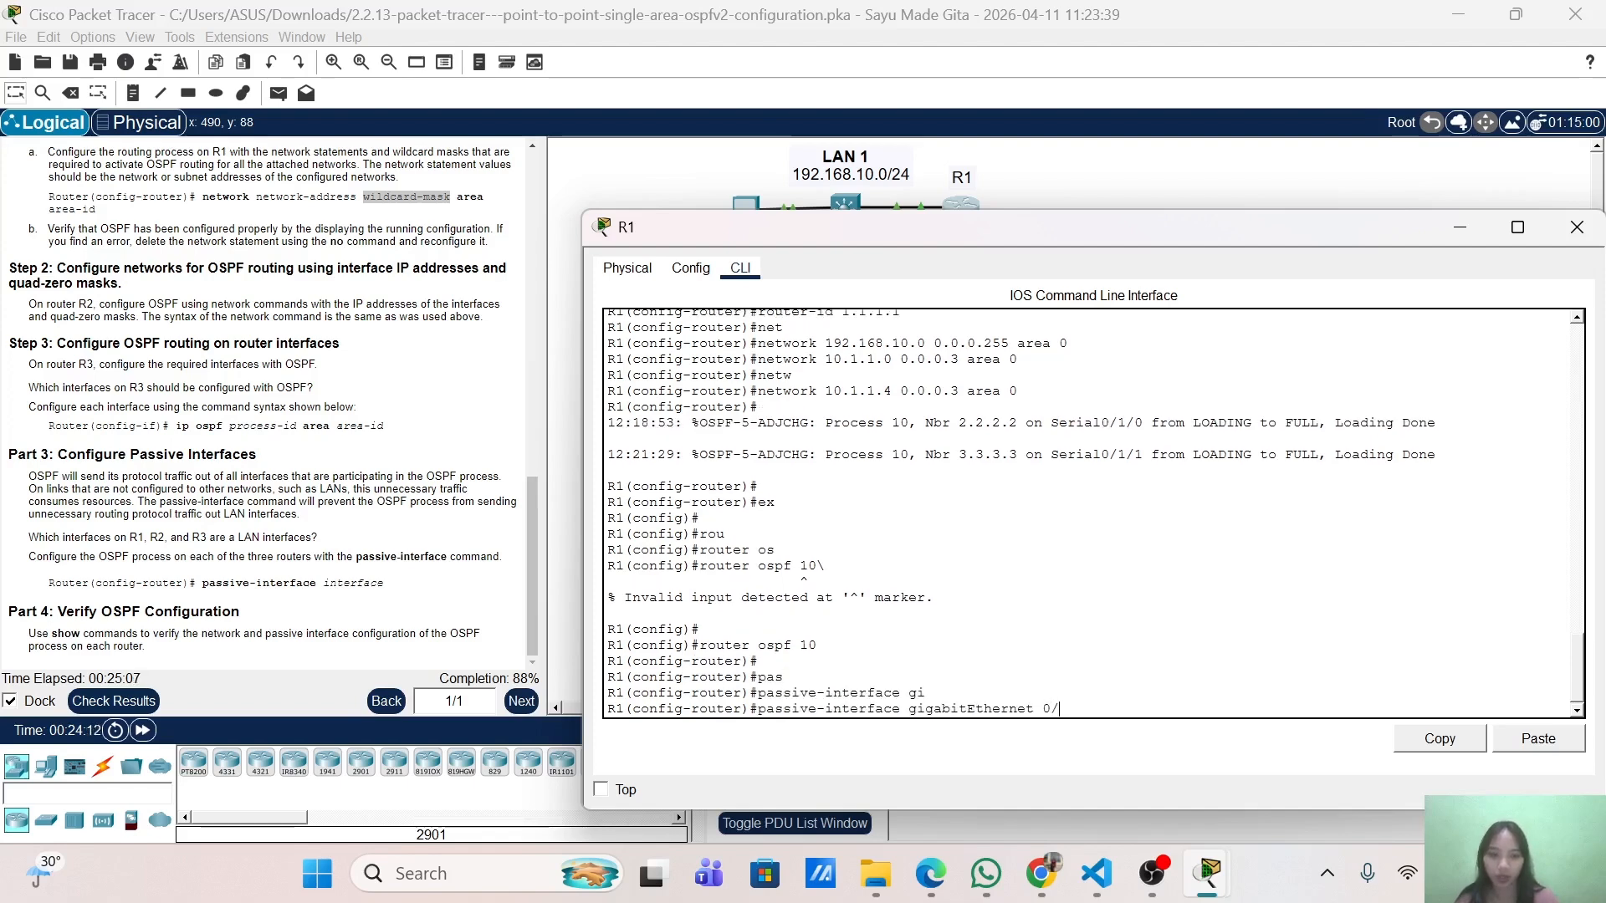
{"action": "type", "text": "0/0"}
{"action": "key", "text": "Return"}
{"action": "key", "text": "Return"}
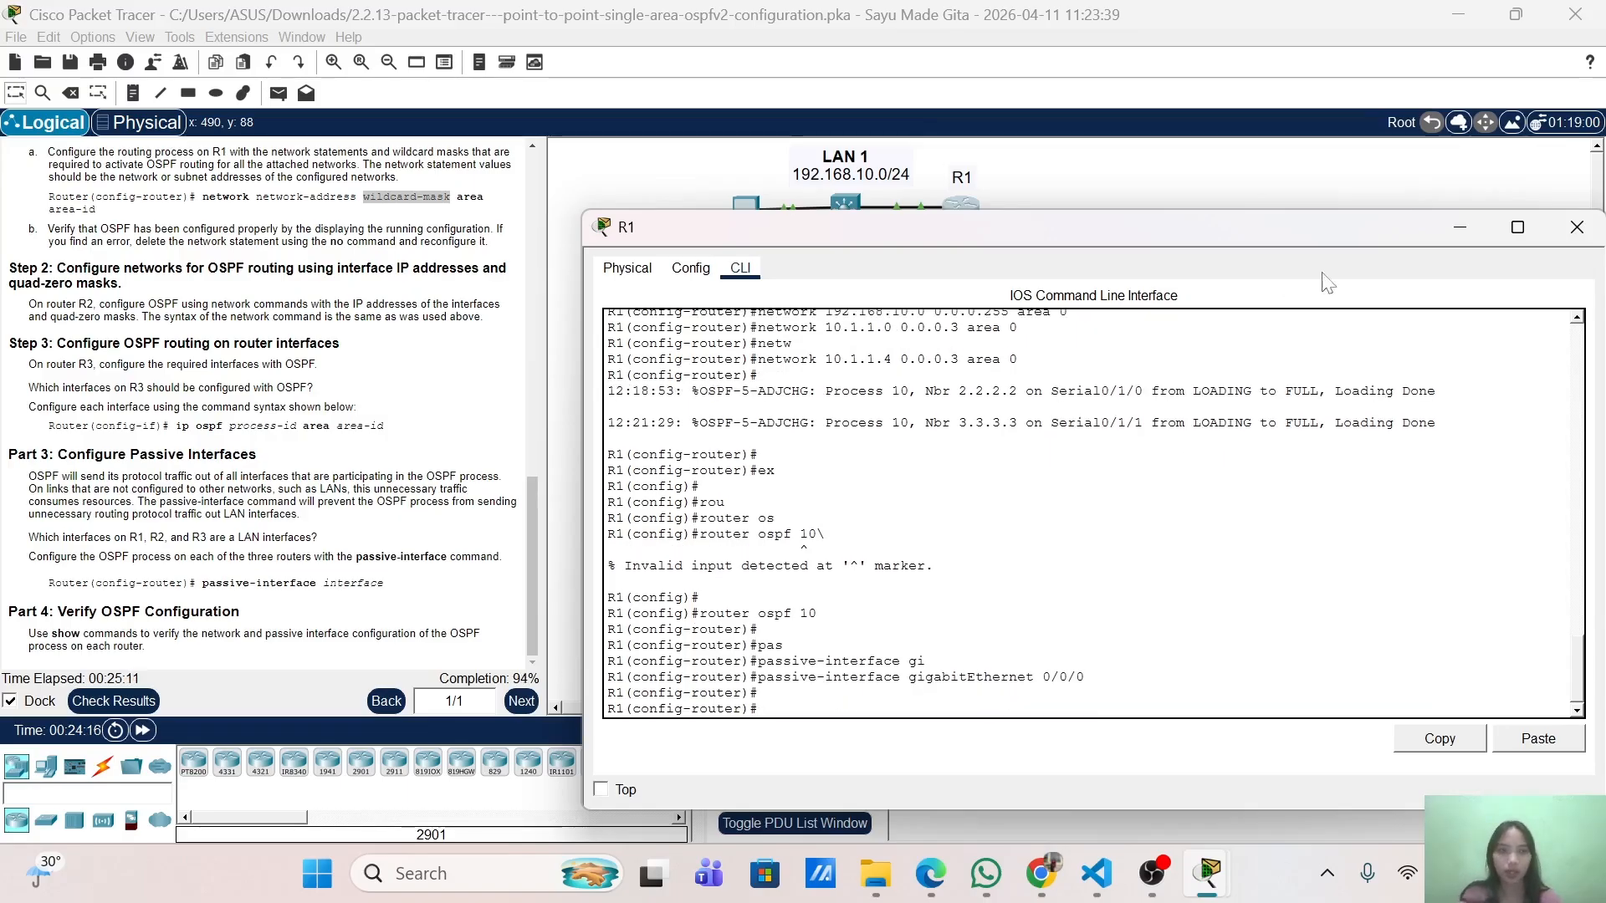
{"action": "left_click", "coordinate": [1461, 228]}
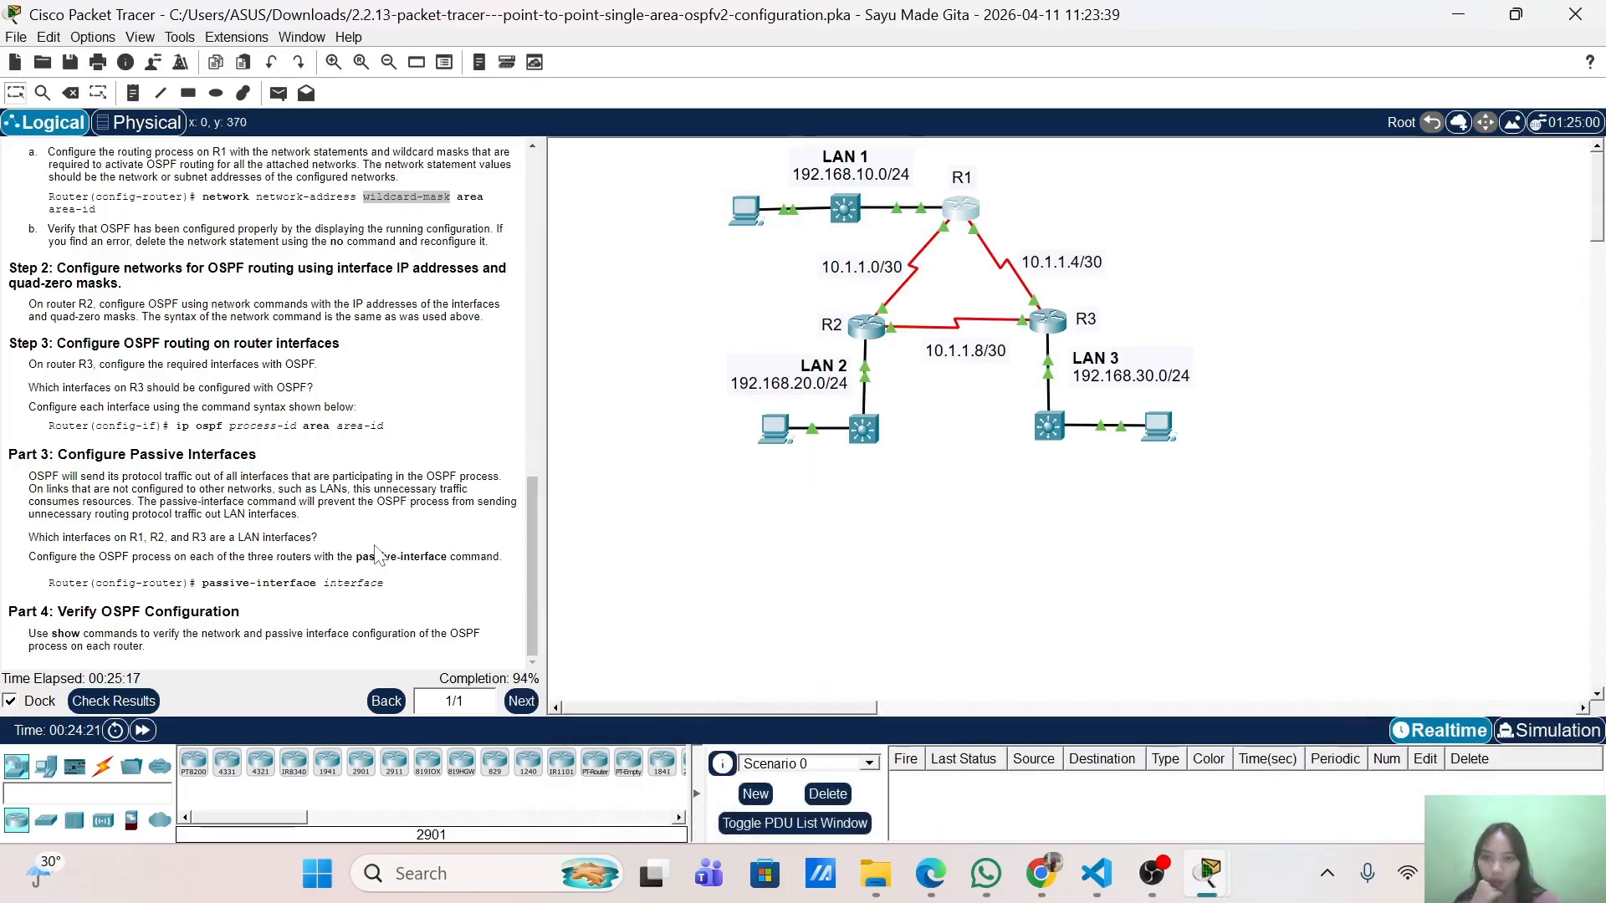
Check the activity results, examine the status of each assessment item, and return to the topology.
{"action": "left_click", "coordinate": [112, 710]}
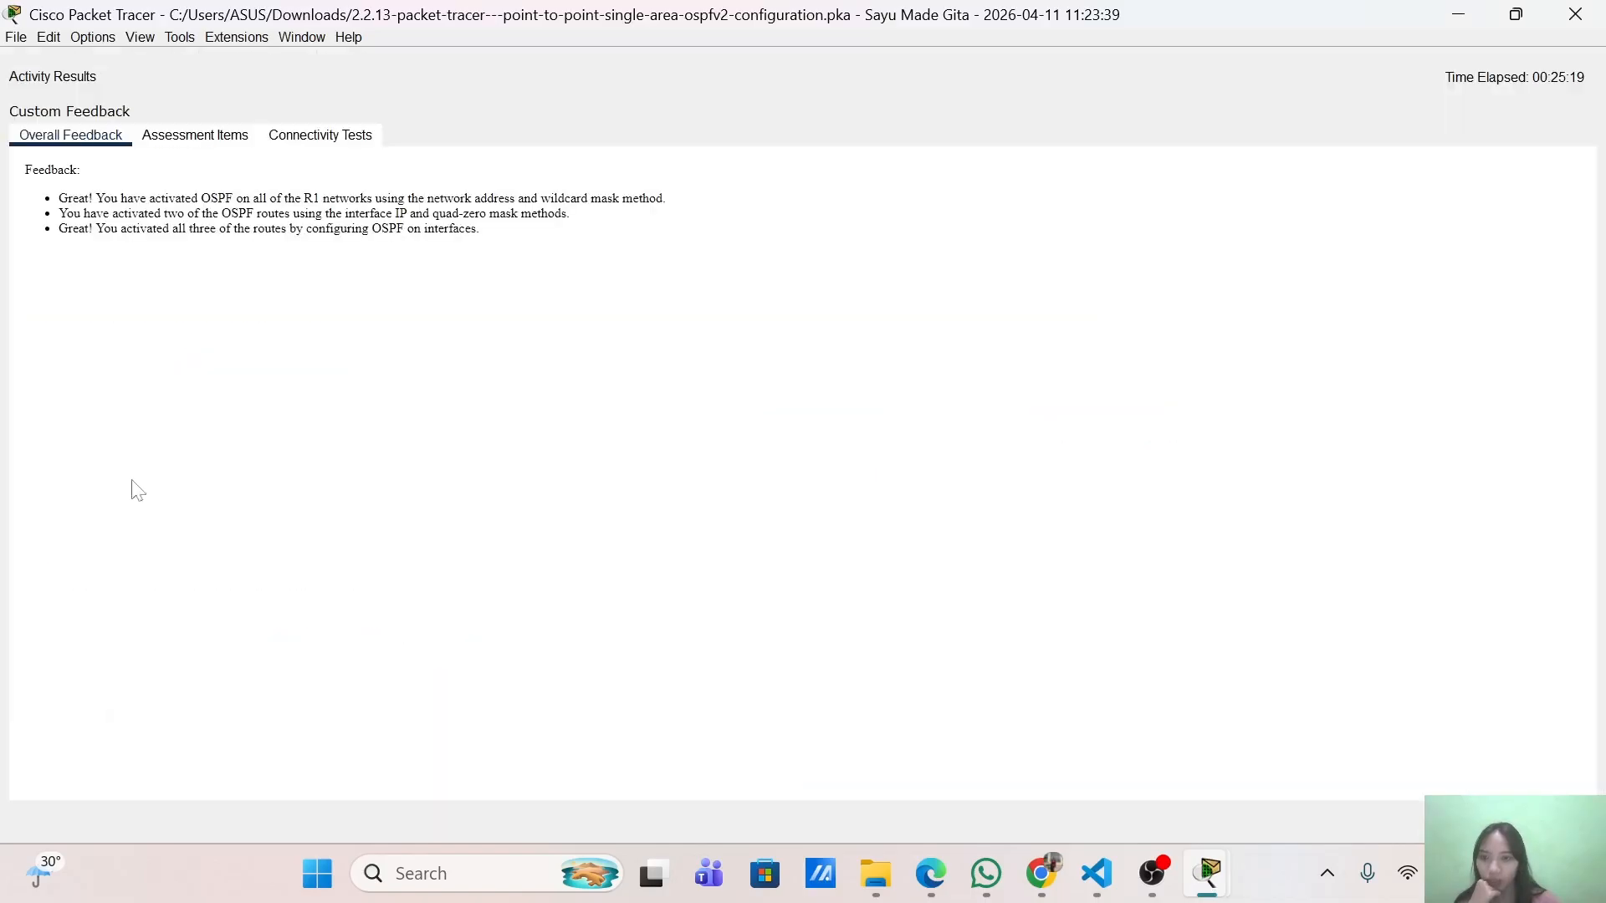
{"action": "left_click", "coordinate": [184, 138]}
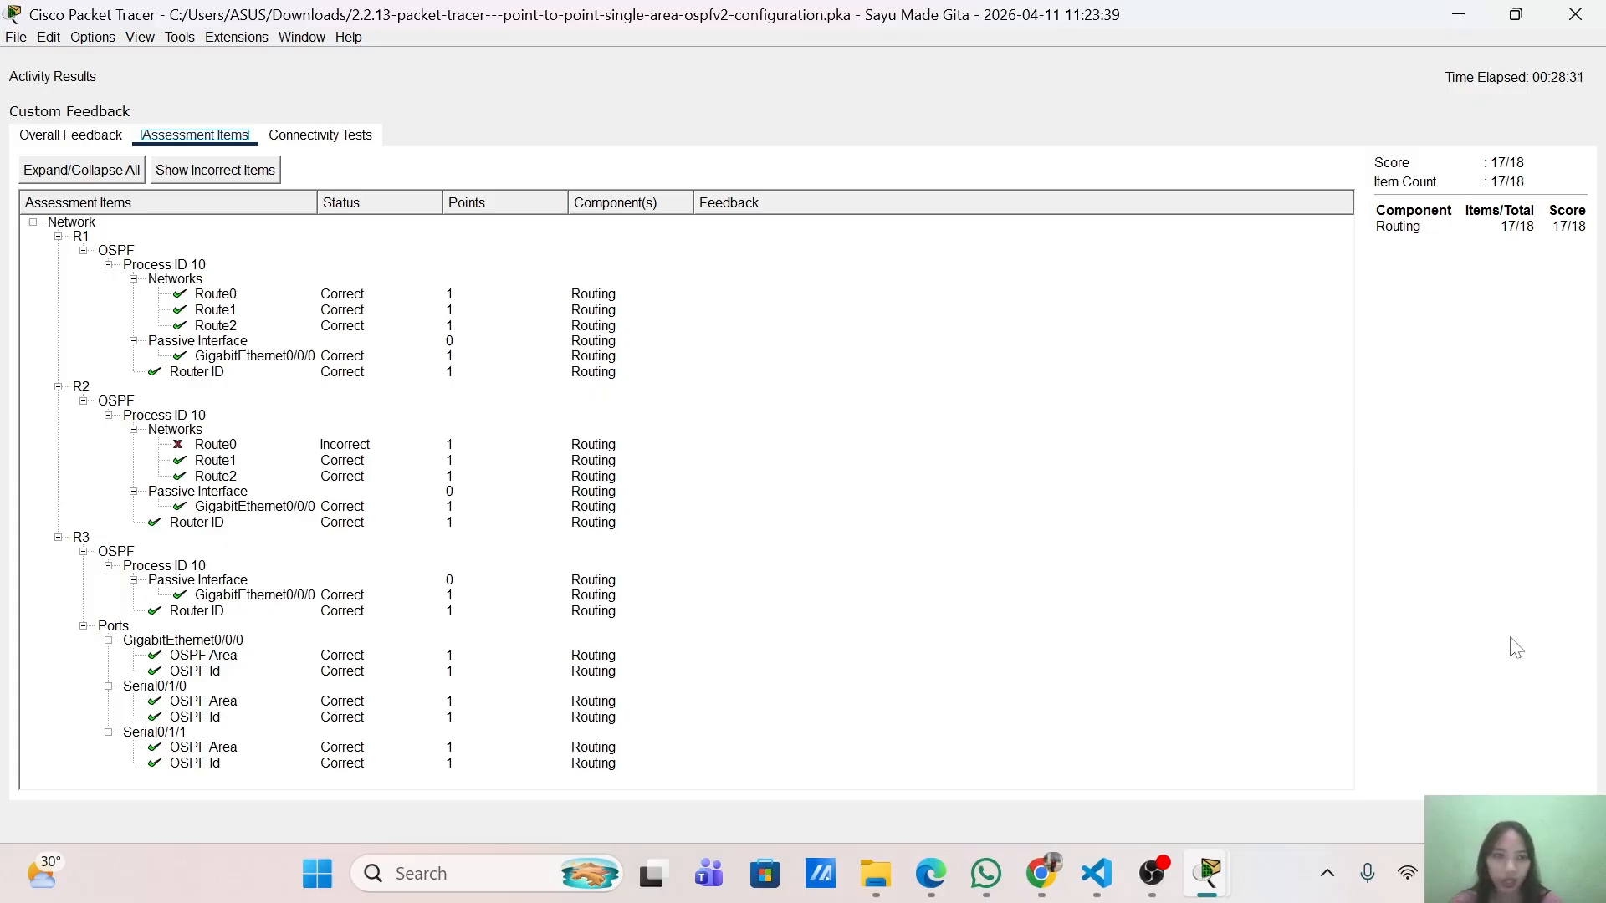
{"action": "left_click", "coordinate": [1556, 823]}
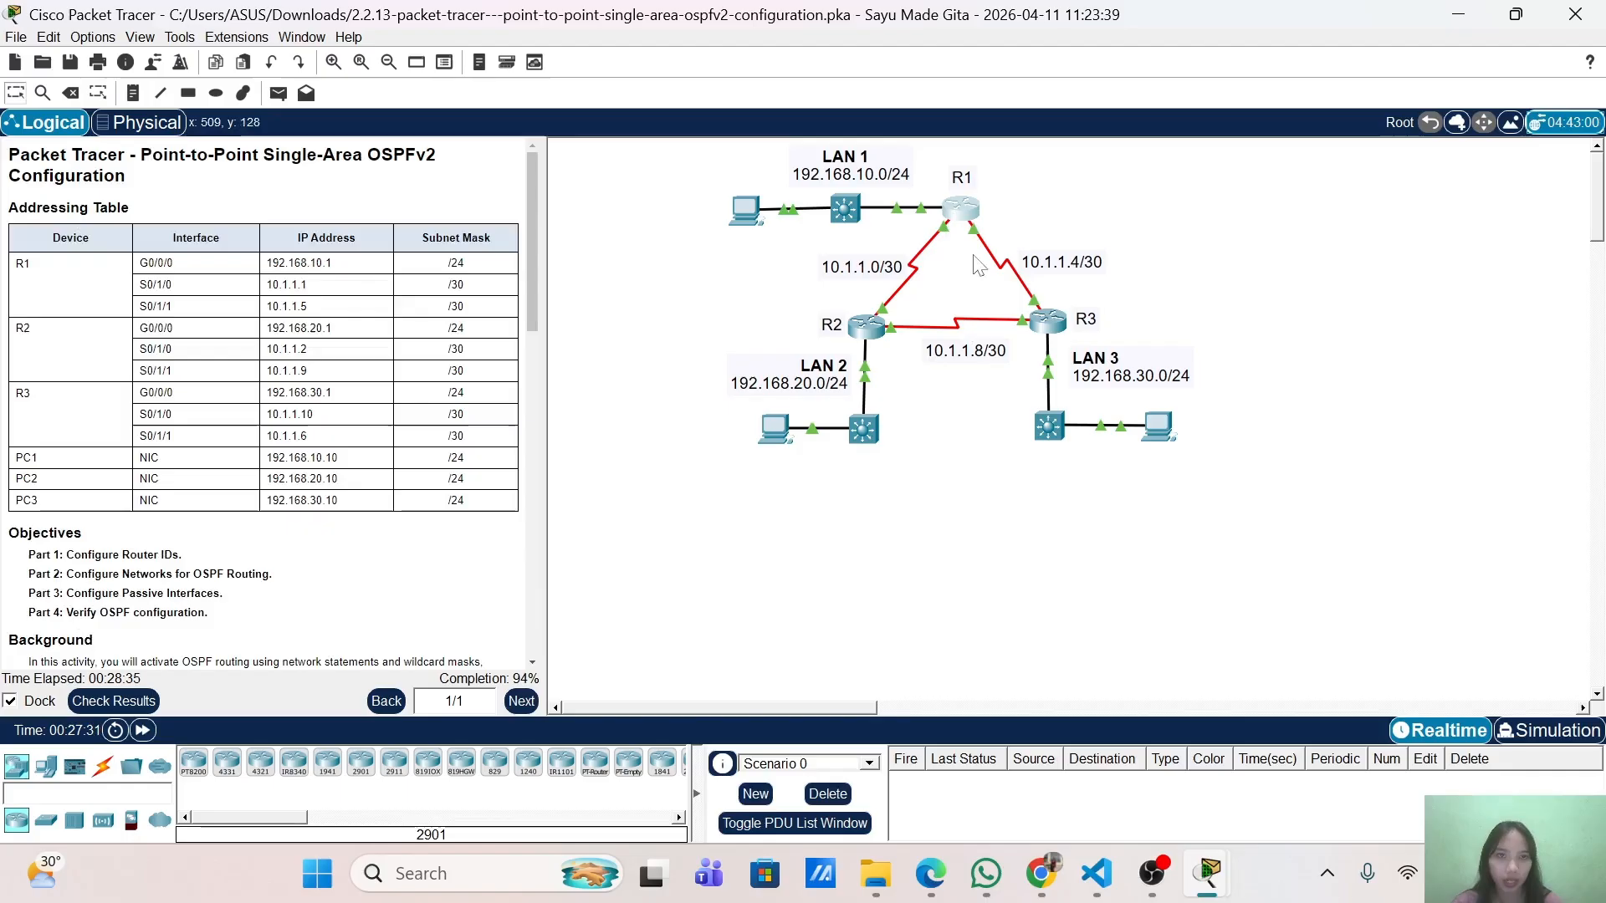
Open R2's command line and review its OSPF commands against the Part 2 Step 2 instructions on interface IP addresses and quad-zero masks.
{"action": "left_click", "coordinate": [867, 326]}
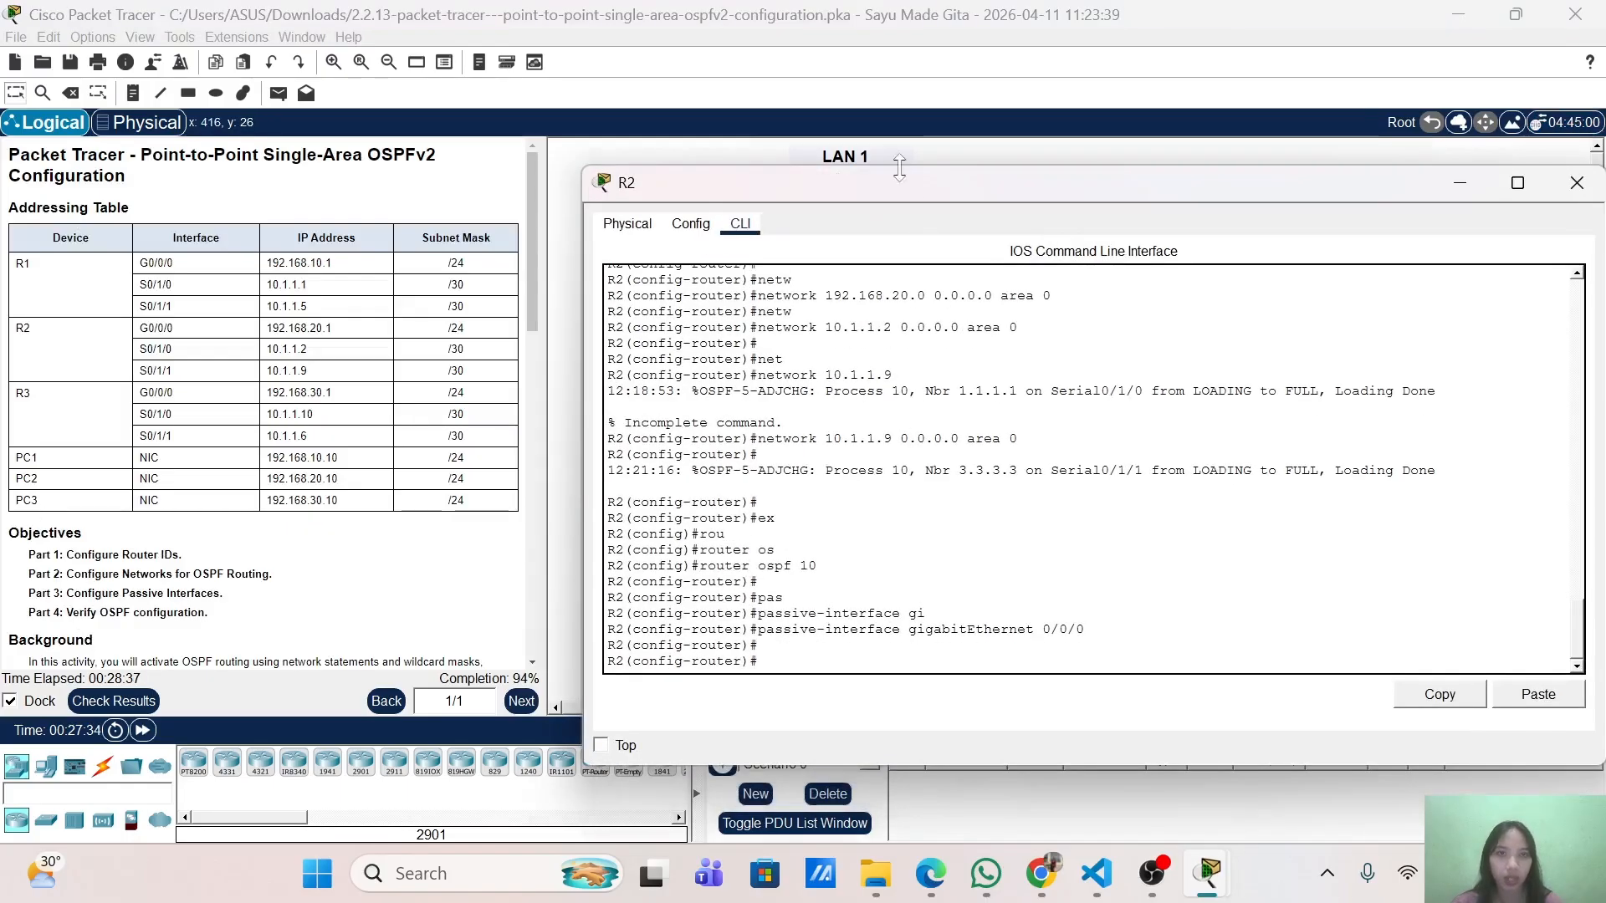
{"action": "left_click_drag", "start_coordinate": [911, 192], "coordinate": [1028, 203]}
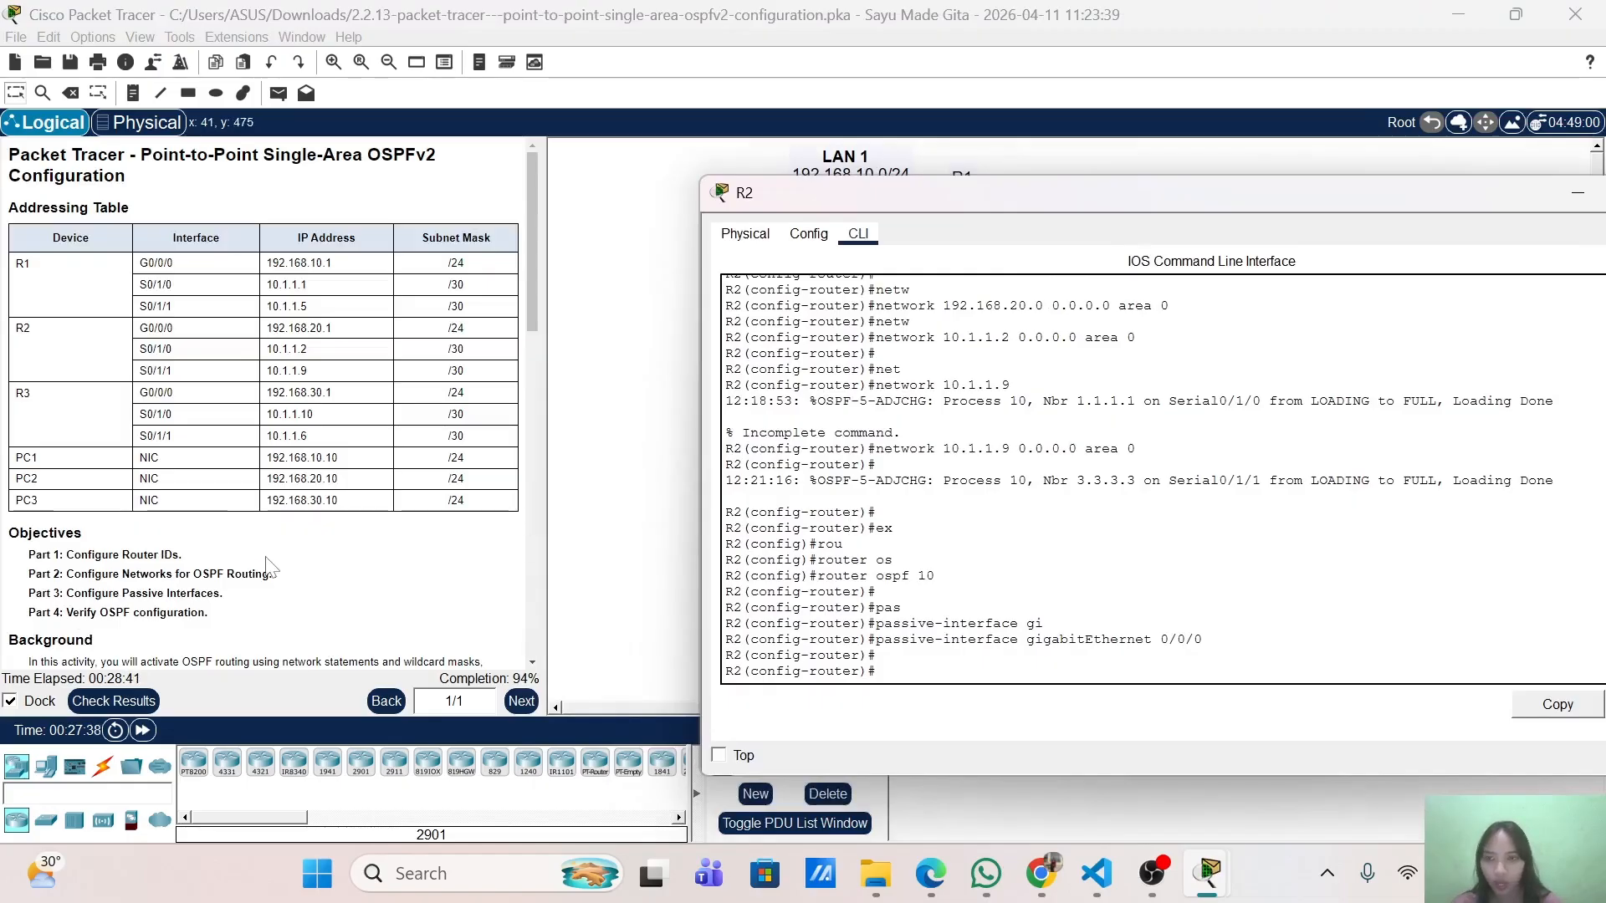
{"action": "scroll", "coordinate": [269, 567], "scroll_direction": "down", "scroll_amount": 5}
{"action": "scroll", "coordinate": [270, 567], "scroll_direction": "down", "scroll_amount": 2}
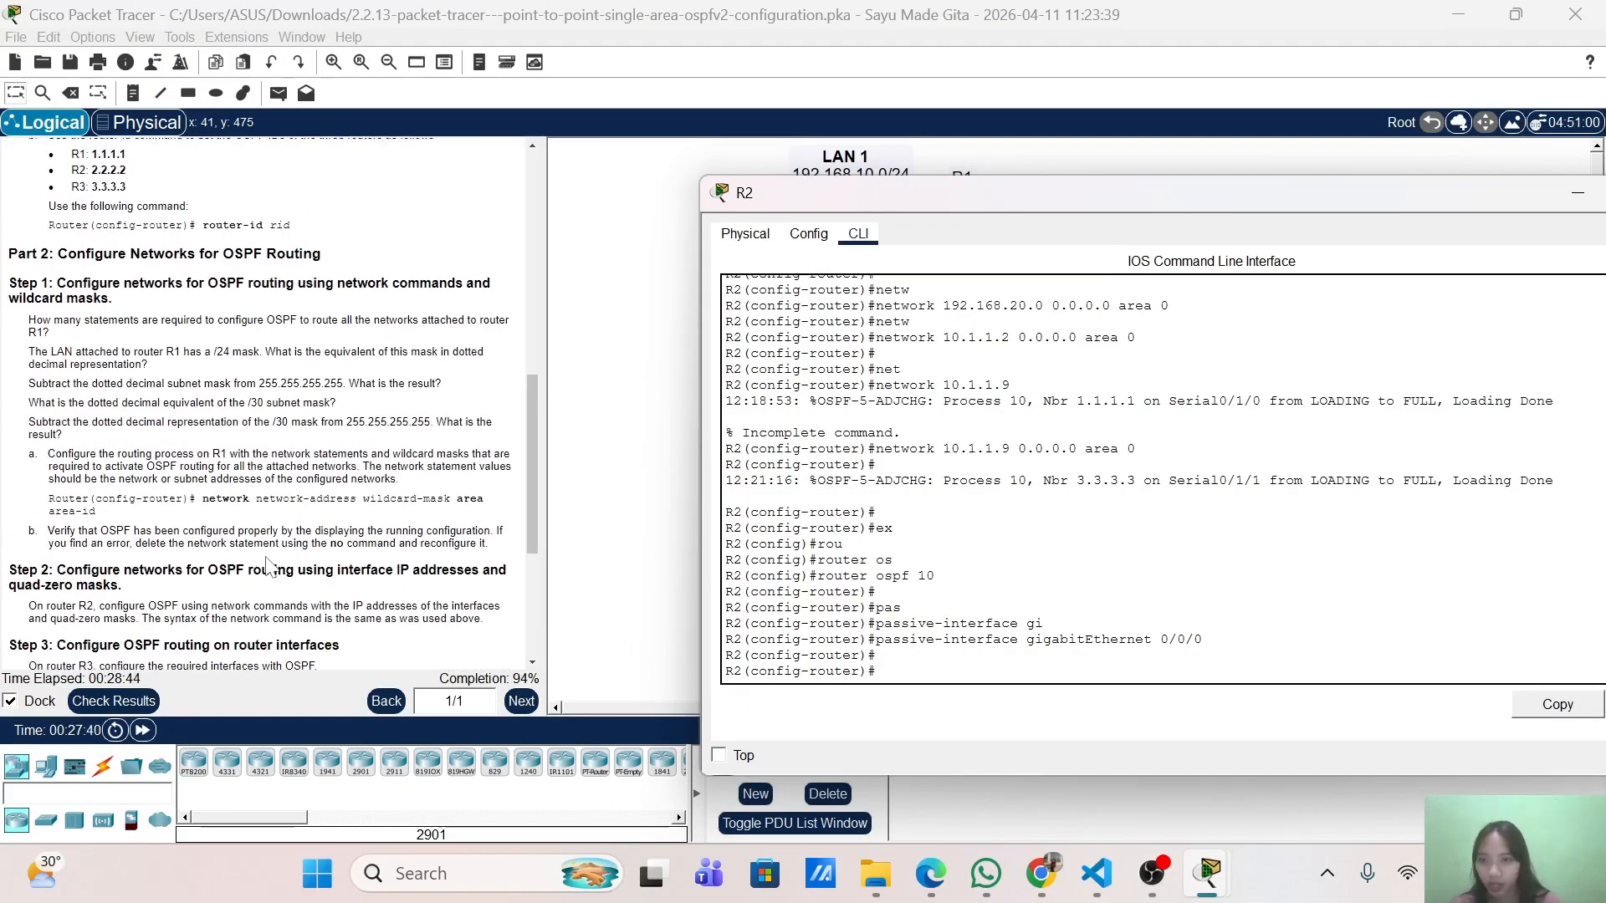
{"action": "scroll", "coordinate": [269, 567], "scroll_direction": "down", "scroll_amount": 3}
{"action": "scroll", "coordinate": [270, 567], "scroll_direction": "up", "scroll_amount": 1}
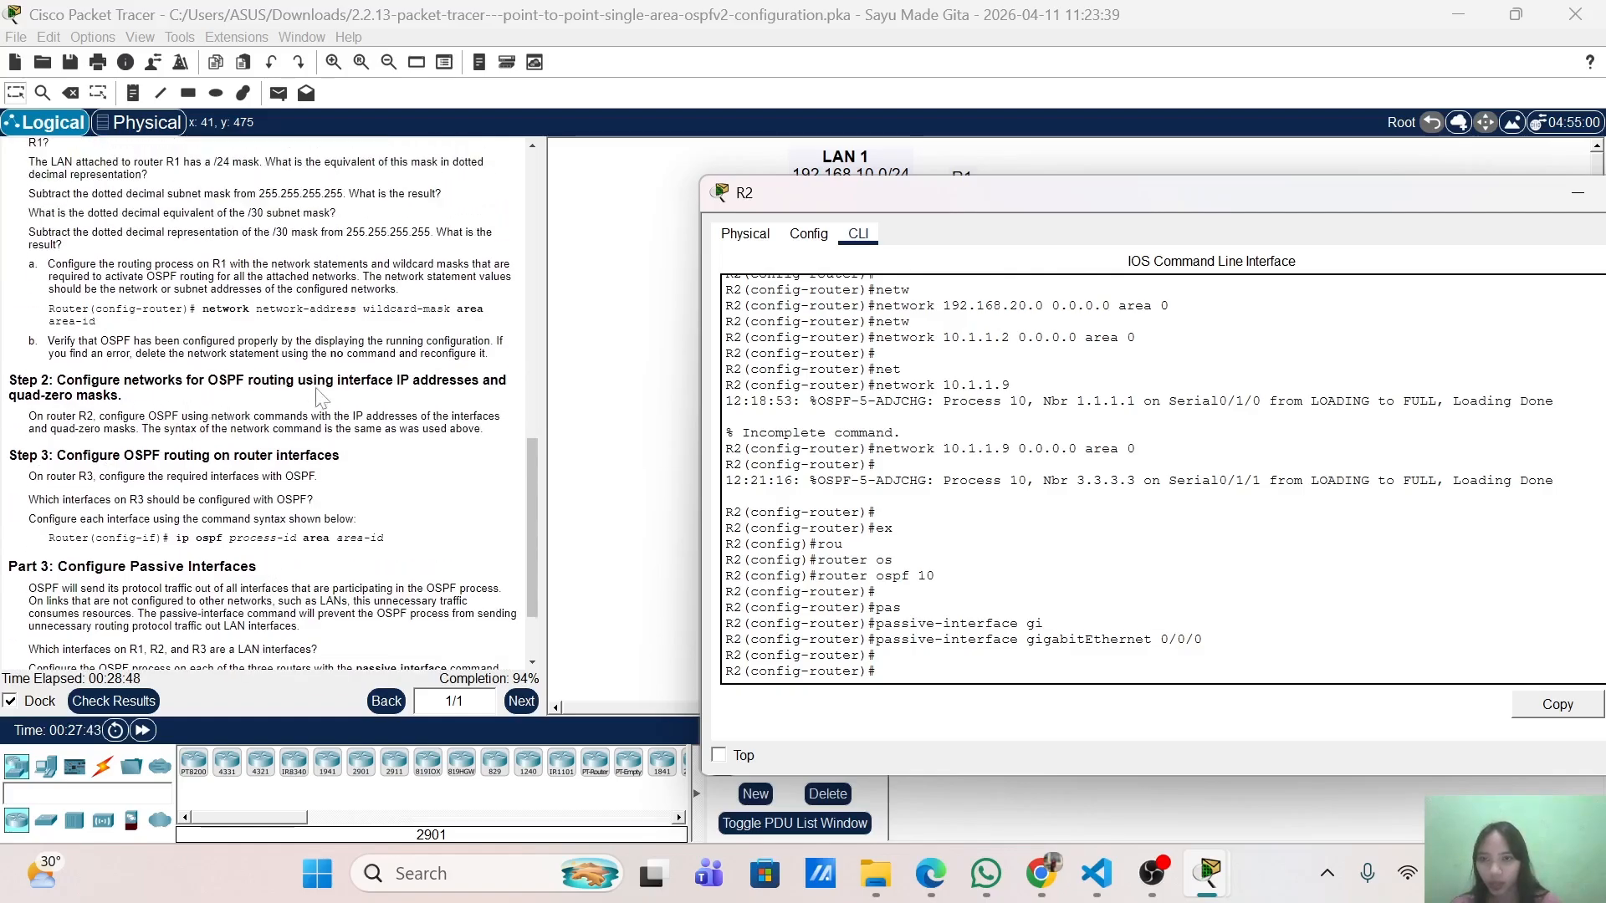
{"action": "scroll", "coordinate": [1154, 477], "scroll_direction": "up", "scroll_amount": 3}
{"action": "scroll", "coordinate": [1154, 477], "scroll_direction": "up", "scroll_amount": 1}
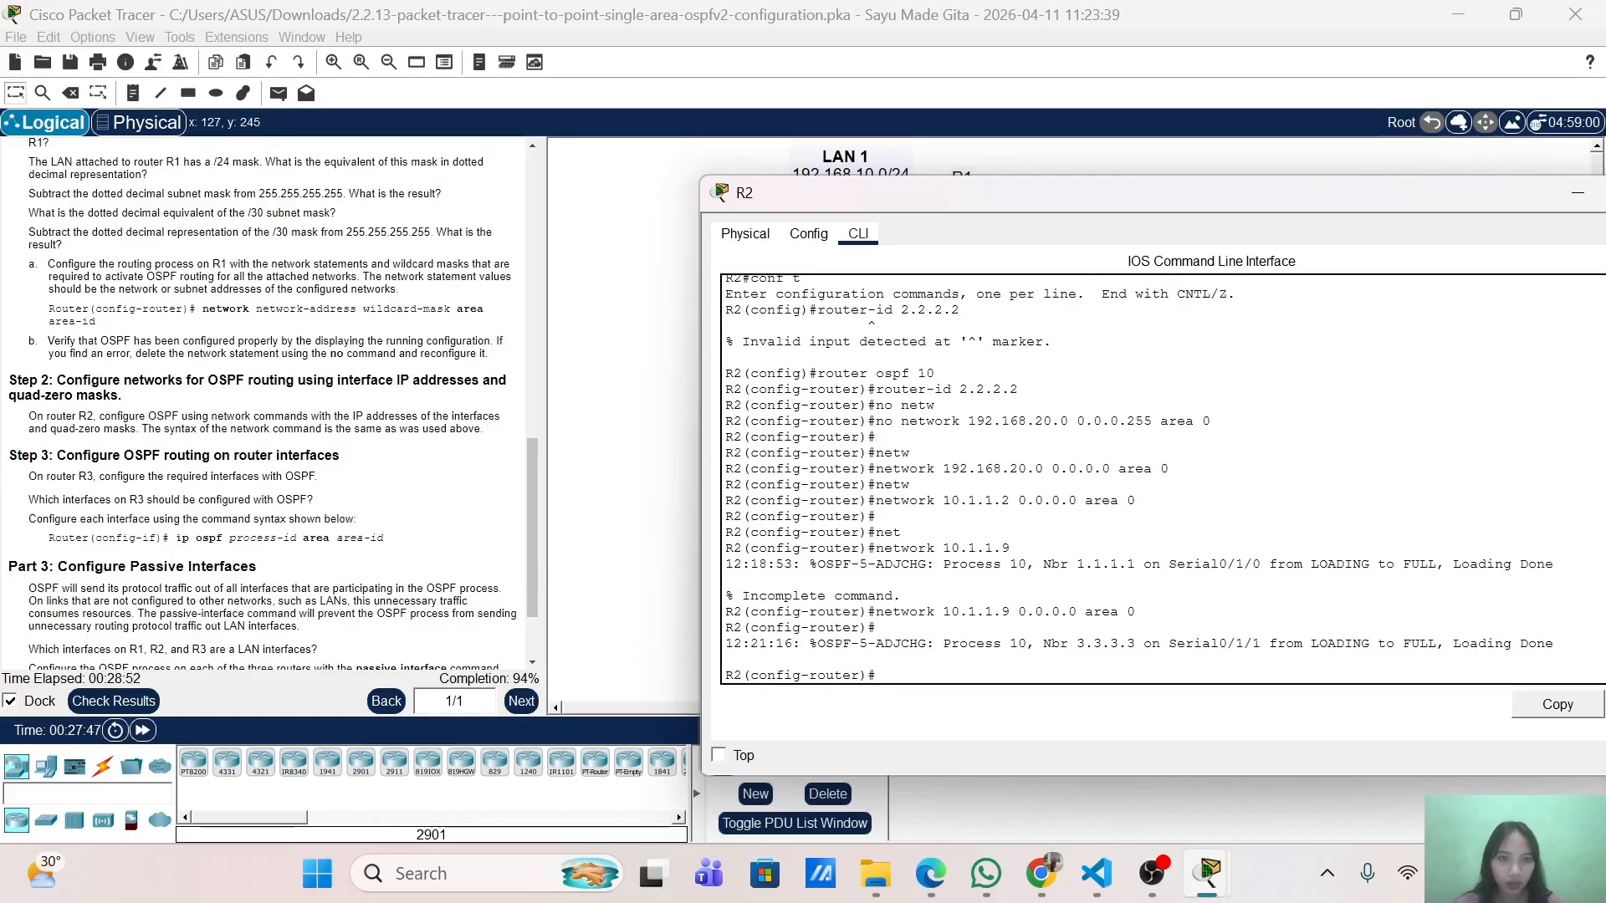
Compare R2's network statements with the addressing table and highlight the 192.168.20.0 0.0.0.0 area 0 entry.
{"action": "left_click_drag", "start_coordinate": [1089, 206], "coordinate": [1121, 264]}
{"action": "scroll", "coordinate": [335, 351], "scroll_direction": "up", "scroll_amount": 10}
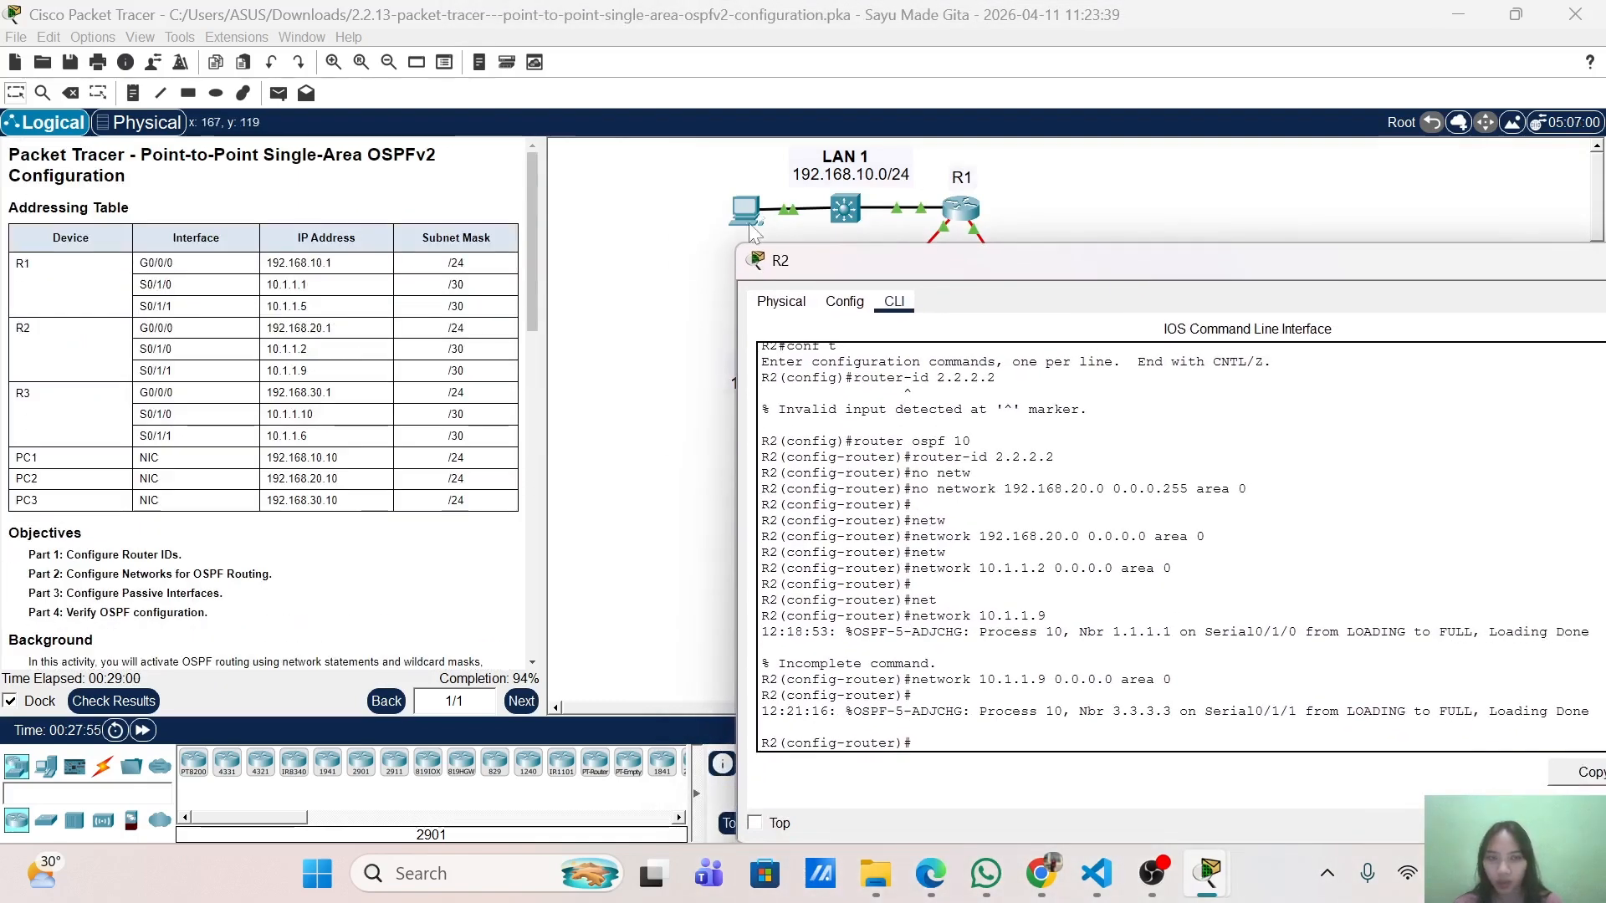
{"action": "left_click_drag", "start_coordinate": [1026, 266], "coordinate": [951, 169]}
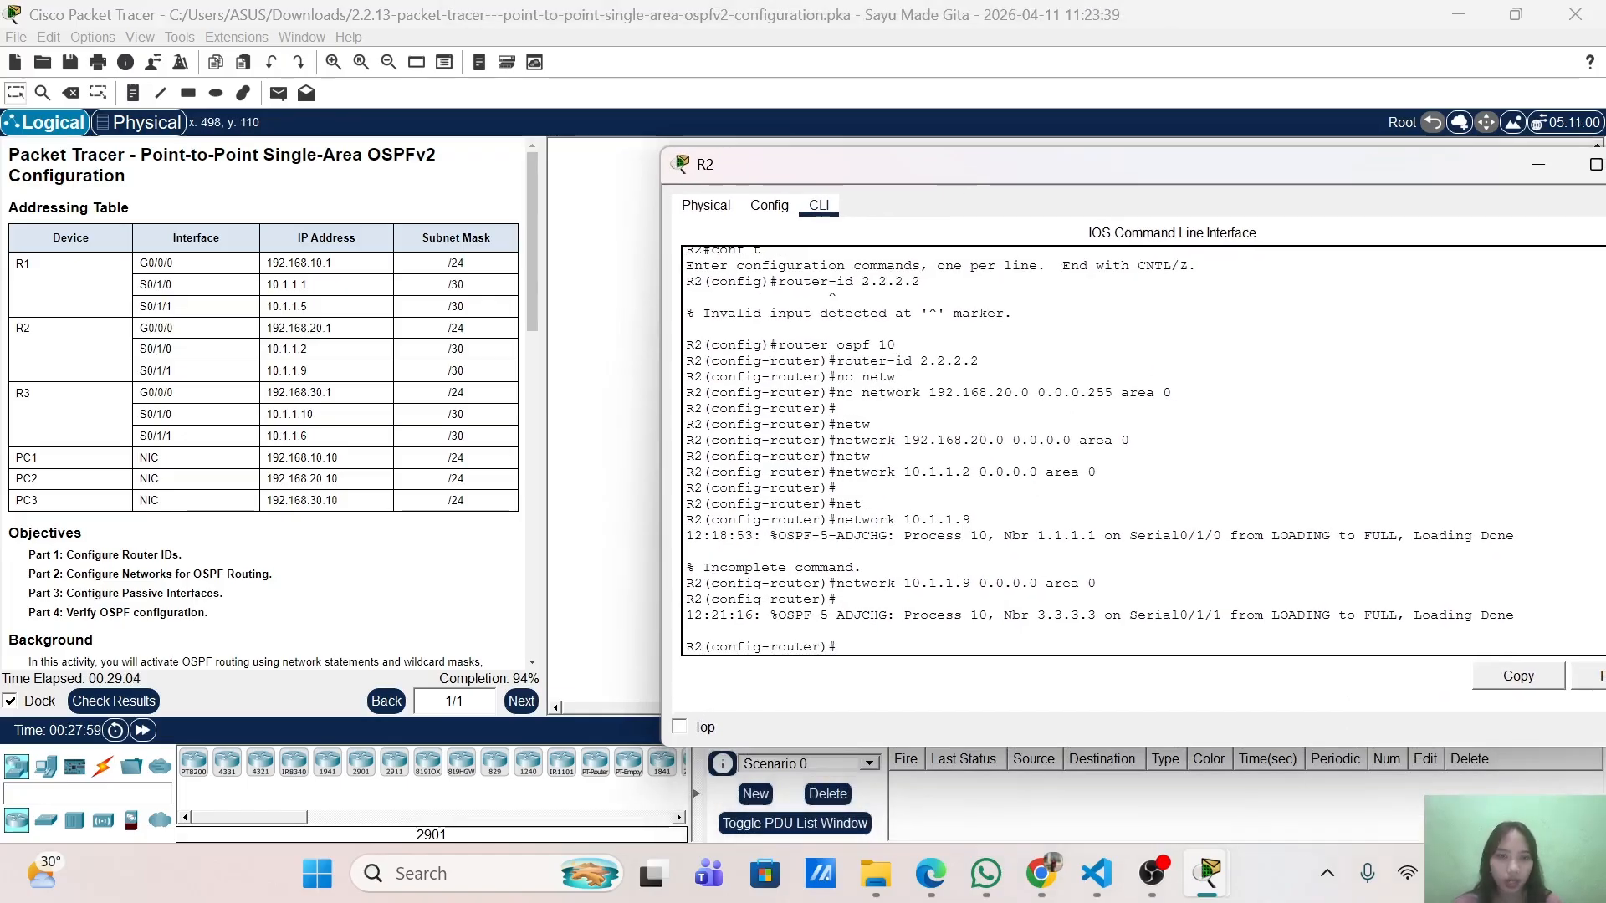
{"action": "left_click_drag", "start_coordinate": [1071, 440], "coordinate": [1130, 440]}
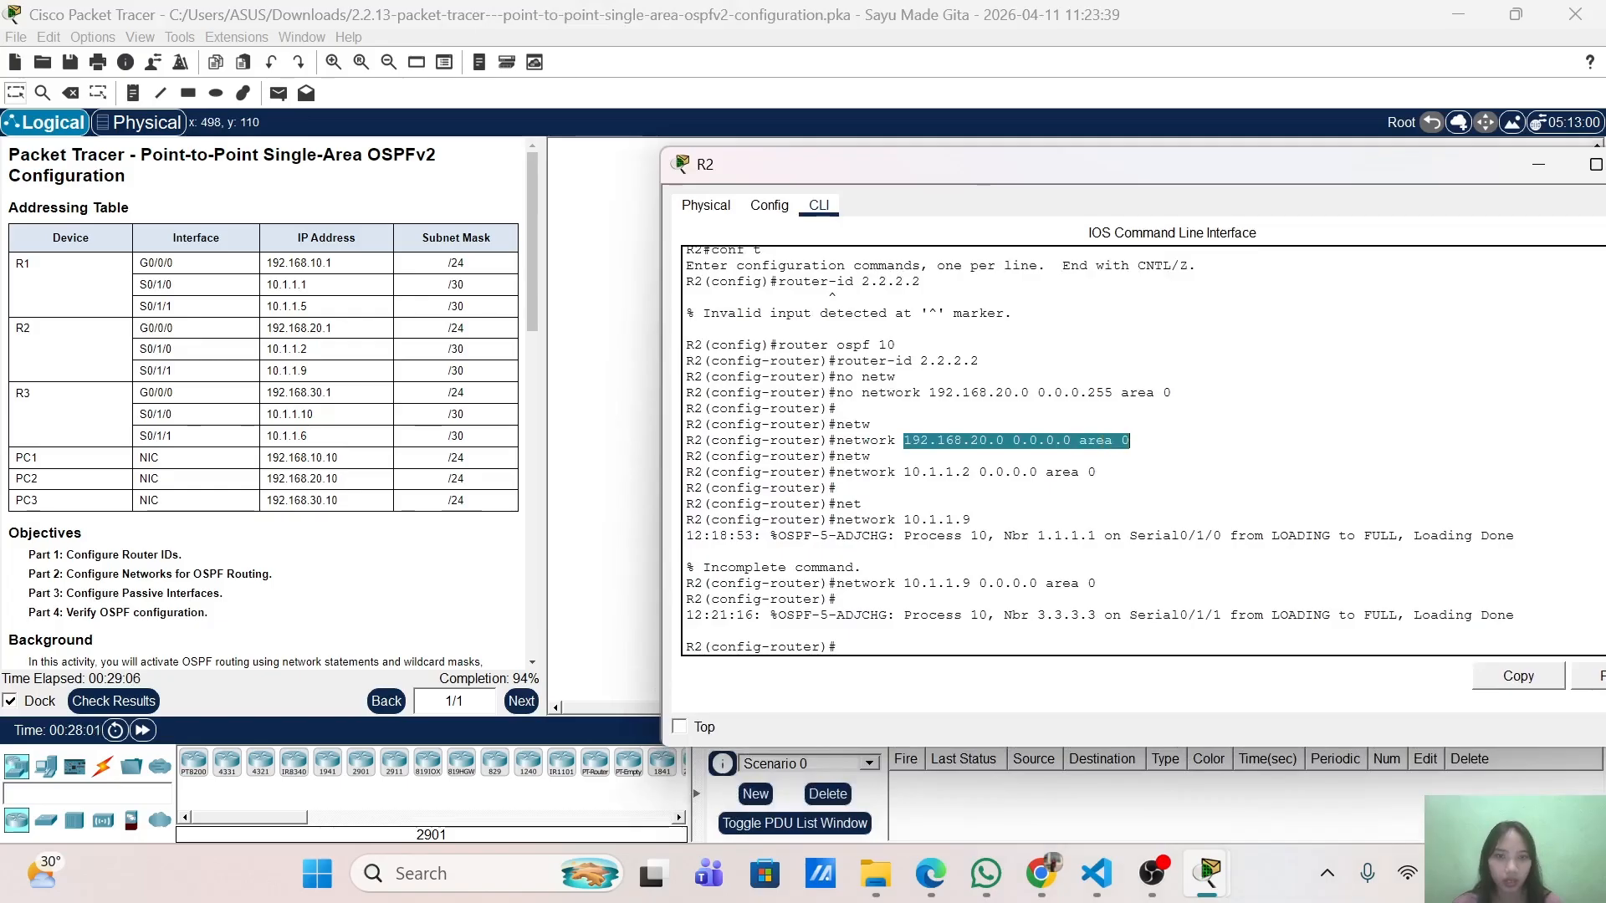
Remove the network 192.168.20.0 0.0.0.0 area 0 statement from R2's OSPF process 10.
{"action": "scroll", "coordinate": [1130, 440], "scroll_direction": "down", "scroll_amount": 4}
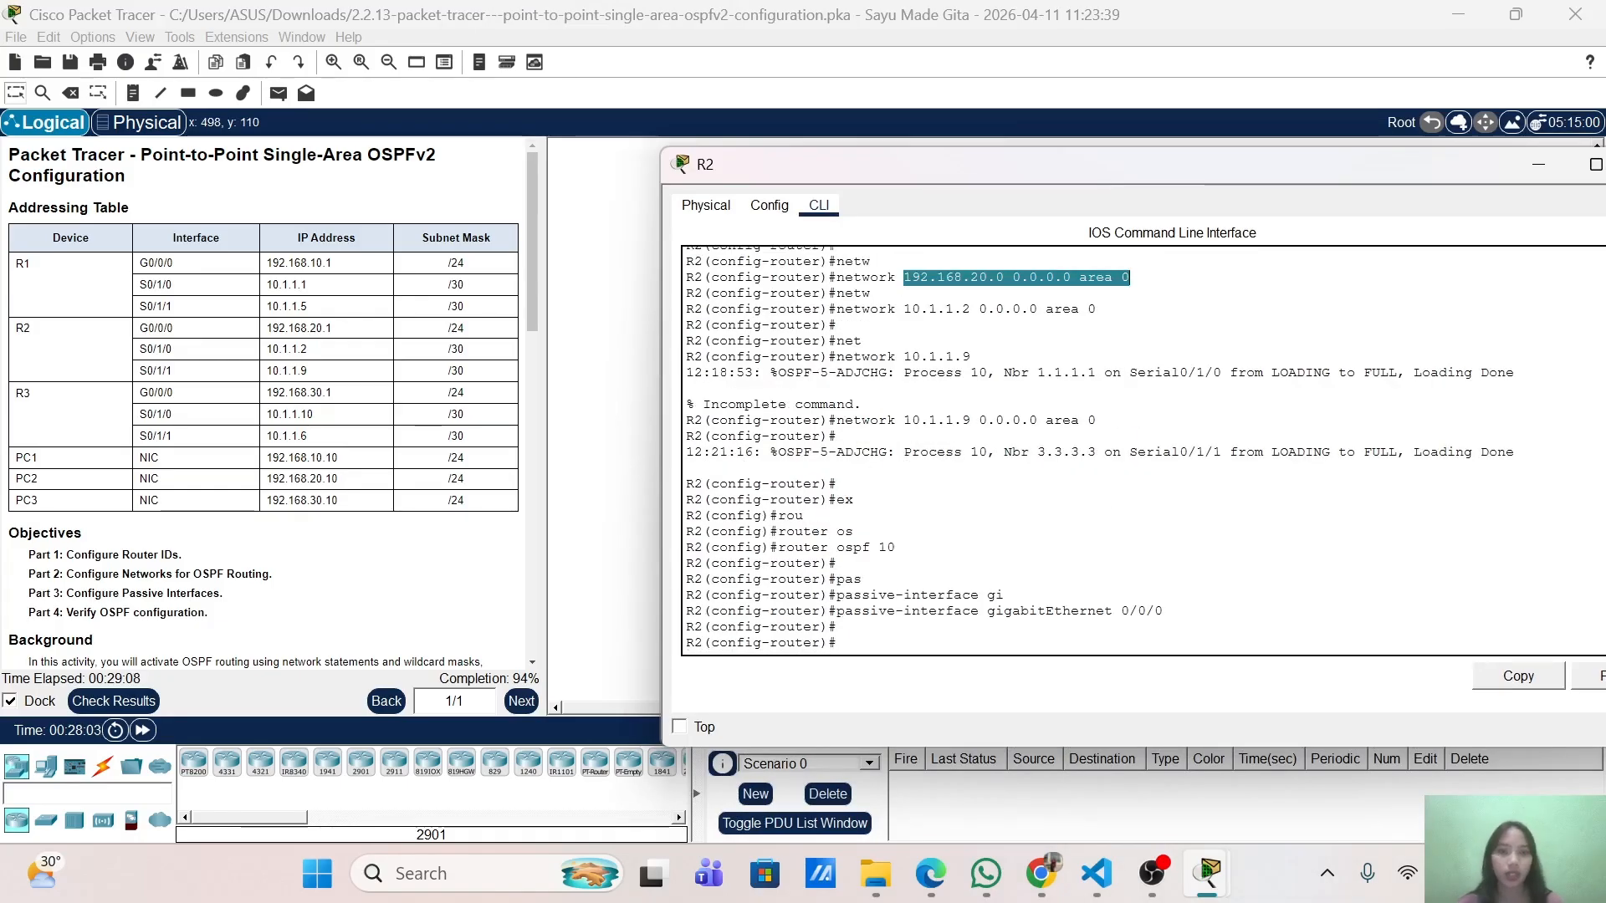
{"action": "left_click", "coordinate": [838, 642]}
{"action": "scroll", "coordinate": [1099, 449], "scroll_direction": "up", "scroll_amount": 6}
{"action": "scroll", "coordinate": [1099, 449], "scroll_direction": "down", "scroll_amount": 6}
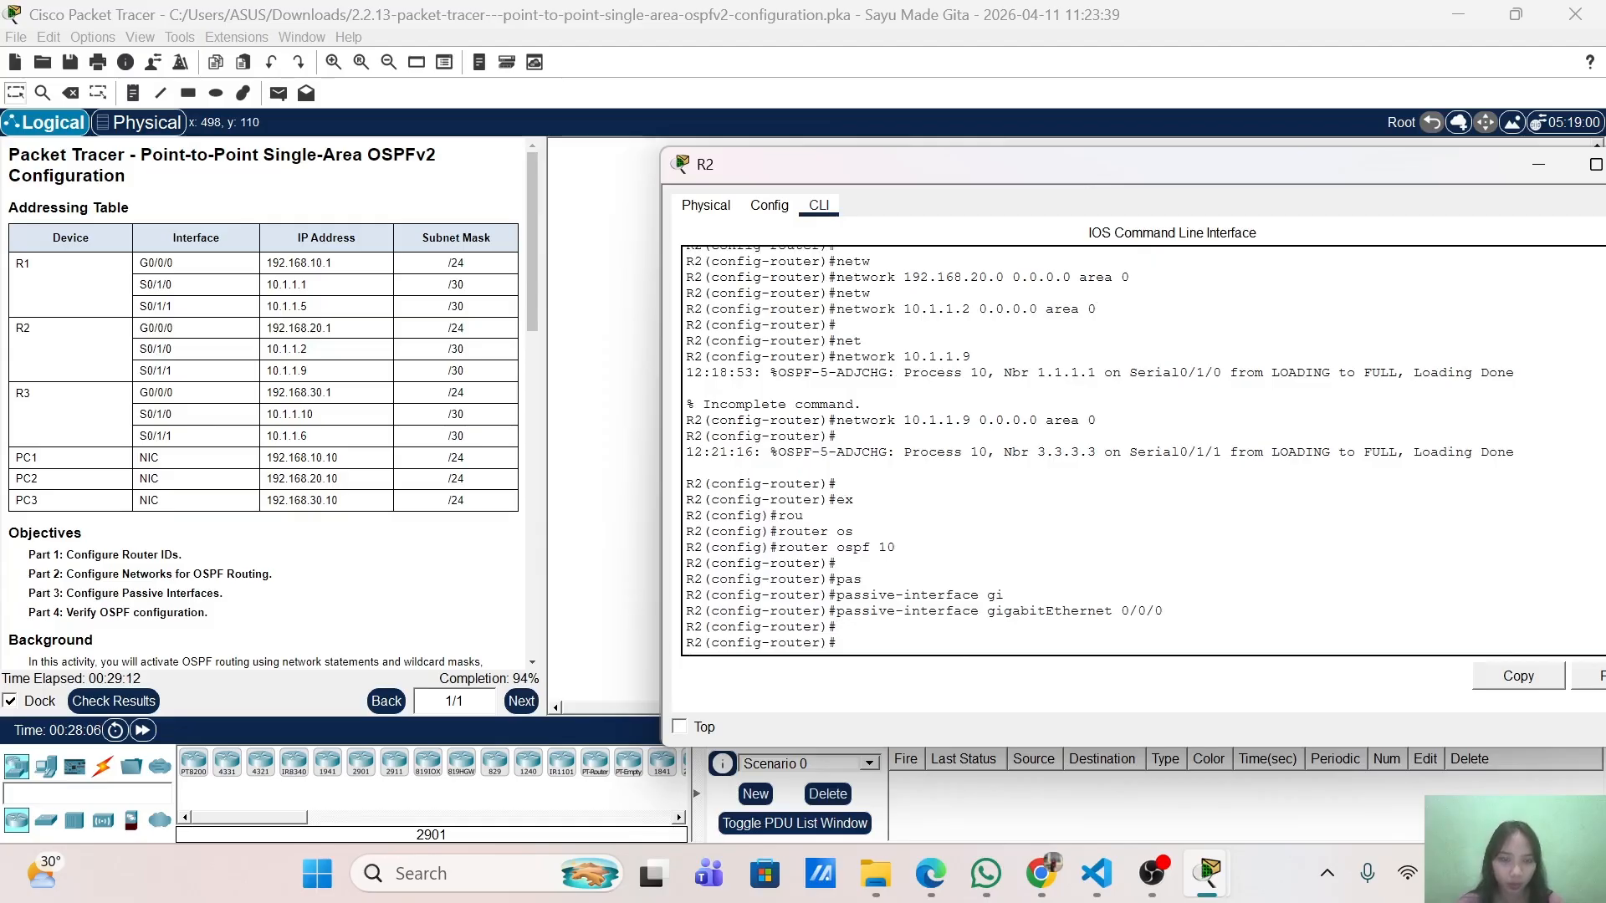
{"action": "scroll", "coordinate": [1099, 449], "scroll_direction": "up", "scroll_amount": 6}
{"action": "scroll", "coordinate": [1099, 449], "scroll_direction": "down", "scroll_amount": 6}
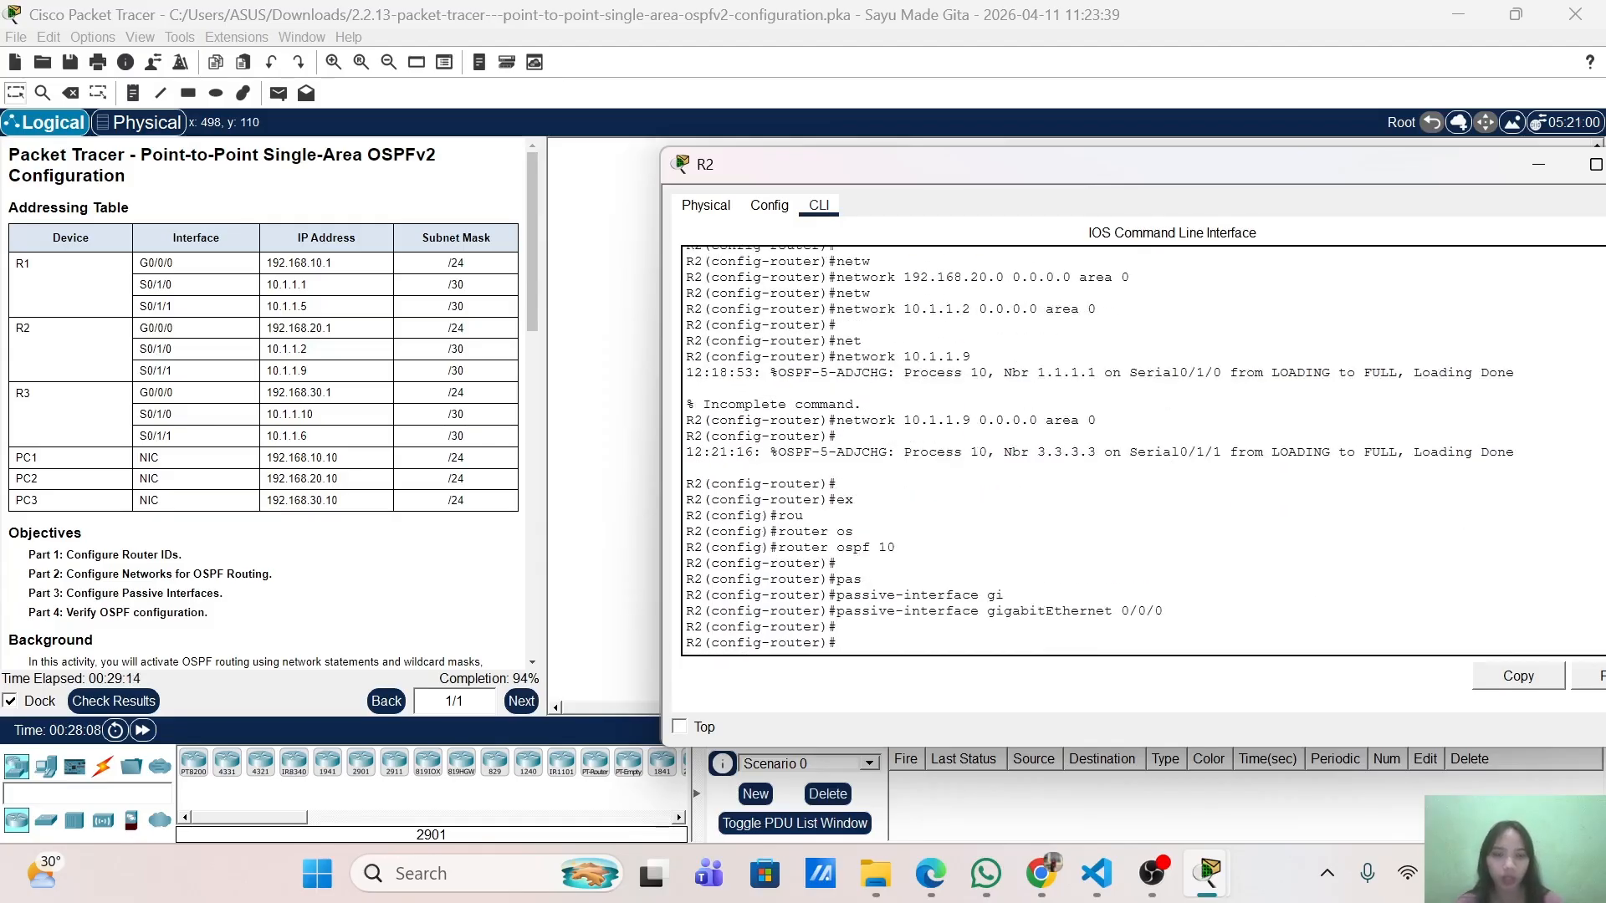
{"action": "type", "text": "no "}
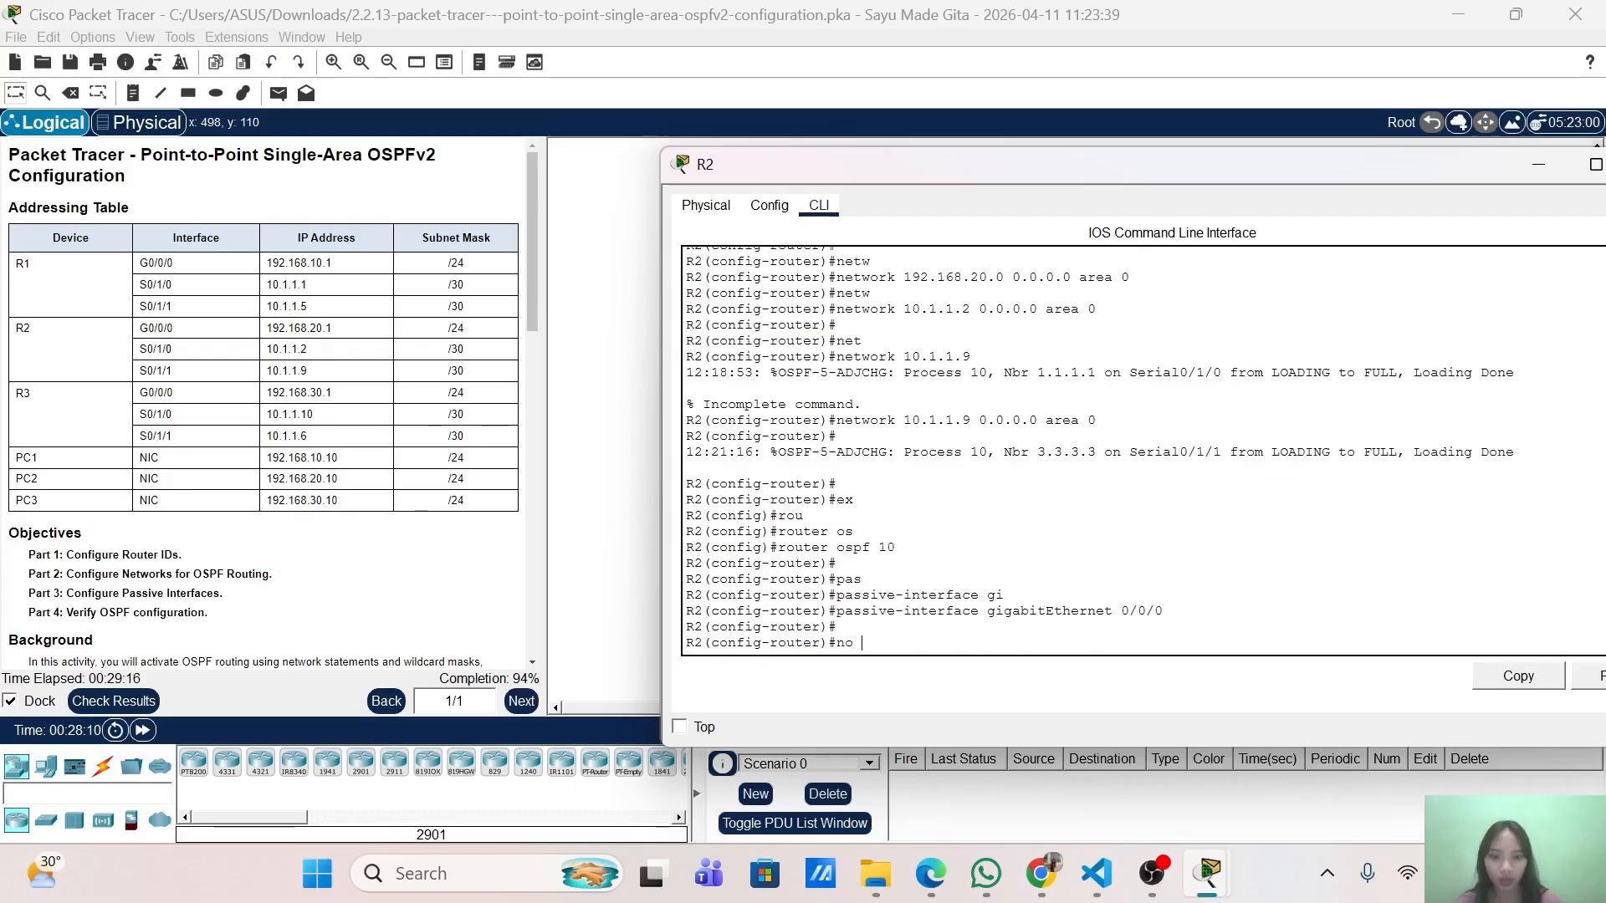
{"action": "type", "text": "network"}
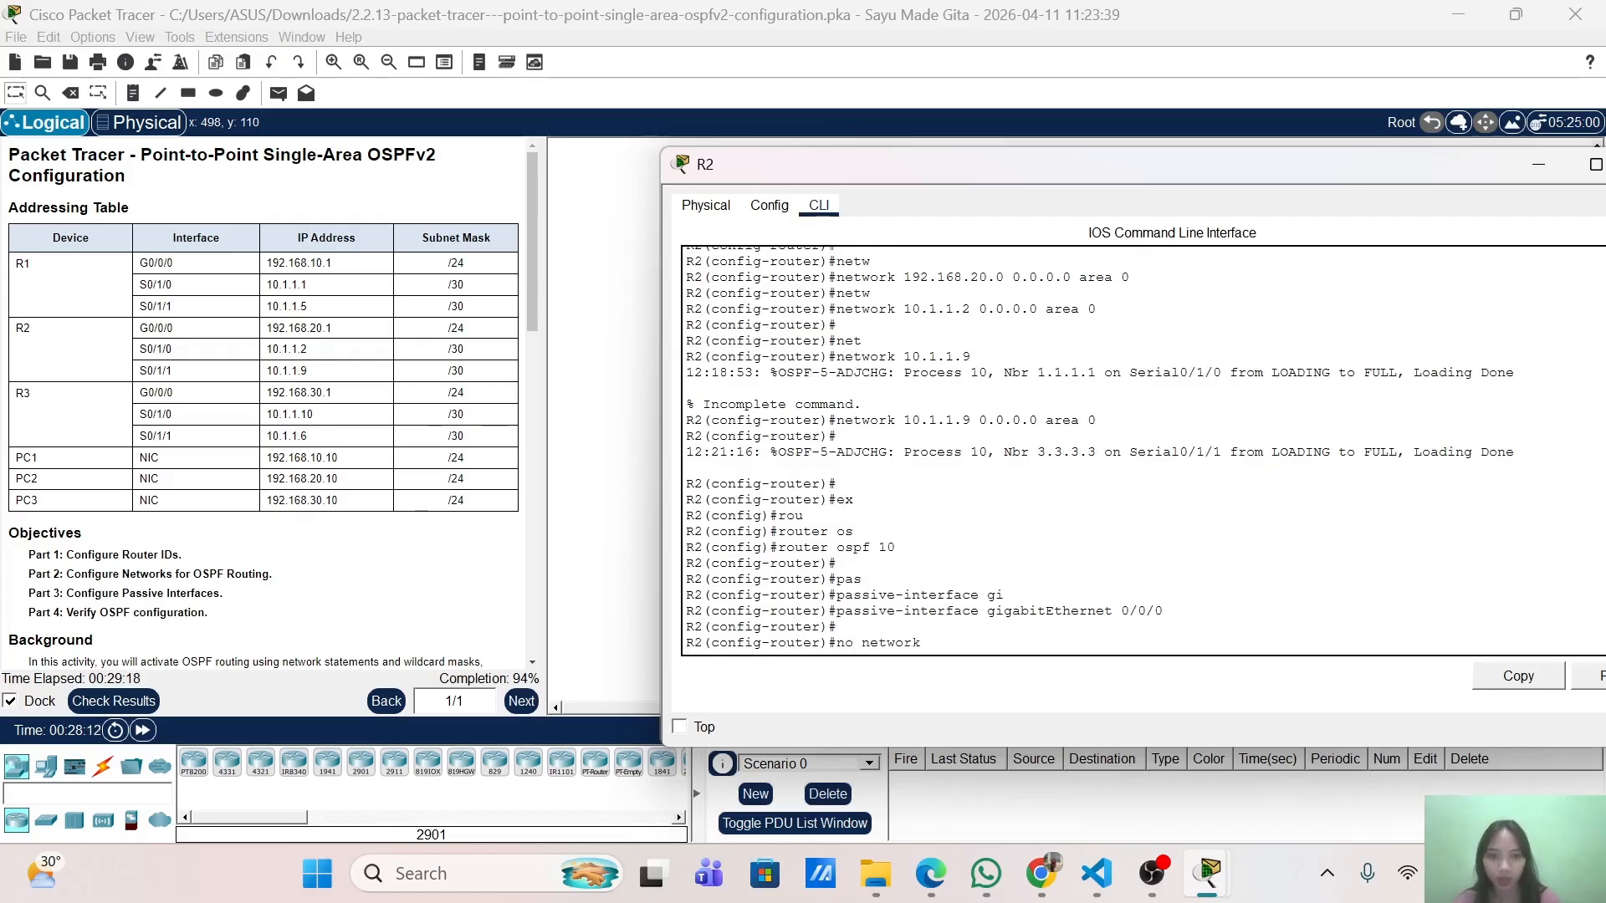
{"action": "type", "text": " 192.168."}
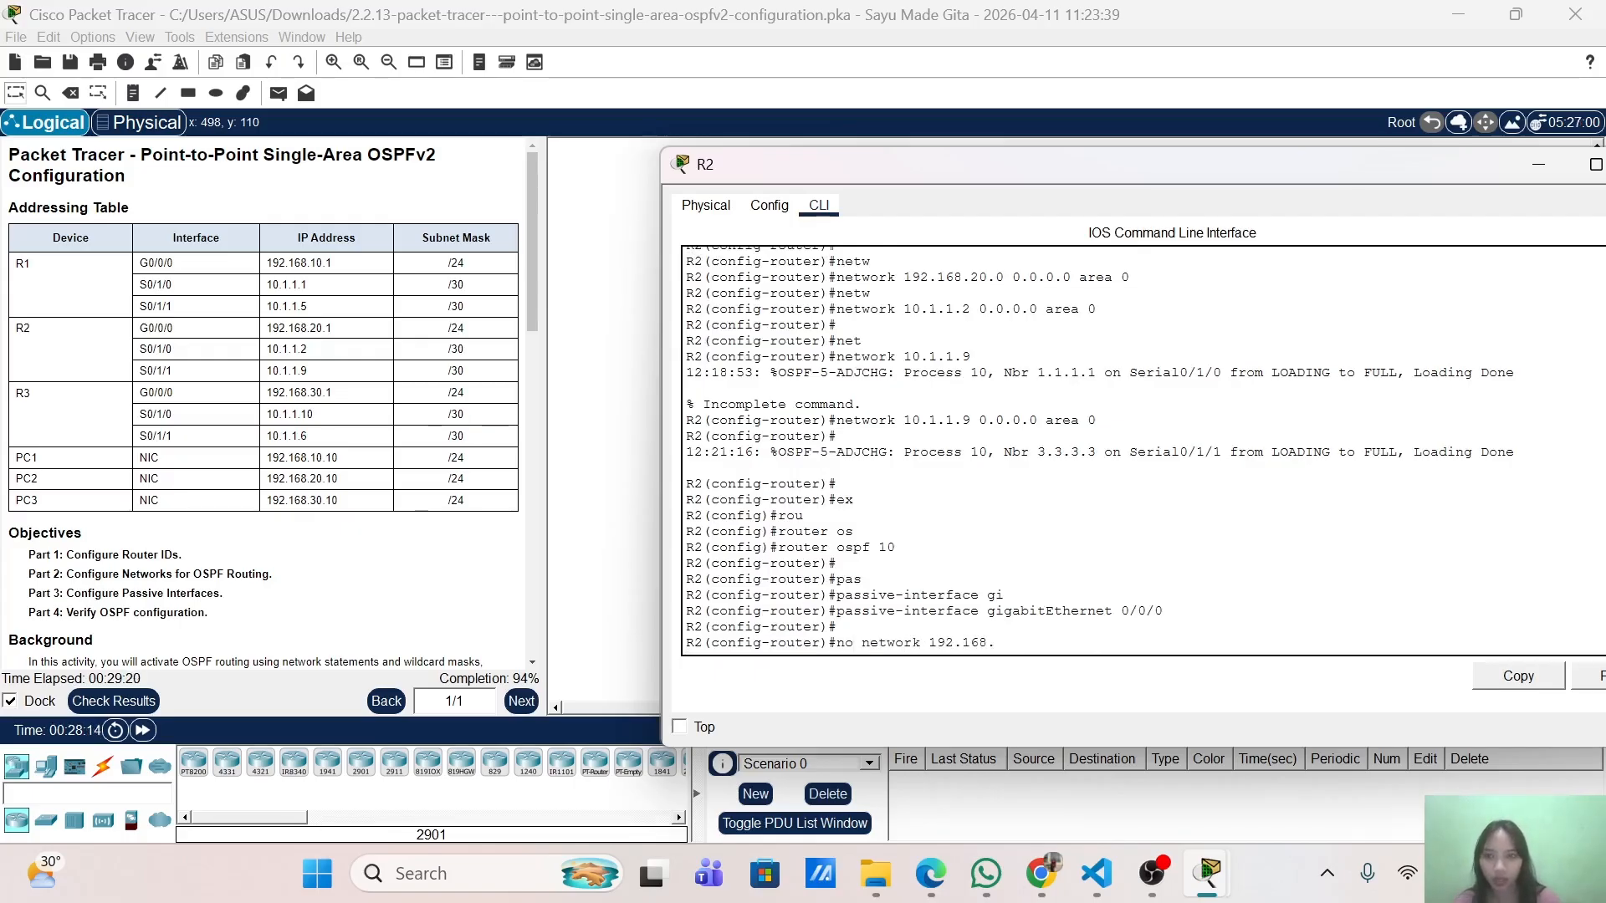
{"action": "type", "text": "20.0"}
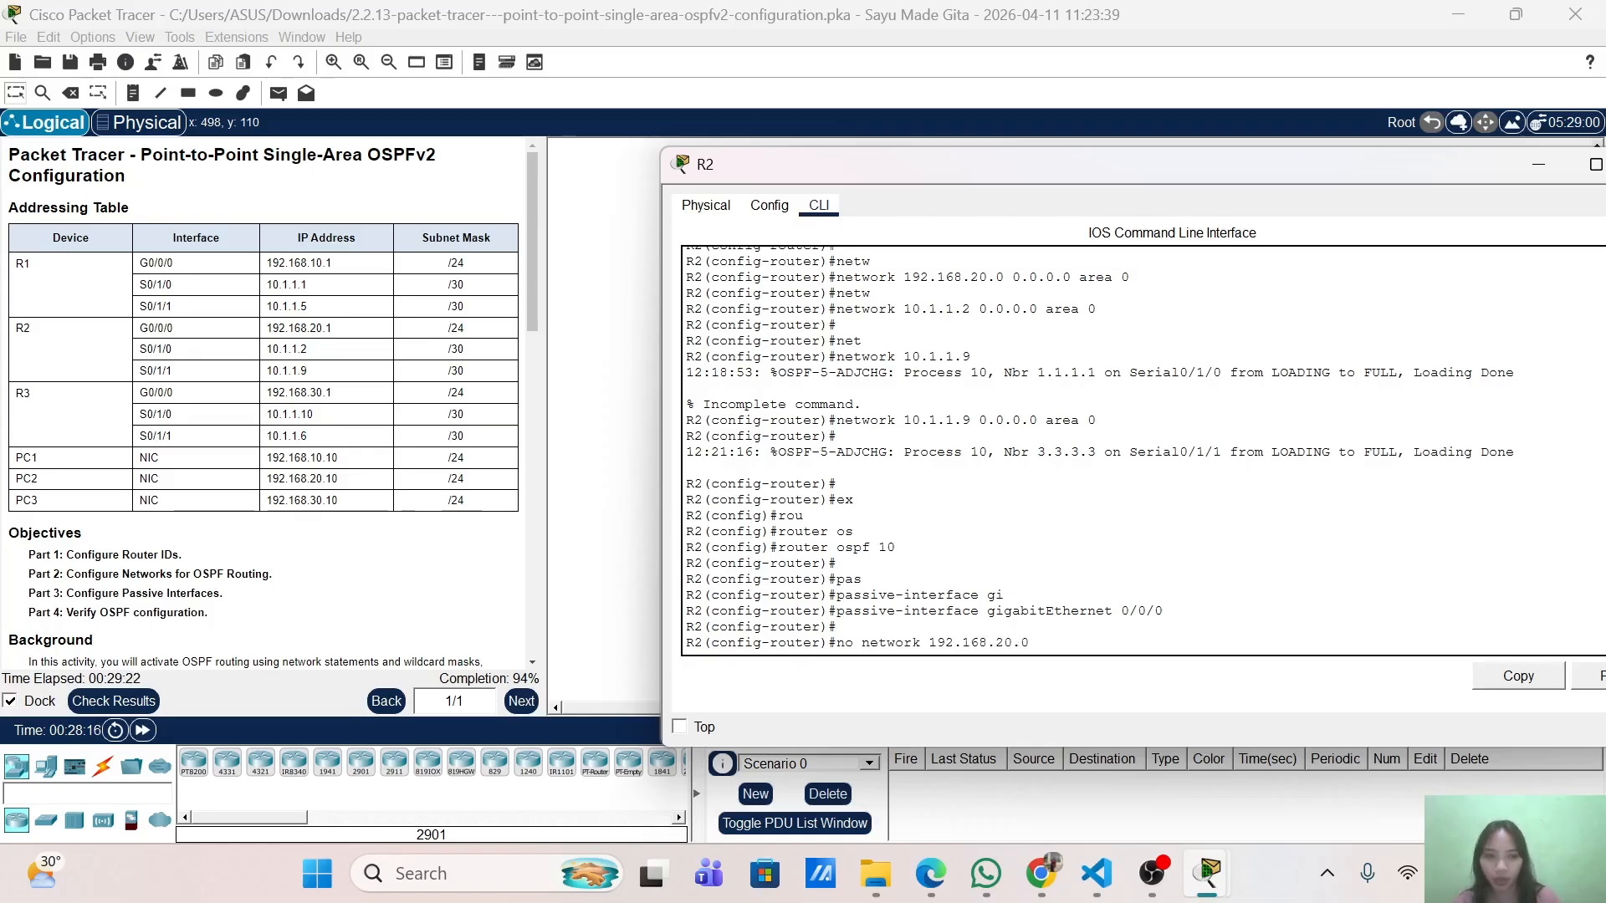
{"action": "type", "text": " 0.0.0."}
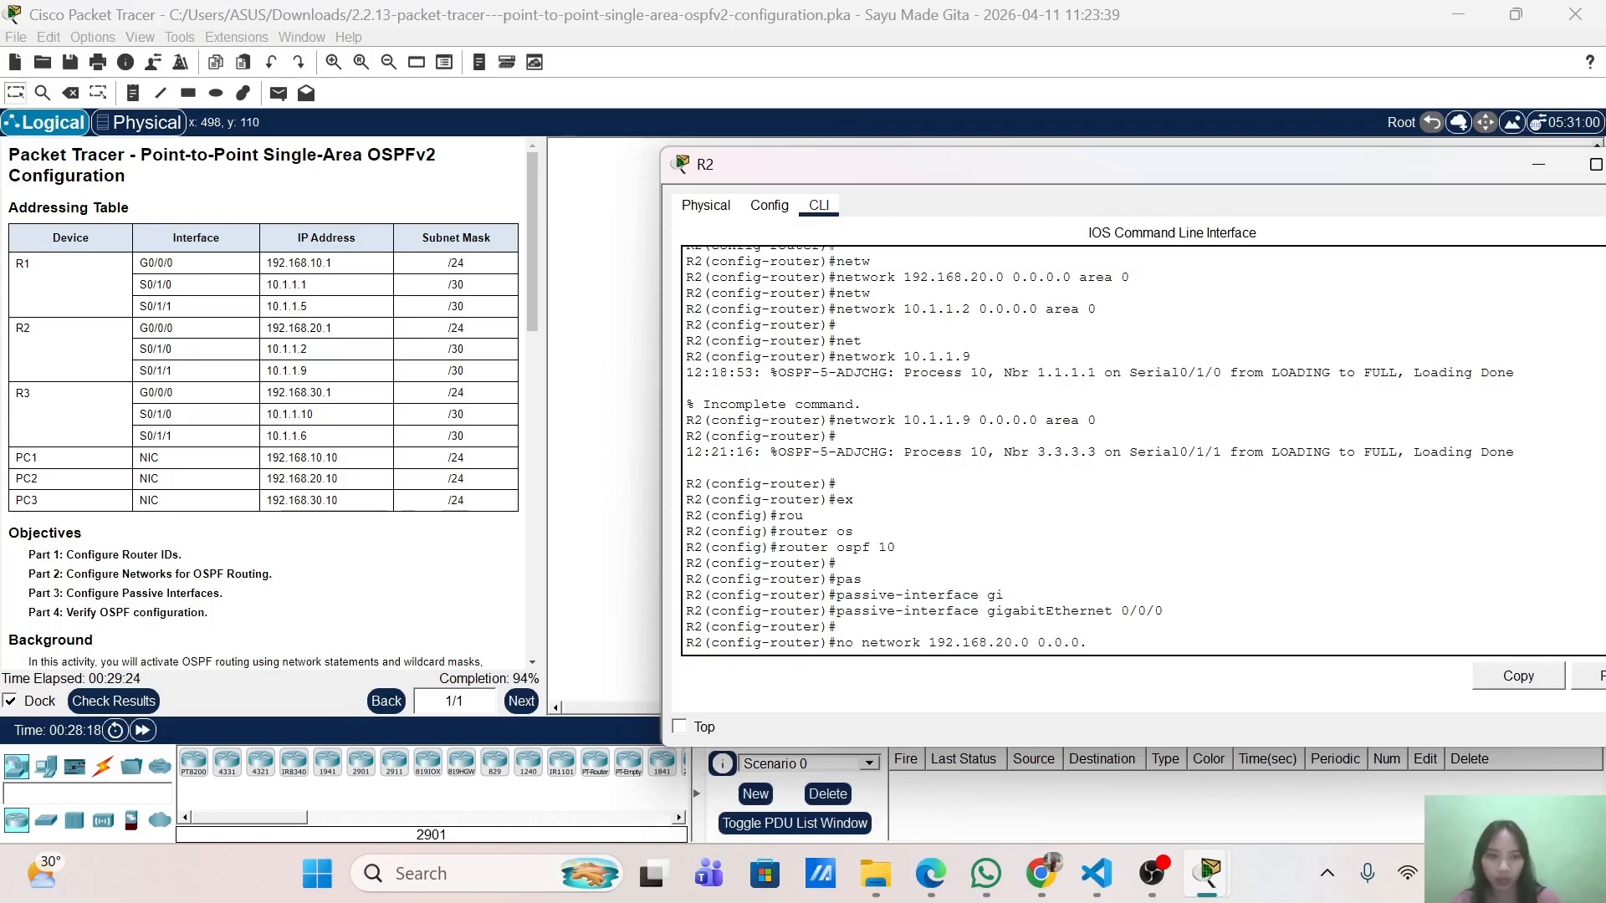
{"action": "type", "text": "0 area 0"}
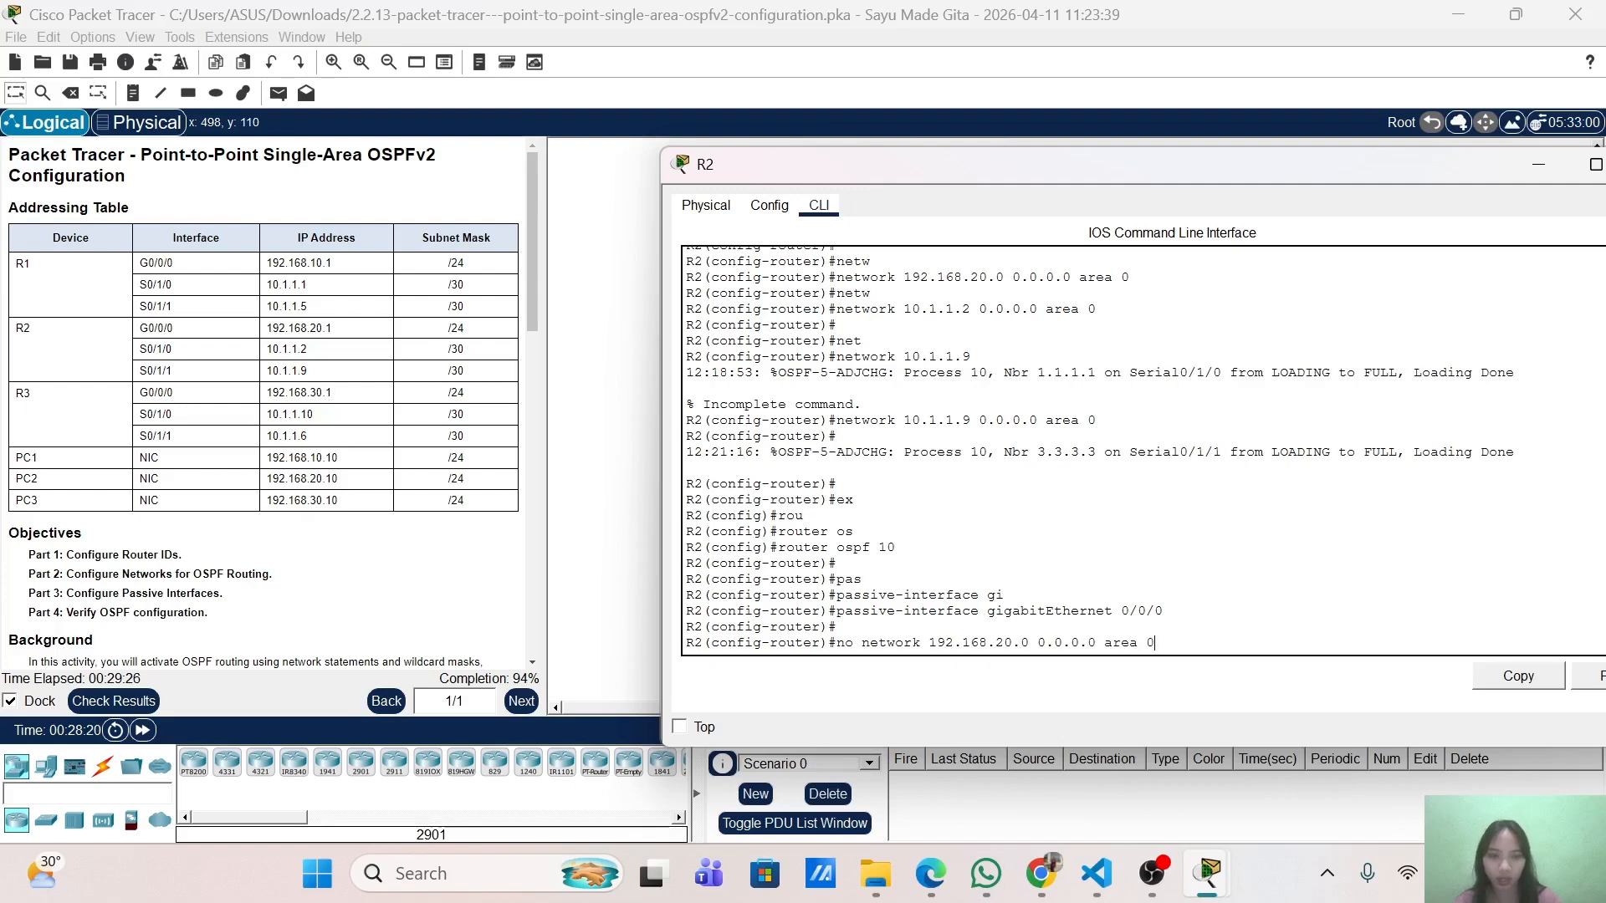
{"action": "key", "text": "Return"}
{"action": "key", "text": "Return"}
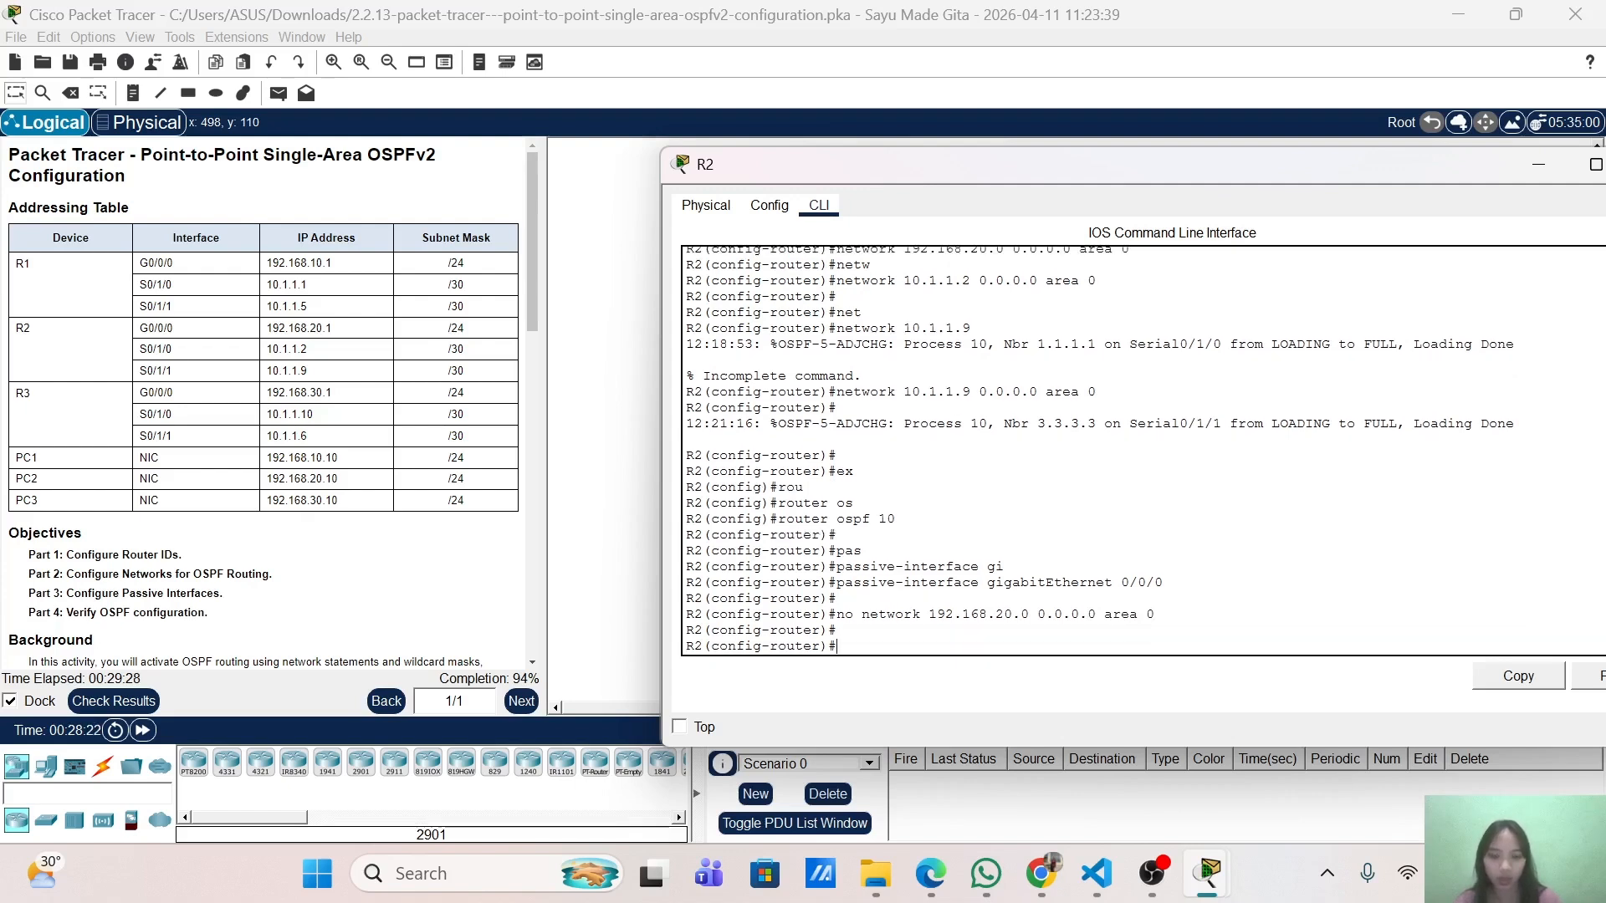
Add network 192.168.20.1 with wildcard mask 0.0.0.0 in area 0 to R2's OSPF process.
{"action": "type", "text": "net"}
{"action": "key", "text": "BackSpace"}
{"action": "key", "text": "Tab"}
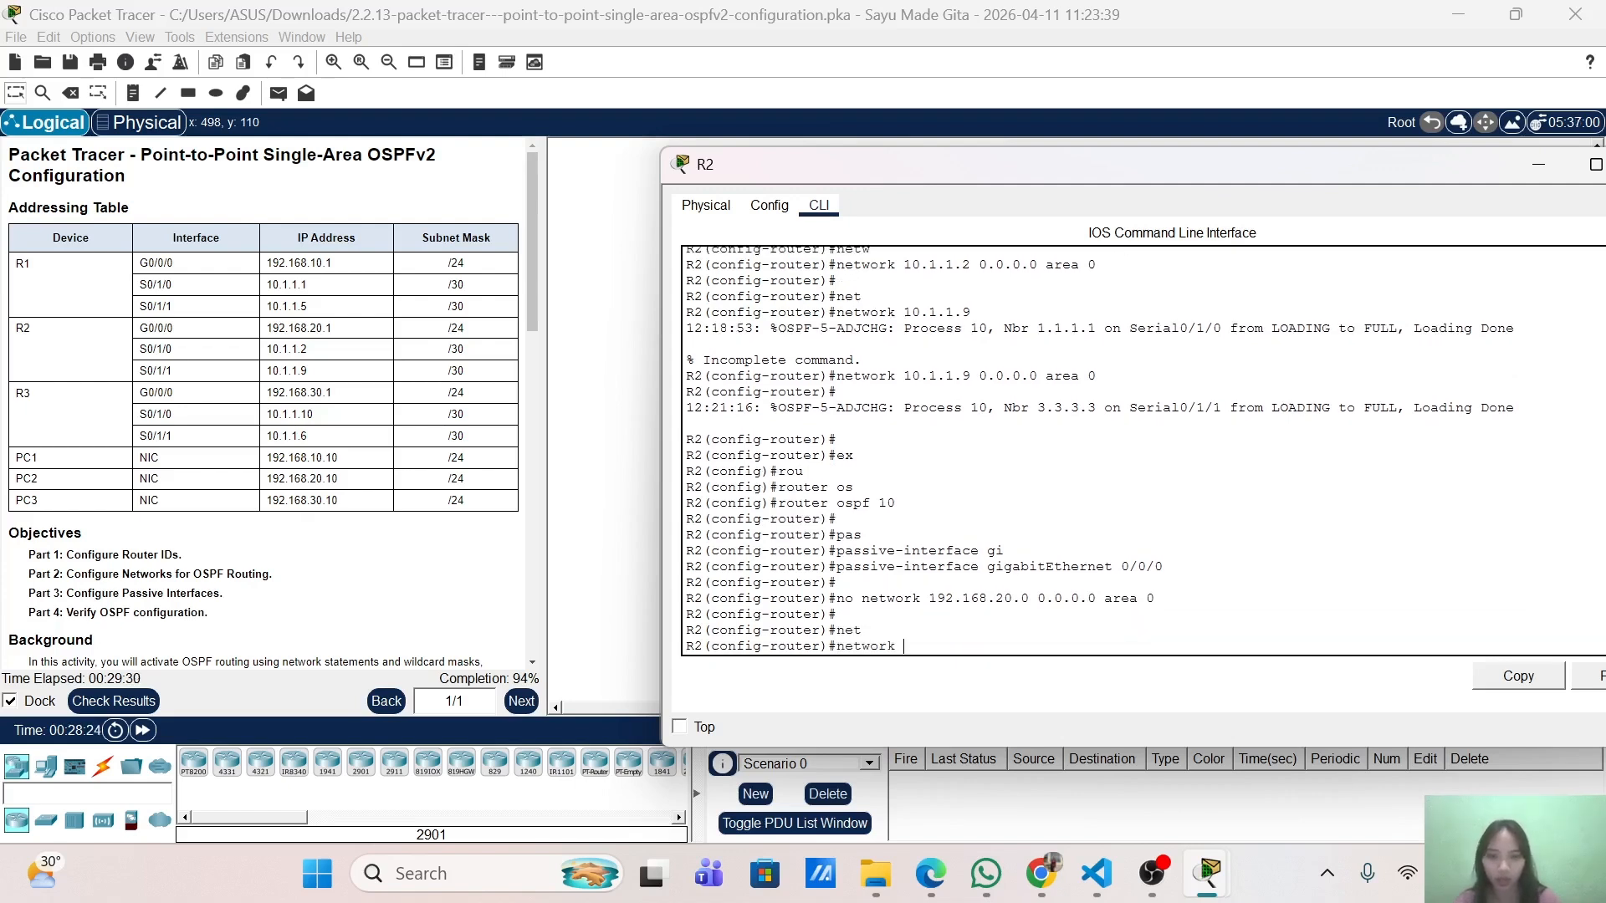
{"action": "type", "text": "192.168.2"}
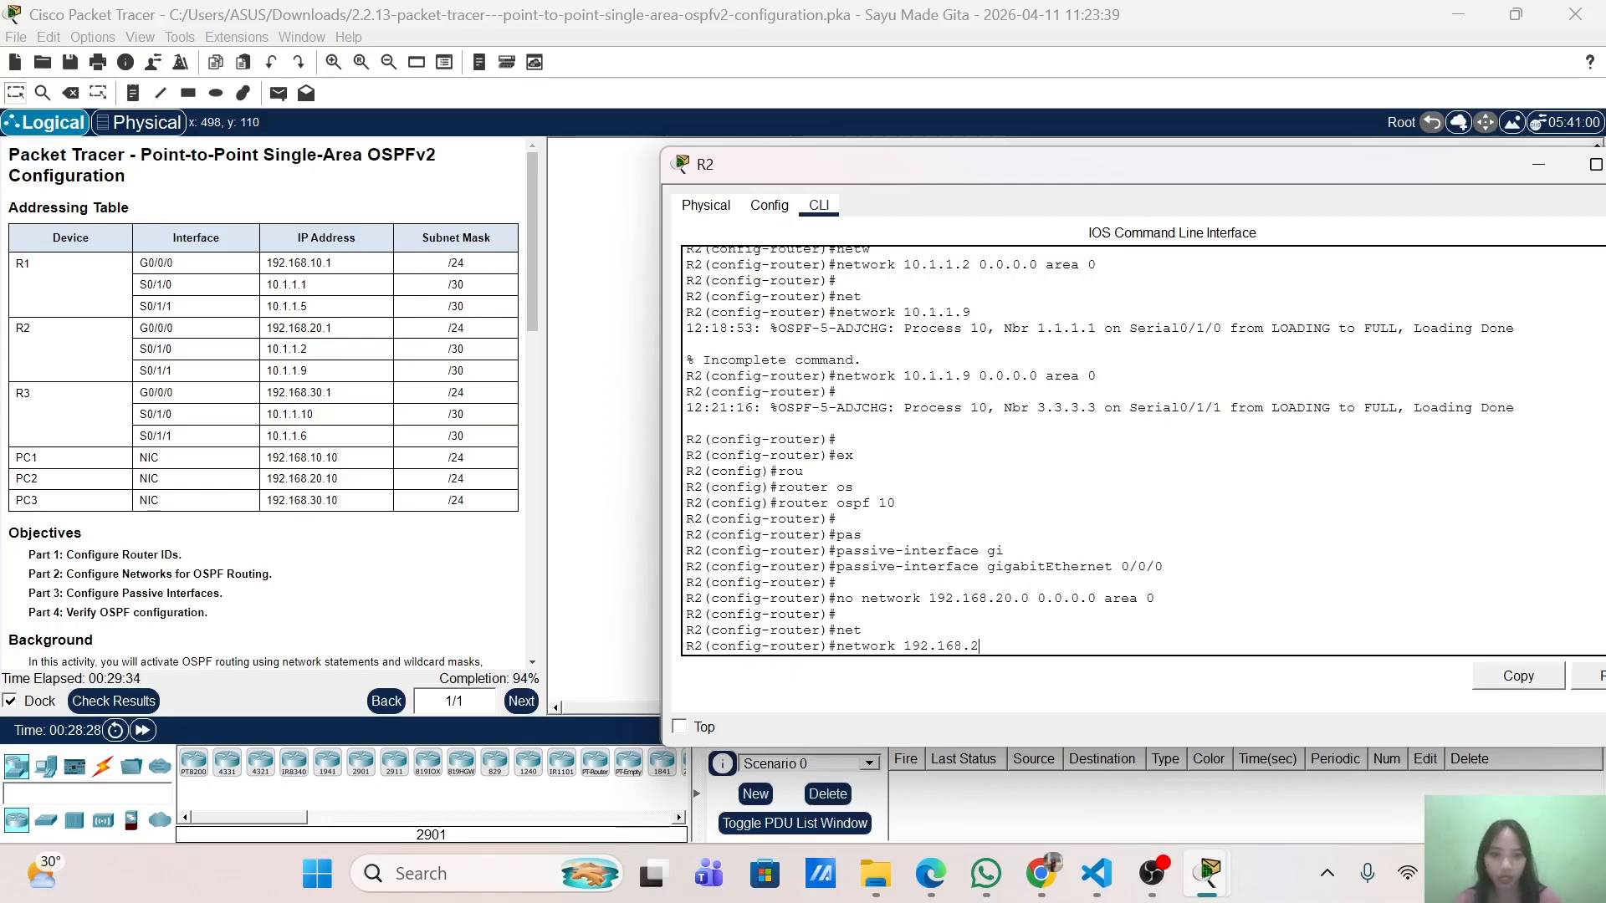
{"action": "type", "text": "-0.1 0.0"}
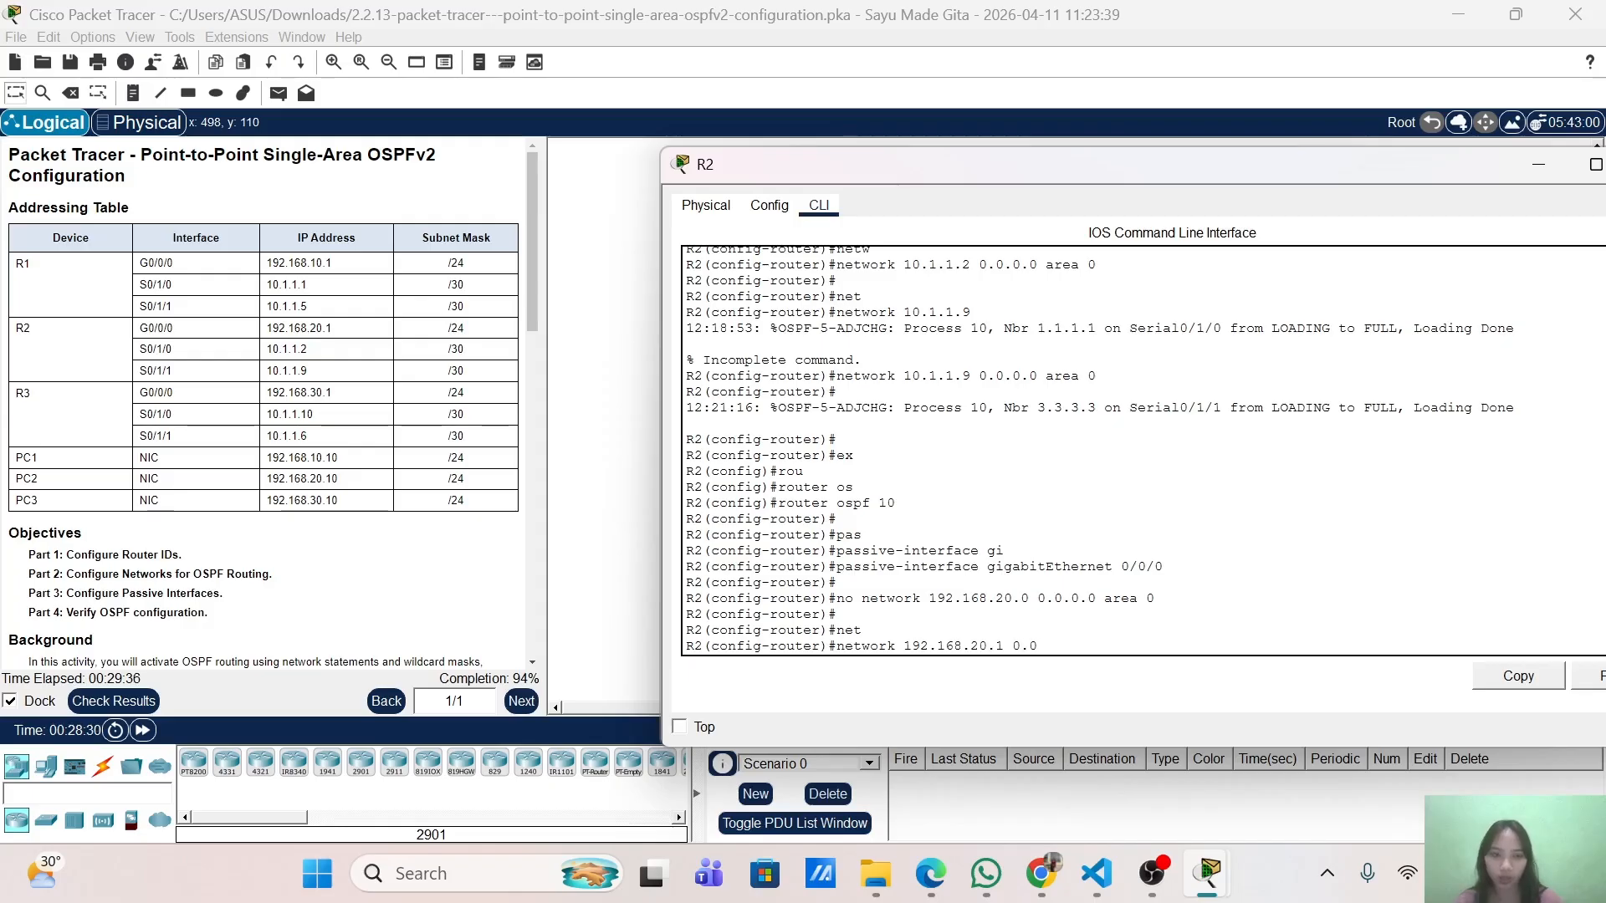
{"action": "type", "text": ".0.0 area 0"}
{"action": "key", "text": "Return"}
{"action": "key", "text": "Return"}
{"action": "key", "text": "Return"}
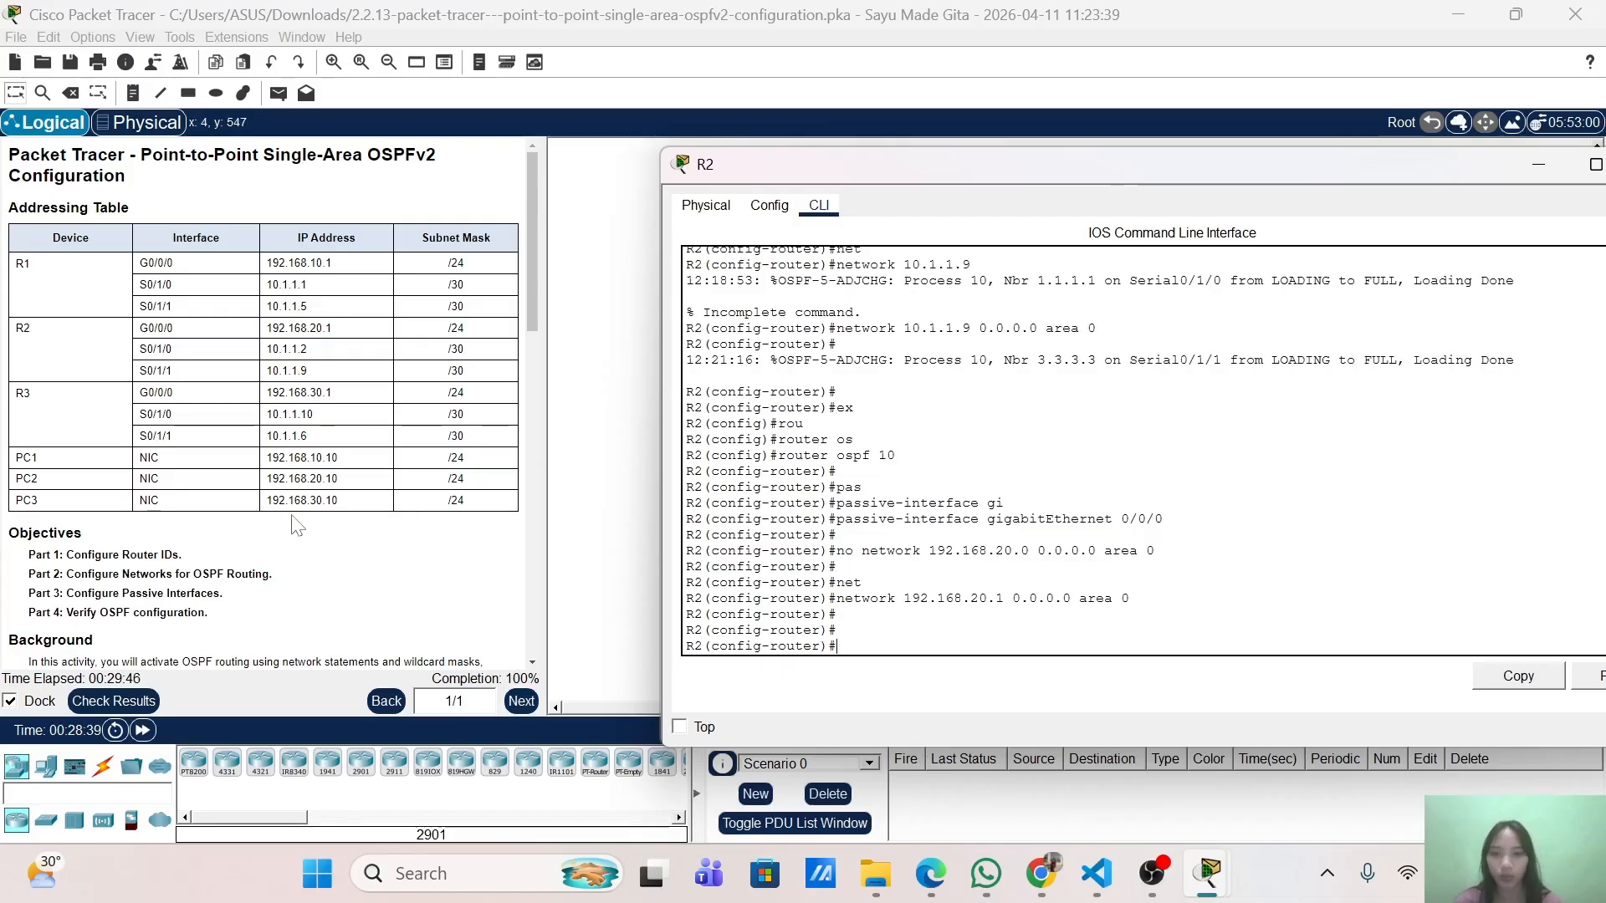
Read the instructions through Part 4 on verifying the OSPF configuration and minimize R2's window.
{"action": "scroll", "coordinate": [287, 460], "scroll_direction": "down", "scroll_amount": 1}
{"action": "scroll", "coordinate": [263, 401], "scroll_direction": "down", "scroll_amount": 10}
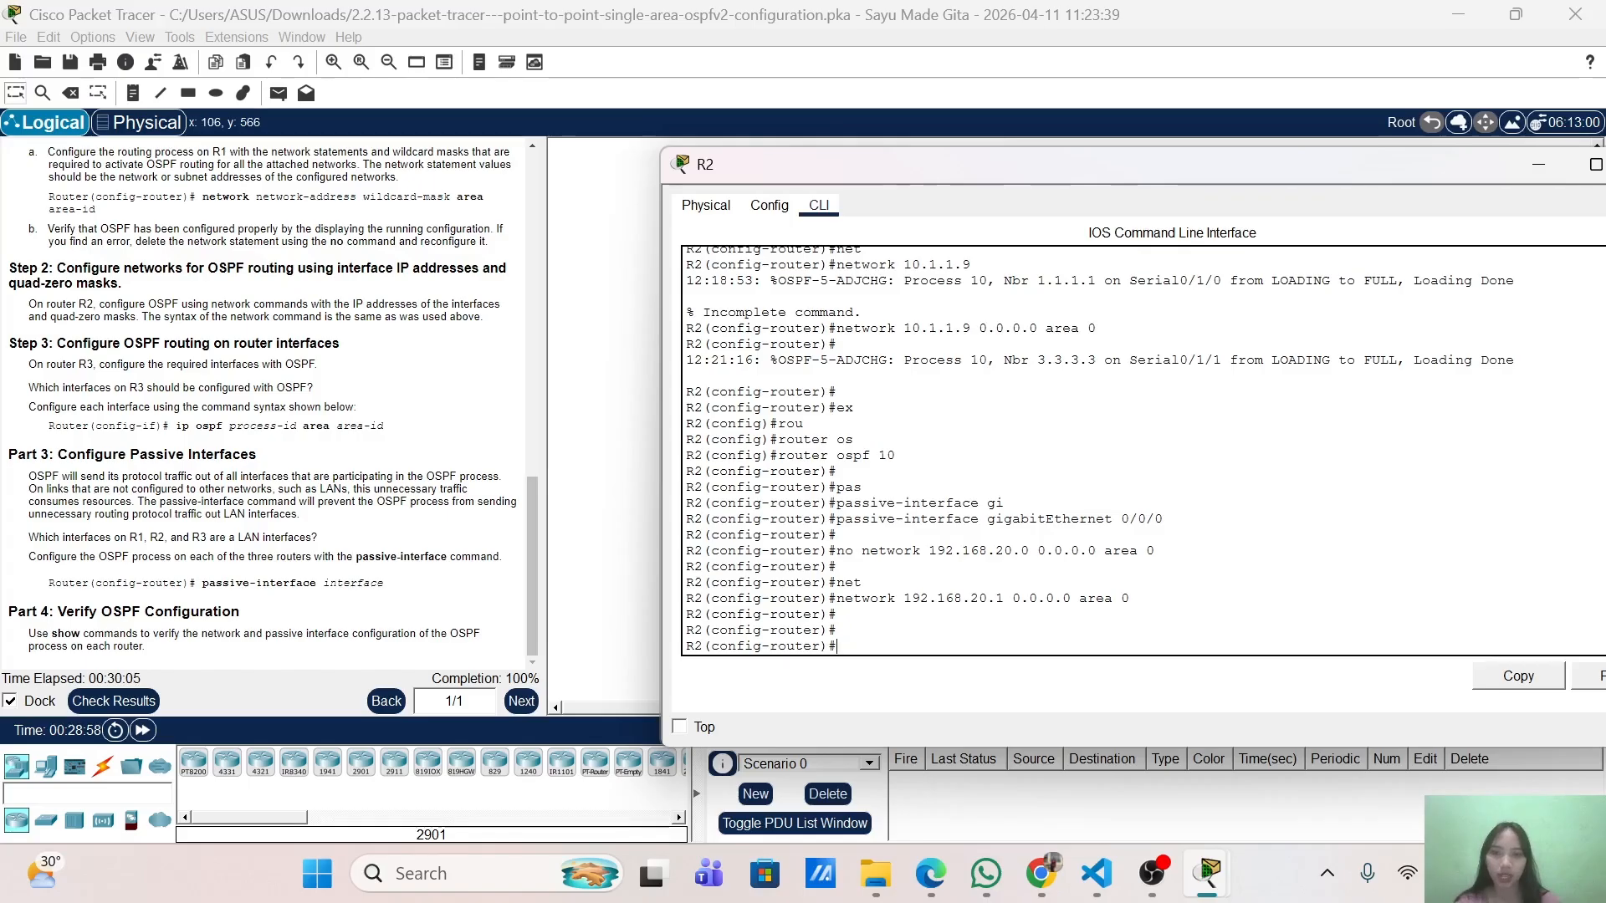
{"action": "left_click", "coordinate": [1537, 166]}
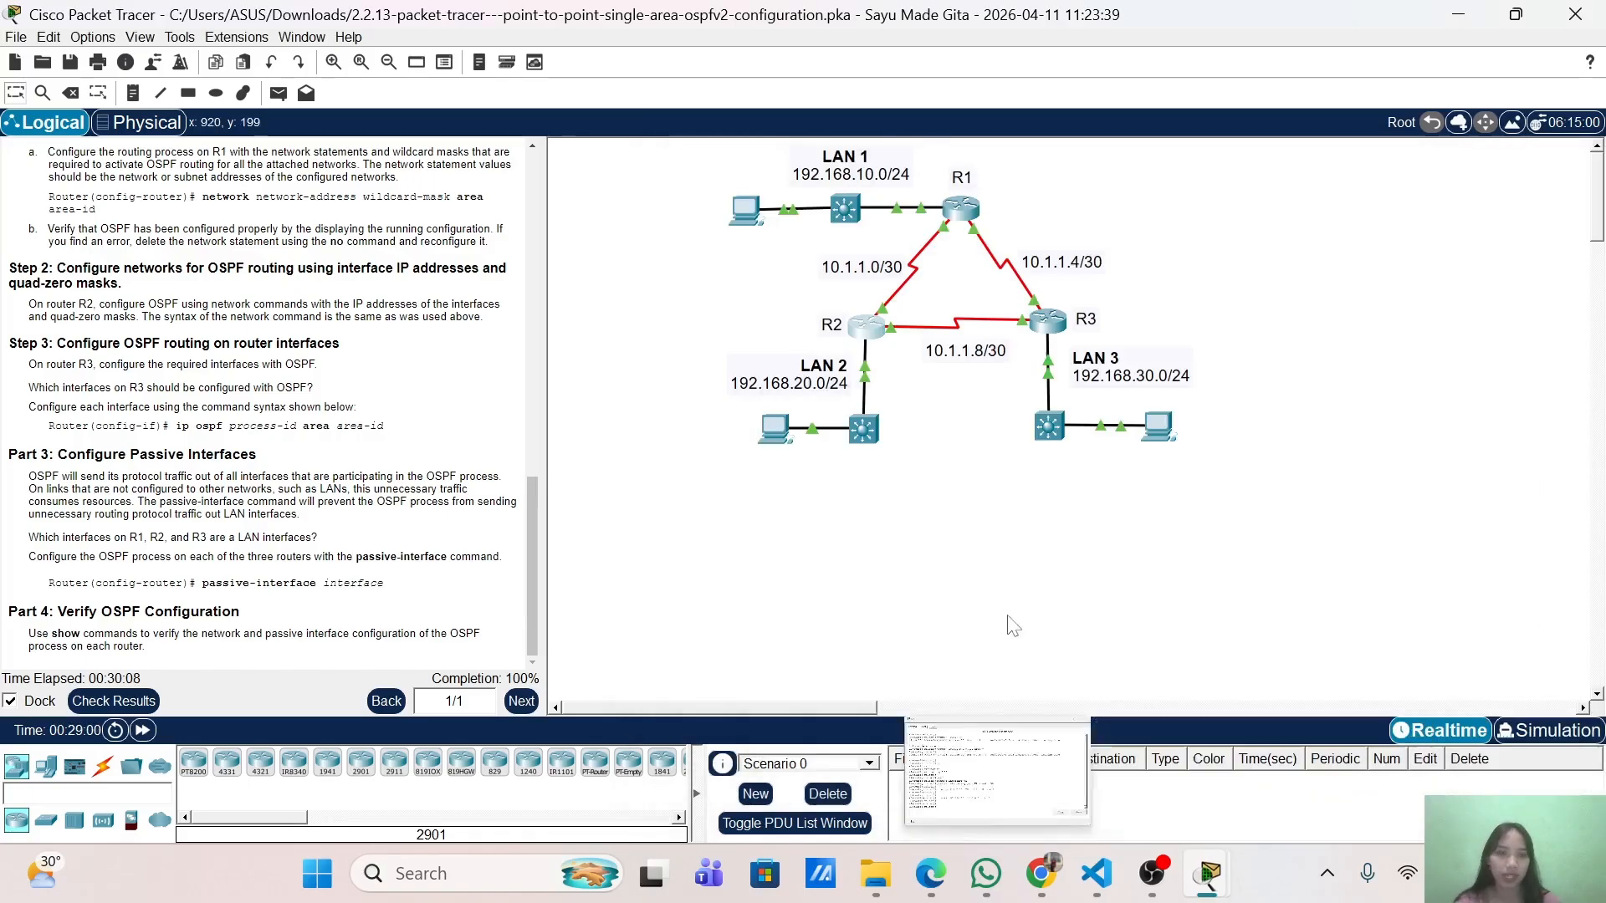
Open R1's command line and exit its router and global configuration modes to privileged EXEC mode.
{"action": "left_click", "coordinate": [960, 208]}
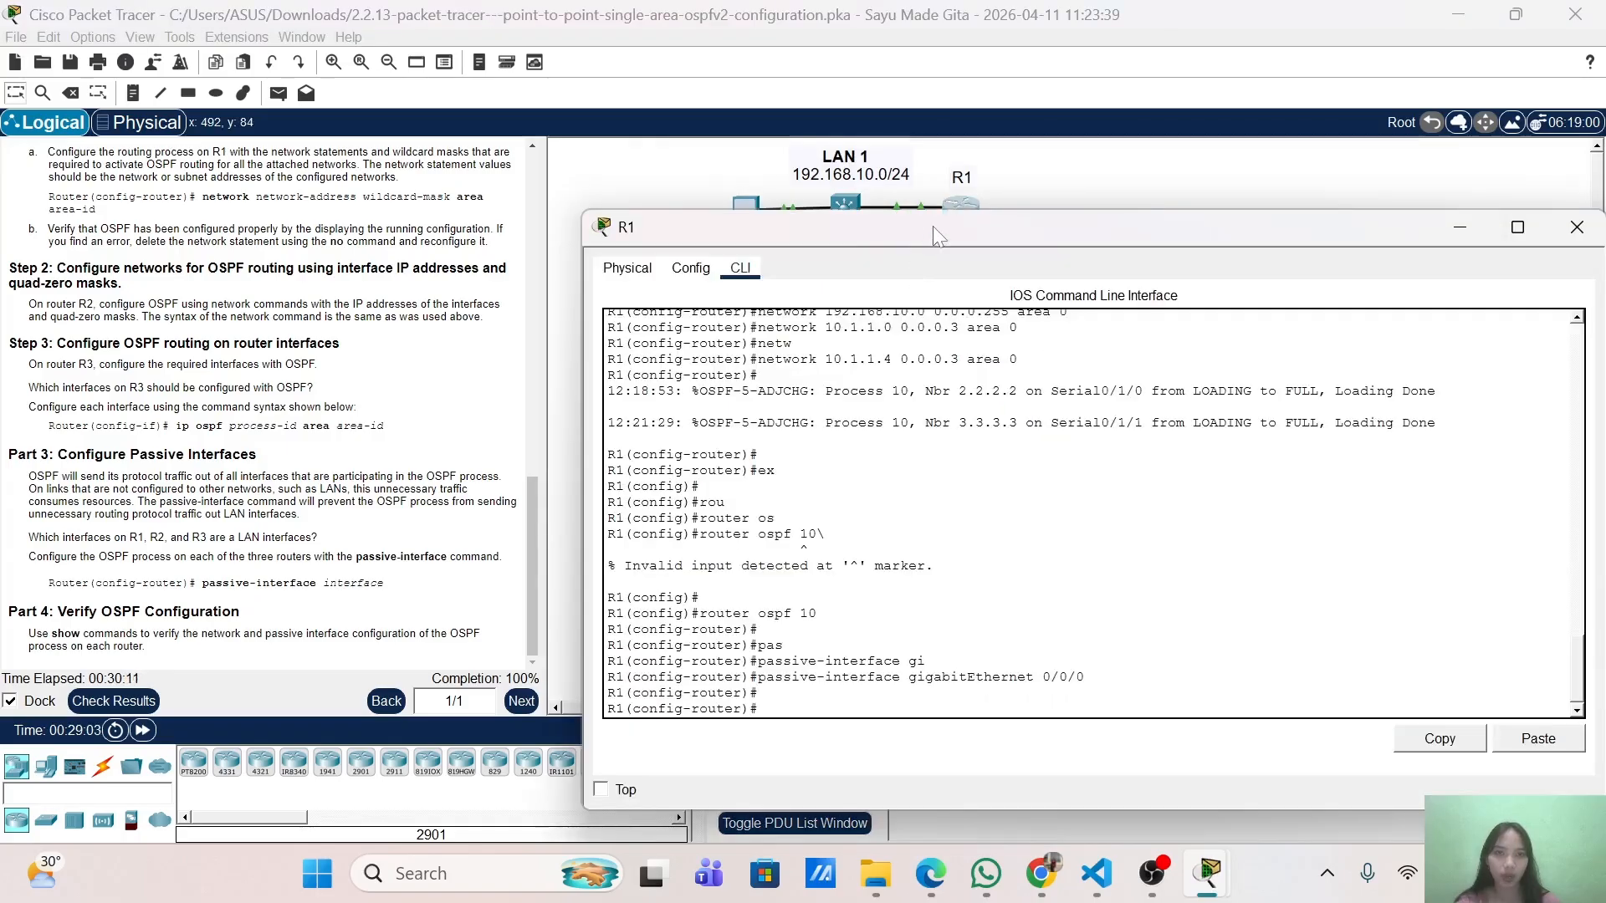
{"action": "left_click_drag", "start_coordinate": [932, 226], "coordinate": [1034, 123]}
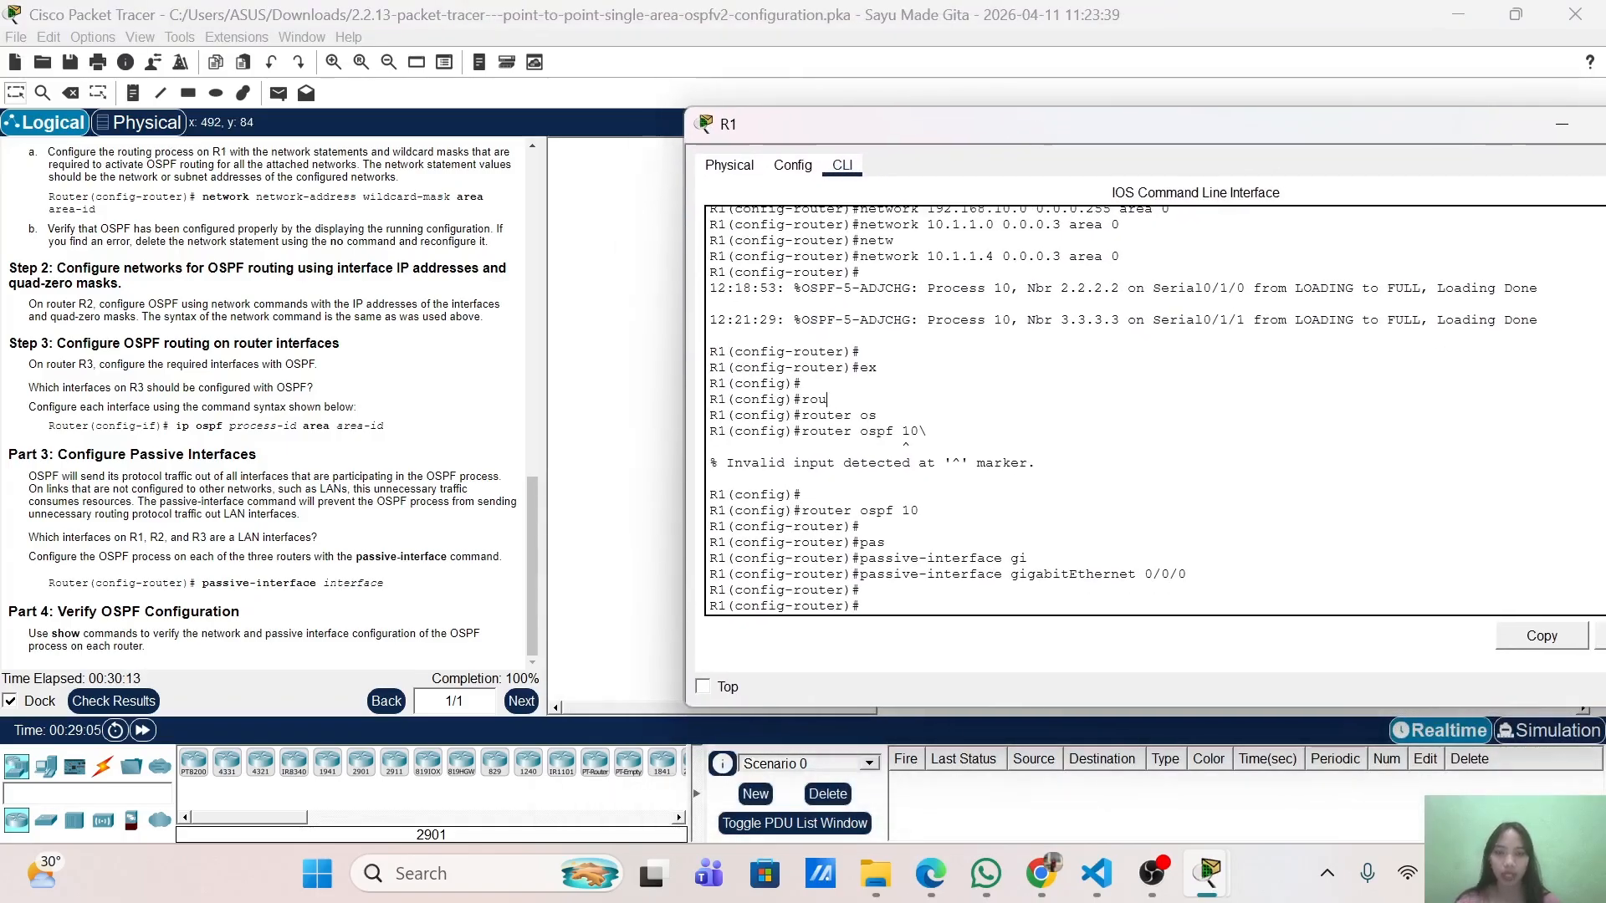
{"action": "key", "text": "Return"}
{"action": "key", "text": "Return"}
{"action": "type", "text": "ex"}
{"action": "key", "text": "Return"}
{"action": "key", "text": "Return"}
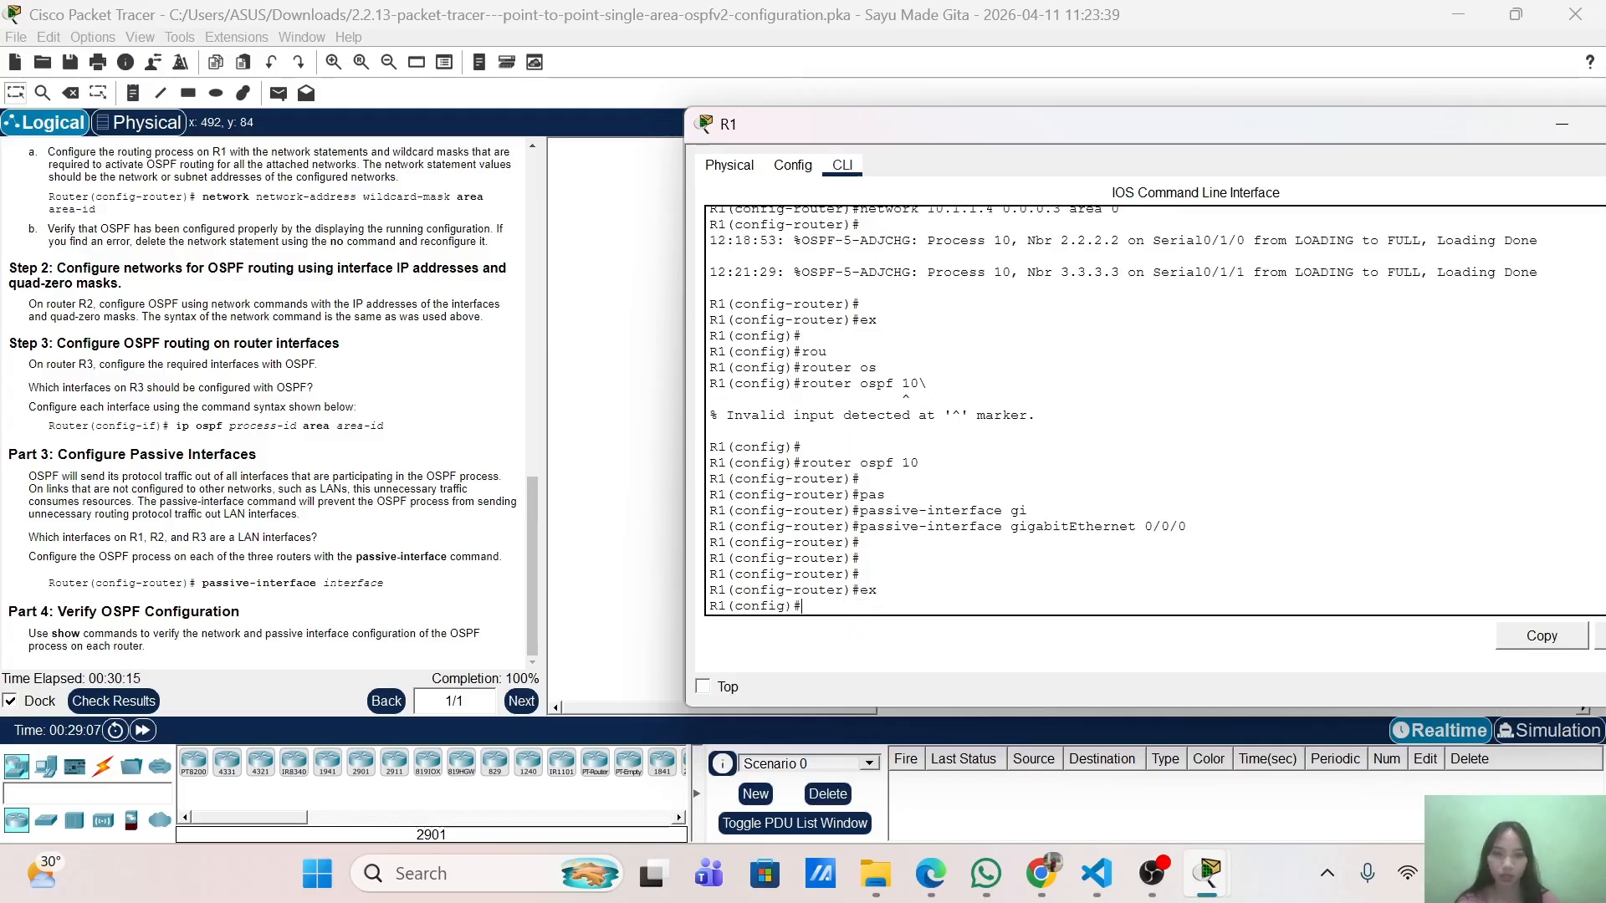
{"action": "type", "text": "ex"}
{"action": "key", "text": "Return"}
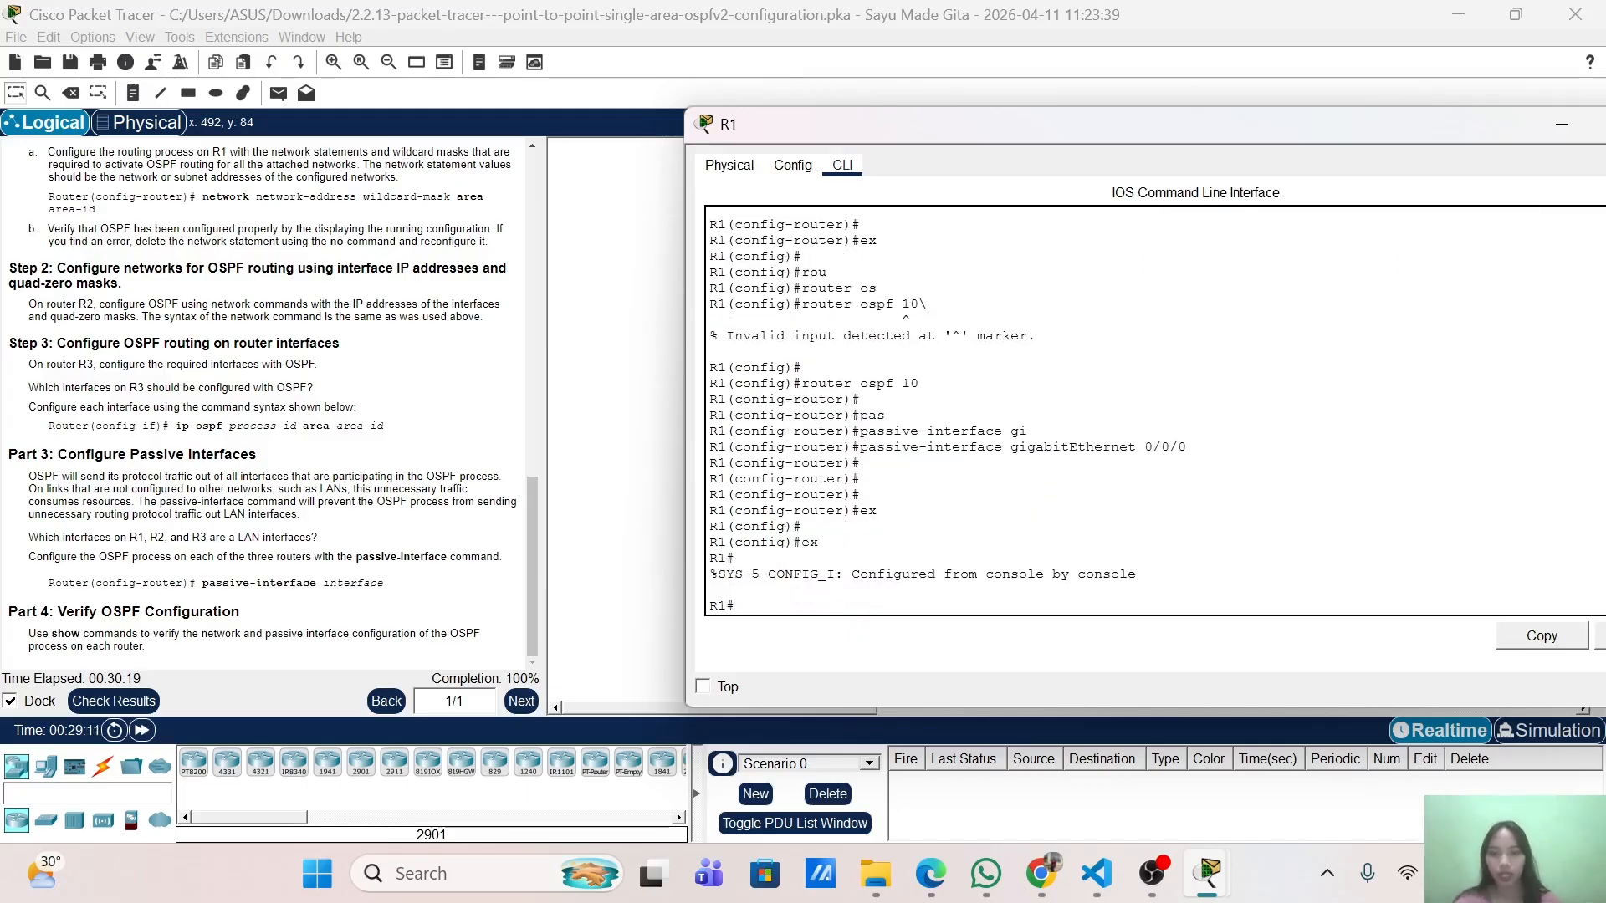
Display R1's routing table with the show ip route command.
{"action": "type", "text": "sh"}
{"action": "key", "text": "Tab"}
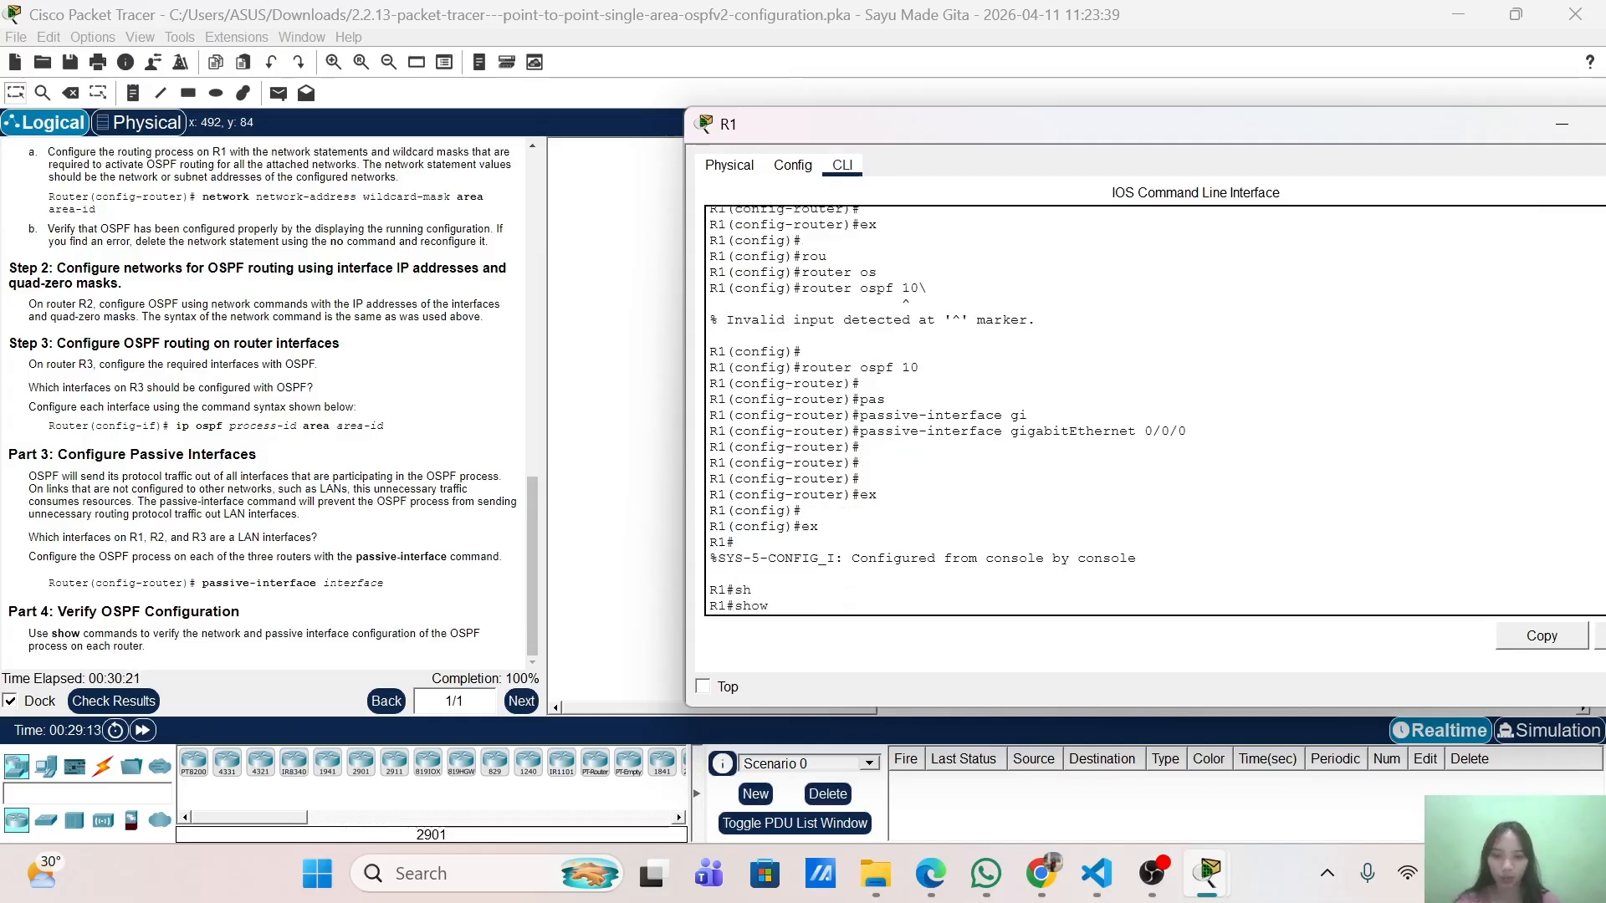
{"action": "type", "text": "ip ro"}
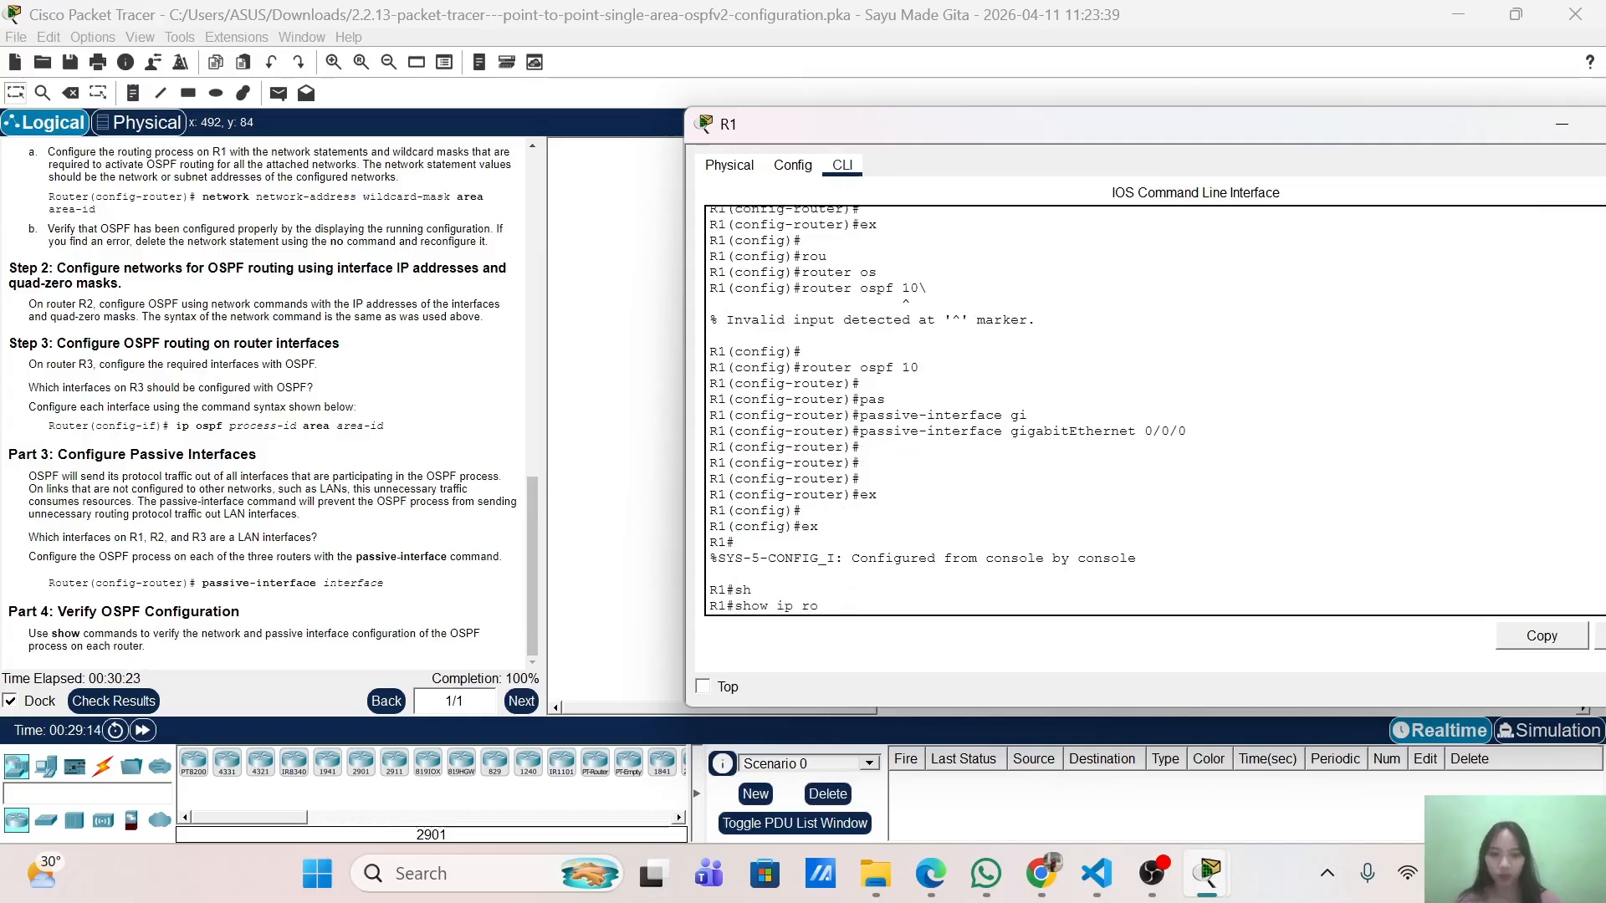
{"action": "key", "text": "Tab"}
{"action": "key", "text": "Return"}
{"action": "key", "text": "space"}
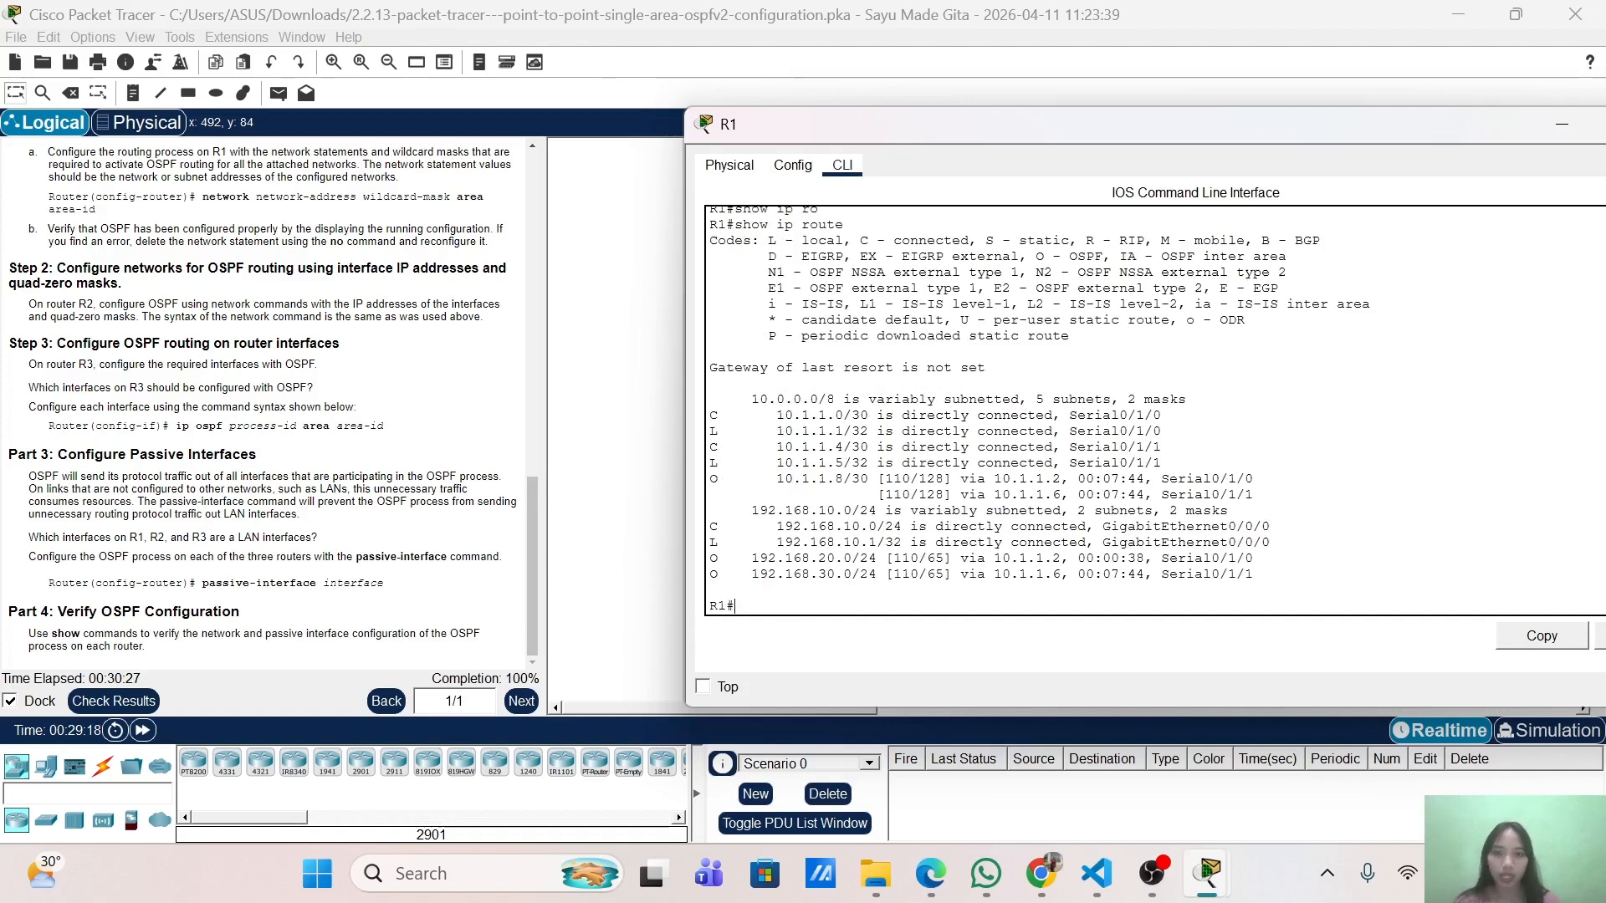
{"action": "key", "text": "Return"}
{"action": "key", "text": "Return"}
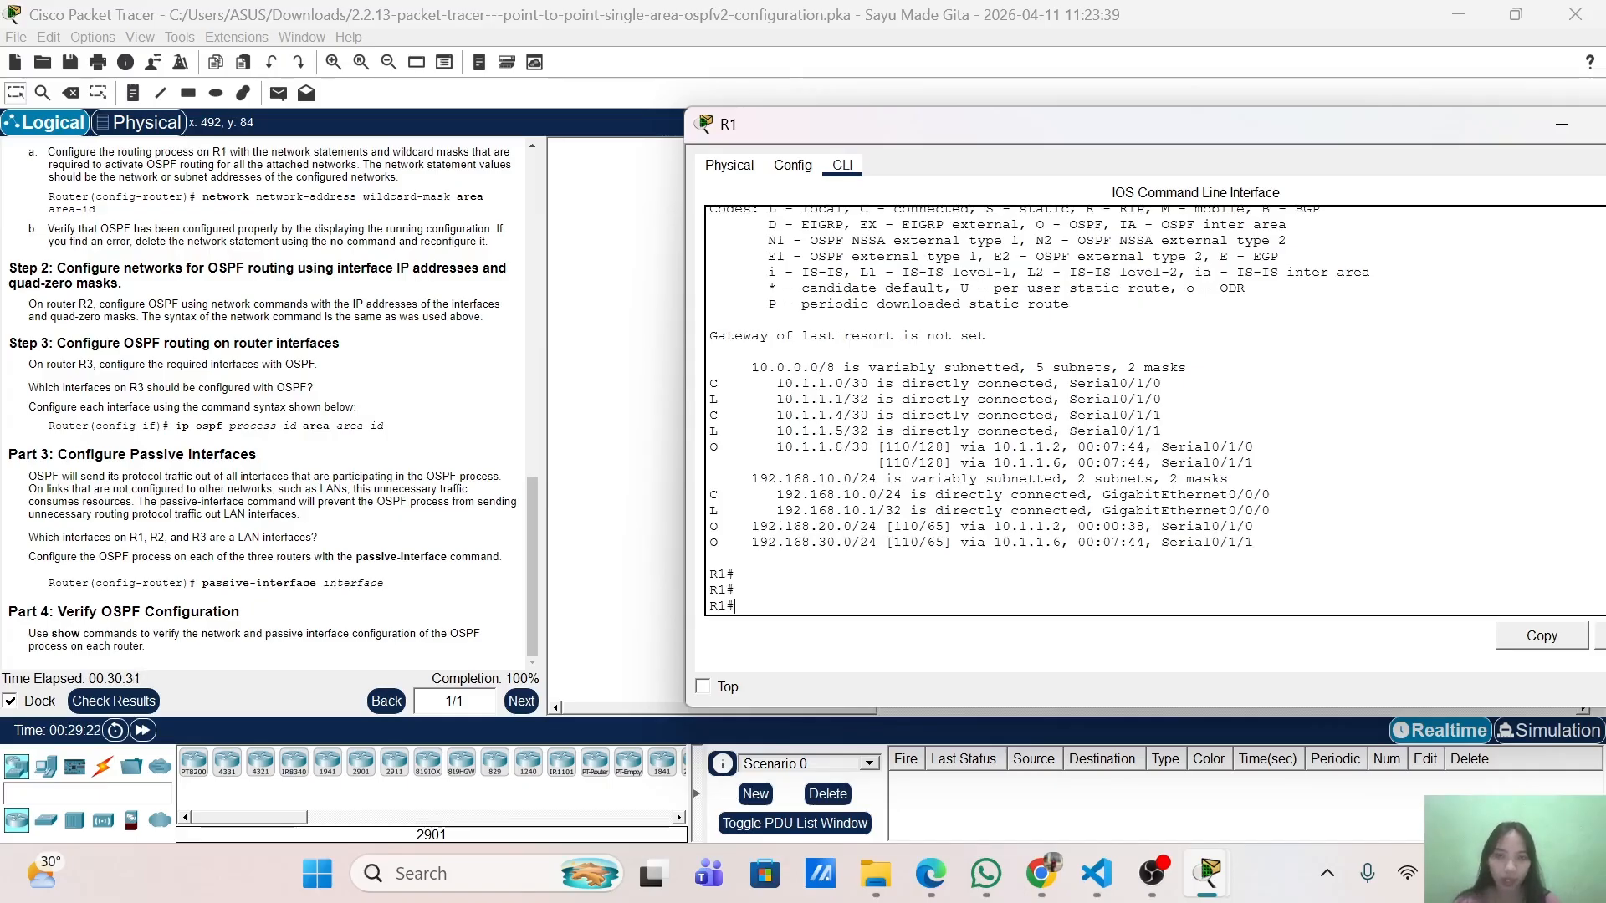
Examine the route codes and the connected, local and OSPF routes in R1's table, and minimize R1's window.
{"action": "scroll", "coordinate": [1037, 410], "scroll_direction": "up", "scroll_amount": 5}
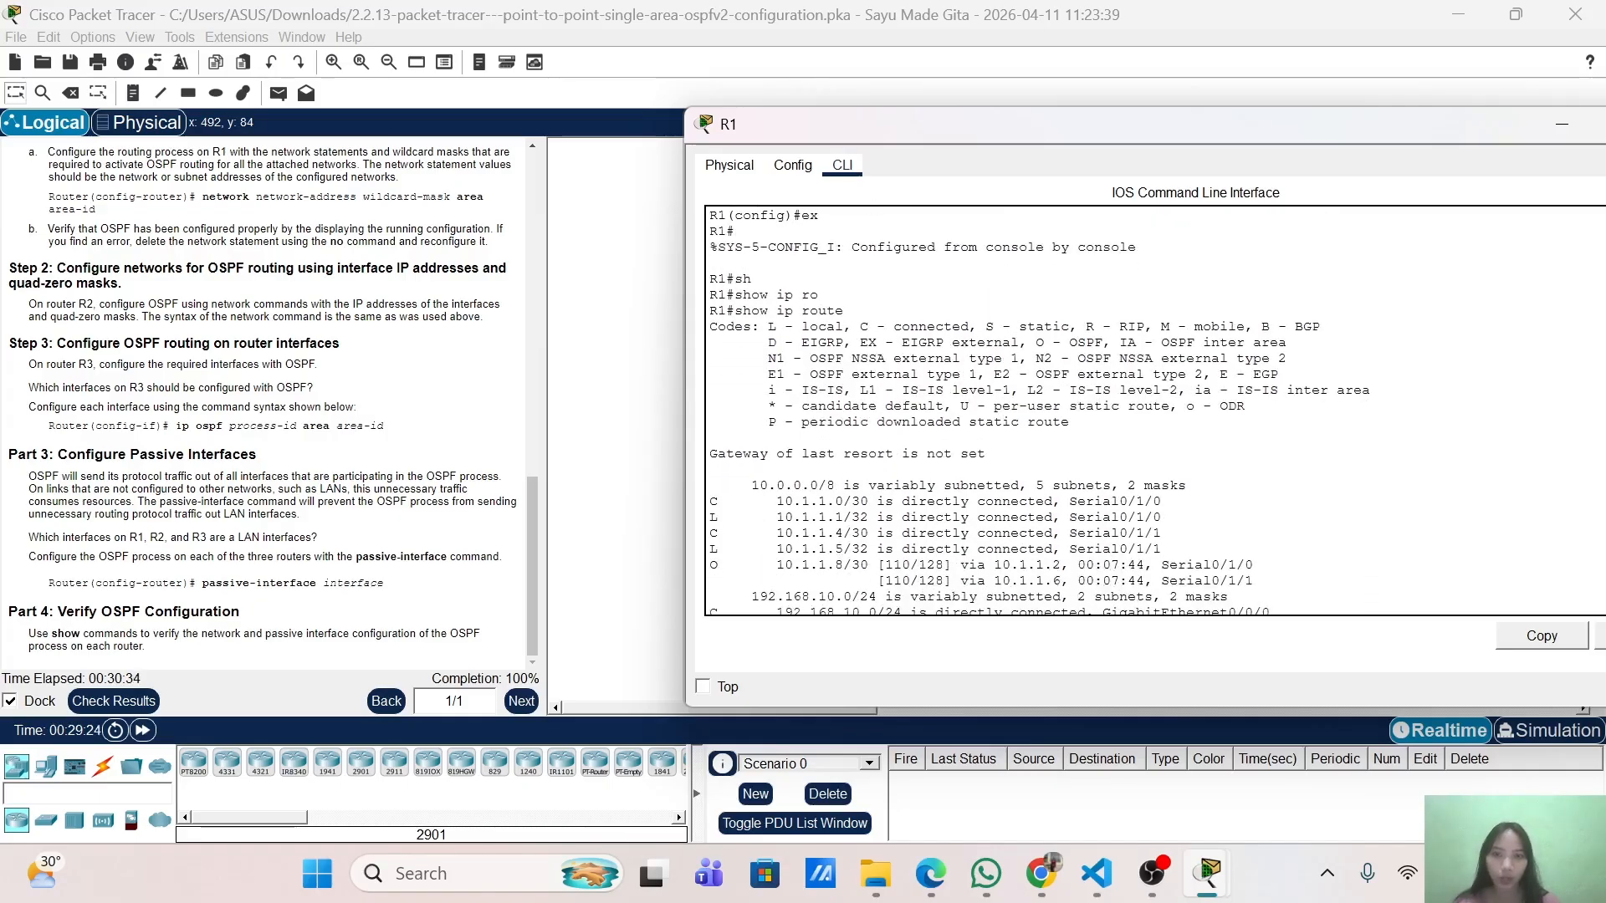
{"action": "scroll", "coordinate": [1037, 410], "scroll_direction": "up", "scroll_amount": 2}
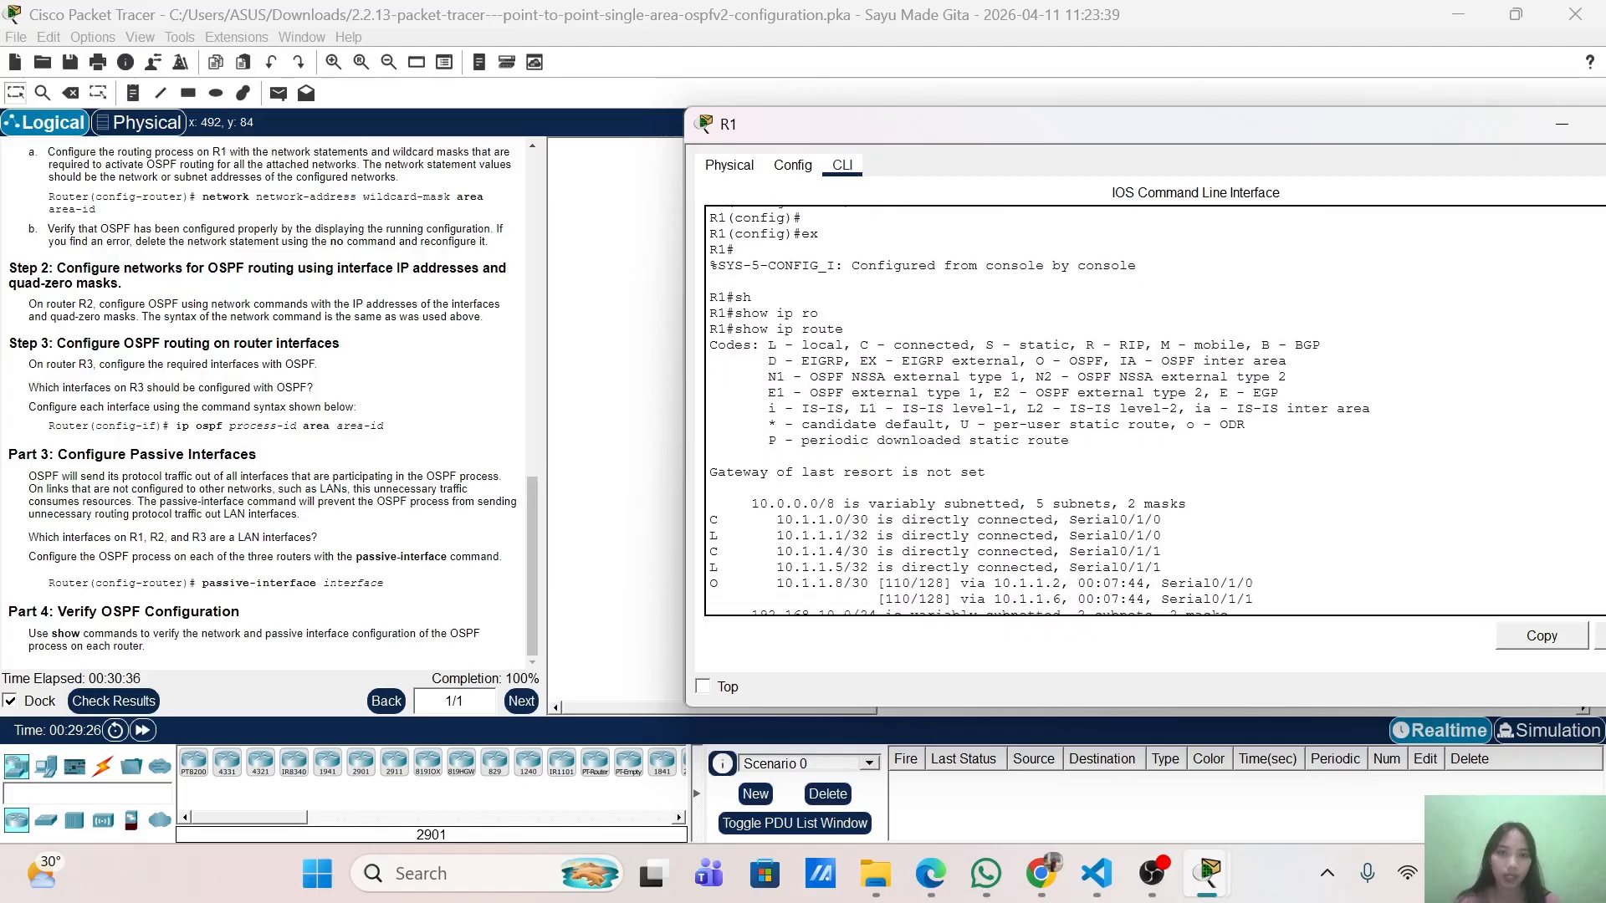
{"action": "left_click_drag", "start_coordinate": [1104, 133], "coordinate": [946, 131]}
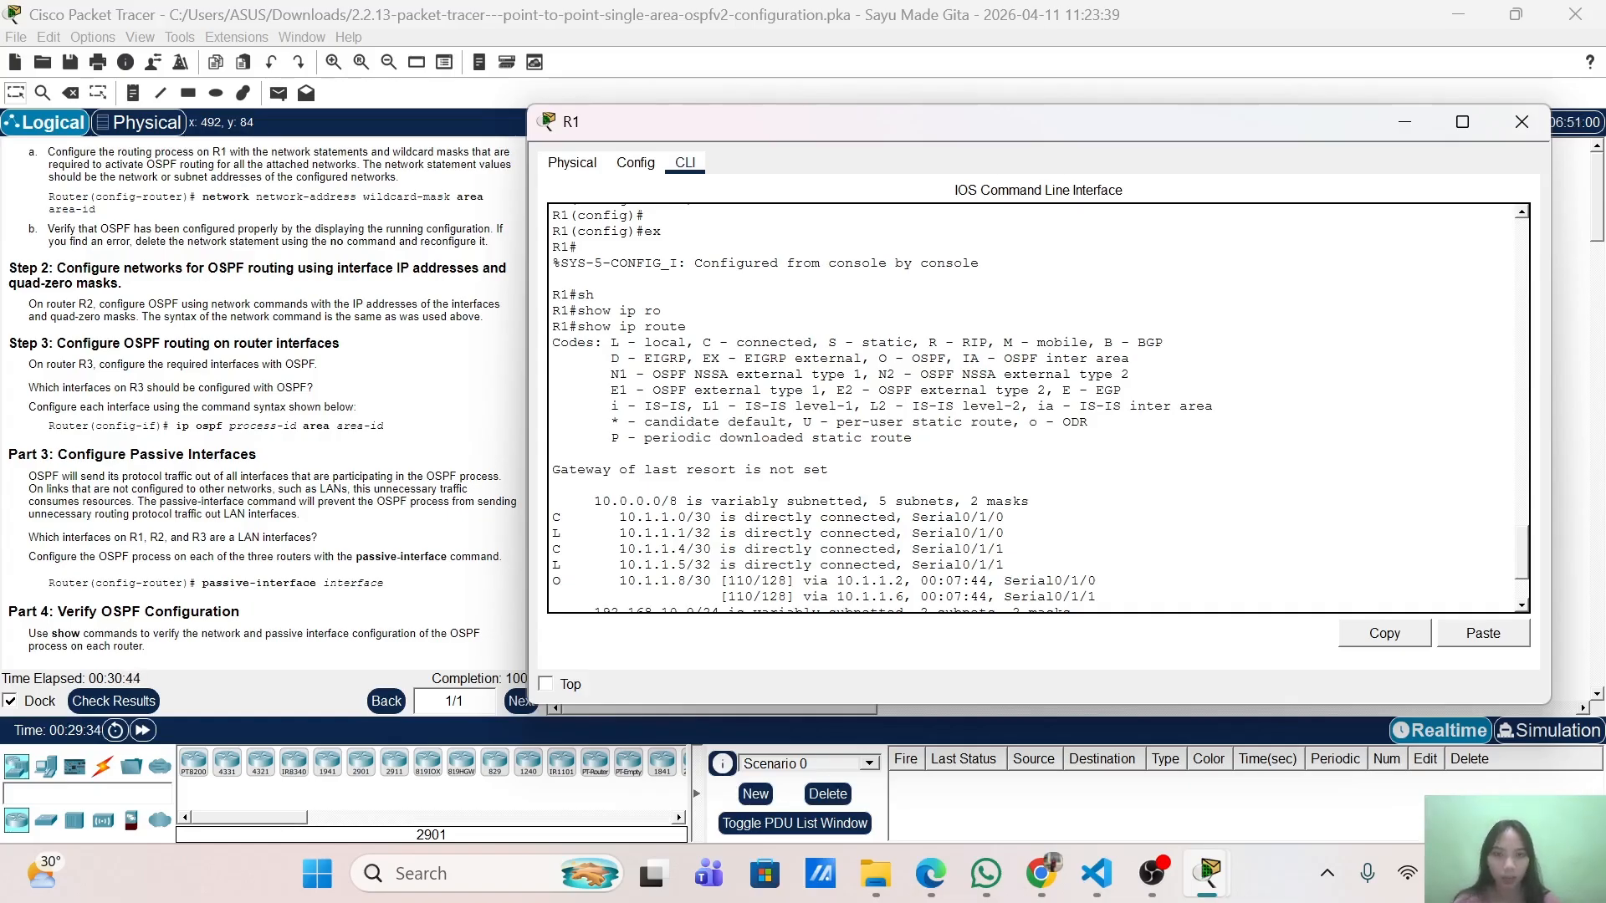
{"action": "scroll", "coordinate": [1037, 408], "scroll_direction": "down", "scroll_amount": 3}
{"action": "scroll", "coordinate": [1037, 408], "scroll_direction": "up", "scroll_amount": 2}
{"action": "scroll", "coordinate": [1037, 408], "scroll_direction": "down", "scroll_amount": 1}
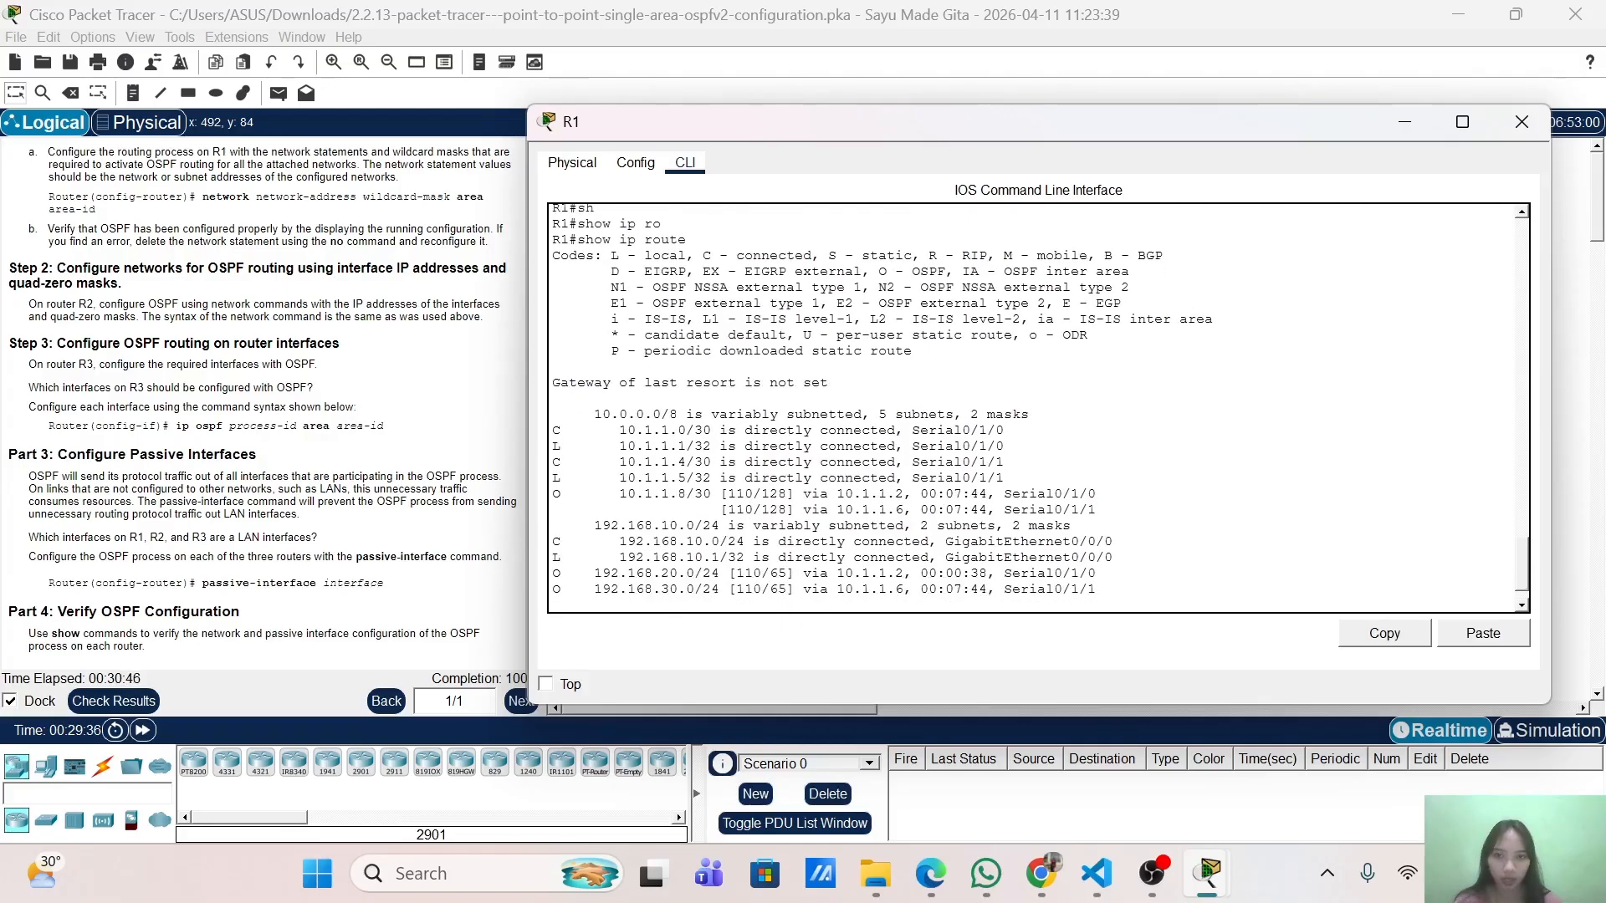
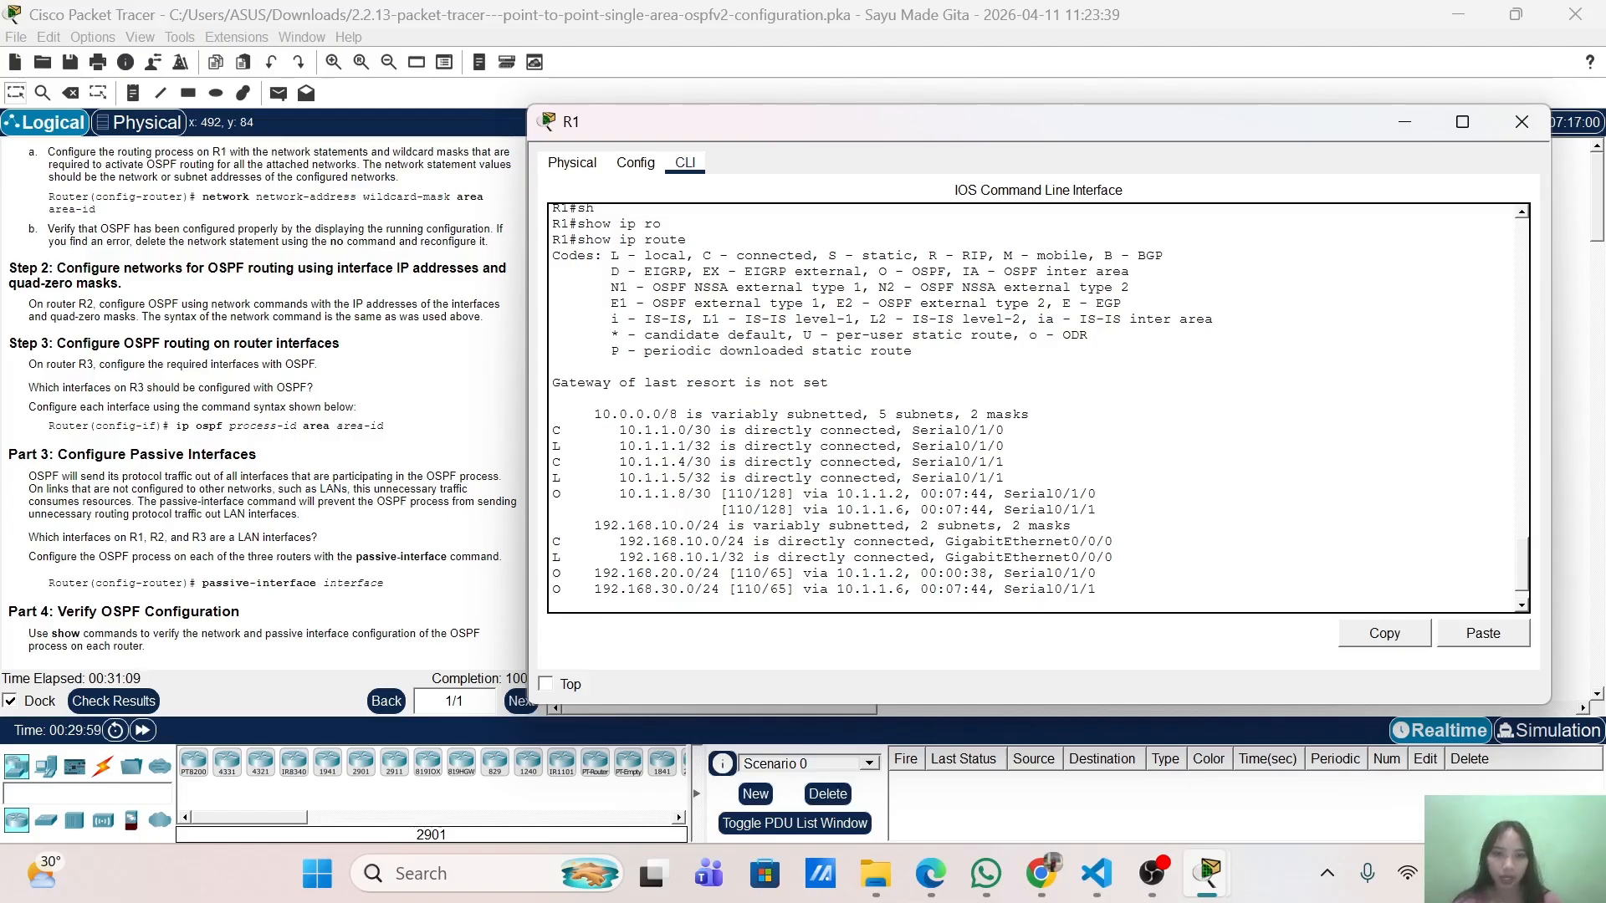
{"action": "key", "text": "Return"}
{"action": "key", "text": "Return"}
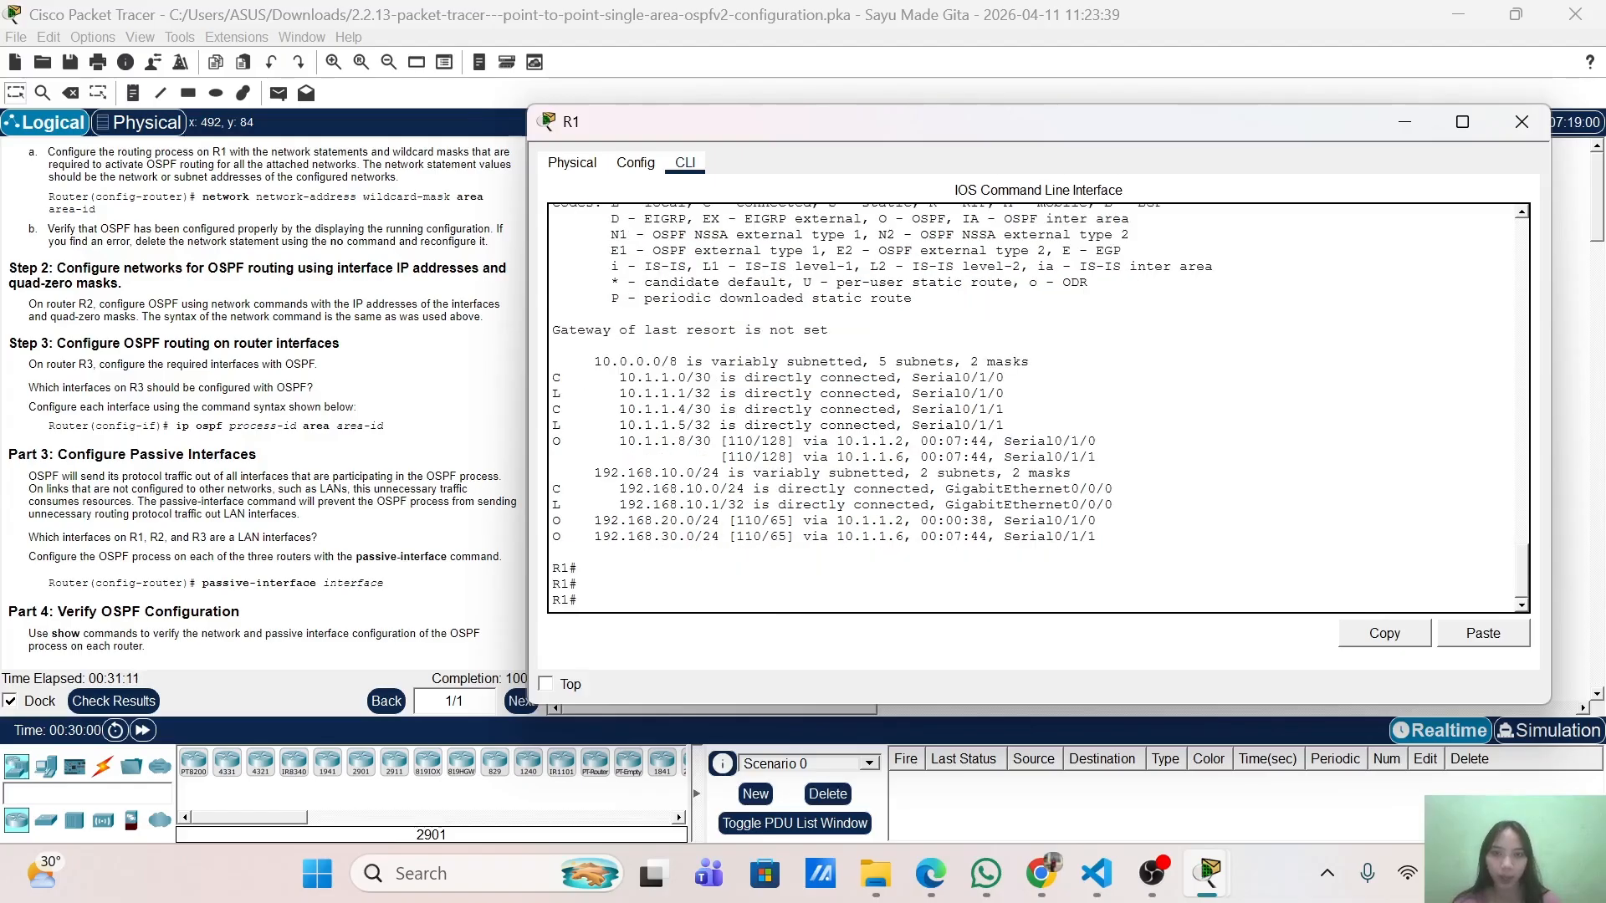
{"action": "left_click", "coordinate": [1402, 117]}
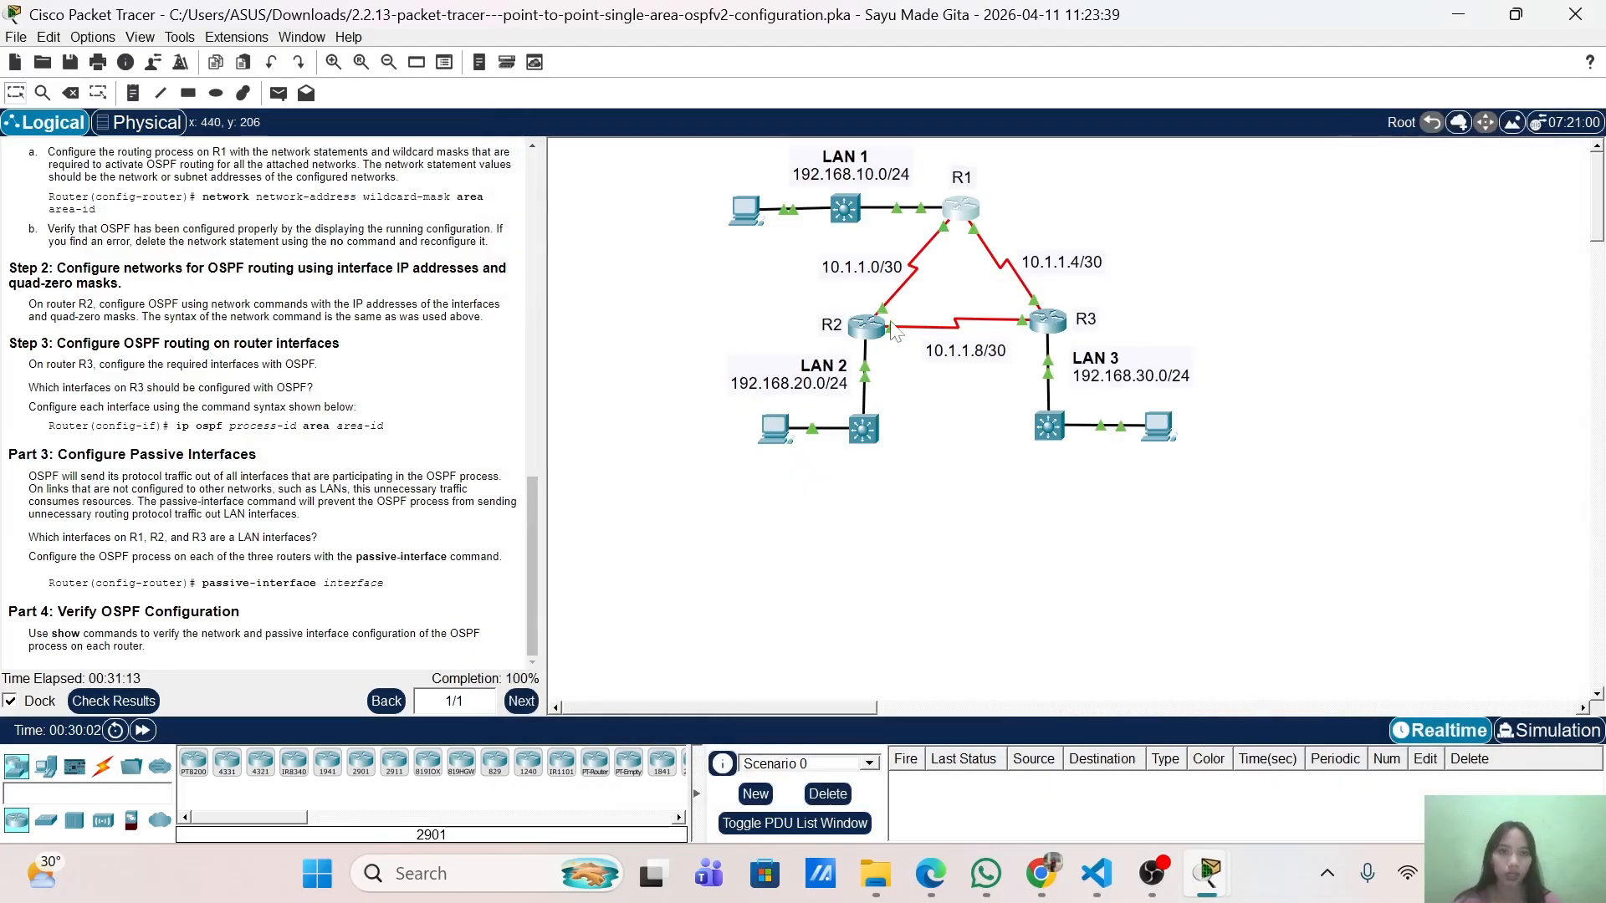
Open R2's command line and exit its router and global configuration modes to privileged EXEC mode.
{"action": "left_click", "coordinate": [867, 328]}
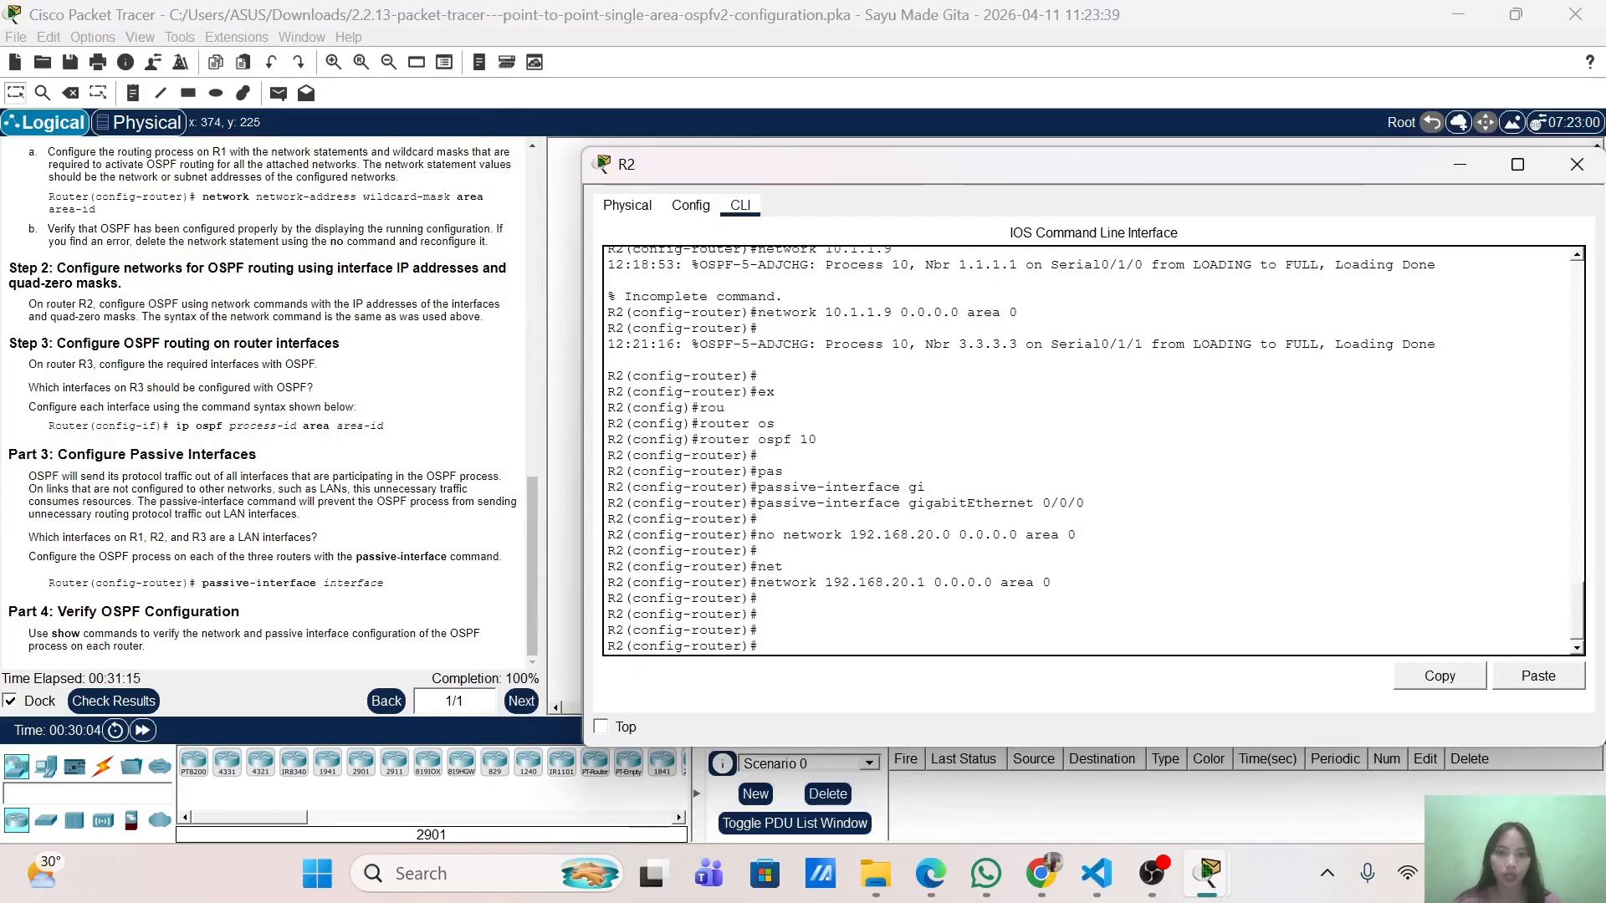
{"action": "type", "text": "e"}
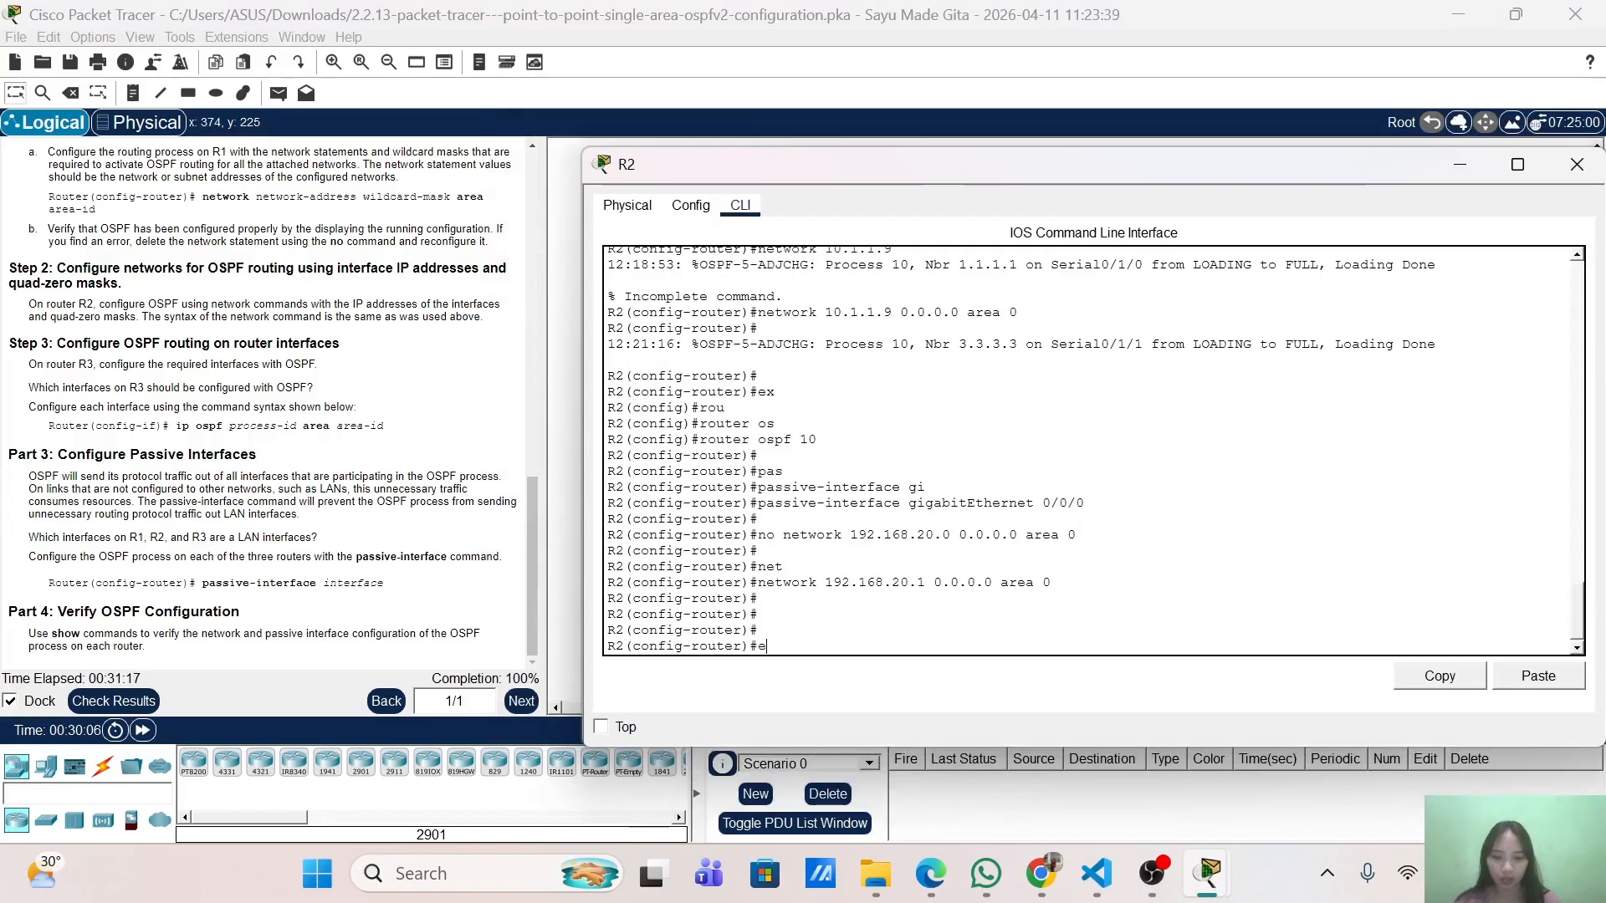
{"action": "type", "text": "x"}
{"action": "key", "text": "Return"}
{"action": "type", "text": "ex"}
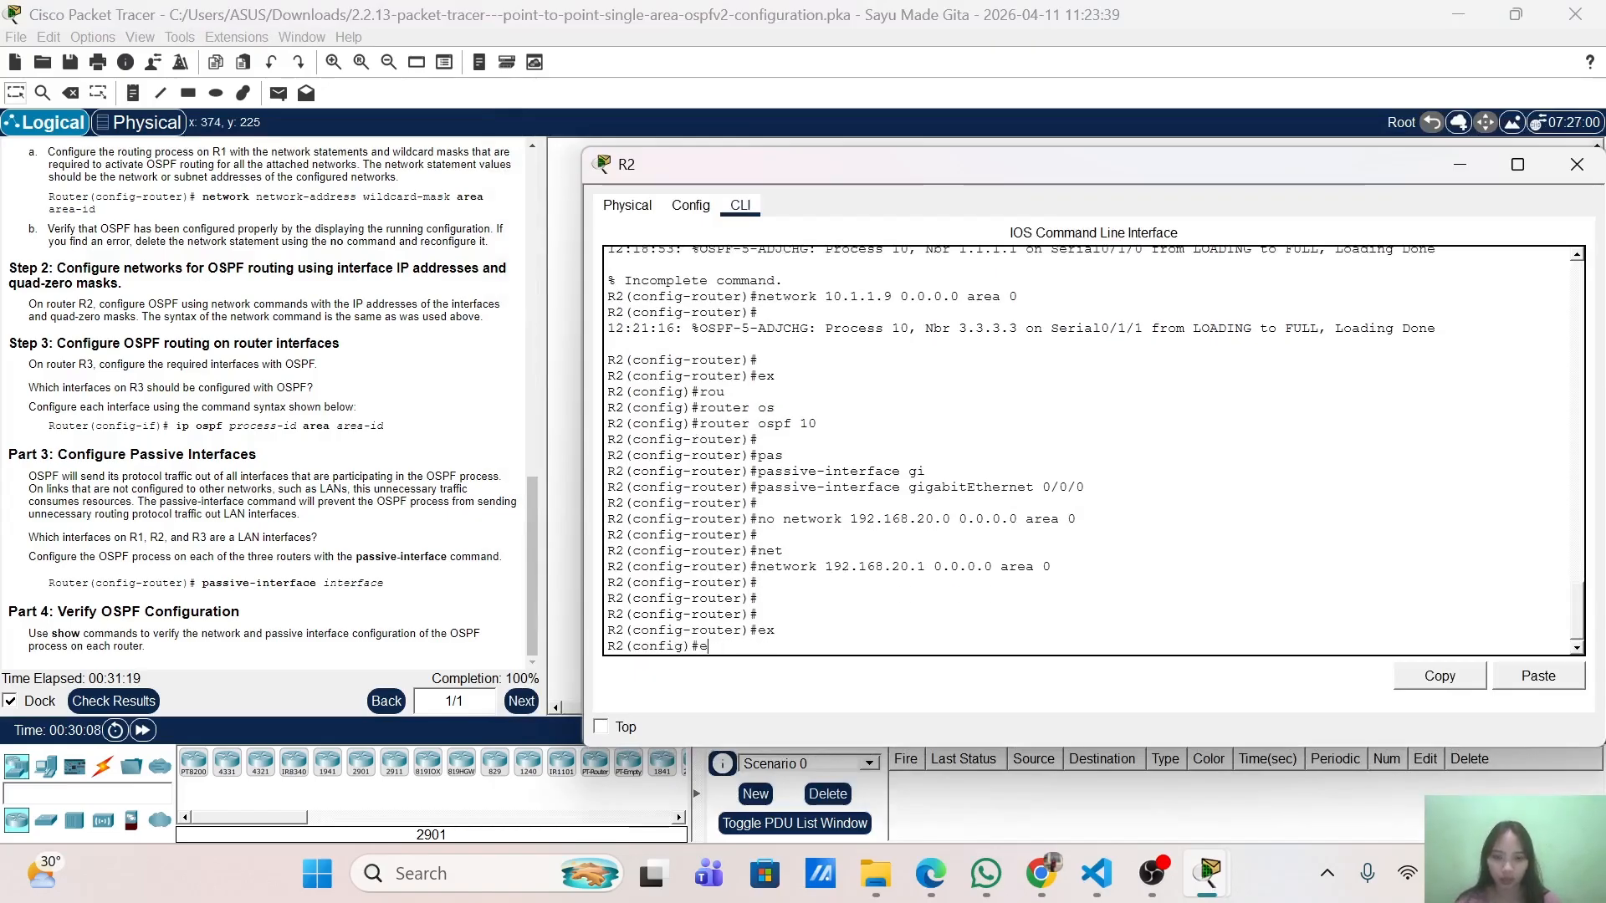
{"action": "key", "text": "Return"}
Display R2's routing table with the show ip route command, and minimize R2's window.
{"action": "type", "text": "sh"}
{"action": "key", "text": "Tab"}
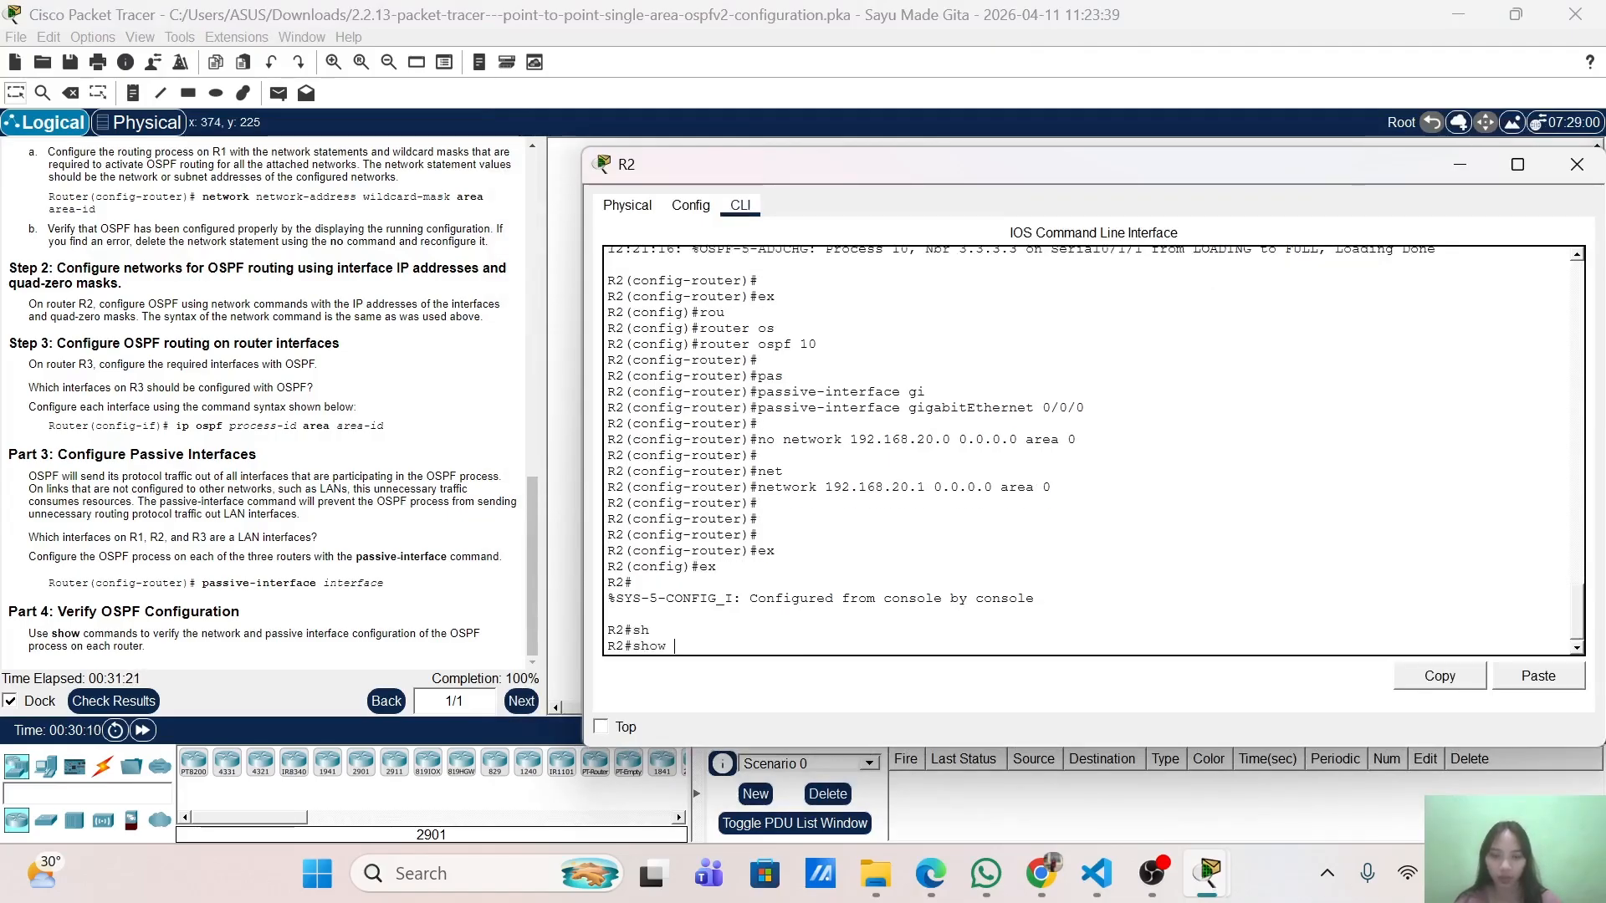
{"action": "type", "text": "ip"}
{"action": "key", "text": "Tab"}
{"action": "type", "text": "ro"}
{"action": "key", "text": "Tab"}
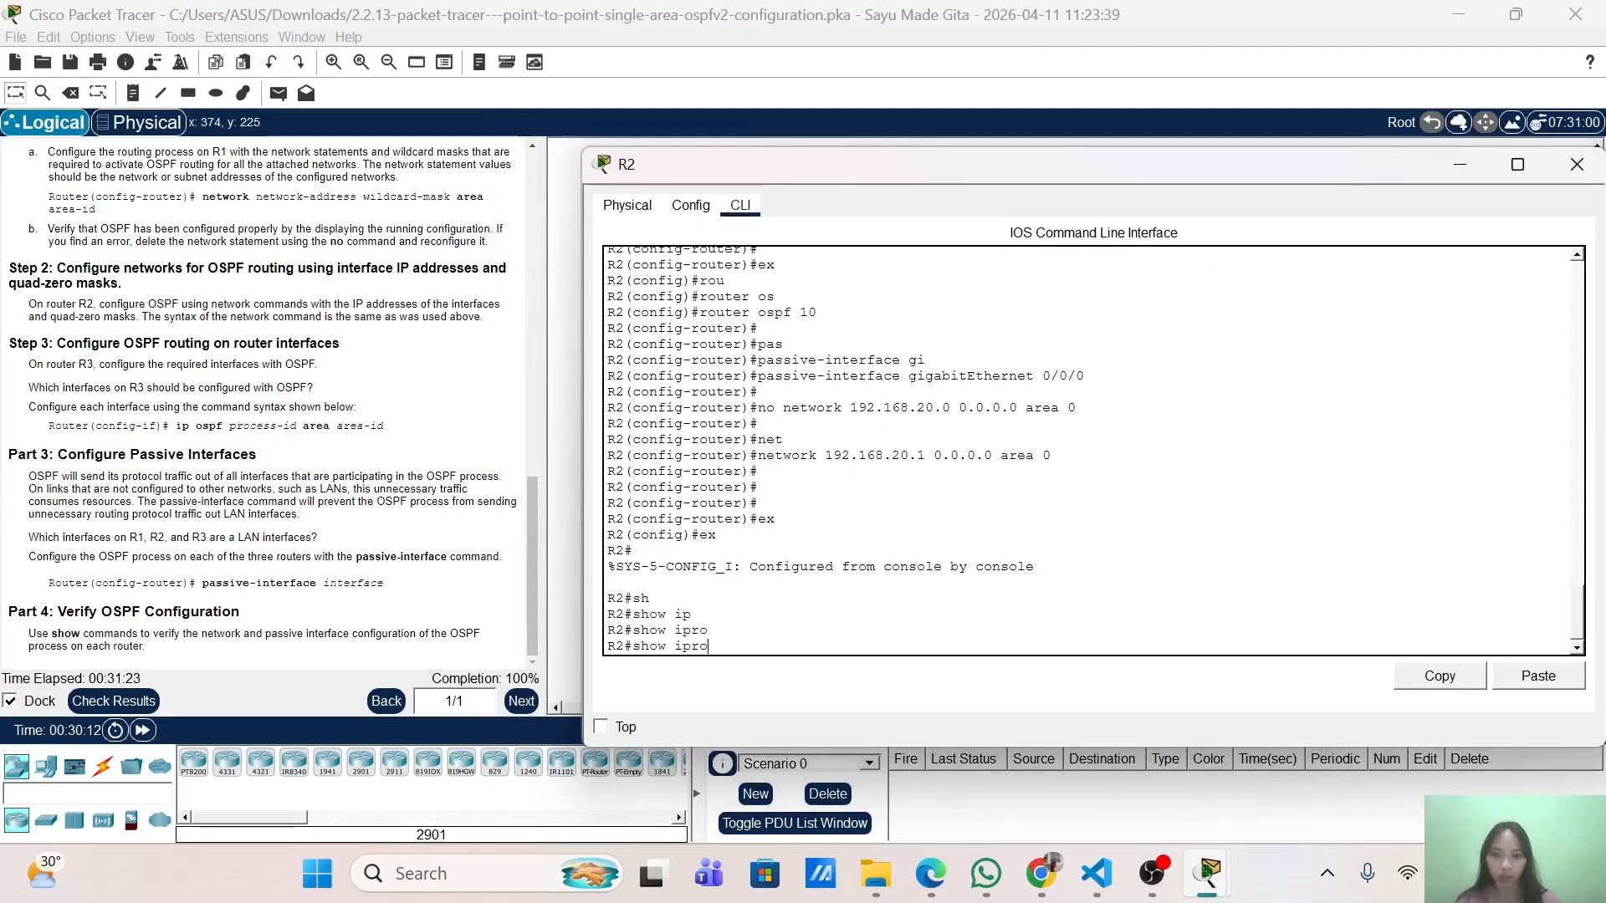
{"action": "key", "text": "BackSpace"}
{"action": "key", "text": "BackSpace"}
{"action": "type", "text": "ro"}
{"action": "key", "text": "Tab"}
{"action": "key", "text": "Return"}
{"action": "key", "text": "Return"}
{"action": "key", "text": "Return"}
{"action": "key", "text": "Return"}
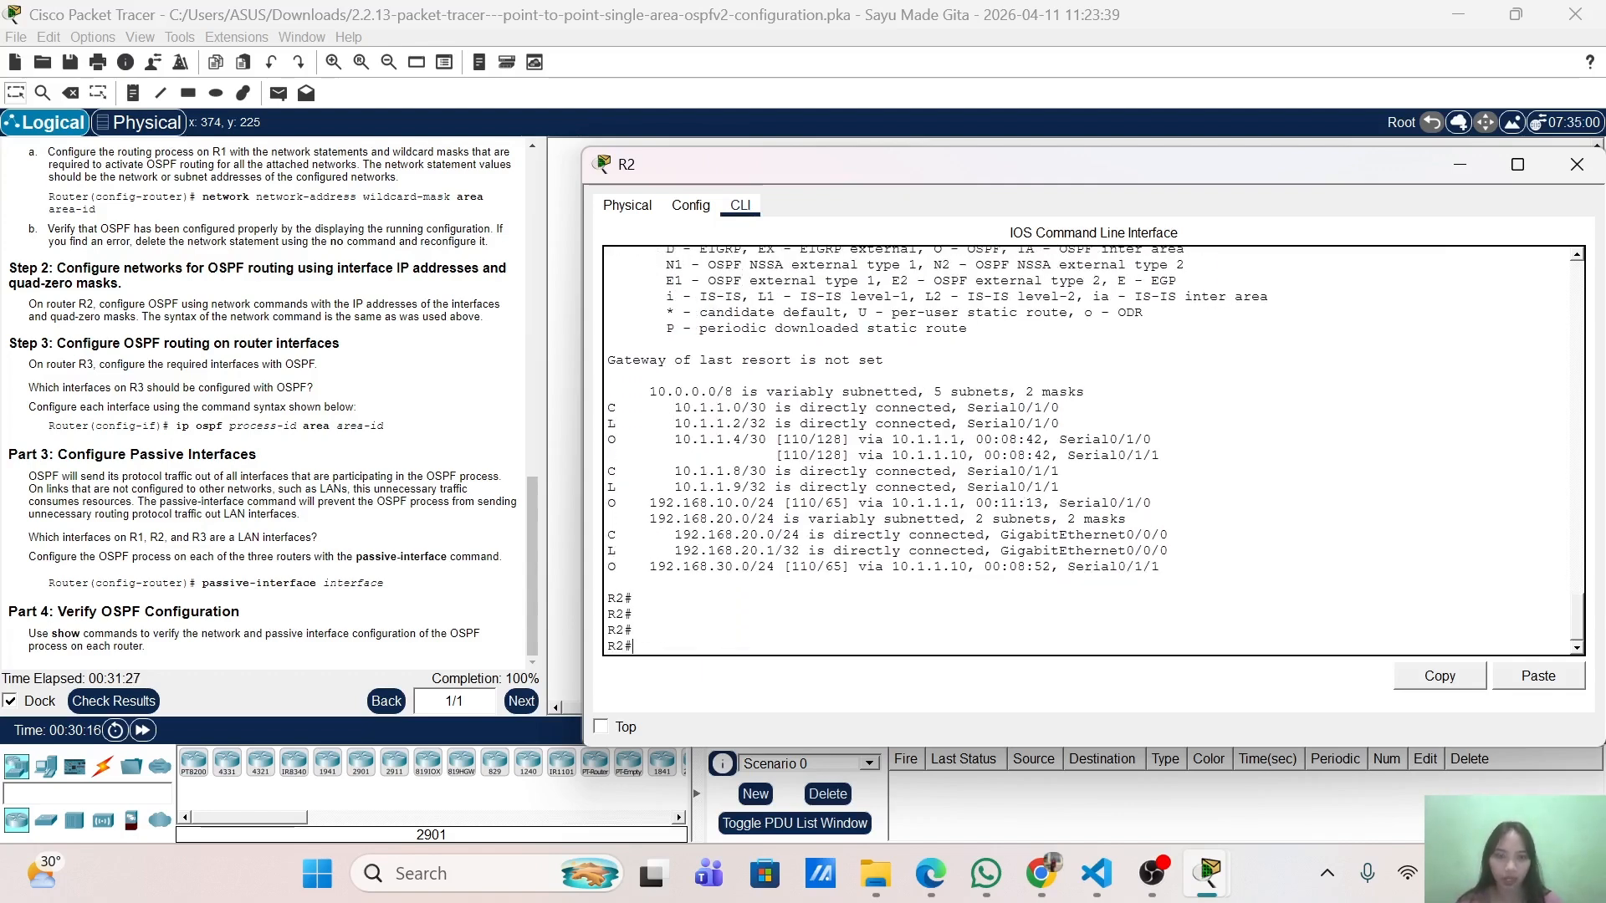
{"action": "left_click", "coordinate": [1460, 169]}
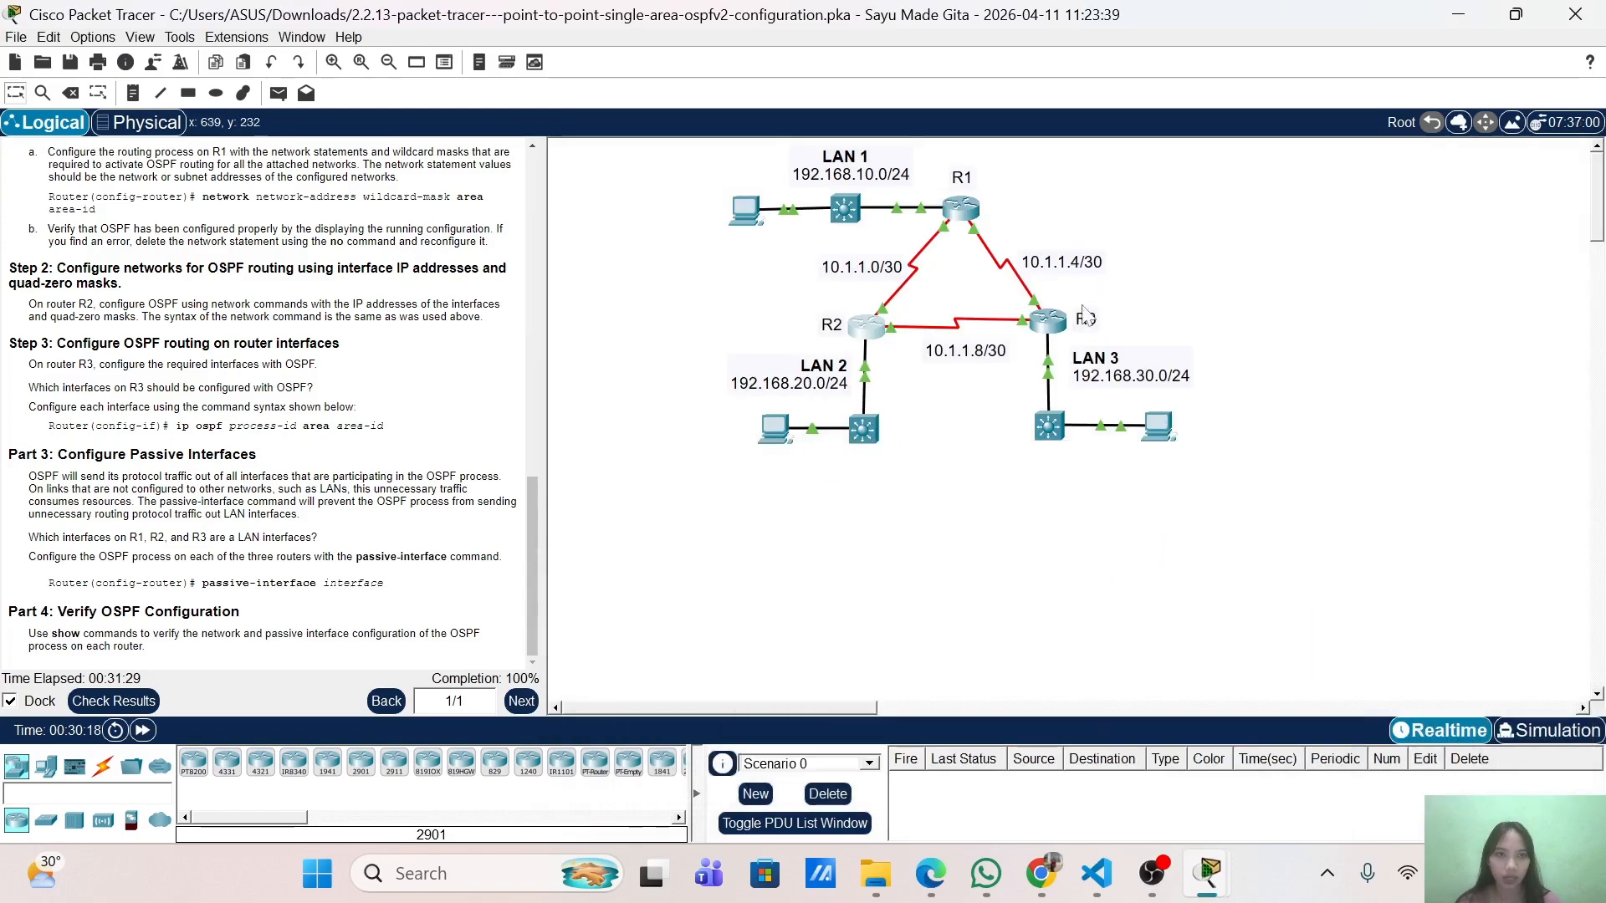
Open R3's command line and exit its router and global configuration modes to privileged EXEC mode.
{"action": "left_click", "coordinate": [1049, 323]}
{"action": "key", "text": "Return"}
{"action": "type", "text": "ex"}
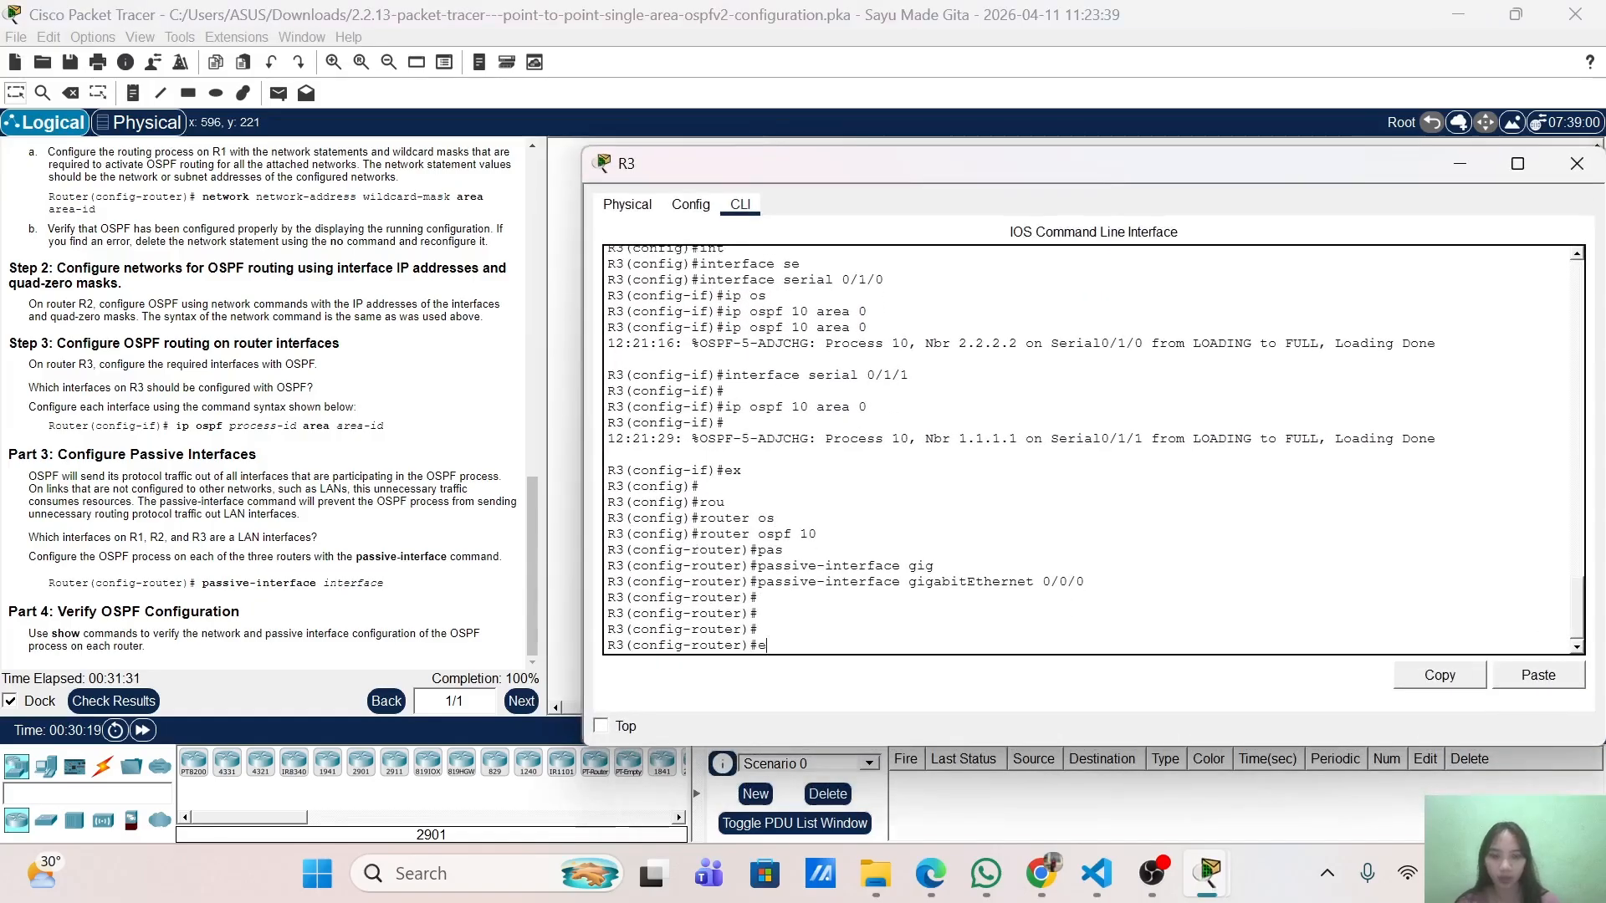
{"action": "key", "text": "Return"}
{"action": "type", "text": "ex"}
{"action": "key", "text": "Return"}
Display R3's routing table with the show ip route command, and minimize R3's window.
{"action": "type", "text": "sh"}
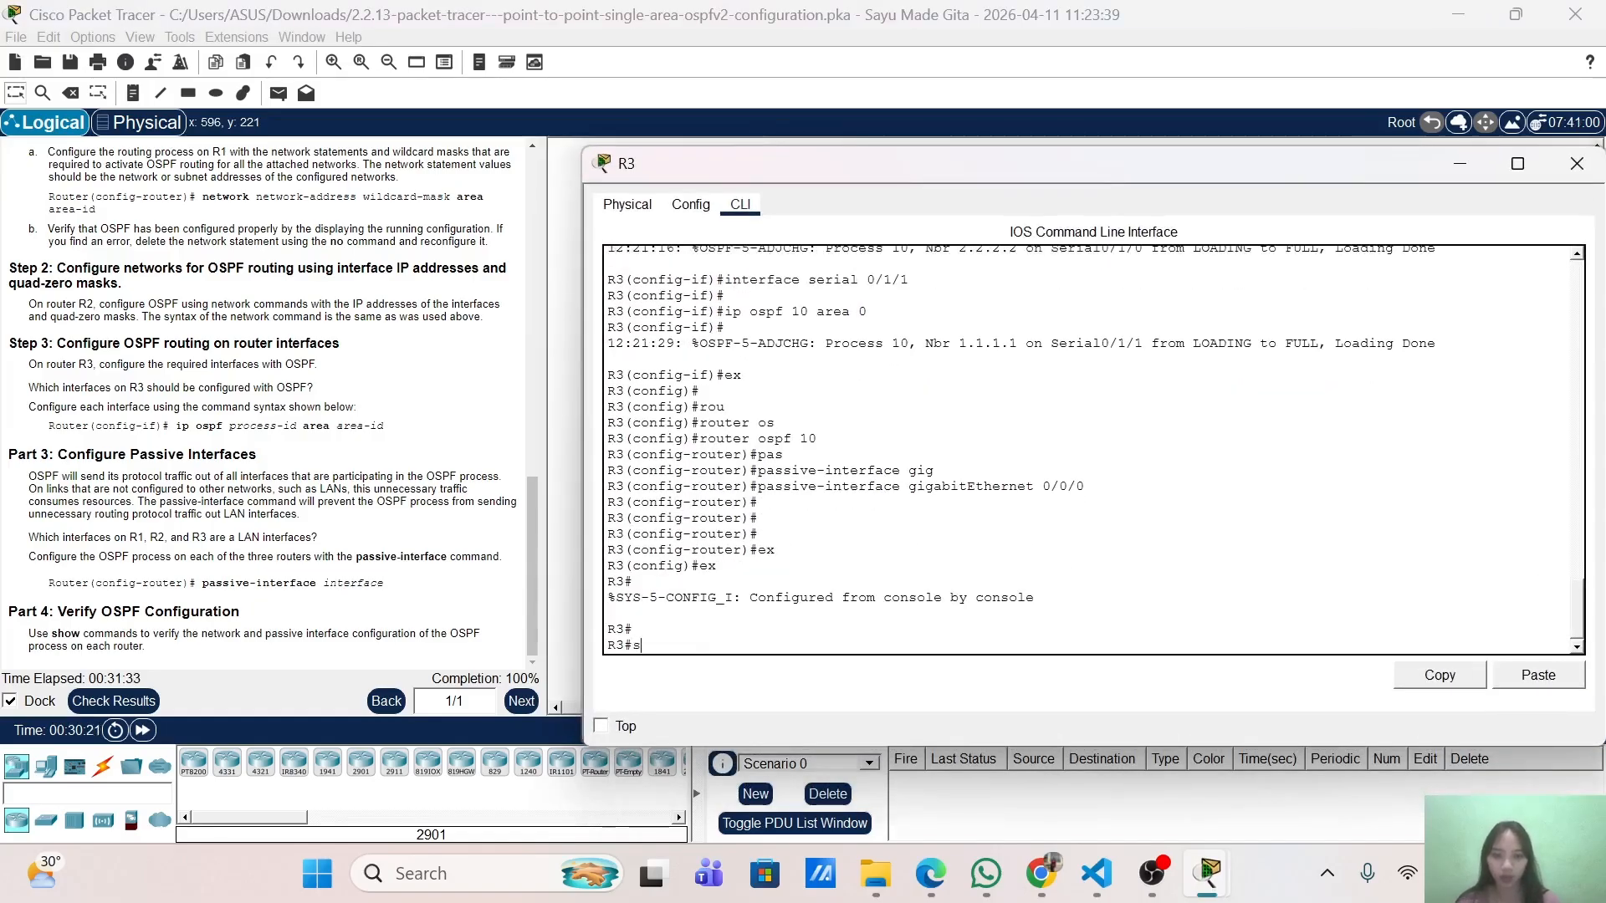
{"action": "key", "text": "Tab"}
{"action": "type", "text": "ip route"}
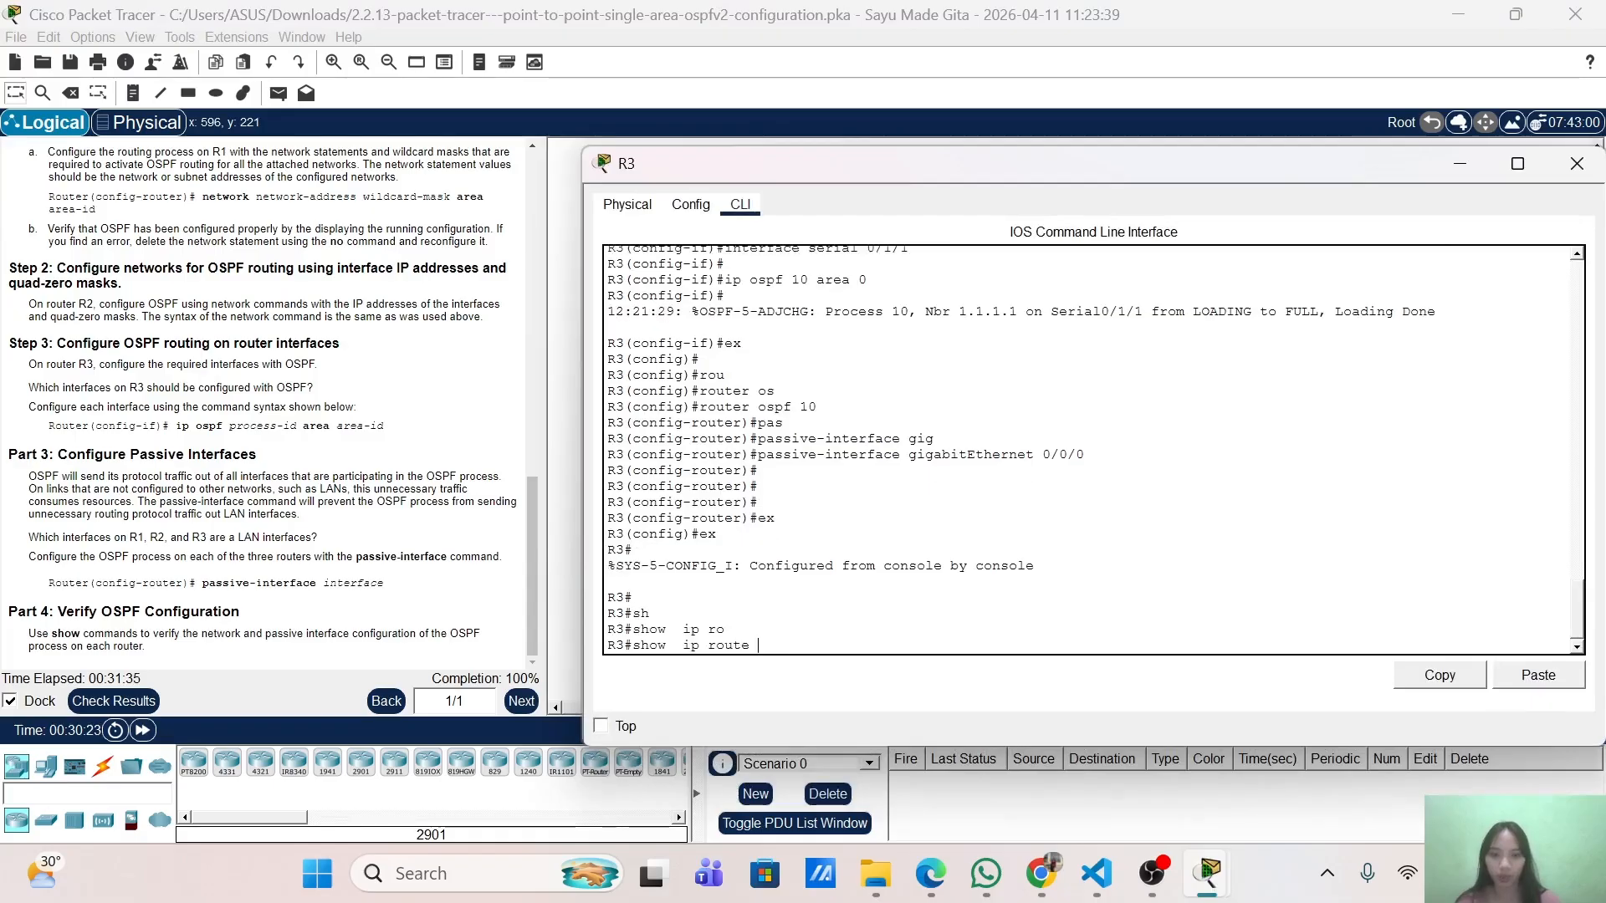
{"action": "key", "text": "Return"}
{"action": "key", "text": "Return"}
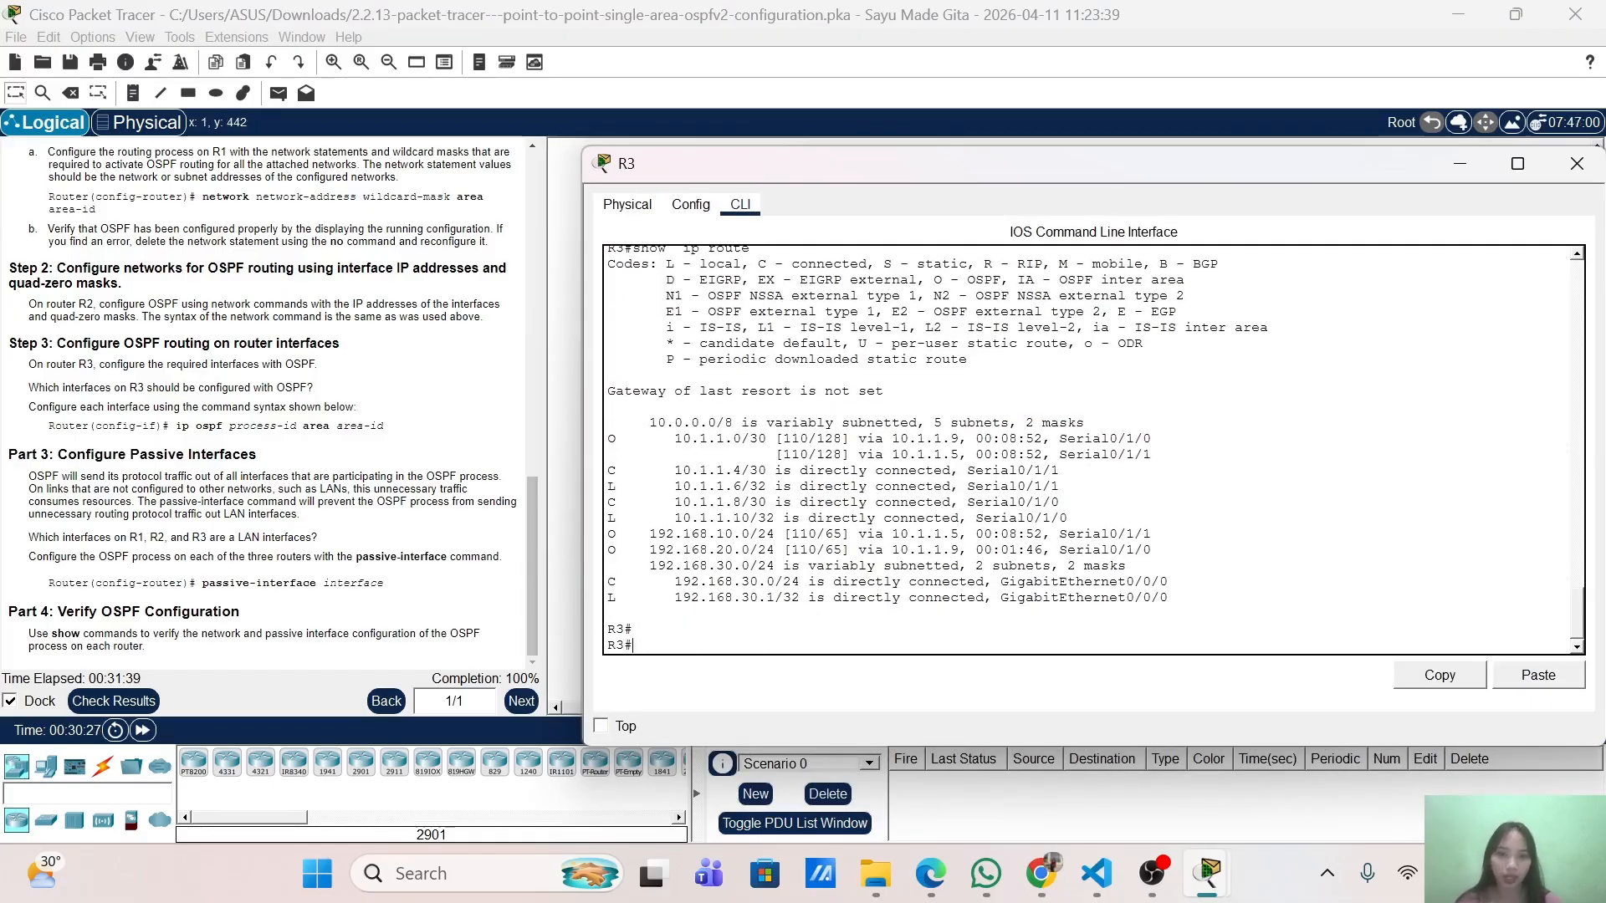
{"action": "left_click", "coordinate": [1461, 163]}
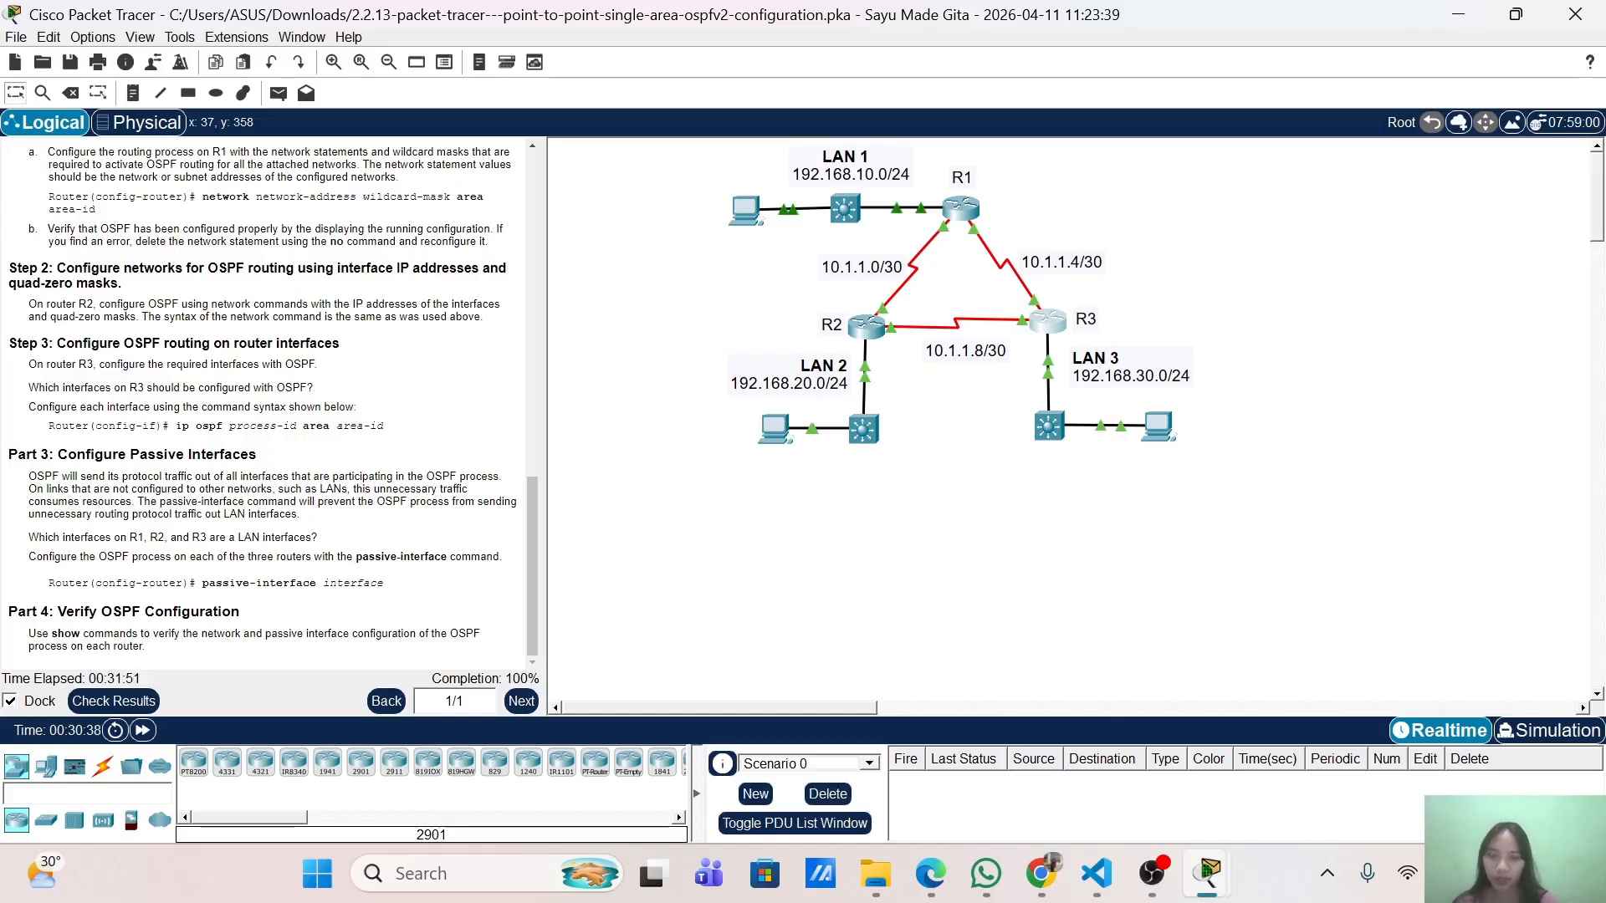
Open R1's command line and display its routing protocol settings with the show ip protocols command.
{"action": "left_click", "coordinate": [961, 207]}
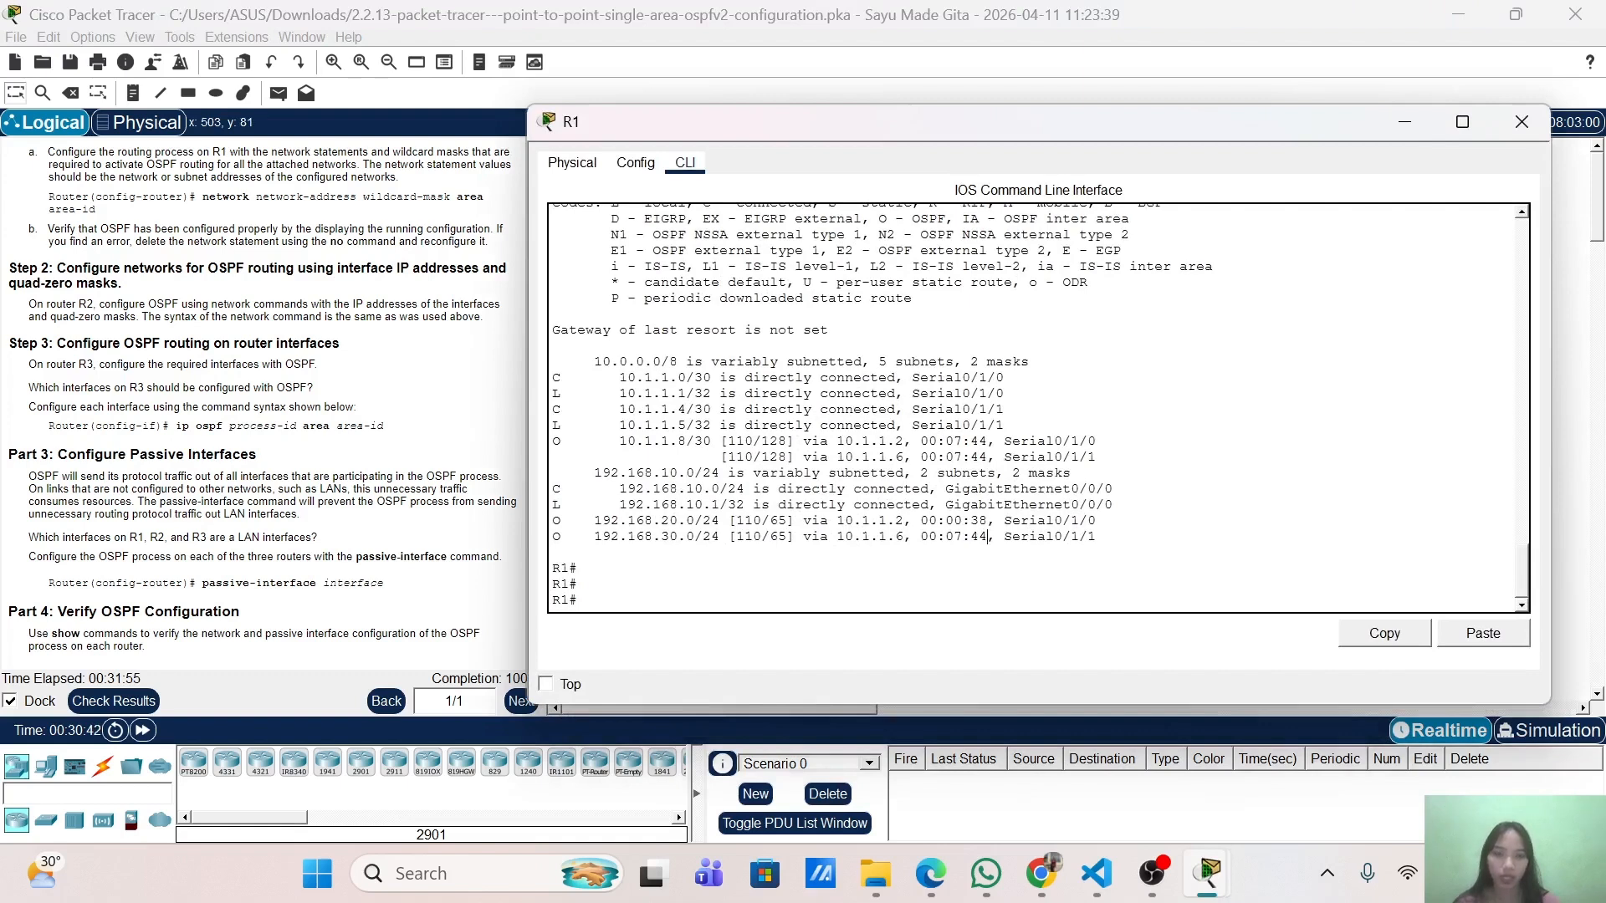
{"action": "key", "text": "Return"}
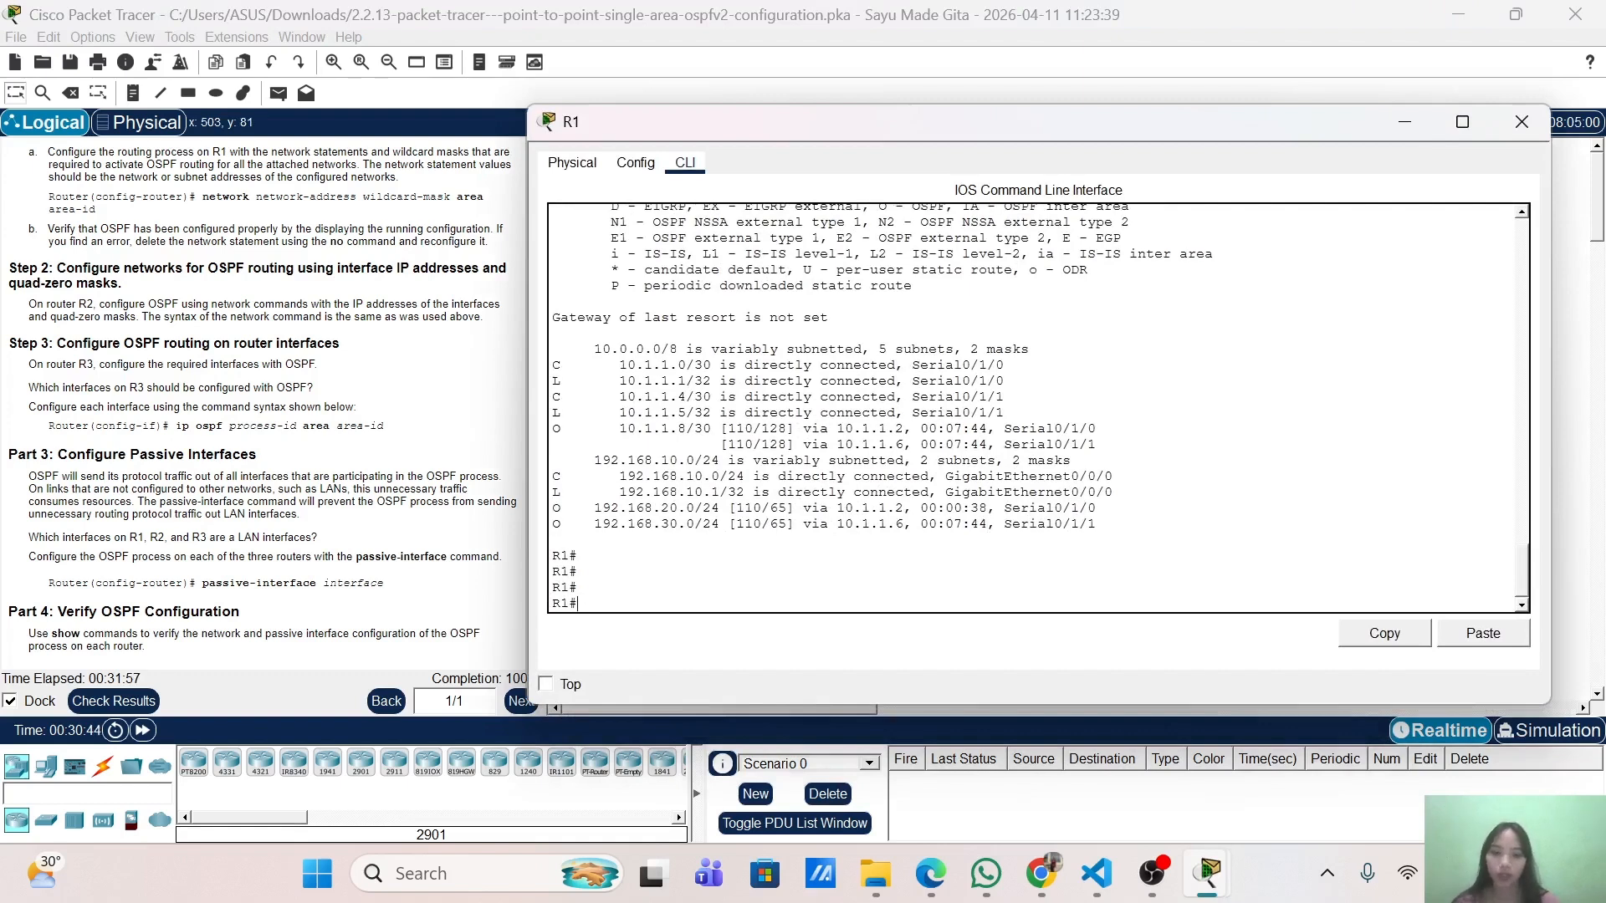
{"action": "type", "text": "sh"}
{"action": "key", "text": "Tab"}
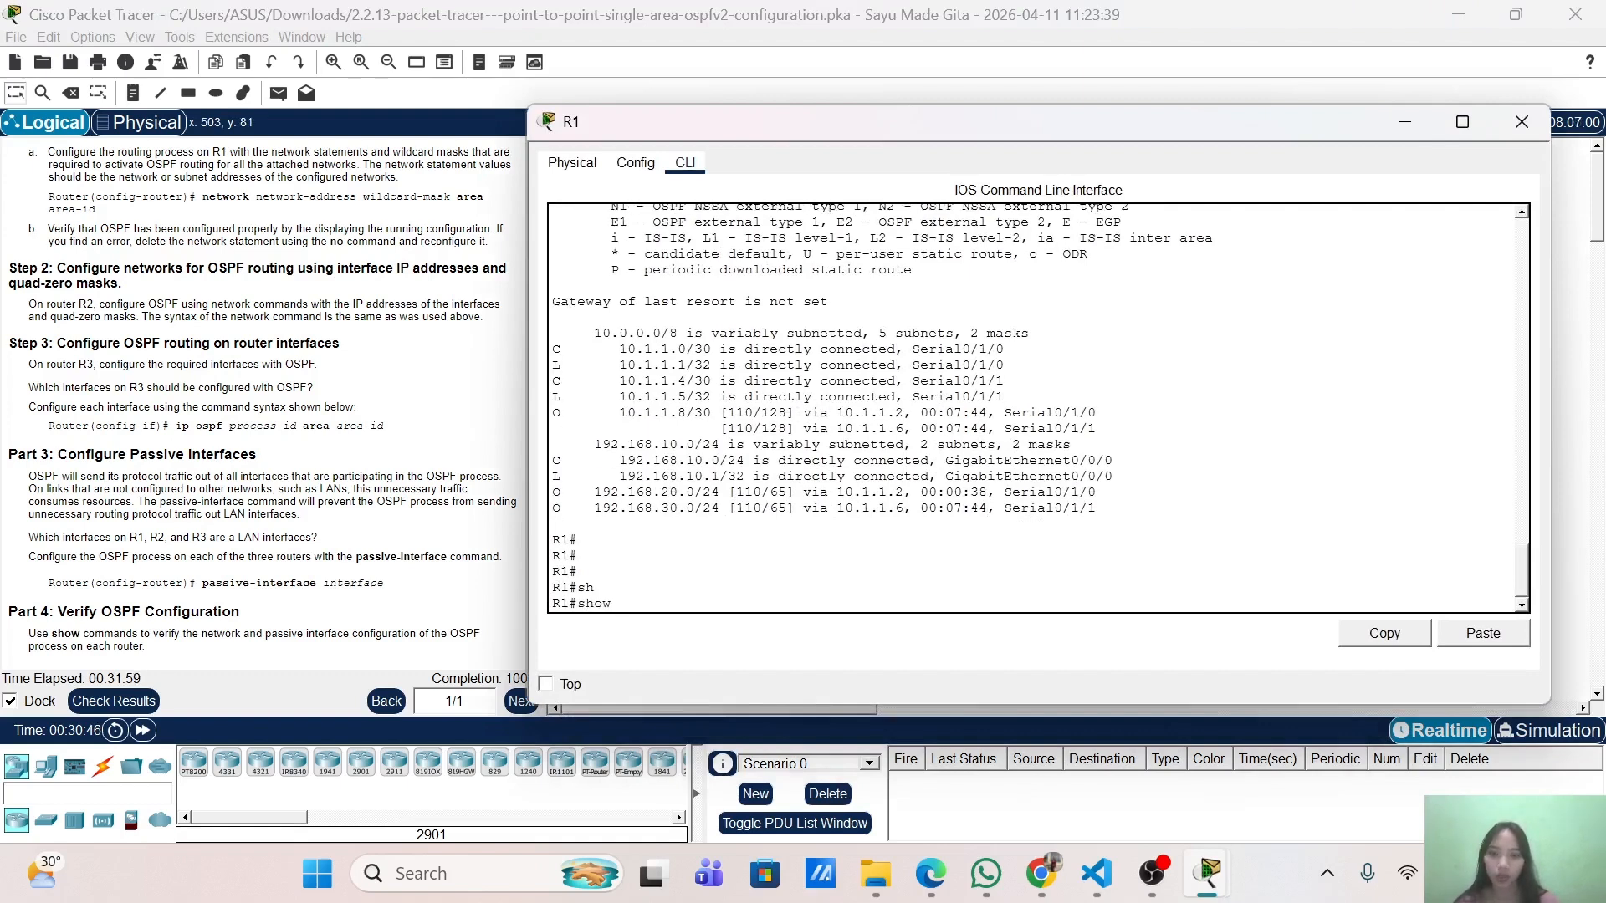
{"action": "type", "text": "ip"}
{"action": "key", "text": "Tab"}
{"action": "type", "text": "pro"}
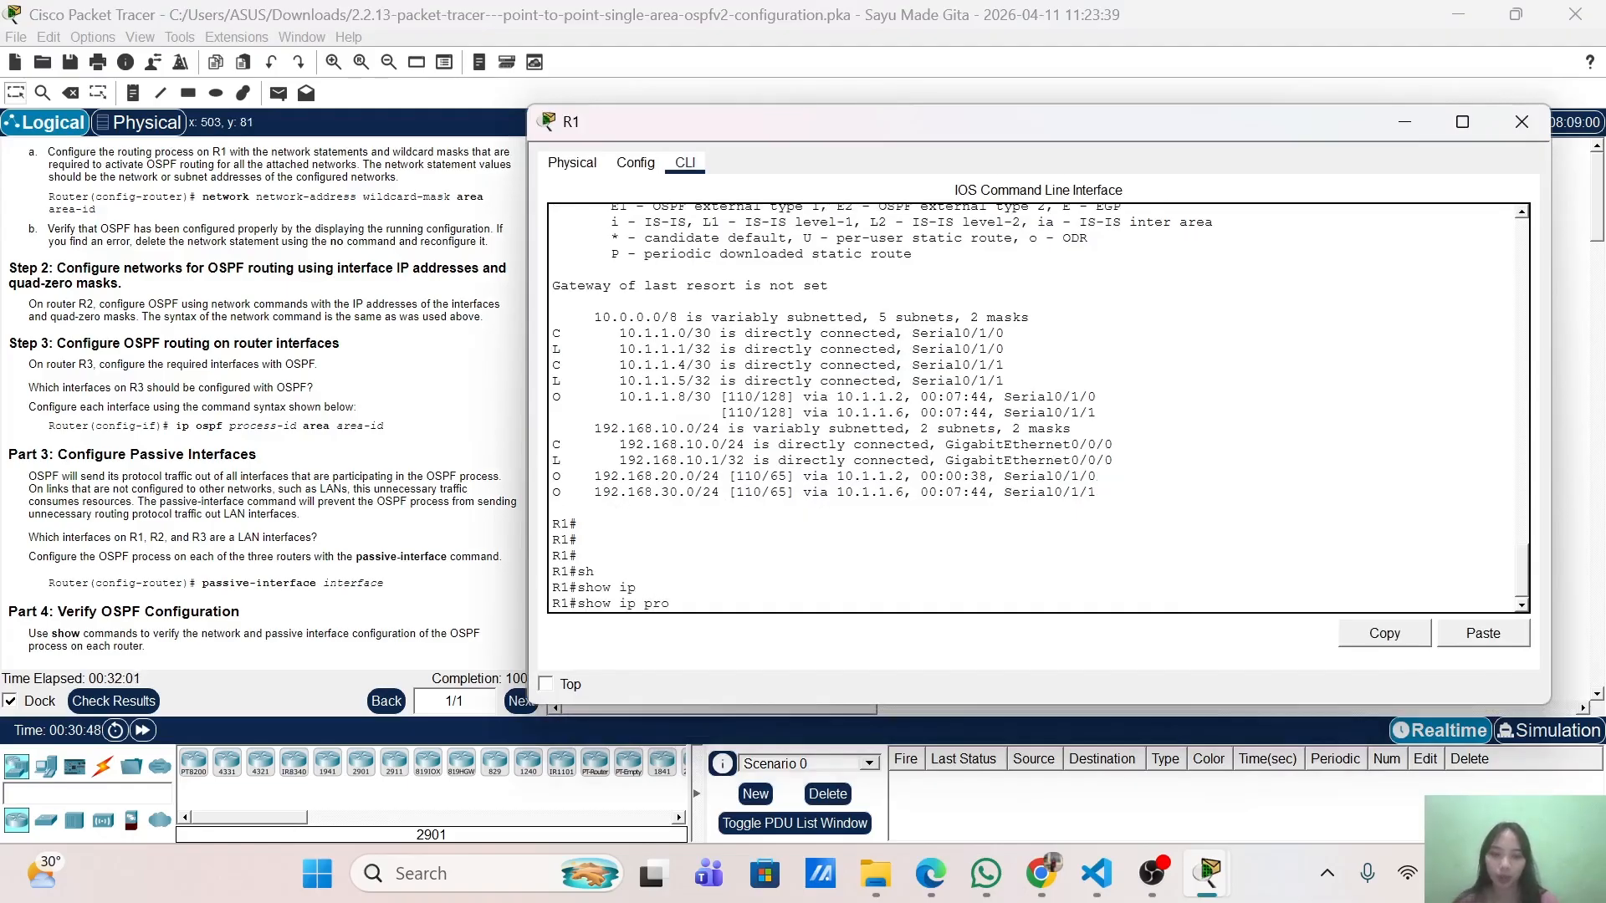
{"action": "key", "text": "Tab"}
{"action": "key", "text": "Return"}
{"action": "key", "text": "Return"}
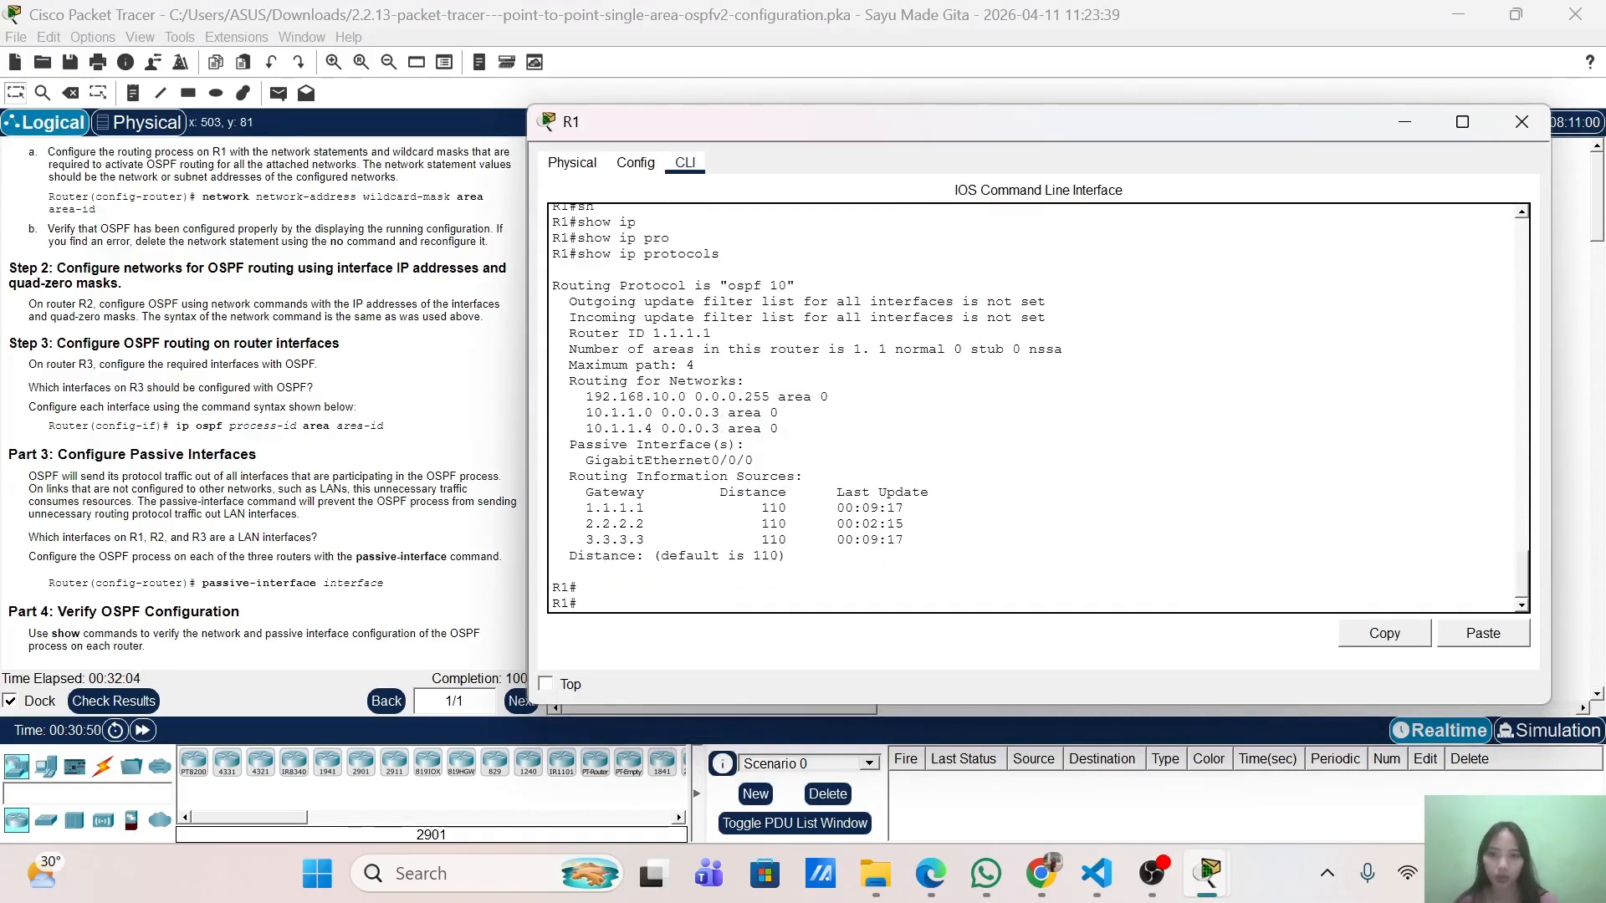
Highlight the passive interface entry in R1's show ip protocols output, and minimize R1's window.
{"action": "key", "text": "Return"}
{"action": "key", "text": "Return"}
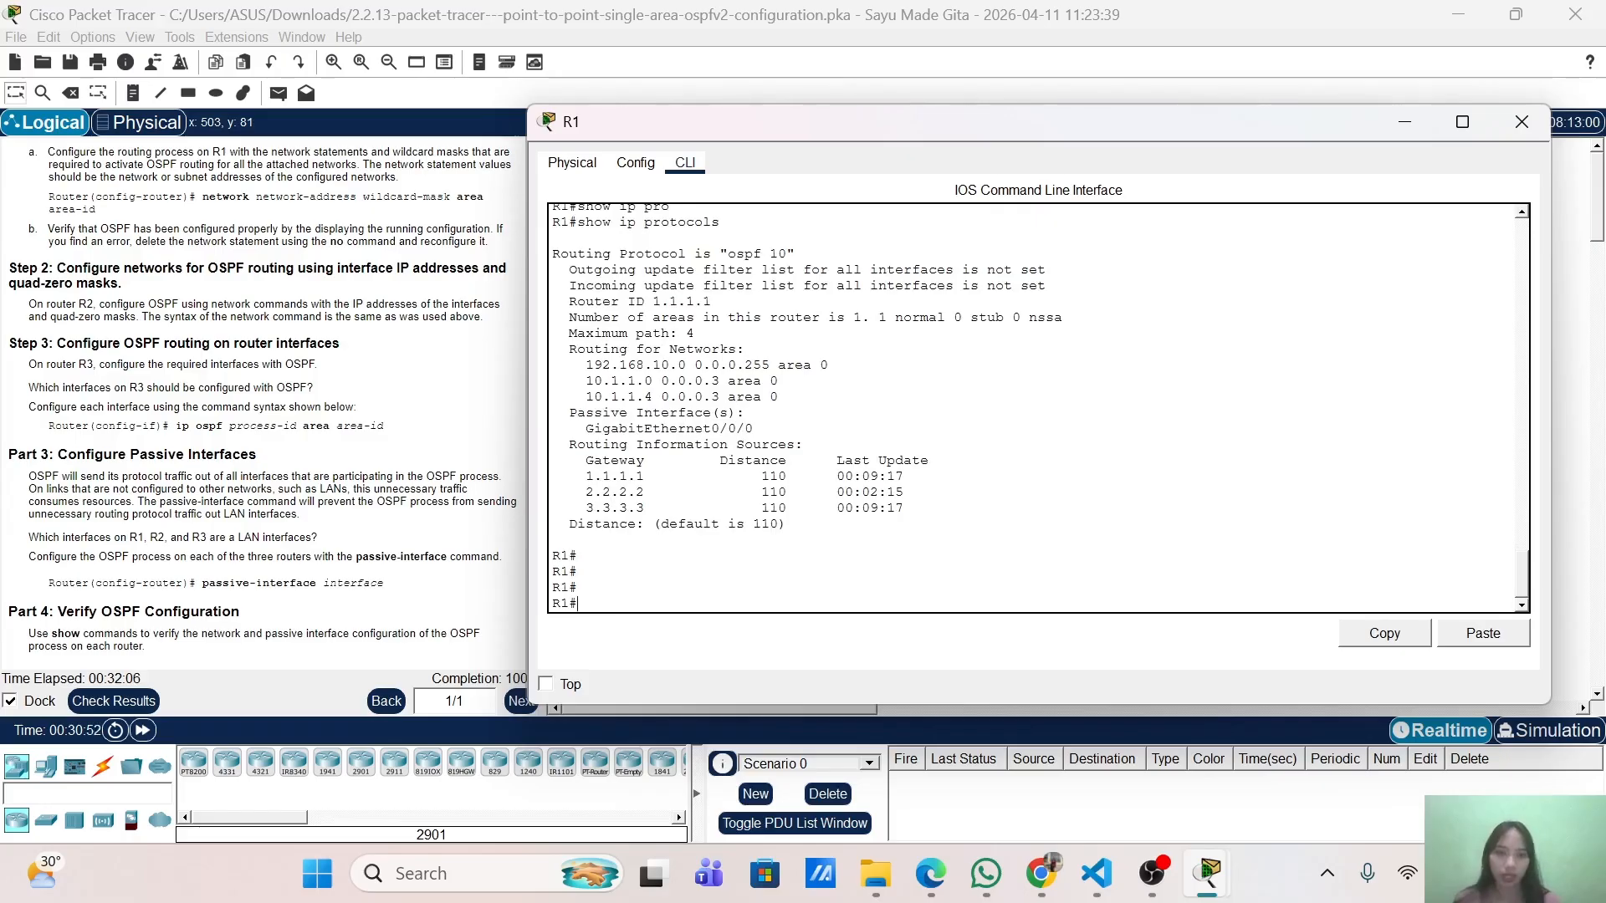
{"action": "left_click_drag", "start_coordinate": [569, 412], "coordinate": [753, 429]}
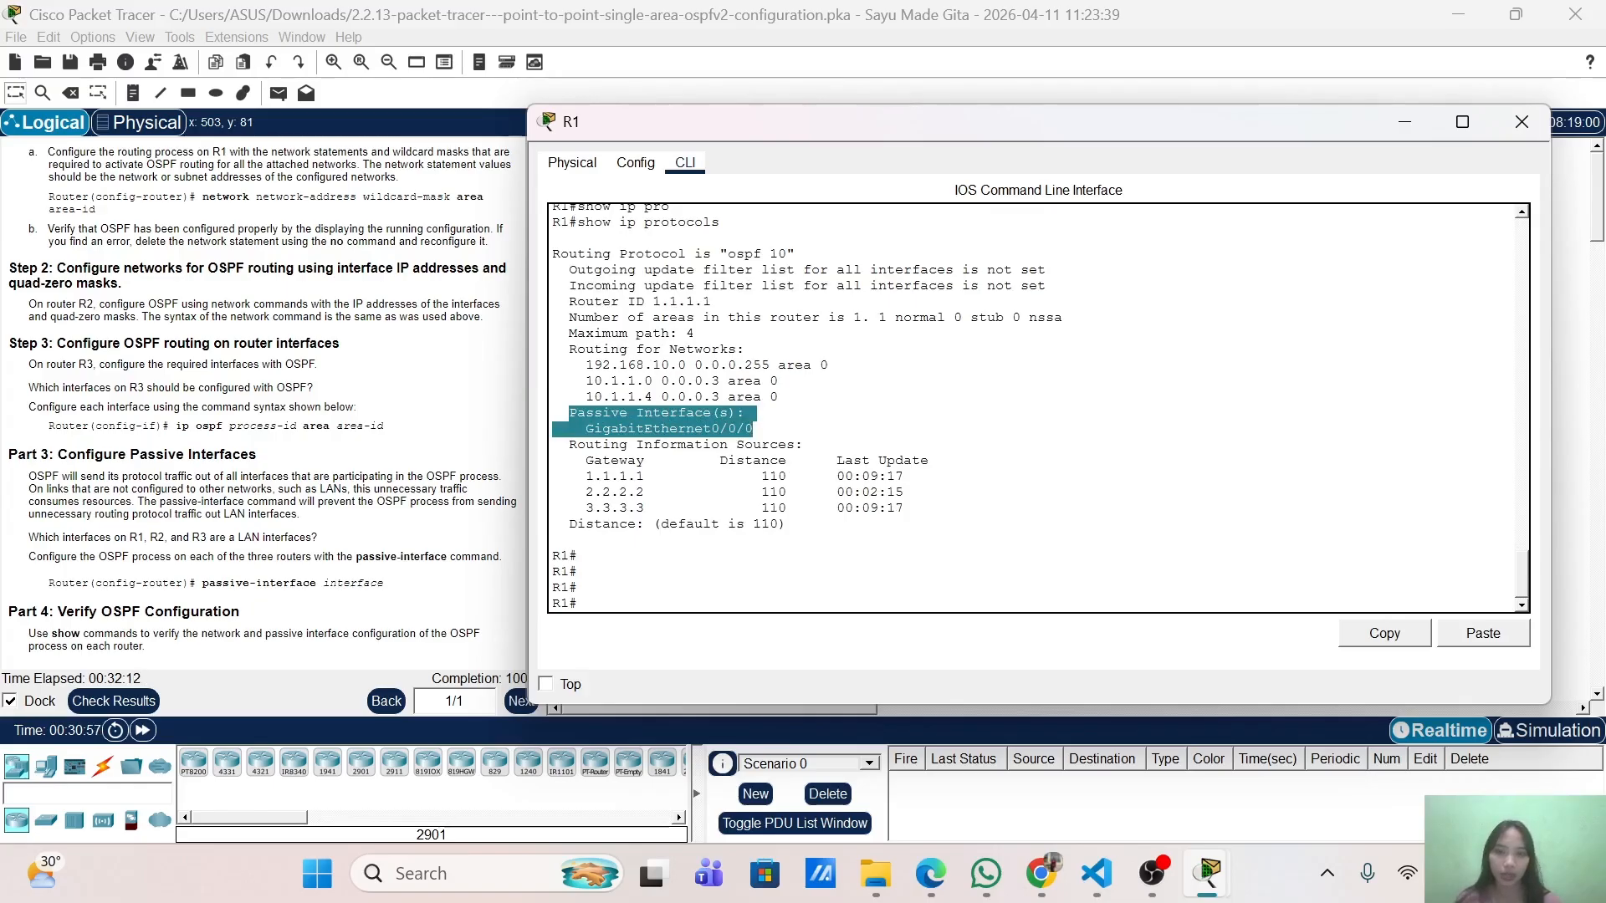
{"action": "left_click", "coordinate": [1412, 122]}
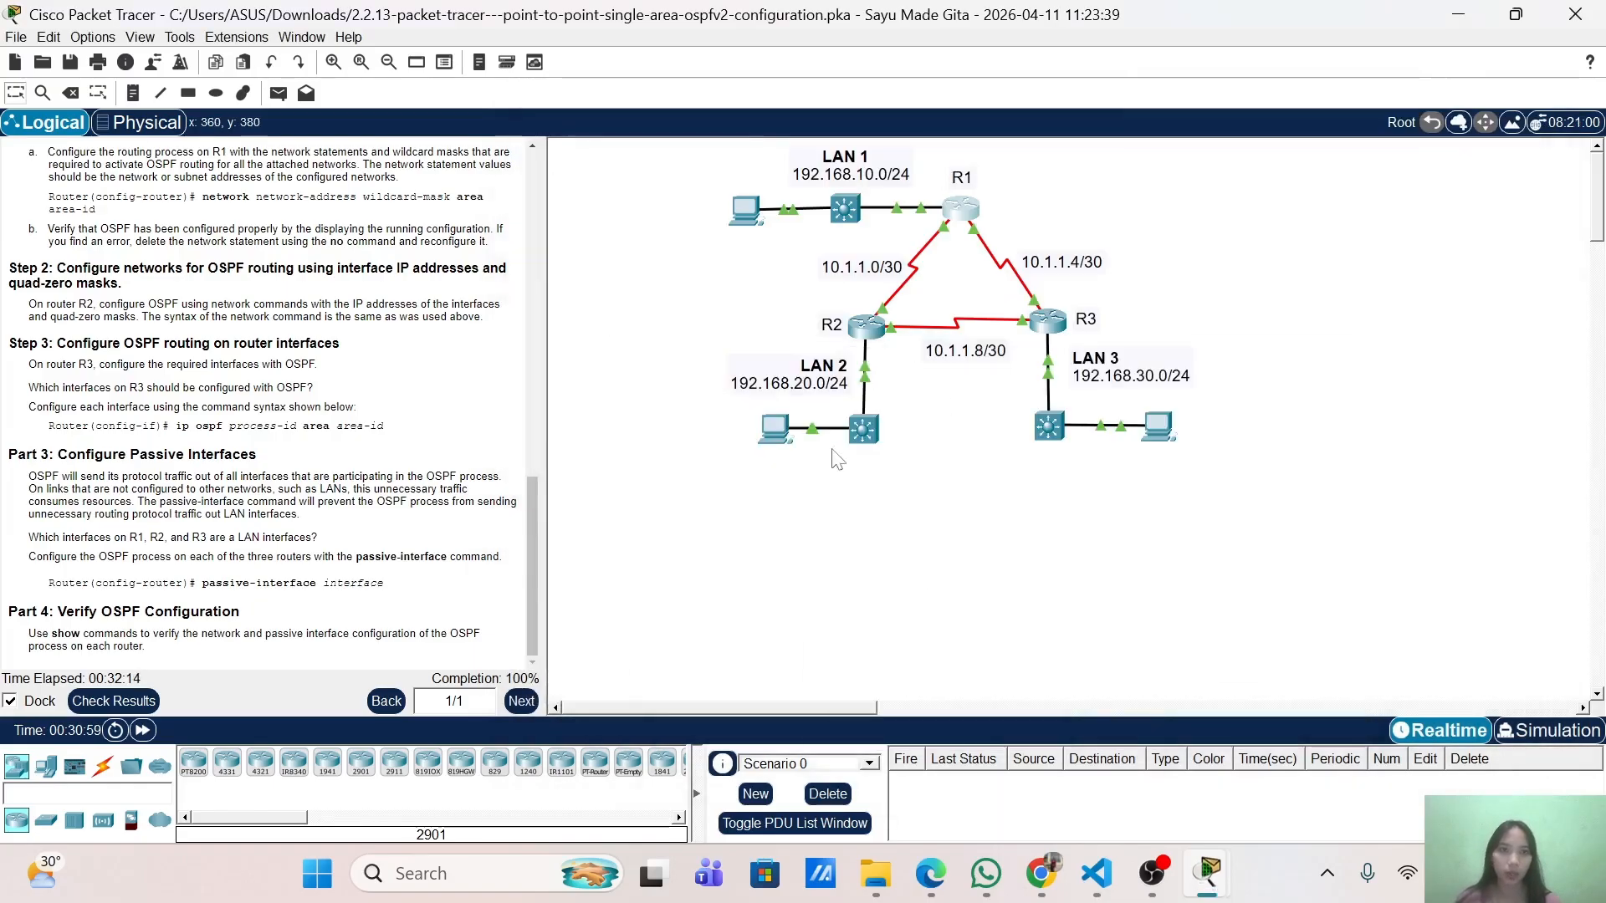
Open R2's command line and display its routing protocol settings with the show ip protocols command.
{"action": "left_click", "coordinate": [888, 319]}
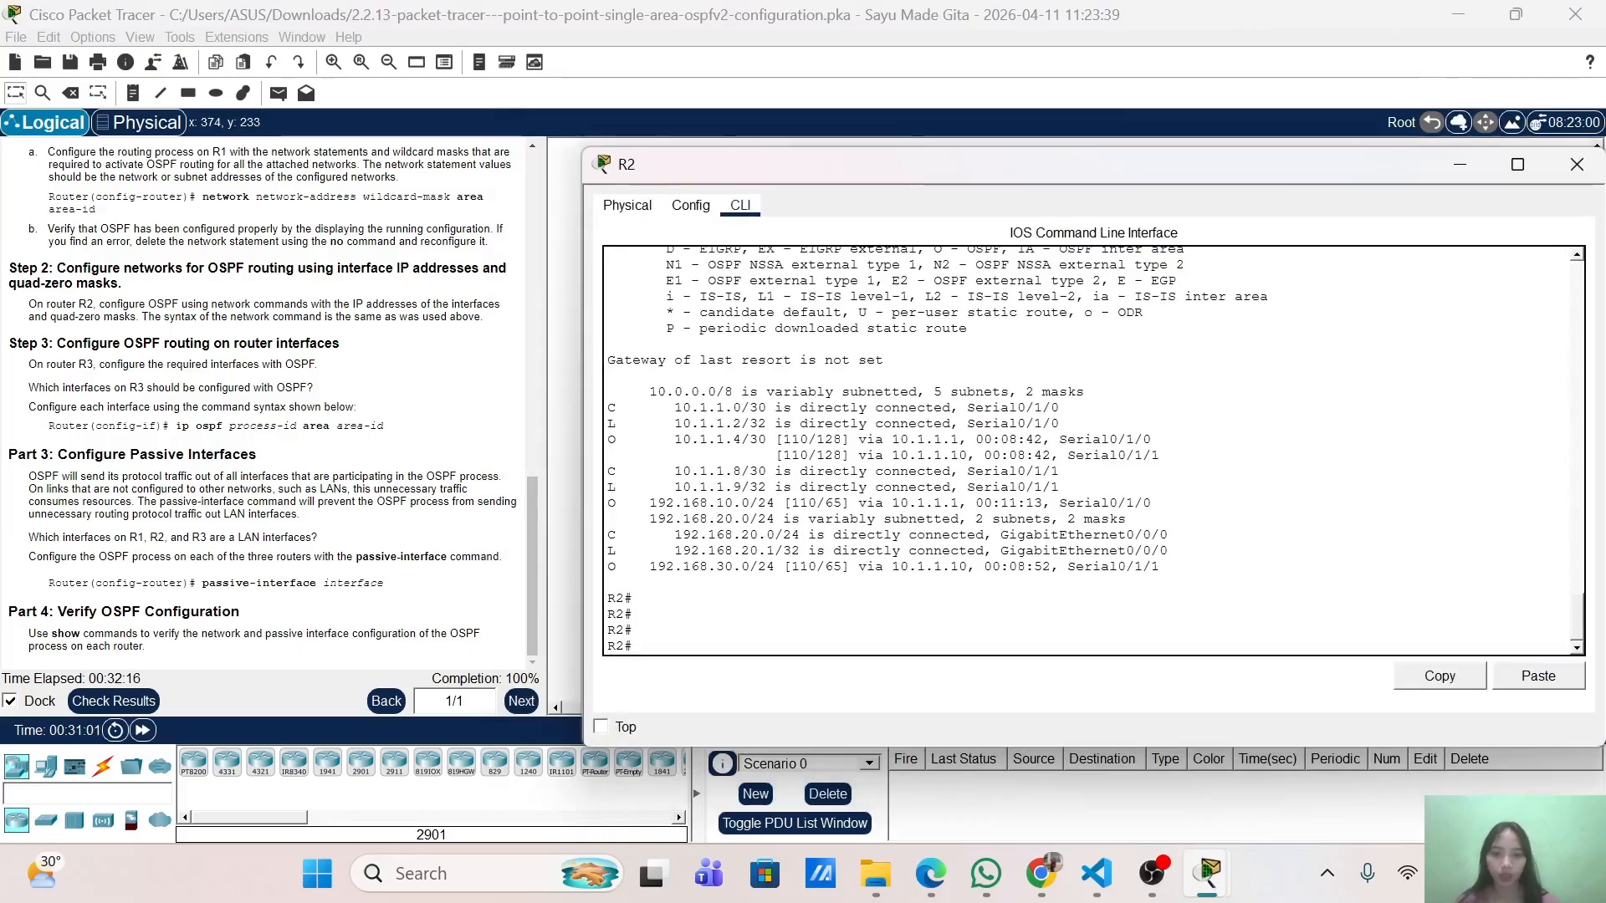
{"action": "type", "text": "sh"}
{"action": "key", "text": "Tab"}
{"action": "type", "text": "ip"}
{"action": "key", "text": "Tab"}
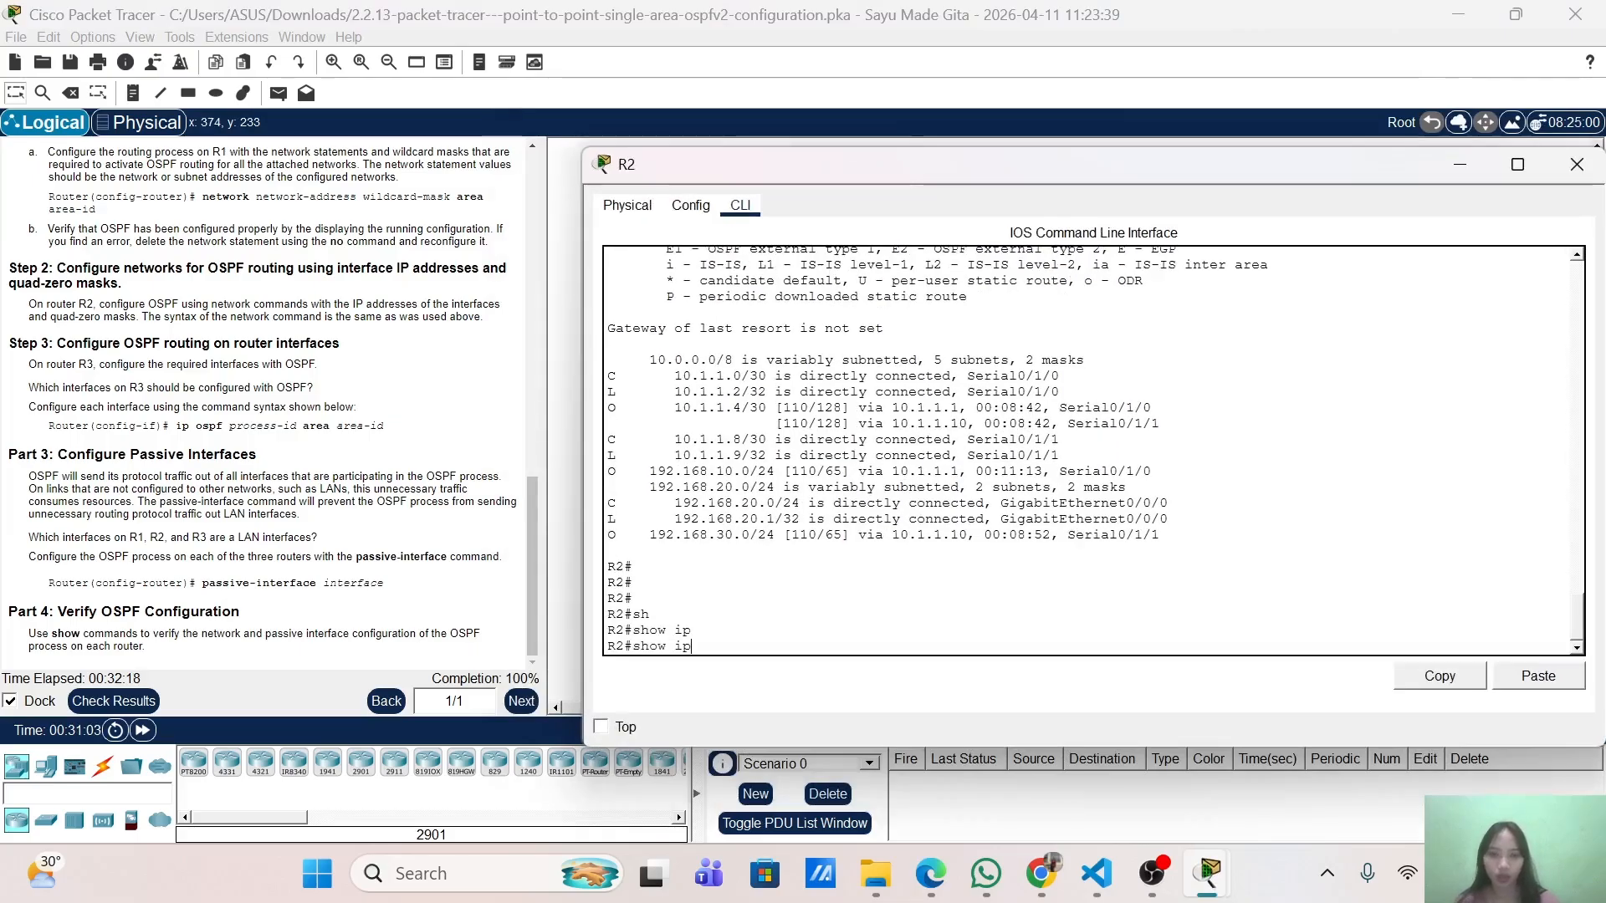
{"action": "type", "text": "protocols"}
{"action": "key", "text": "Tab"}
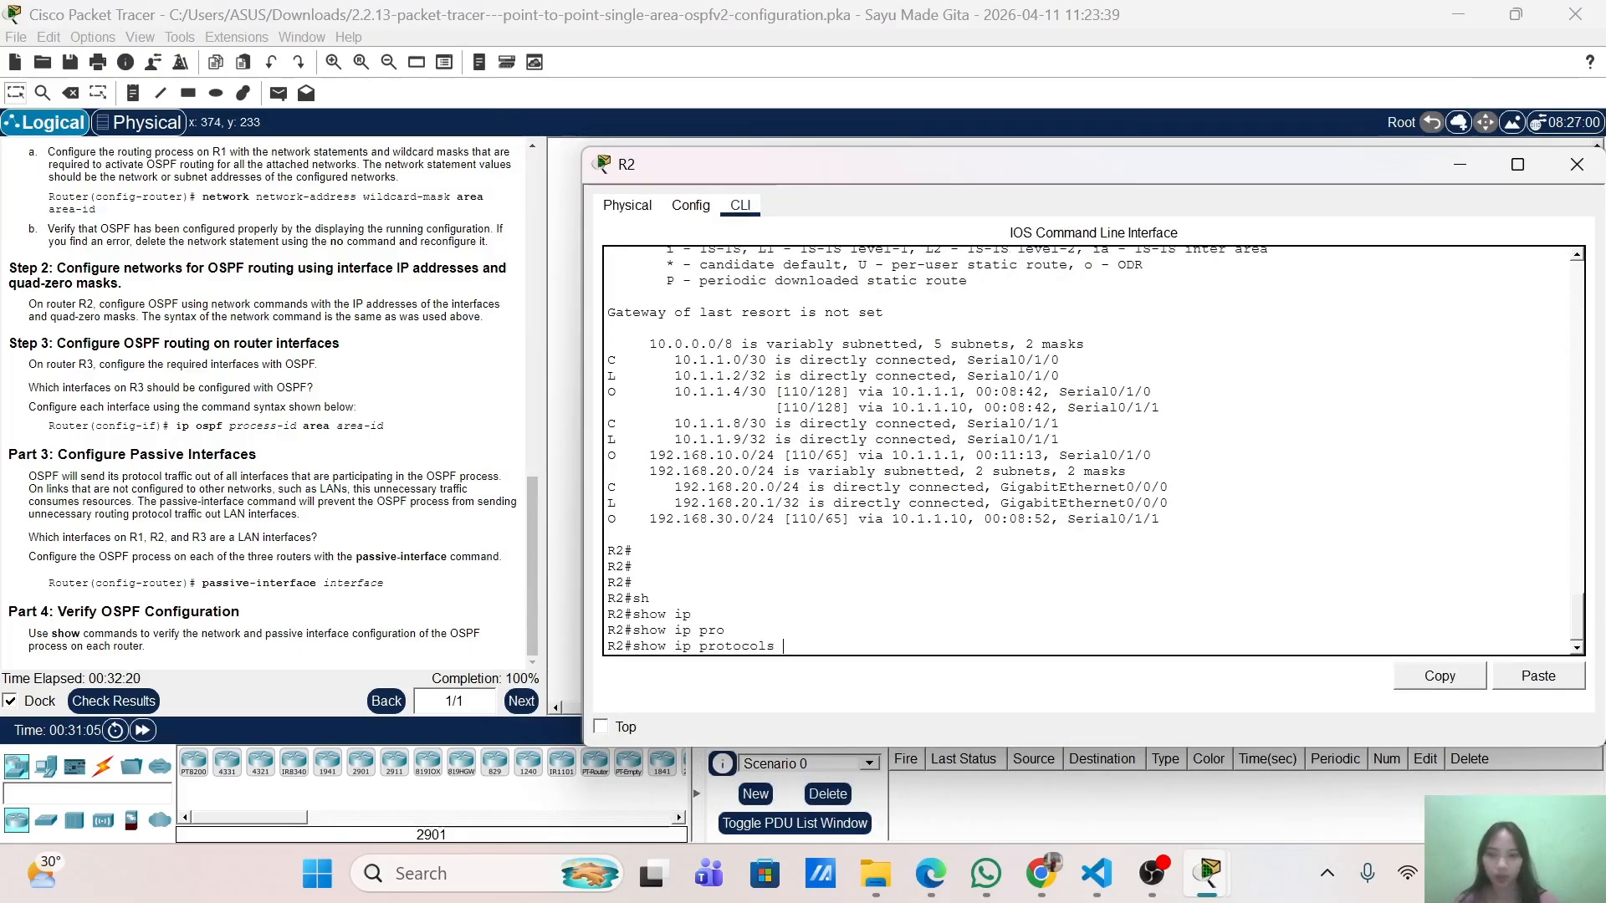
{"action": "key", "text": "Return"}
{"action": "key", "text": "Return"}
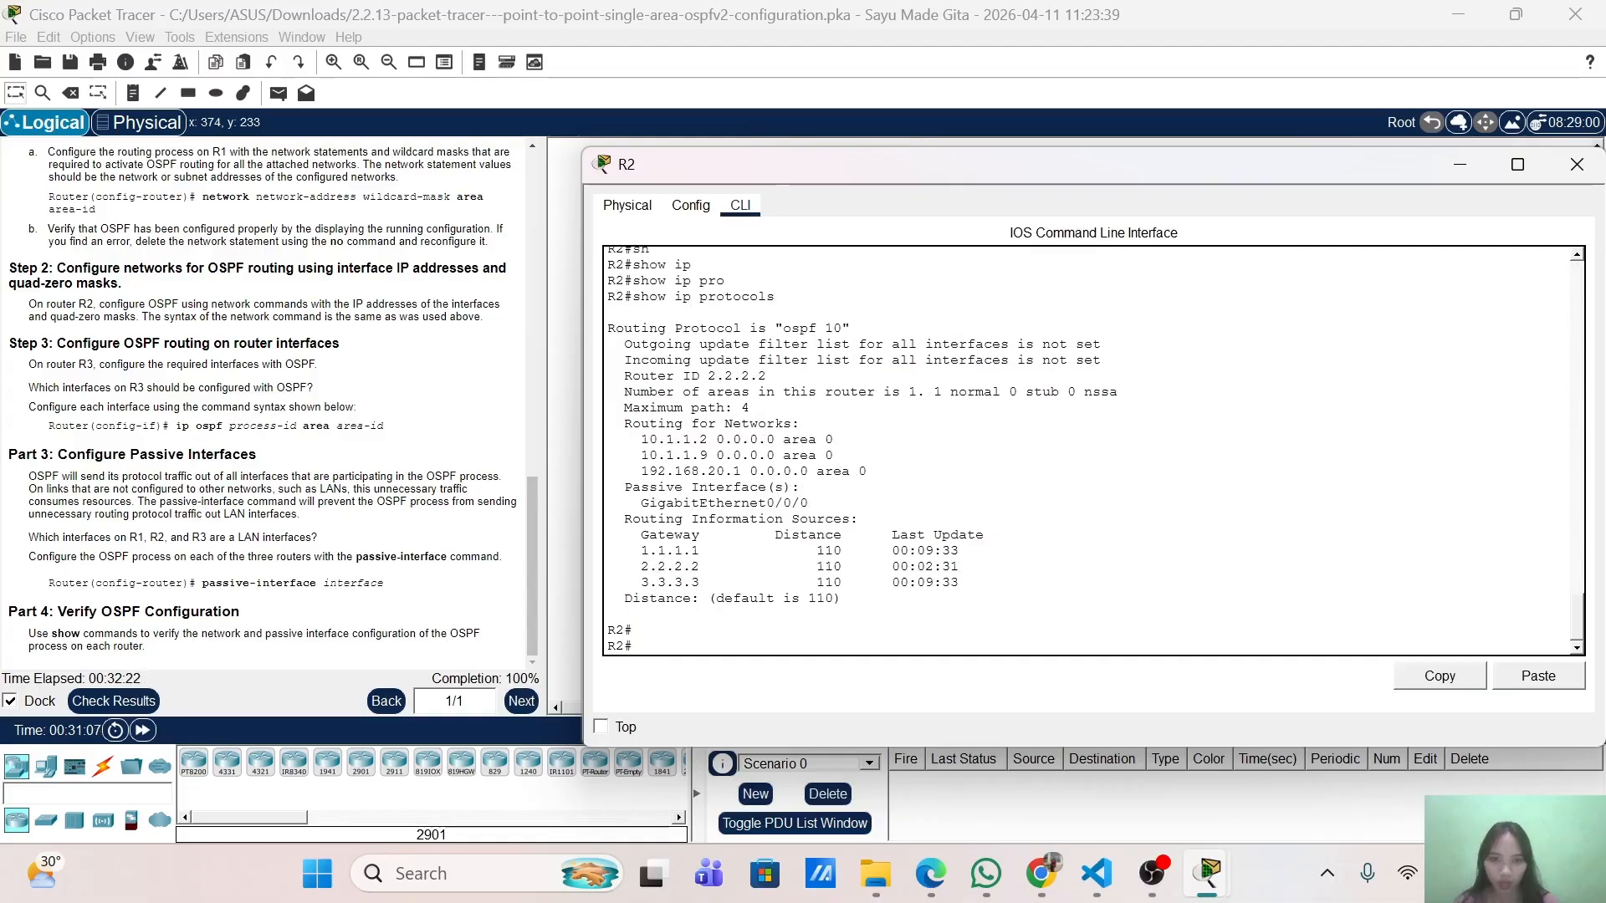
Highlight the passive interface and the routed networks in R2's protocol output, and minimize R2's window.
{"action": "left_click_drag", "start_coordinate": [615, 487], "coordinate": [807, 502]}
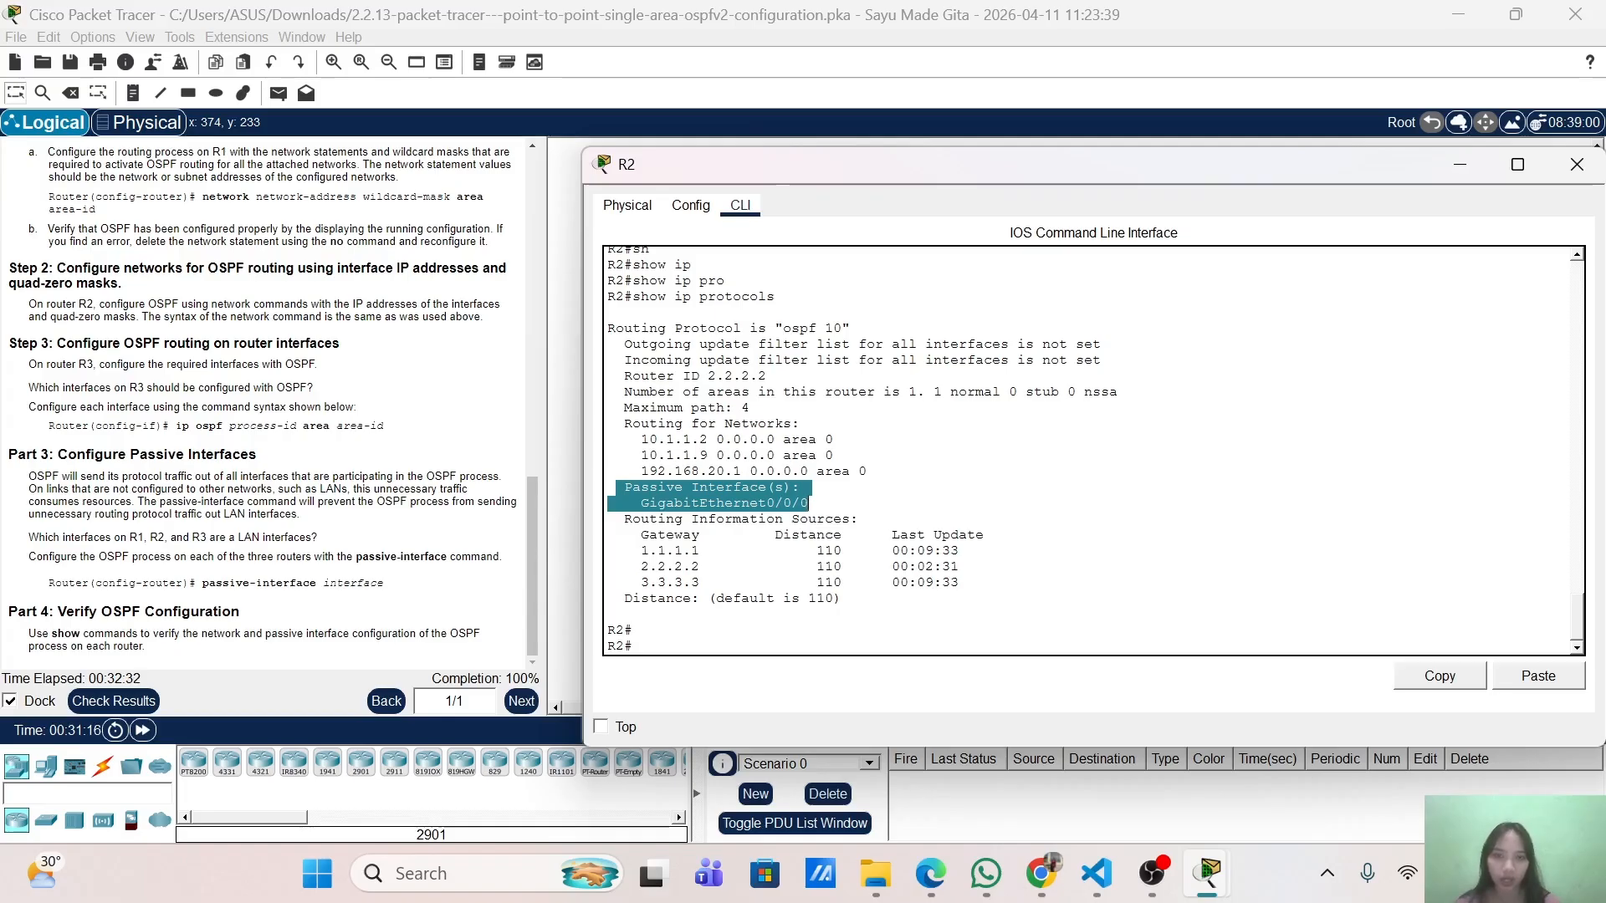
{"action": "left_click_drag", "start_coordinate": [617, 424], "coordinate": [867, 473]}
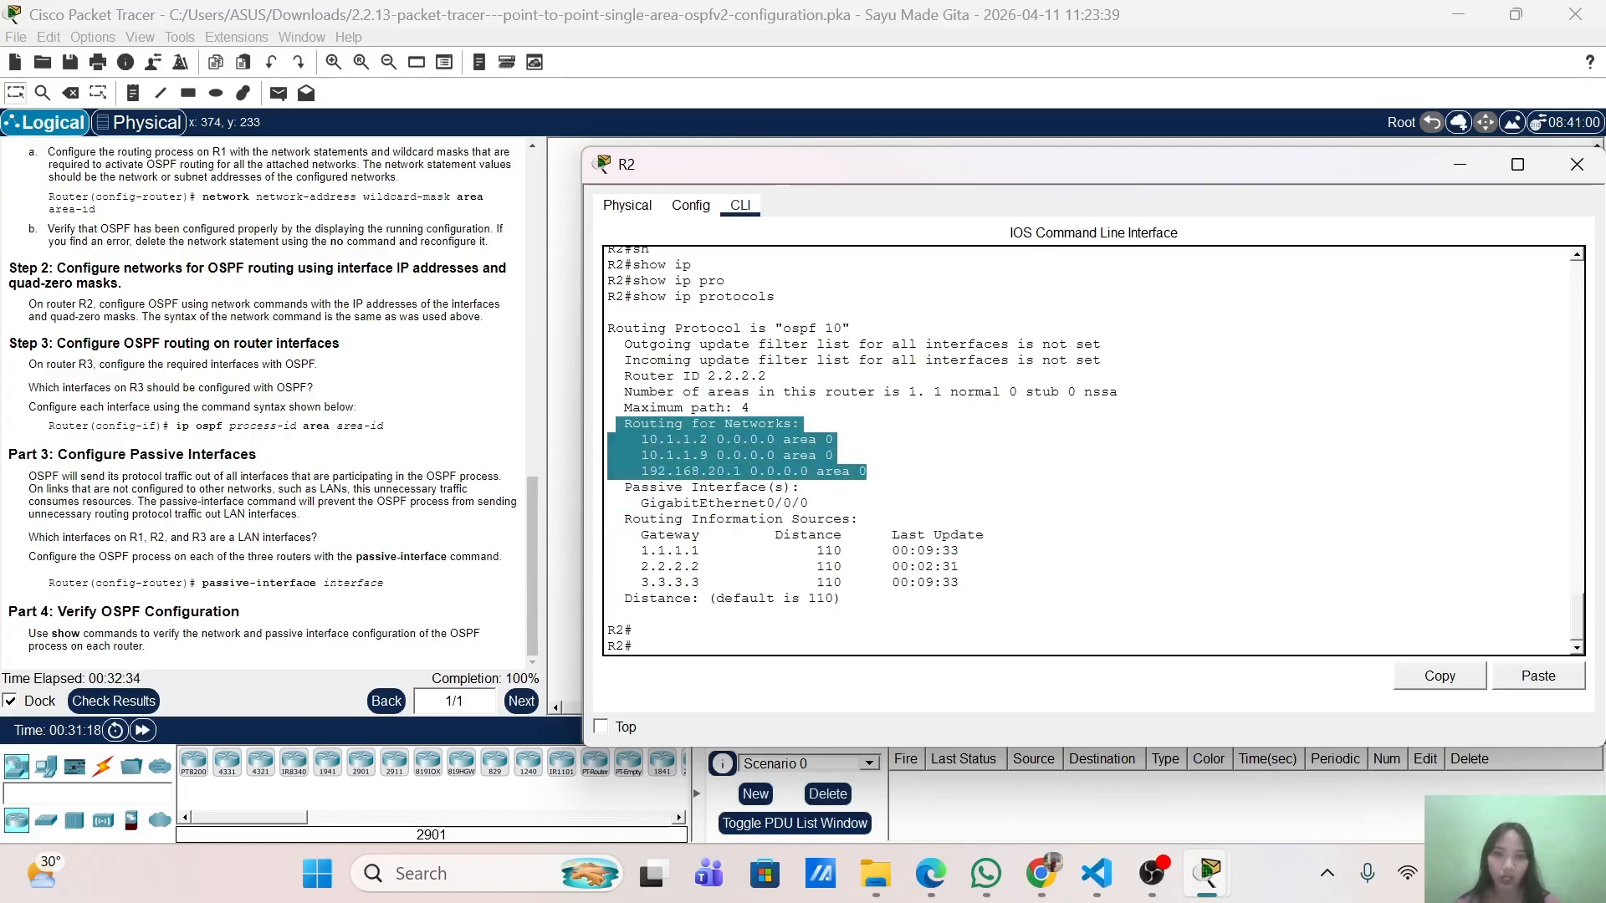
{"action": "left_click", "coordinate": [1470, 165]}
Display R3's routing protocol settings with the show ip protocols command, and minimize R3's window.
{"action": "left_click", "coordinate": [1047, 321]}
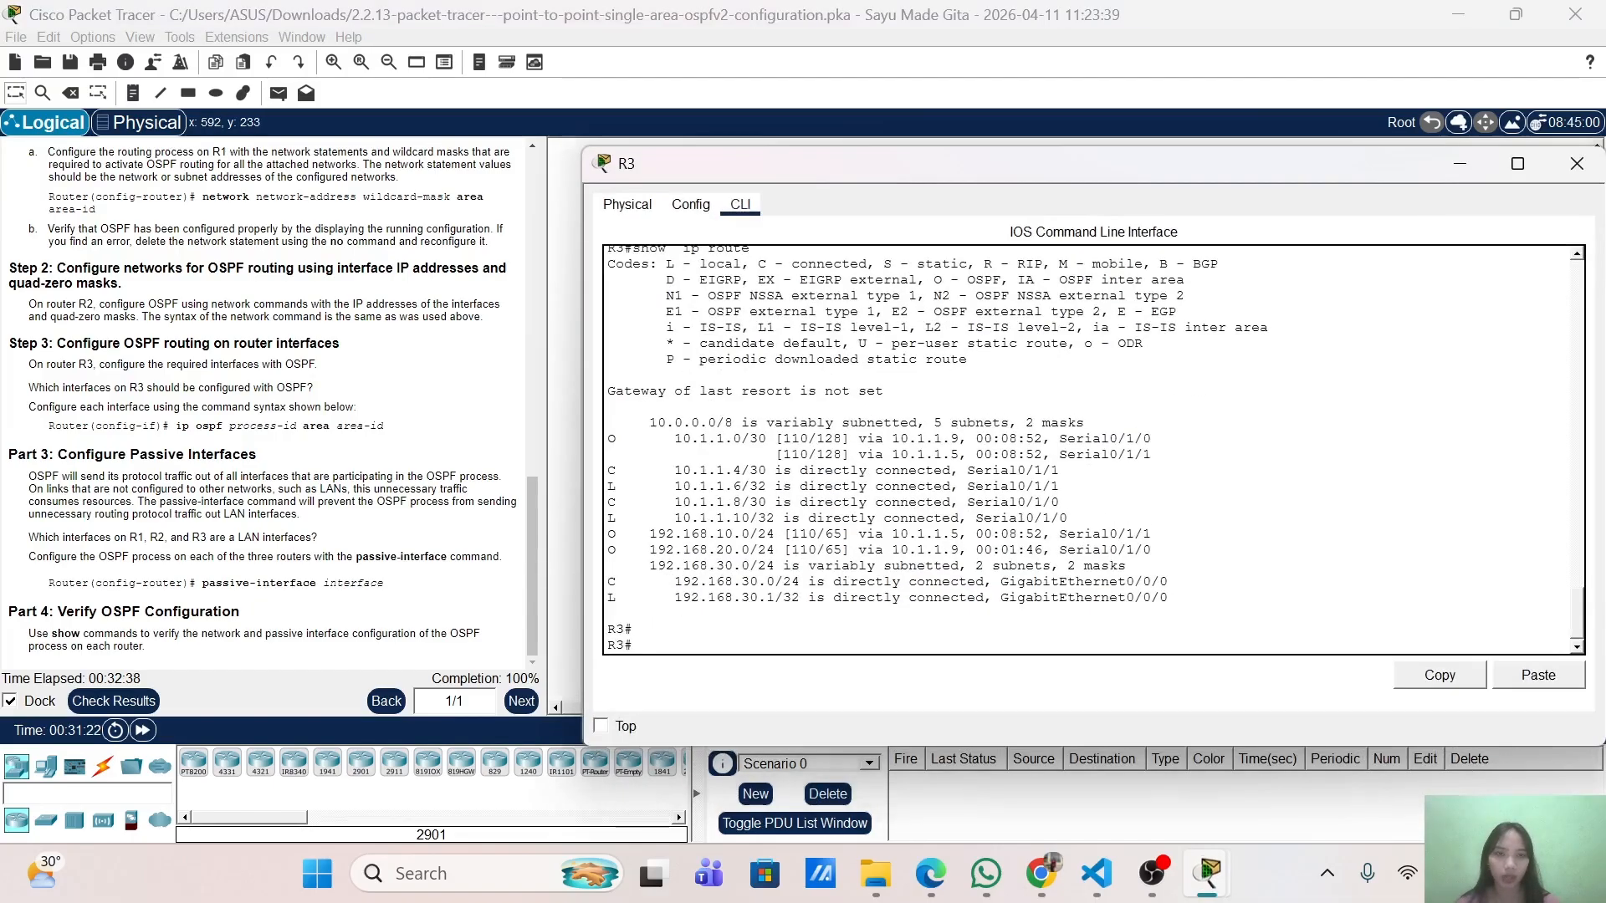
{"action": "key", "text": "Return"}
{"action": "type", "text": "sh"}
{"action": "key", "text": "Tab"}
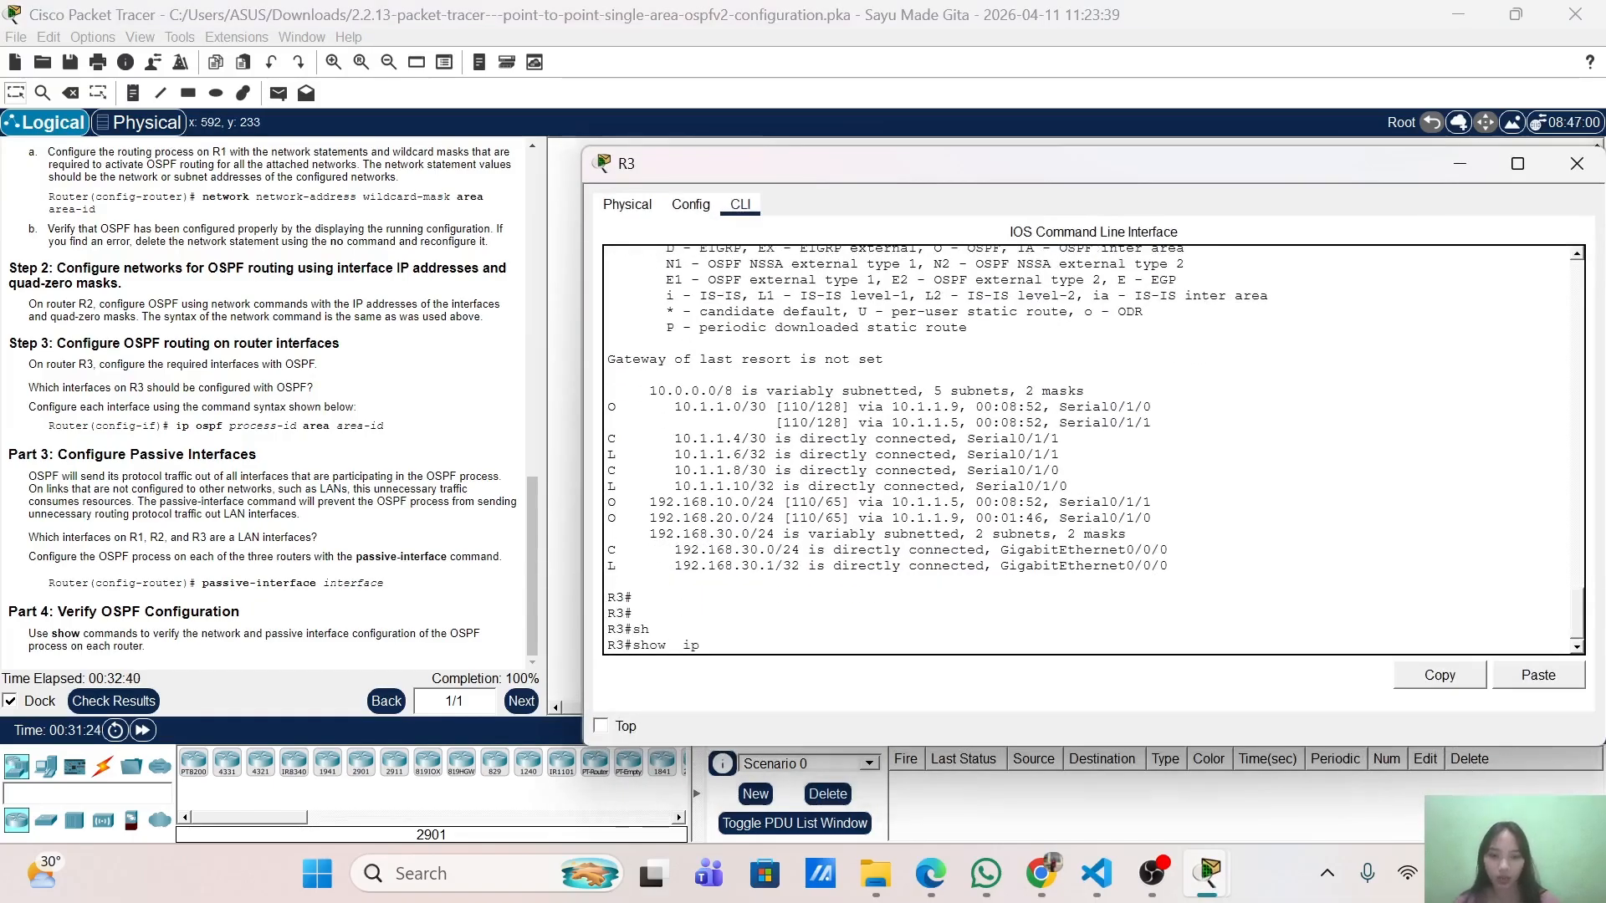
{"action": "type", "text": "ip pro"}
{"action": "key", "text": "Tab"}
{"action": "key", "text": "Return"}
{"action": "key", "text": "Return"}
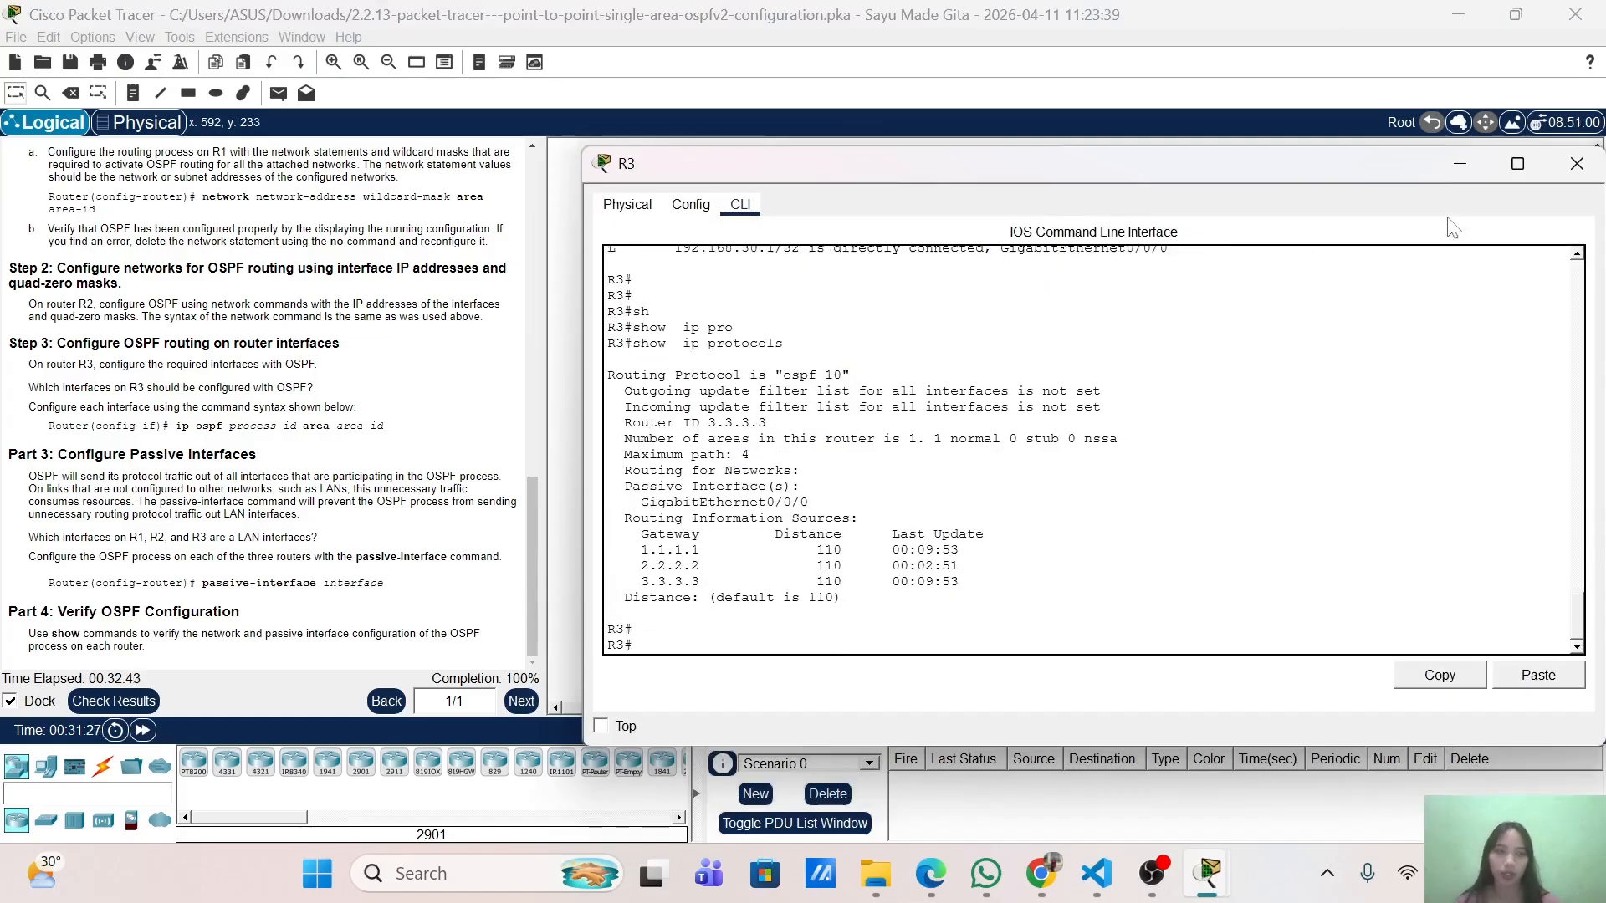
{"action": "left_click", "coordinate": [1458, 168]}
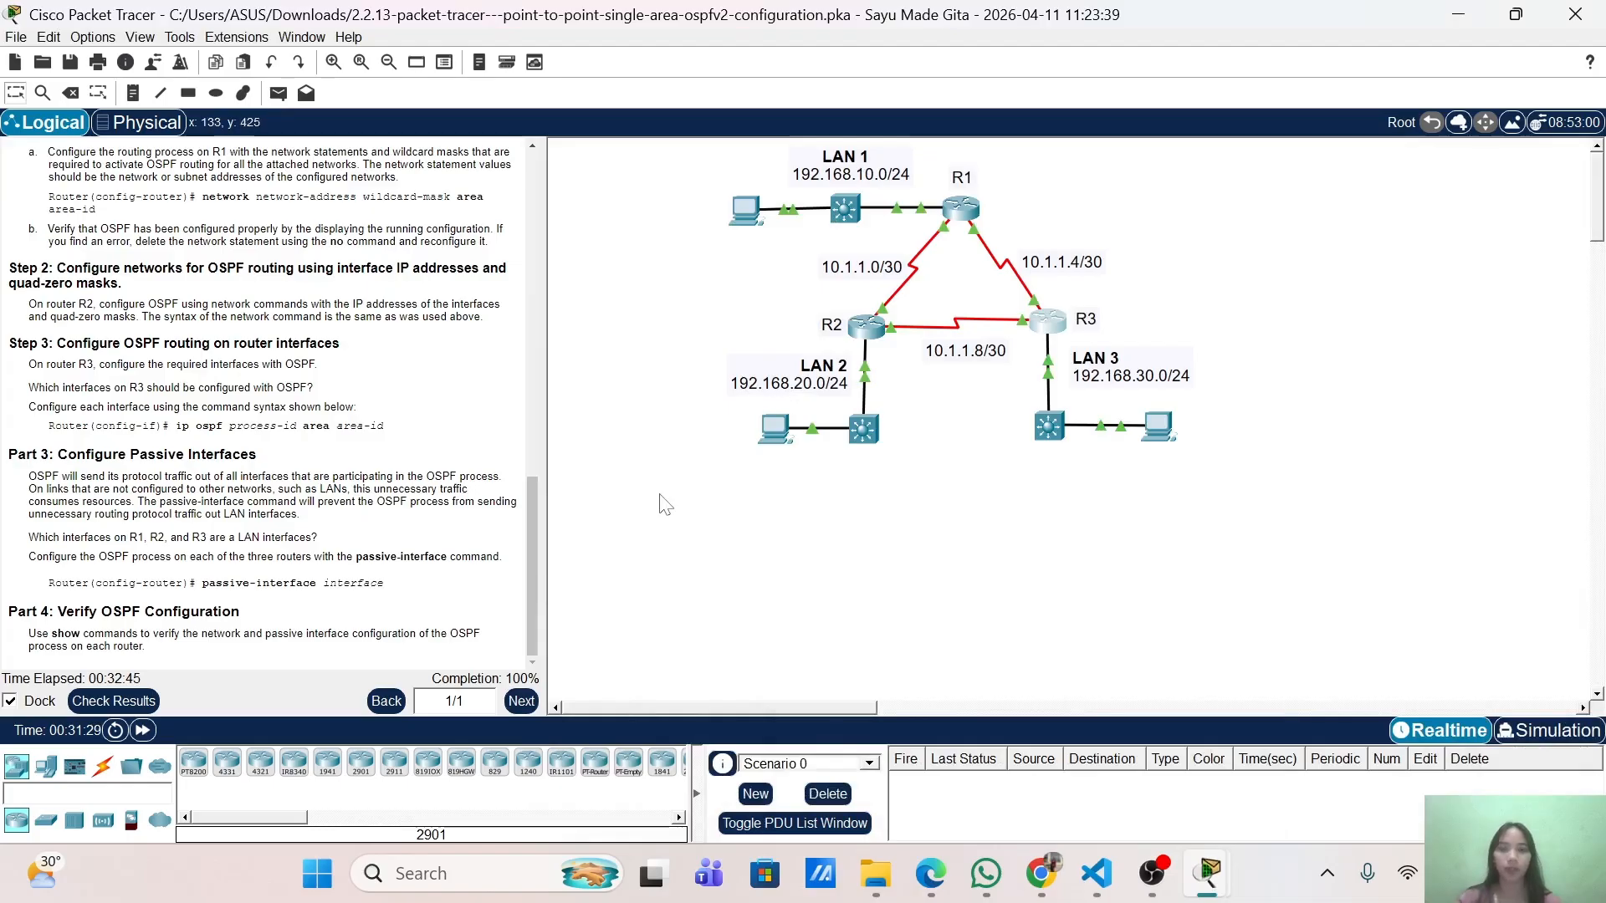
Check the activity results, review the assessment items for all three routers, and return to the topology.
{"action": "left_click", "coordinate": [116, 702]}
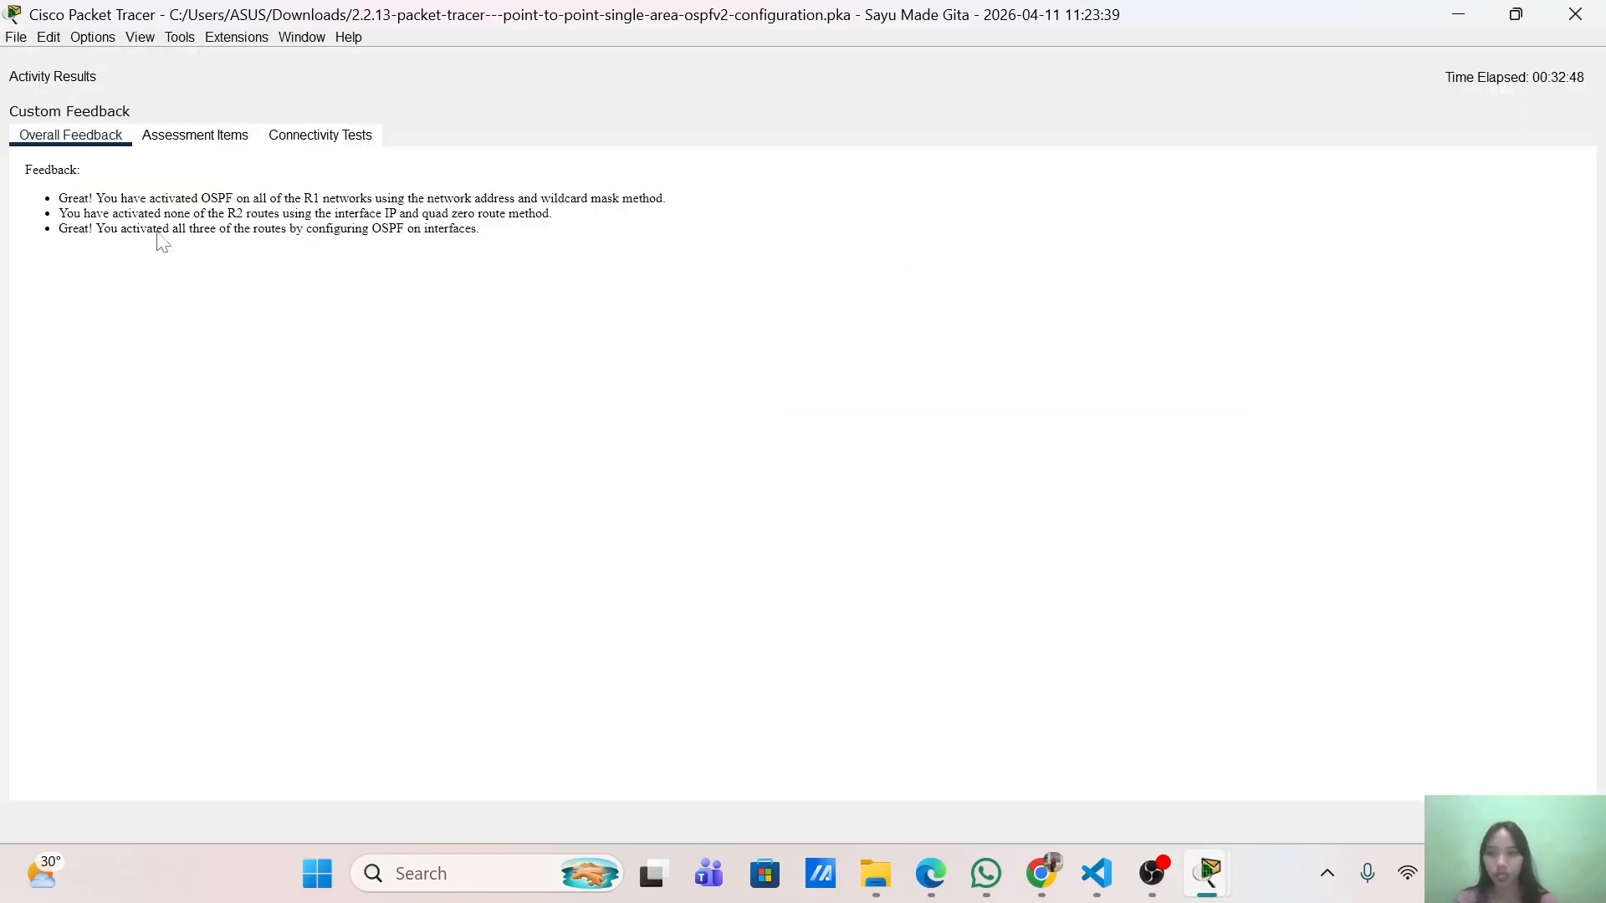
{"action": "left_click", "coordinate": [179, 142]}
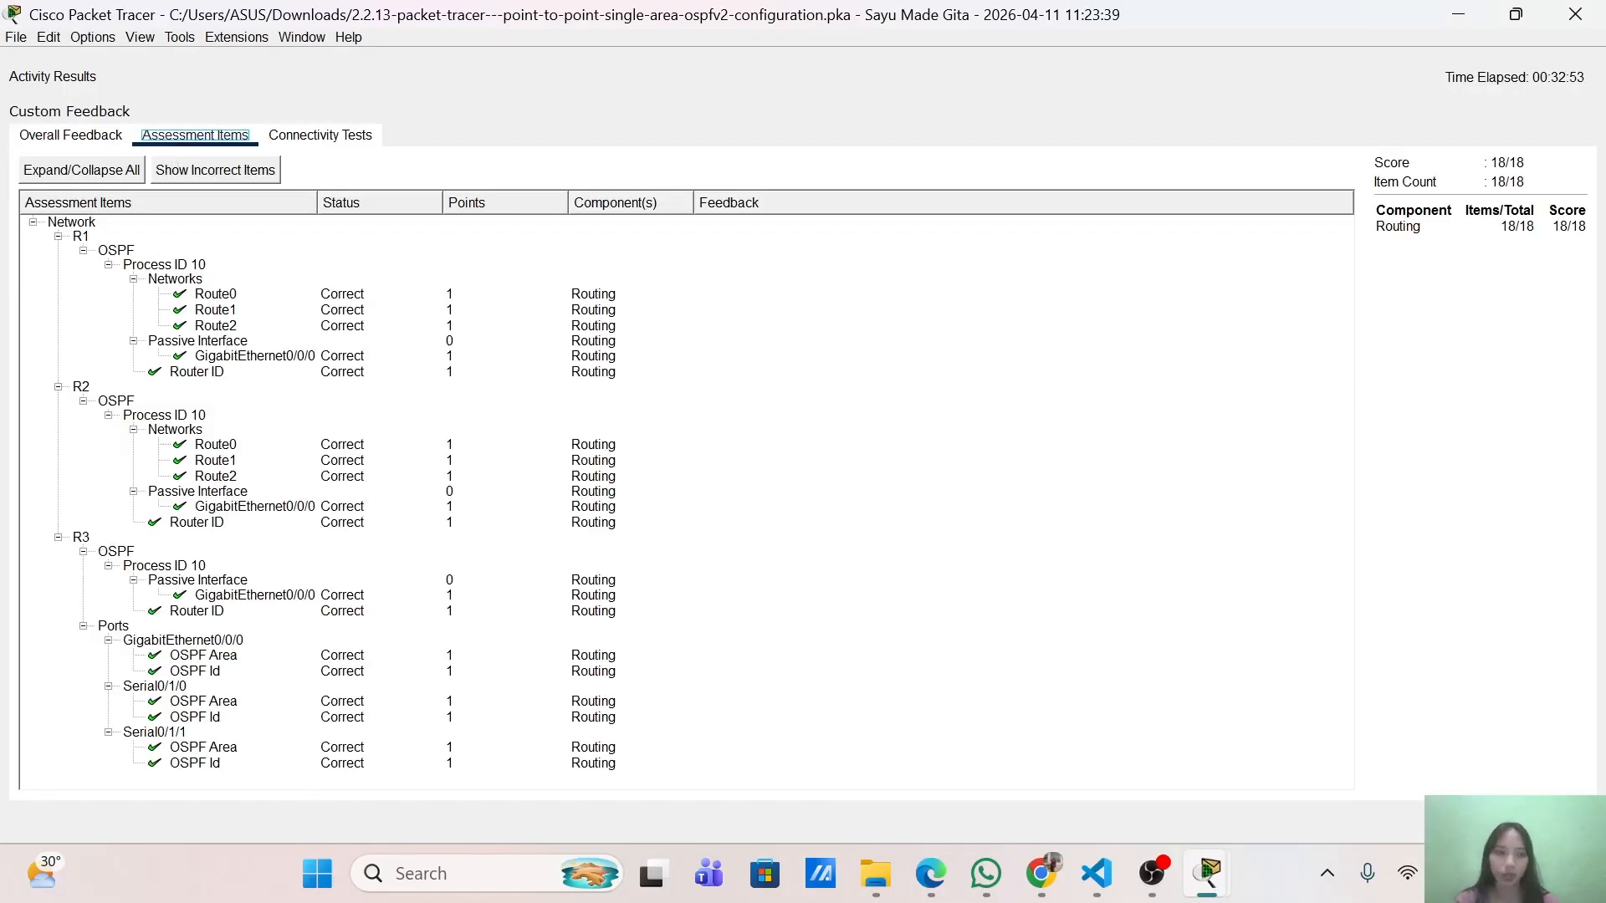
{"action": "left_click", "coordinate": [1557, 822]}
{"action": "scroll", "coordinate": [268, 480], "scroll_direction": "down", "scroll_amount": 5}
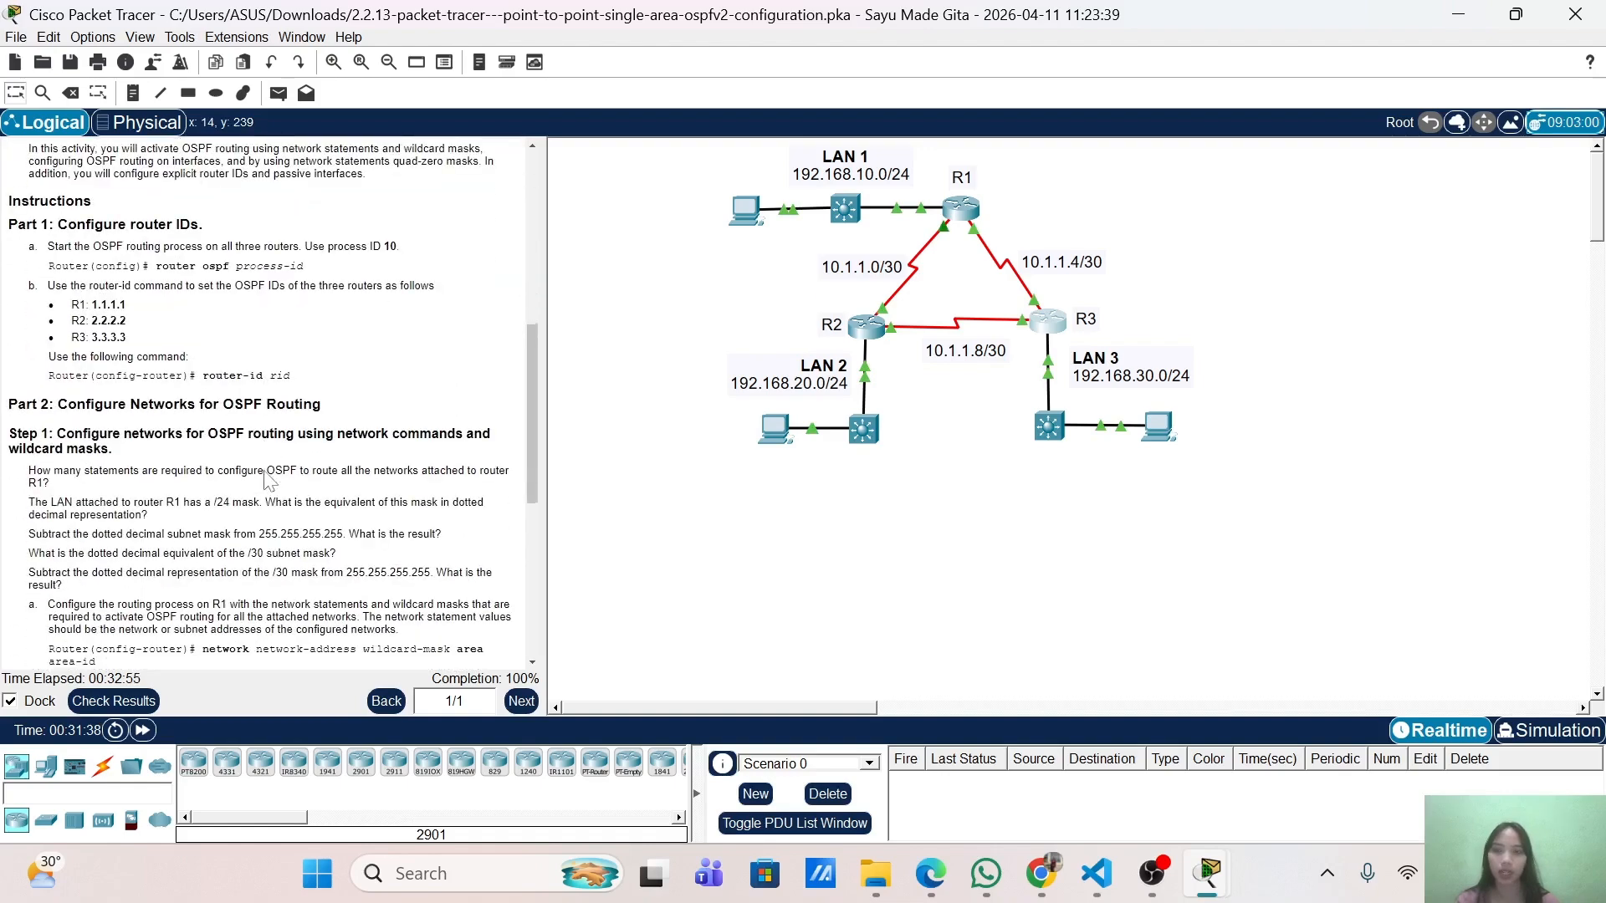
{"action": "scroll", "coordinate": [268, 480], "scroll_direction": "down", "scroll_amount": 5}
{"action": "scroll", "coordinate": [266, 481], "scroll_direction": "up", "scroll_amount": 15}
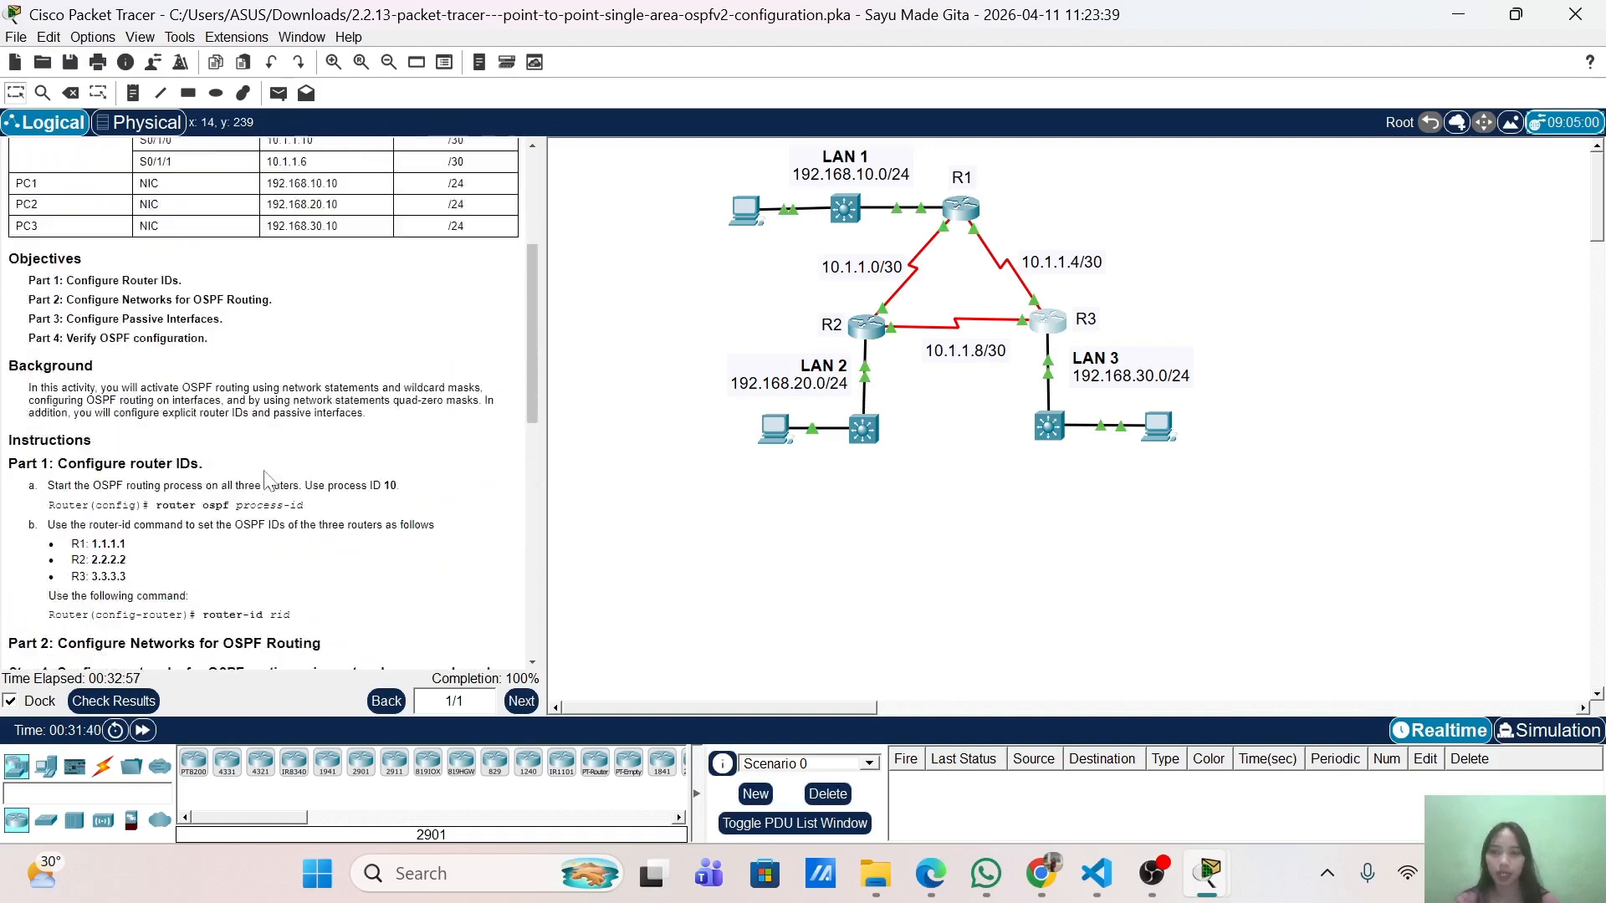